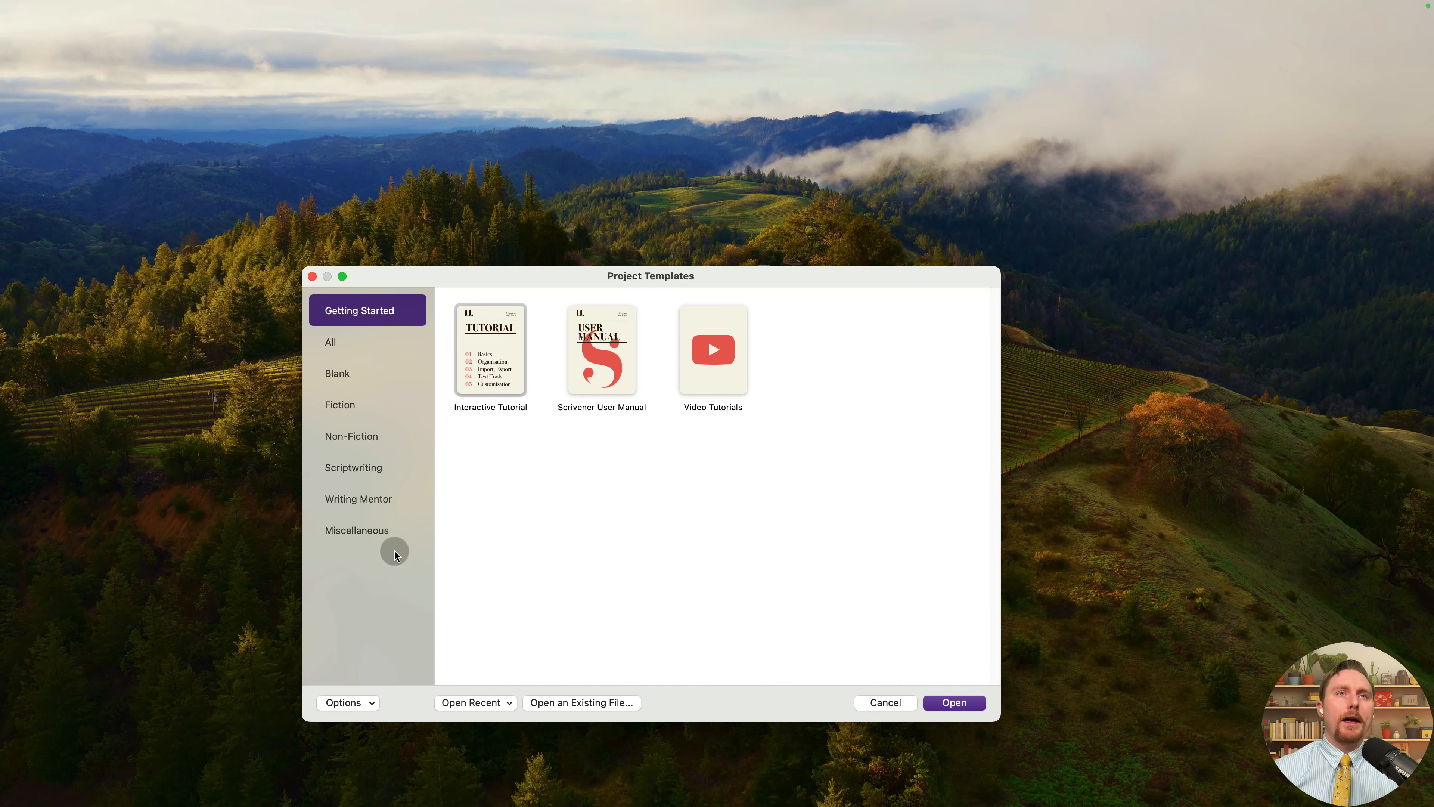
# Browse the Writing Mentor, Scriptwriting, Non-Fiction and Fiction project template categories.
pyautogui.click(364, 500)
pyautogui.click(475, 373)
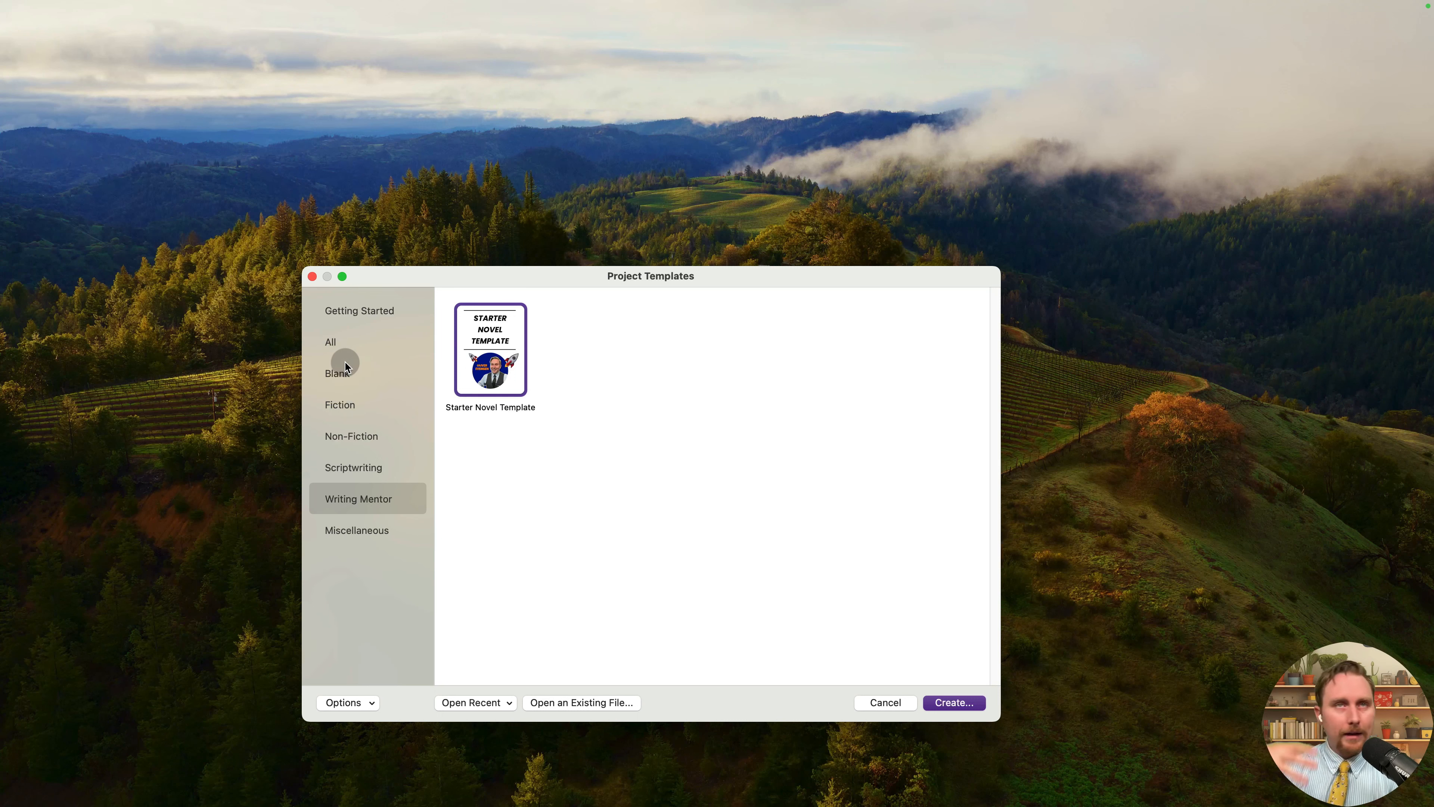
pyautogui.click(386, 466)
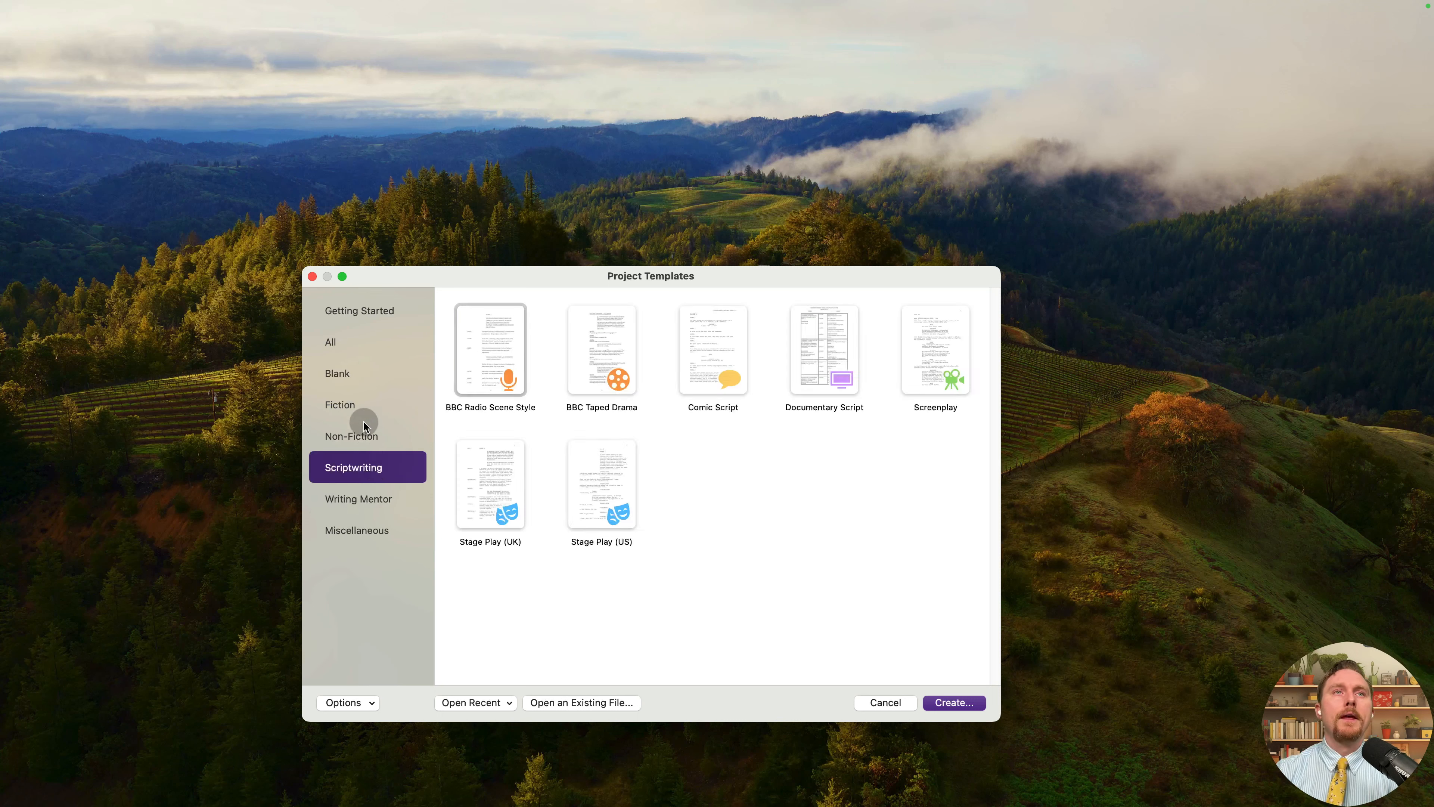
pyautogui.click(363, 432)
pyautogui.click(365, 409)
# Compare the Novel and Novel (with Parts) templates in the Fiction category.
pyautogui.click(487, 372)
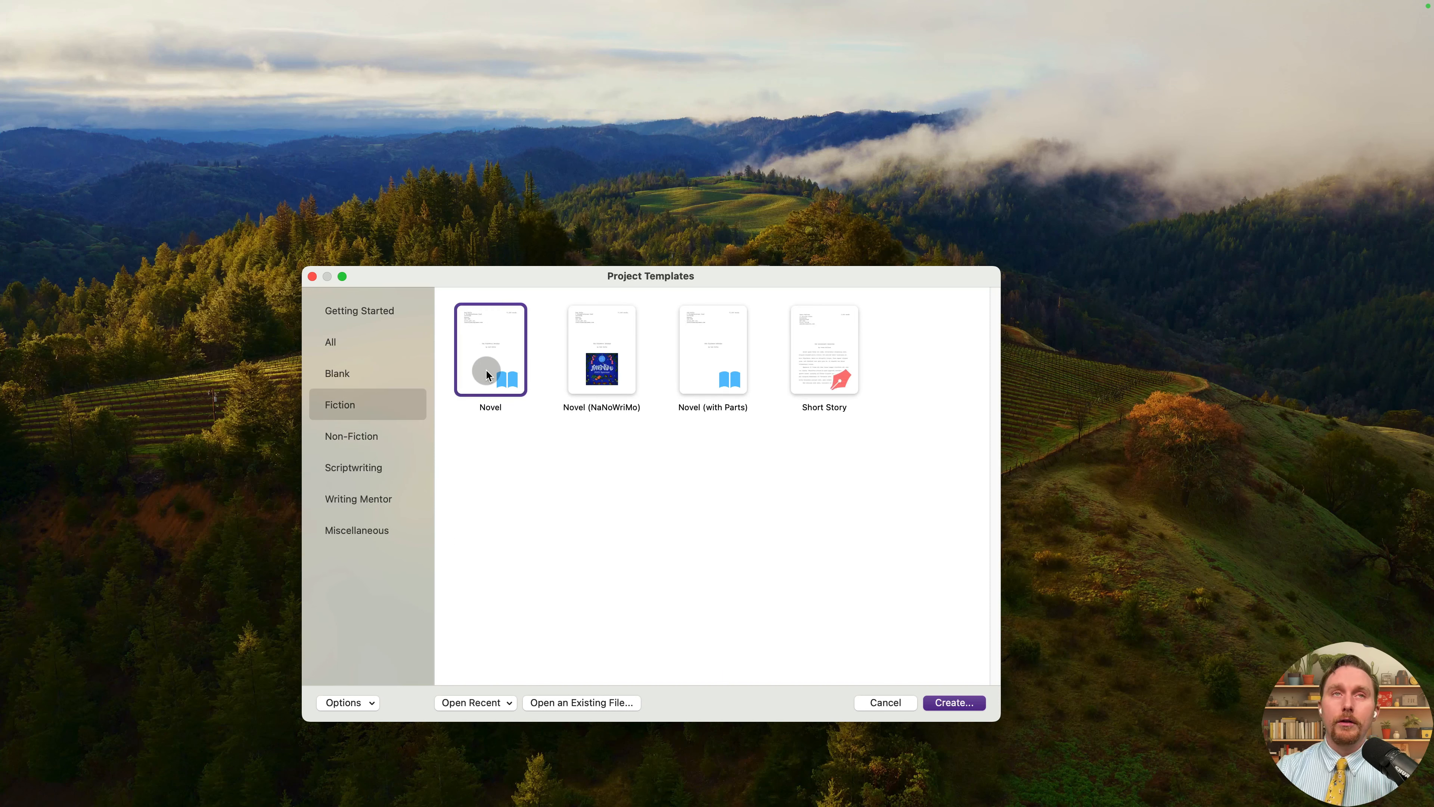
pyautogui.click(717, 373)
pyautogui.click(494, 378)
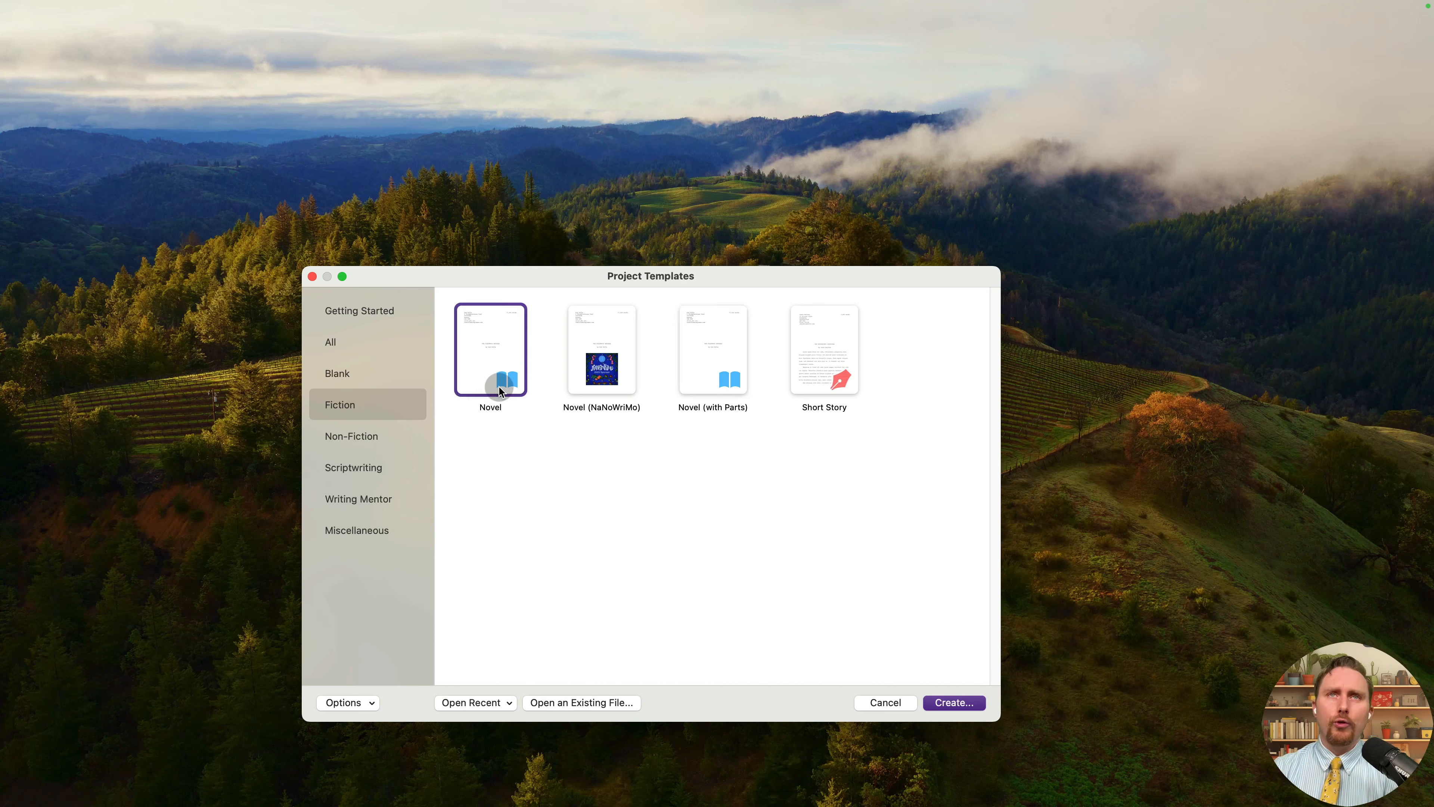
pyautogui.click(694, 371)
pyautogui.click(493, 376)
pyautogui.click(351, 500)
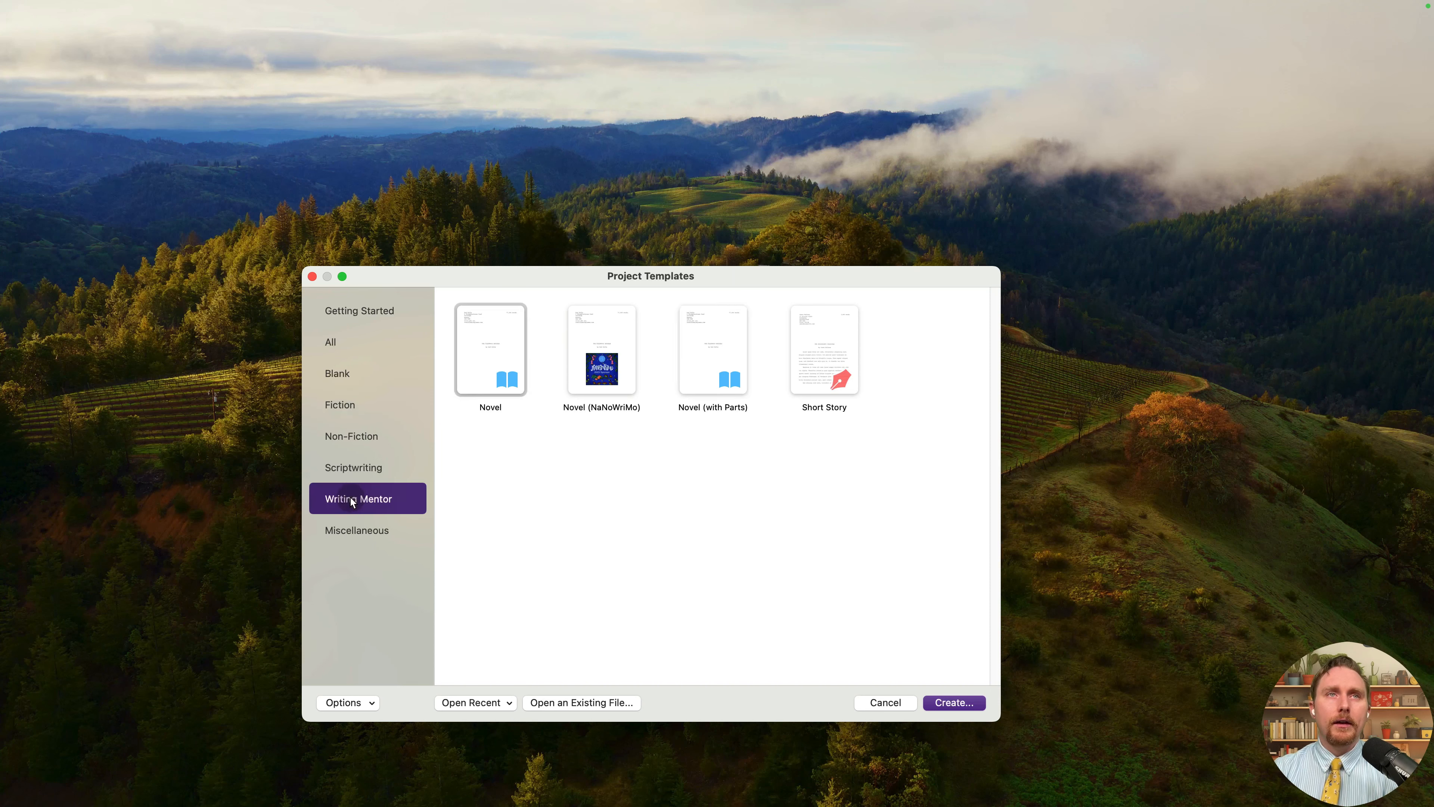
pyautogui.click(368, 404)
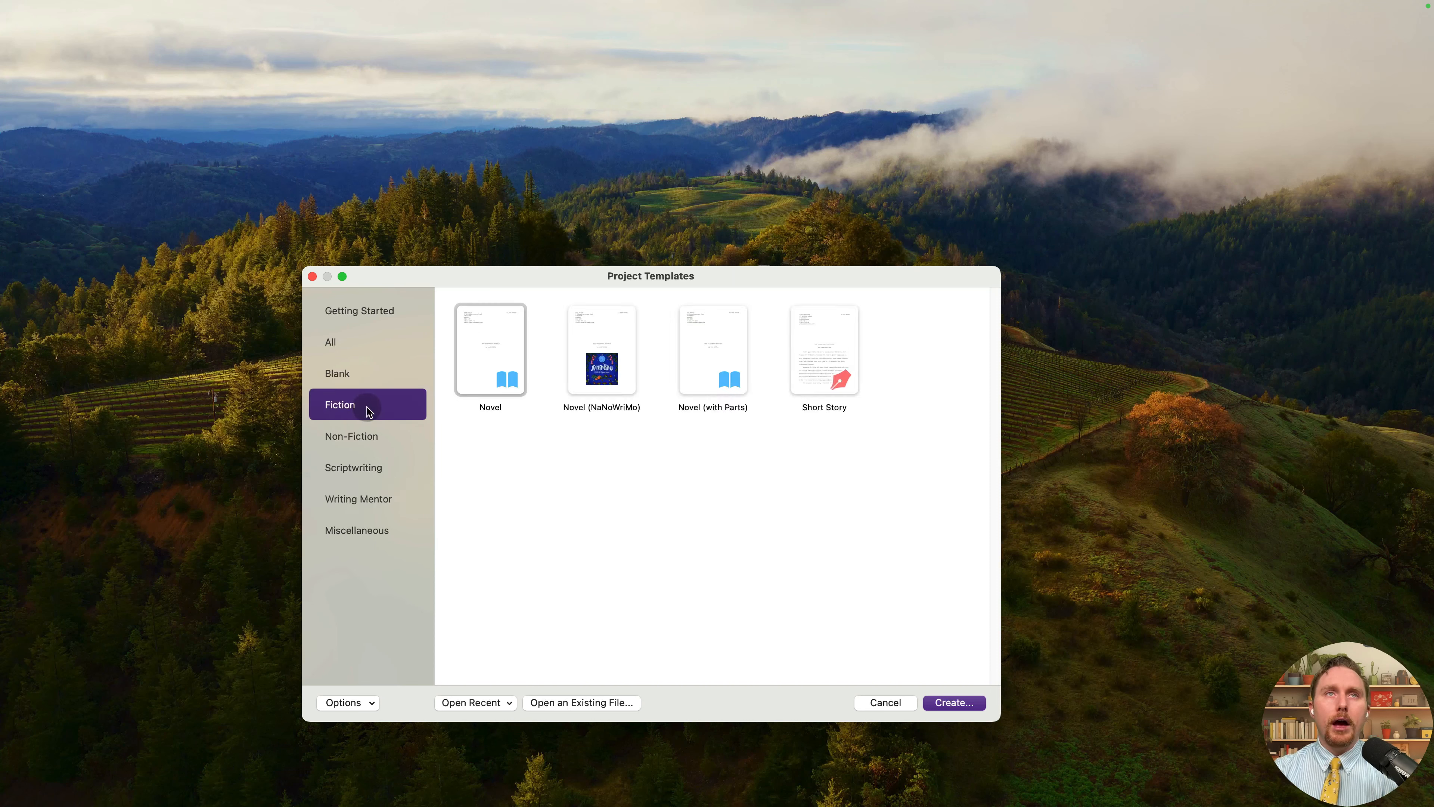
pyautogui.click(699, 370)
pyautogui.click(505, 361)
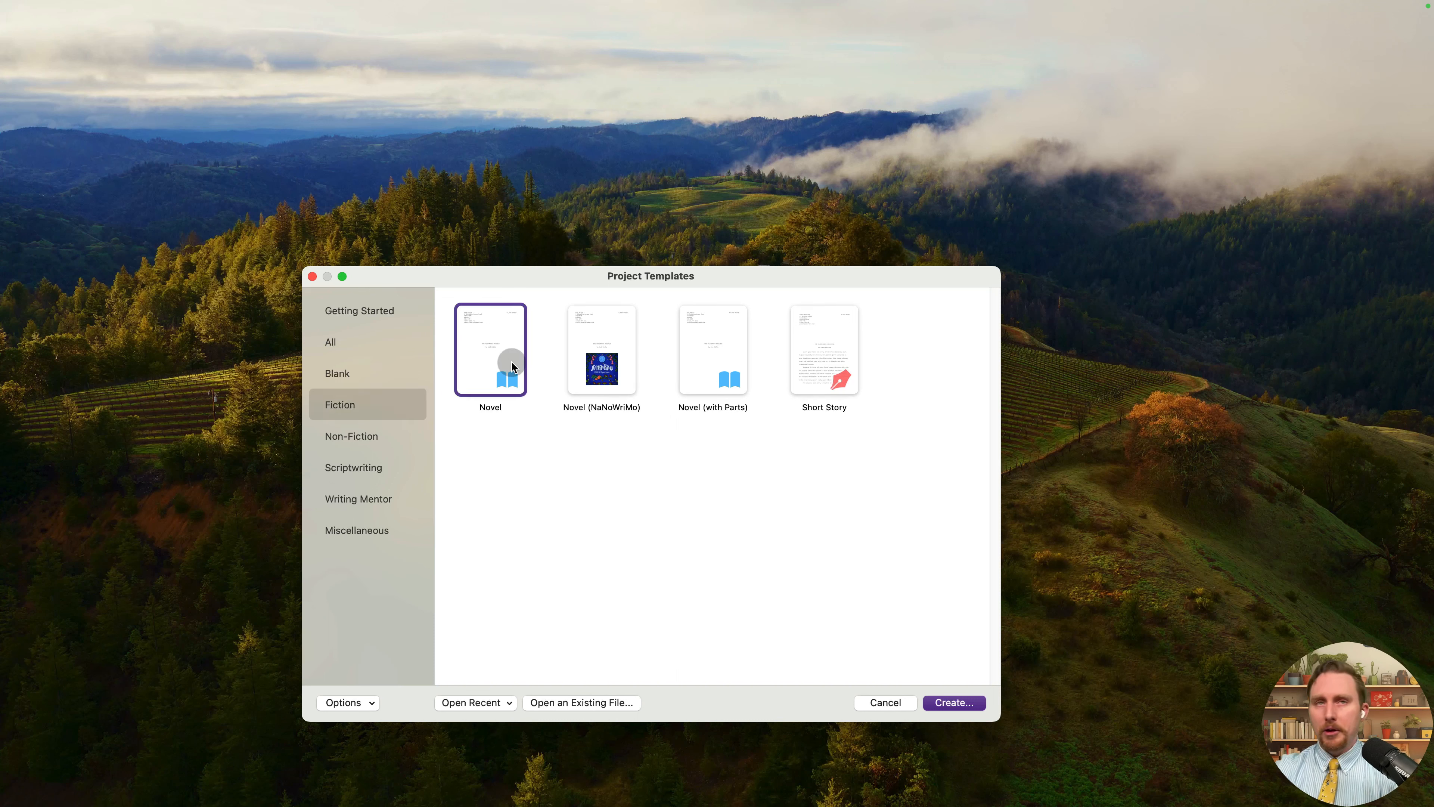
pyautogui.click(390, 496)
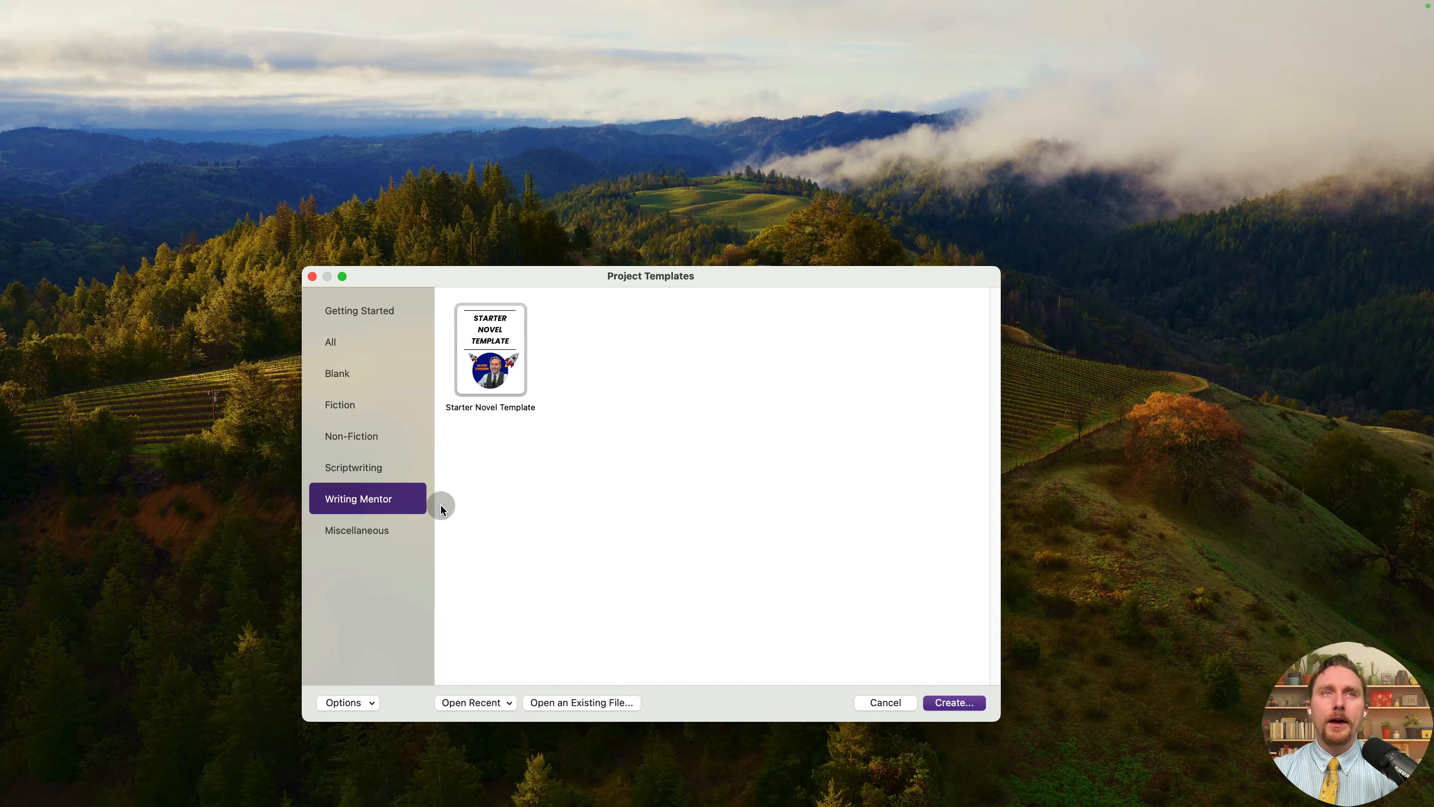
pyautogui.click(494, 392)
pyautogui.click(953, 701)
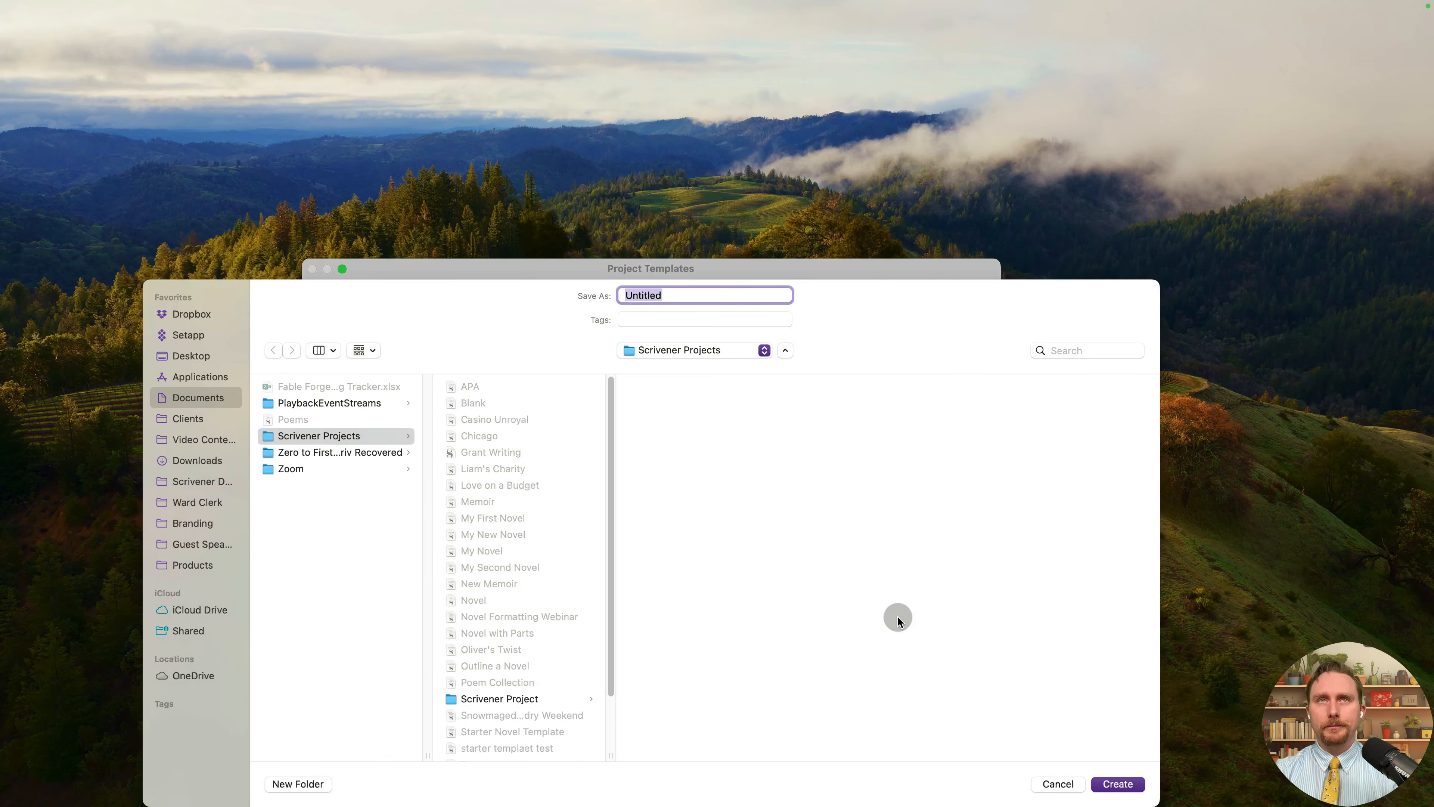
pyautogui.press('BackSpace')
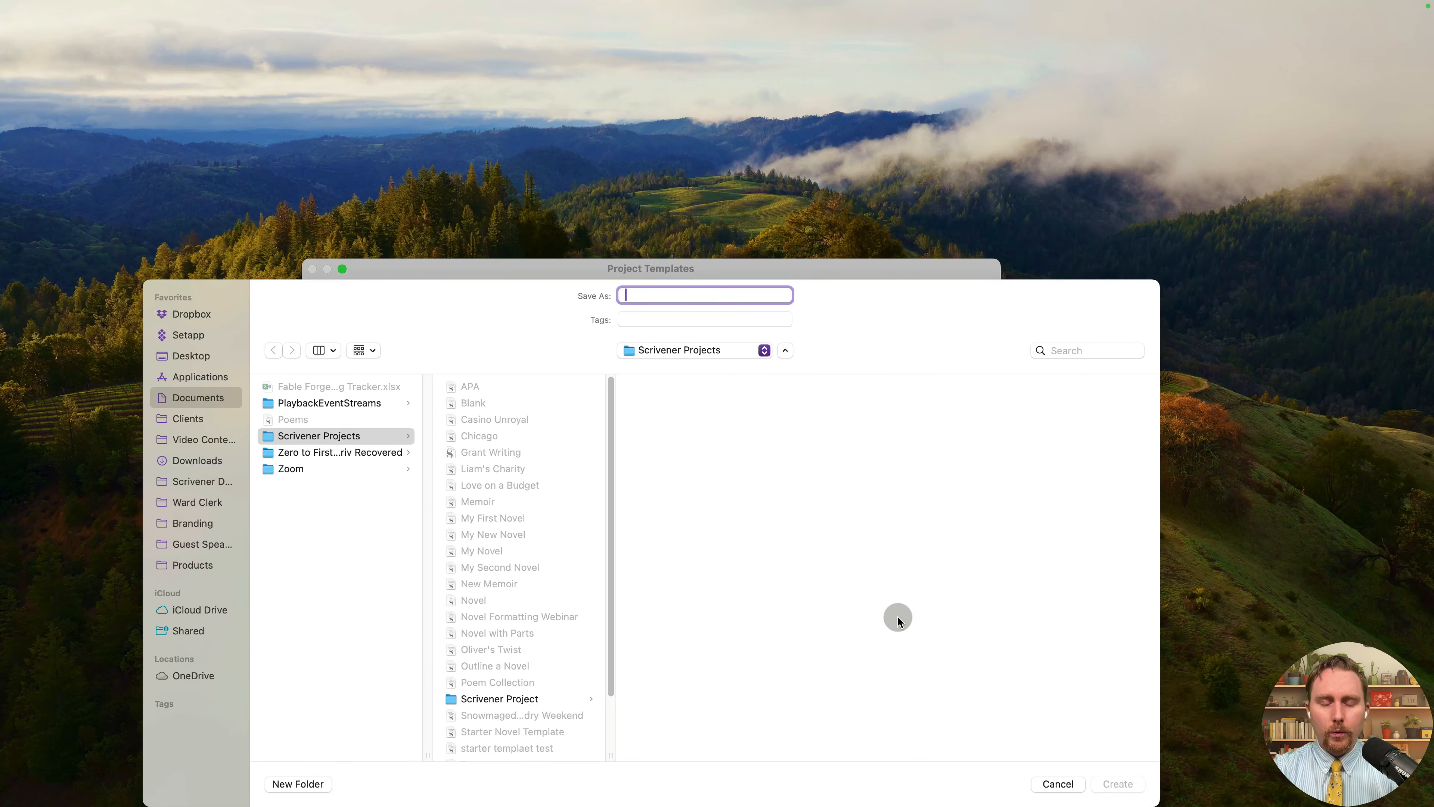
pyautogui.write('Wor')
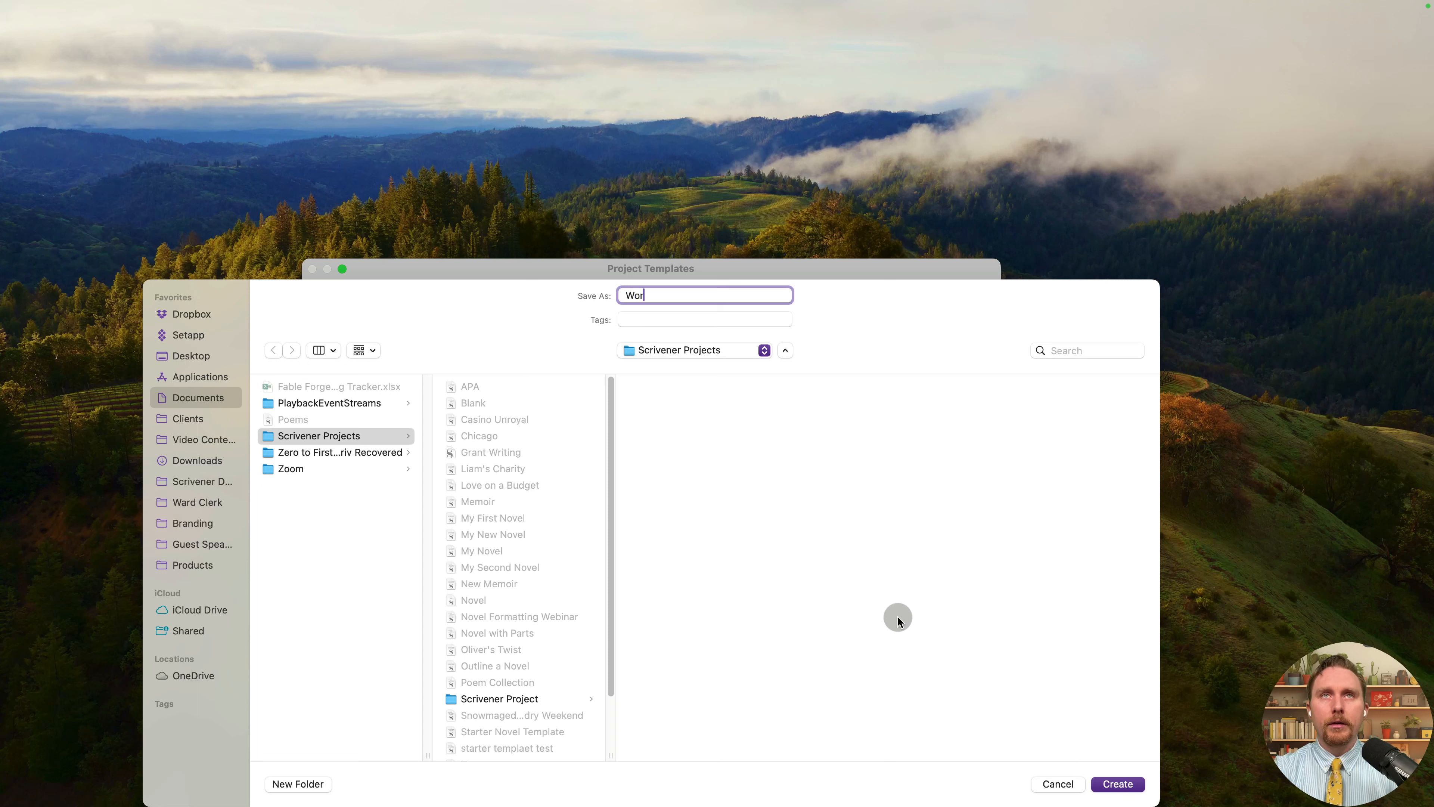
pyautogui.write('ld')
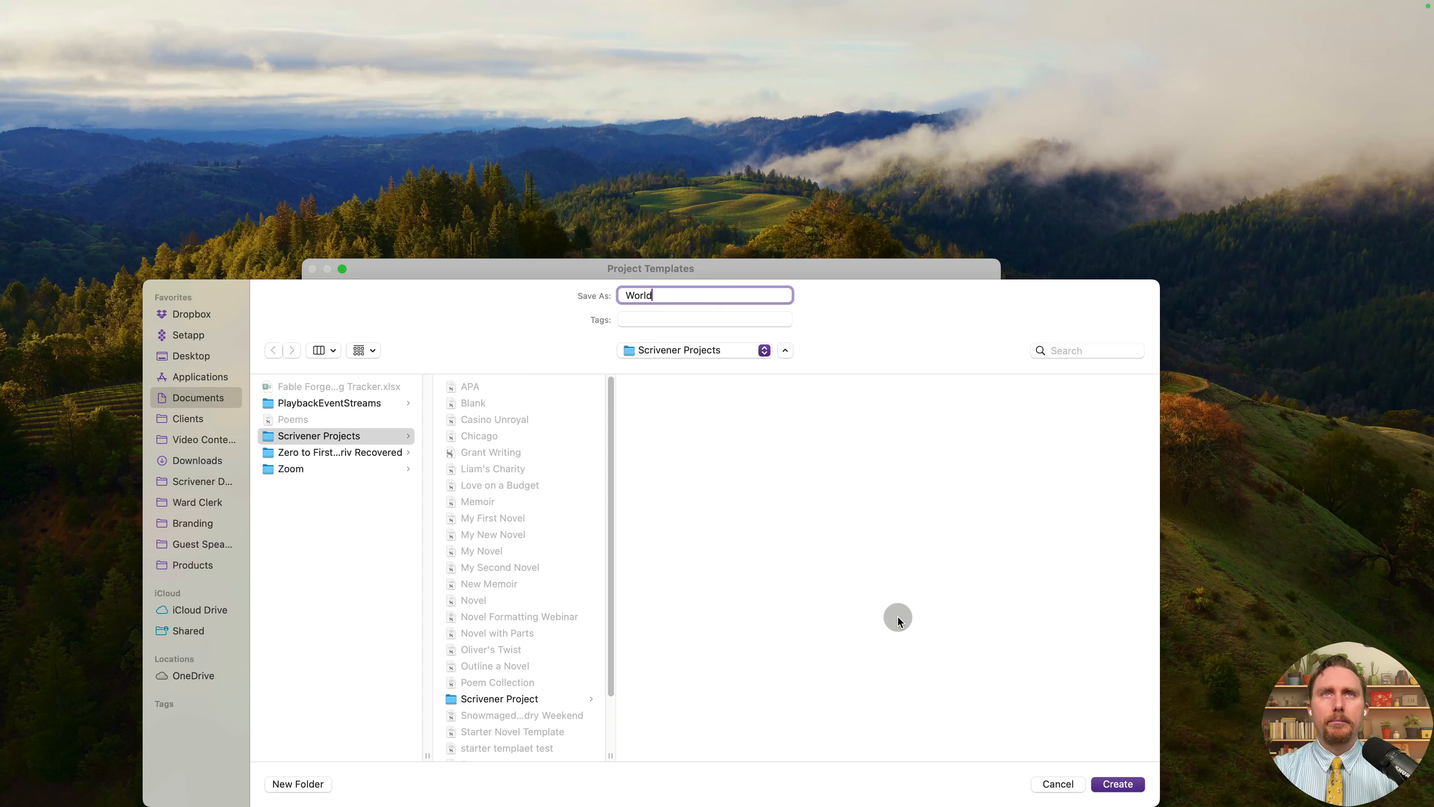
pyautogui.write('buo')
pyautogui.press('BackSpace')
pyautogui.press('BackSpace')
pyautogui.write('ild')
pyautogui.press('BackSpace')
pyautogui.press('BackSpace')
pyautogui.press('BackSpace')
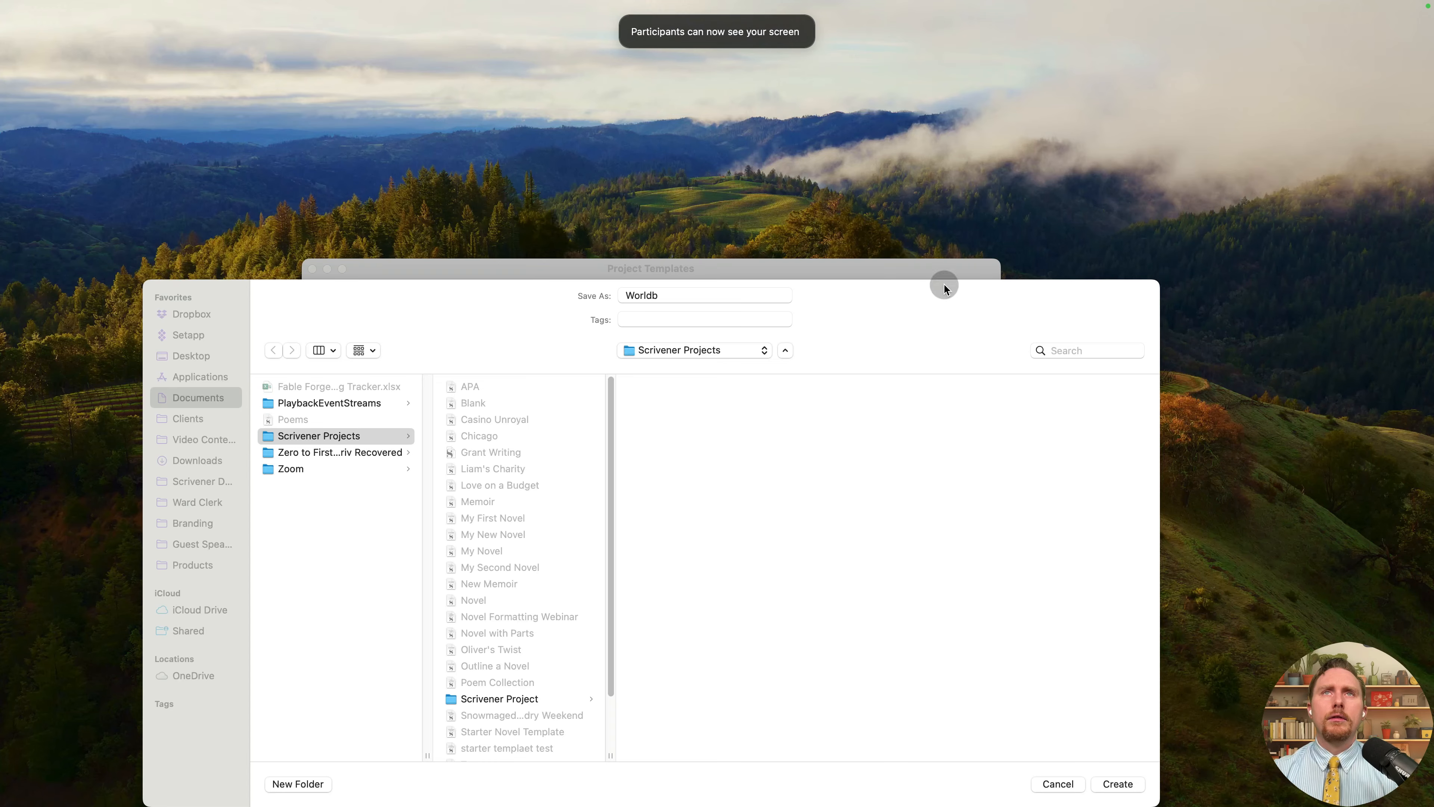
pyautogui.moveTo(943, 276); pyautogui.dragTo(1002, 120)
pyautogui.click(1146, 636)
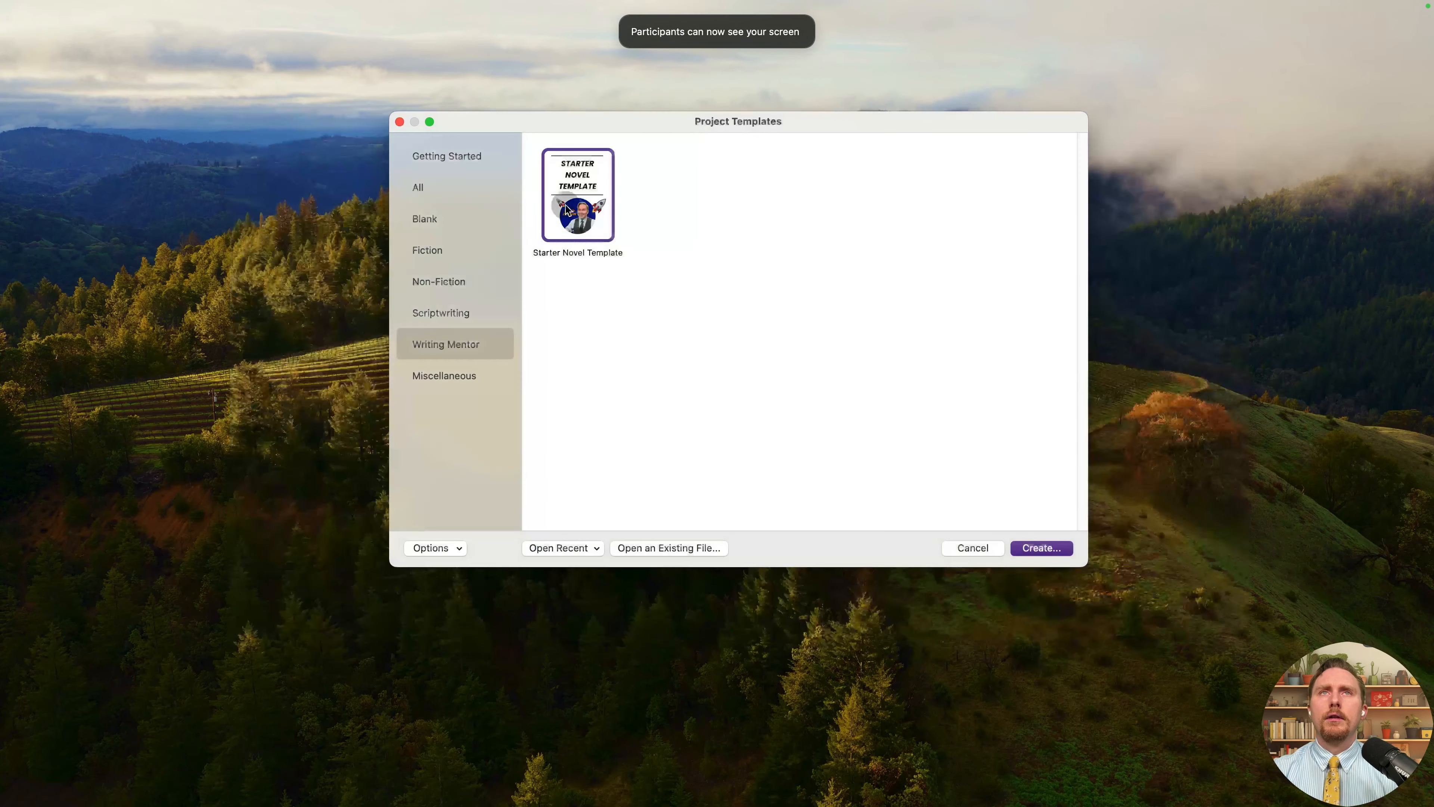
# Look over the Fiction templates Novel, Novel (NaNoWriMo), Novel (with Parts) and Short Story.
pyautogui.click(451, 249)
pyautogui.click(557, 214)
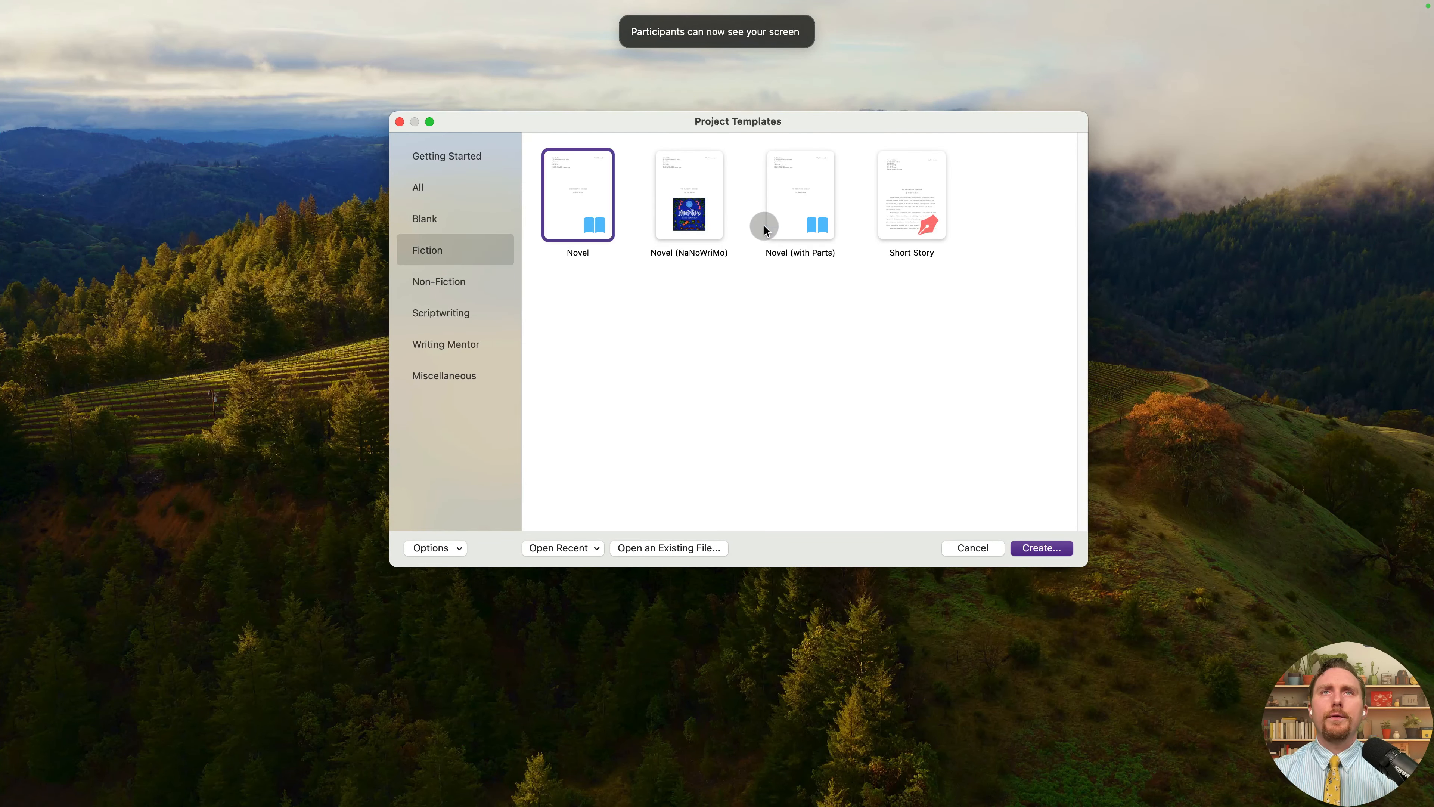
pyautogui.click(788, 254)
pyautogui.click(586, 230)
pyautogui.click(798, 230)
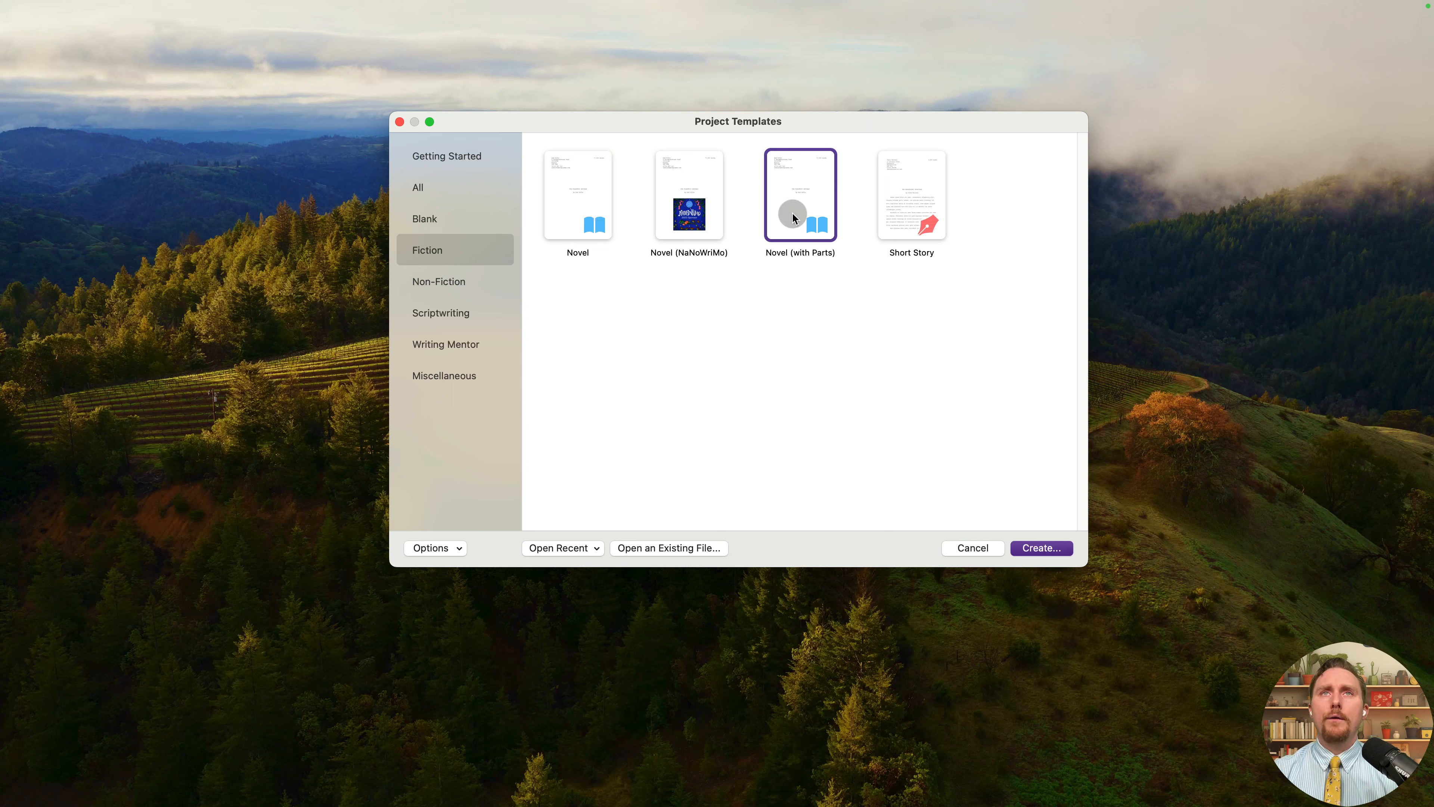
pyautogui.click(678, 217)
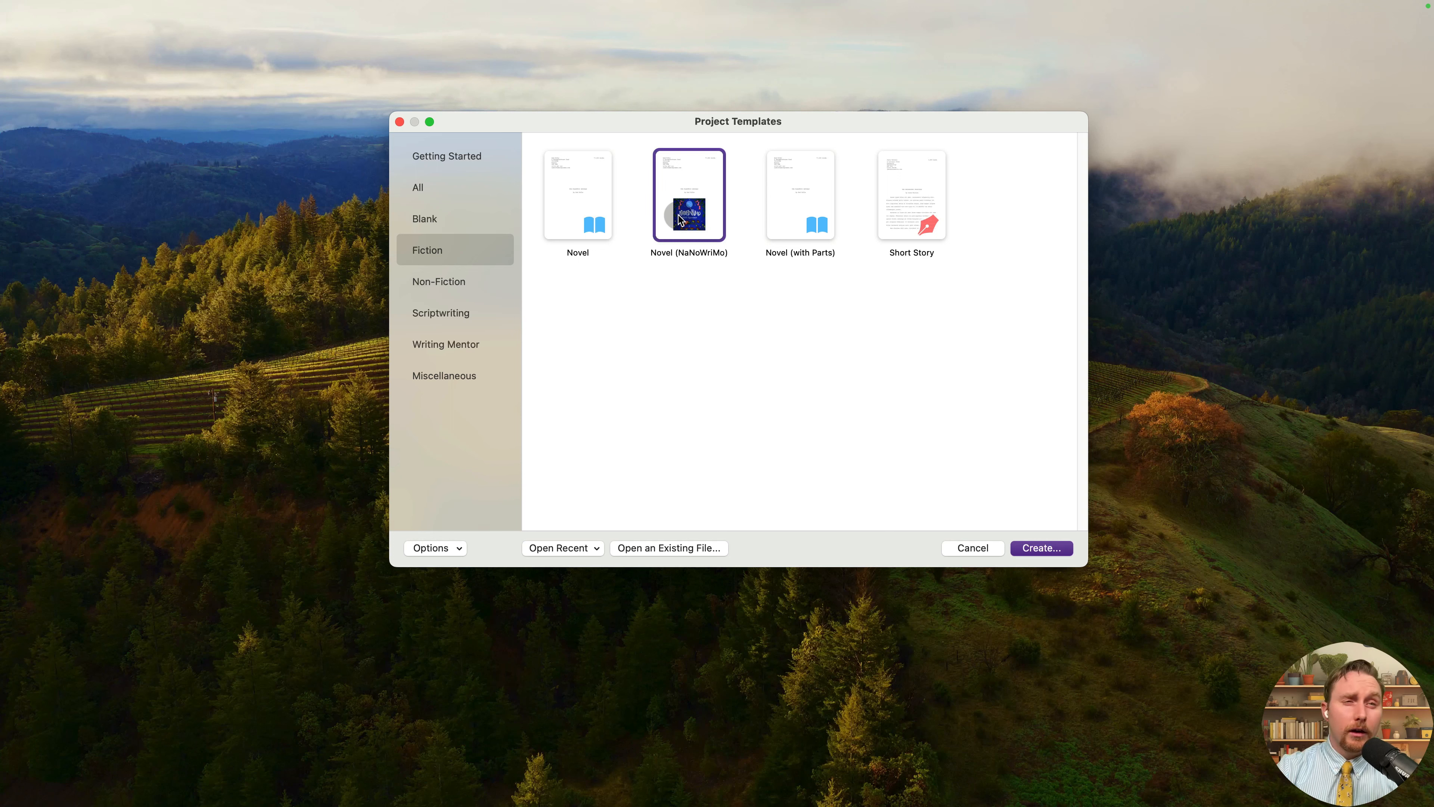
pyautogui.click(891, 222)
pyautogui.click(786, 224)
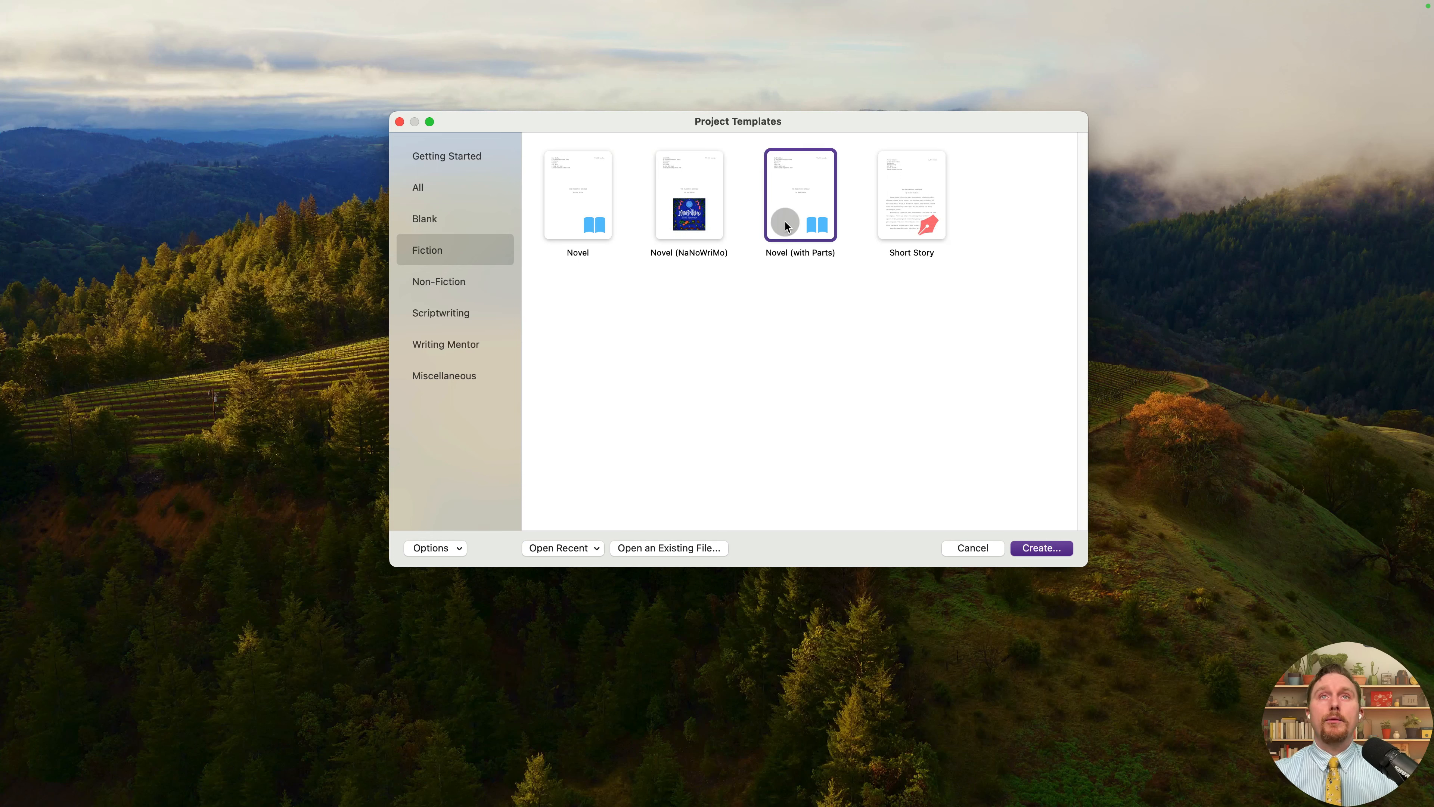
pyautogui.click(722, 217)
pyautogui.click(796, 221)
pyautogui.click(895, 220)
pyautogui.click(791, 206)
pyautogui.click(692, 209)
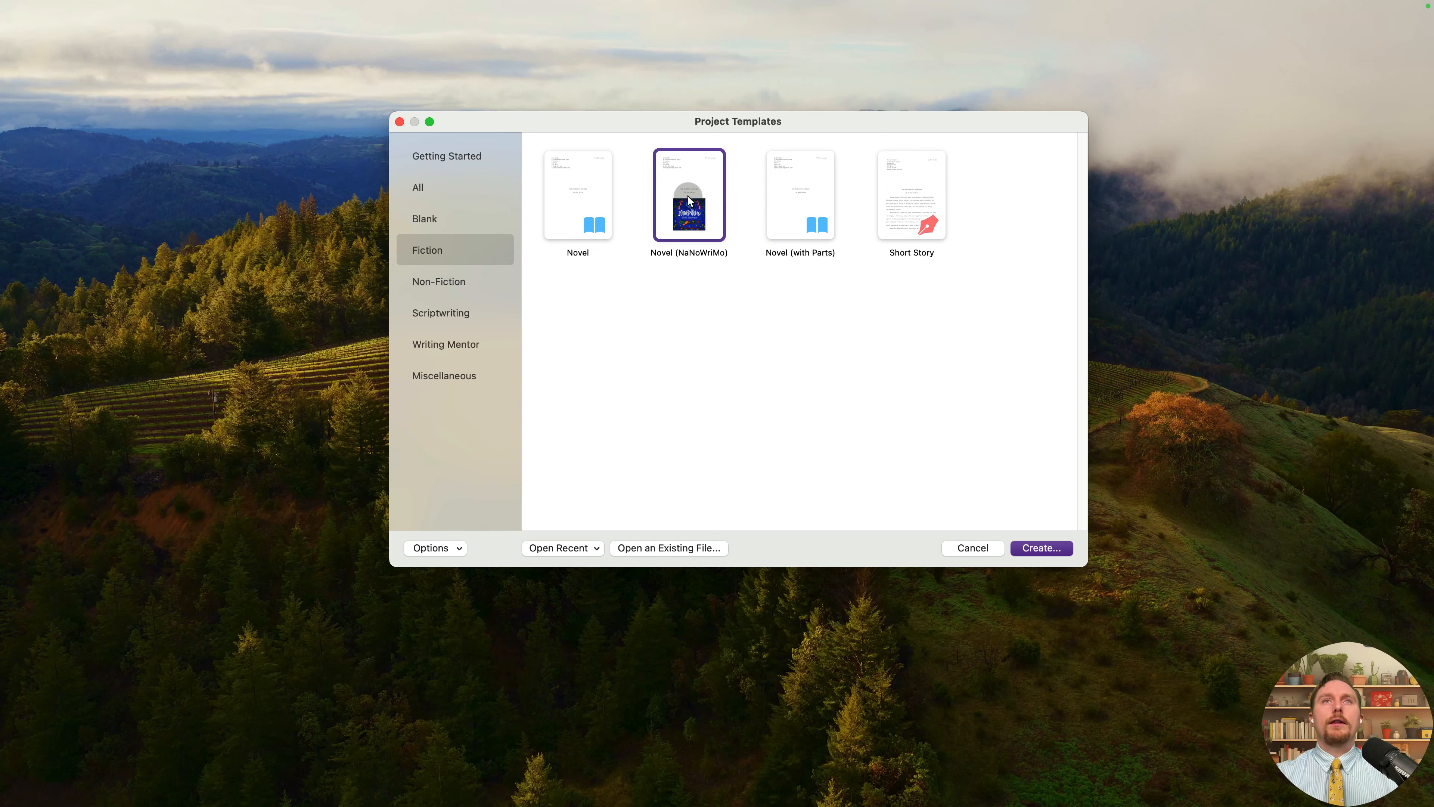
pyautogui.click(573, 239)
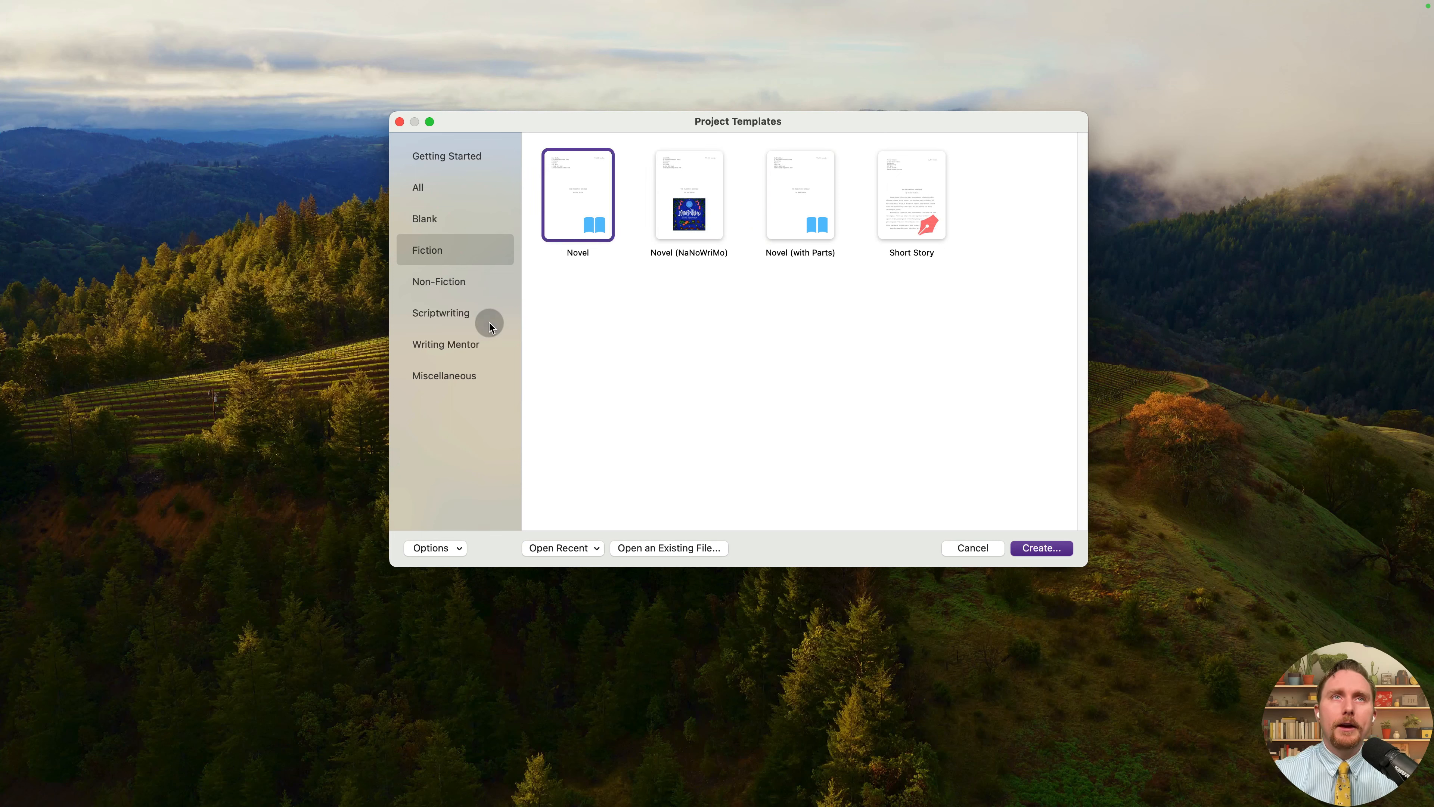
# Create a project named "Worldbuilding Assignement" in the Scrivener Projects folder from Writing Mentor's Starter Novel Template.
pyautogui.click(500, 338)
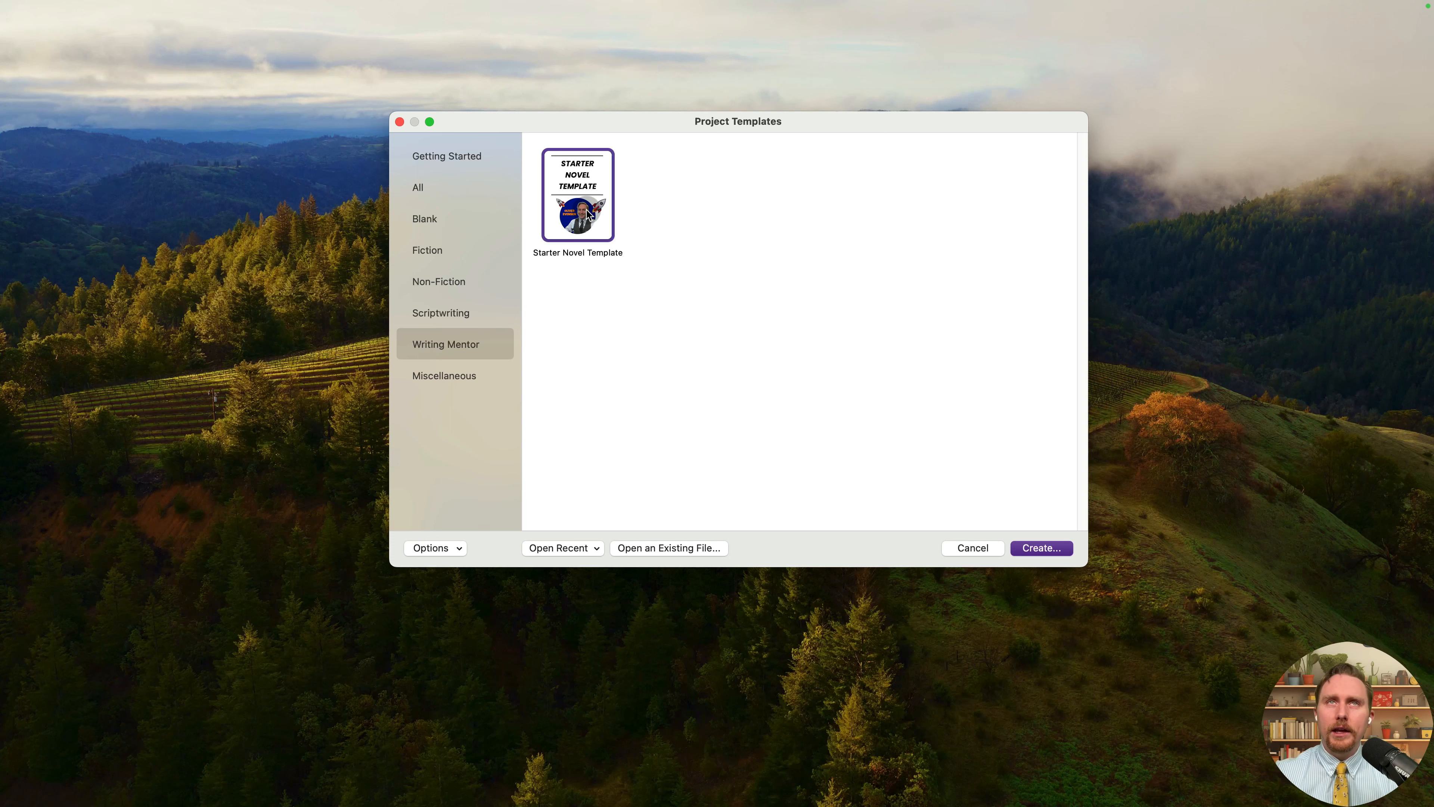
pyautogui.click(779, 415)
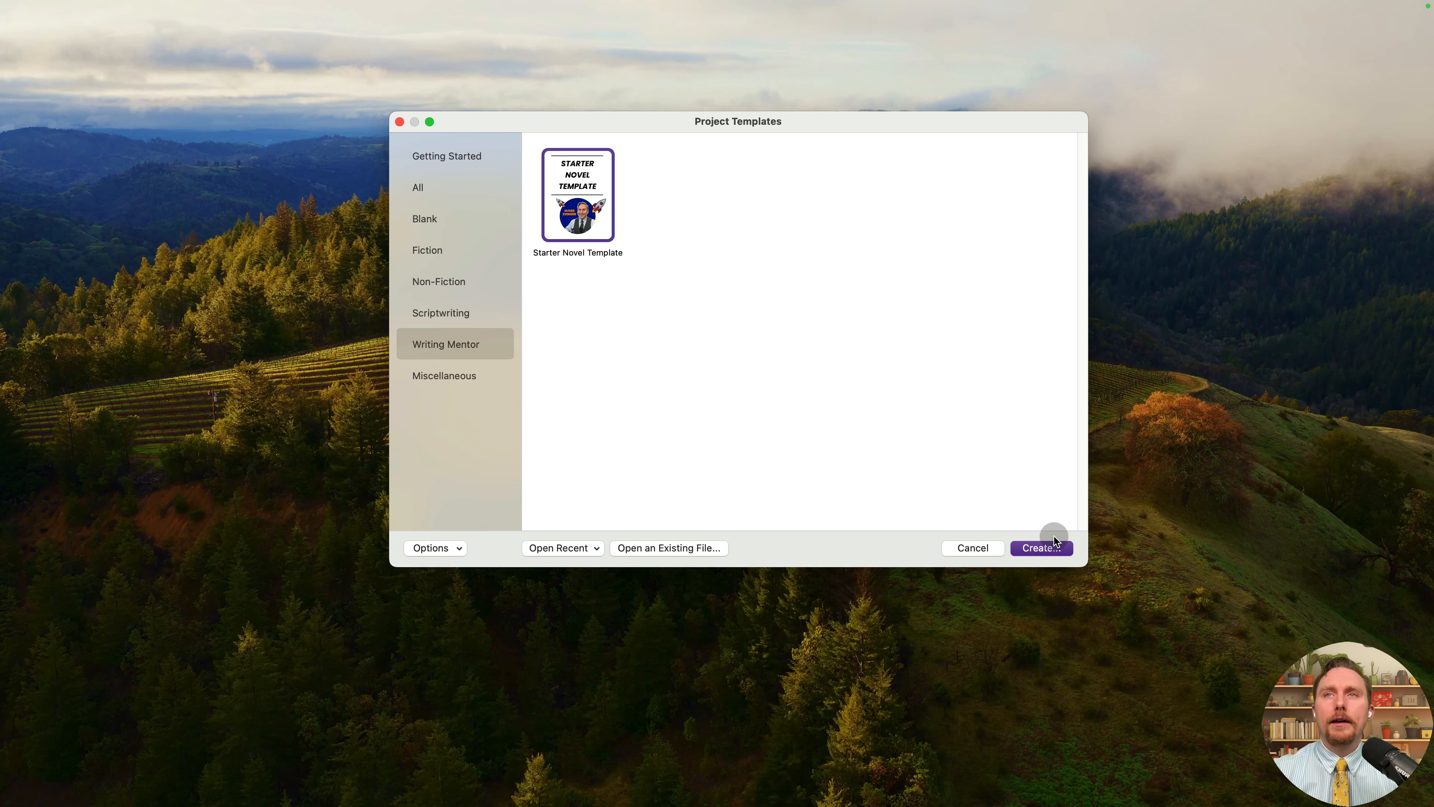
pyautogui.click(1049, 545)
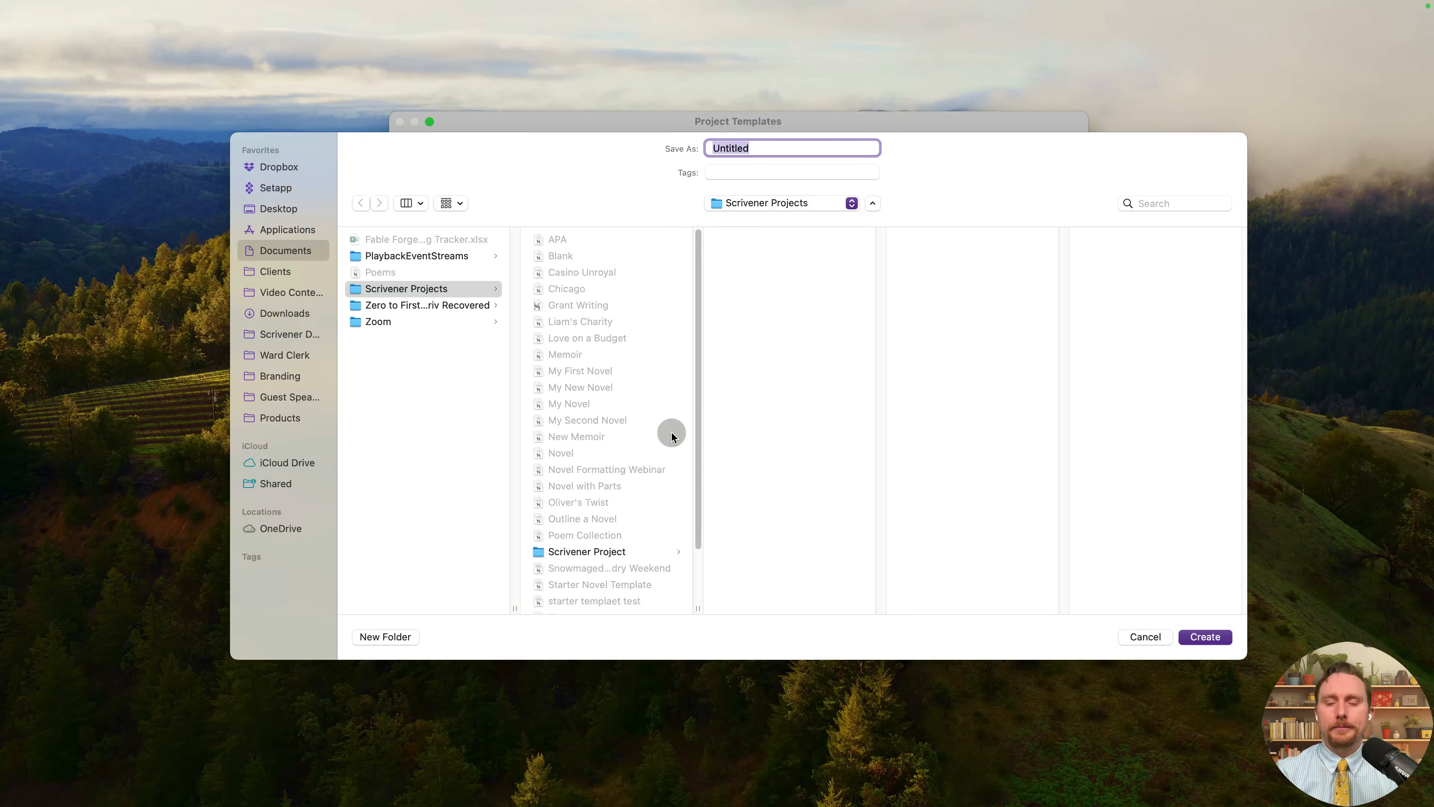
pyautogui.write('Worldbuilding')
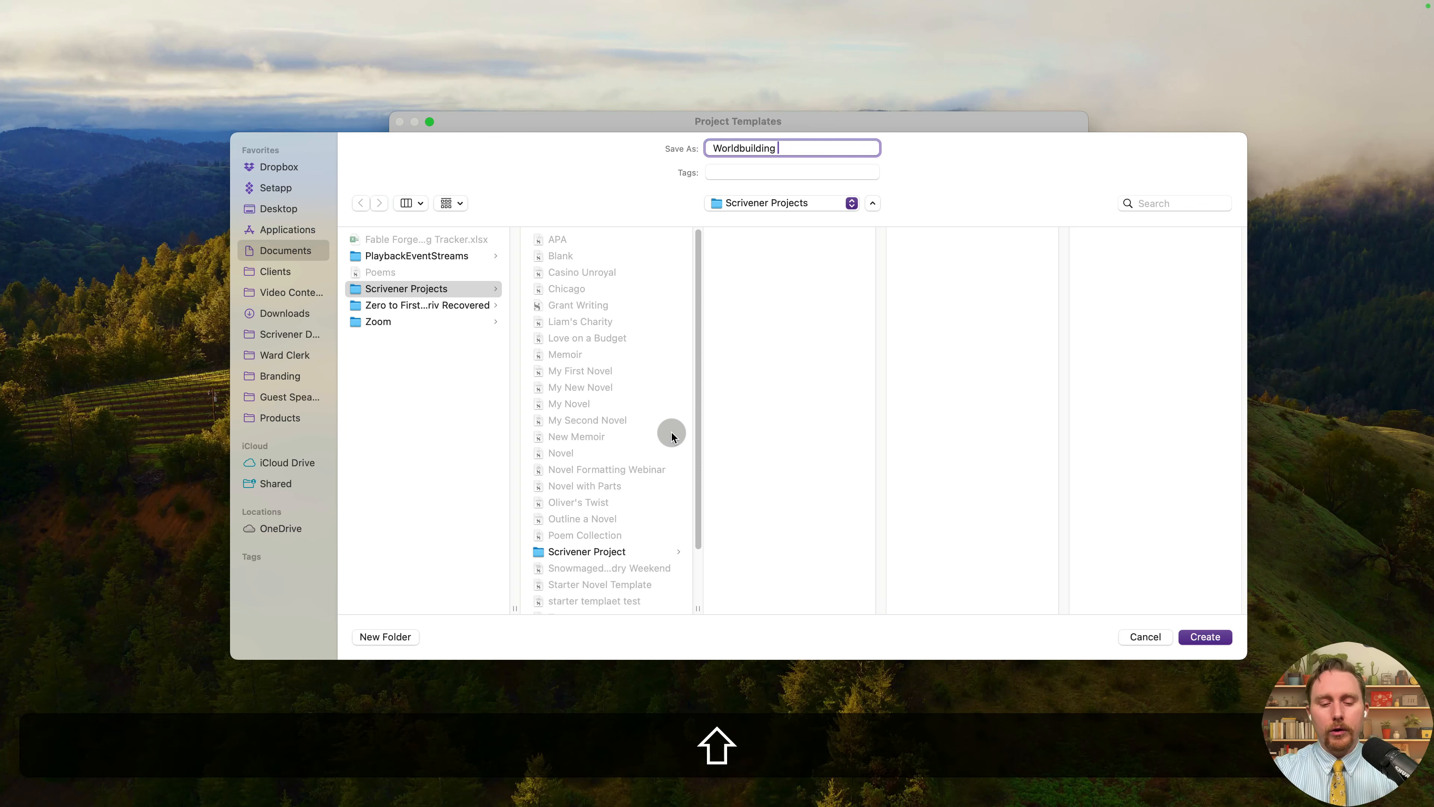
pyautogui.write(' T')
pyautogui.press('BackSpace')
pyautogui.write('Assignem')
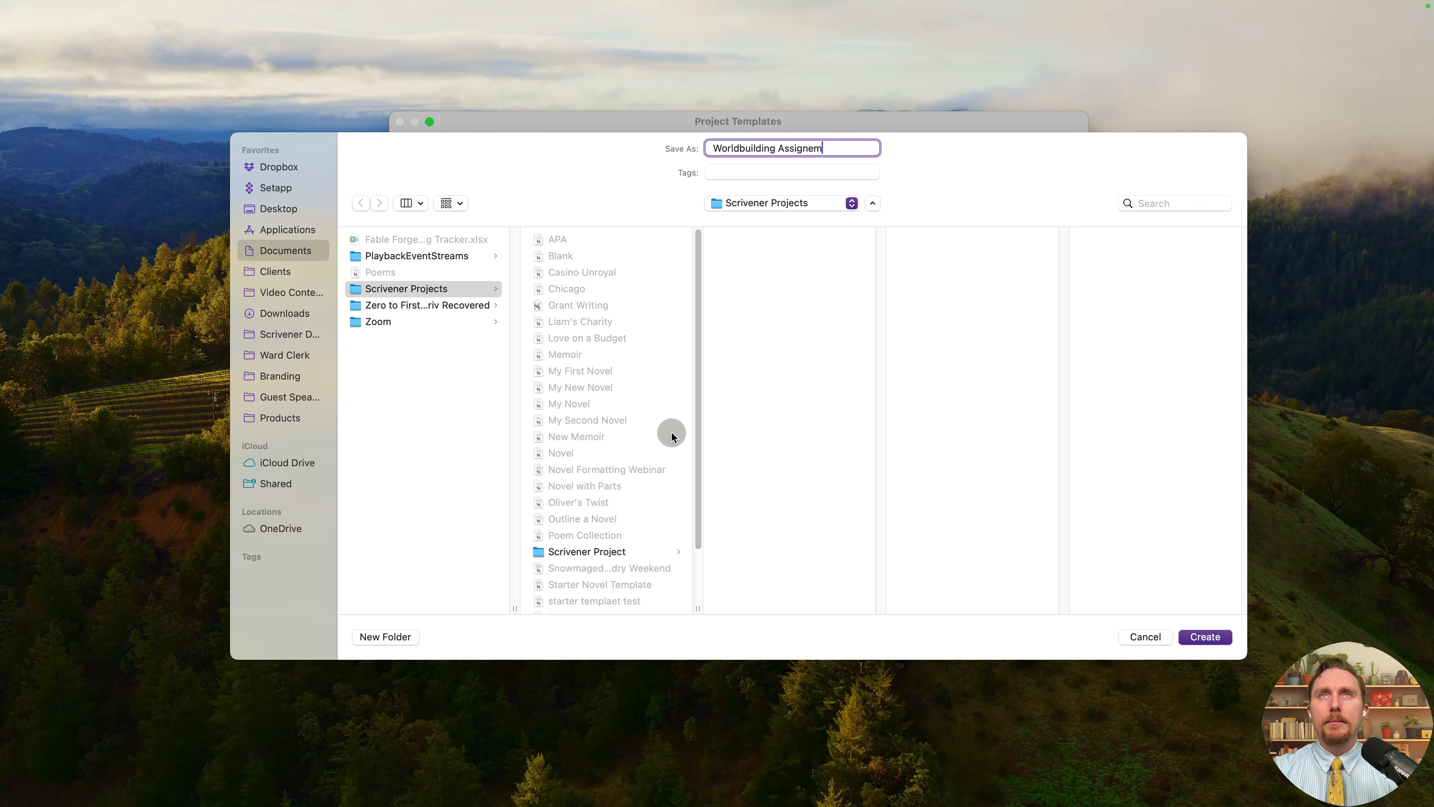
pyautogui.write('ent')
pyautogui.press('Return')
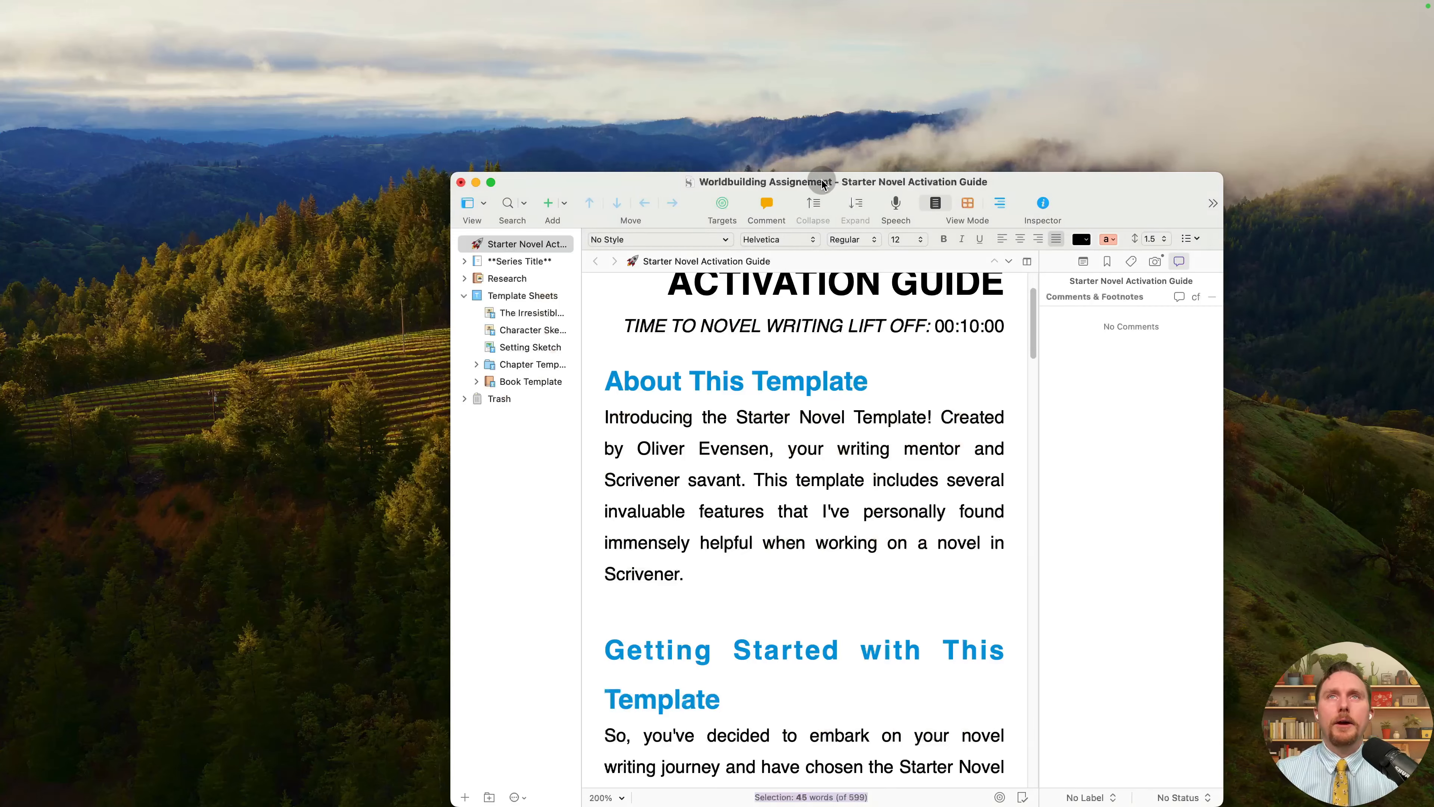
# Examine the title metadata in the project's Compile settings and close them without compiling.
pyautogui.moveTo(815, 180); pyautogui.dragTo(715, 120)
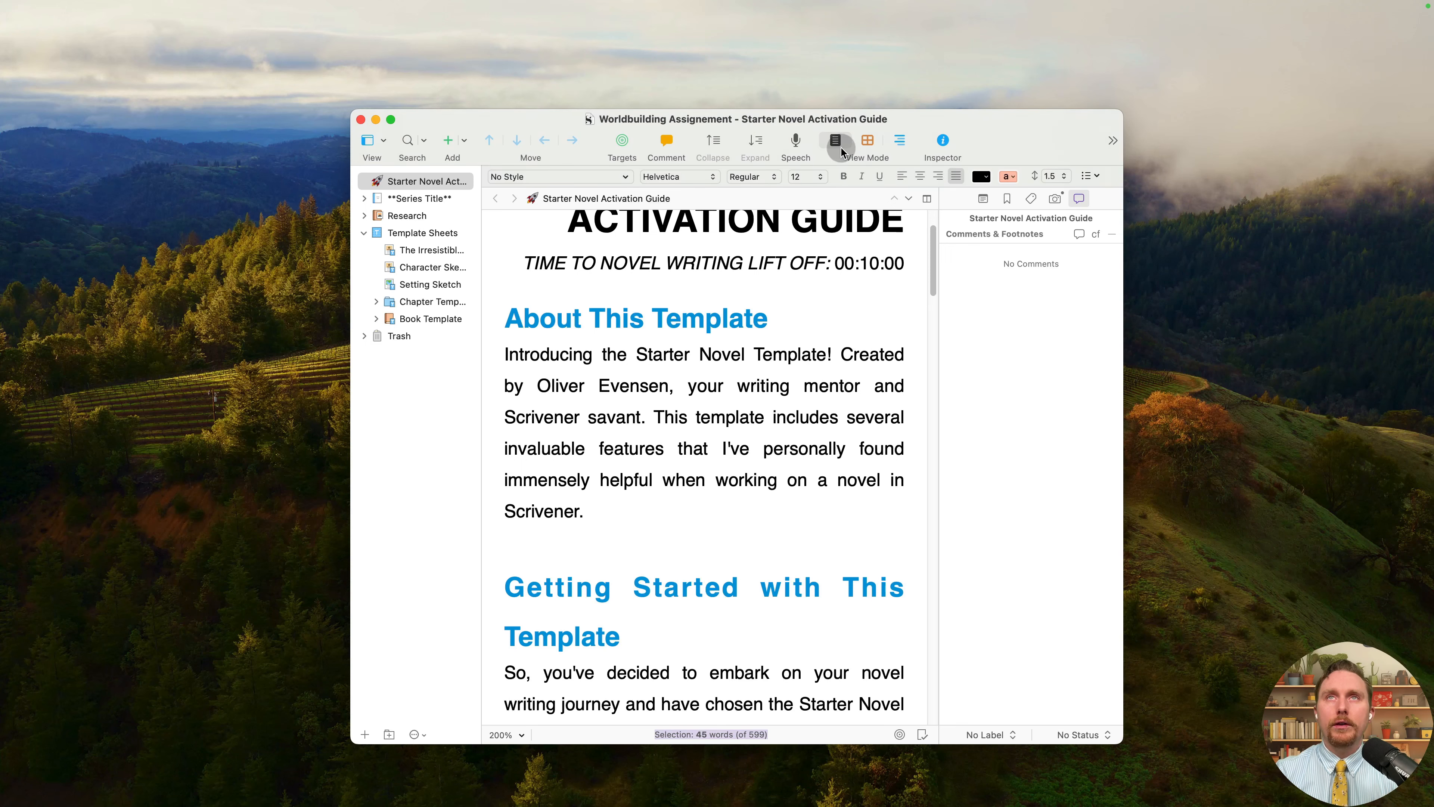
pyautogui.click(1110, 143)
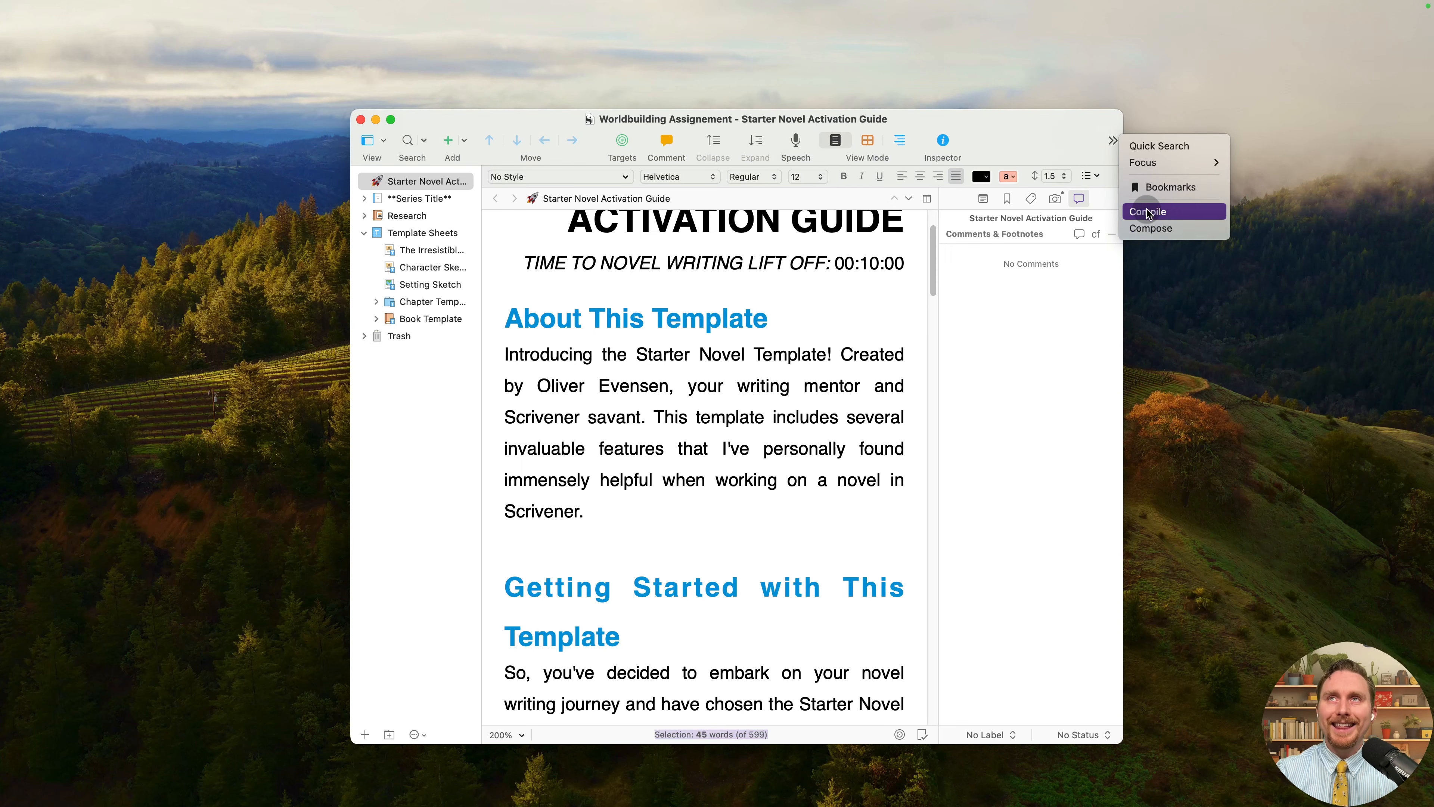
pyautogui.click(1064, 288)
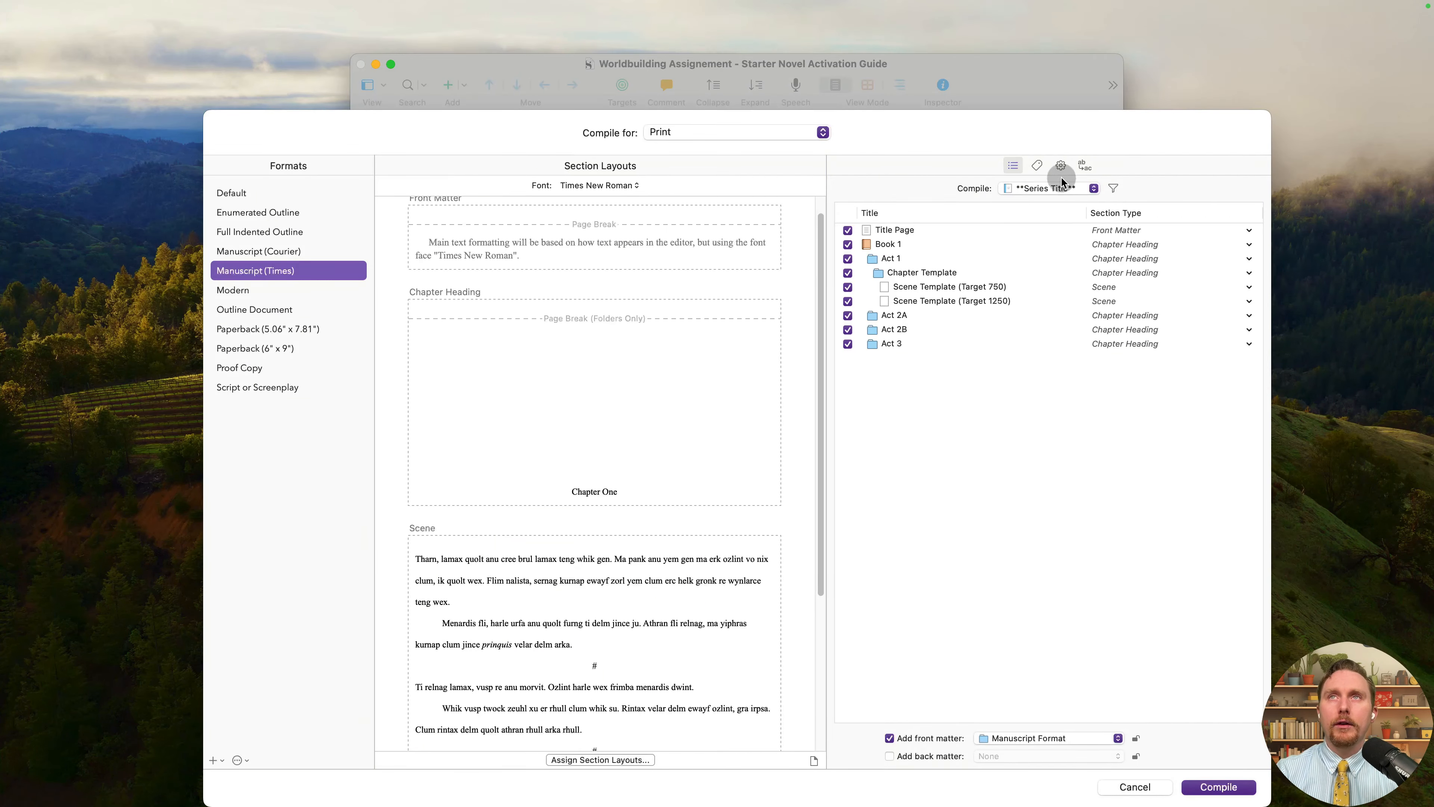
pyautogui.click(1044, 163)
pyautogui.moveTo(1080, 202); pyautogui.dragTo(1024, 201)
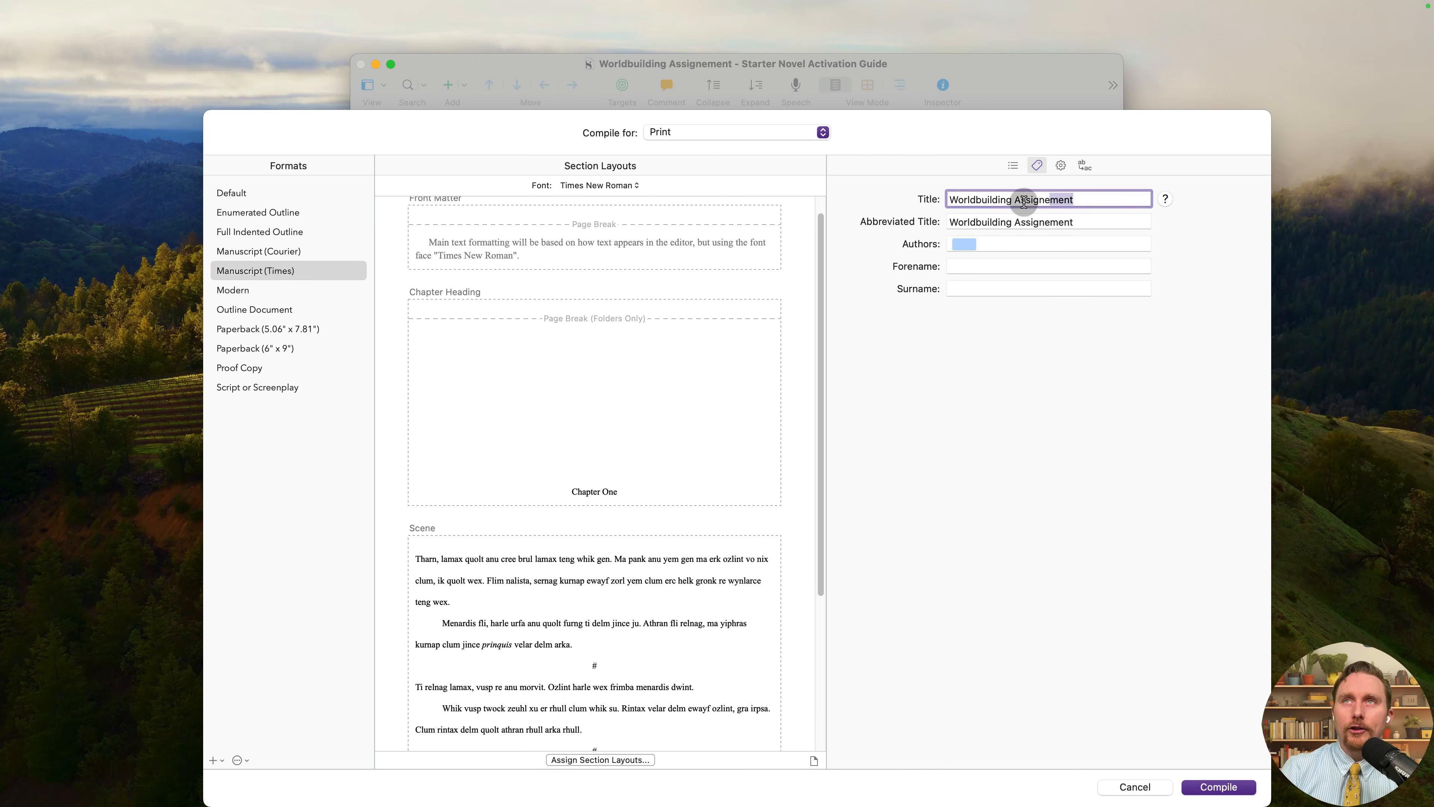
pyautogui.tripleClick(1024, 202)
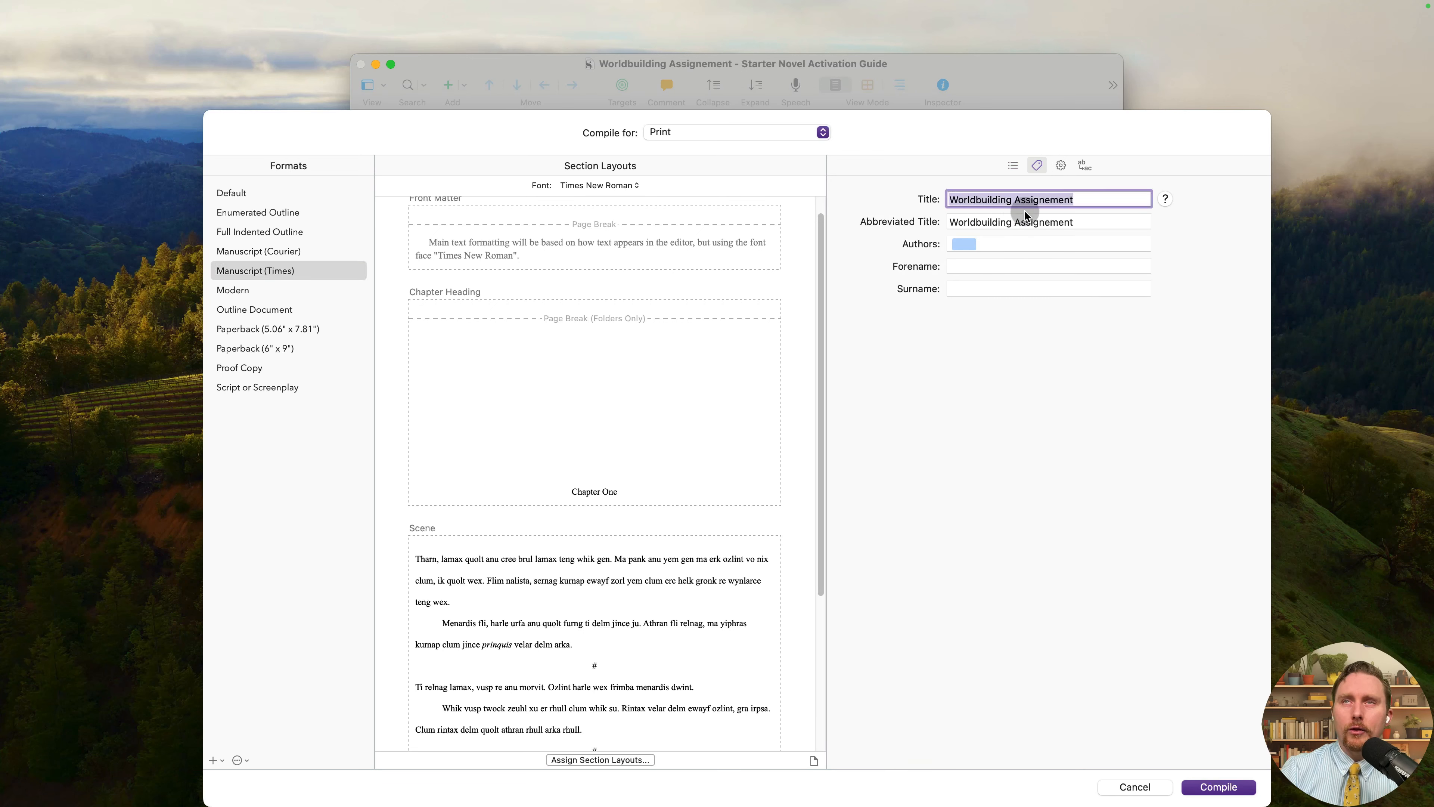
pyautogui.click(1135, 786)
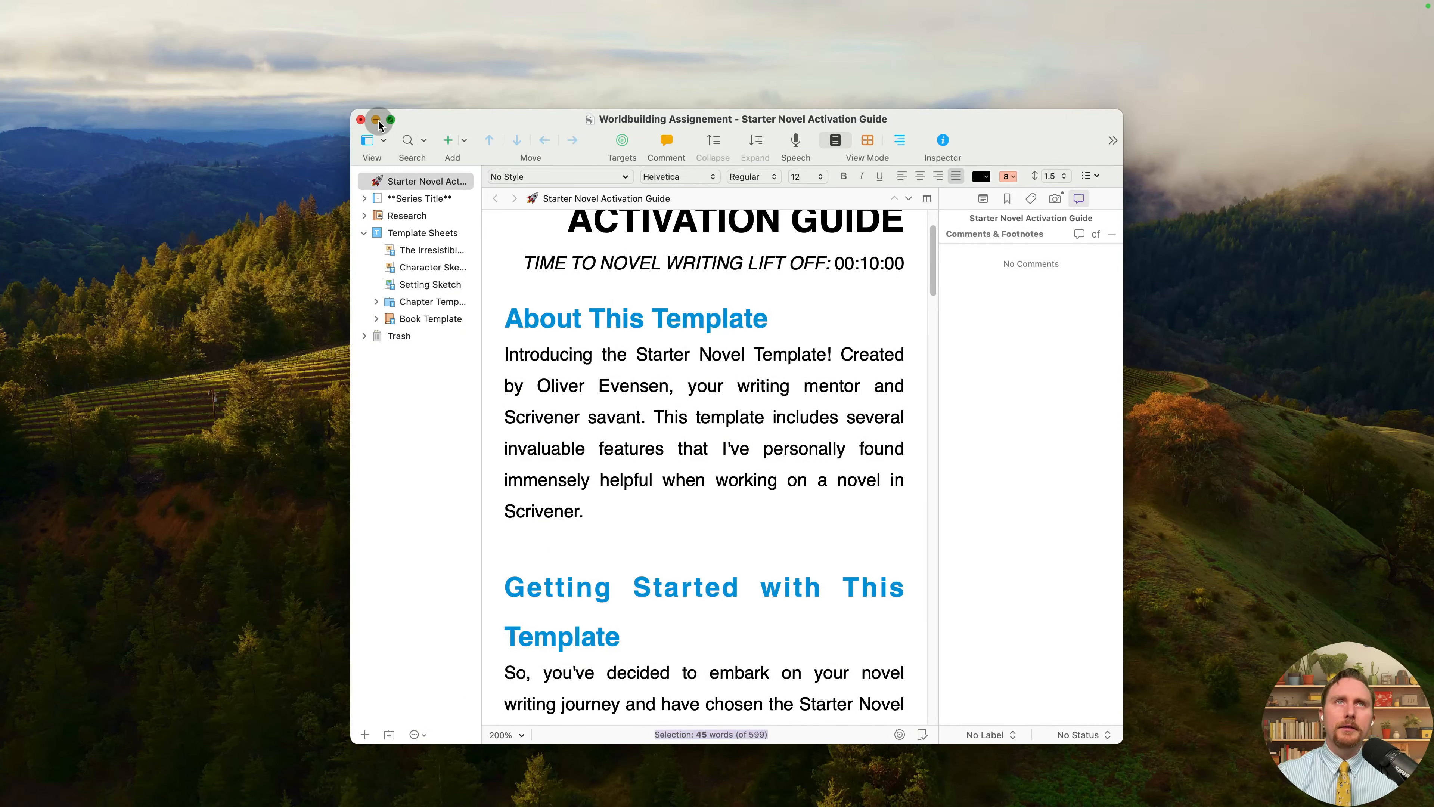
# Expand the project window to full screen.
pyautogui.click(391, 119)
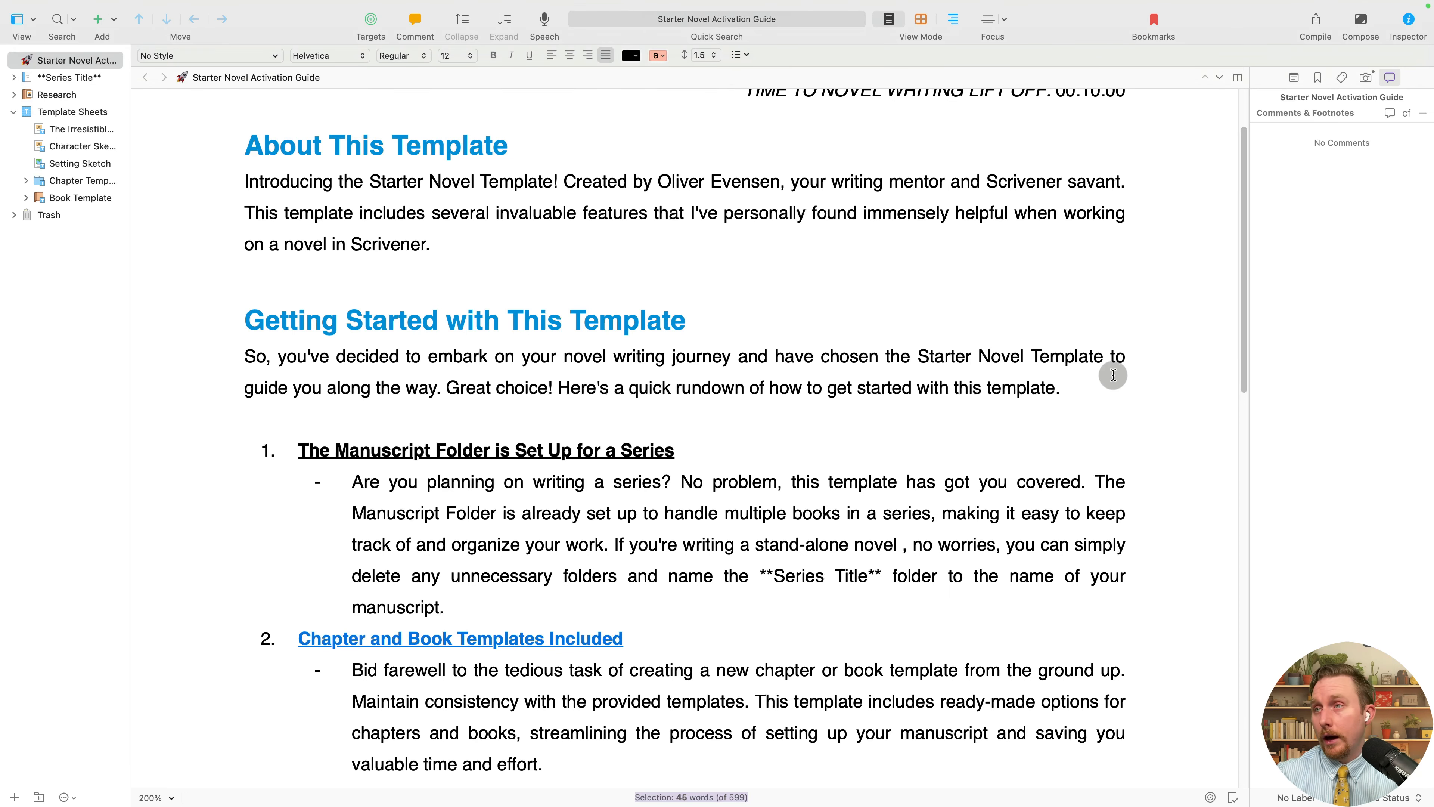
pyautogui.press('super+space')
pyautogui.write('sa')
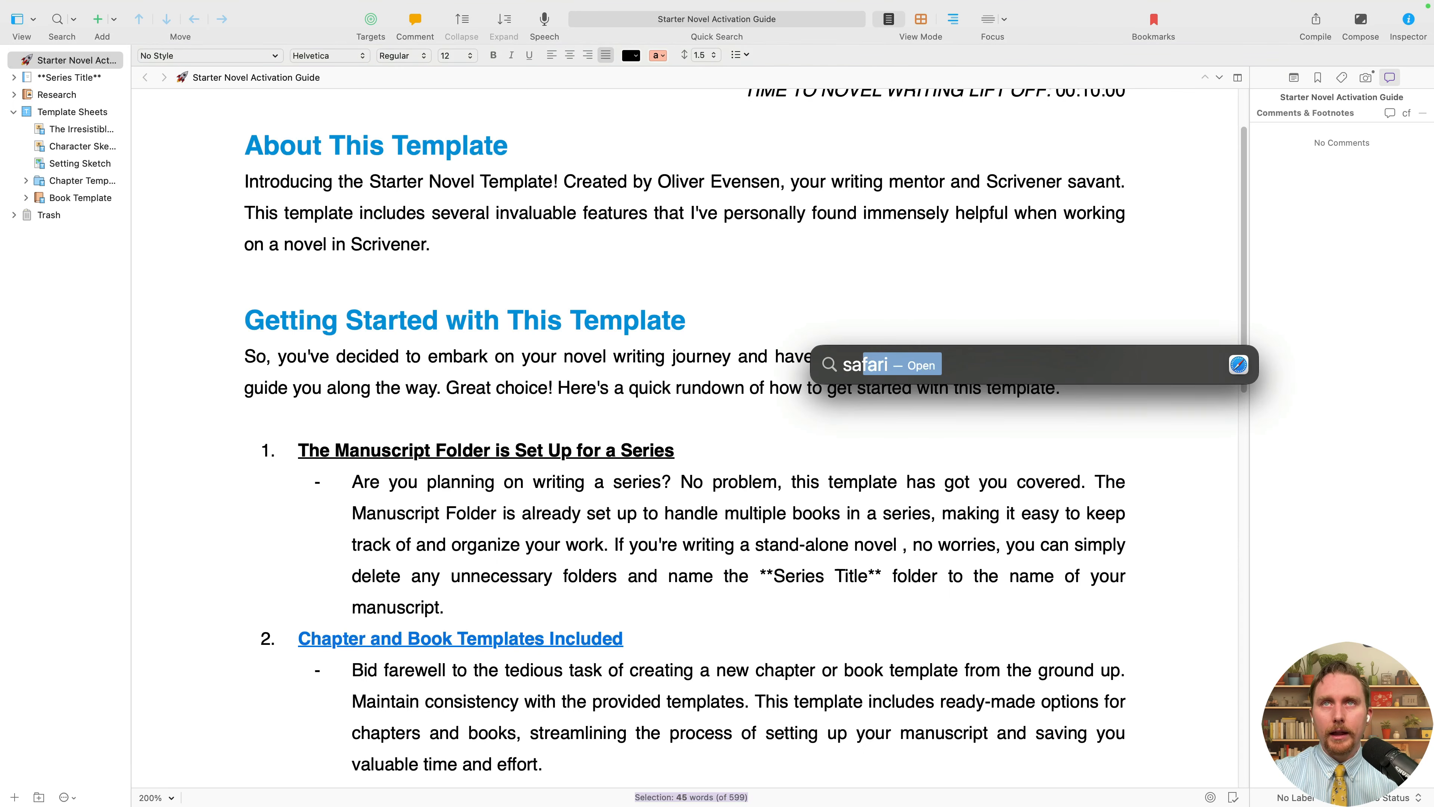
pyautogui.press('BackSpace')
pyautogui.press('BackSpace')
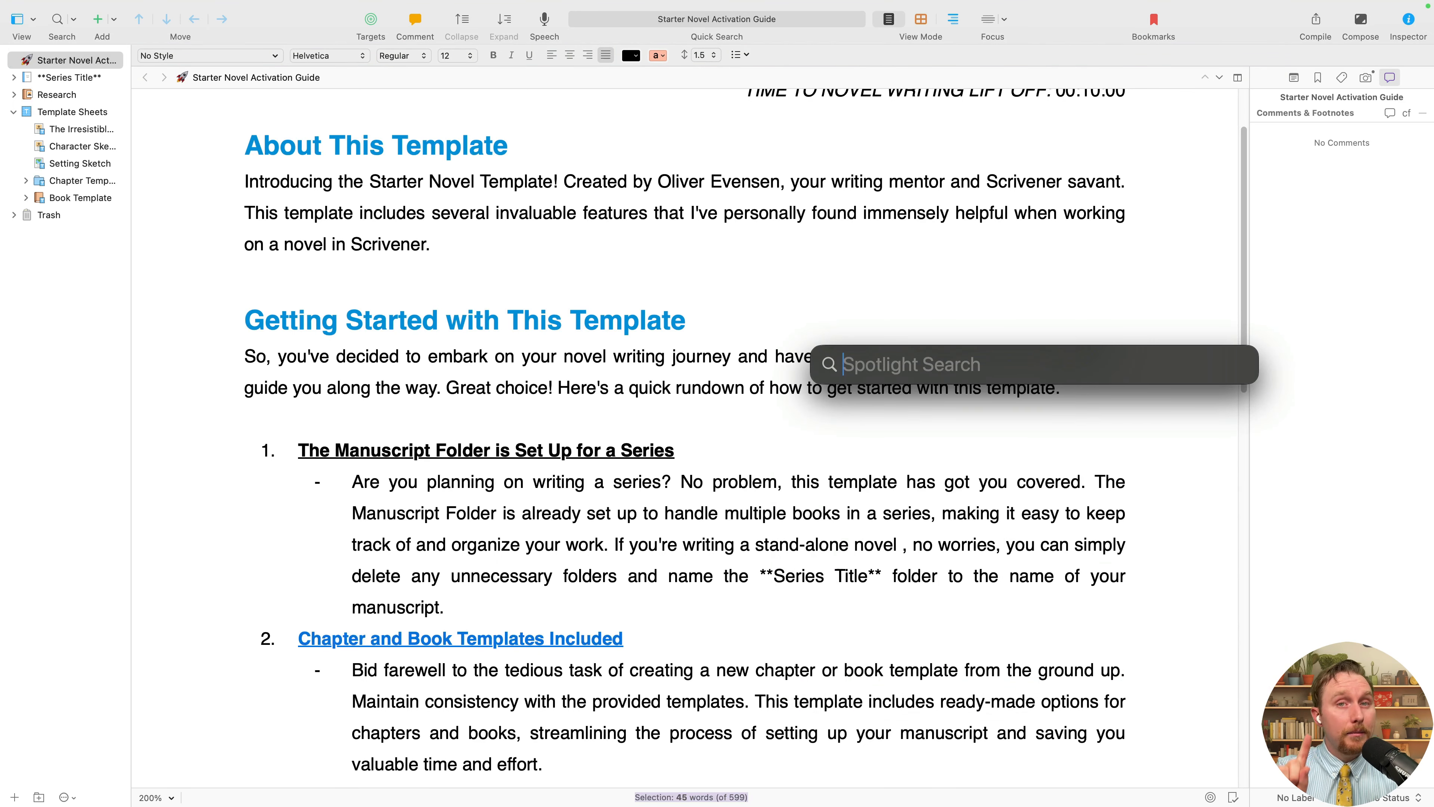
pyautogui.press('super+space')
pyautogui.press('super+space')
pyautogui.write('sa')
pyautogui.press('Return')
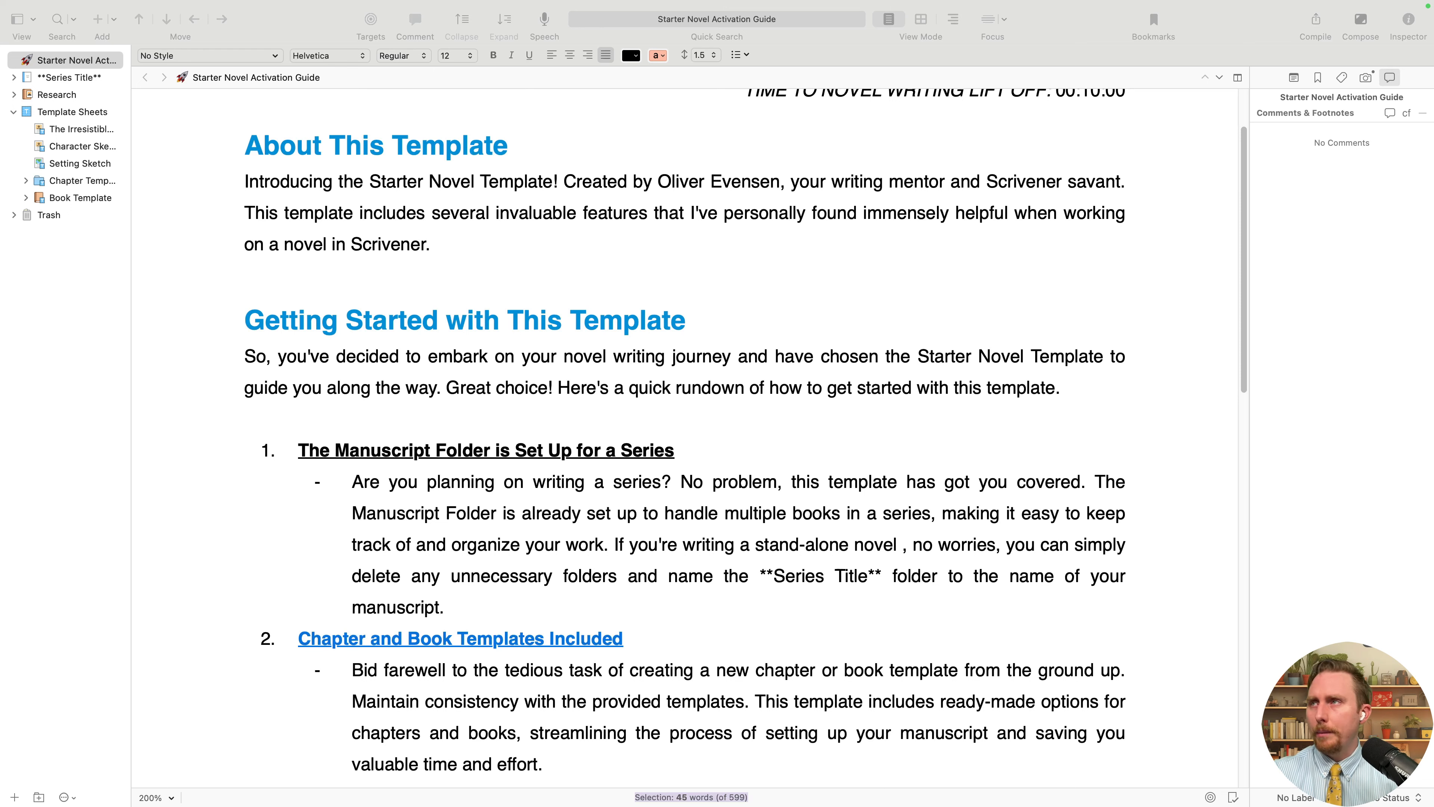
pyautogui.press('super+q')
pyautogui.click(107, 8)
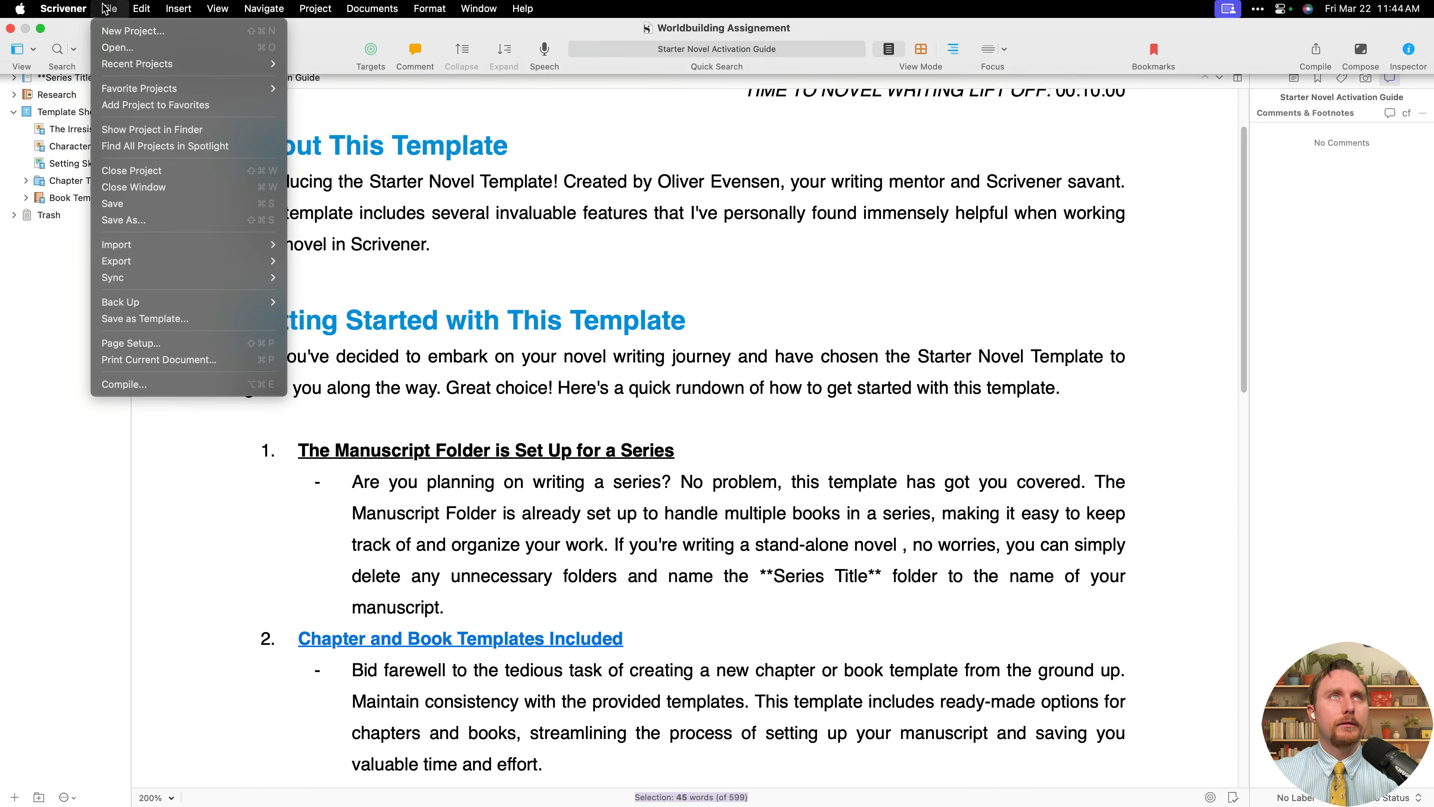
pyautogui.press('Escape')
# Switch to Finder and open the Starter Novel Template v1.5 project.
pyautogui.press('super+space')
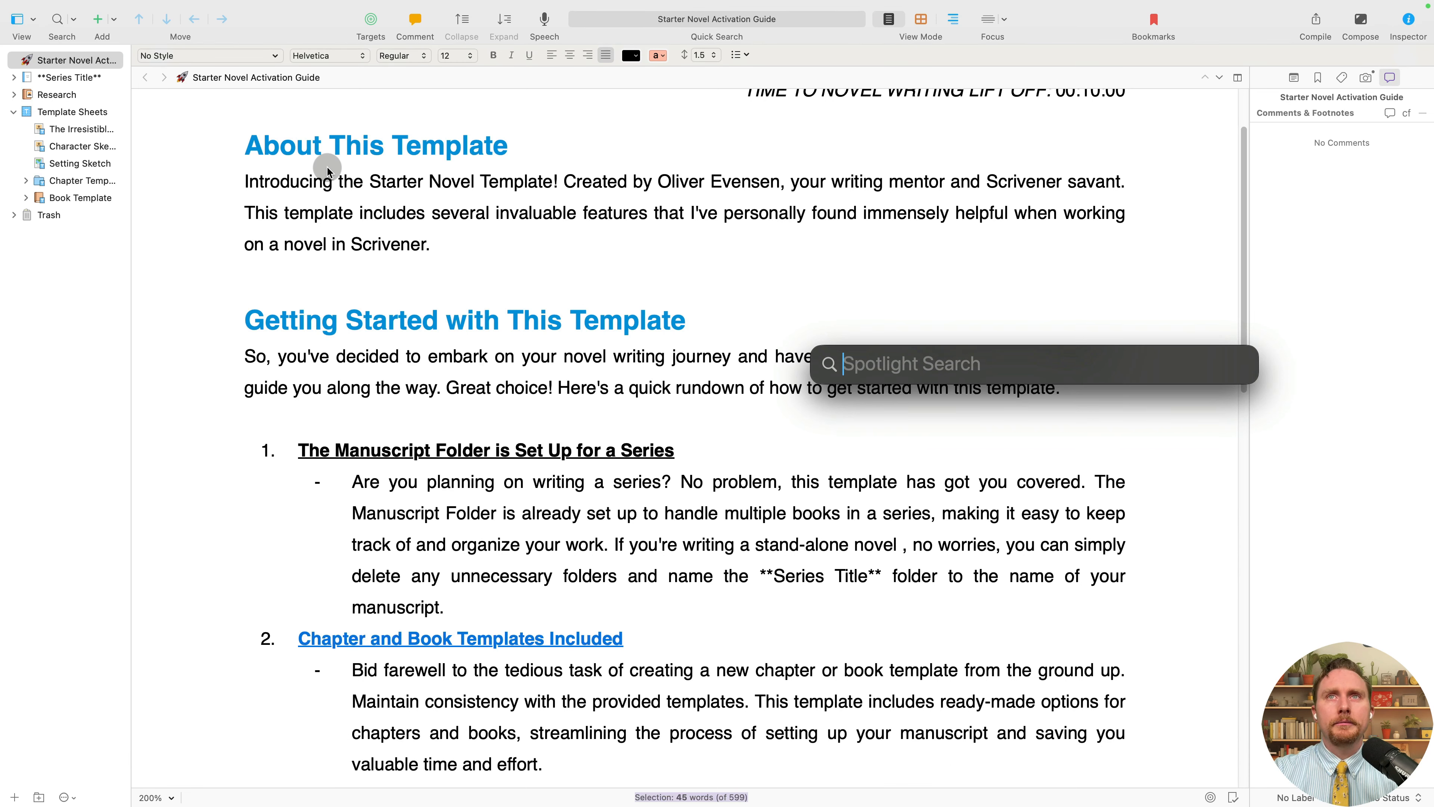
pyautogui.write('fins')
pyautogui.press('BackSpace')
pyautogui.press('BackSpace')
pyautogui.write('d')
pyautogui.press('Return')
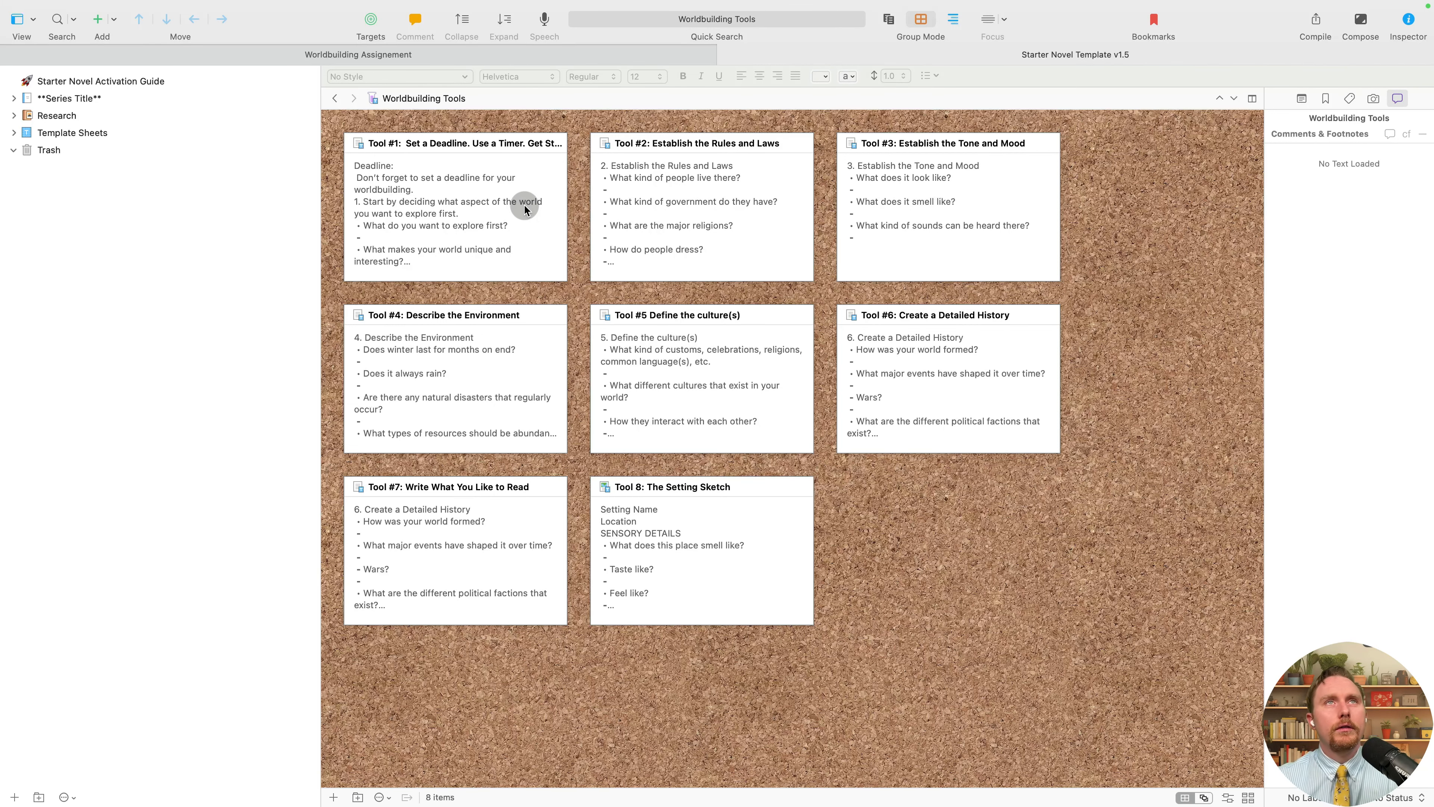
# Exit full screen and separate the Starter Novel Template v1.5 and Worldbuilding Assignement projects into two side-by-side windows.
pyautogui.moveTo(390, 3)
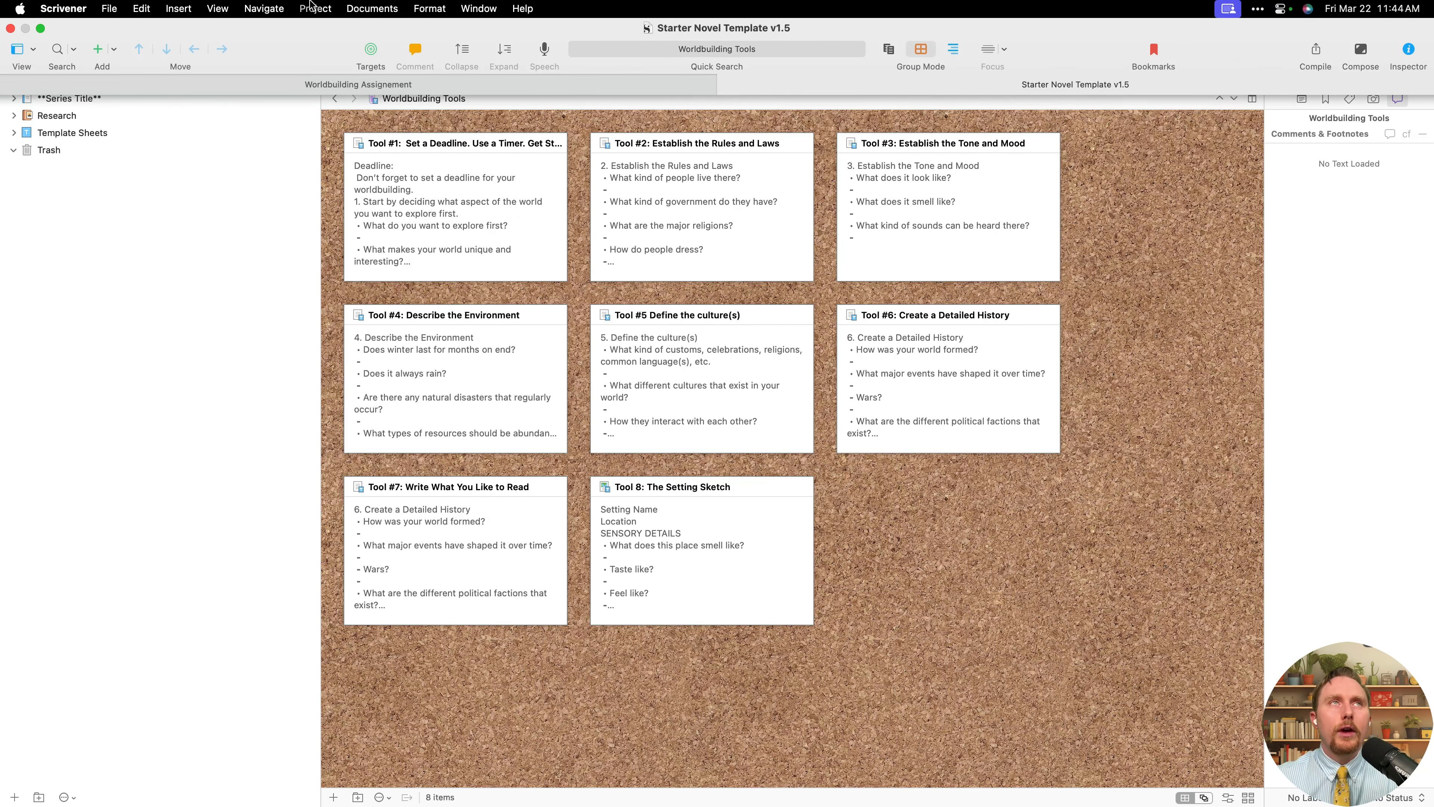
pyautogui.click(40, 28)
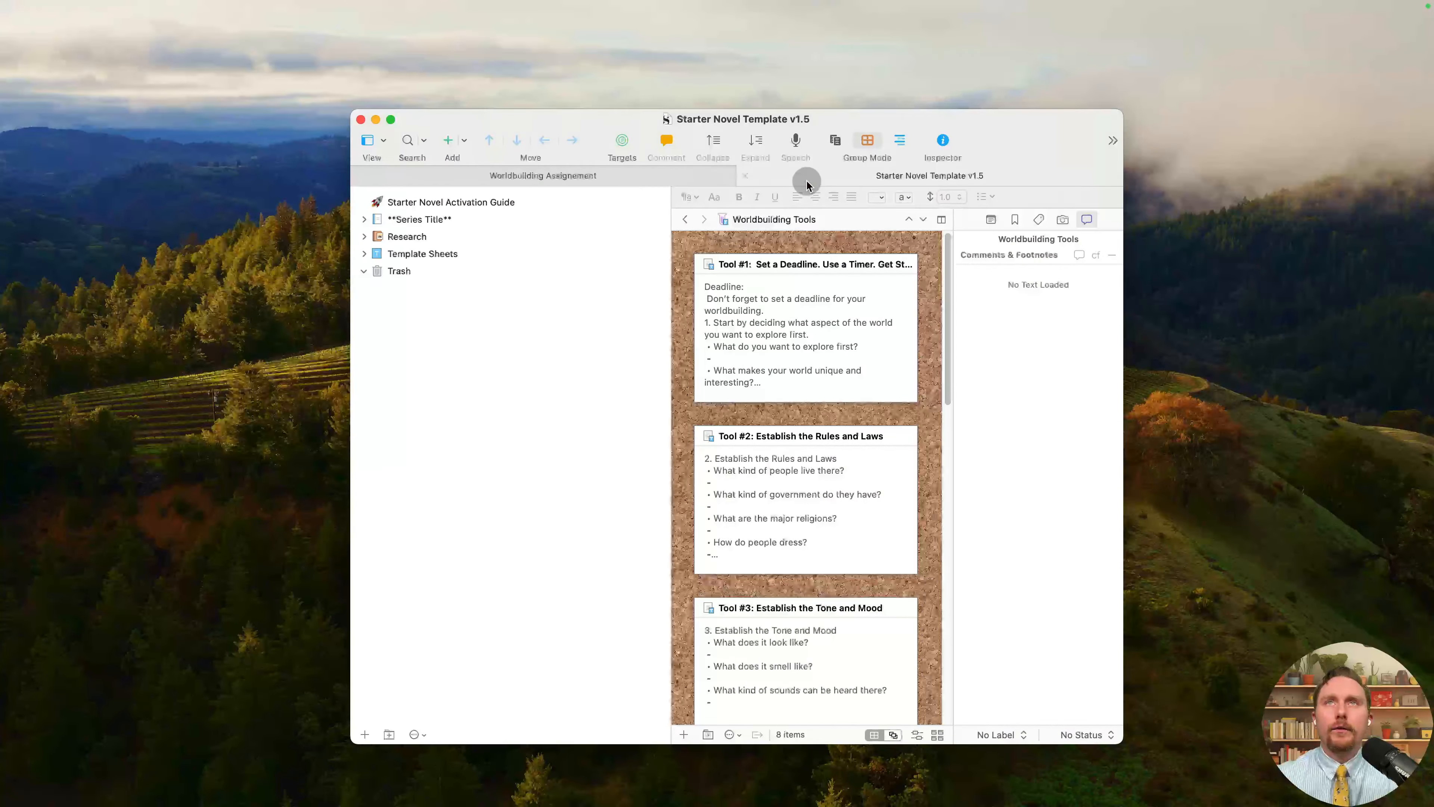
pyautogui.moveTo(807, 181); pyautogui.dragTo(1029, 335)
pyautogui.moveTo(621, 115); pyautogui.dragTo(656, 37)
pyautogui.moveTo(873, 181); pyautogui.dragTo(677, 41)
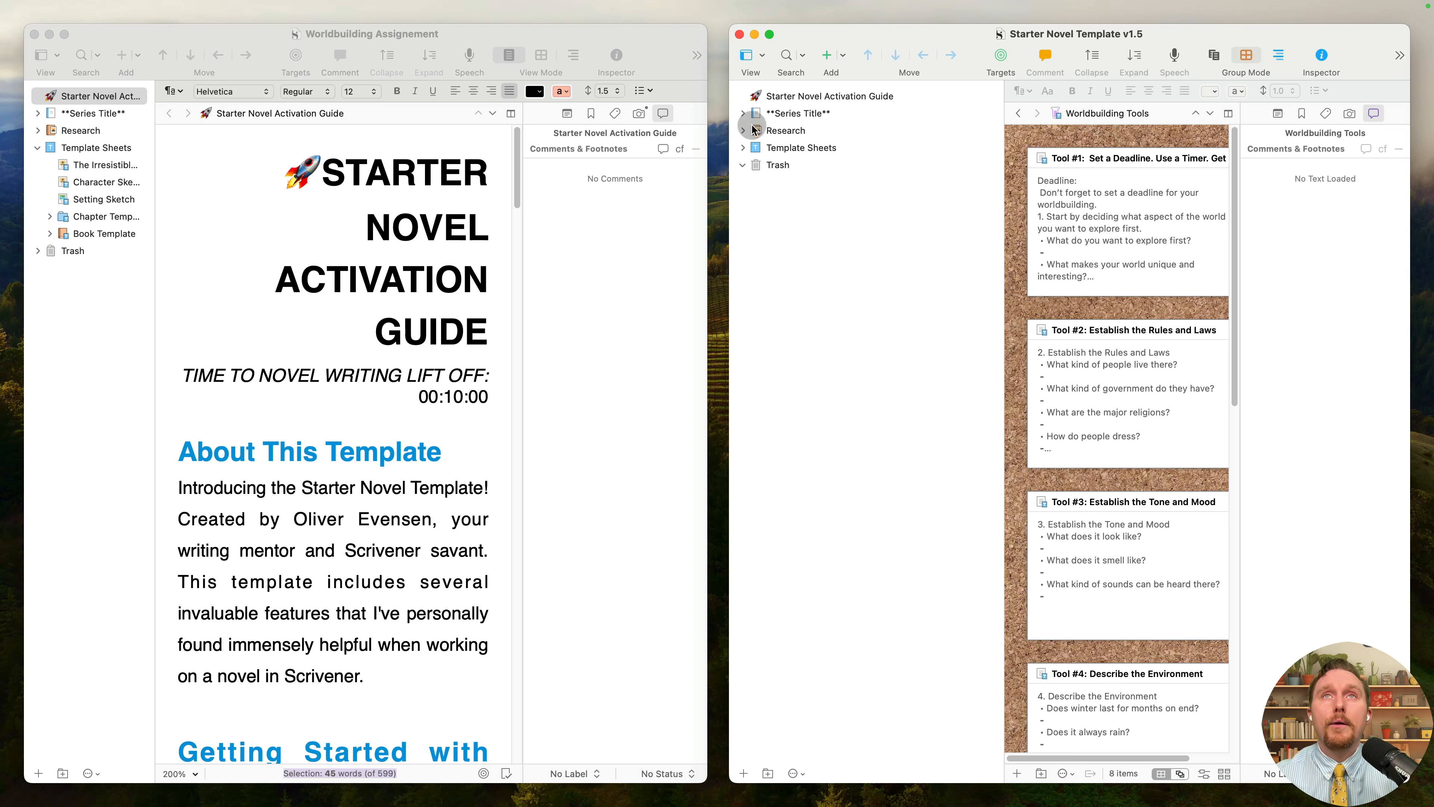
# Expand Template Sheets and its Worldbuilding Tools folder in the Starter Novel Template v1.5 project, narrowing the binder.
pyautogui.click(743, 148)
pyautogui.click(842, 170)
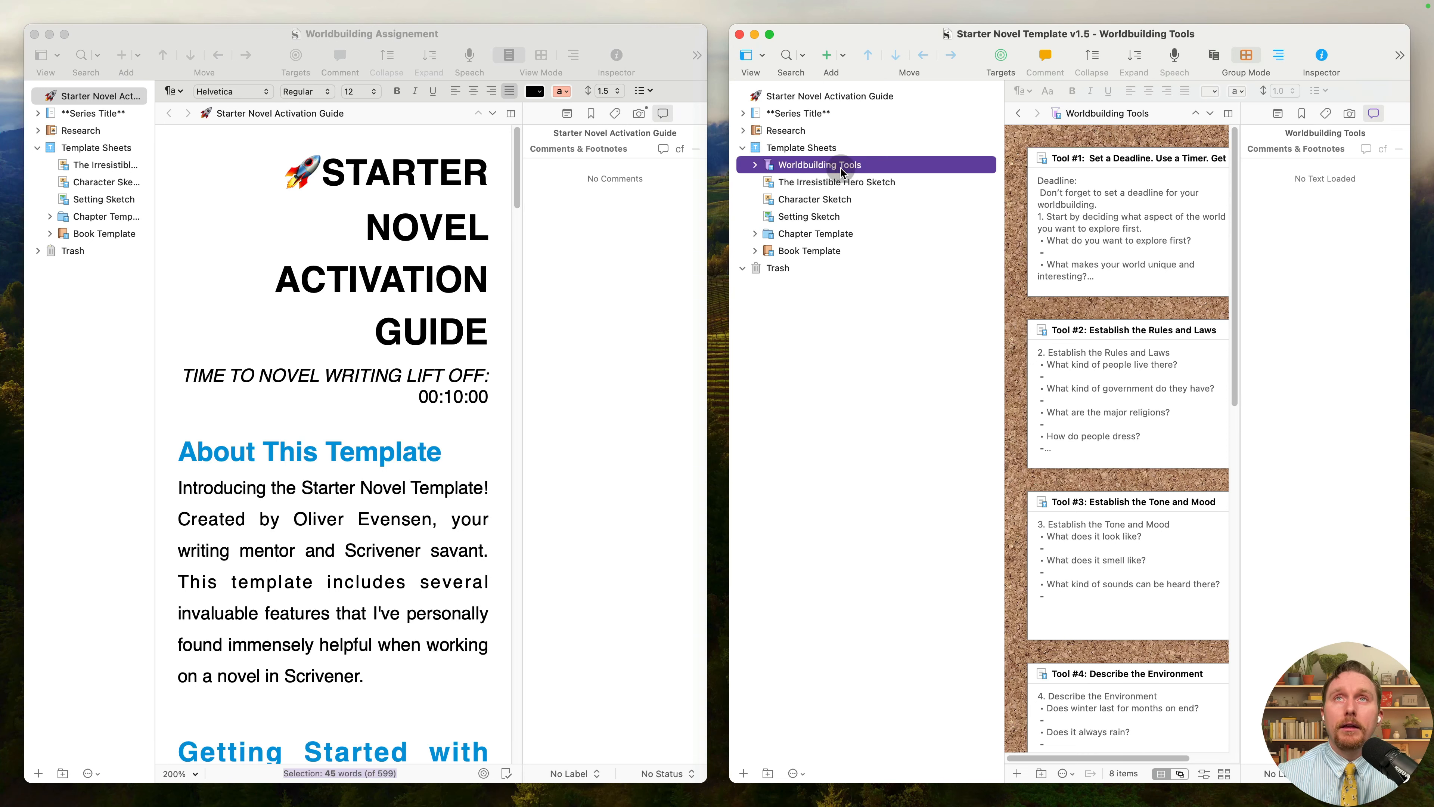
pyautogui.moveTo(1004, 141); pyautogui.dragTo(928, 142)
pyautogui.click(755, 164)
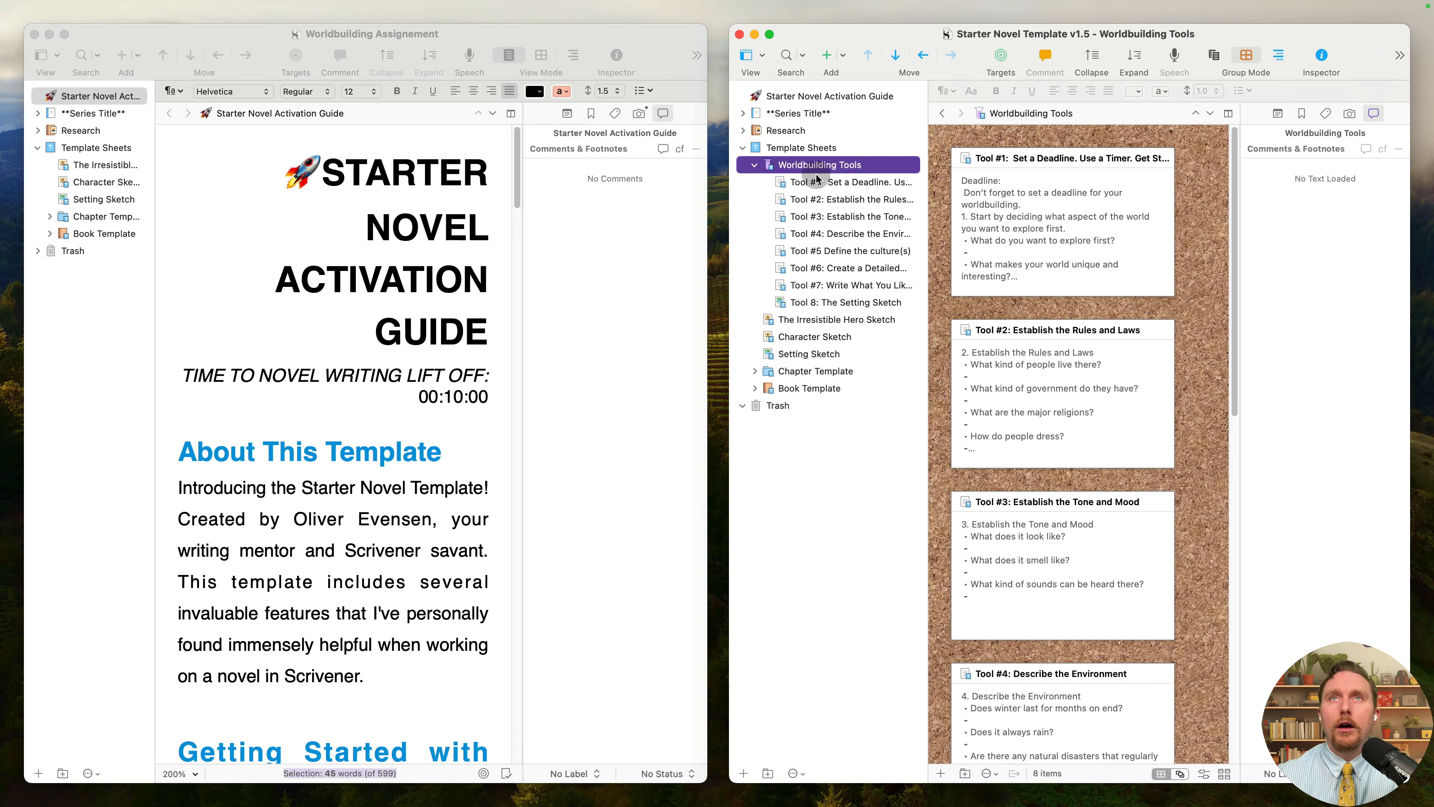
# Rename the last document in Worldbuilding Tools as "Tool #8: The Setting Sketch".
pyautogui.click(814, 304)
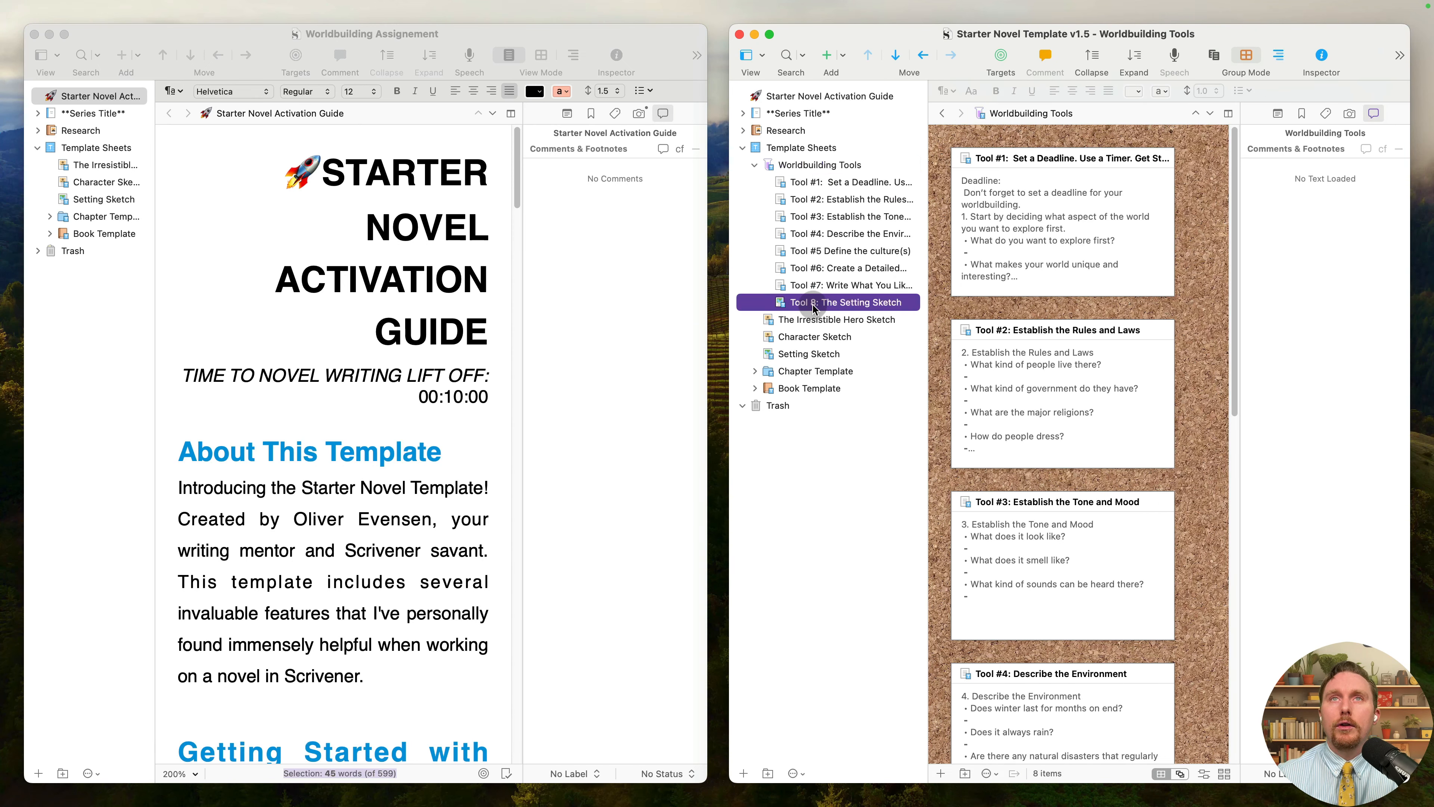
pyautogui.click(811, 301)
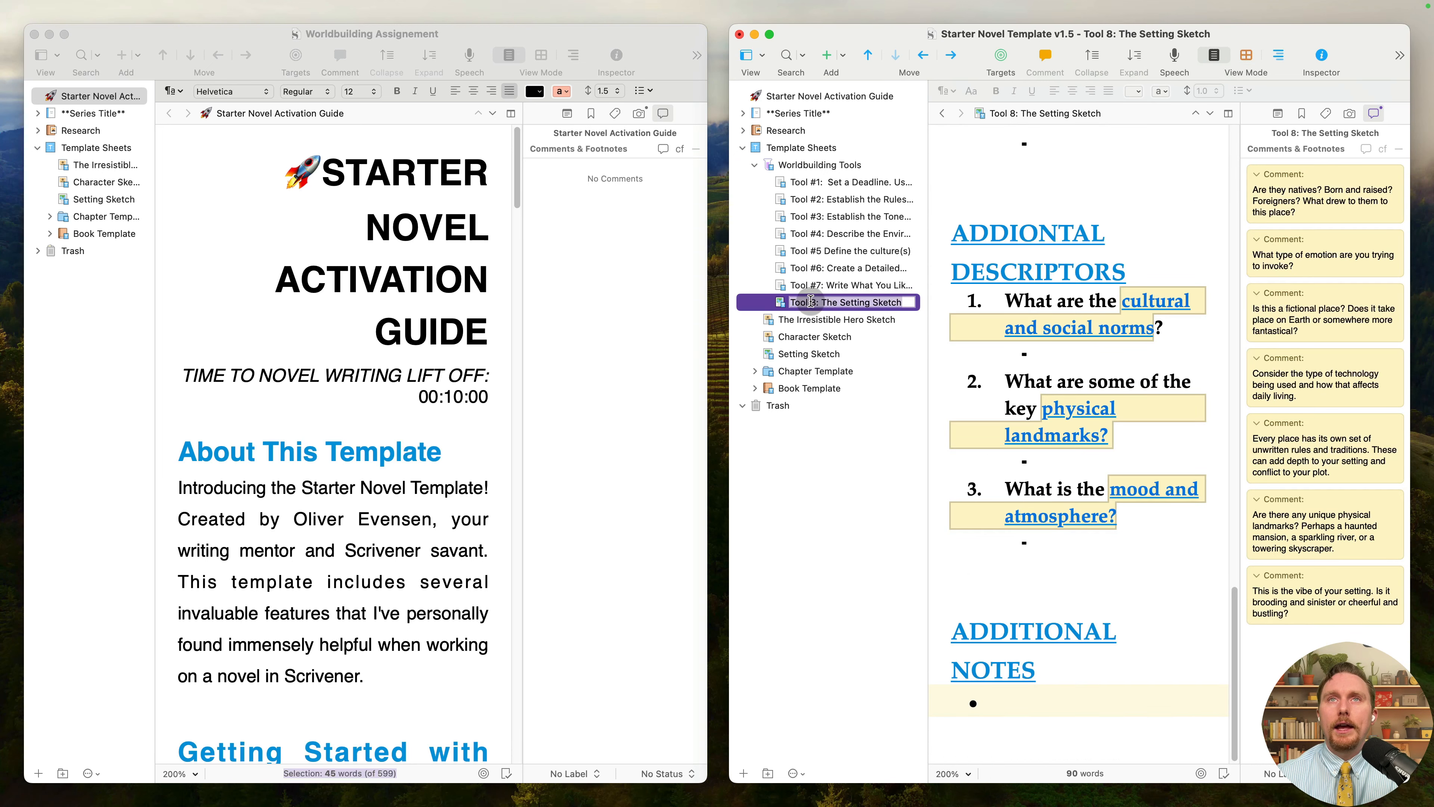
pyautogui.click(811, 301)
pyautogui.write('#')
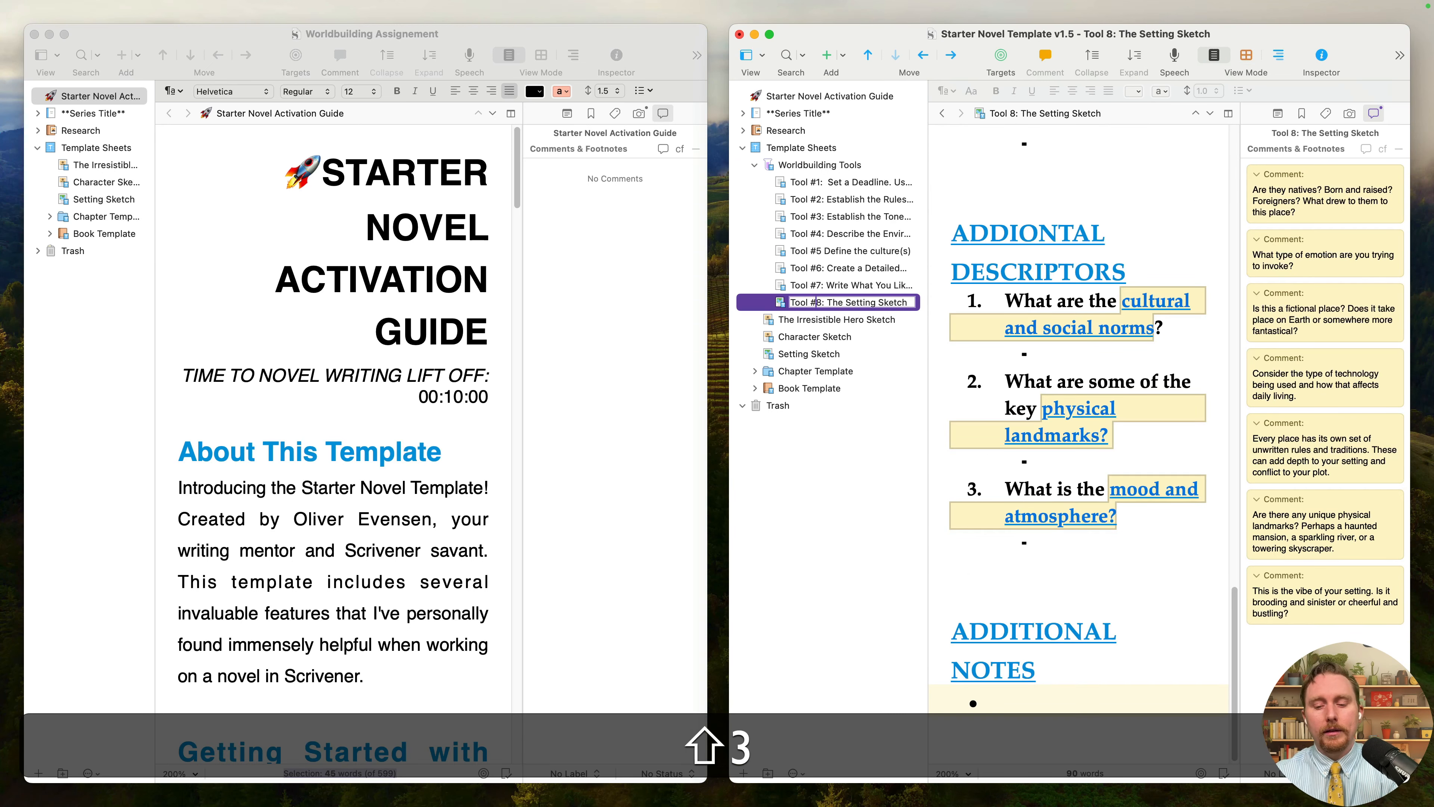
pyautogui.press('Return')
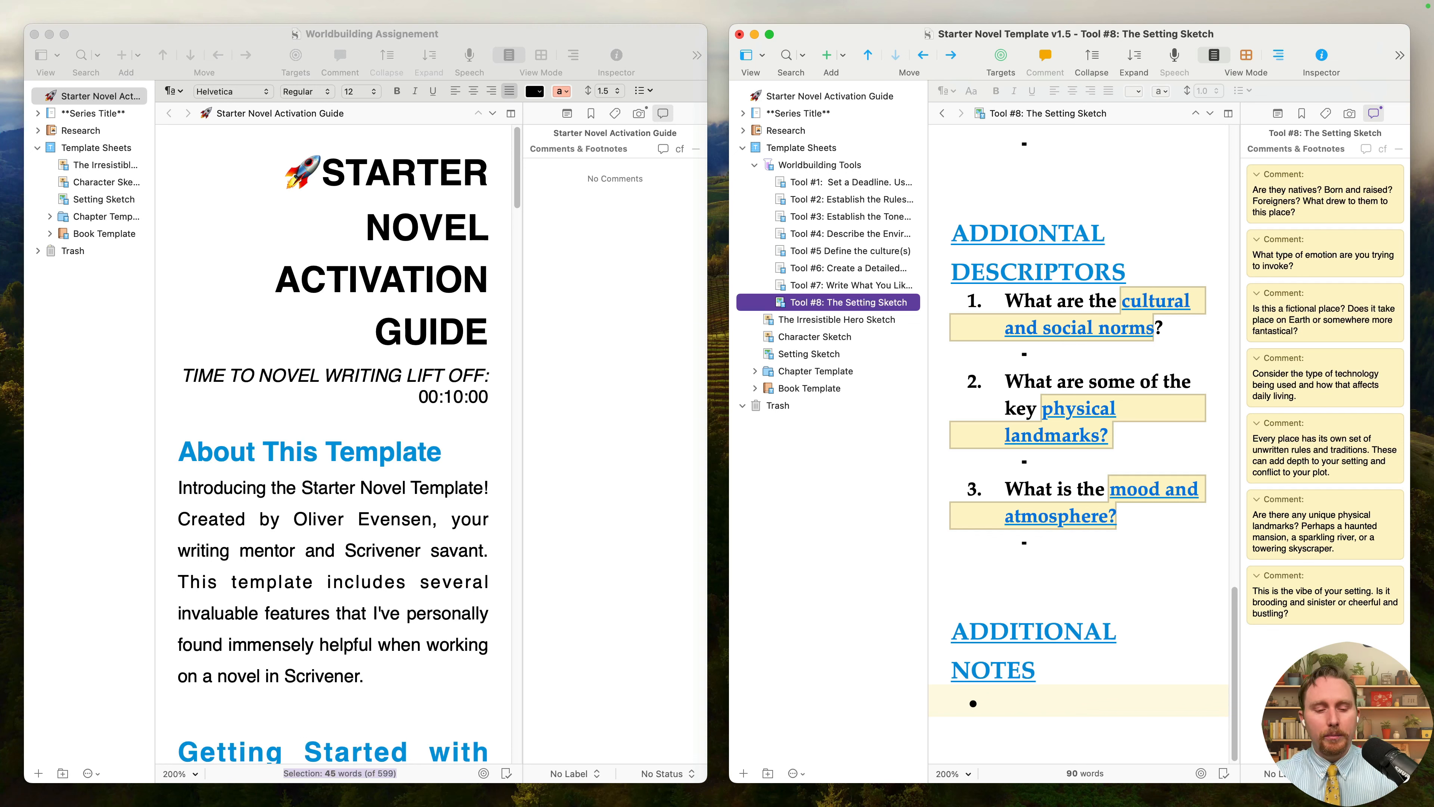
# Copy the collapsed Worldbuilding Tools folder into the Worldbuilding Assignement project's Template Sheets and expand that project to full screen.
pyautogui.click(754, 164)
pyautogui.moveTo(791, 165); pyautogui.dragTo(64, 160)
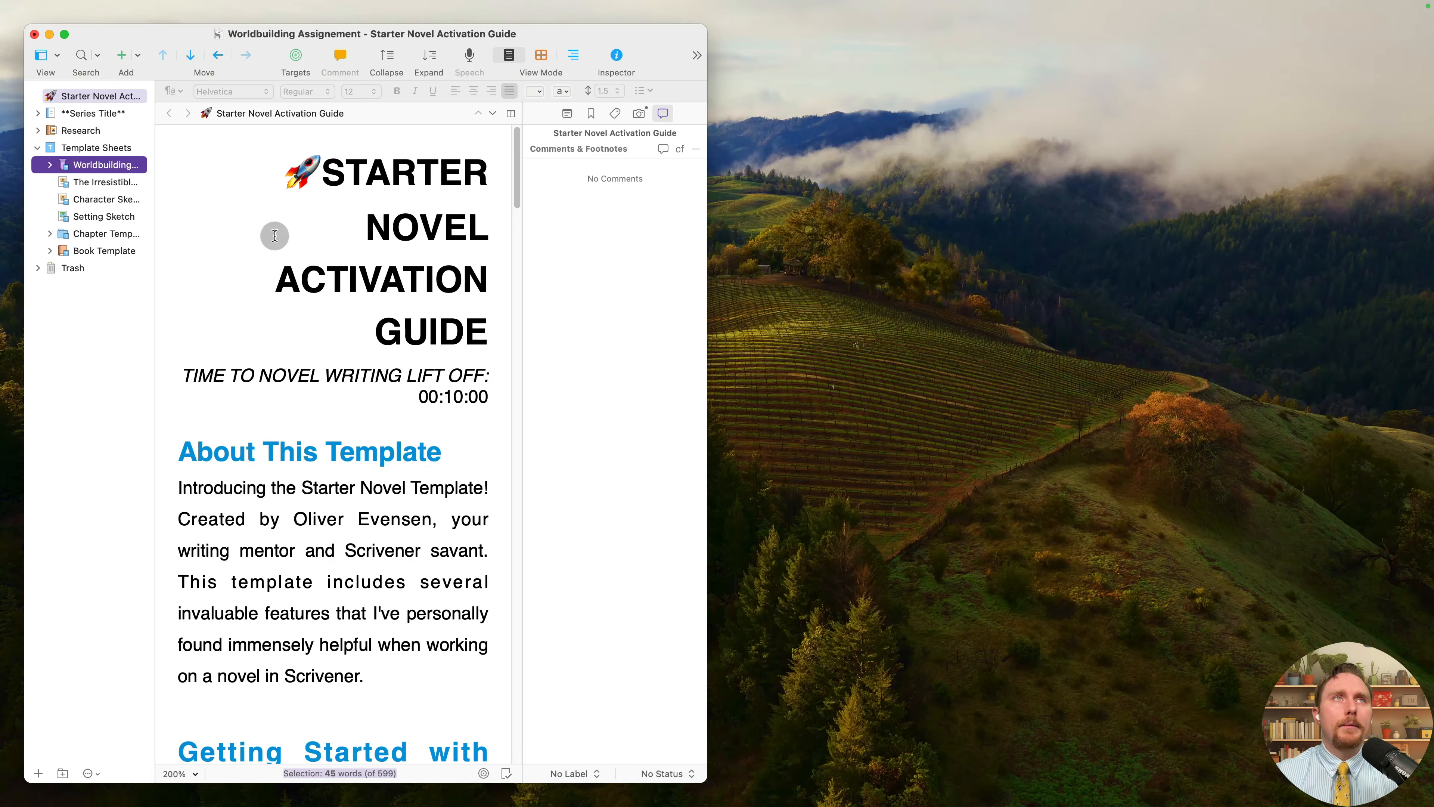
pyautogui.click(66, 35)
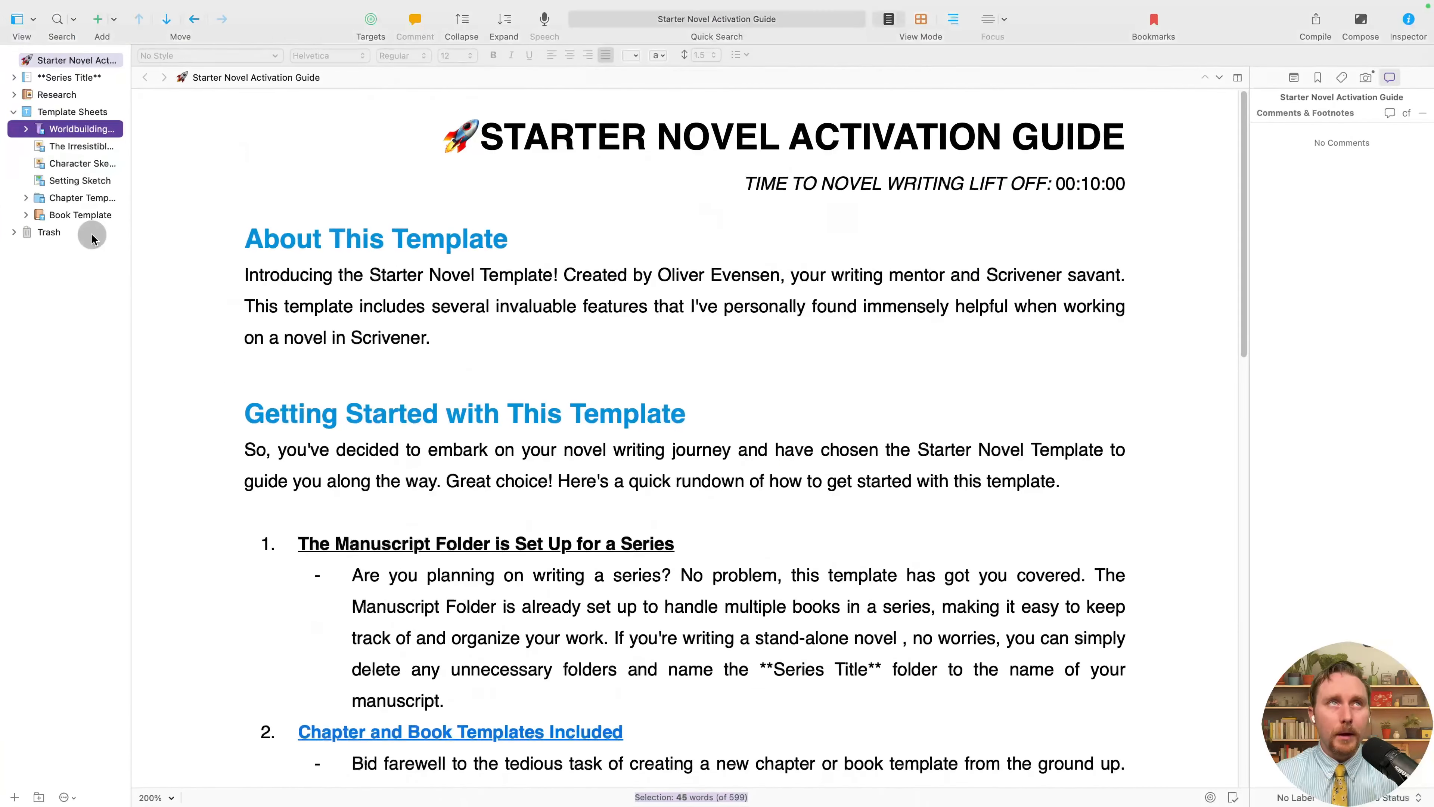
# Widen the binder and rename the Template Sheets folder as "The Writer's Toolbox".
pyautogui.moveTo(132, 230); pyautogui.dragTo(238, 239)
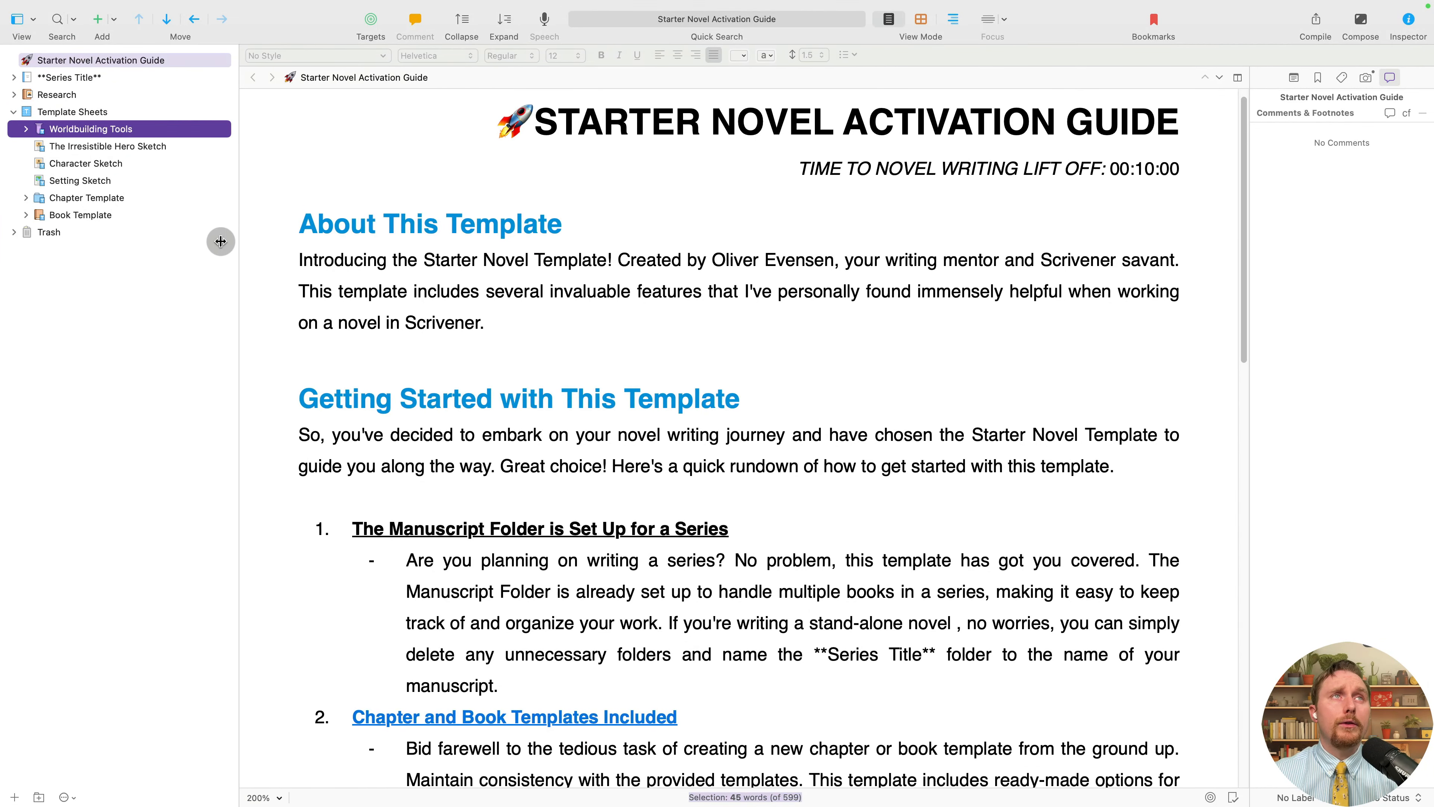
pyautogui.doubleClick(62, 113)
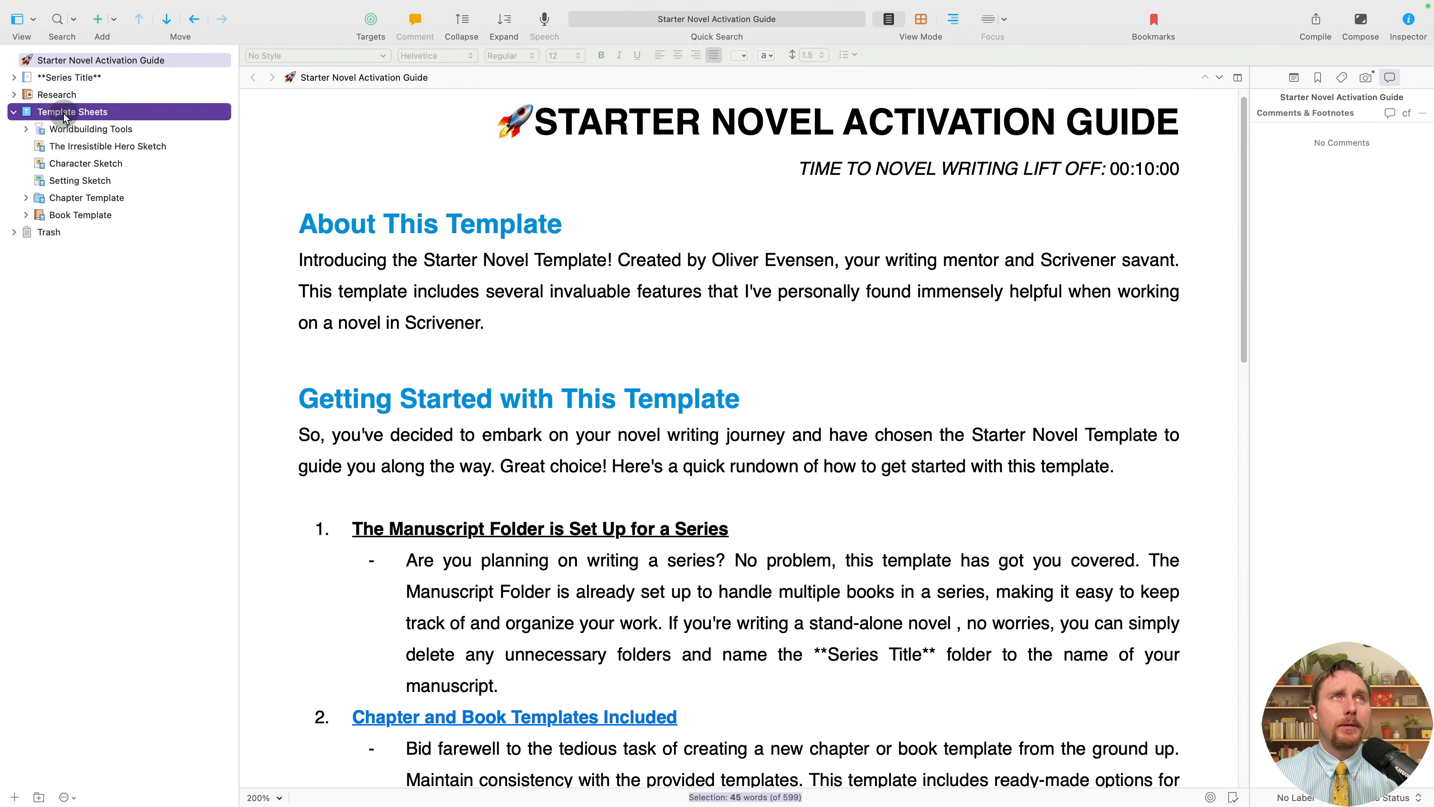
pyautogui.write('The')
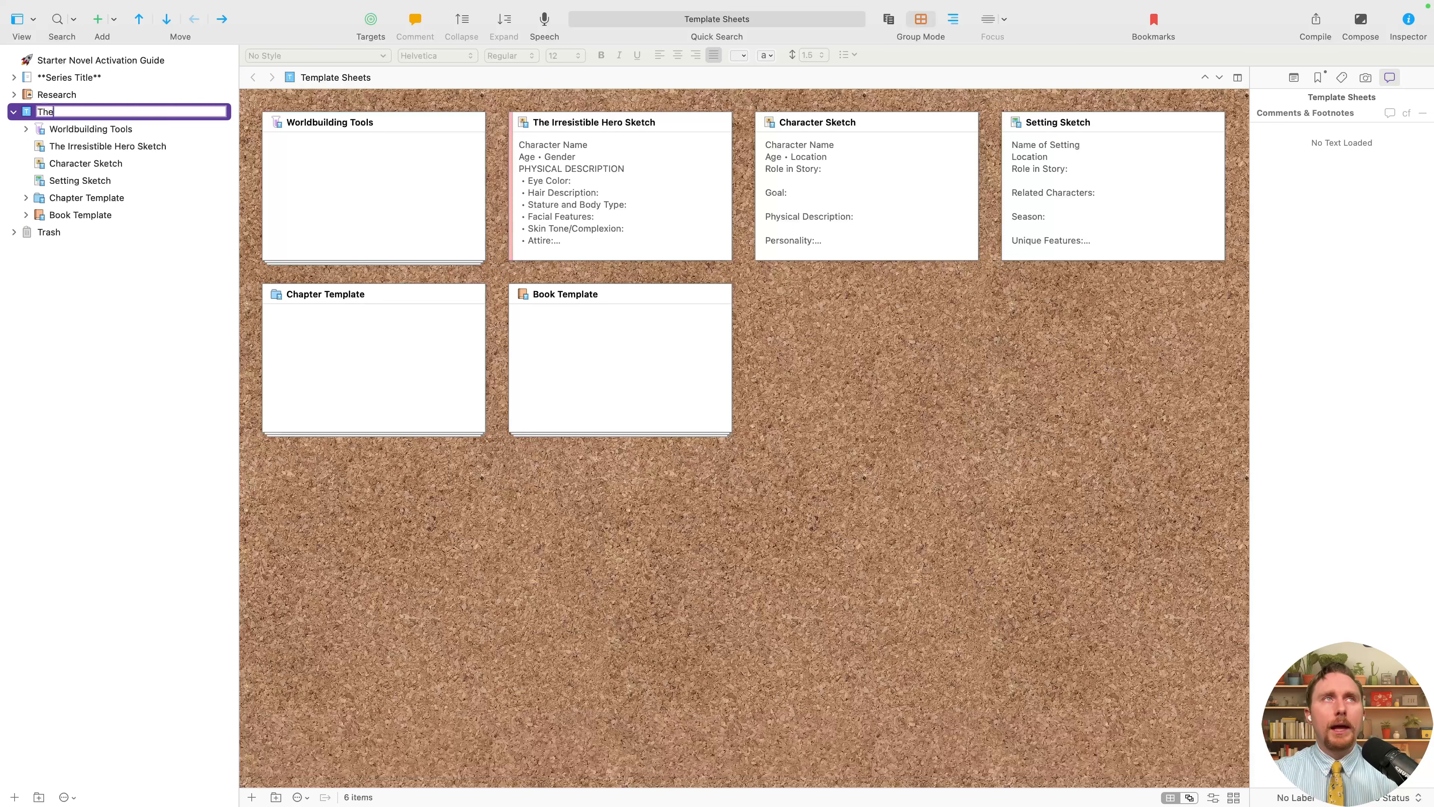
pyautogui.write(' Write')
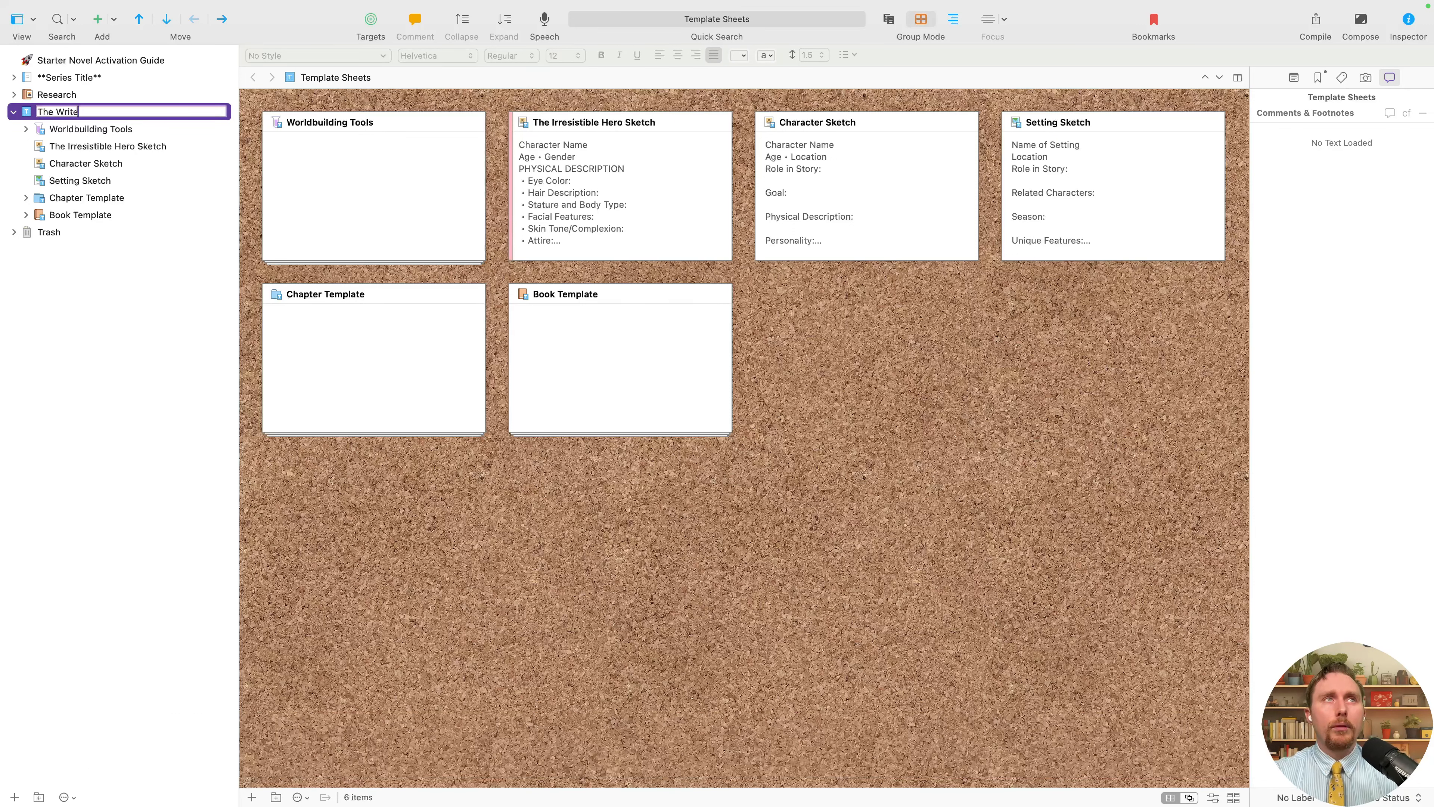
pyautogui.write("r's Toolbo")
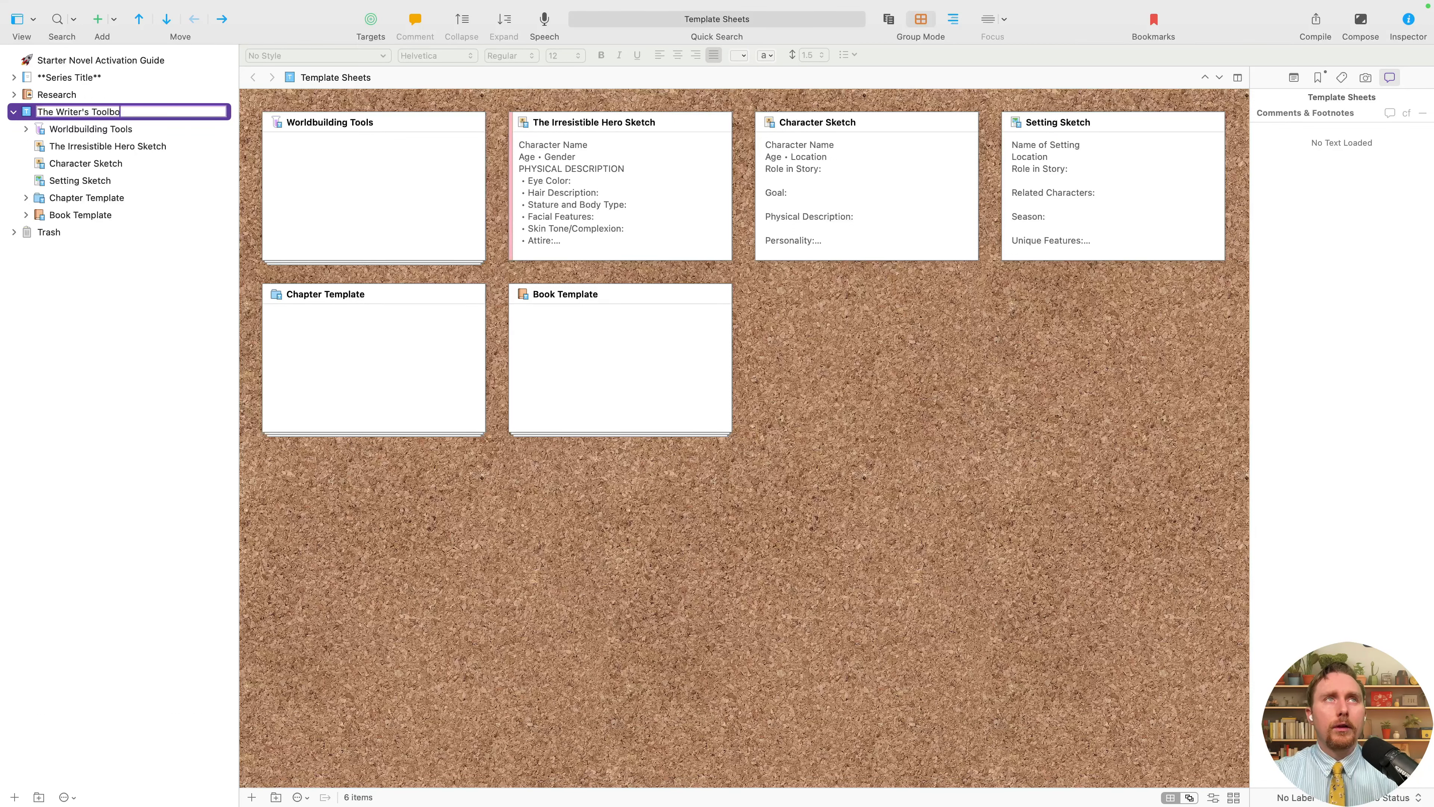
pyautogui.write('x')
pyautogui.press('Return')
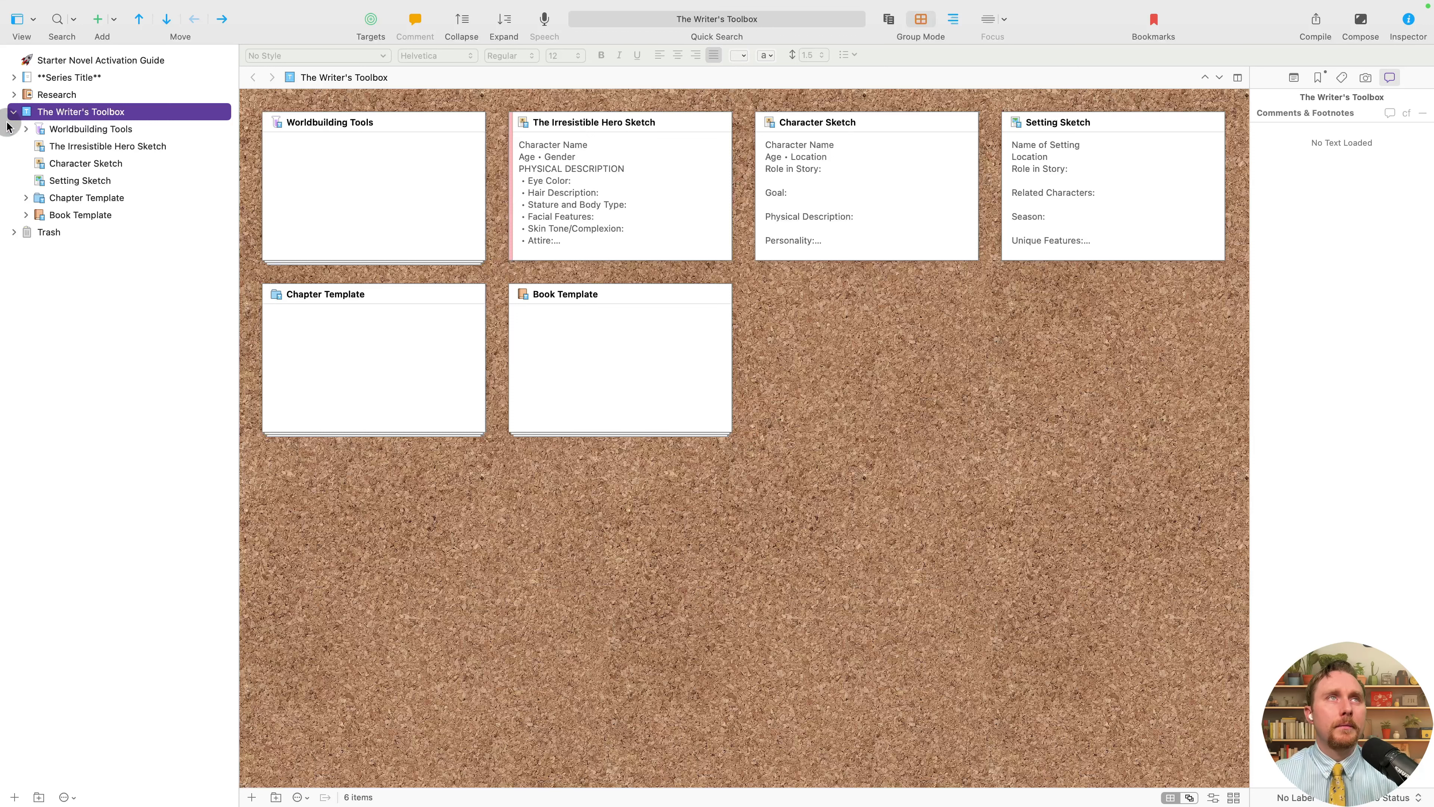
# Expand Worldbuilding Tools and examine the deadline line and exploration questions in Tool #1.
pyautogui.click(12, 112)
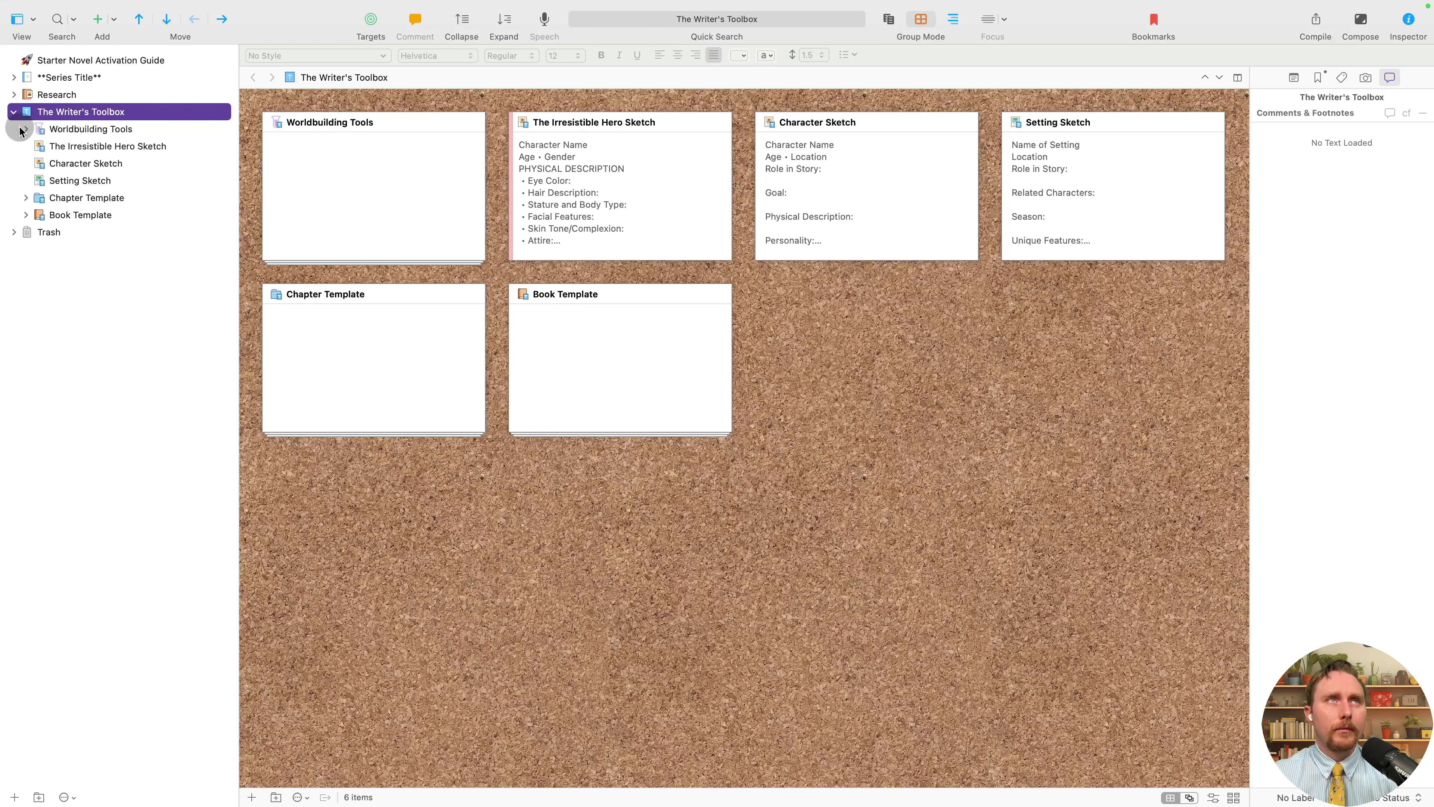
pyautogui.click(26, 129)
pyautogui.click(71, 146)
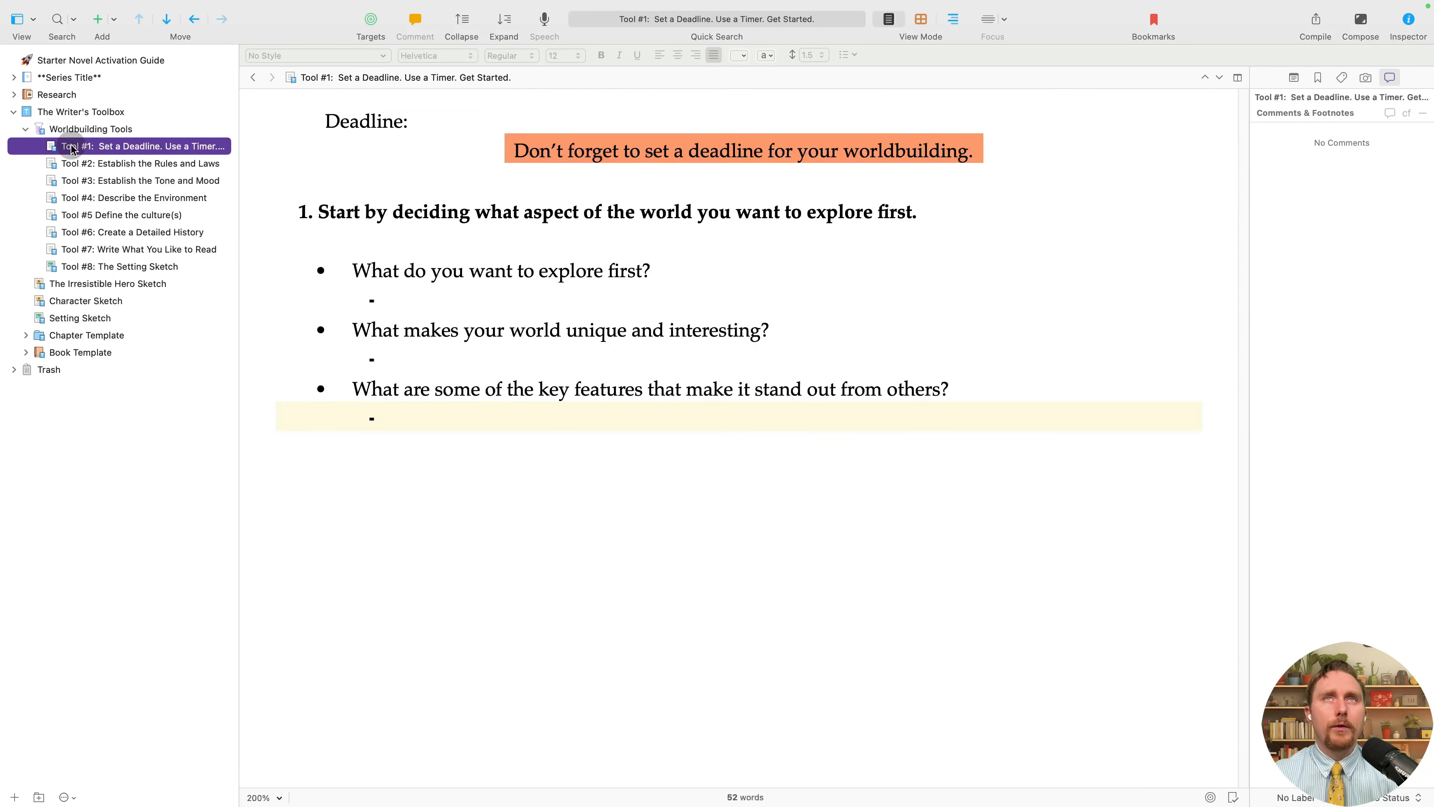
pyautogui.press('Down')
pyautogui.press('Up')
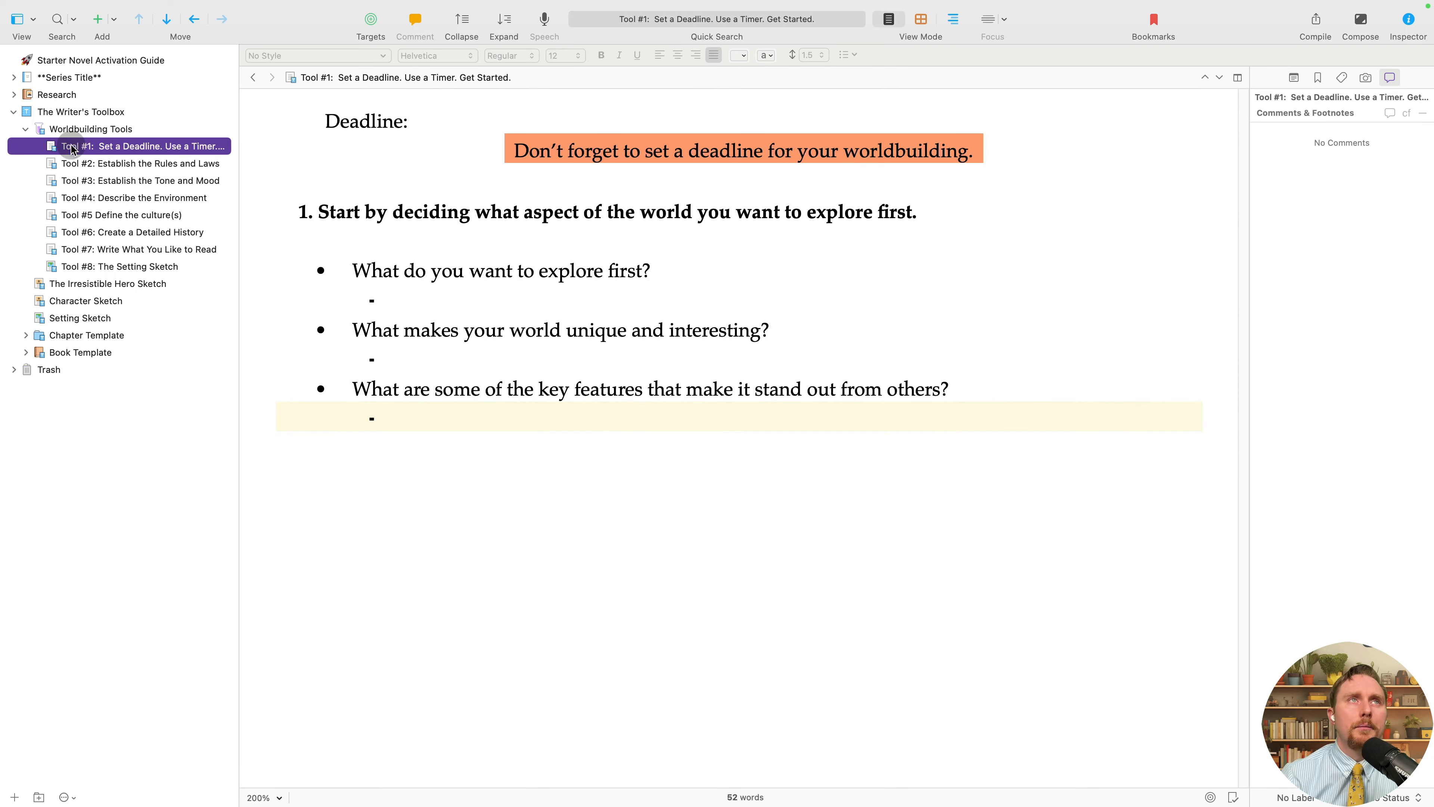
pyautogui.press('Down')
pyautogui.press('Up')
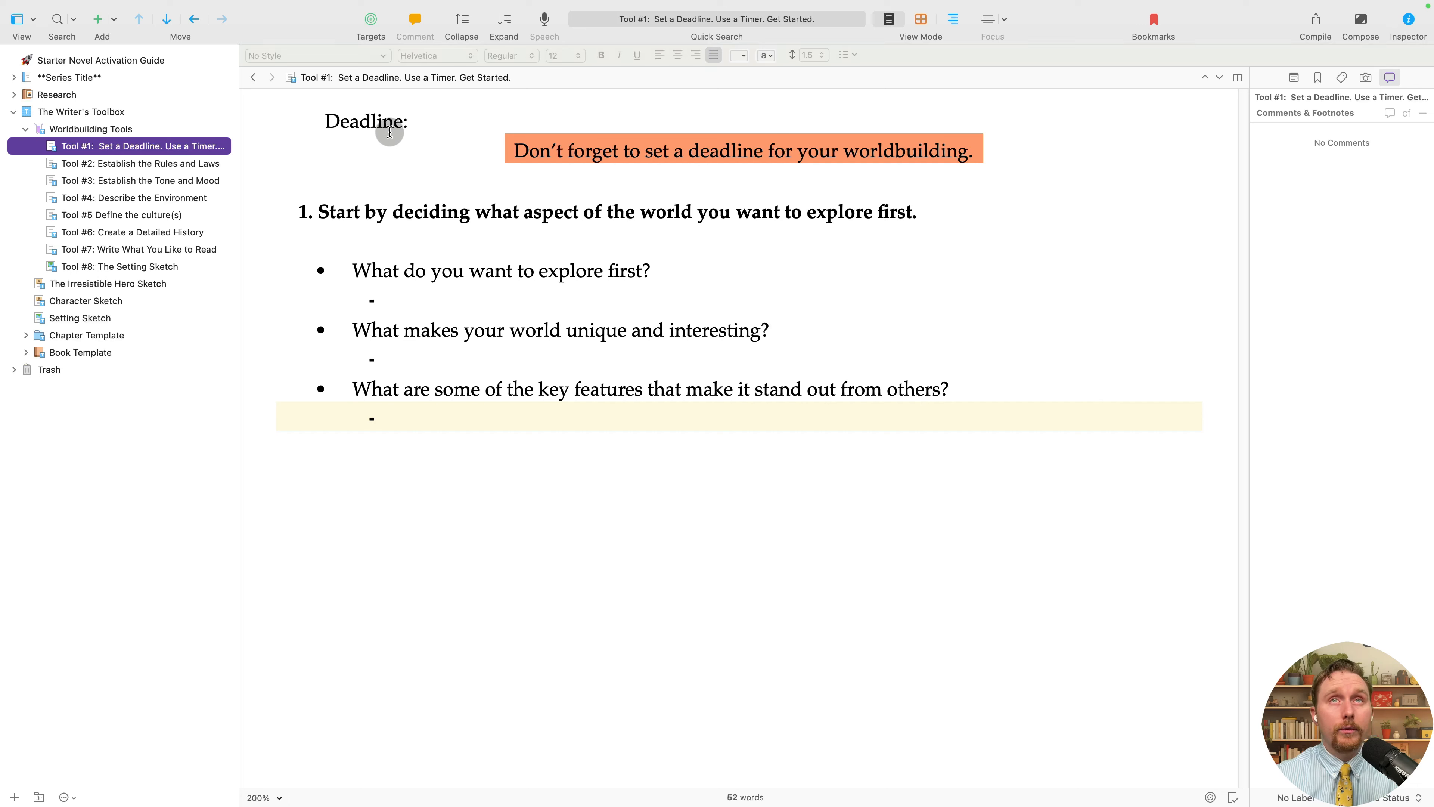
pyautogui.click(479, 299)
pyautogui.click(481, 367)
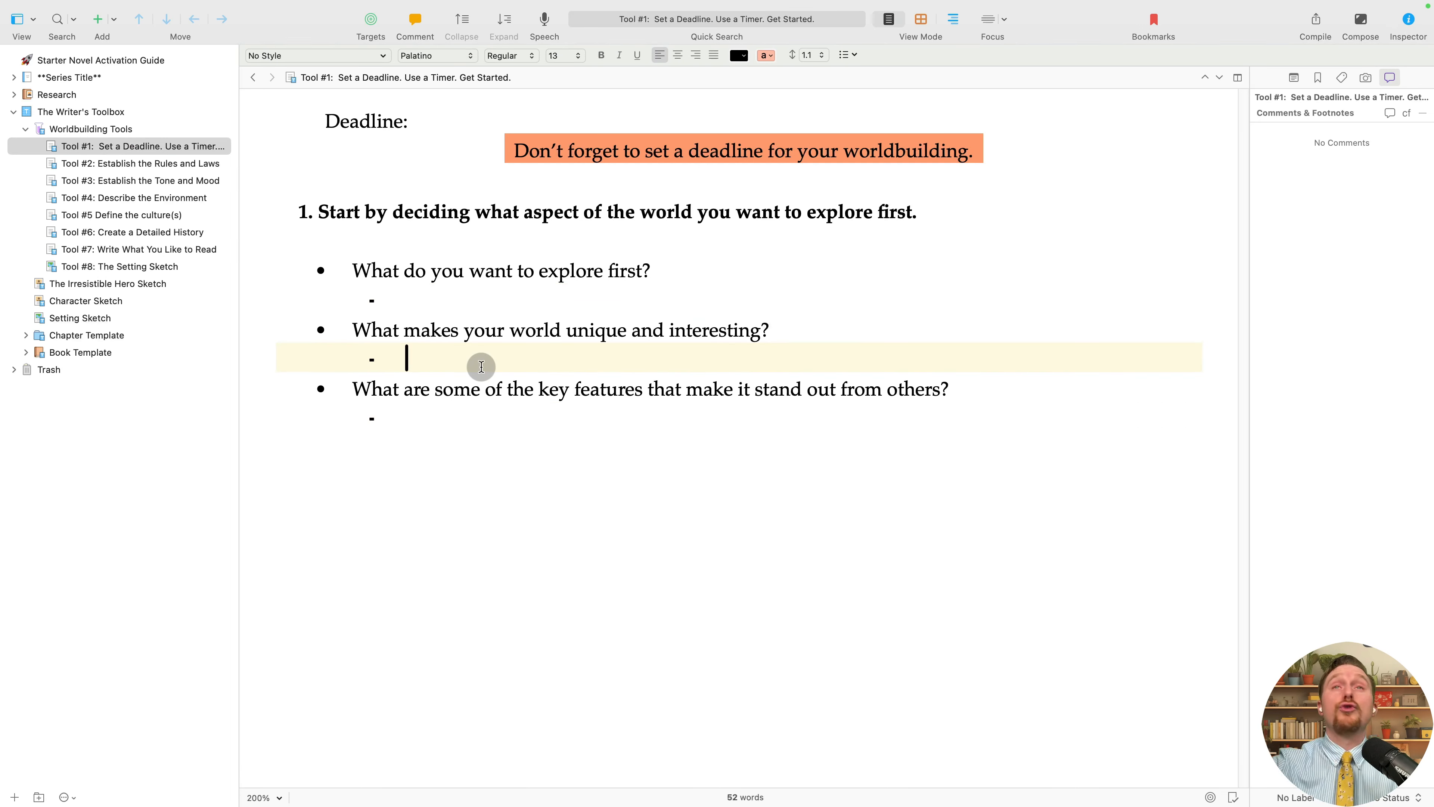
pyautogui.click(457, 130)
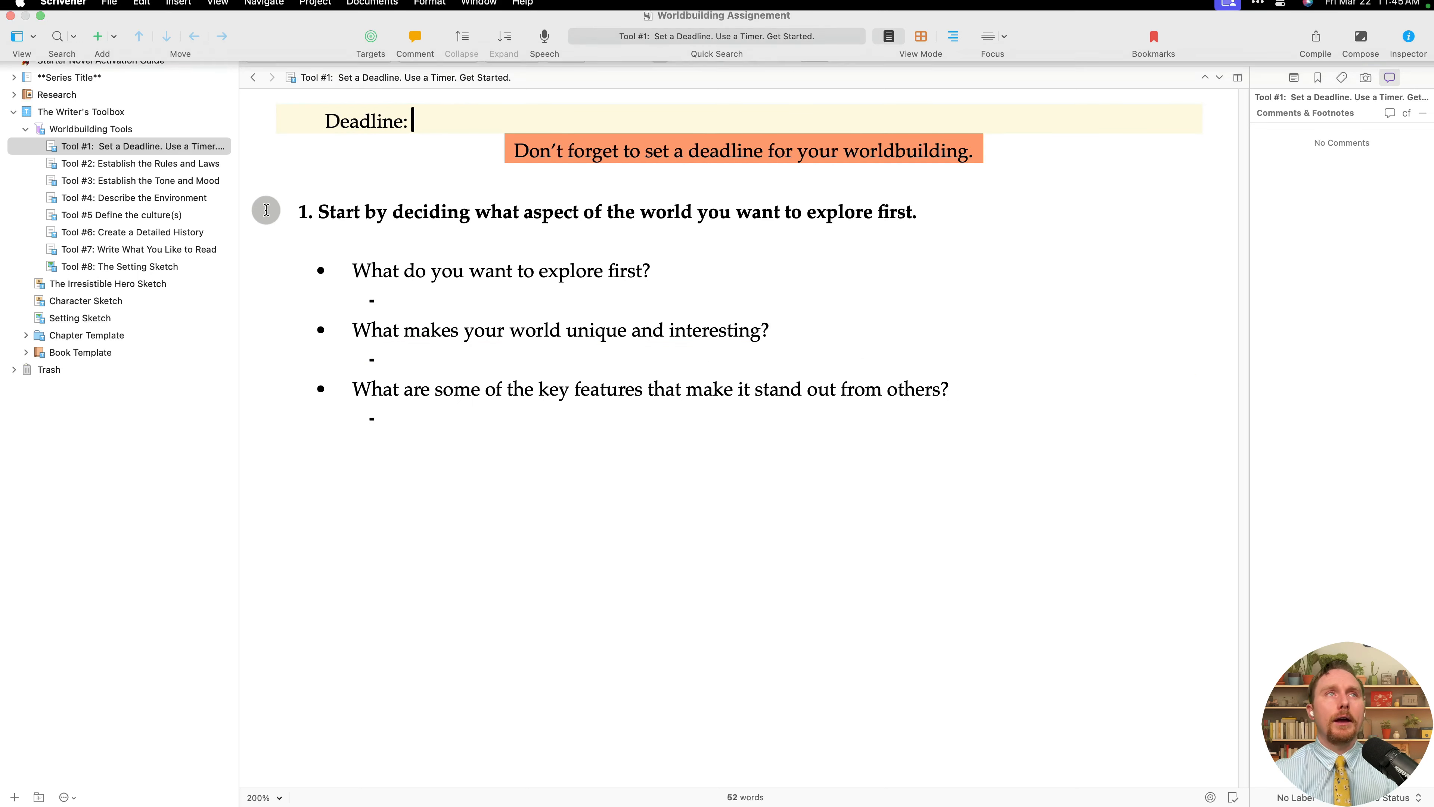
# Look through the worldbuilding question sheets from Tool #2 to Tool #8, ending at the start of The Setting Sketch.
pyautogui.click(186, 179)
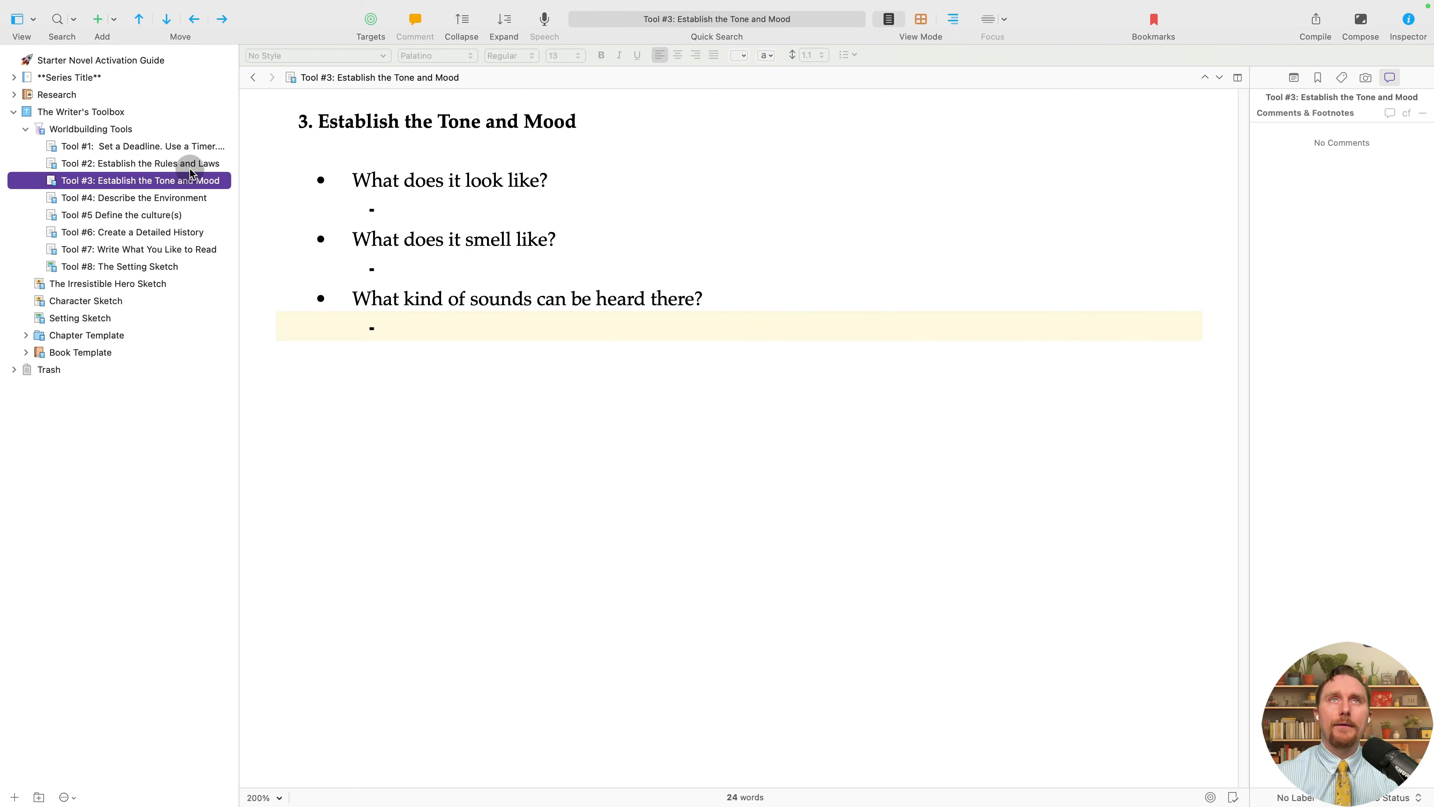
pyautogui.click(191, 163)
pyautogui.press('Down')
pyautogui.press('Down')
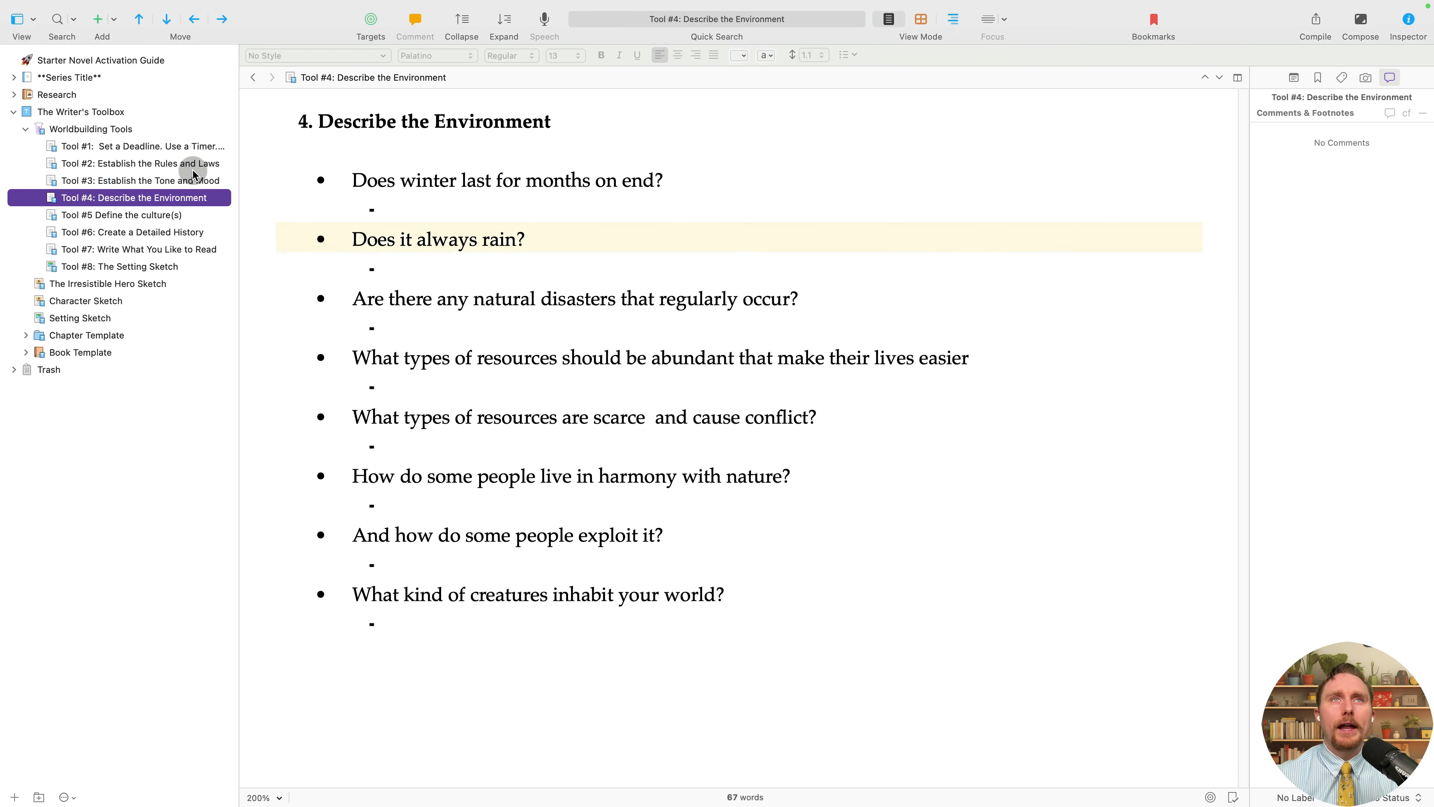
pyautogui.press('Down')
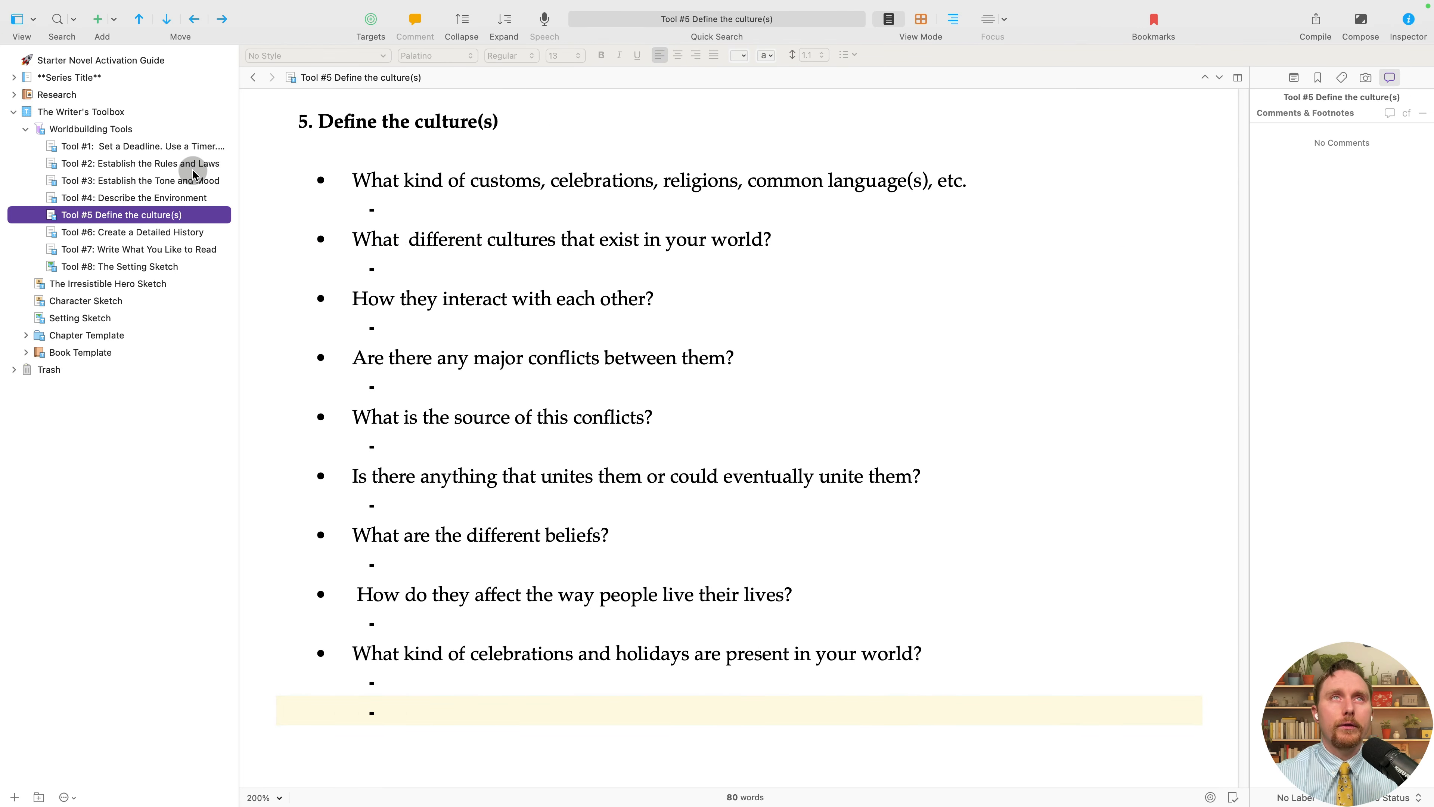
pyautogui.press('Down')
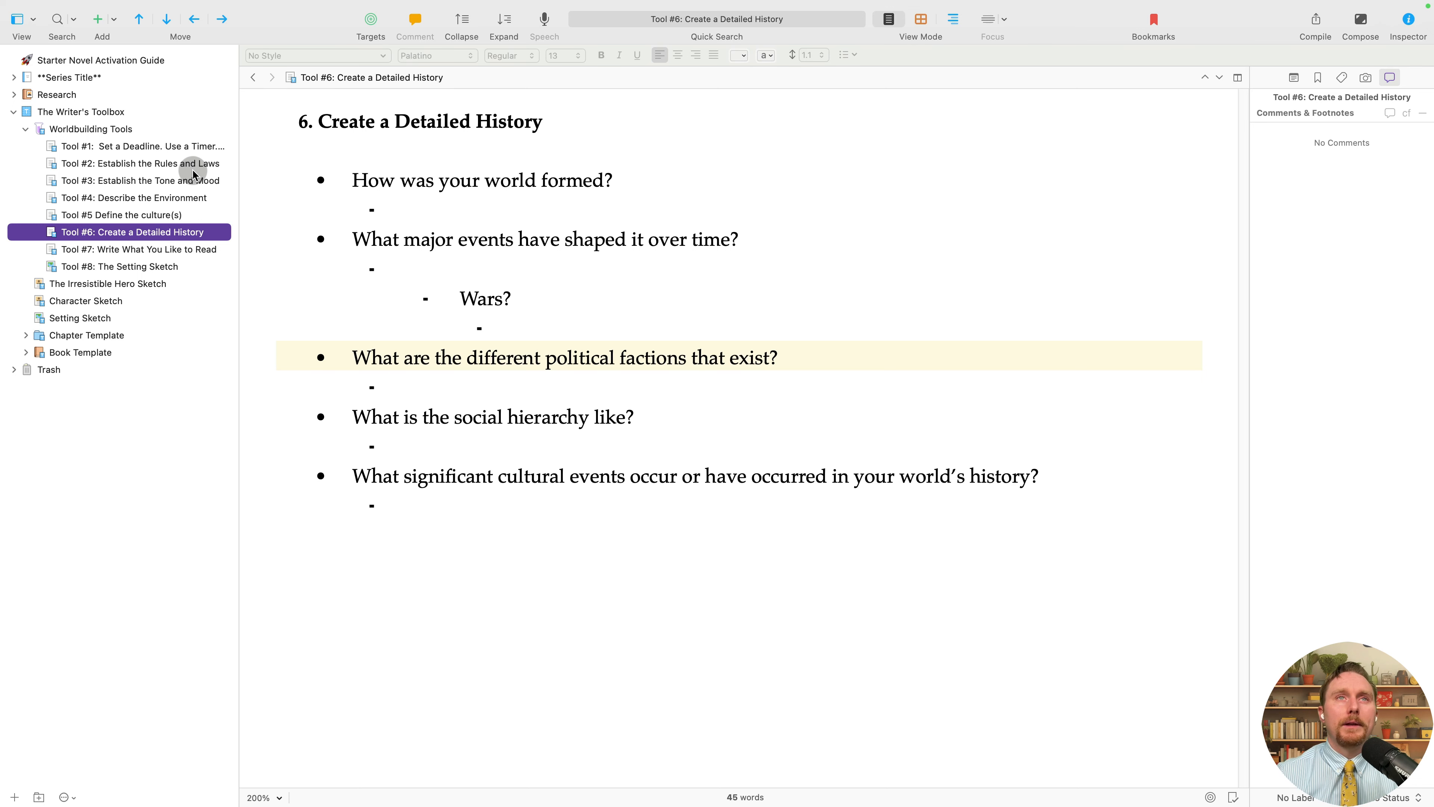
pyautogui.press('Down')
pyautogui.press('Down')
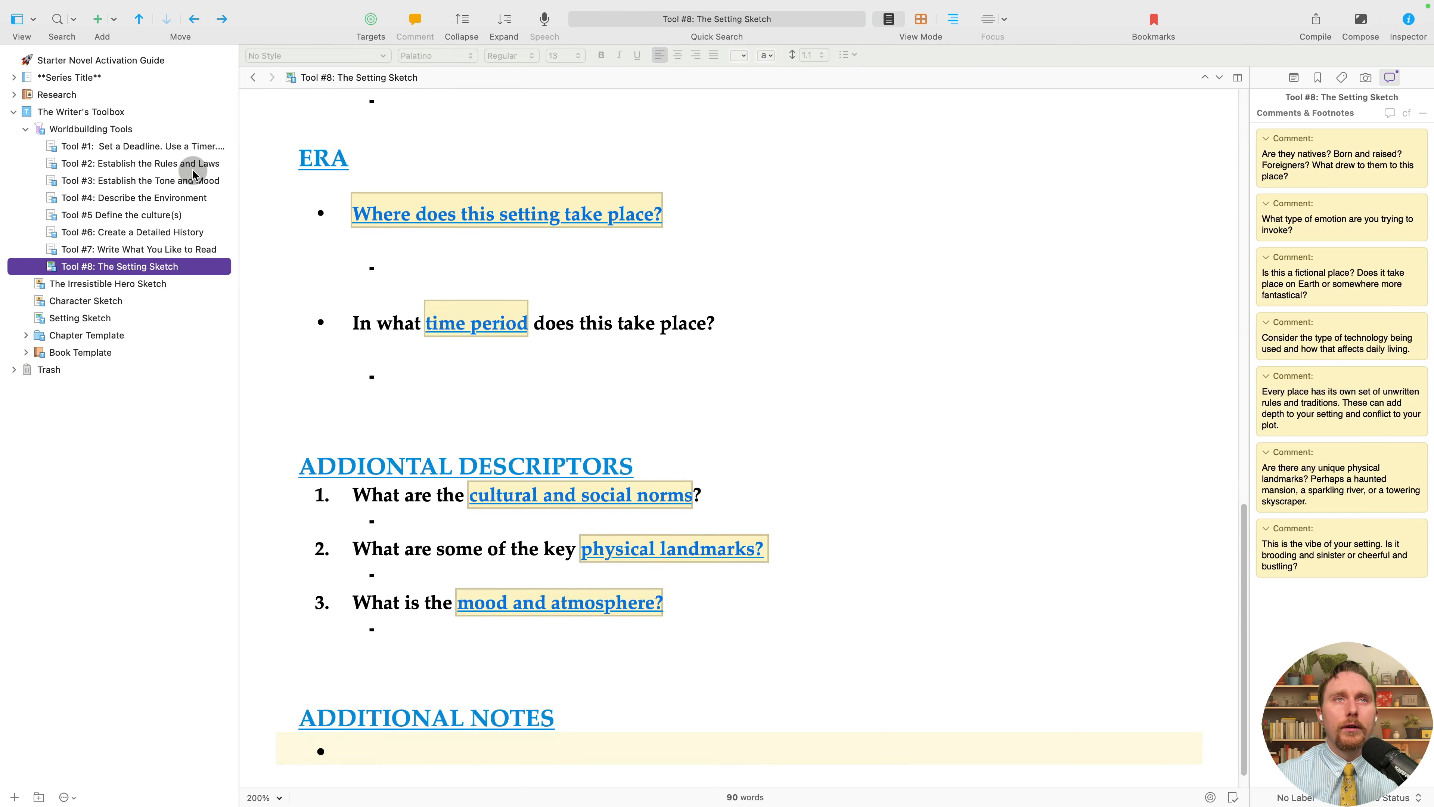
pyautogui.scroll(10, 570, 375)
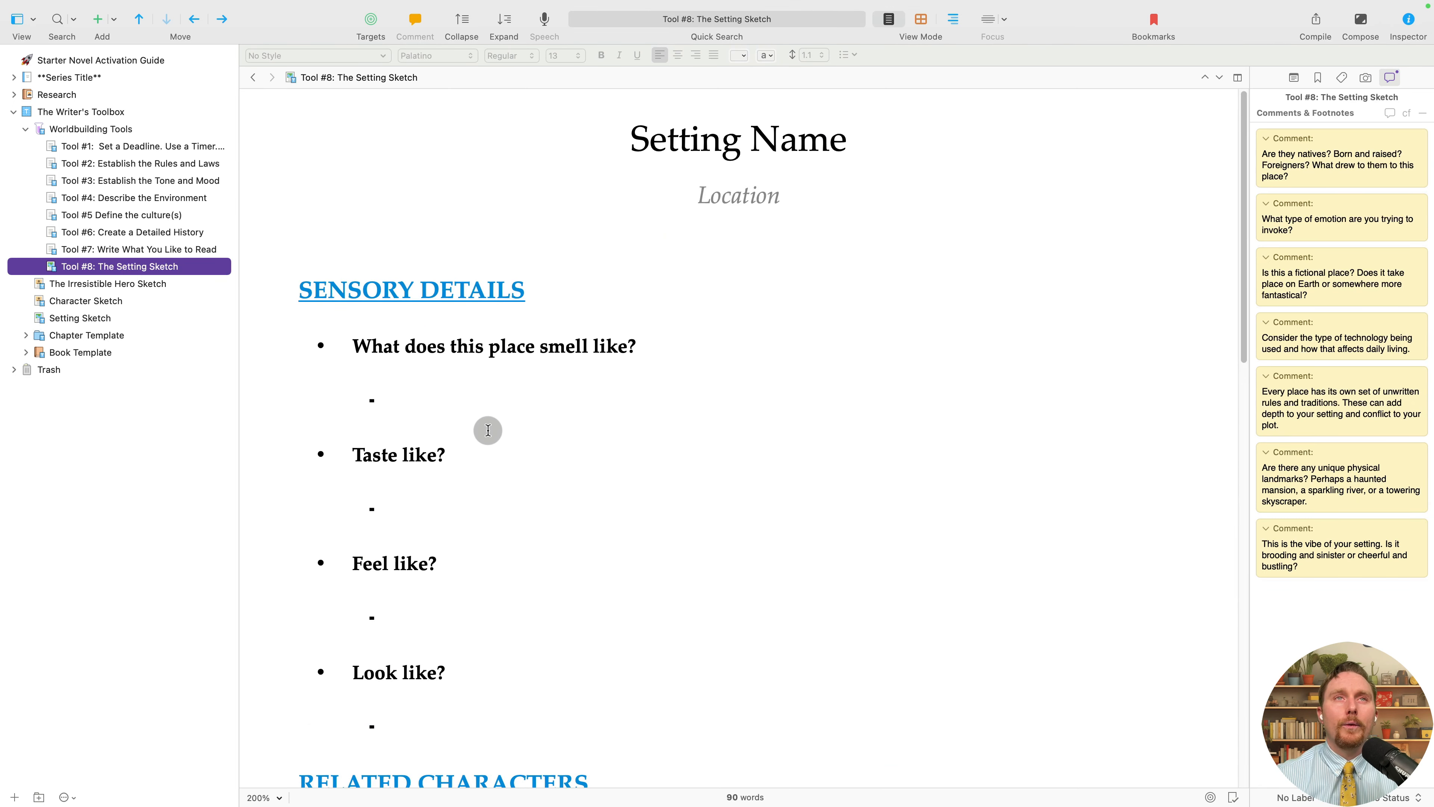
# Read through The Setting Sketch in Tool #8, from Sensory Details through Related Characters, Seasons and Era to Additional Notes.
pyautogui.click(500, 406)
pyautogui.click(491, 493)
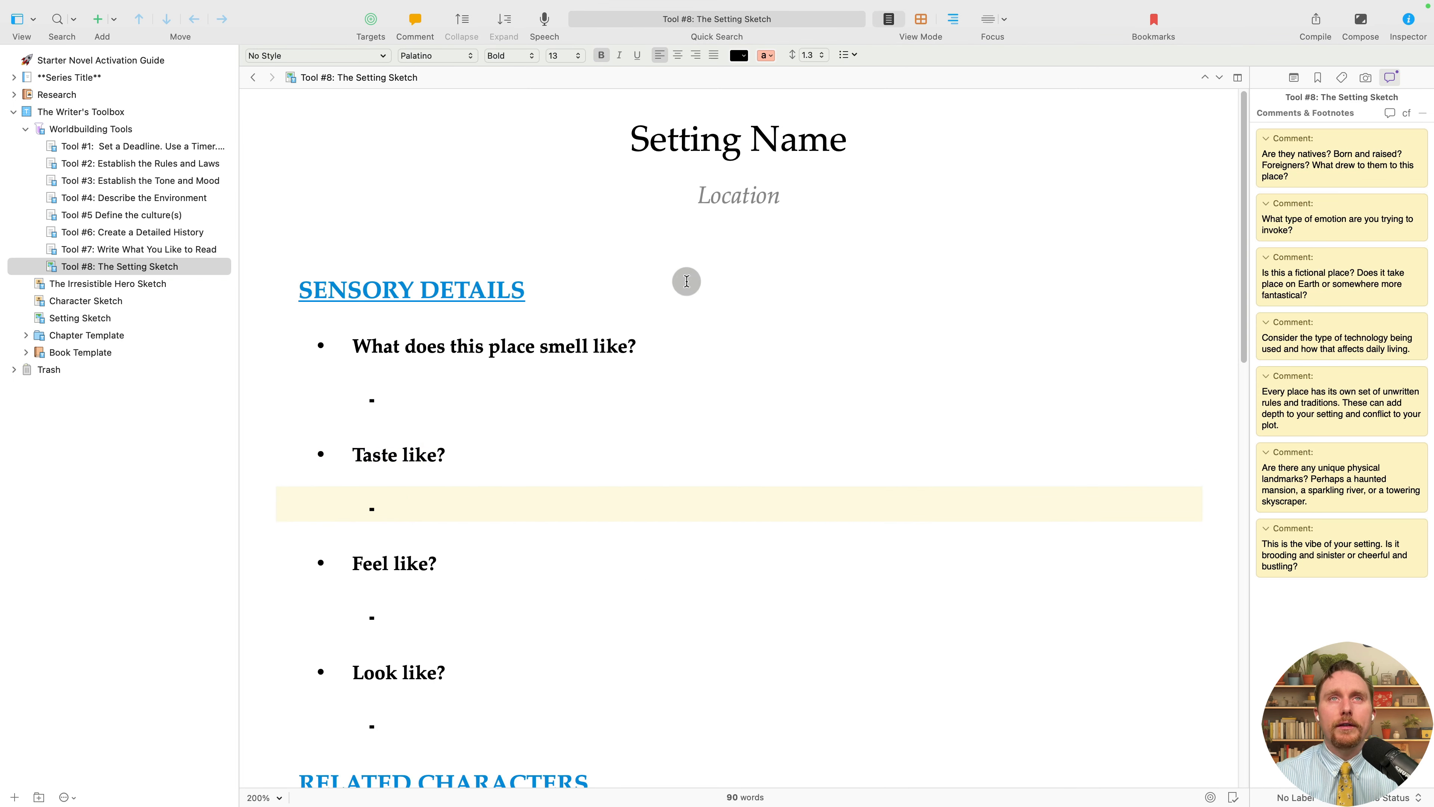
pyautogui.click(136, 163)
pyautogui.click(148, 181)
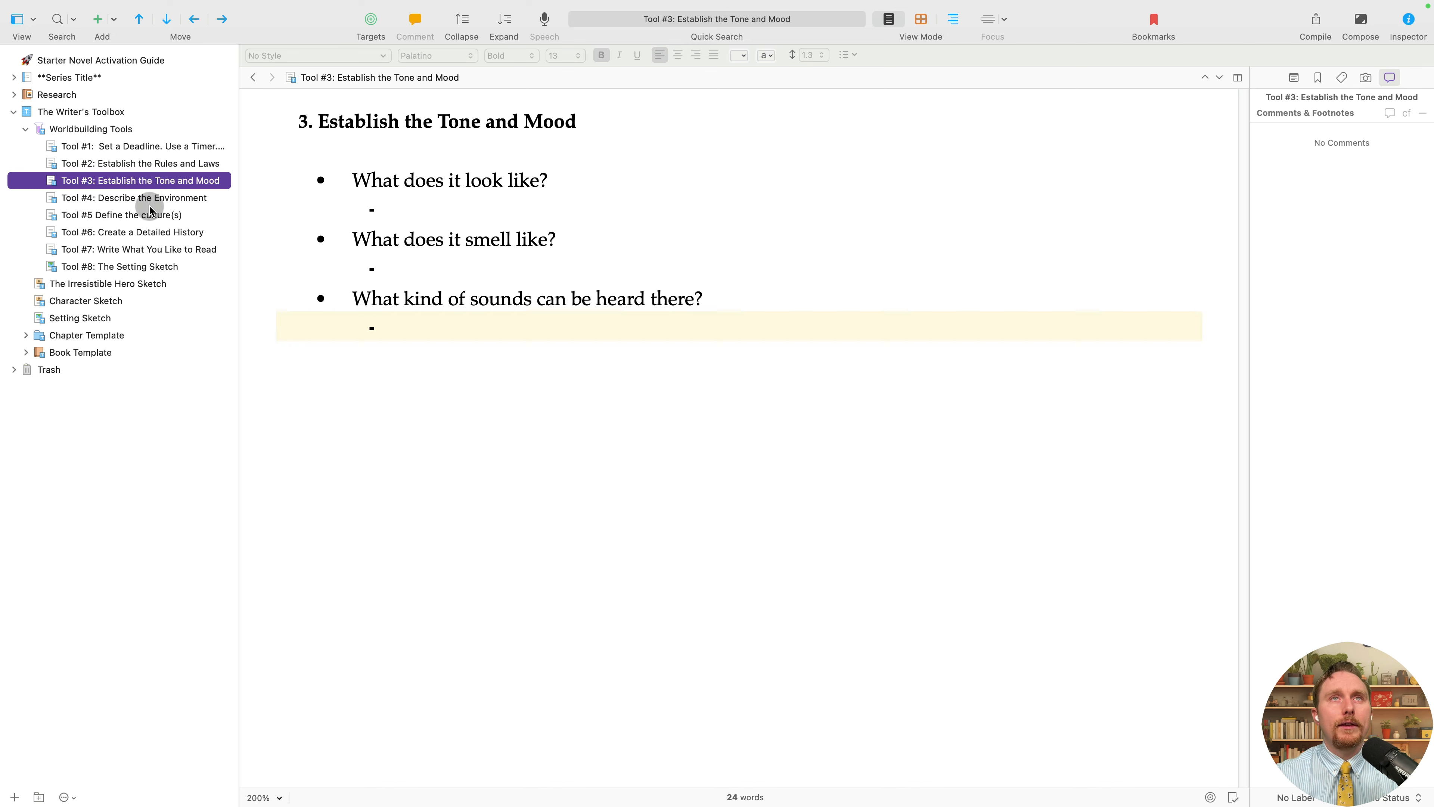
pyautogui.click(150, 211)
pyautogui.click(142, 266)
pyautogui.scroll(-6, 567, 515)
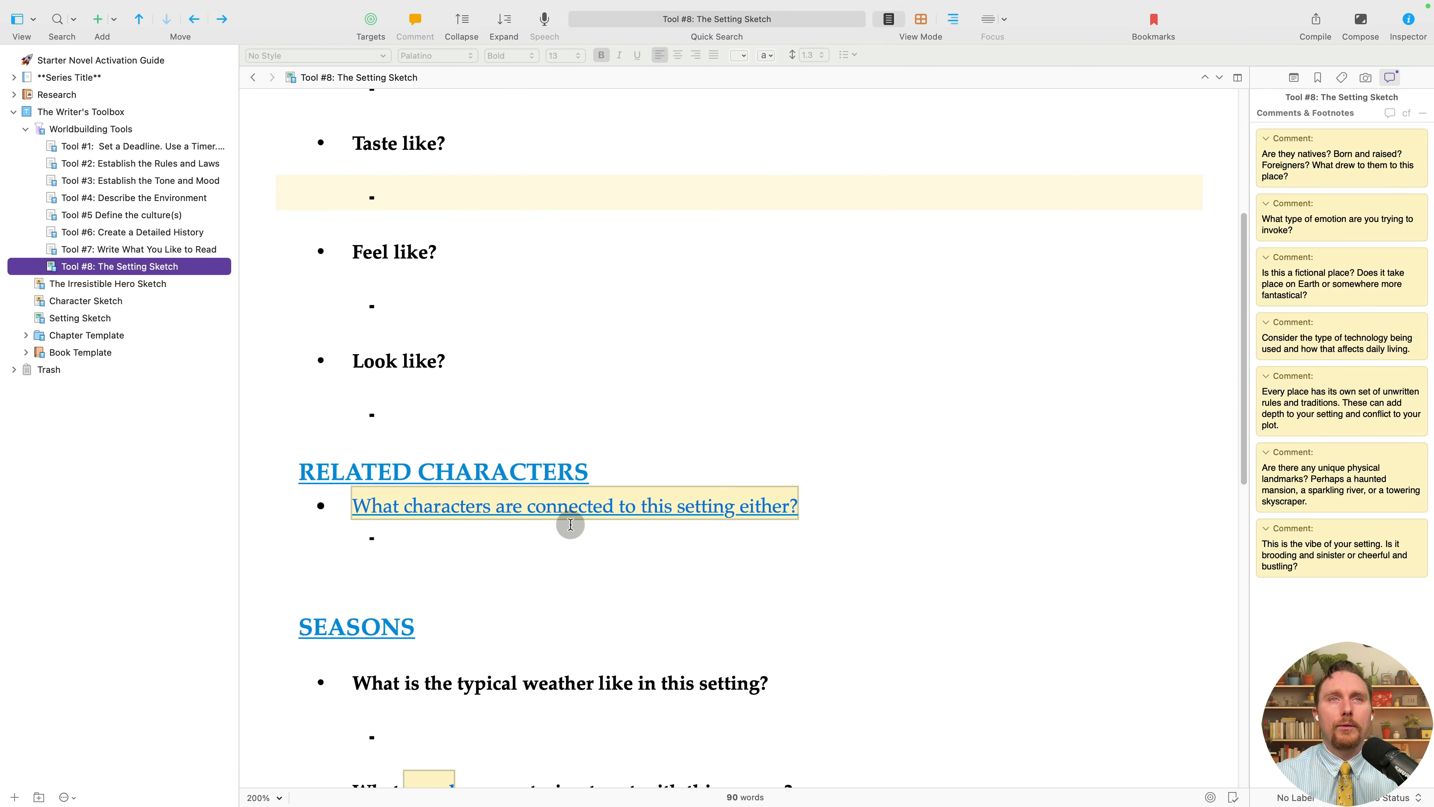
pyautogui.scroll(6, 502, 522)
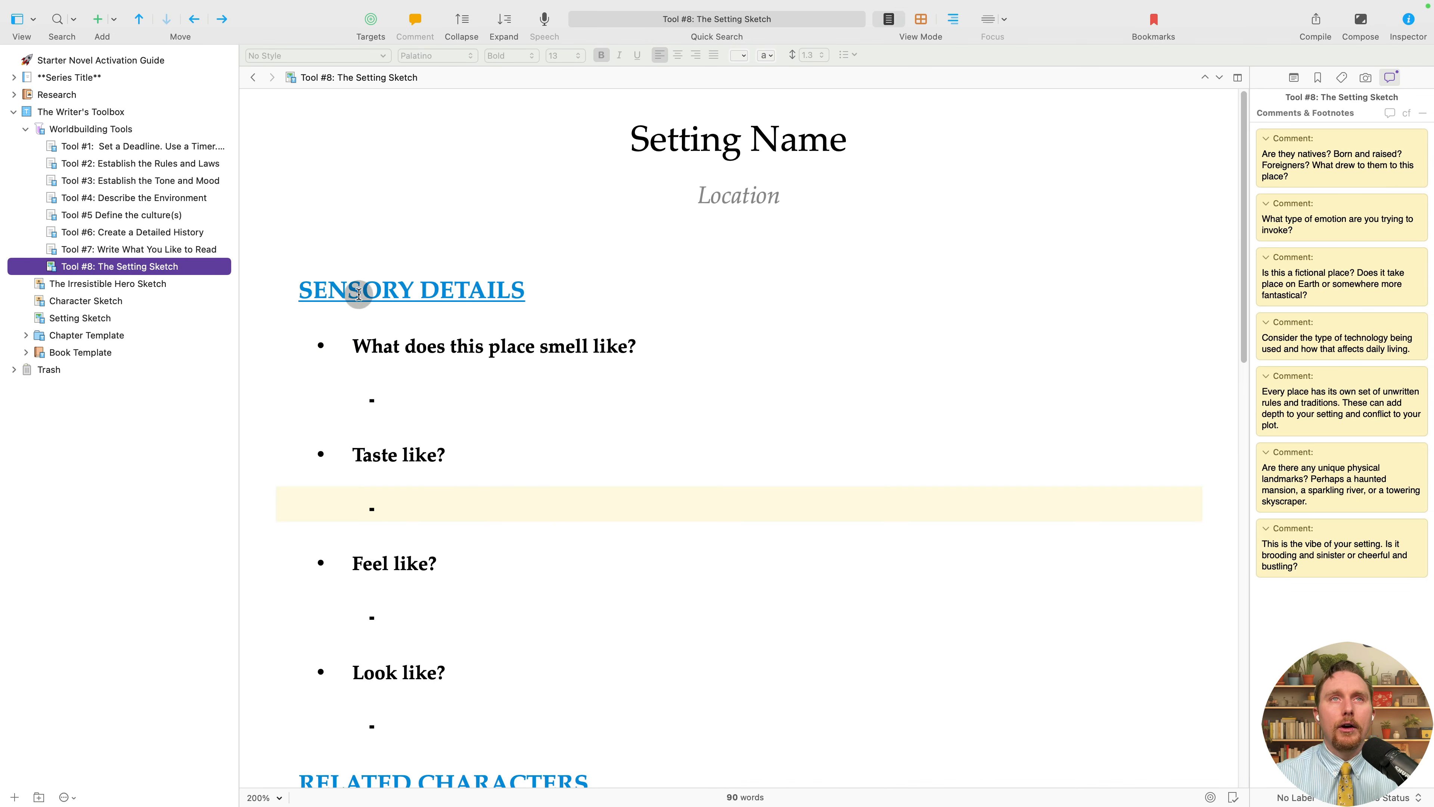
pyautogui.scroll(-5, 515, 442)
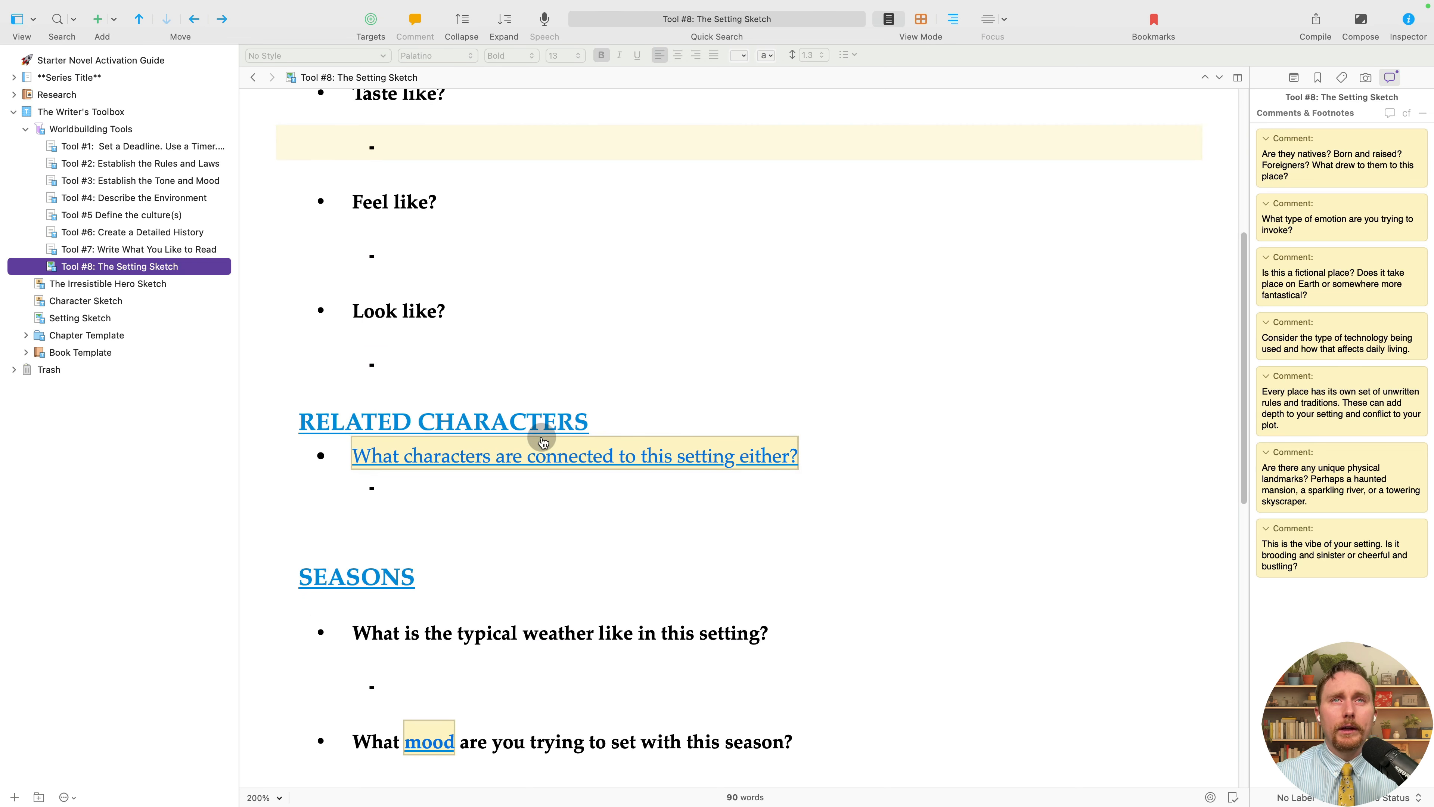
pyautogui.scroll(-3, 542, 440)
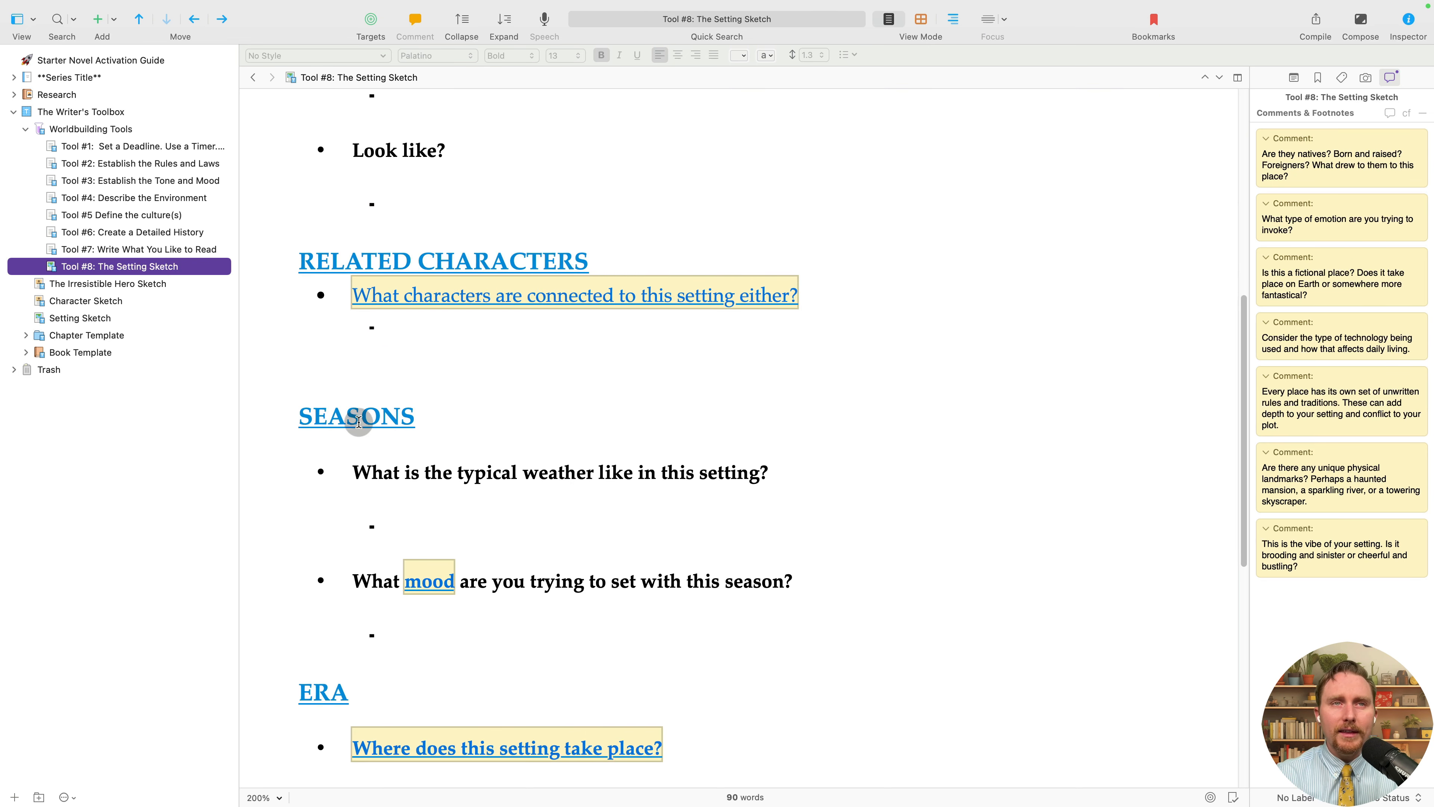
pyautogui.scroll(-3, 395, 468)
pyautogui.scroll(-5, 416, 596)
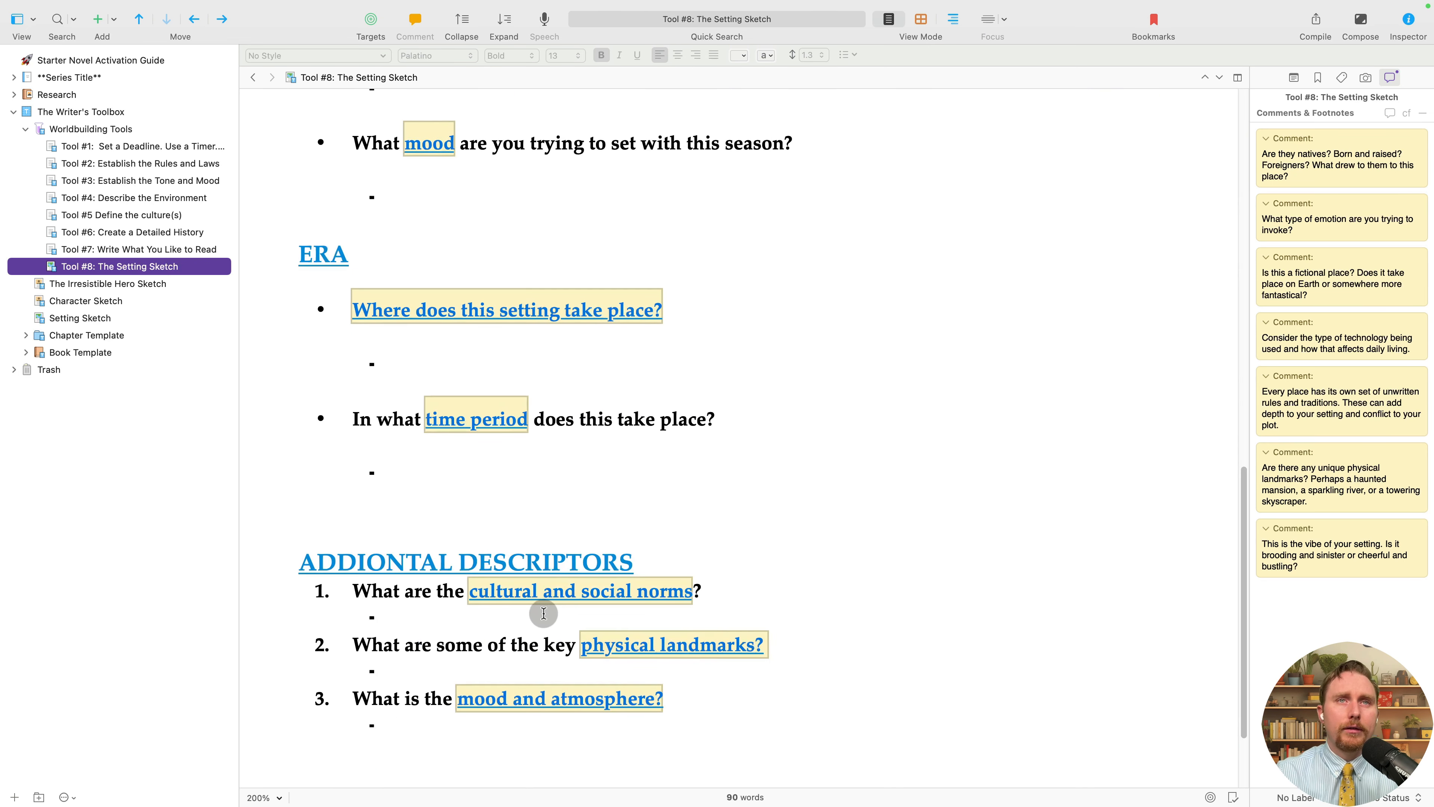
pyautogui.scroll(-3, 544, 613)
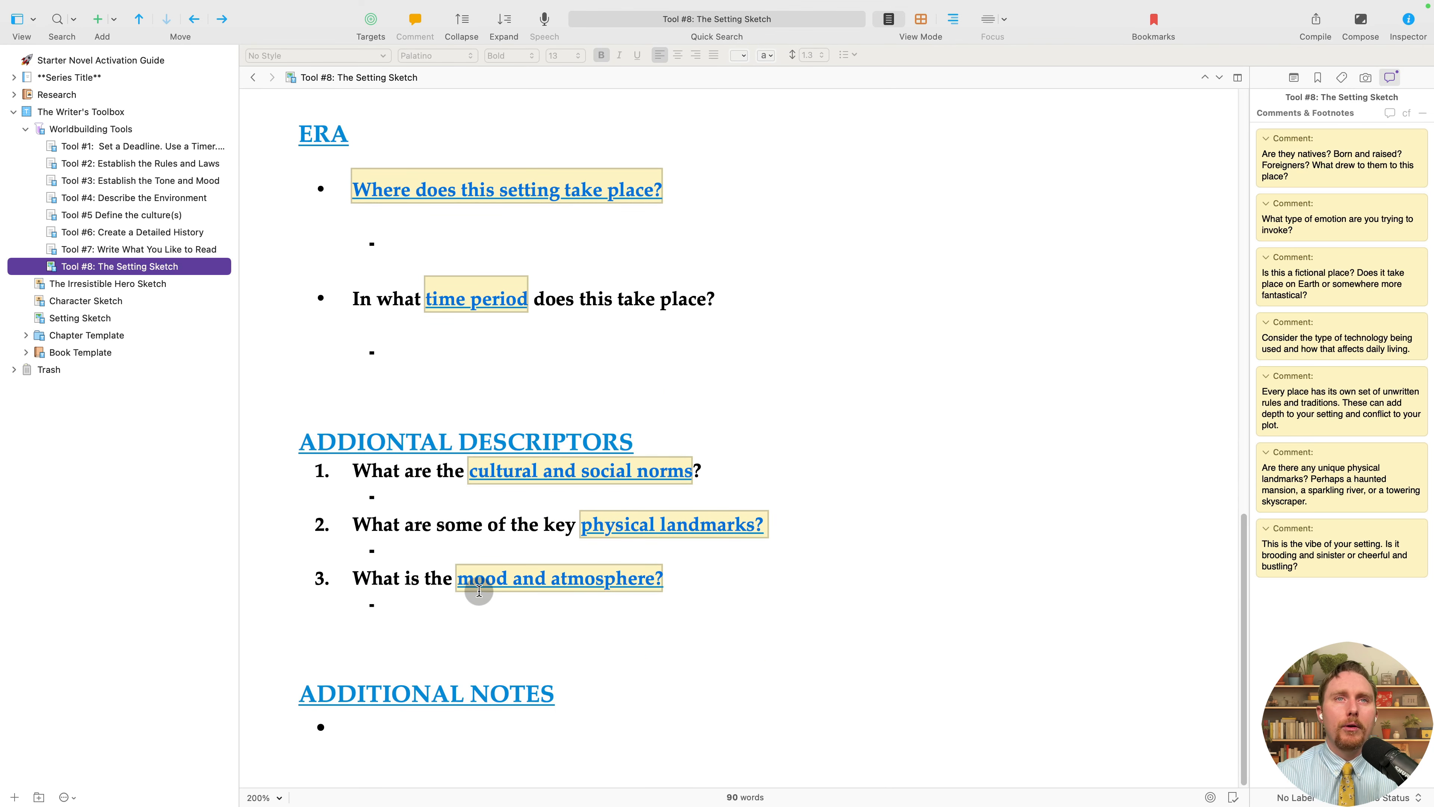
# Examine the comments linked to The Setting Sketch's landmarks, time period, mood and place prompts, and highlight the Setting Name title.
pyautogui.click(700, 531)
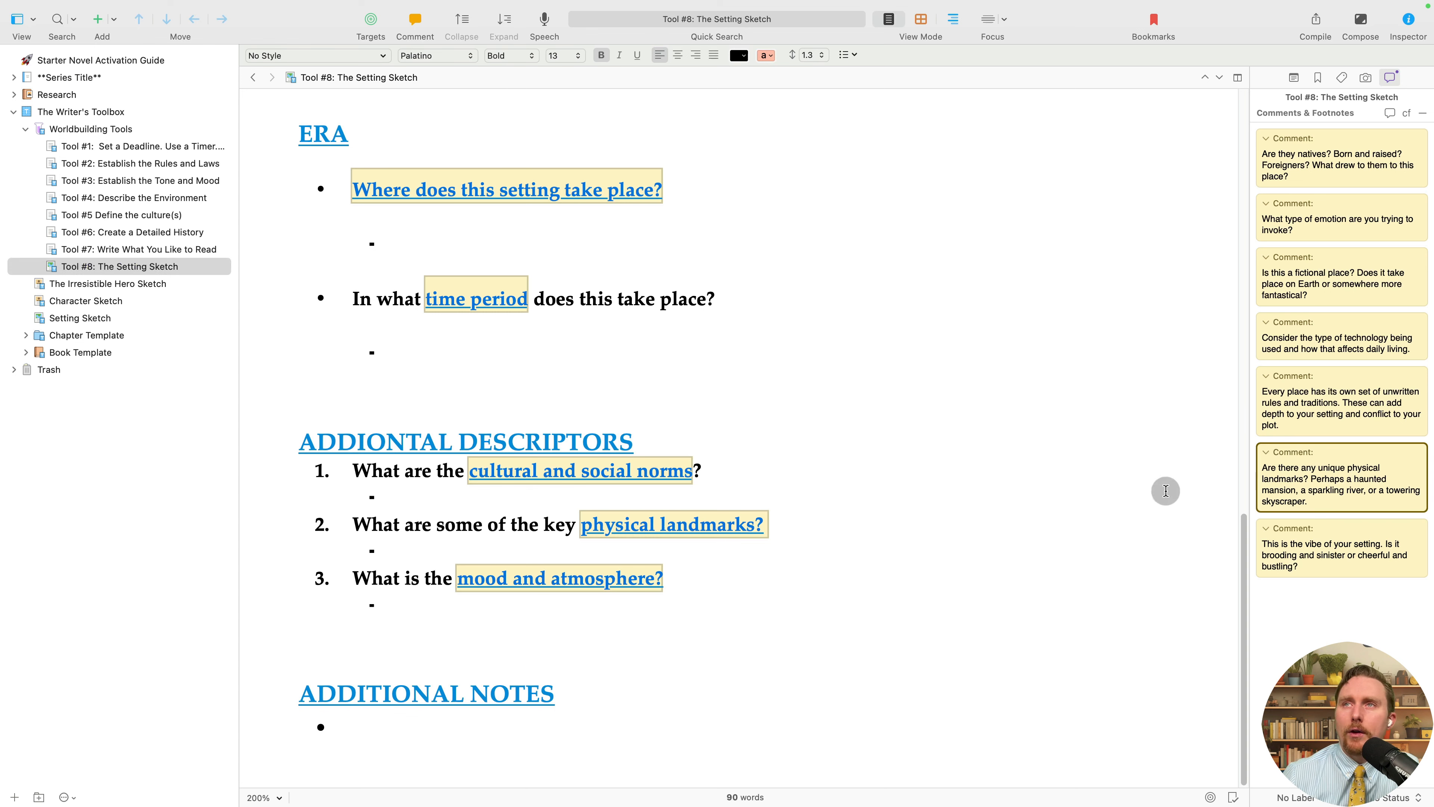
pyautogui.click(1346, 325)
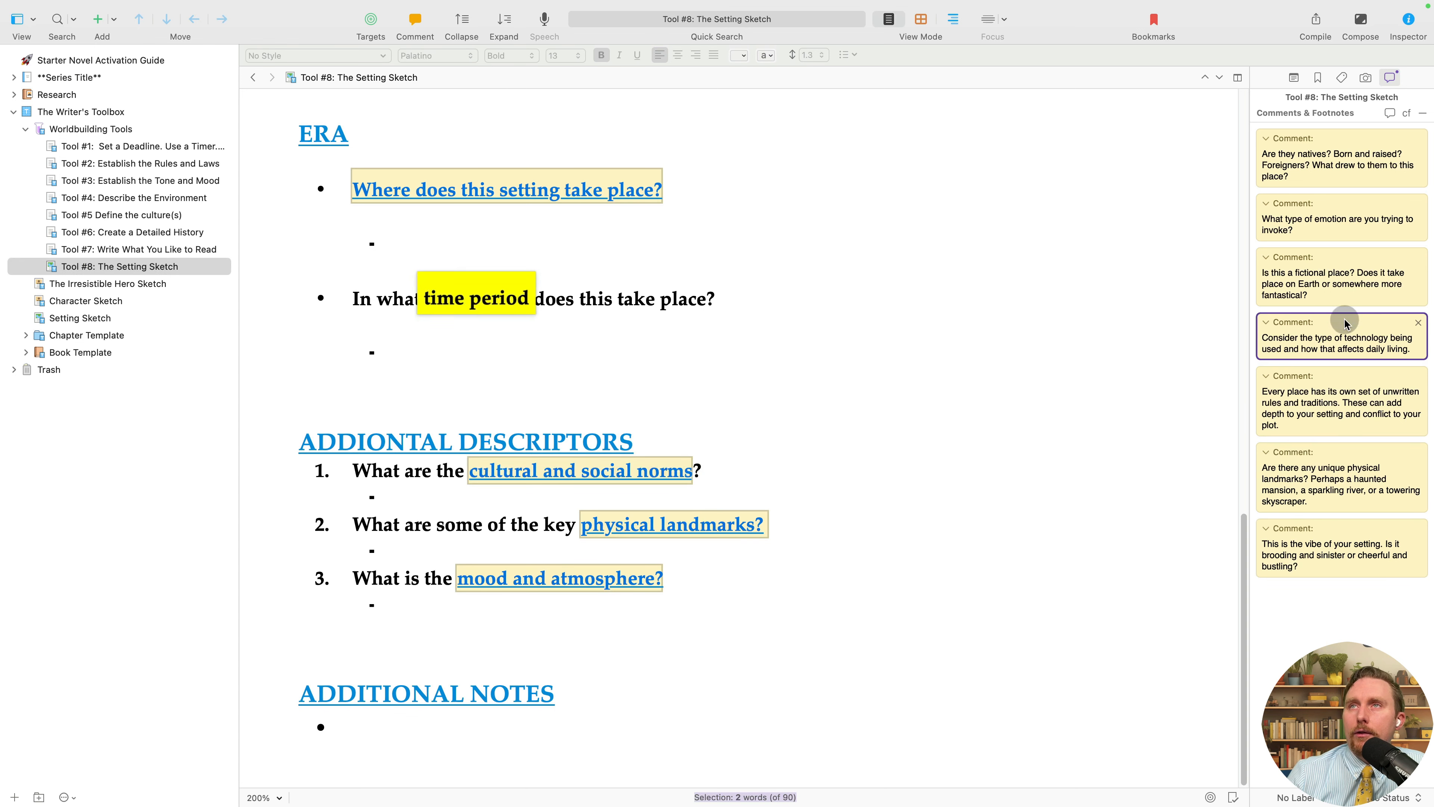
pyautogui.click(1339, 282)
pyautogui.click(1344, 203)
pyautogui.click(1352, 182)
pyautogui.click(1353, 223)
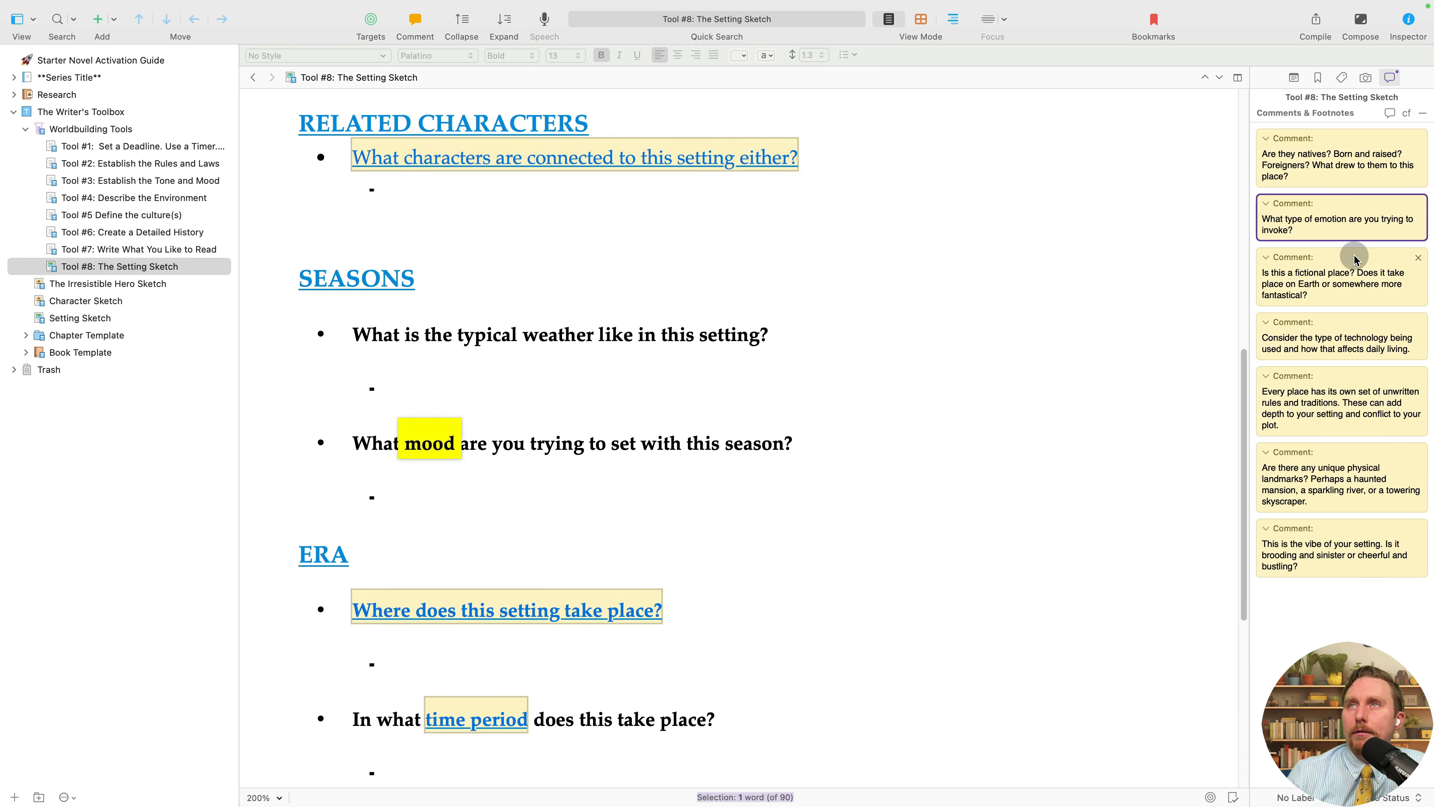
pyautogui.click(1355, 258)
pyautogui.scroll(-3, 967, 686)
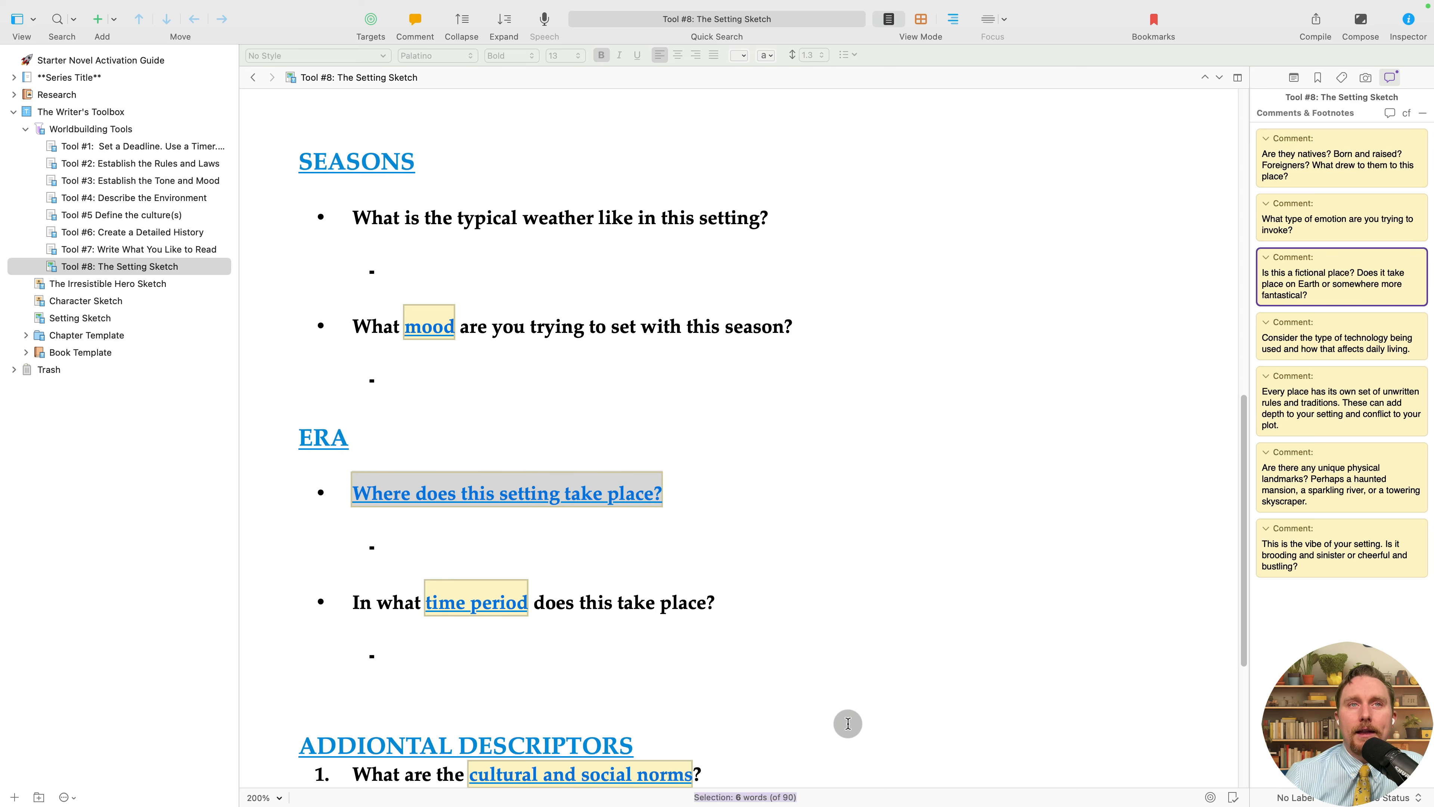
pyautogui.scroll(-5, 819, 726)
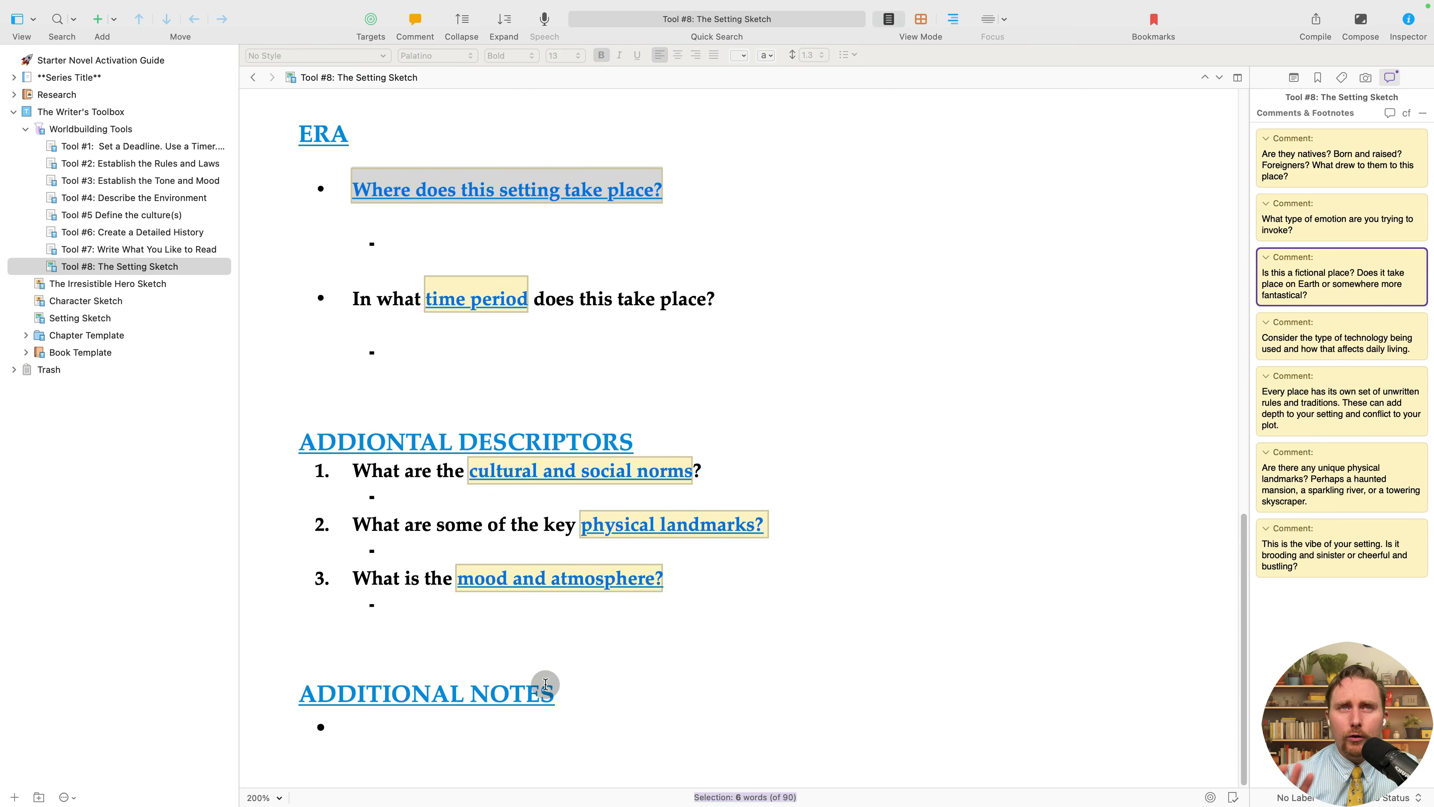
pyautogui.scroll(15, 497, 441)
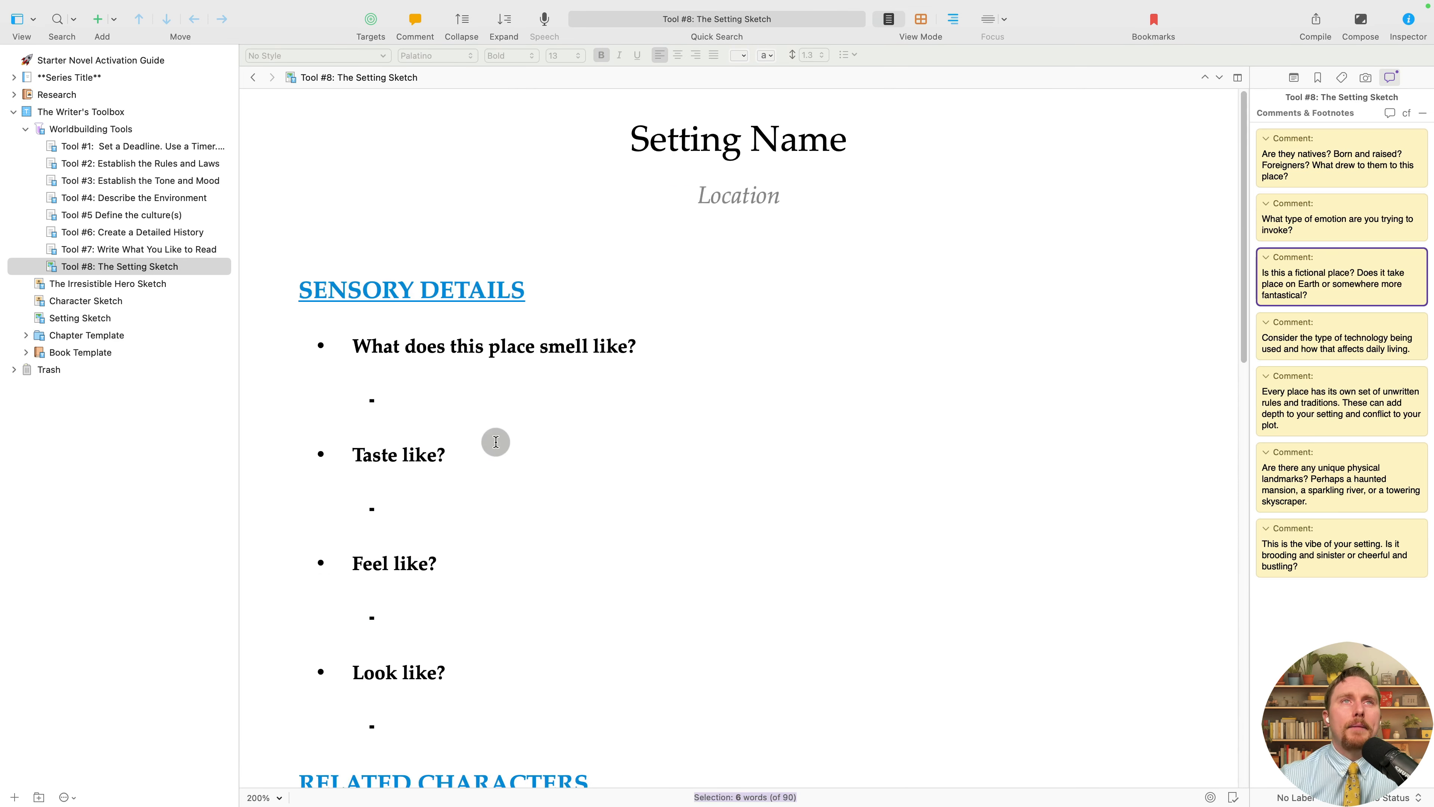
pyautogui.click(750, 141)
pyautogui.moveTo(873, 149); pyautogui.dragTo(585, 138)
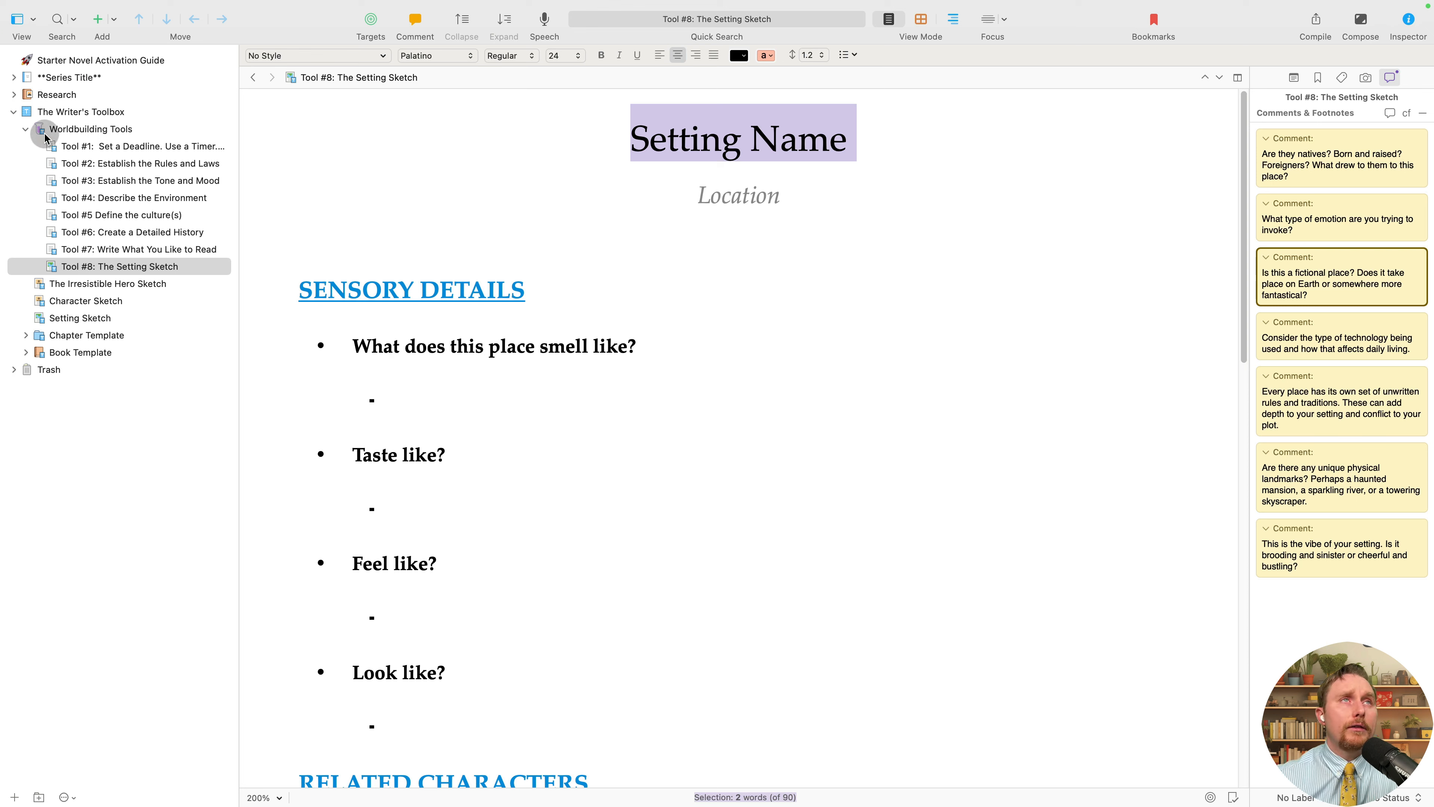
# Collapse Worldbuilding Tools, expand Research, and add a new Tool #8: The Setting Sketch document to the Settings folder.
pyautogui.click(26, 129)
pyautogui.click(13, 94)
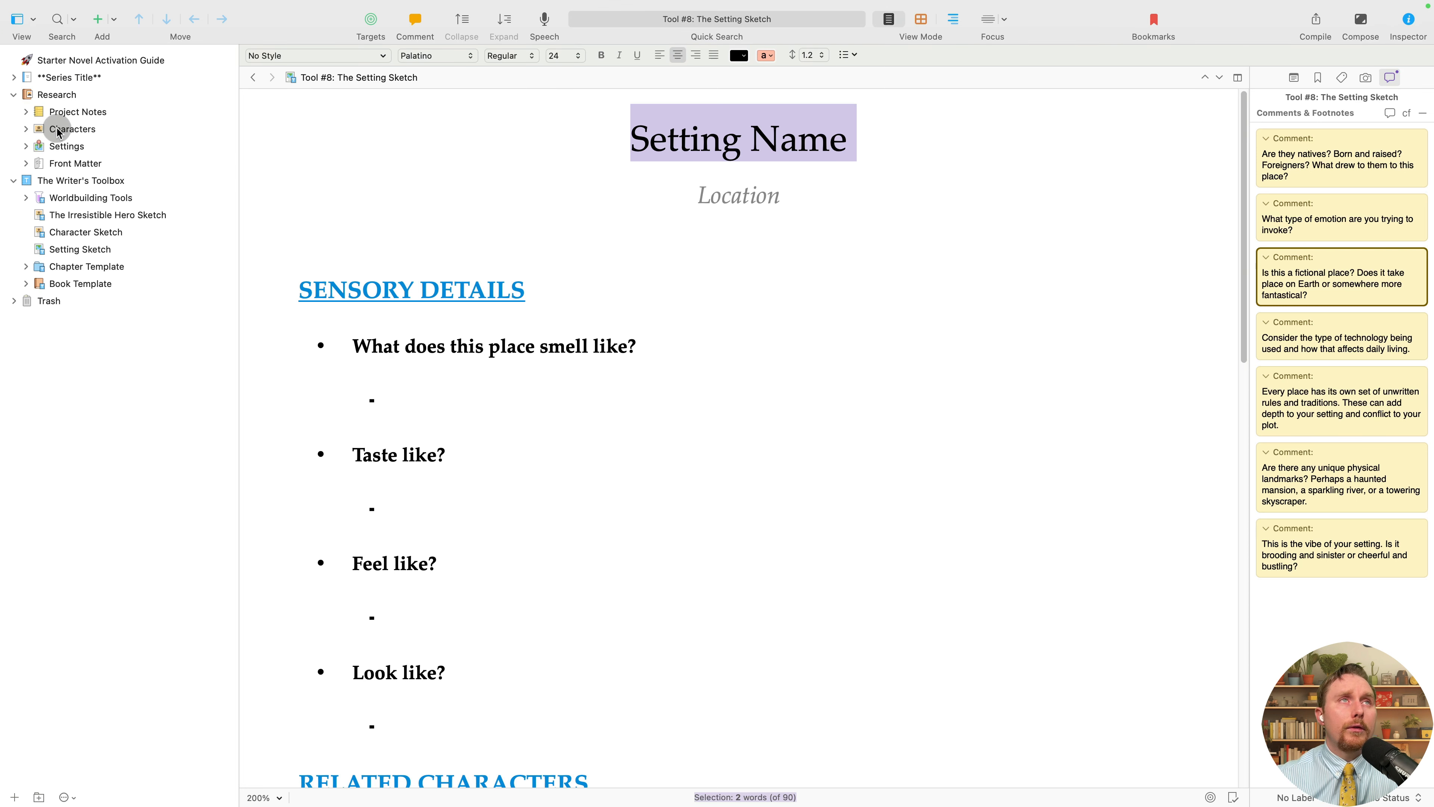
pyautogui.click(56, 147)
pyautogui.moveTo(105, 10)
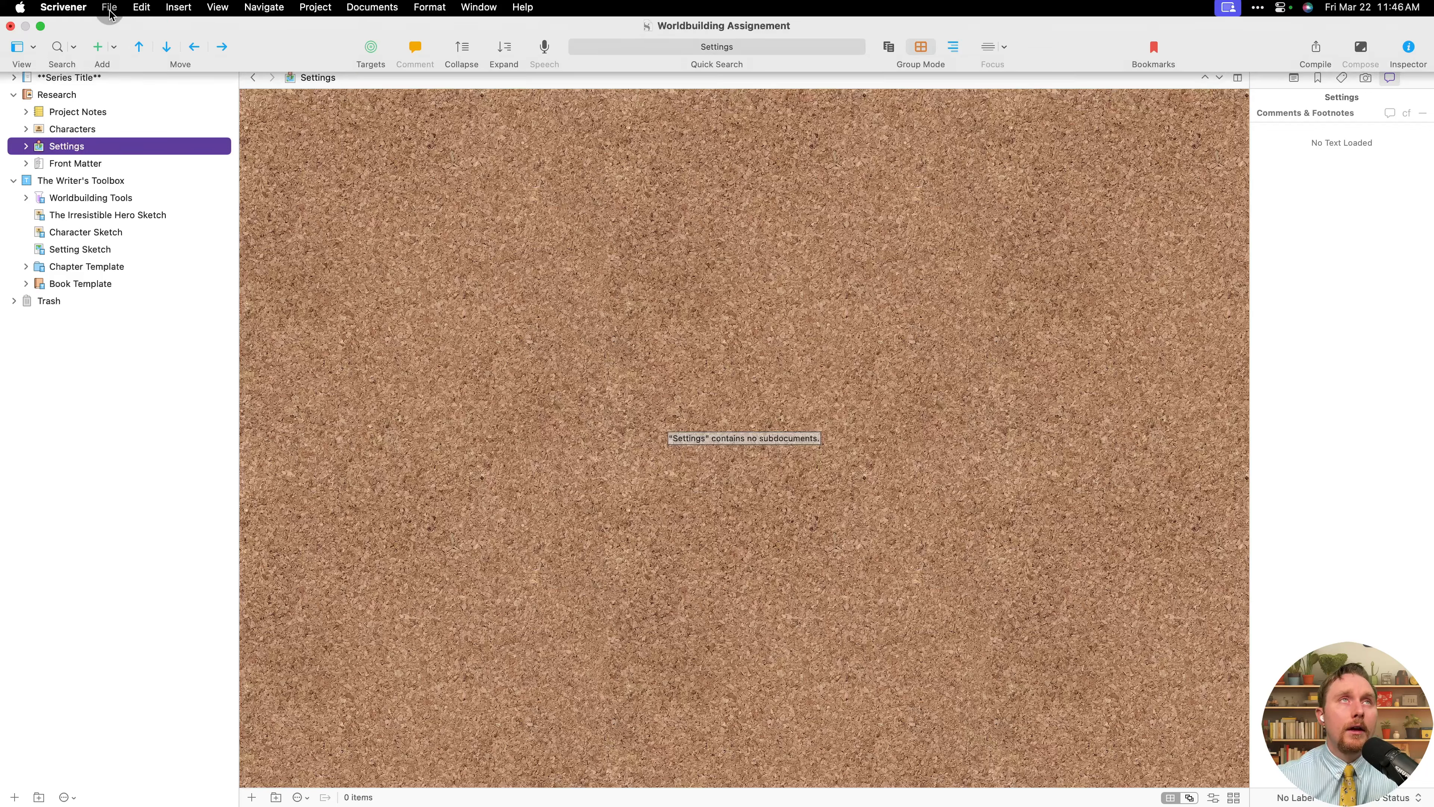
pyautogui.click(115, 49)
pyautogui.moveTo(169, 93)
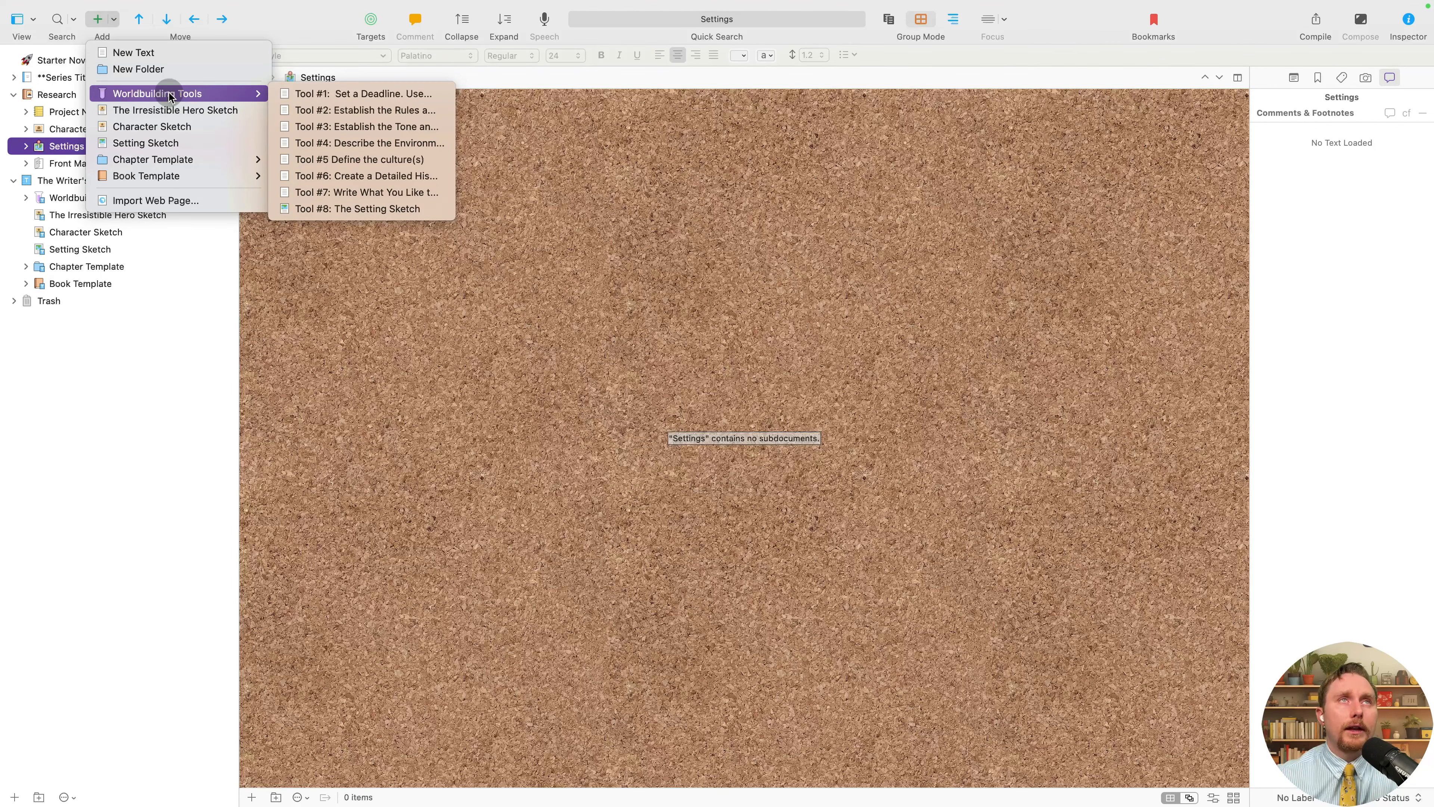
pyautogui.click(345, 210)
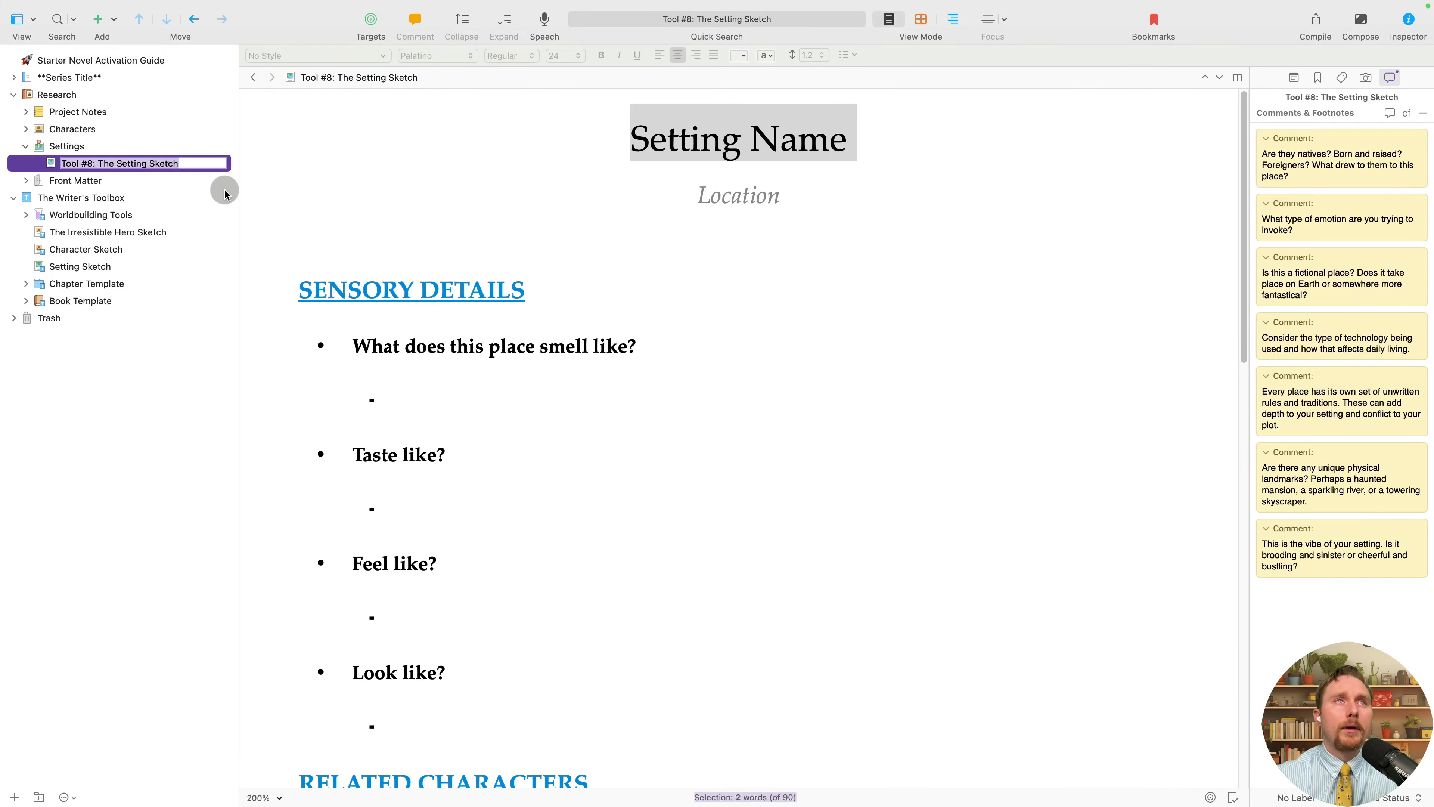
pyautogui.click(203, 161)
pyautogui.moveTo(103, 163); pyautogui.dragTo(10, 162)
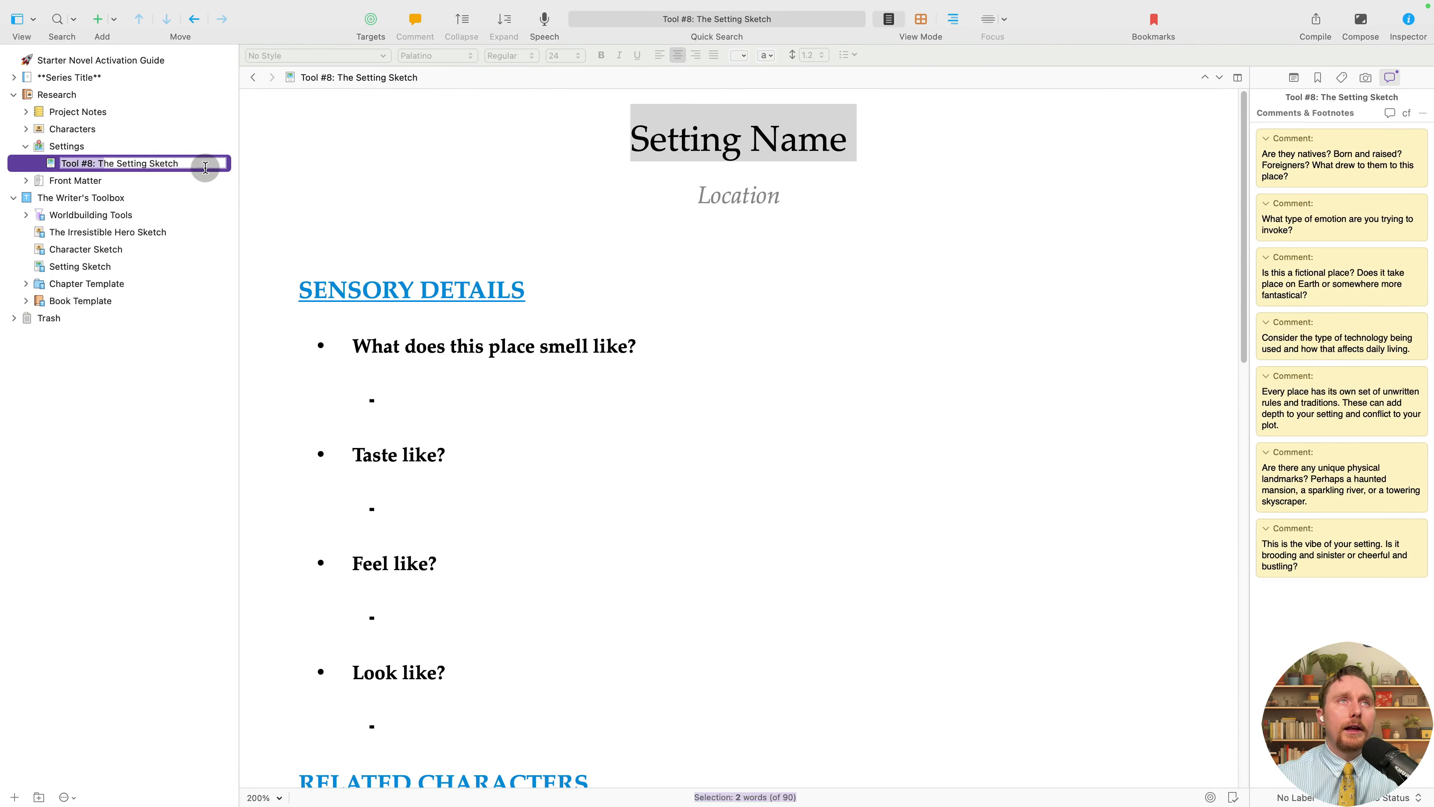
pyautogui.moveTo(206, 167); pyautogui.dragTo(18, 167)
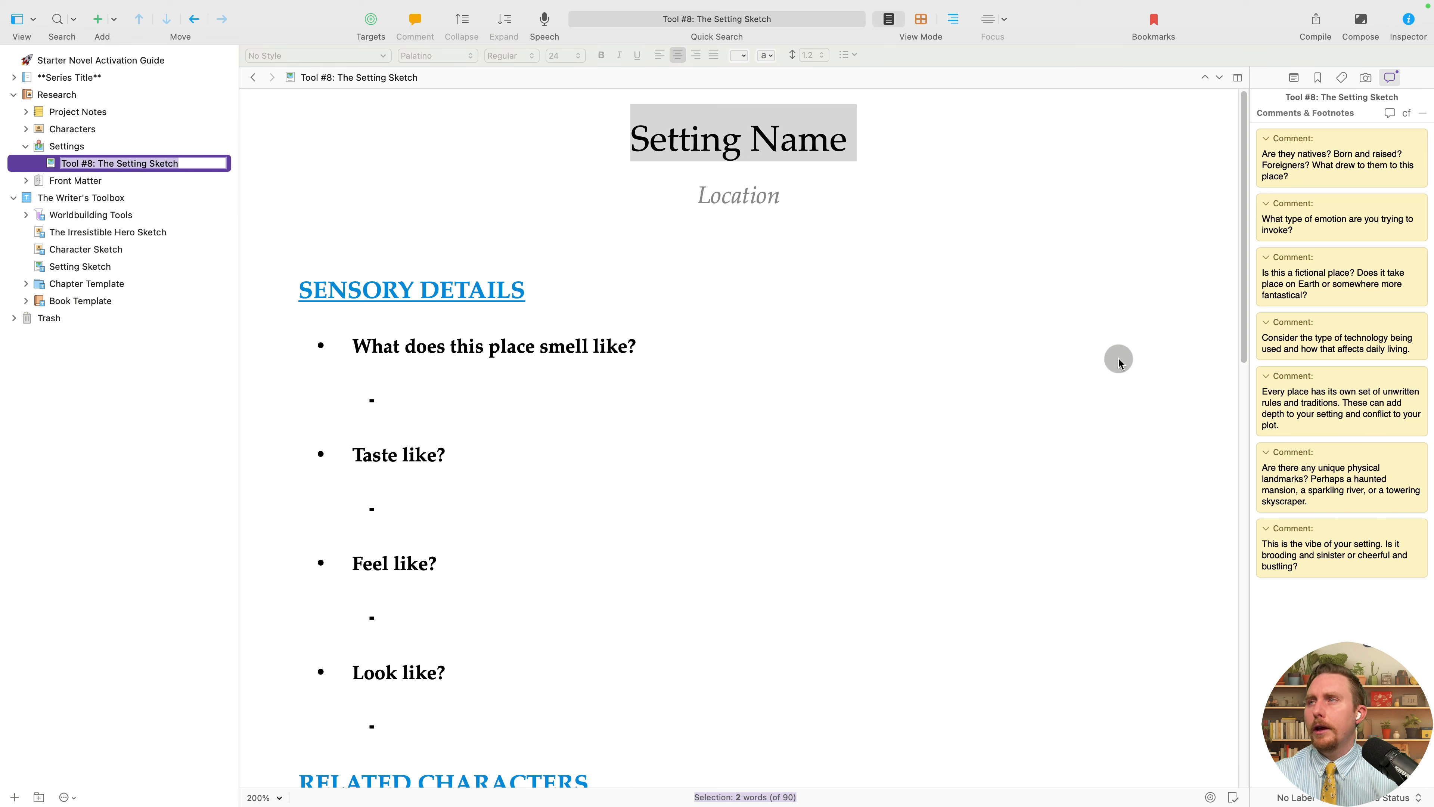
pyautogui.click(1107, 367)
pyautogui.click(810, 326)
# Add a document from the standard Setting Sketch template below the Tool #8 sheet in the Settings folder.
pyautogui.click(198, 163)
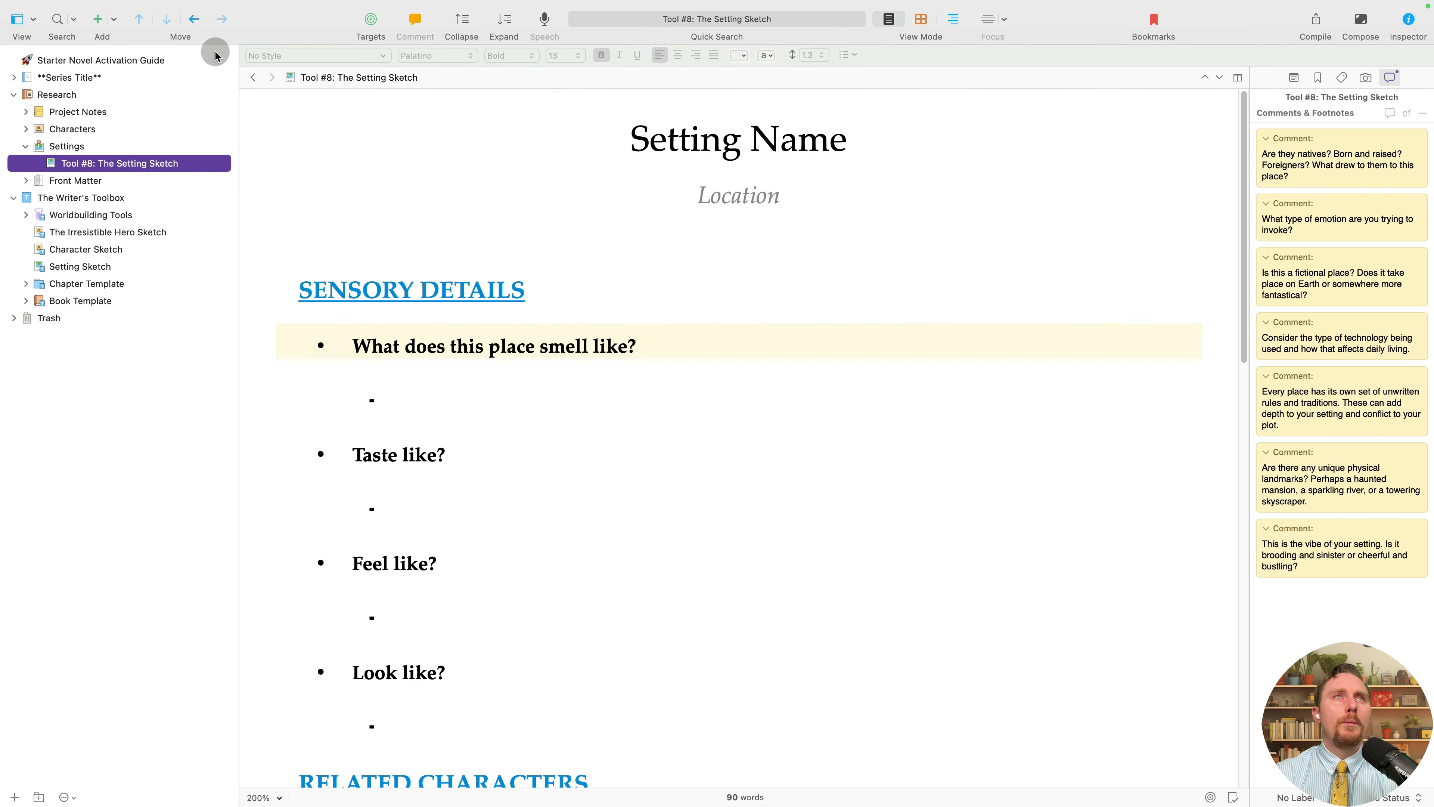
pyautogui.click(112, 20)
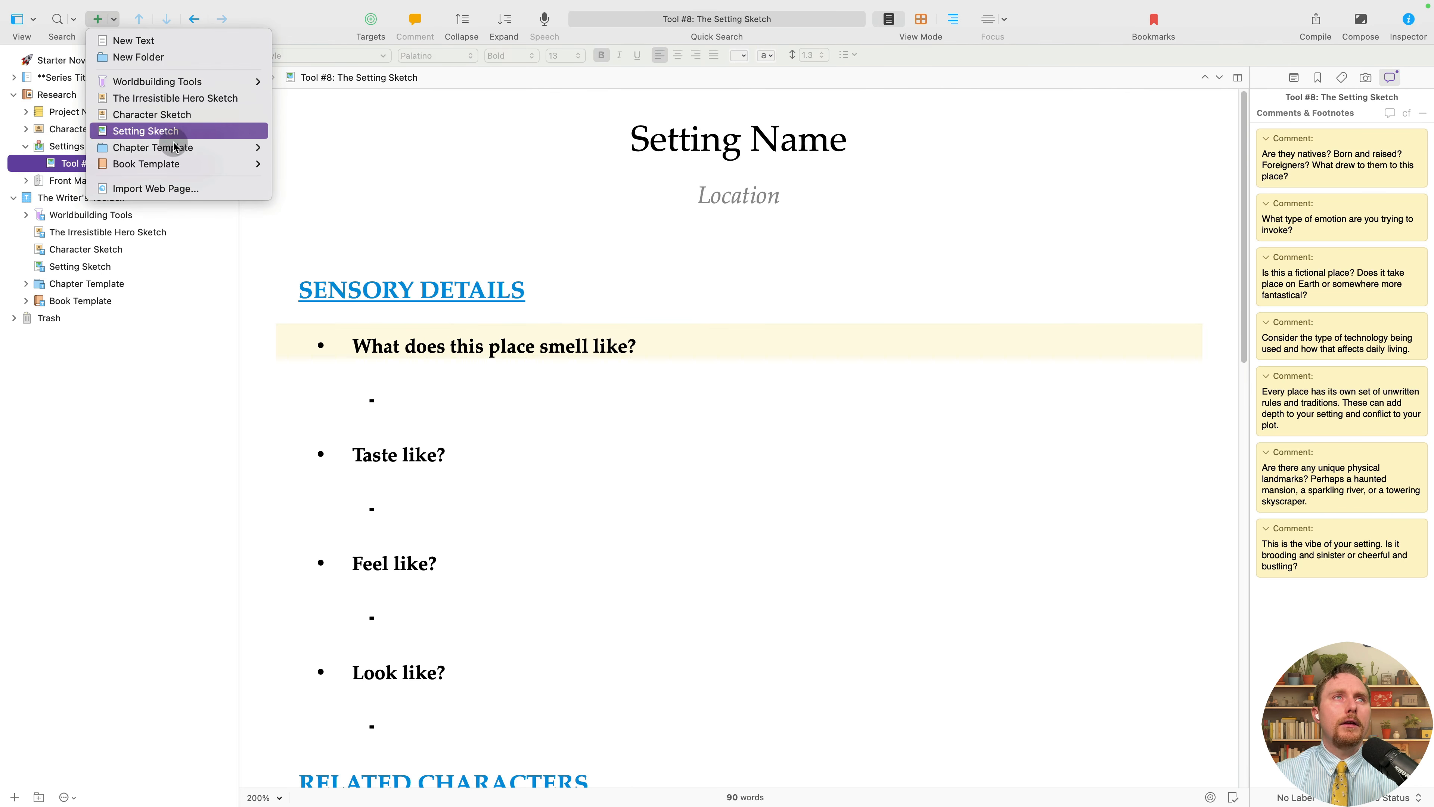
pyautogui.click(219, 133)
# Look through the standard Setting Sketch's prompts from Name of Setting down to Notes to compare it with Tool #8.
pyautogui.scroll(-5, 590, 317)
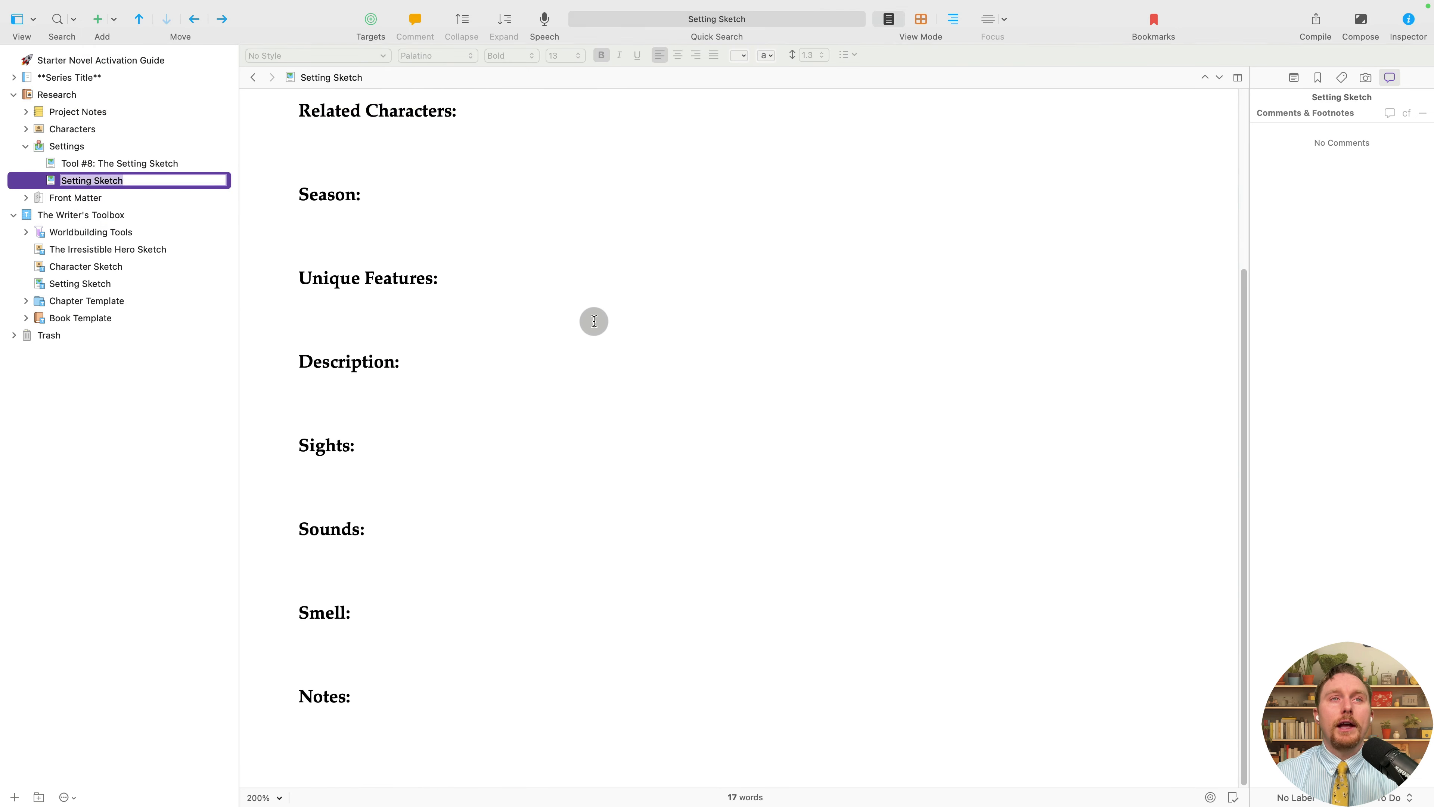
pyautogui.scroll(5, 594, 321)
pyautogui.scroll(-5, 506, 375)
pyautogui.scroll(5, 526, 384)
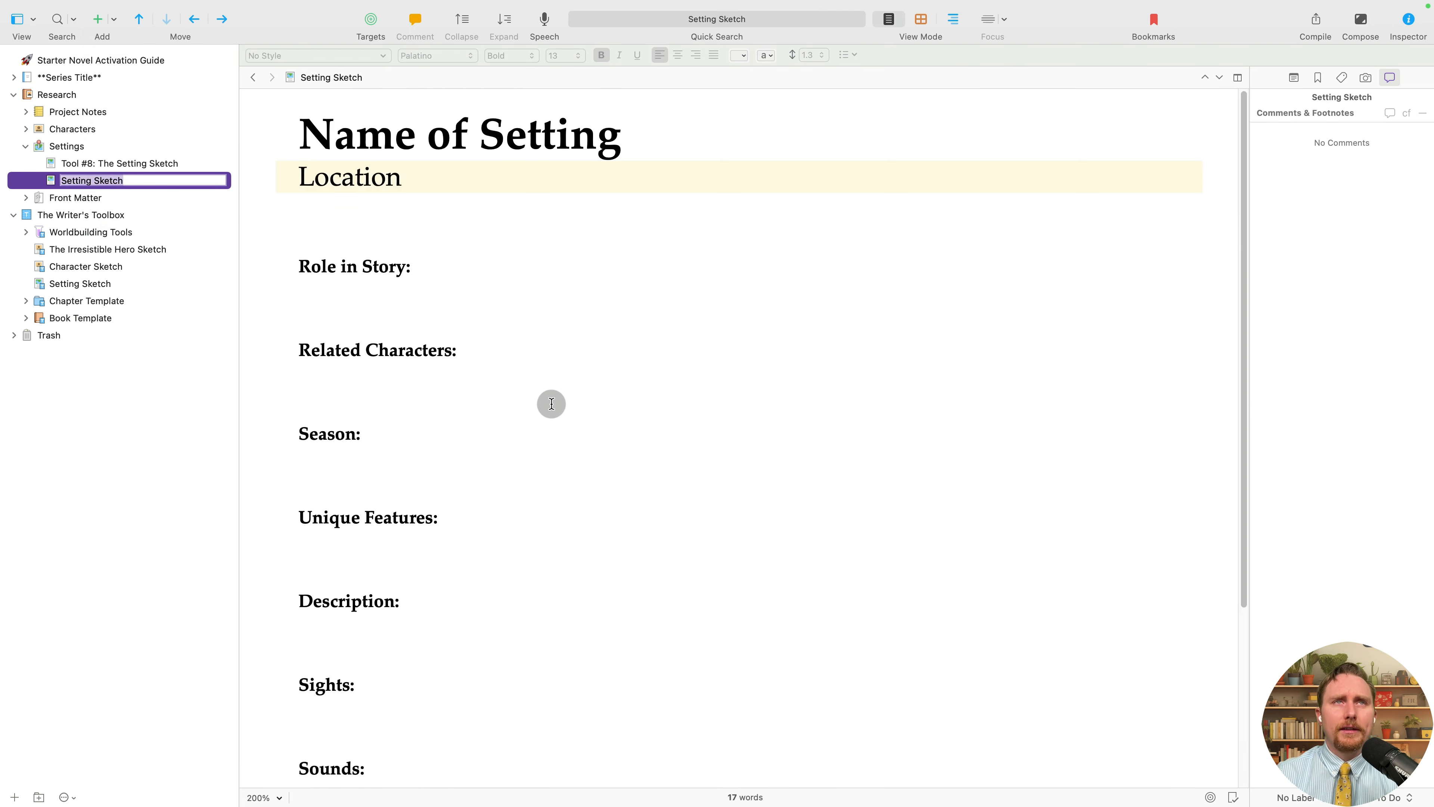
pyautogui.scroll(-5, 474, 430)
pyautogui.scroll(5, 509, 317)
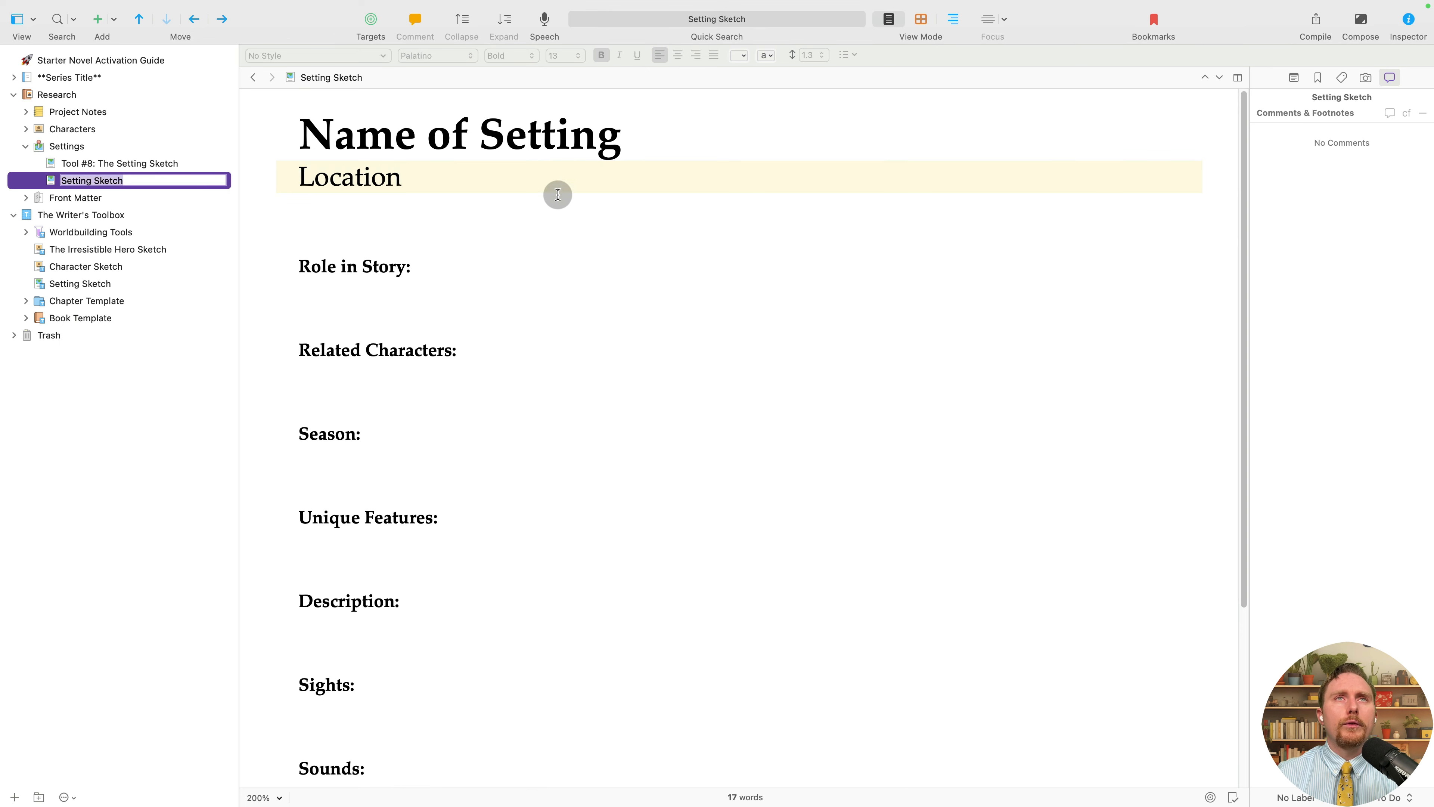
pyautogui.moveTo(651, 138); pyautogui.dragTo(313, 118)
pyautogui.scroll(-3, 464, 430)
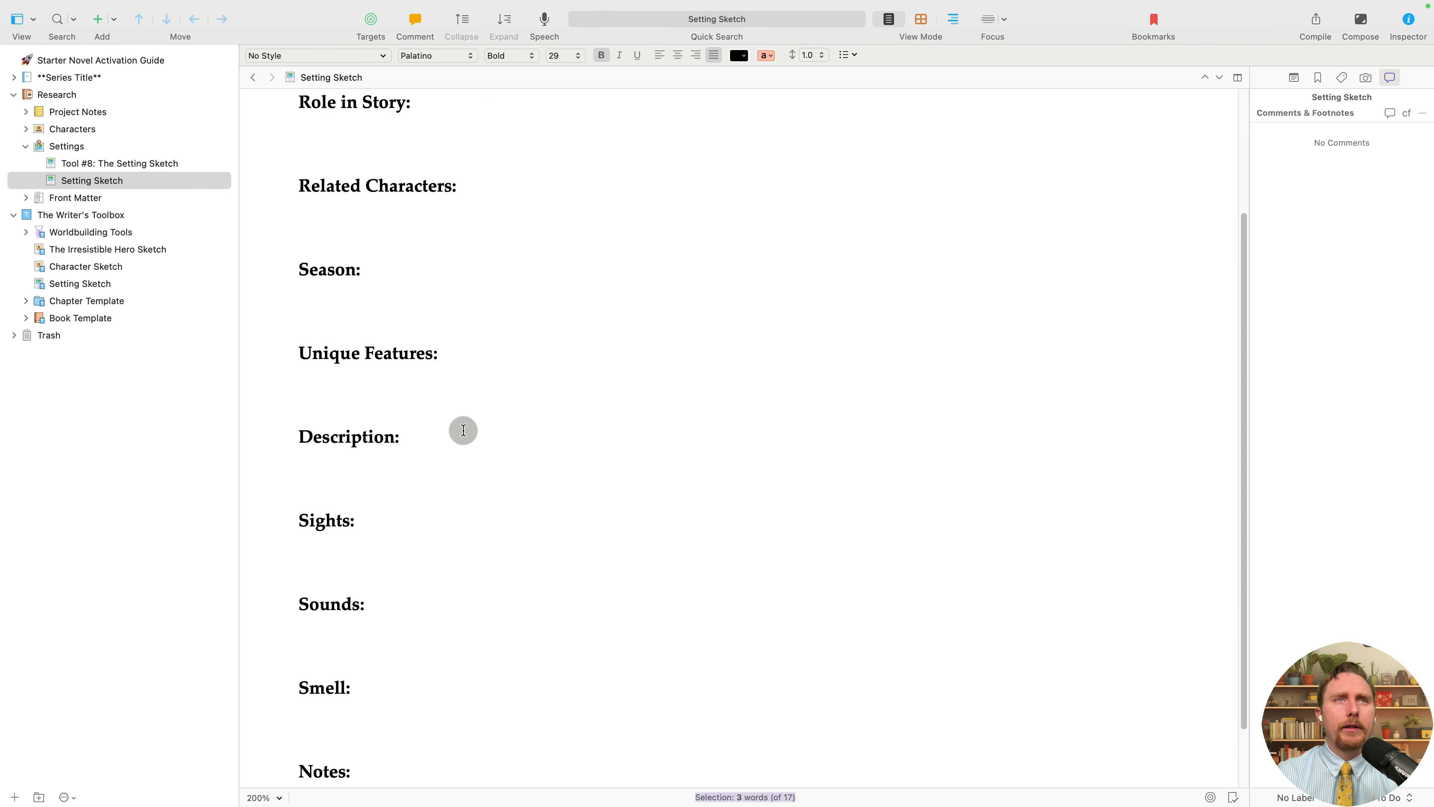
pyautogui.scroll(-2, 463, 431)
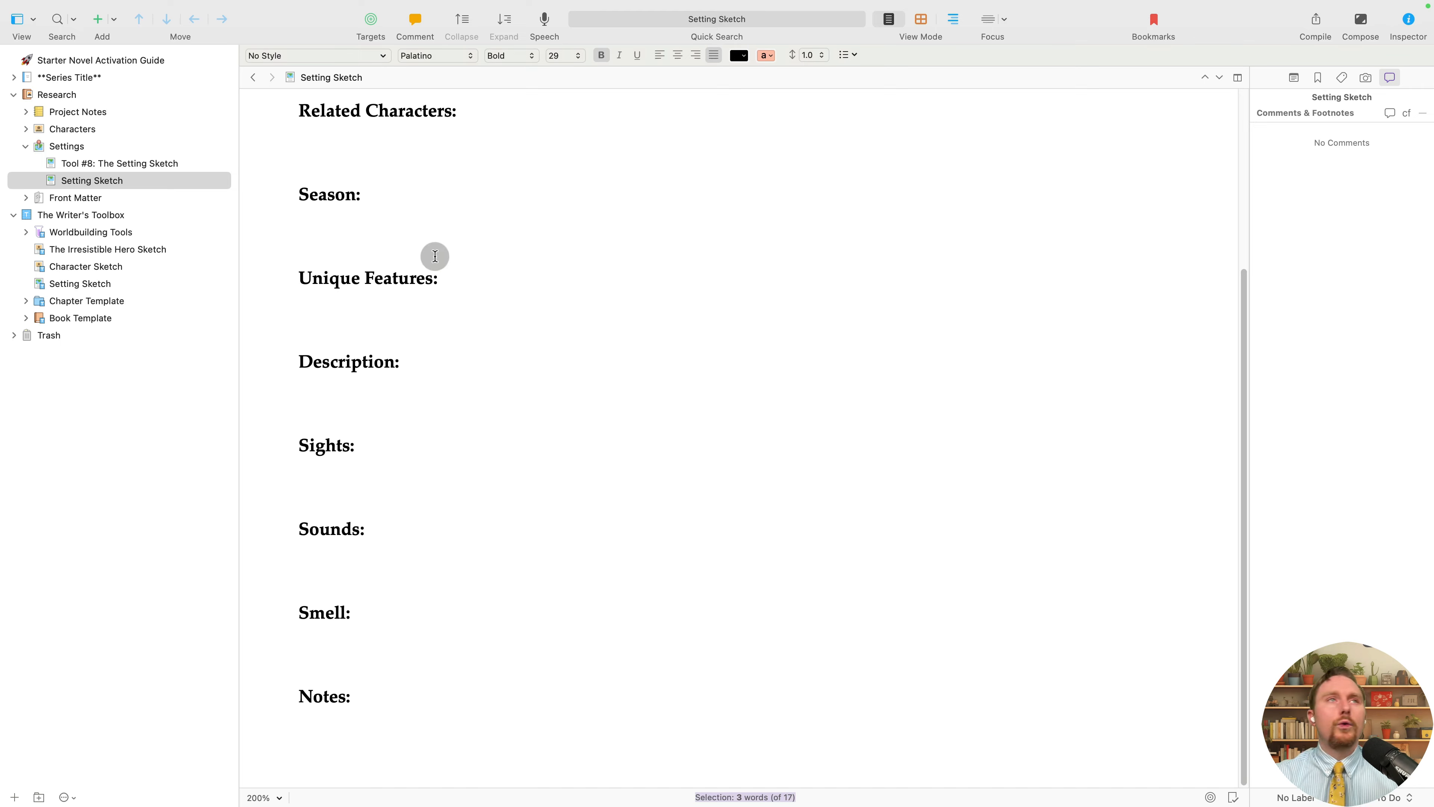
# Move the standard Setting Sketch document from the Settings folder to the Trash.
pyautogui.click(116, 165)
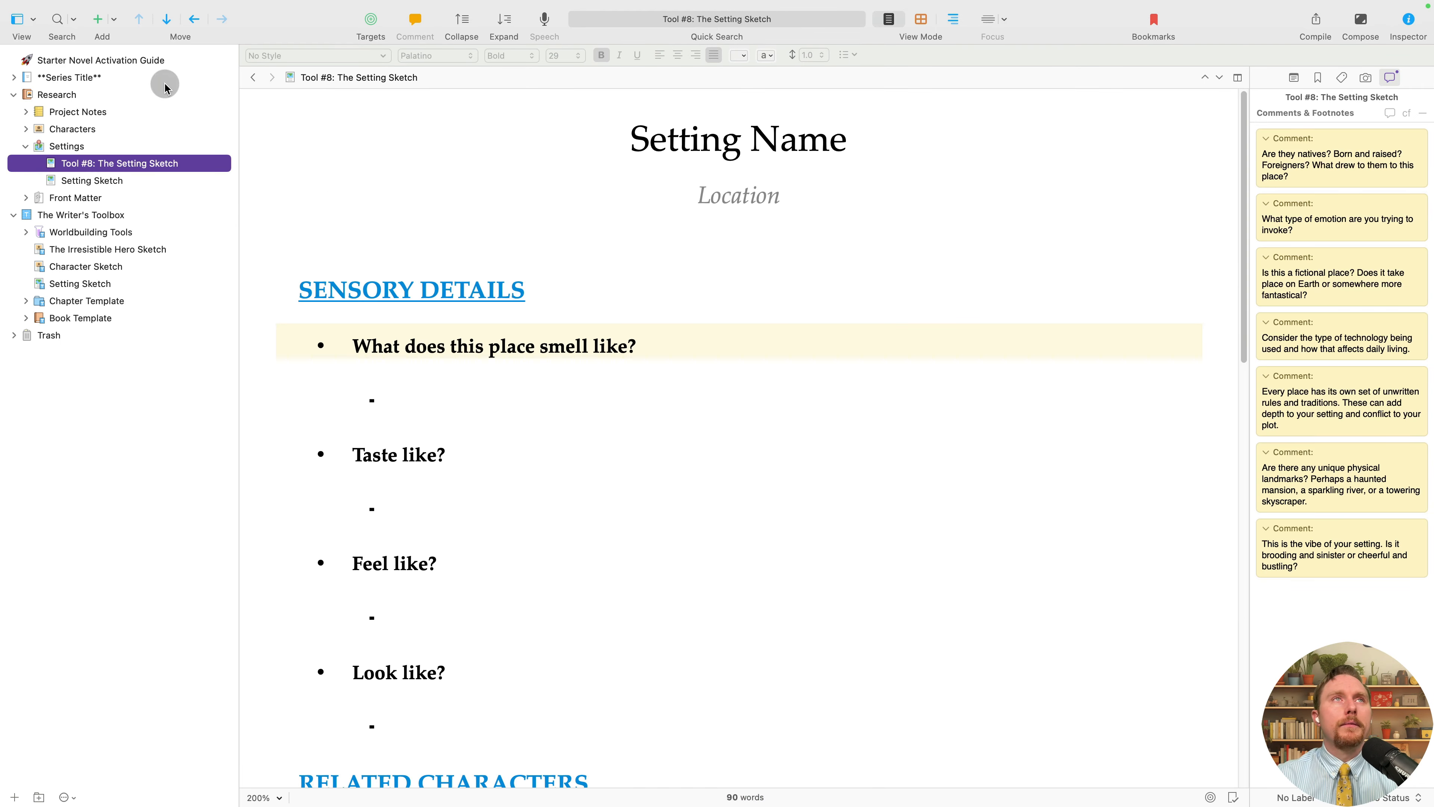
pyautogui.click(109, 180)
pyautogui.press('super+BackSpace')
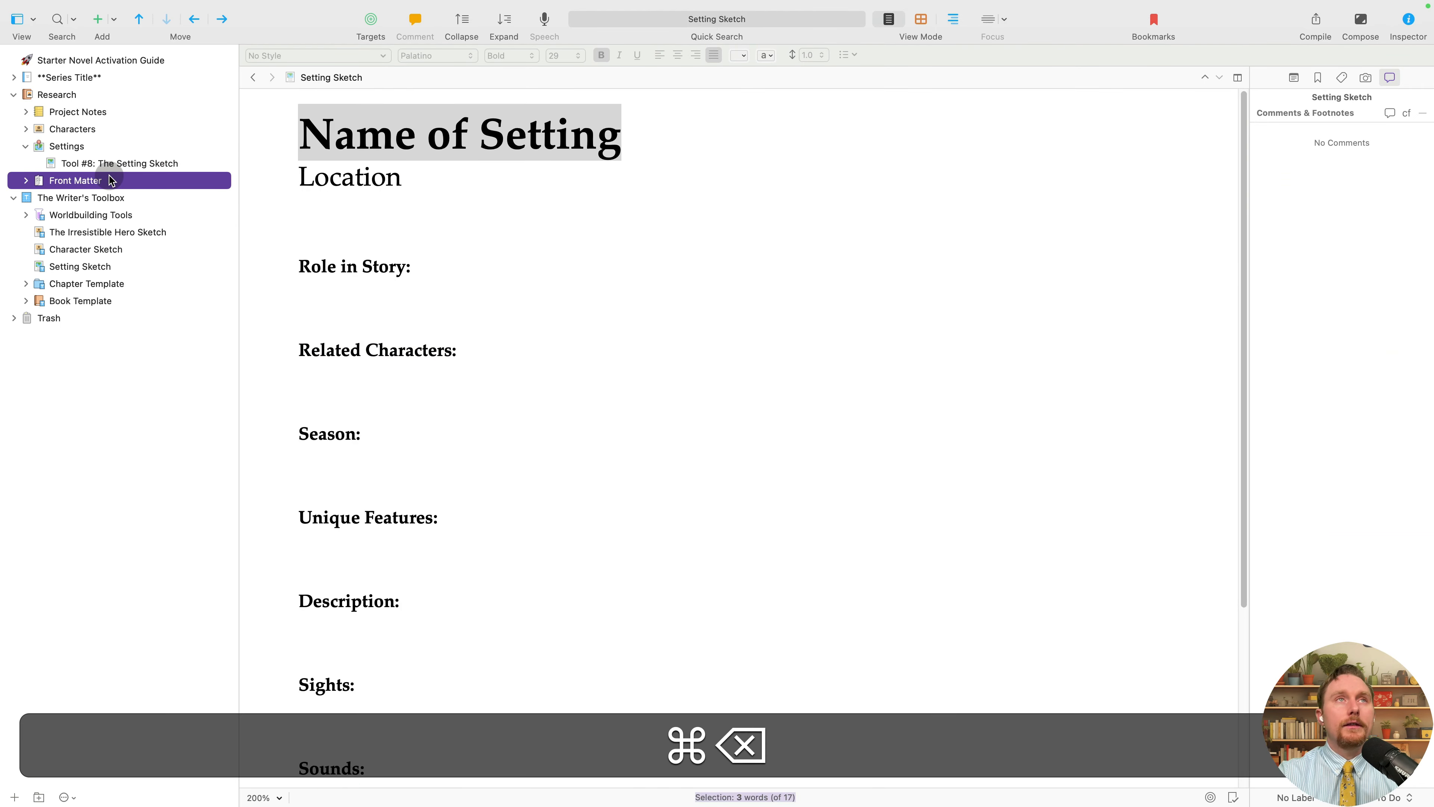
# Duplicate the Tool #8: The Setting Sketch document in the Settings folder three times and reselect the original.
pyautogui.click(118, 163)
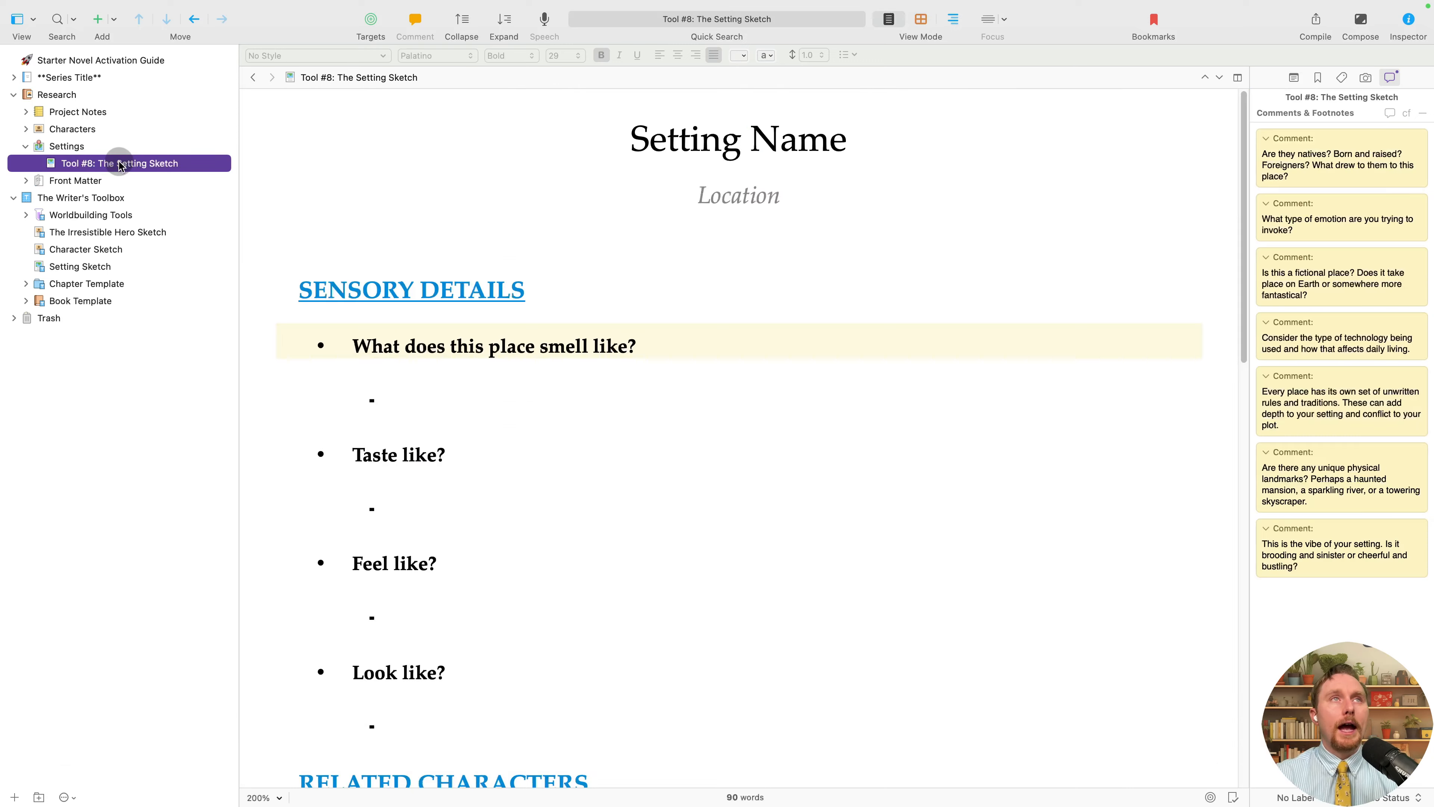
pyautogui.click(124, 25)
pyautogui.click(403, 156)
pyautogui.click(89, 166)
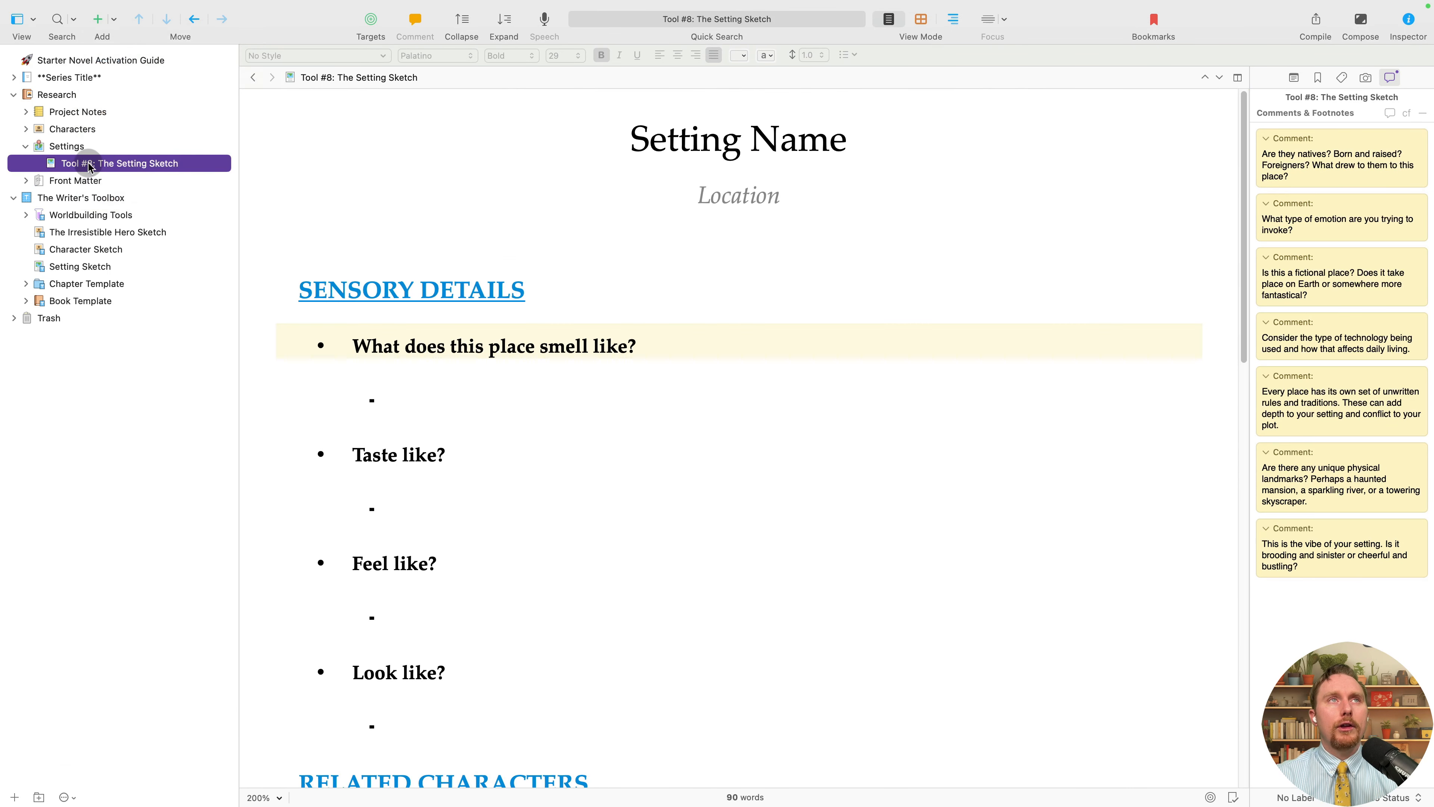
pyautogui.press('super+d')
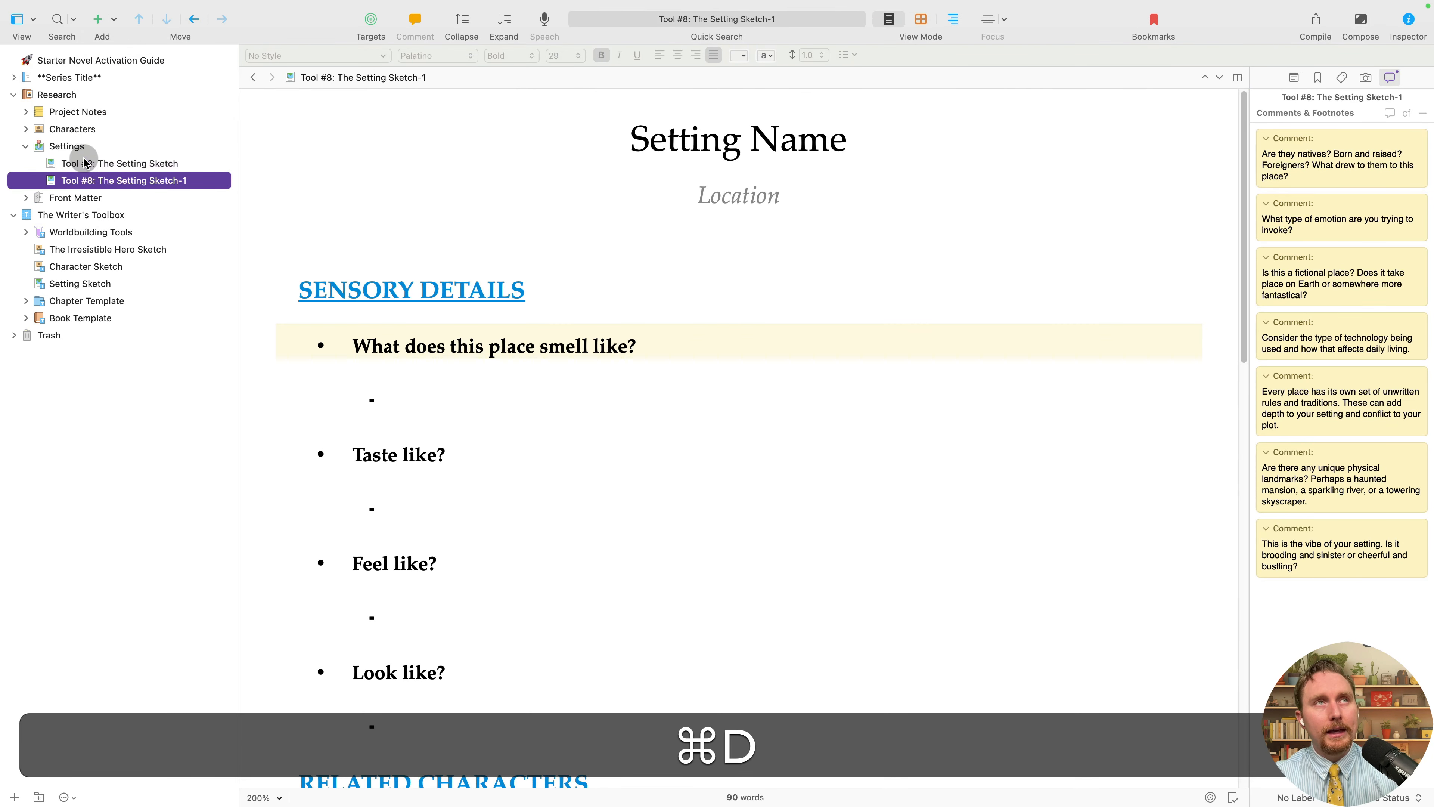
pyautogui.press('super+d')
pyautogui.press('super+d')
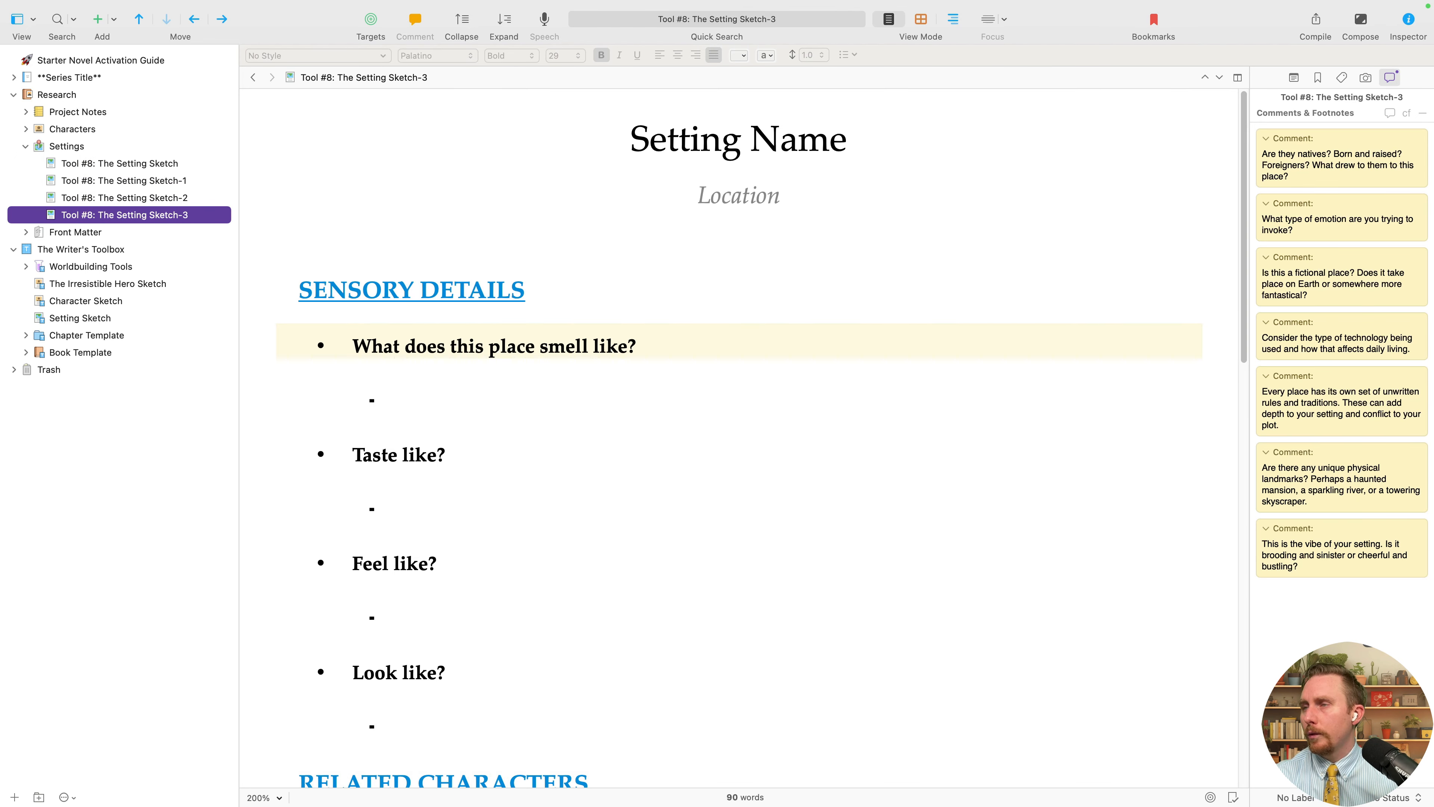
pyautogui.press('super+c')
pyautogui.click(150, 163)
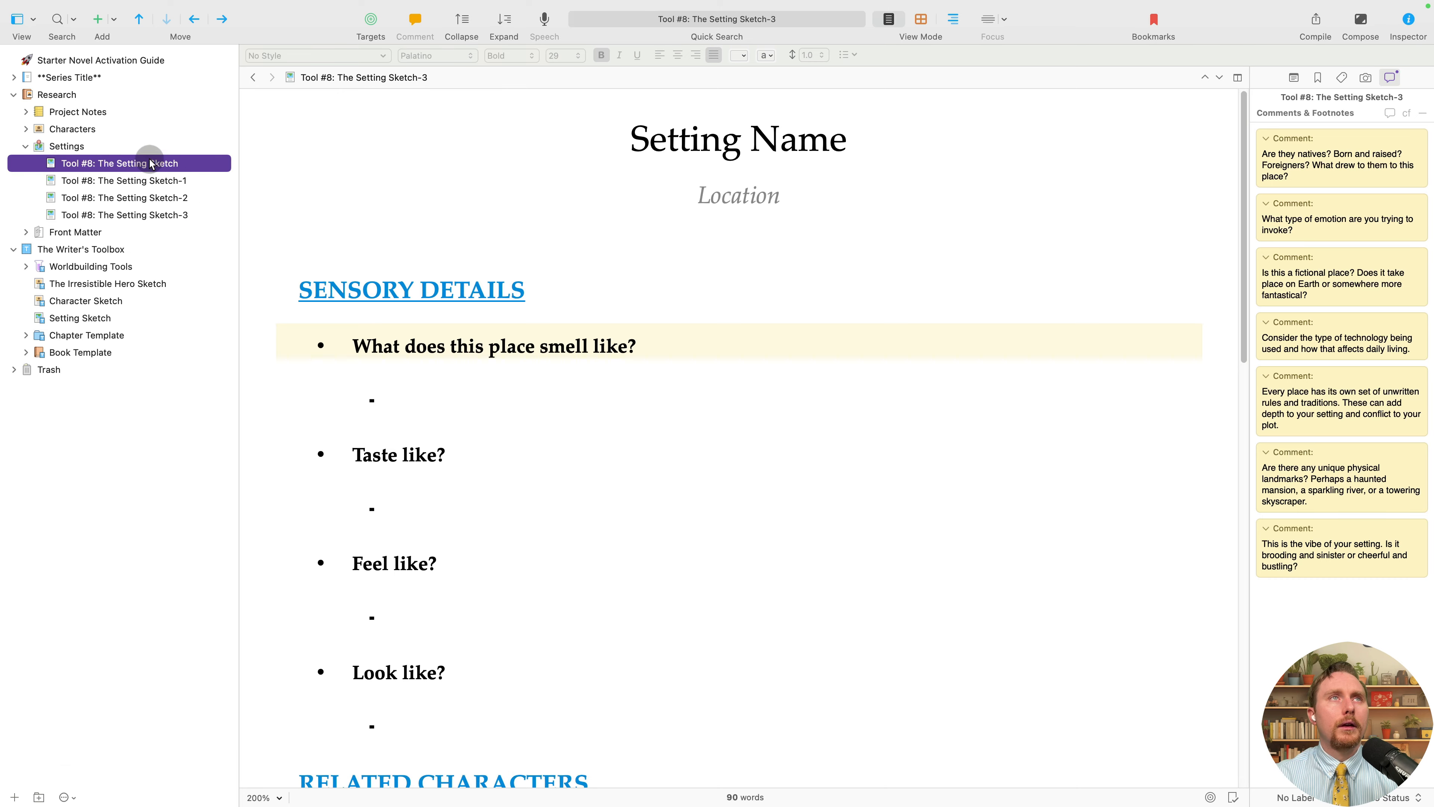
# Rename the original Tool #8 sheet in Settings as The Celestial Realm and its first copy as The Iron Dragon Inn.
pyautogui.press('super+v')
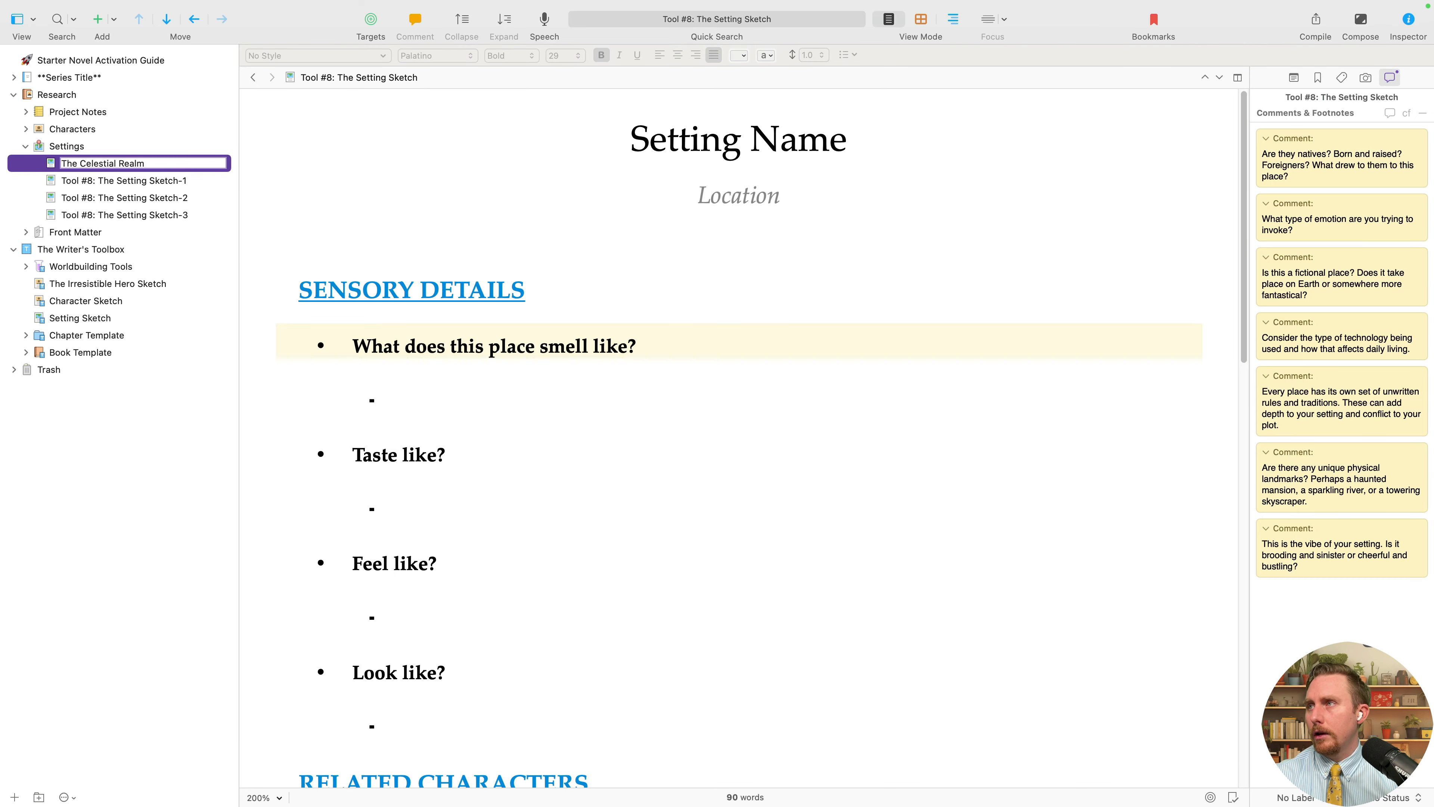
pyautogui.press('super+c')
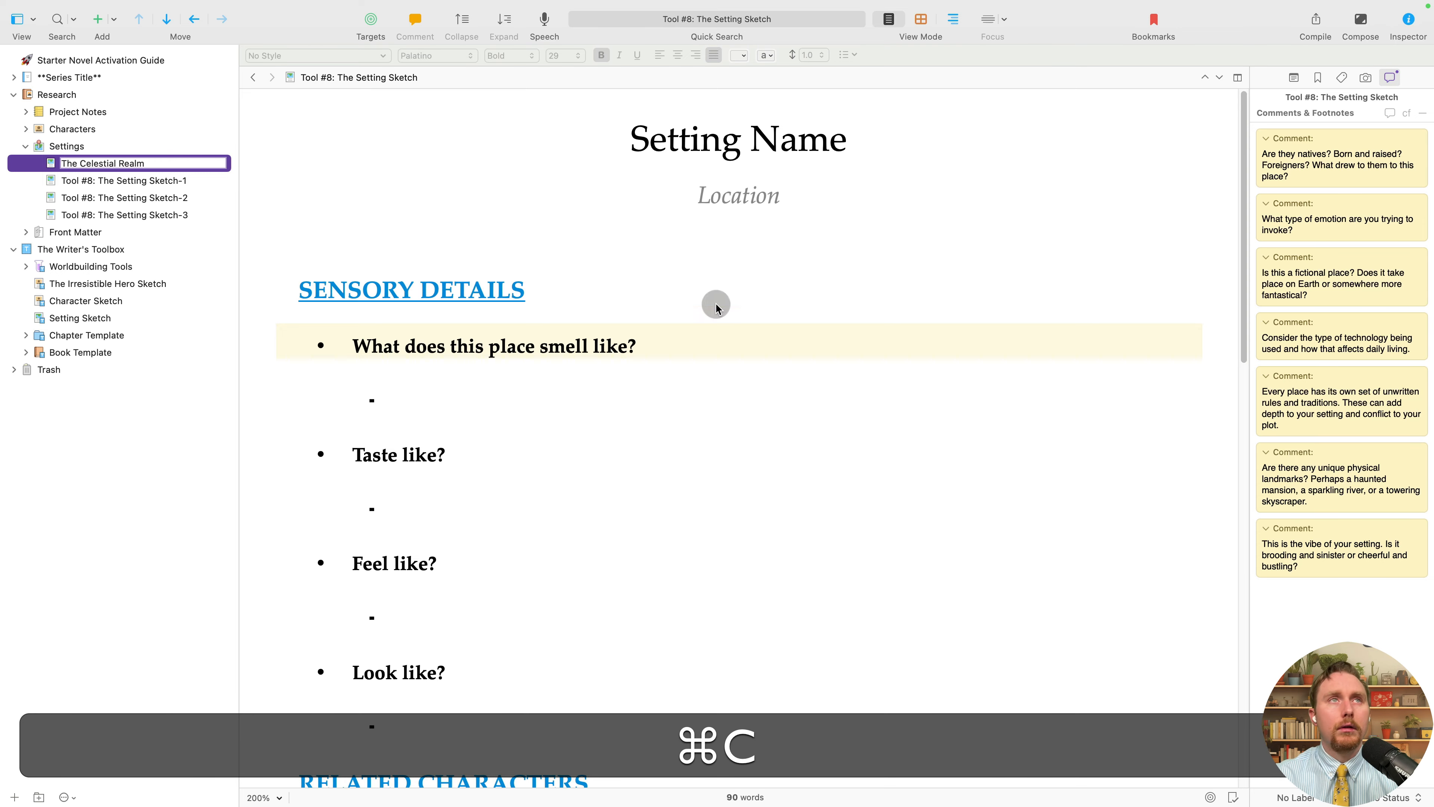
pyautogui.click(188, 181)
pyautogui.press('Return')
pyautogui.press('super+v')
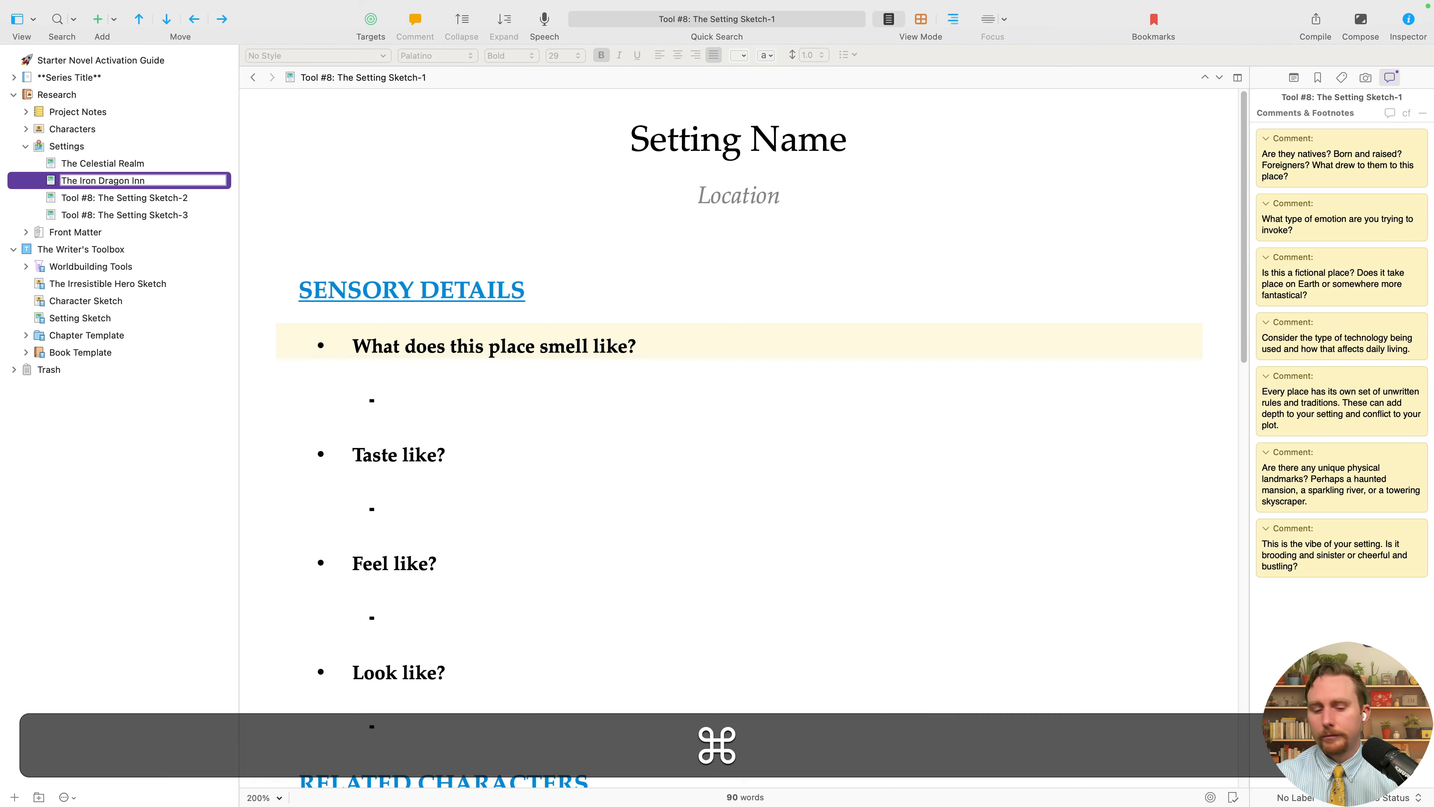
# Rename the second Tool #8 copy in Settings as The Cursed Forest and the third as A sinister world.
pyautogui.press('super+c')
pyautogui.click(161, 199)
pyautogui.press('Return')
pyautogui.press('super+v')
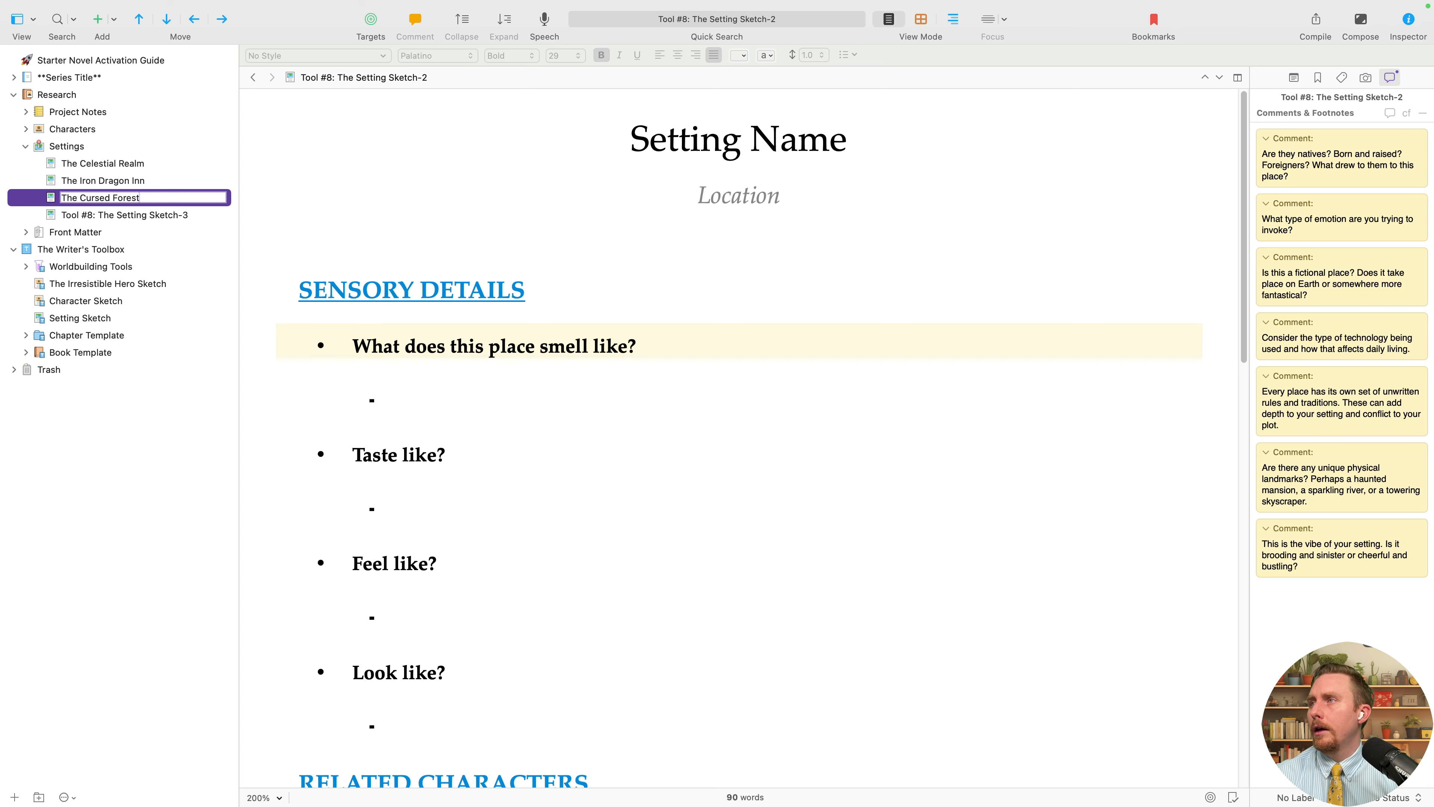
pyautogui.press('super+c')
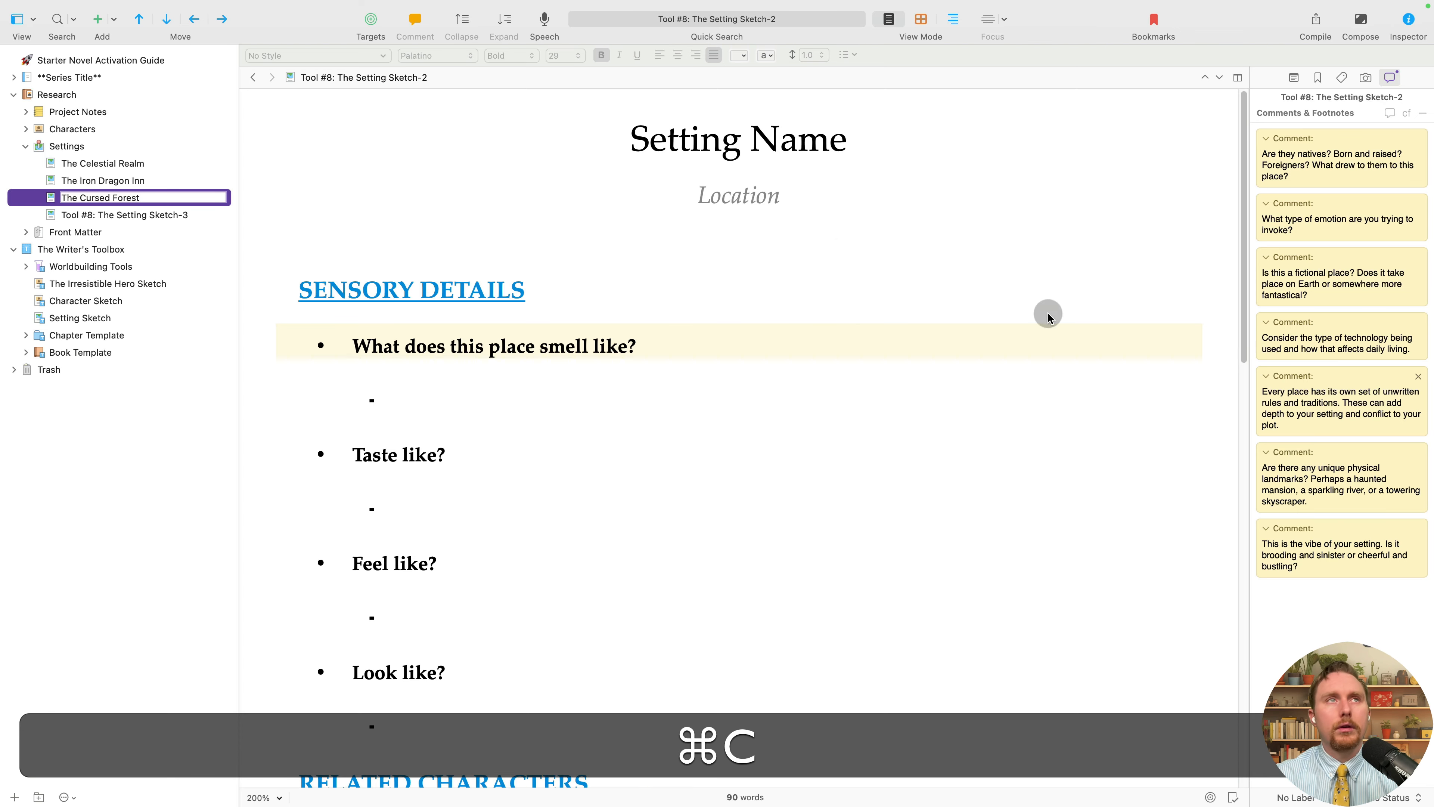
pyautogui.click(159, 214)
pyautogui.press('Return')
pyautogui.press('super+v')
pyautogui.press('Return')
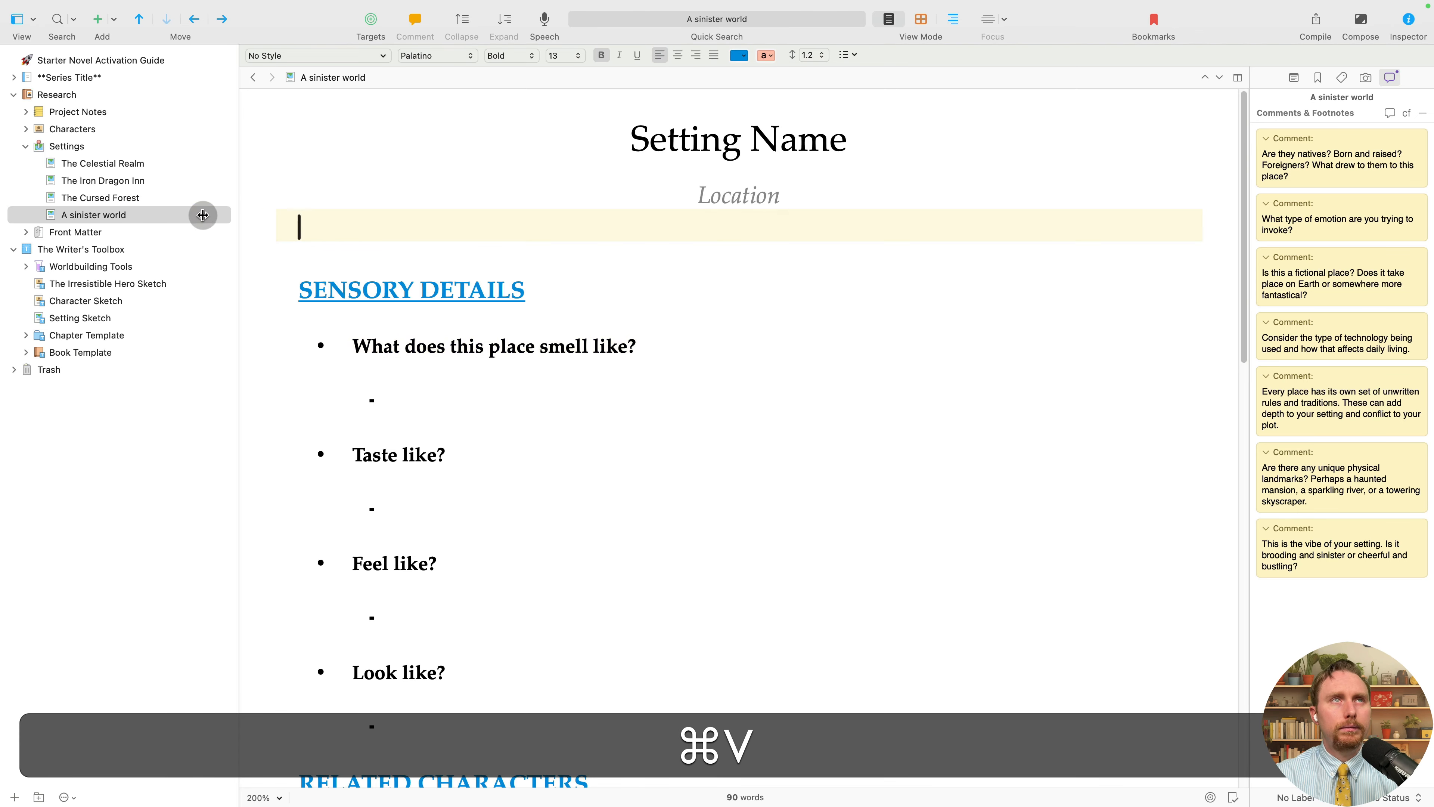
# Replace the Setting Name heading in The Celestial Realm sketch with its document title.
pyautogui.click(91, 163)
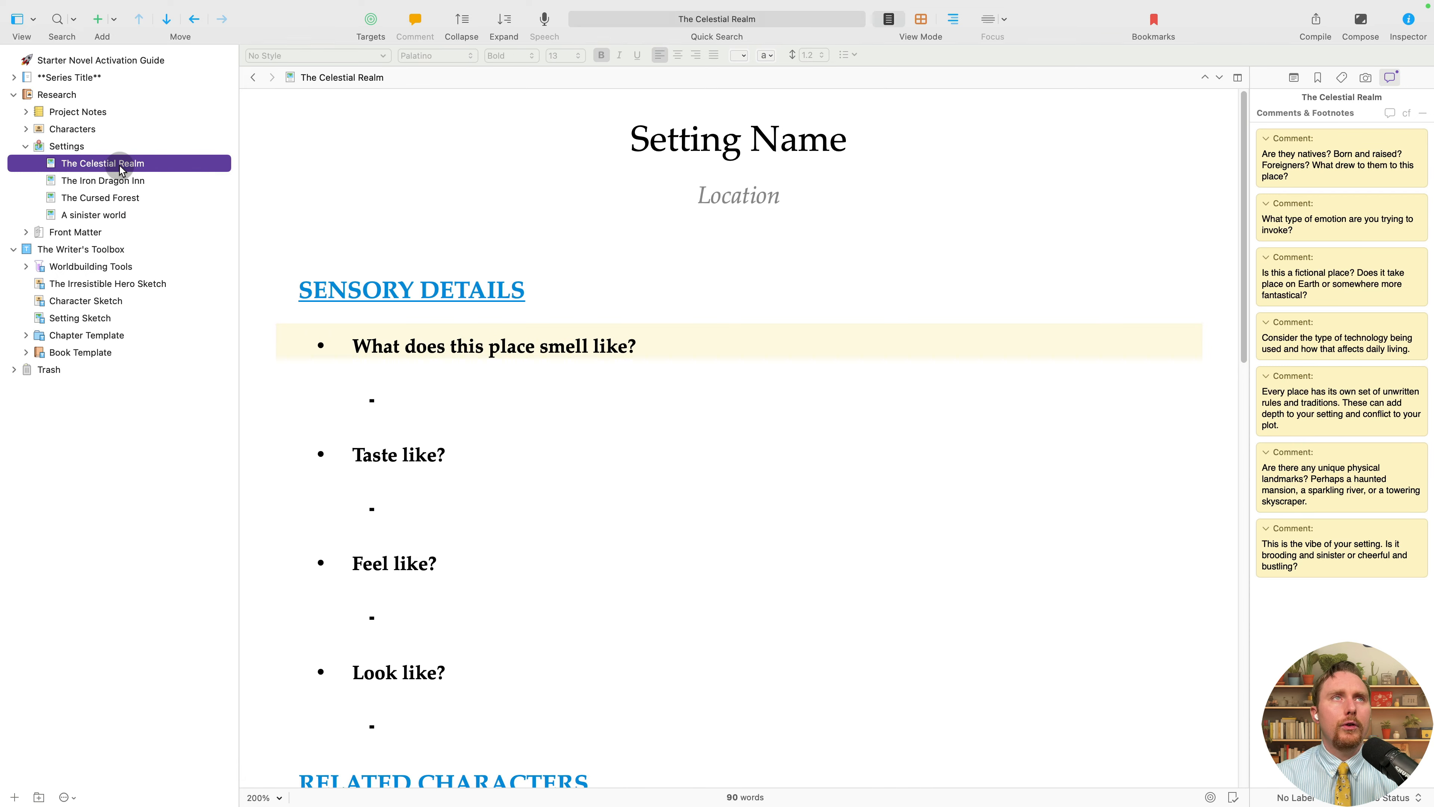
pyautogui.press('Return')
pyautogui.press('super+c')
pyautogui.tripleClick(778, 141)
pyautogui.press('super+v')
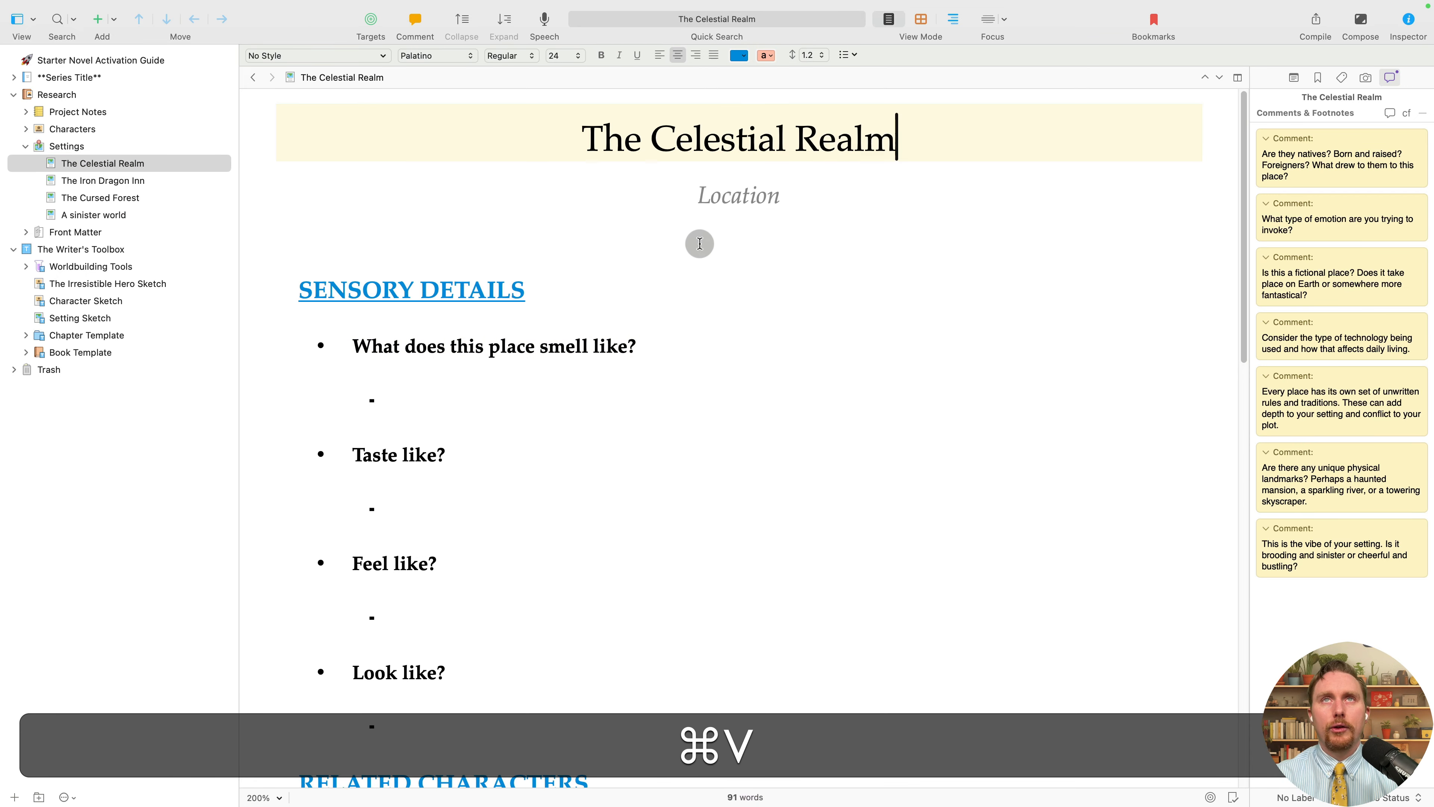
pyautogui.moveTo(785, 197); pyautogui.dragTo(689, 188)
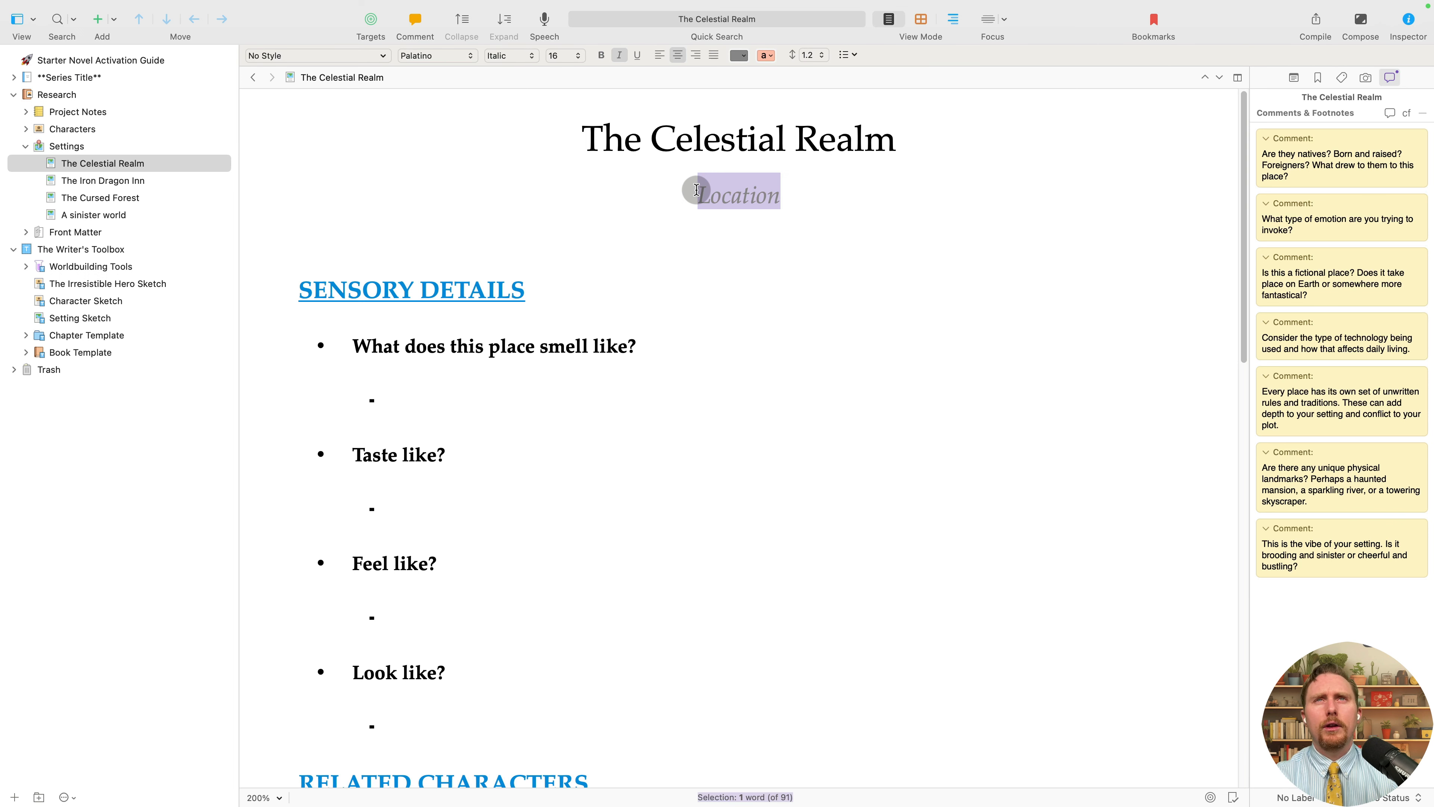
pyautogui.click(827, 226)
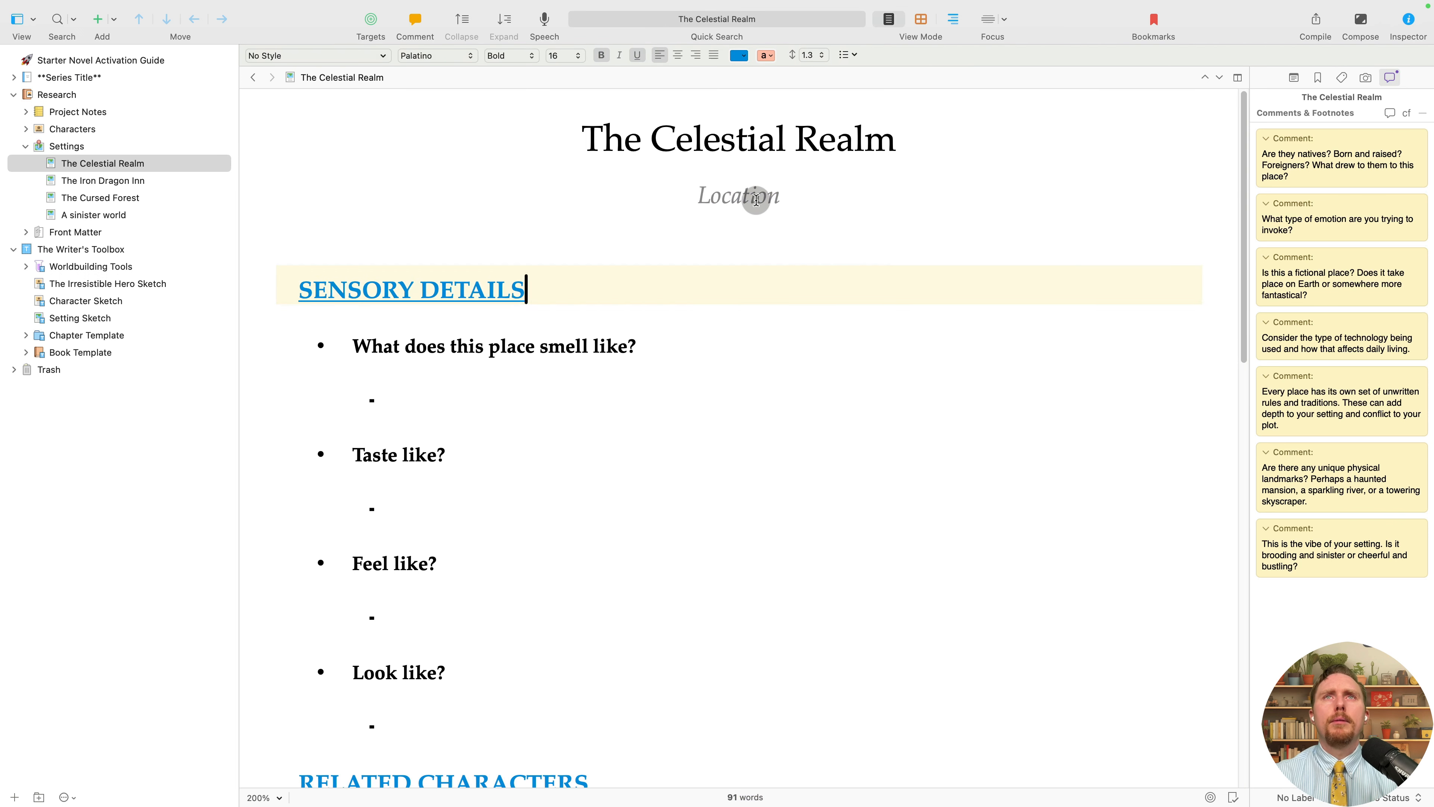
pyautogui.doubleClick(758, 197)
pyautogui.click(556, 286)
pyautogui.click(448, 399)
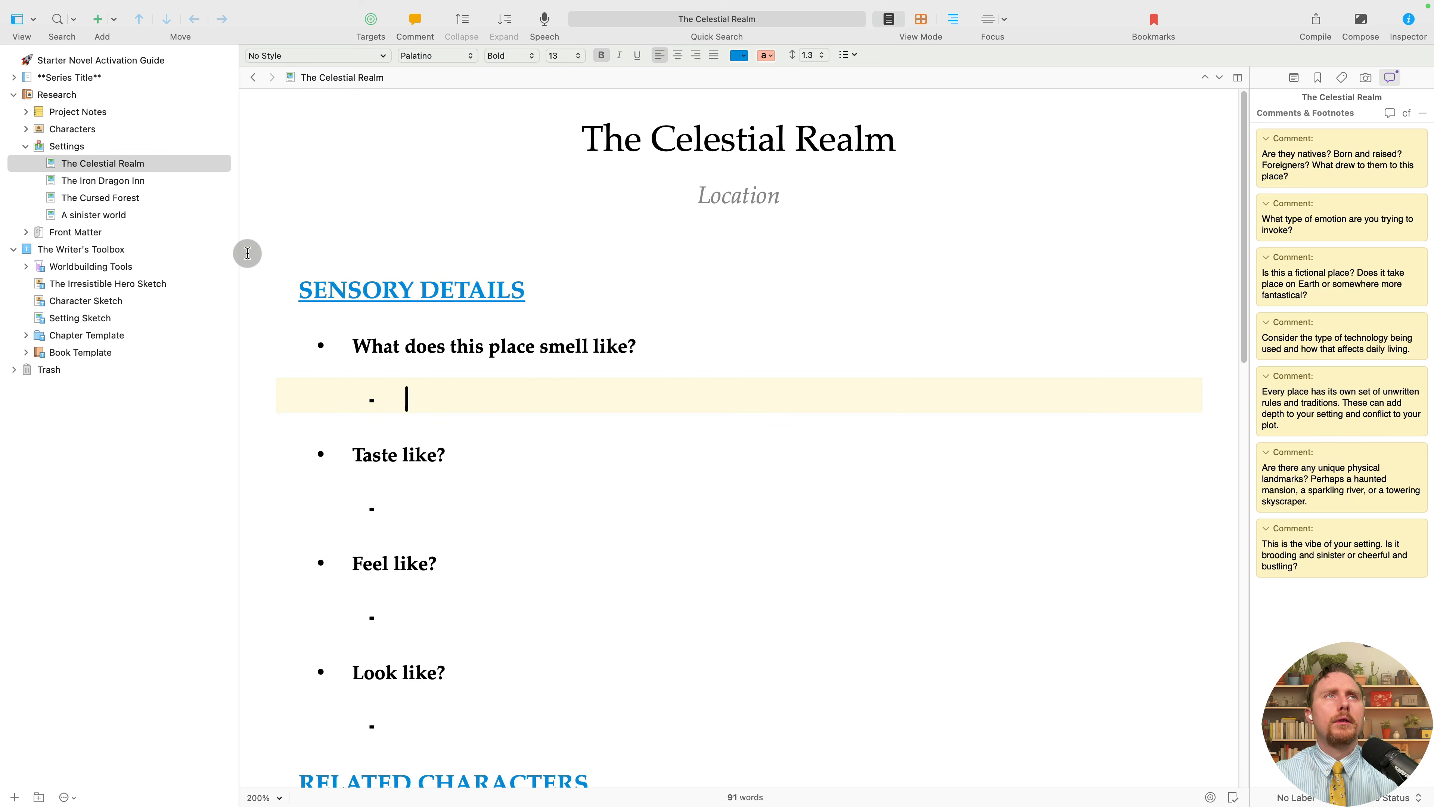
# Copy The Iron Dragon Inn's document title over the Setting Name heading in that sketch.
pyautogui.click(141, 181)
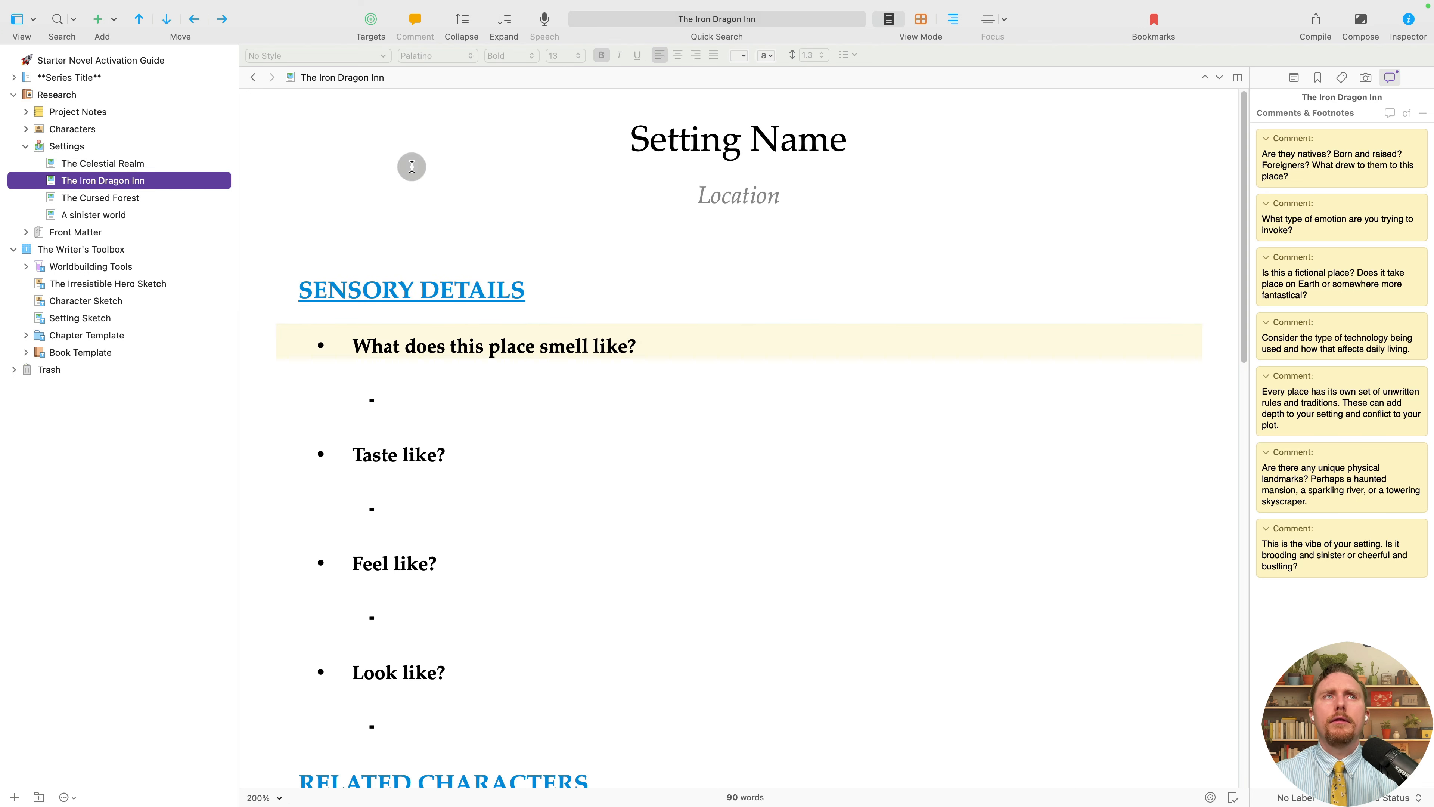
pyautogui.click(170, 177)
pyautogui.press('super+c')
pyautogui.click(709, 153)
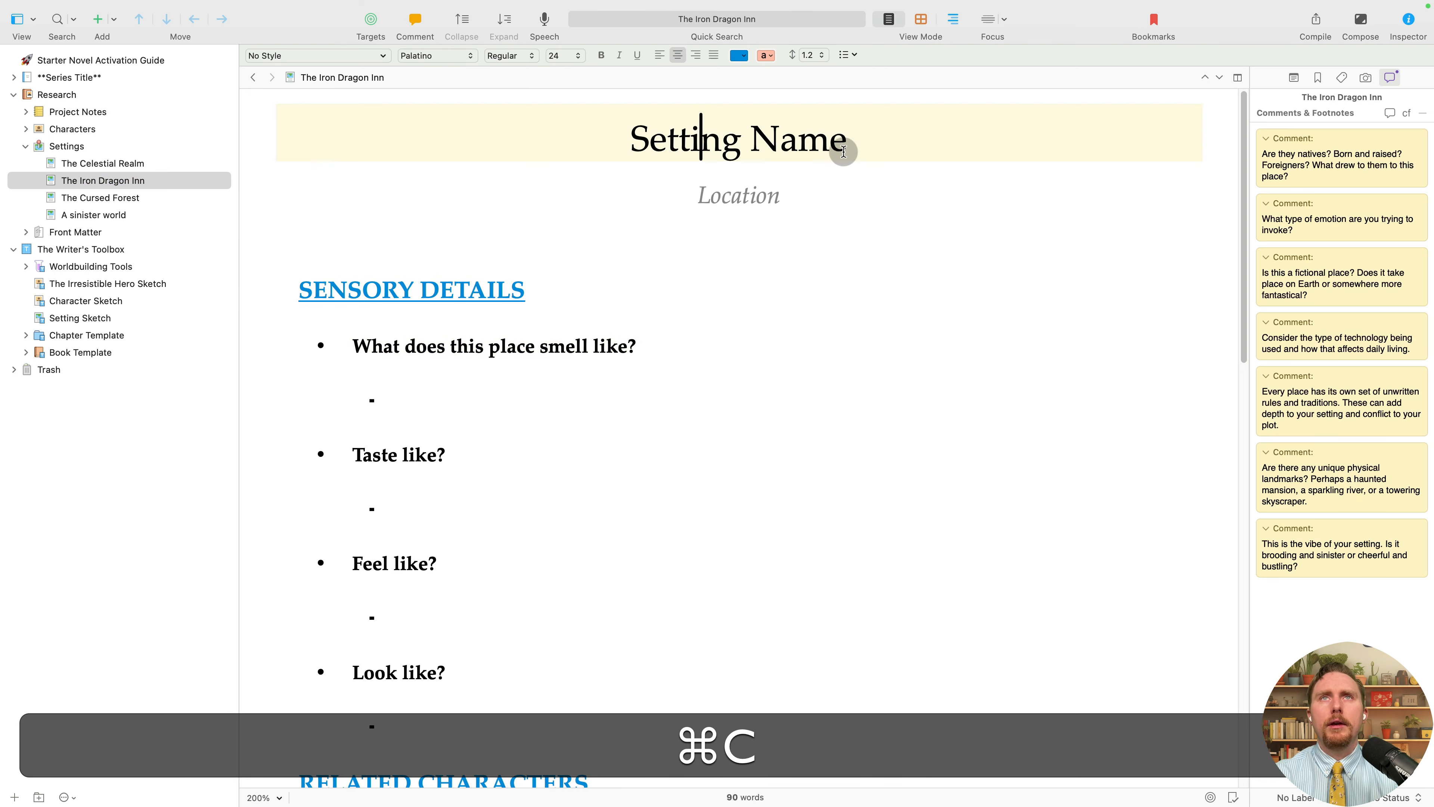
pyautogui.moveTo(844, 151); pyautogui.dragTo(621, 144)
pyautogui.press('super+v')
# Open The Cursed Forest sketch and replace its Setting Name heading with the document title.
pyautogui.click(148, 201)
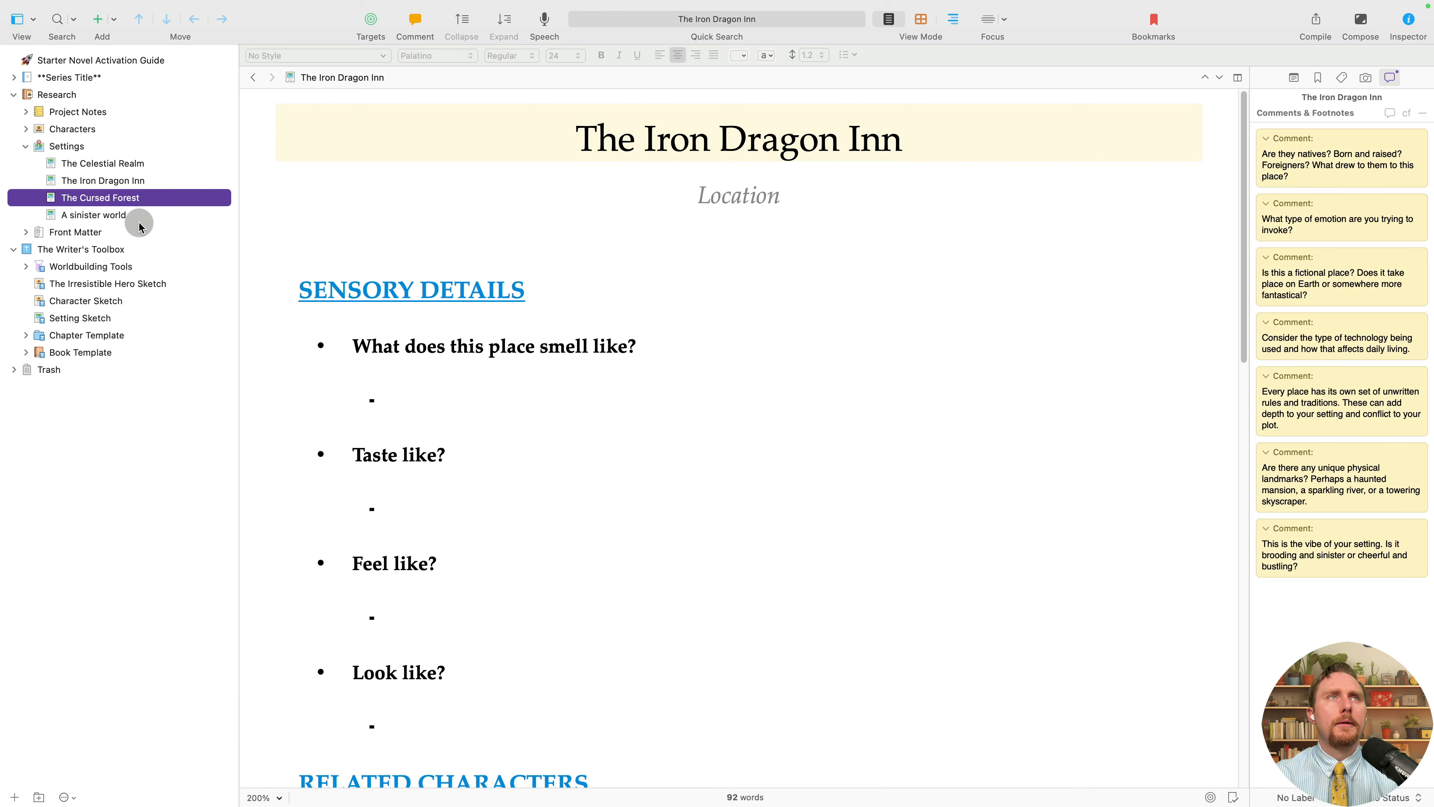
pyautogui.click(832, 153)
pyautogui.click(186, 199)
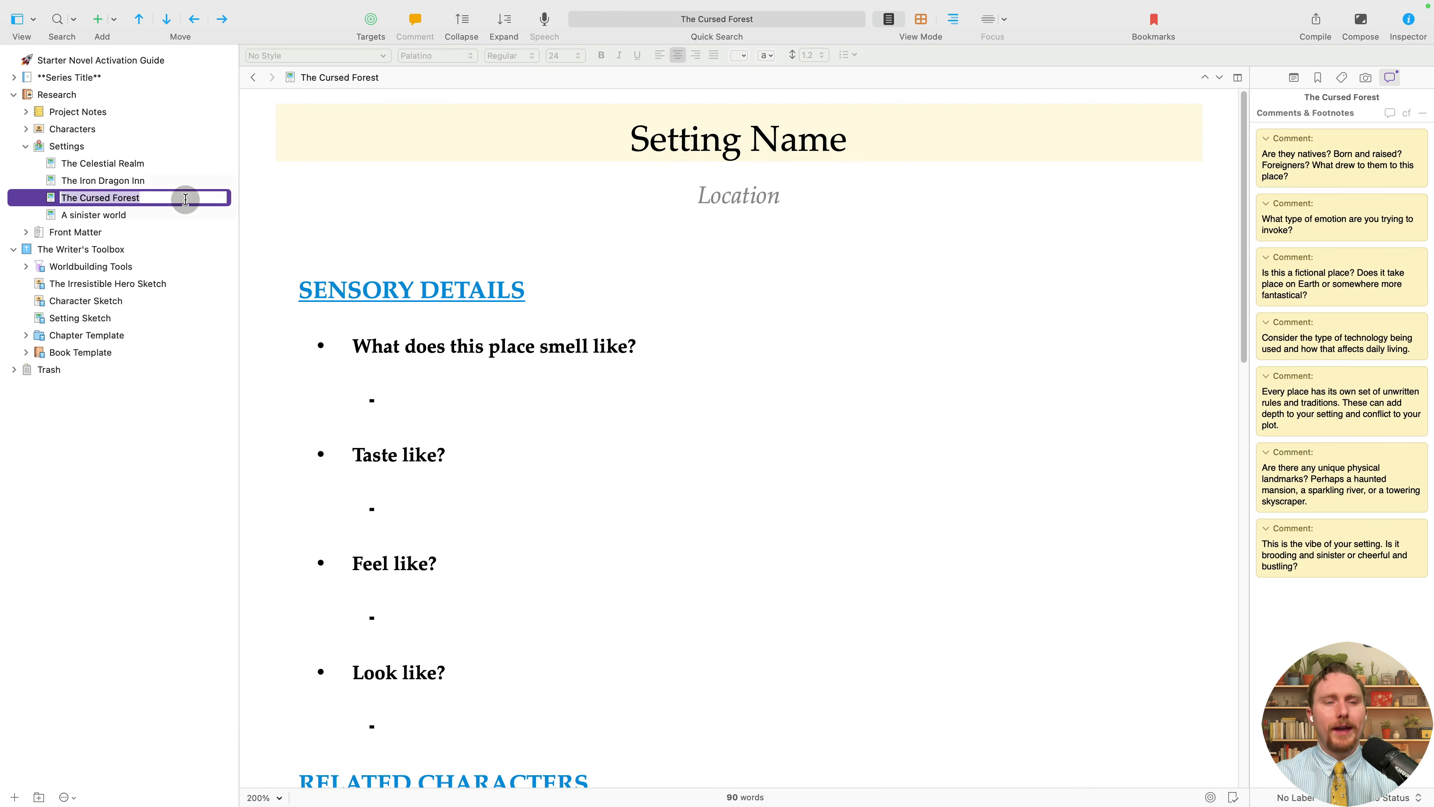
pyautogui.press('super+c')
pyautogui.click(788, 158)
pyautogui.moveTo(863, 151); pyautogui.dragTo(638, 139)
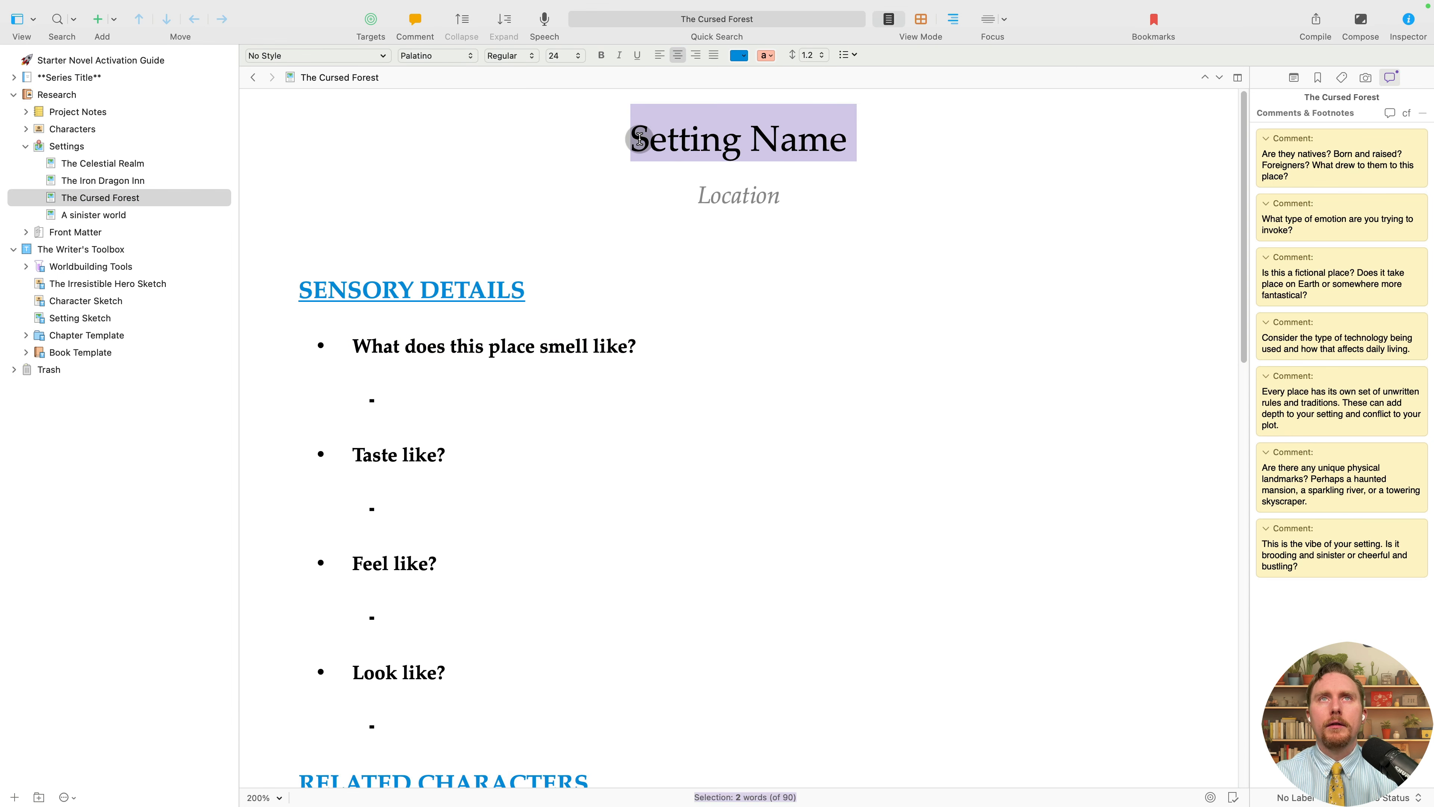
pyautogui.press('super+v')
pyautogui.click(782, 198)
pyautogui.moveTo(782, 197); pyautogui.dragTo(647, 196)
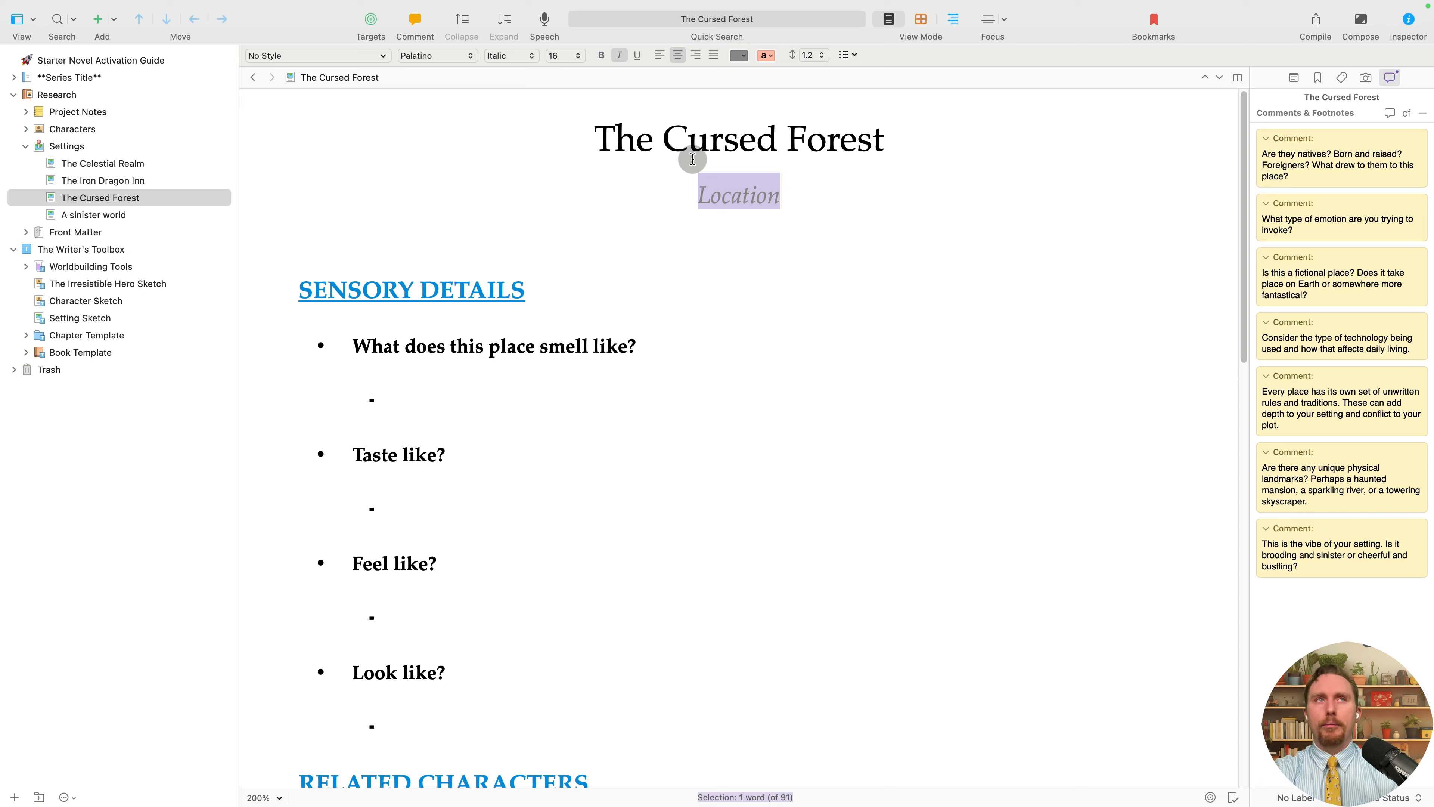
pyautogui.click(808, 173)
pyautogui.doubleClick(736, 193)
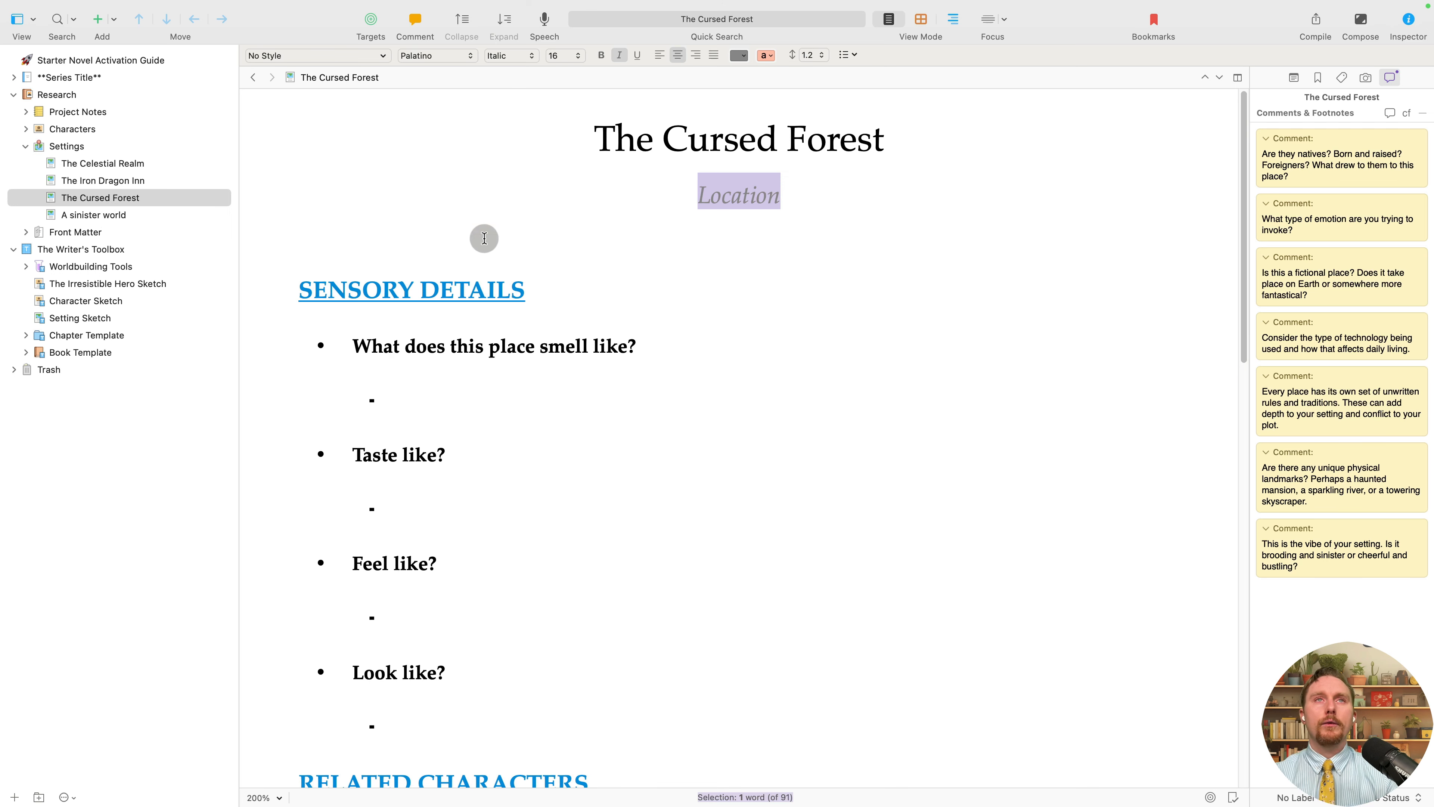
pyautogui.click(512, 305)
pyautogui.click(493, 398)
# Replace the Setting Name heading in the A sinister world sketch with "A Sinister world", capitalizing the S.
pyautogui.click(109, 215)
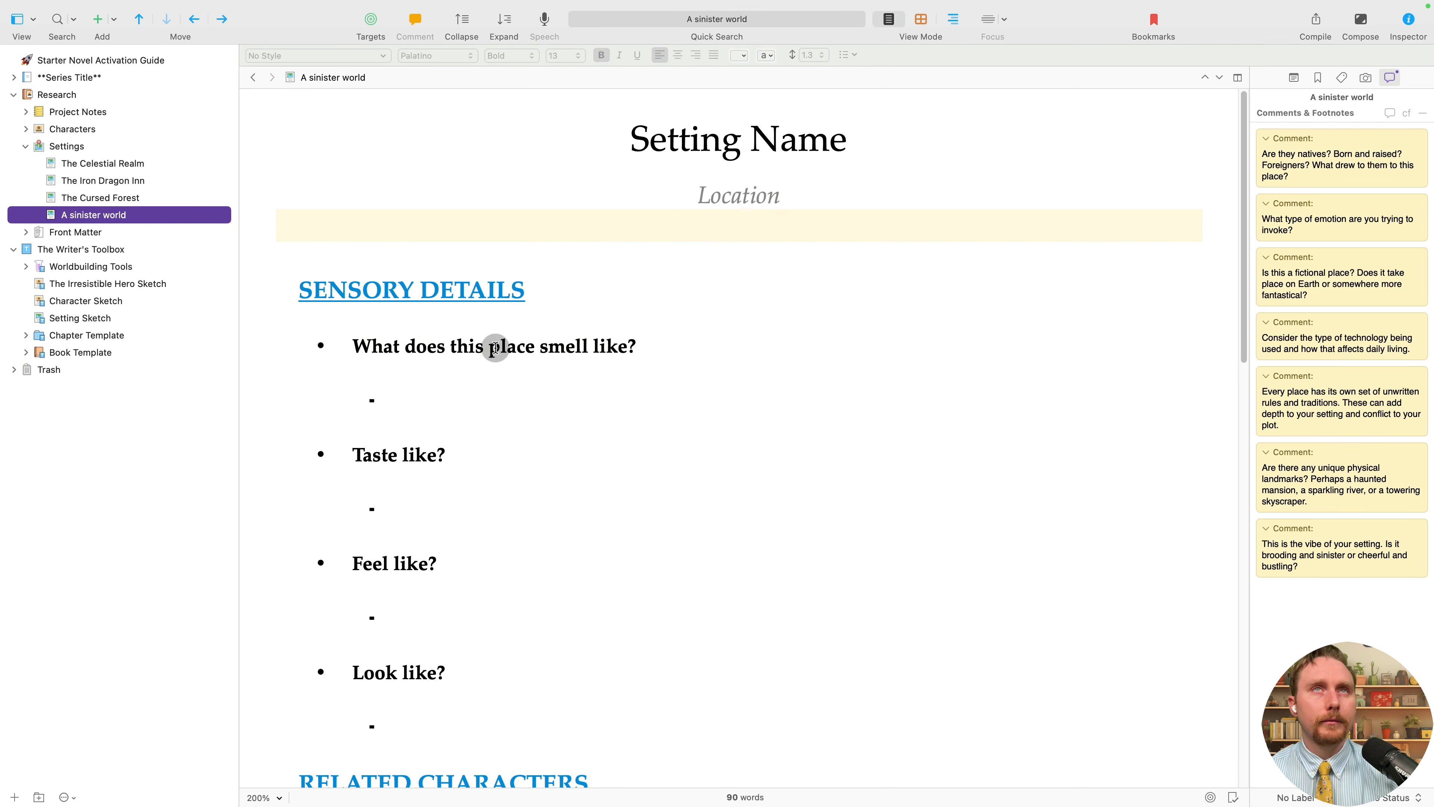
pyautogui.doubleClick(112, 217)
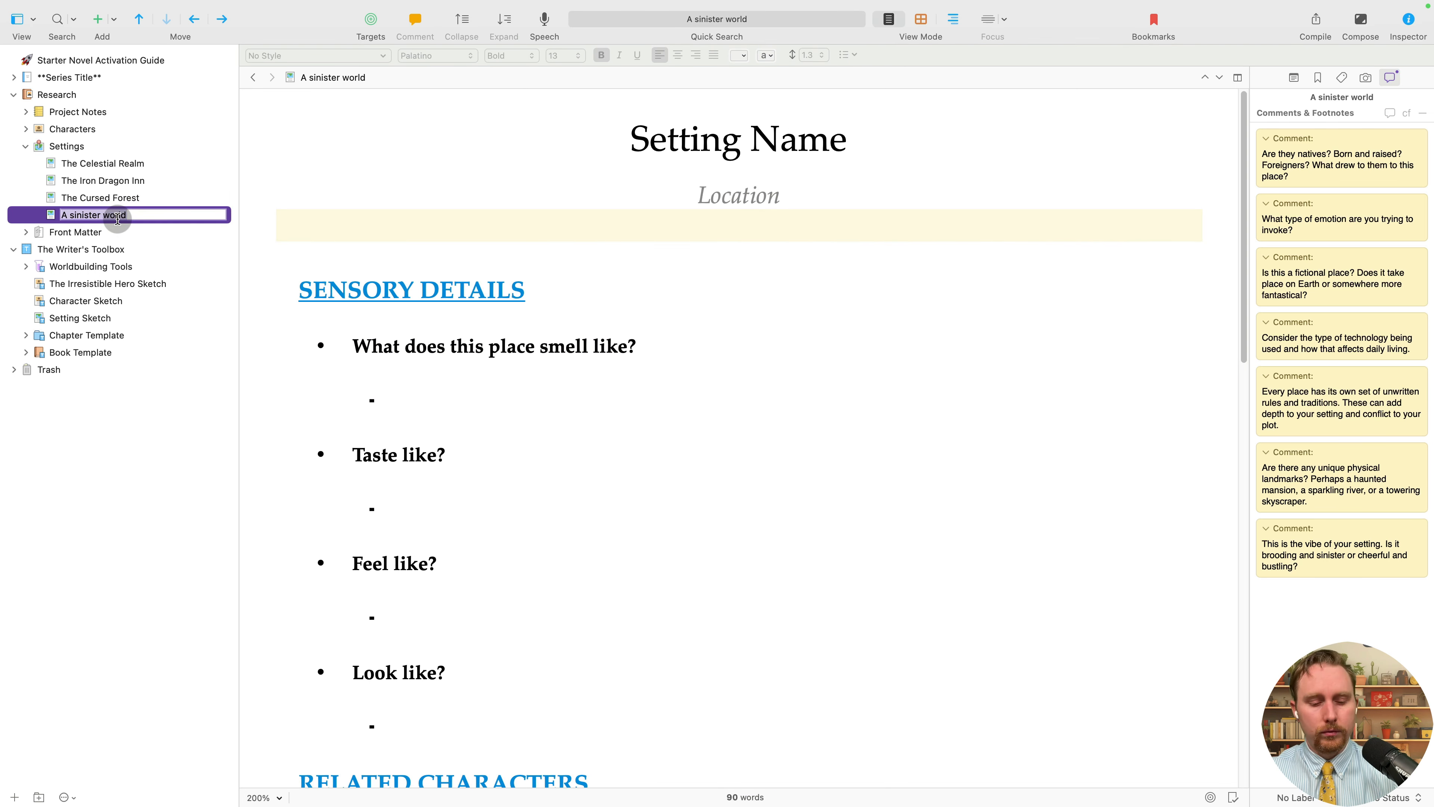
pyautogui.press('super+c')
pyautogui.doubleClick(738, 144)
pyautogui.moveTo(824, 141); pyautogui.dragTo(628, 149)
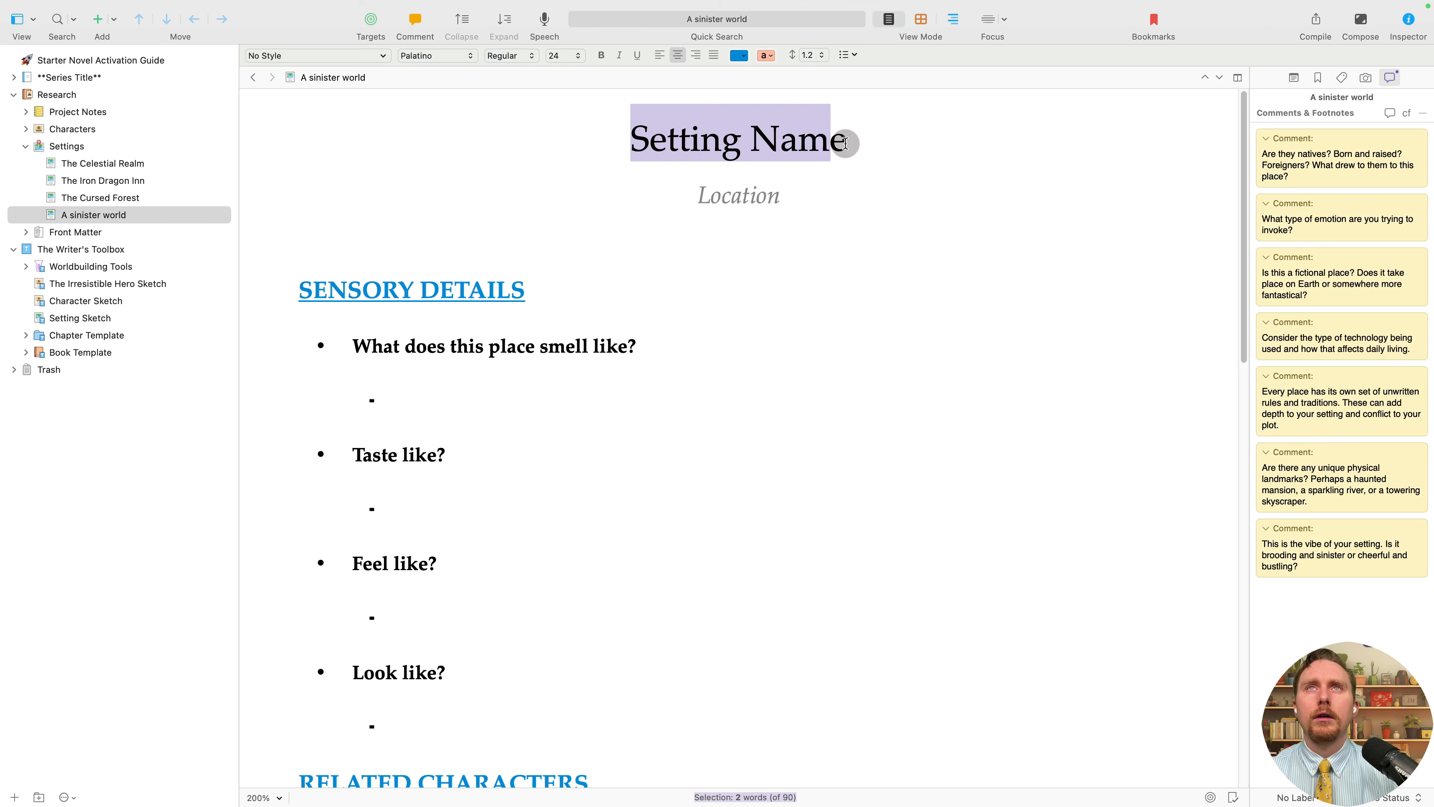
pyautogui.moveTo(852, 145); pyautogui.dragTo(628, 154)
pyautogui.press('super+v')
pyautogui.click(645, 131)
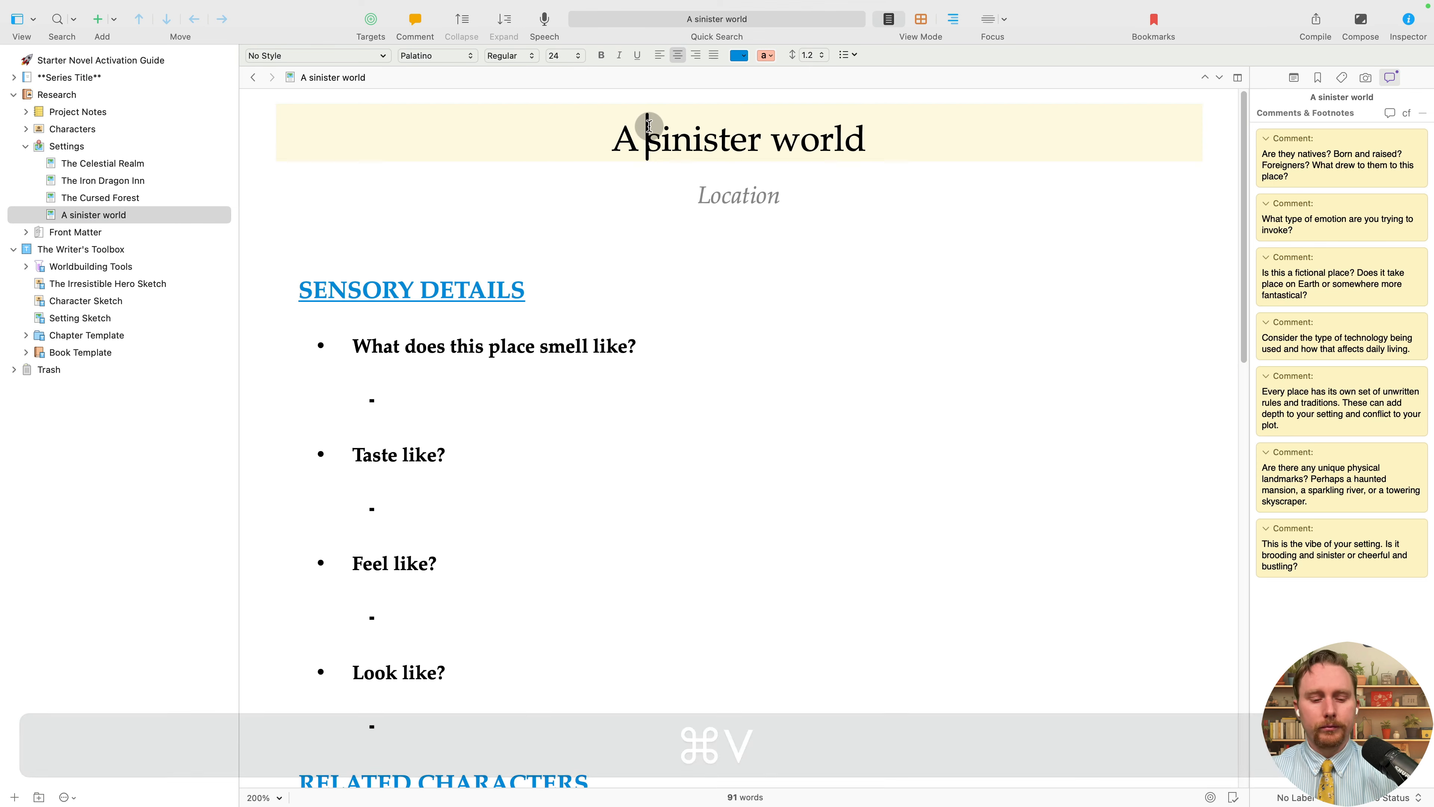
pyautogui.press('Delete')
pyautogui.write('S')
pyautogui.click(838, 339)
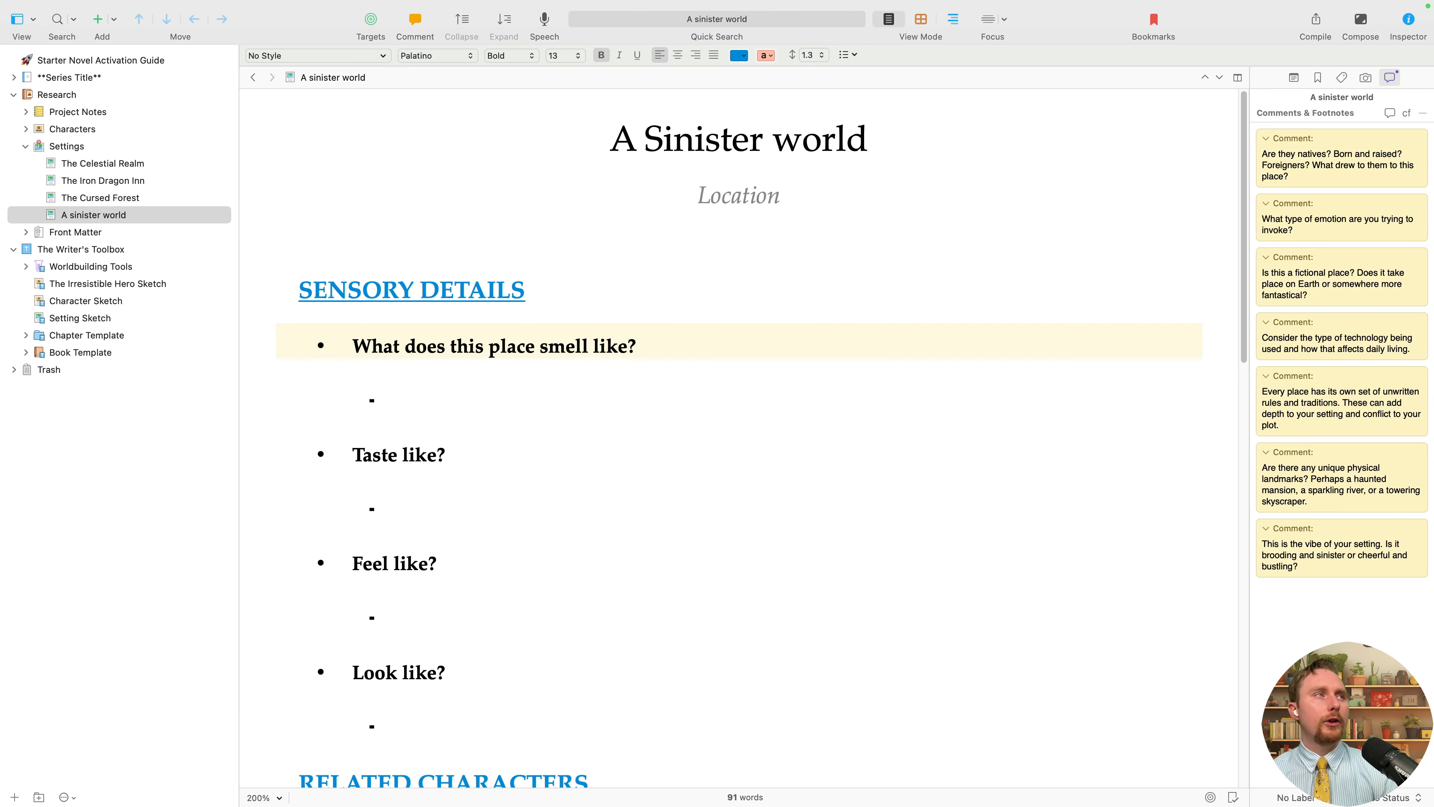
# Collapse the Settings folder and open Scene Template (Target 750) in the Chapter Template of Book 1's Act 1.
pyautogui.hotkey('ctrl', 'Up')
pyautogui.click(753, 60)
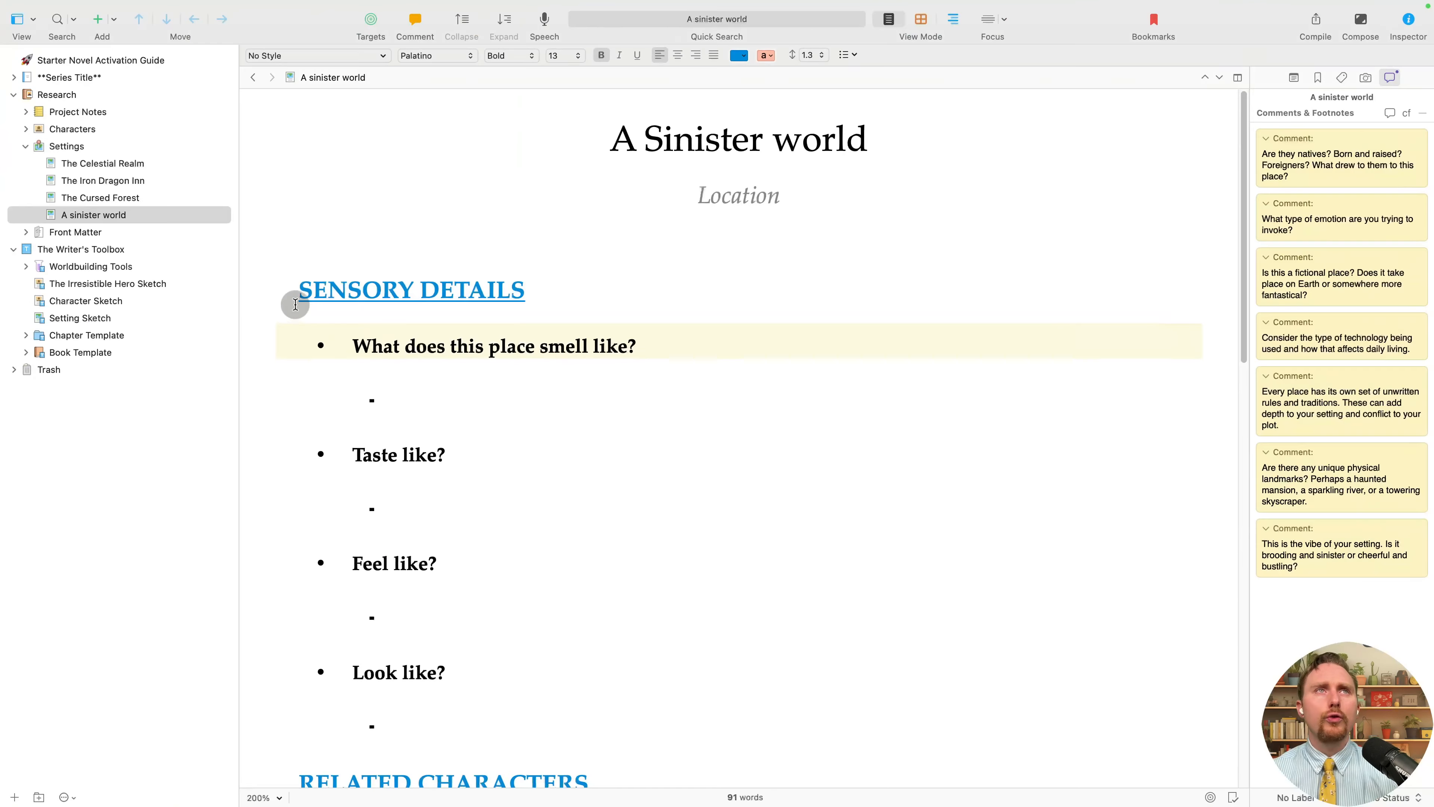
pyautogui.click(24, 147)
pyautogui.click(14, 78)
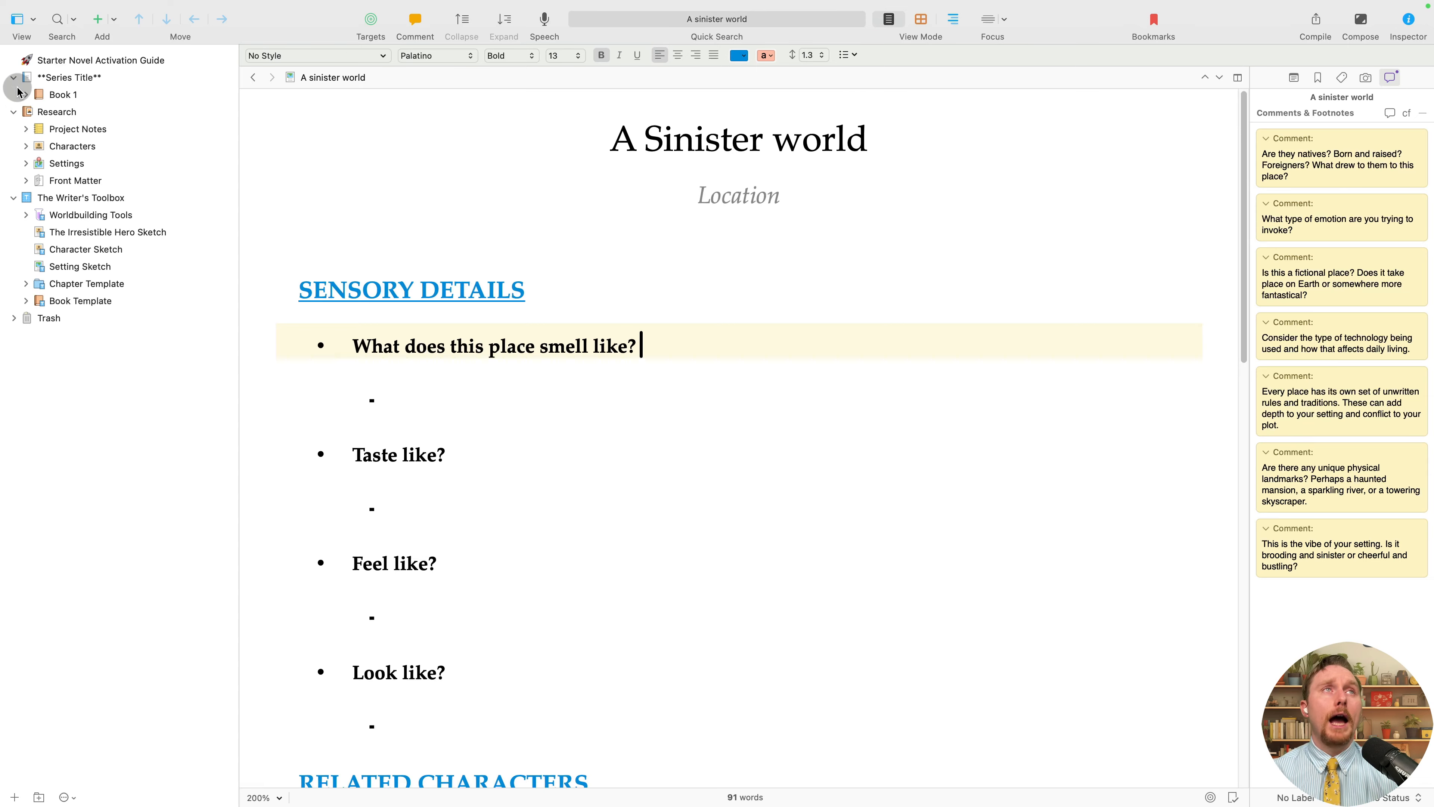
pyautogui.click(25, 95)
pyautogui.click(37, 111)
pyautogui.click(62, 128)
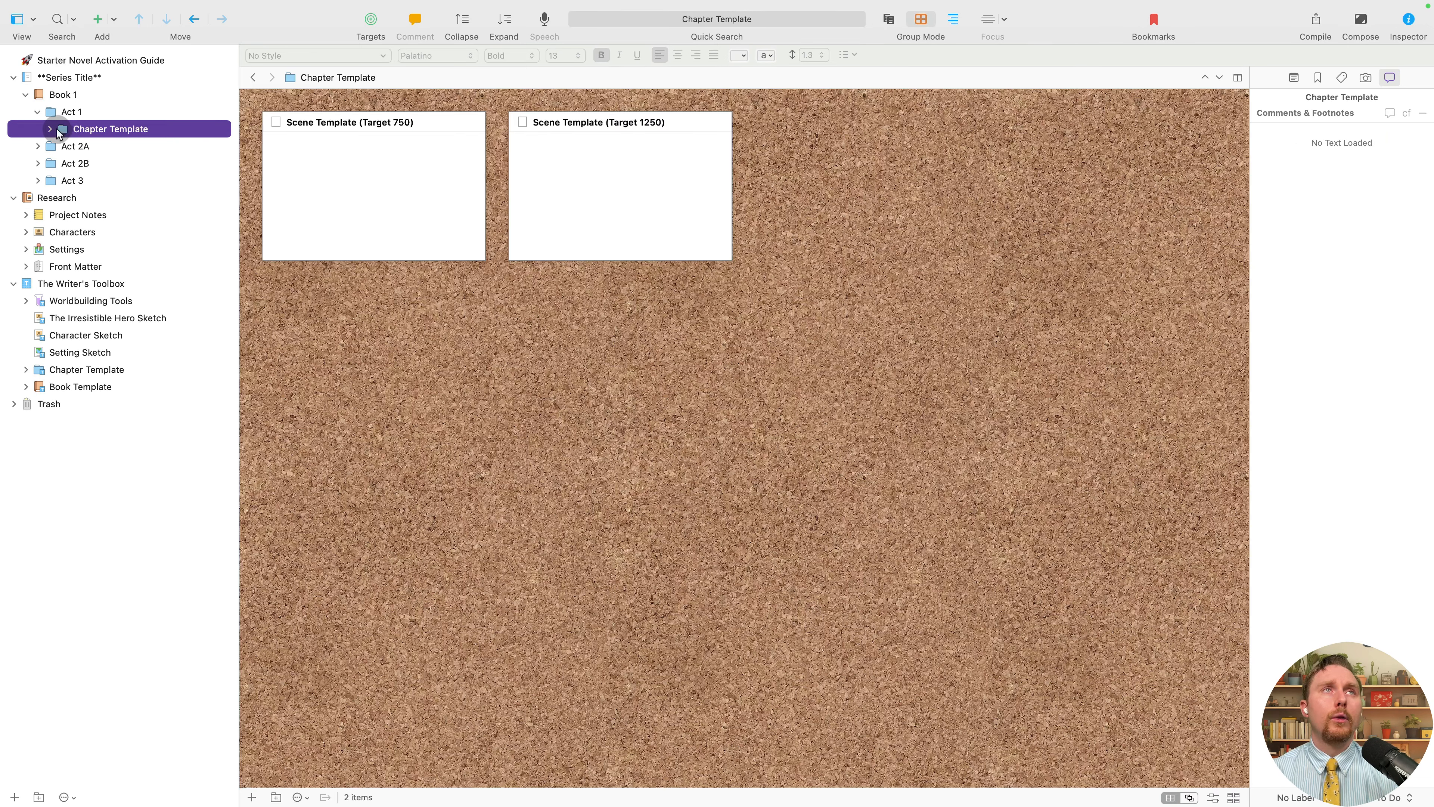
pyautogui.click(50, 129)
pyautogui.click(78, 145)
pyautogui.click(580, 244)
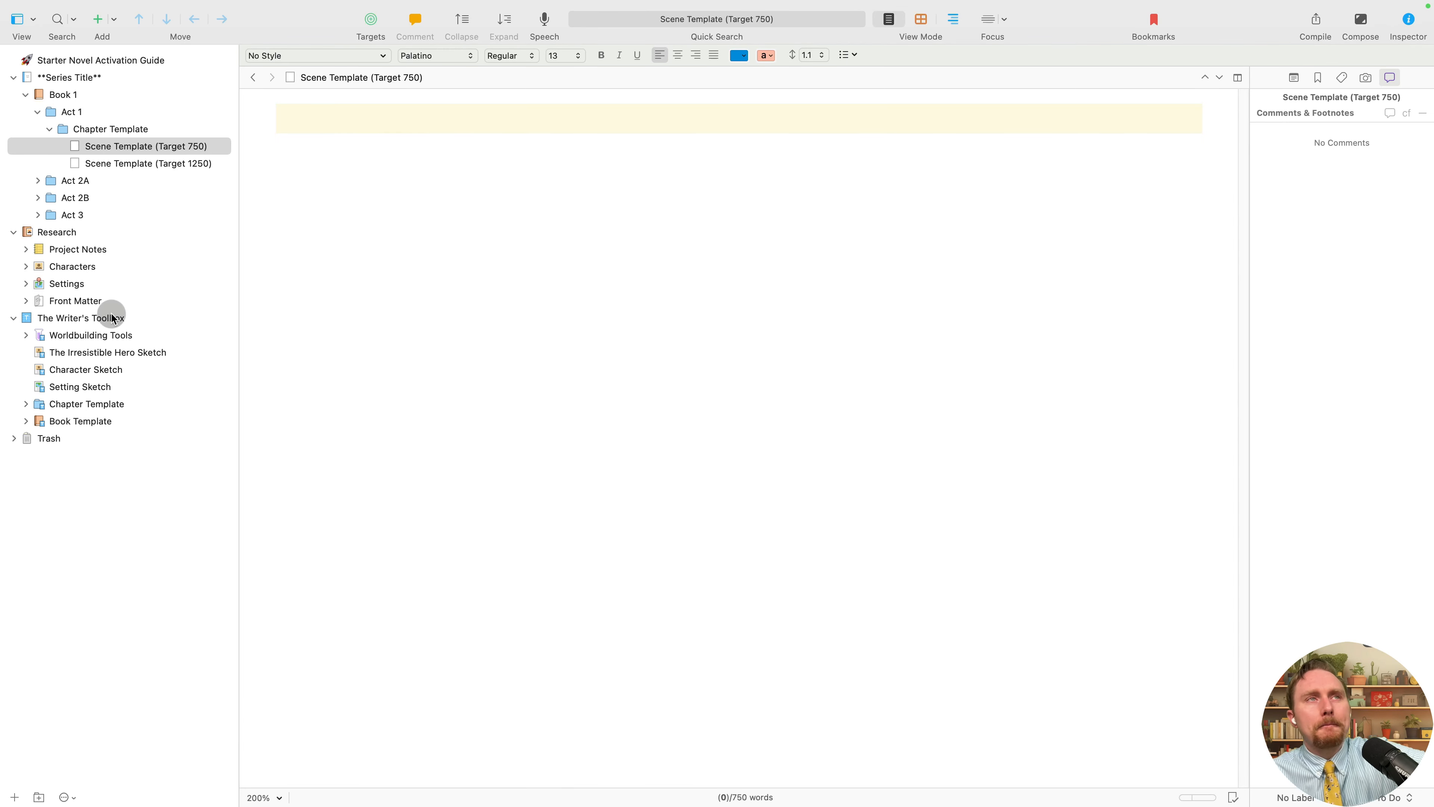
# Review the Tool #5 Define the culture(s) sheet in Worldbuilding Tools and the index cards of the Settings folder.
pyautogui.click(26, 335)
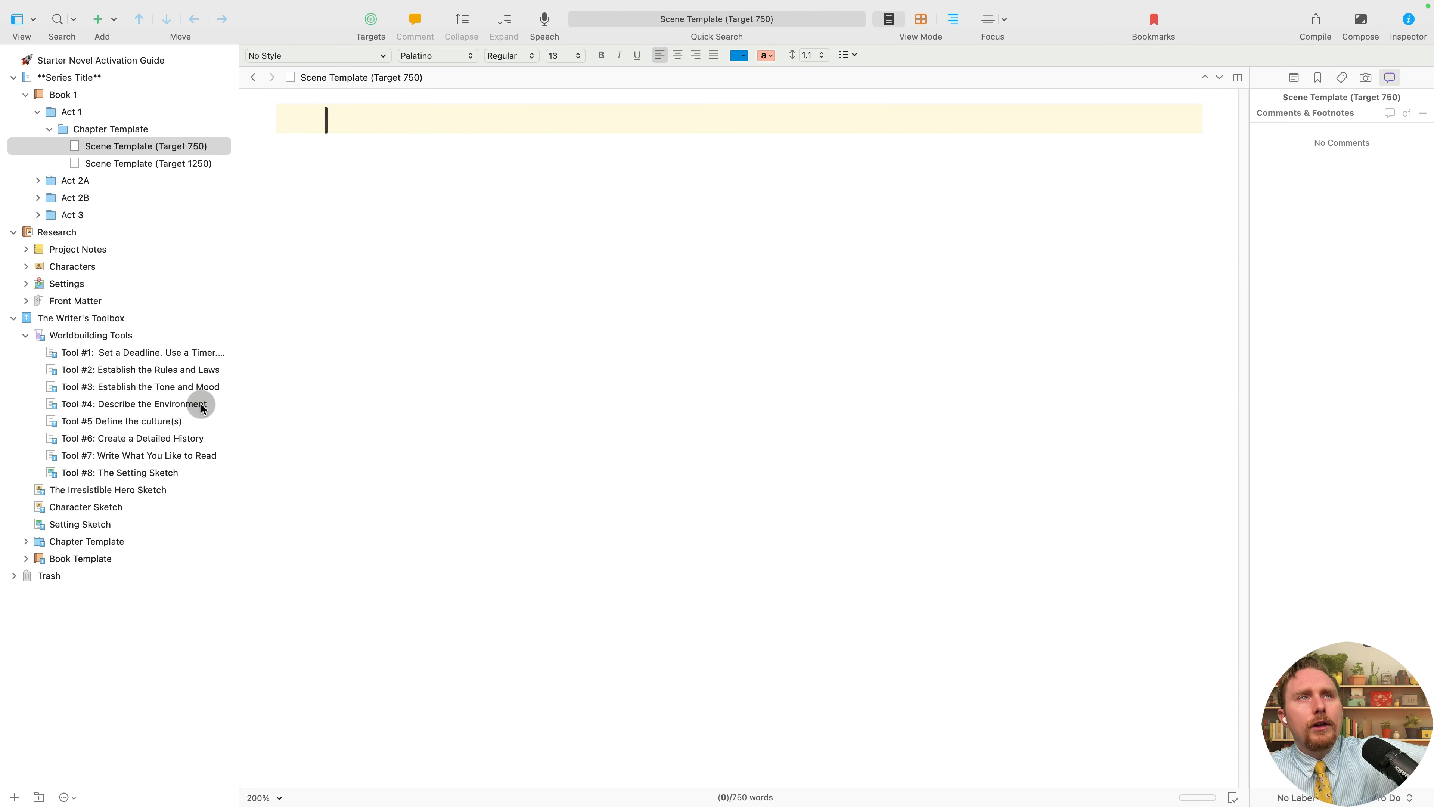
pyautogui.click(62, 423)
pyautogui.click(670, 182)
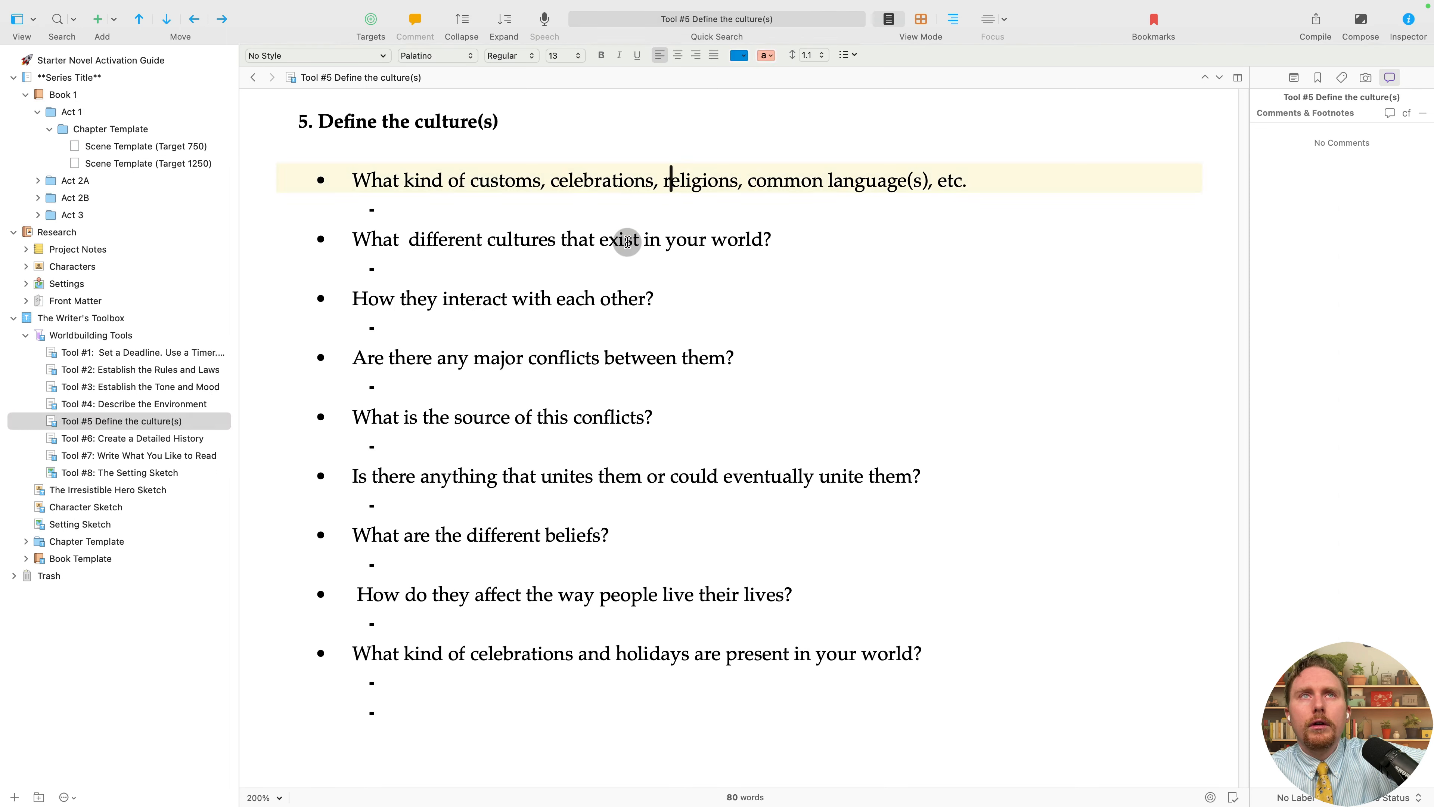
pyautogui.click(163, 421)
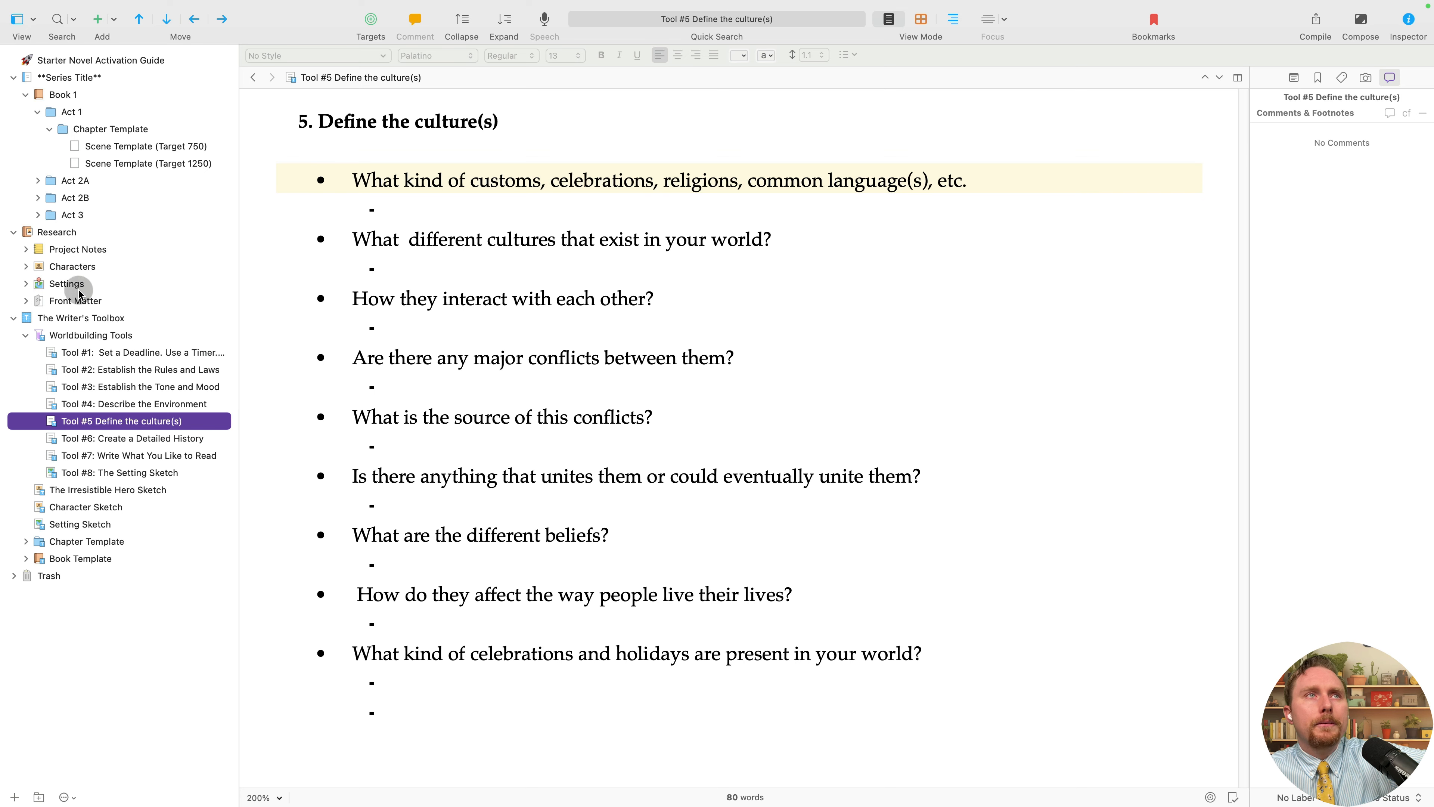
pyautogui.click(66, 284)
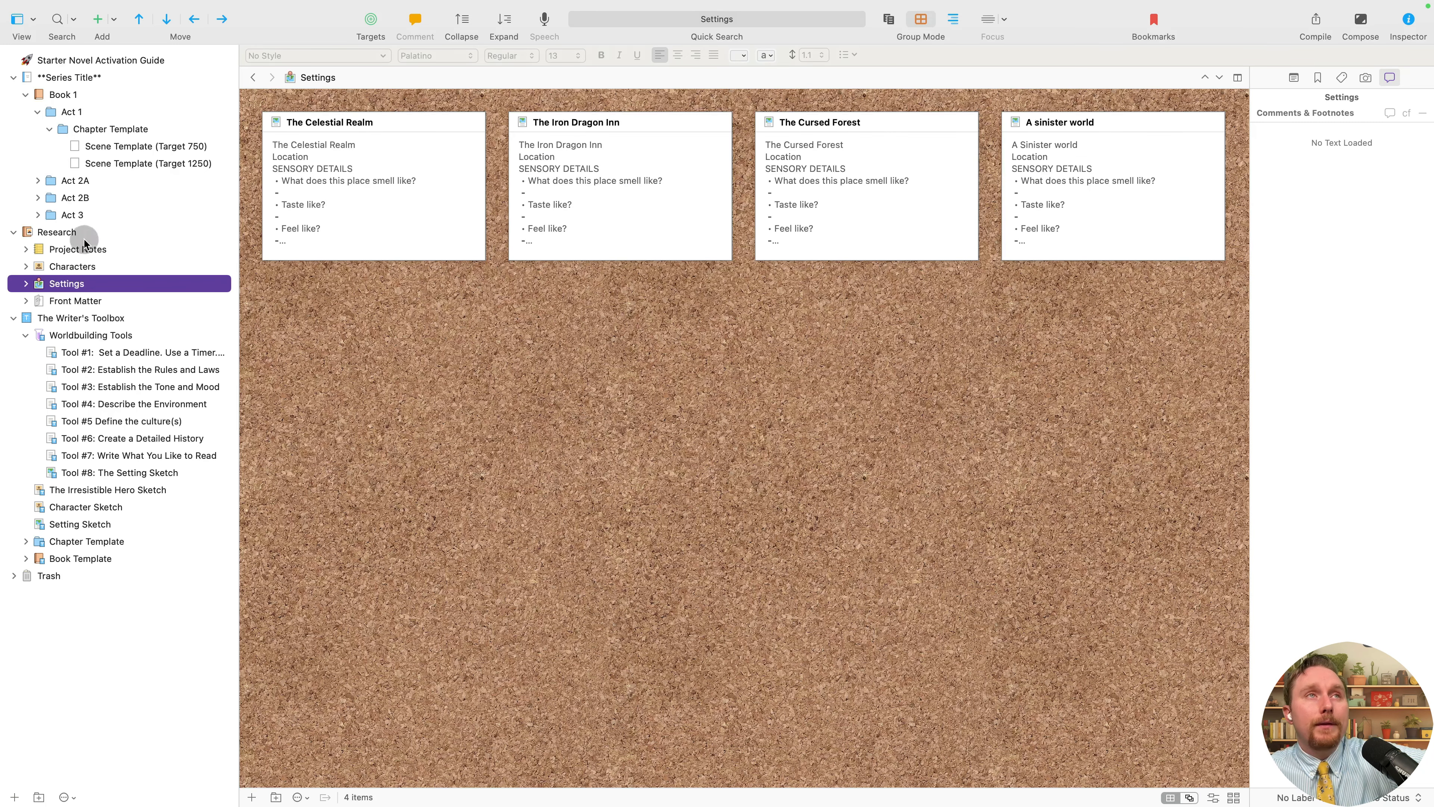
# Add a new folder named Worldbuilding to the Research section.
pyautogui.click(56, 233)
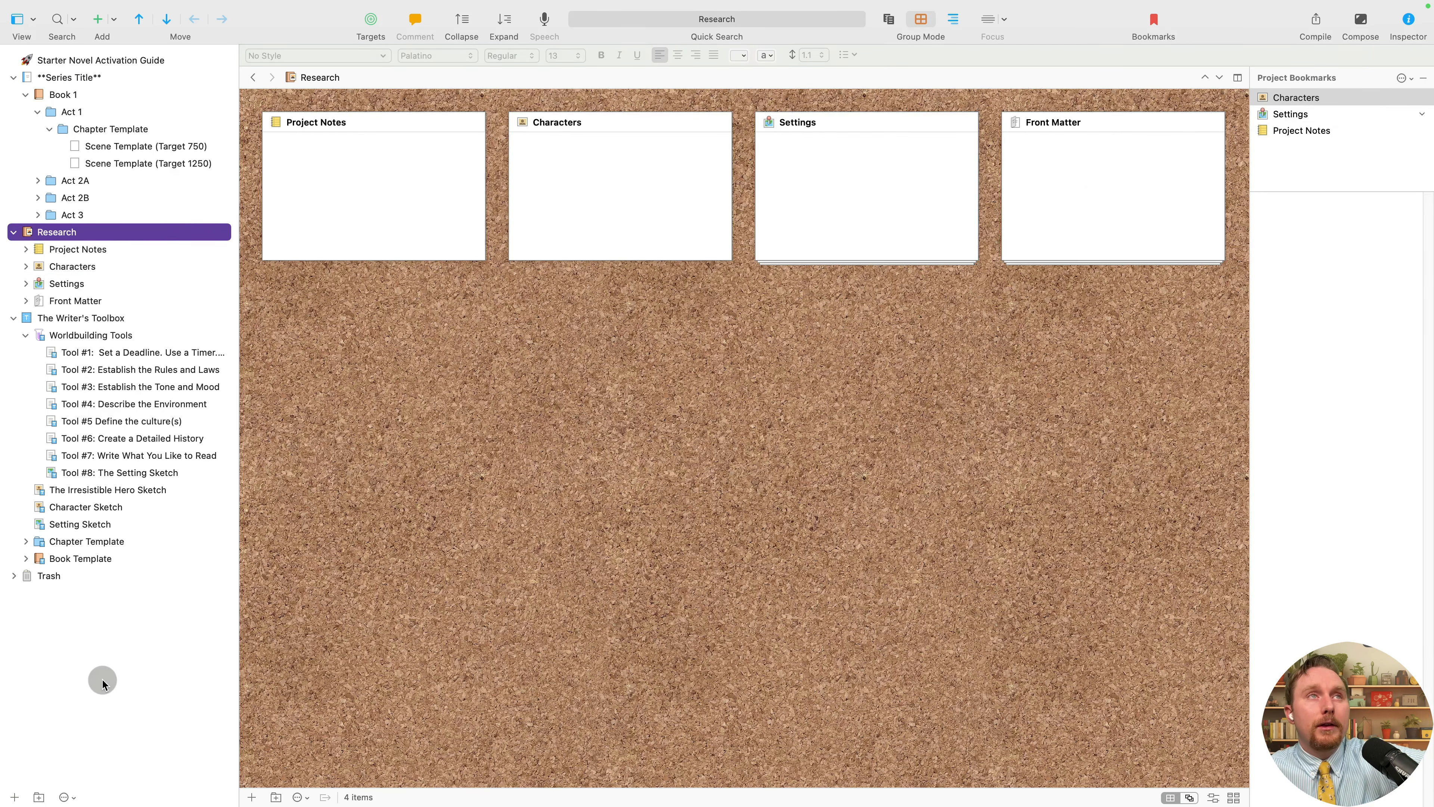
pyautogui.click(37, 787)
pyautogui.write('Woerldbuilding')
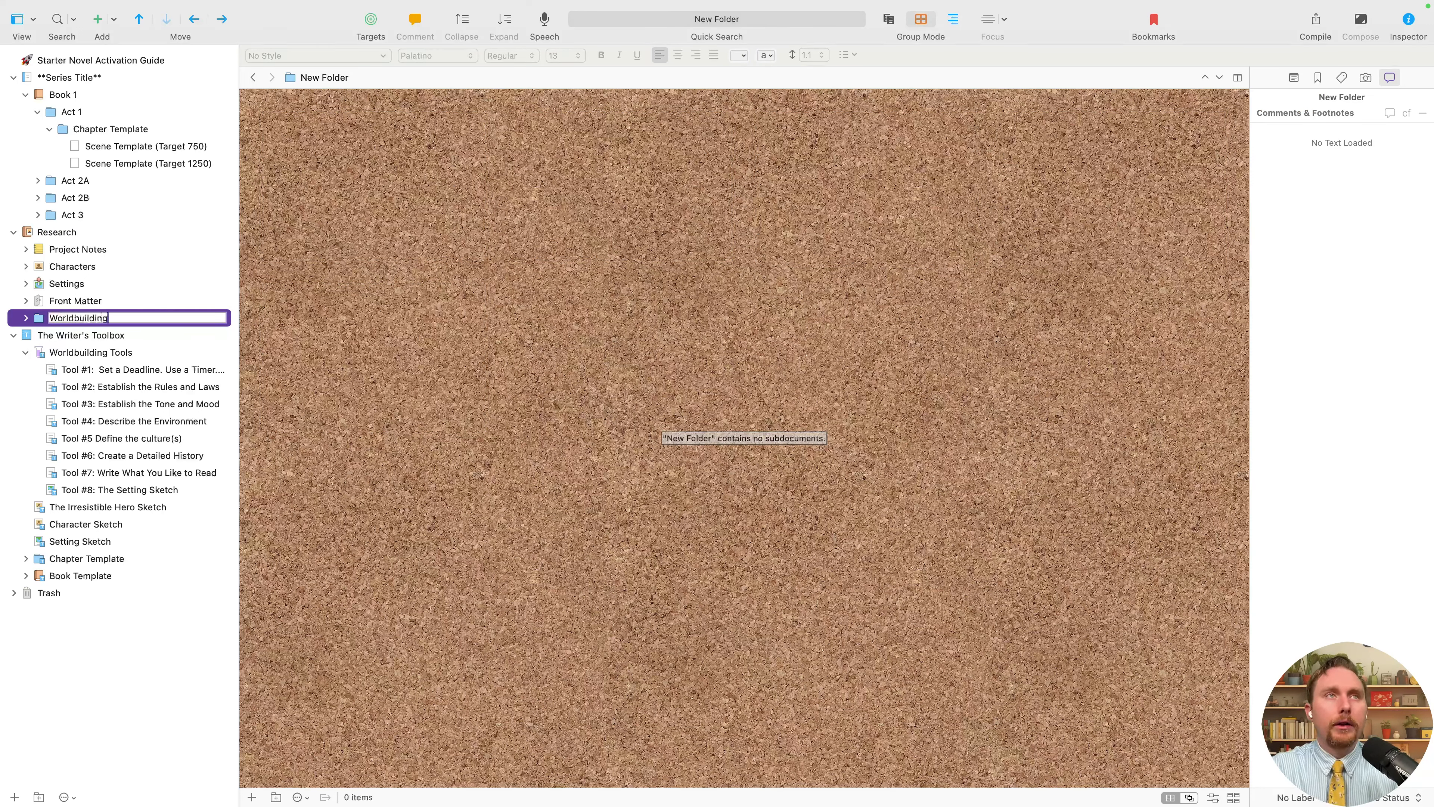
pyautogui.press('Return')
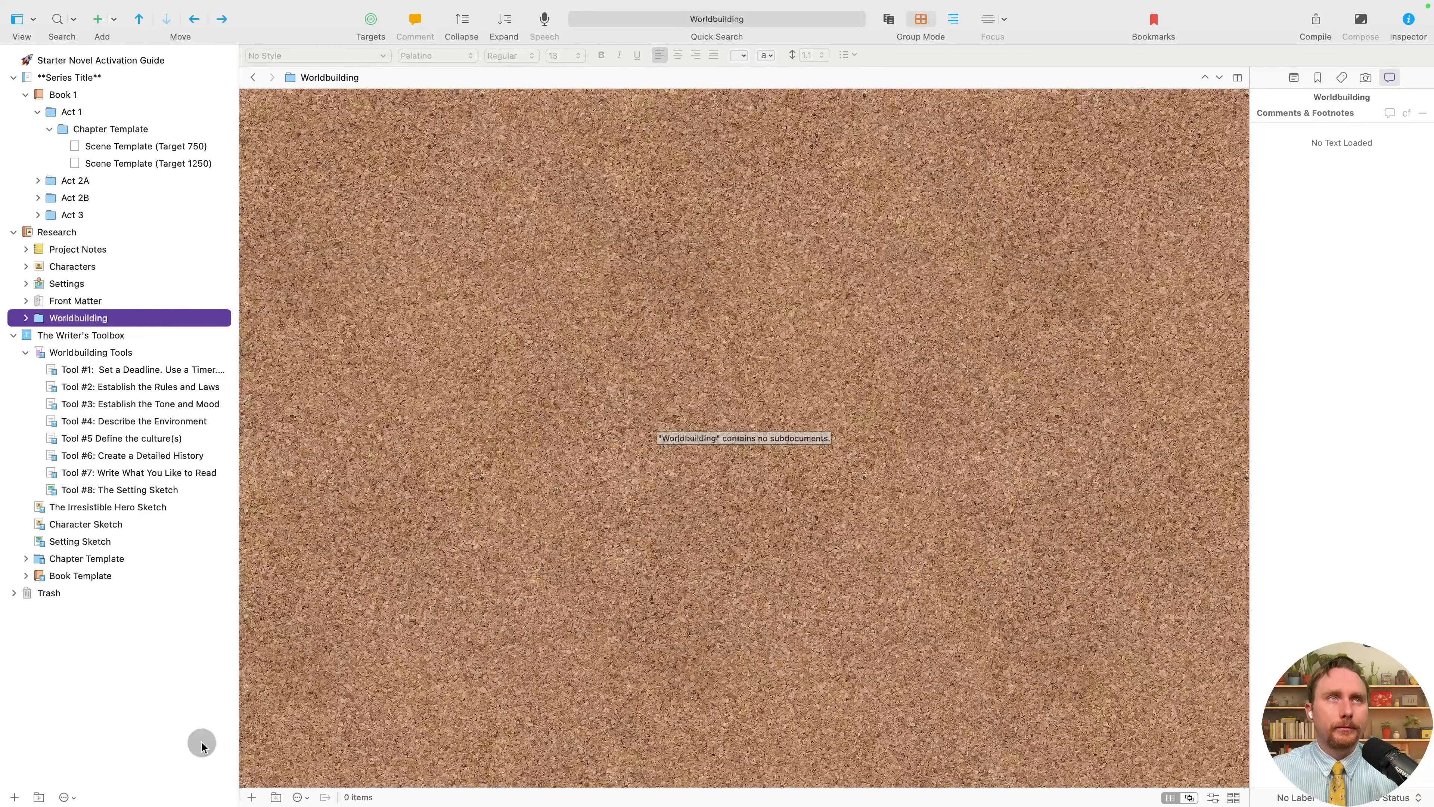
# Change the icon of the Worldbuilding folder in Research to Test Tube.
pyautogui.rightClick(96, 319)
pyautogui.moveTo(211, 653)
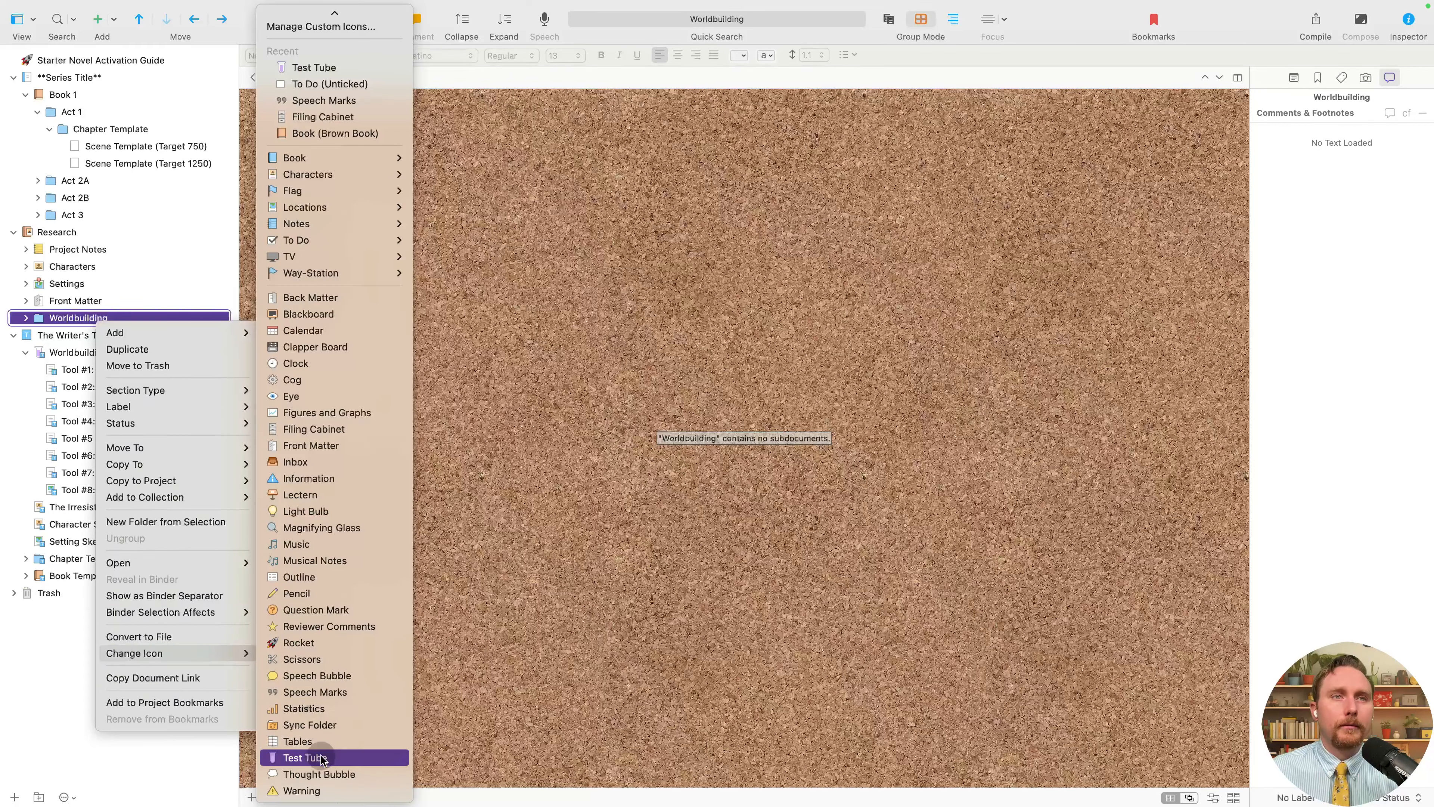
pyautogui.click(304, 757)
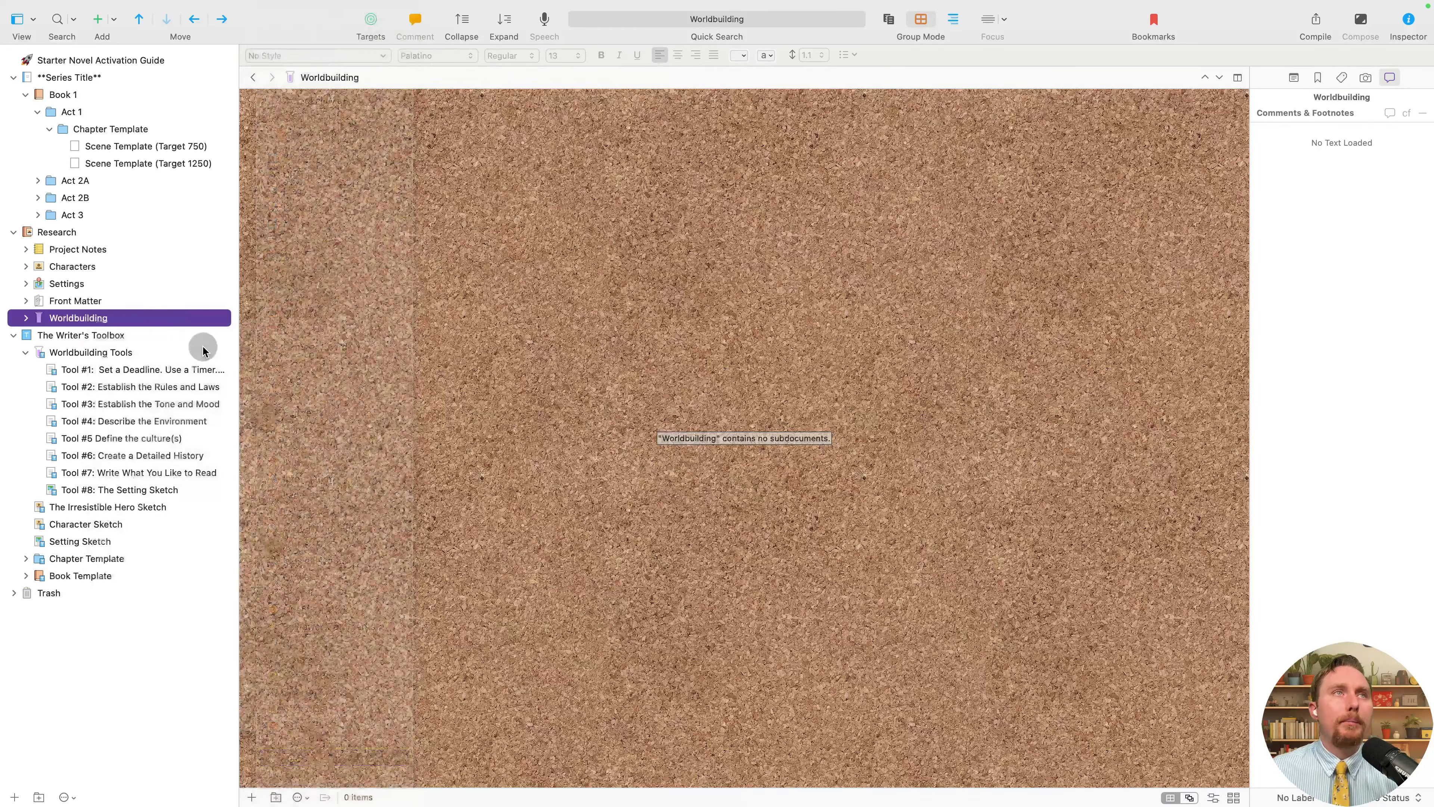
# Add a Tool #5 Define the culture(s) sheet from the Worldbuilding Tools templates to the Worldbuilding folder in Research.
pyautogui.click(81, 317)
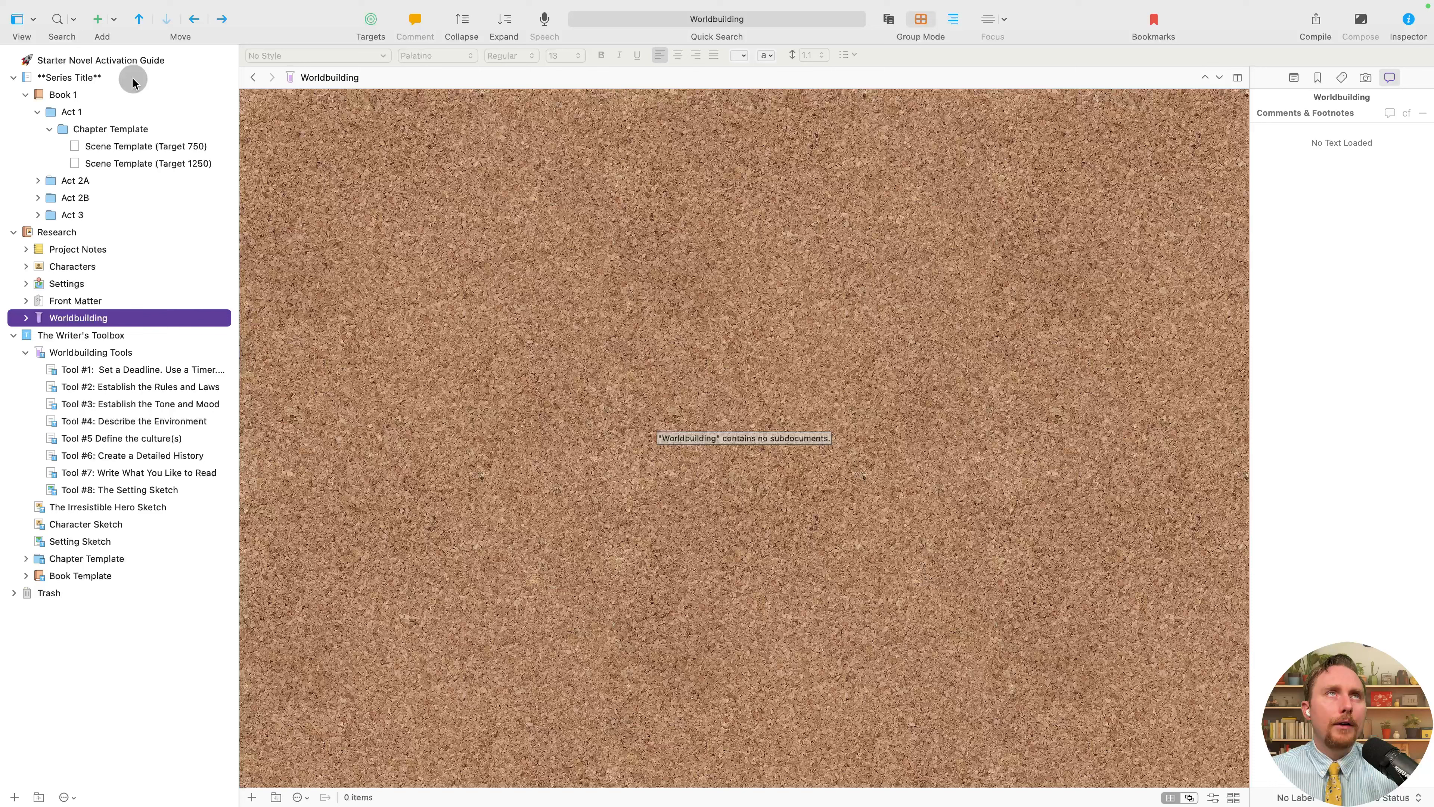
pyautogui.click(113, 19)
pyautogui.moveTo(208, 89)
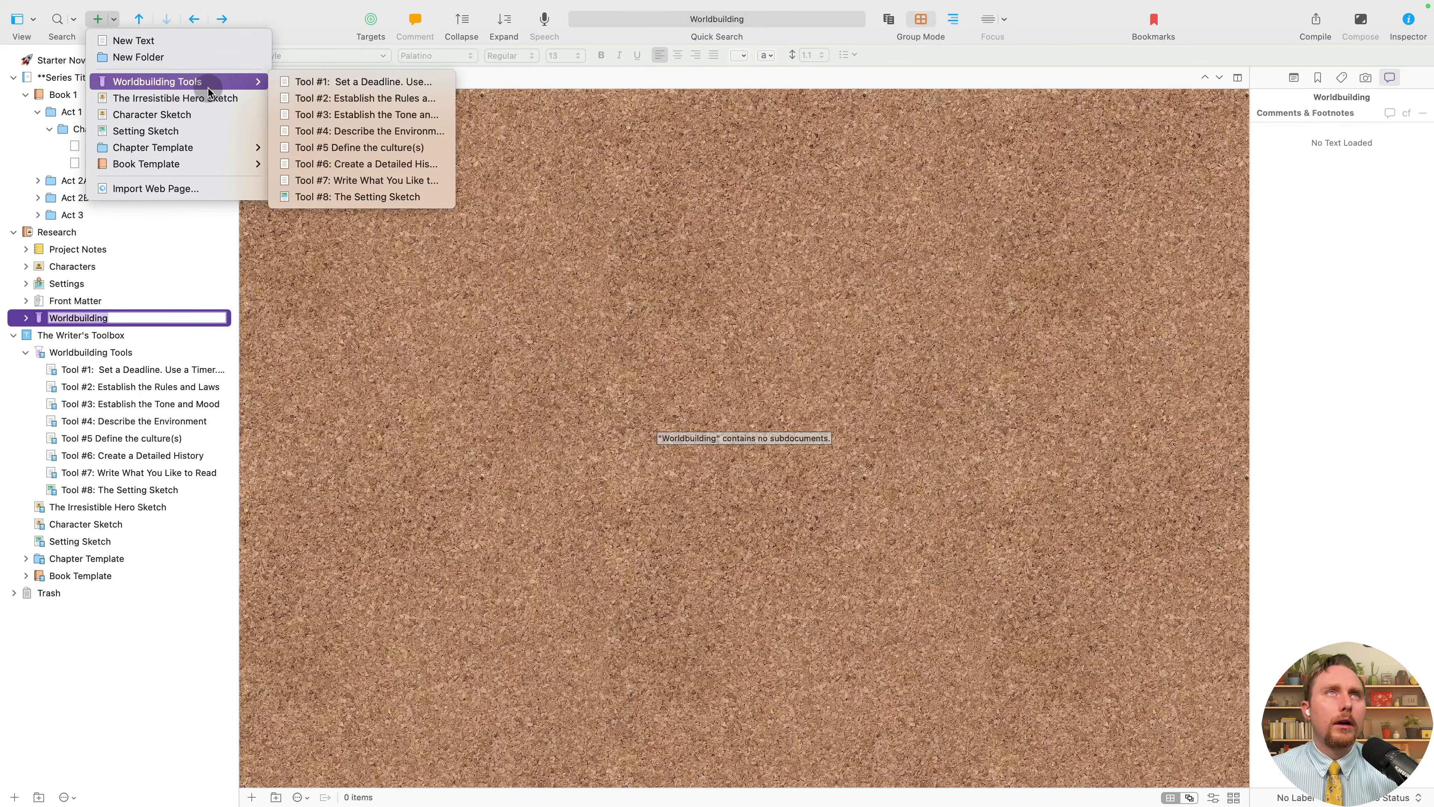
pyautogui.click(395, 148)
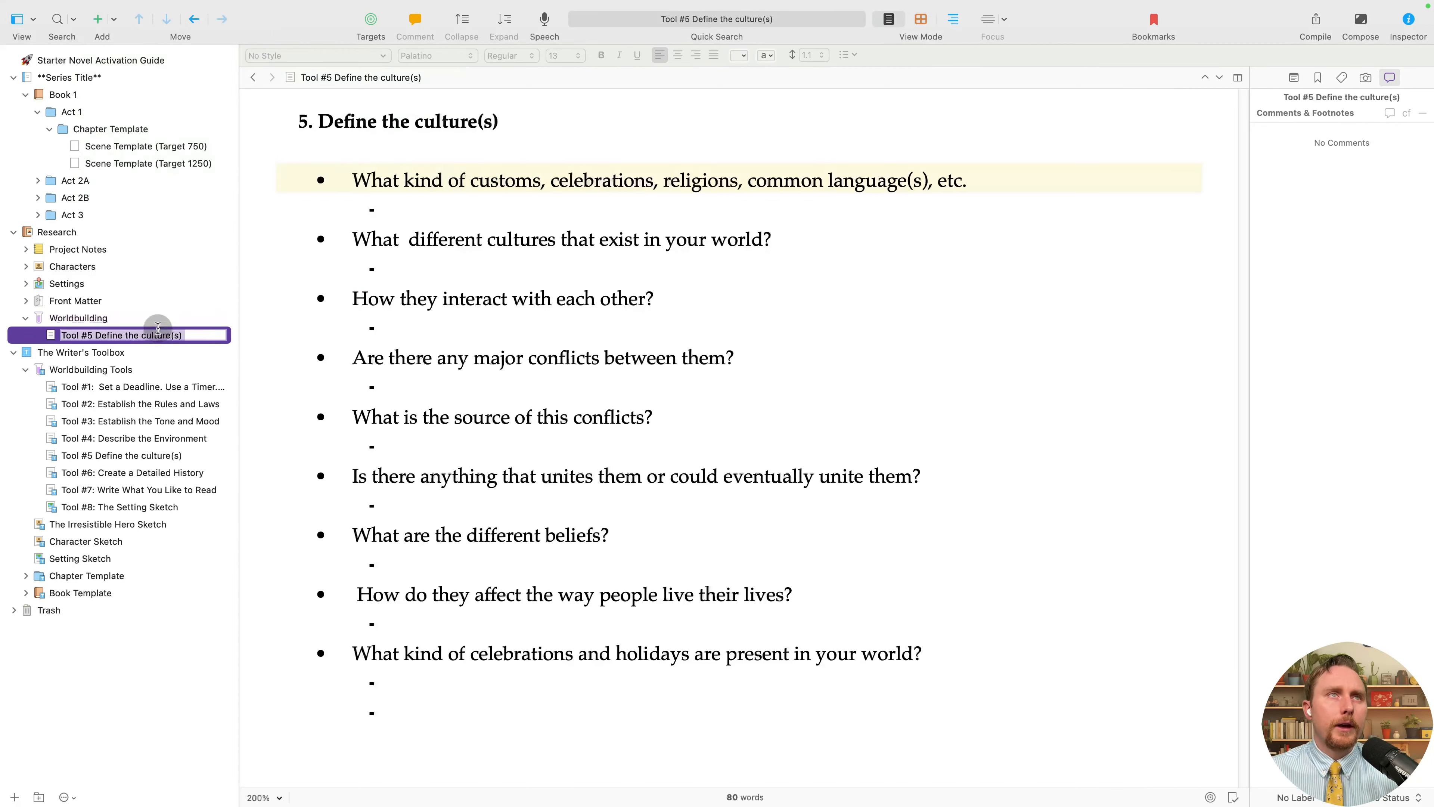
pyautogui.click(206, 334)
pyautogui.click(101, 321)
pyautogui.click(105, 335)
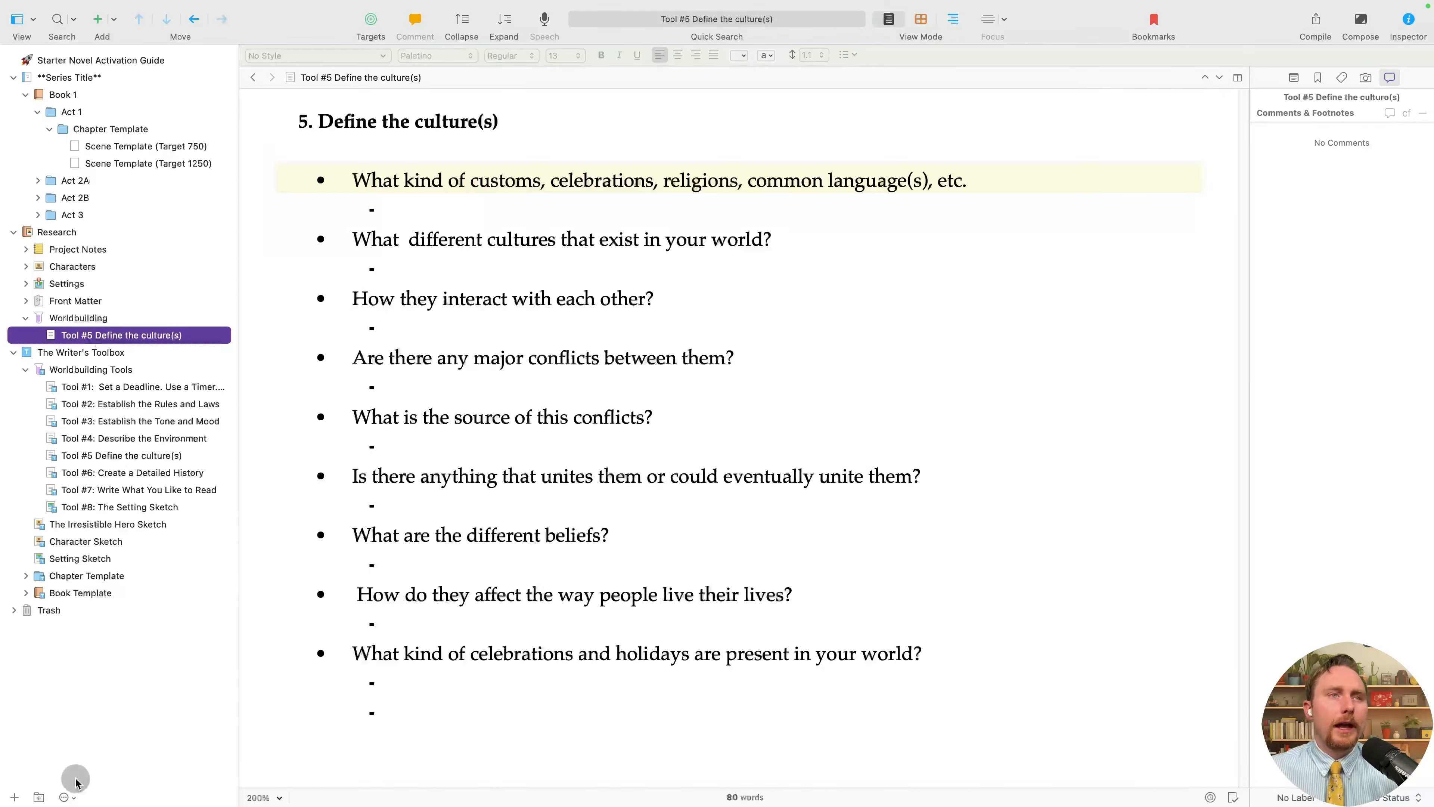
# Add a new folder named Culture inside the Worldbuilding folder.
pyautogui.click(38, 797)
pyautogui.write('Cult')
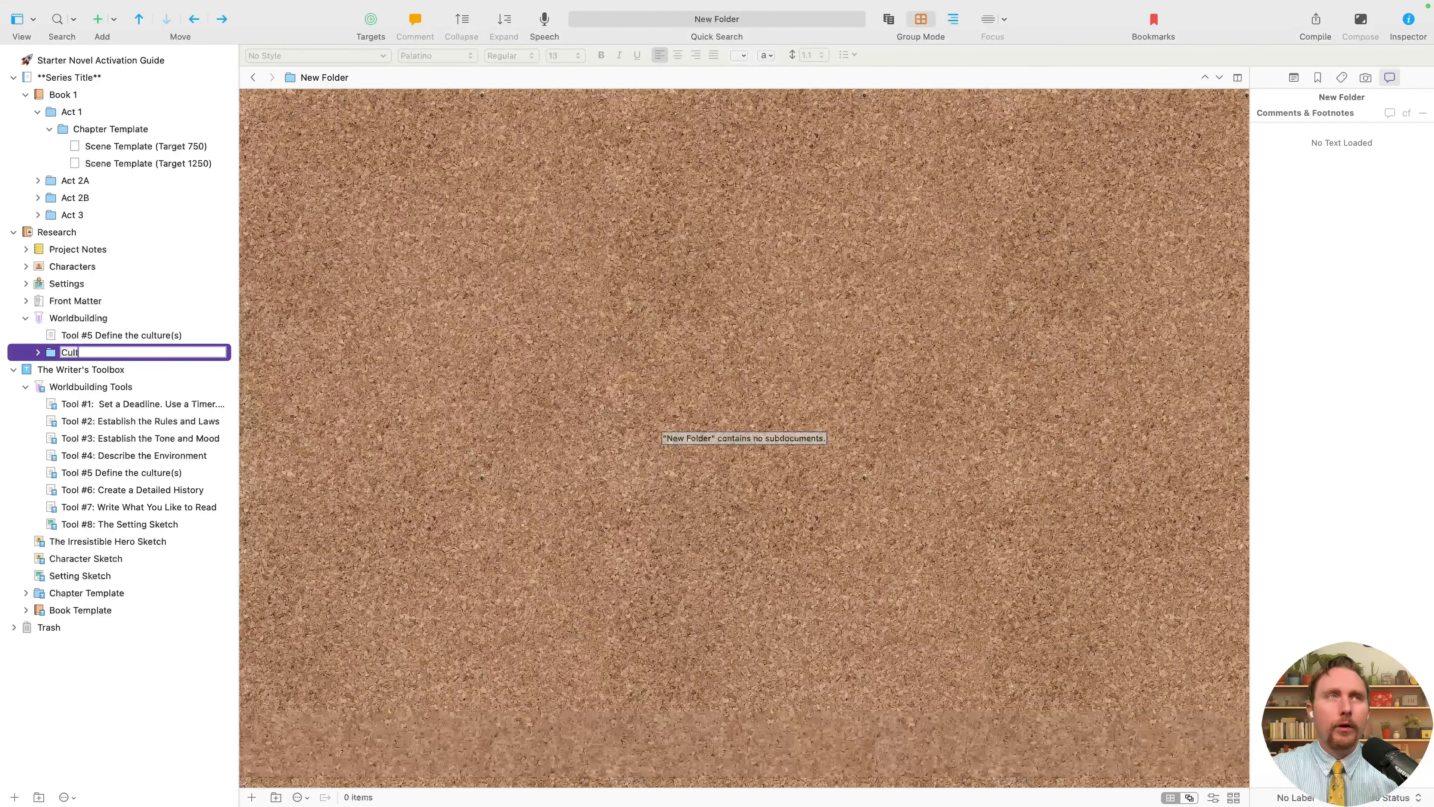
pyautogui.write('ure')
pyautogui.press('Return')
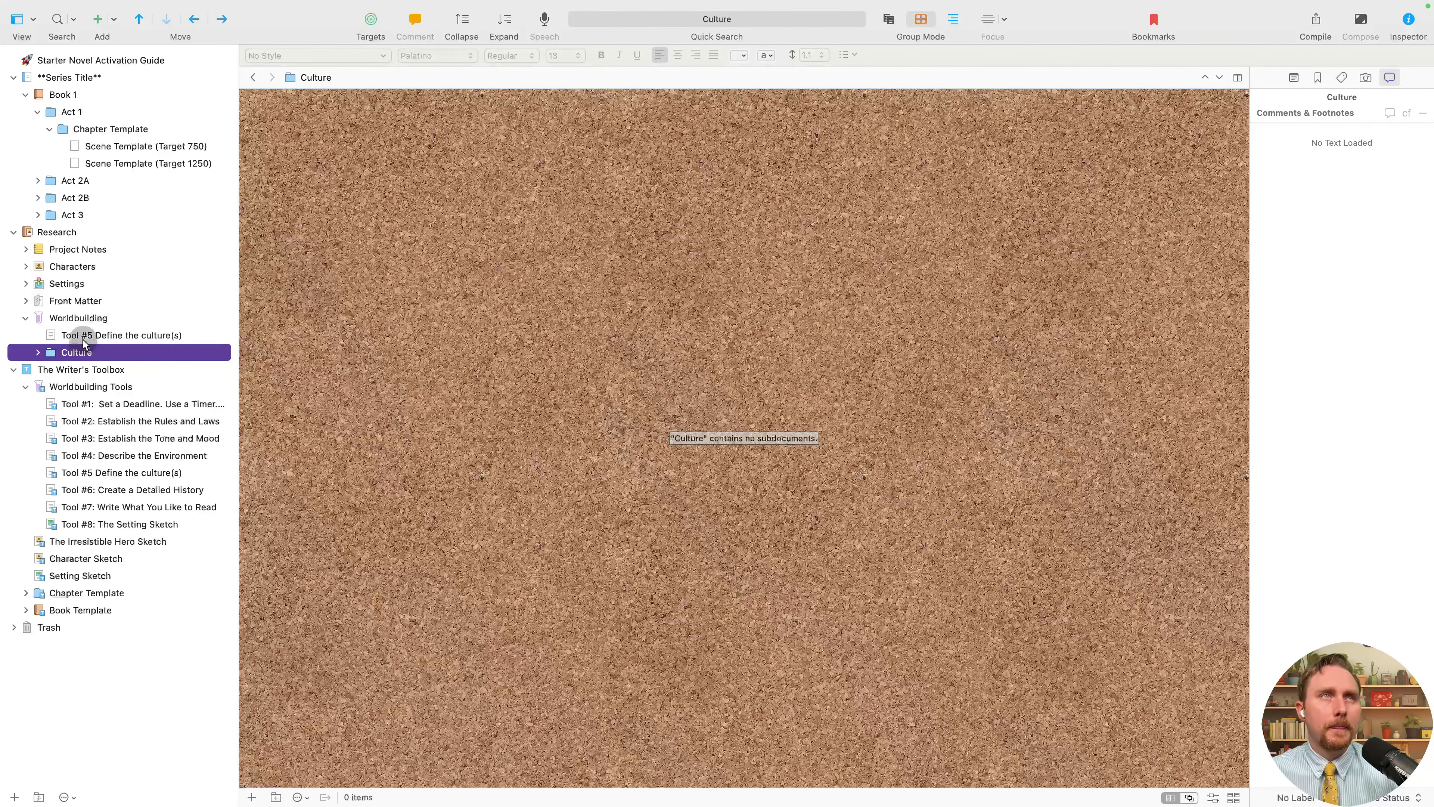
# Move the Culture folder above the Tool #5 Define the culture(s) sheet and nest the sheet inside it.
pyautogui.moveTo(83, 345); pyautogui.dragTo(83, 329)
pyautogui.click(91, 351)
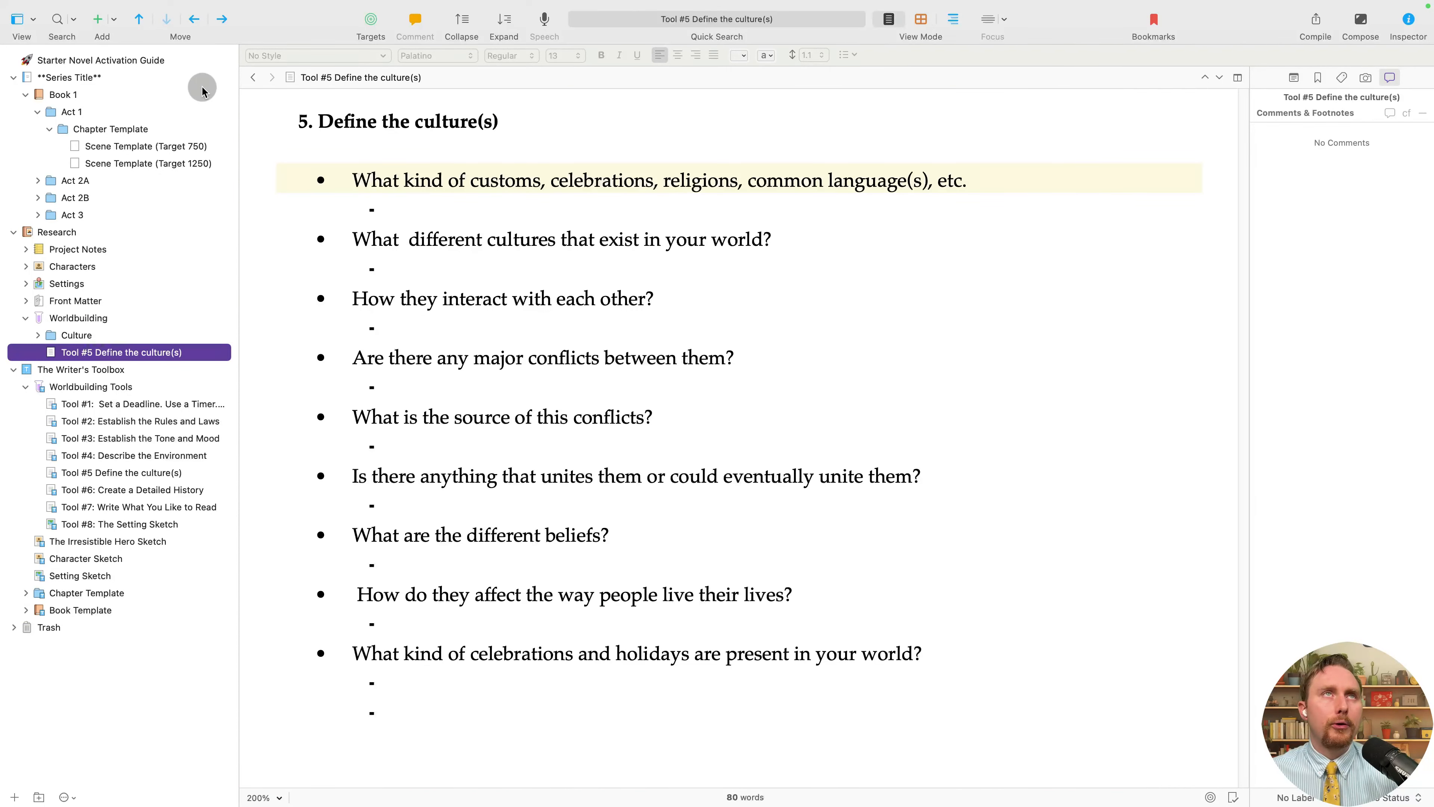
pyautogui.click(221, 18)
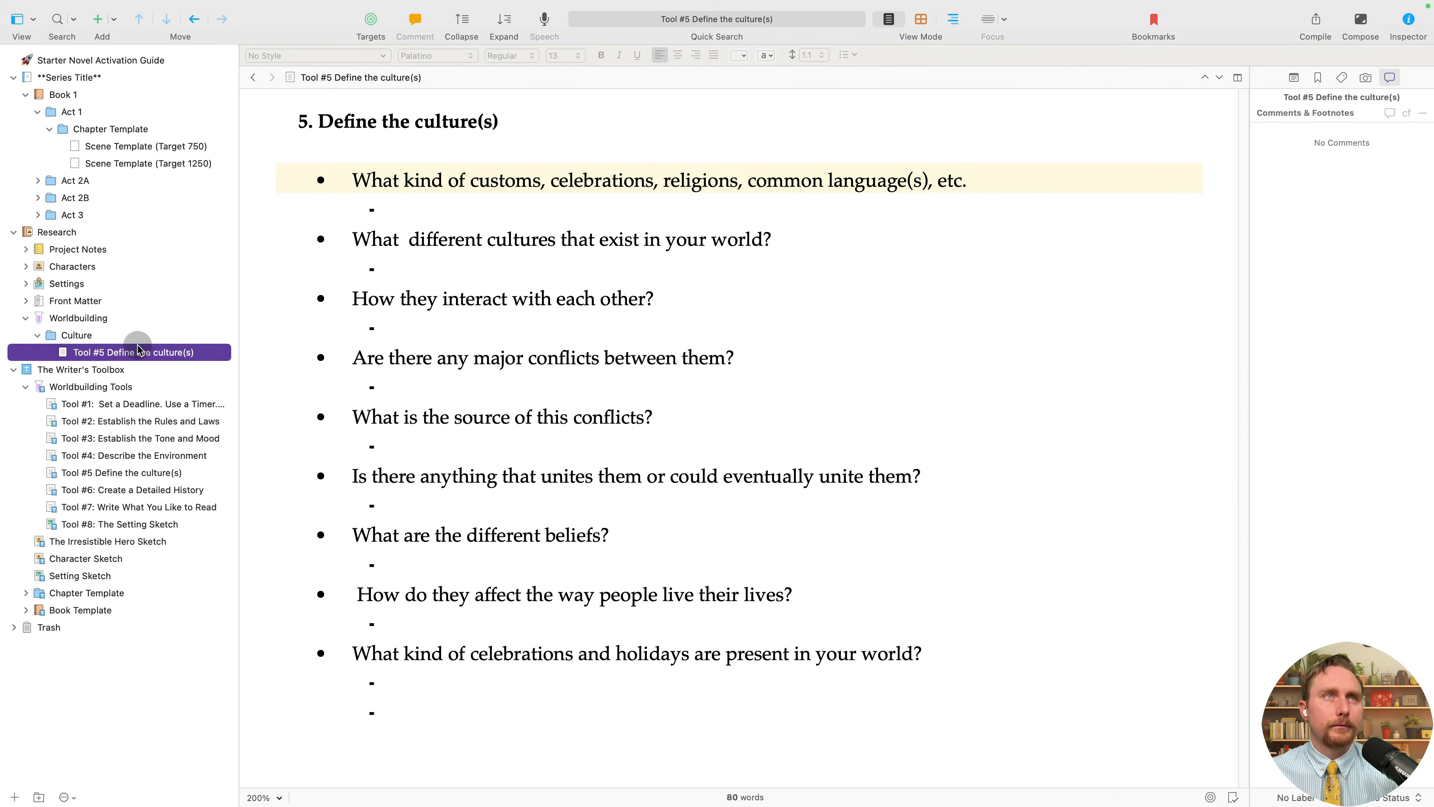
# Duplicate the Tool #5 Define the culture(s) sheet within the Culture folder.
pyautogui.click(442, 212)
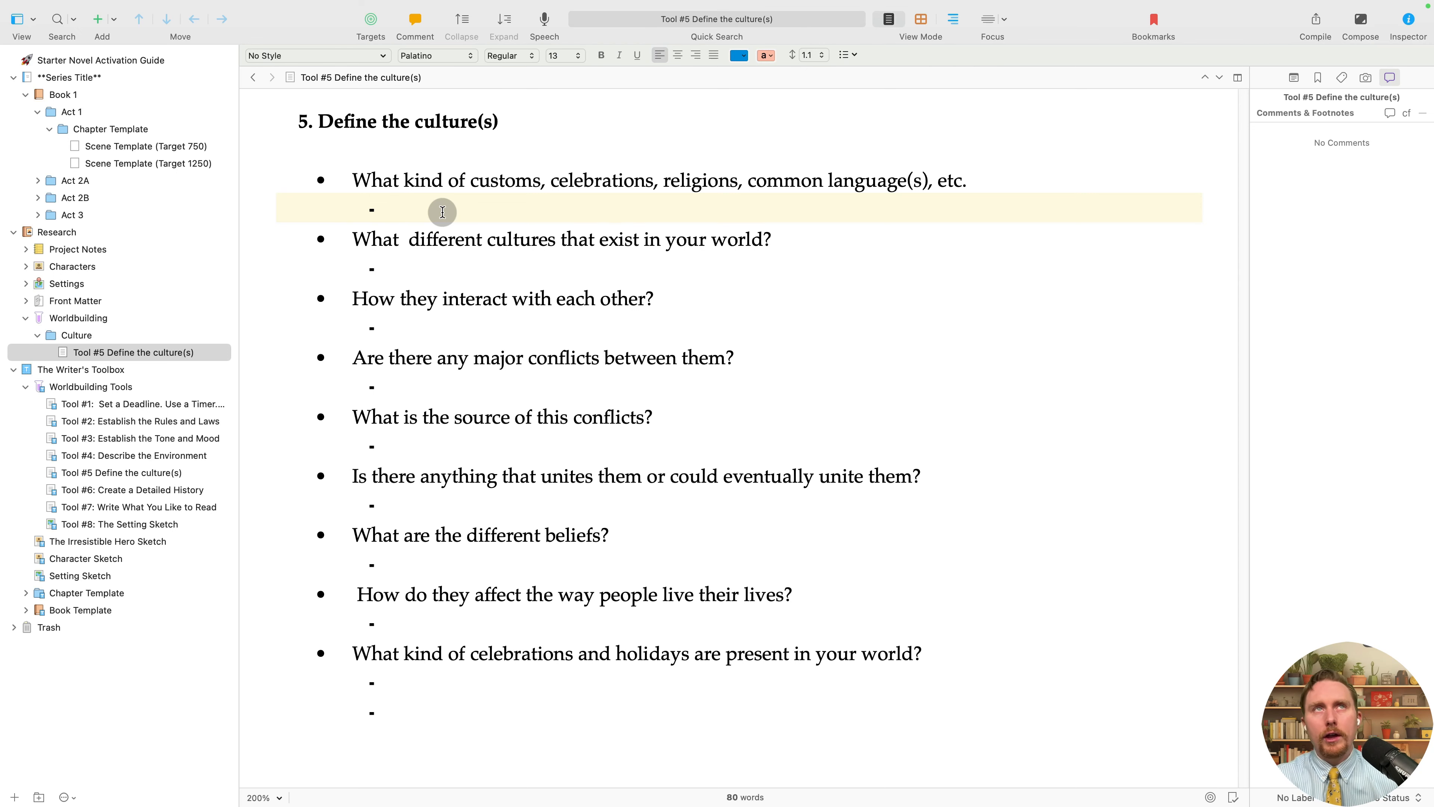
pyautogui.click(407, 120)
pyautogui.press('Return')
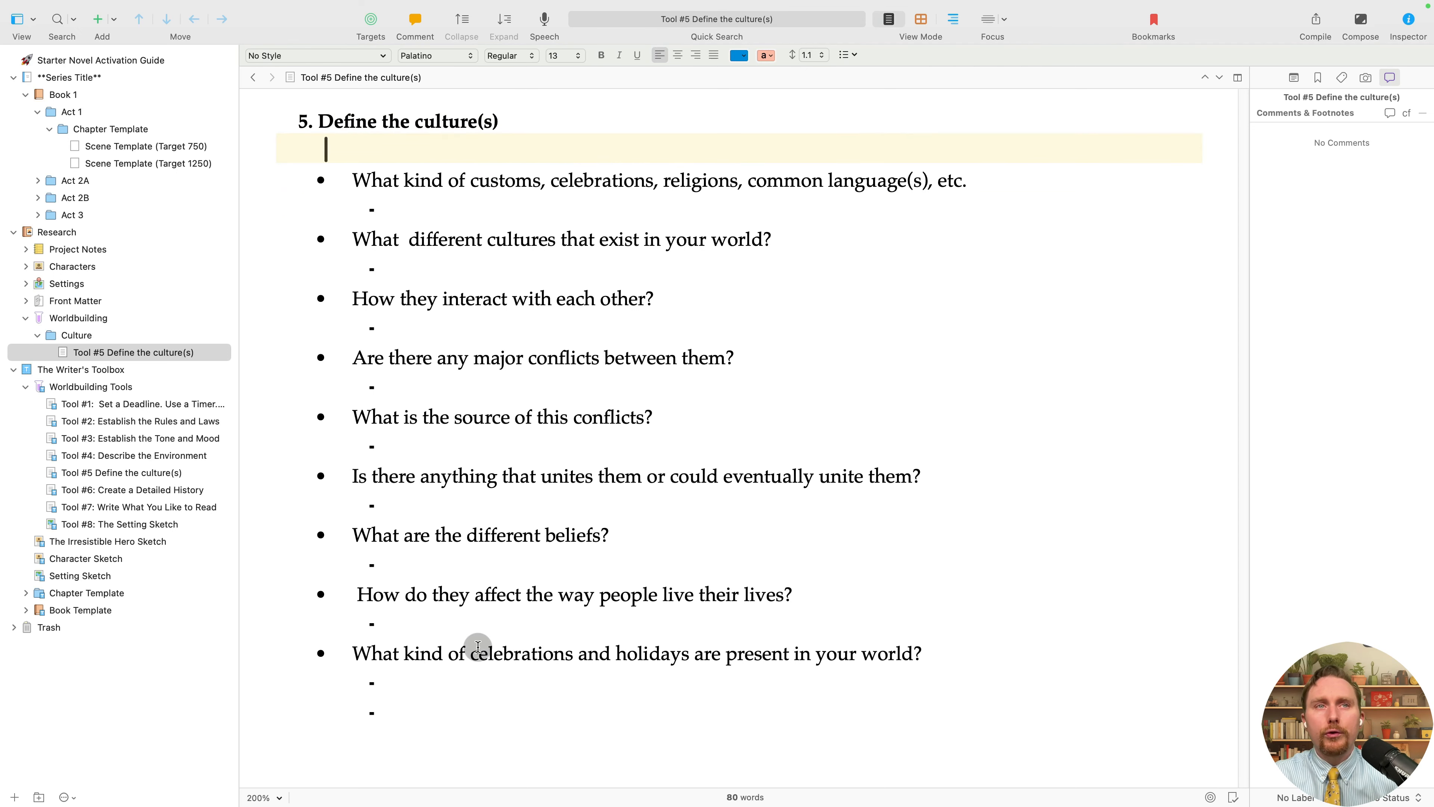
pyautogui.moveTo(457, 733); pyautogui.dragTo(233, 132)
pyautogui.click(136, 352)
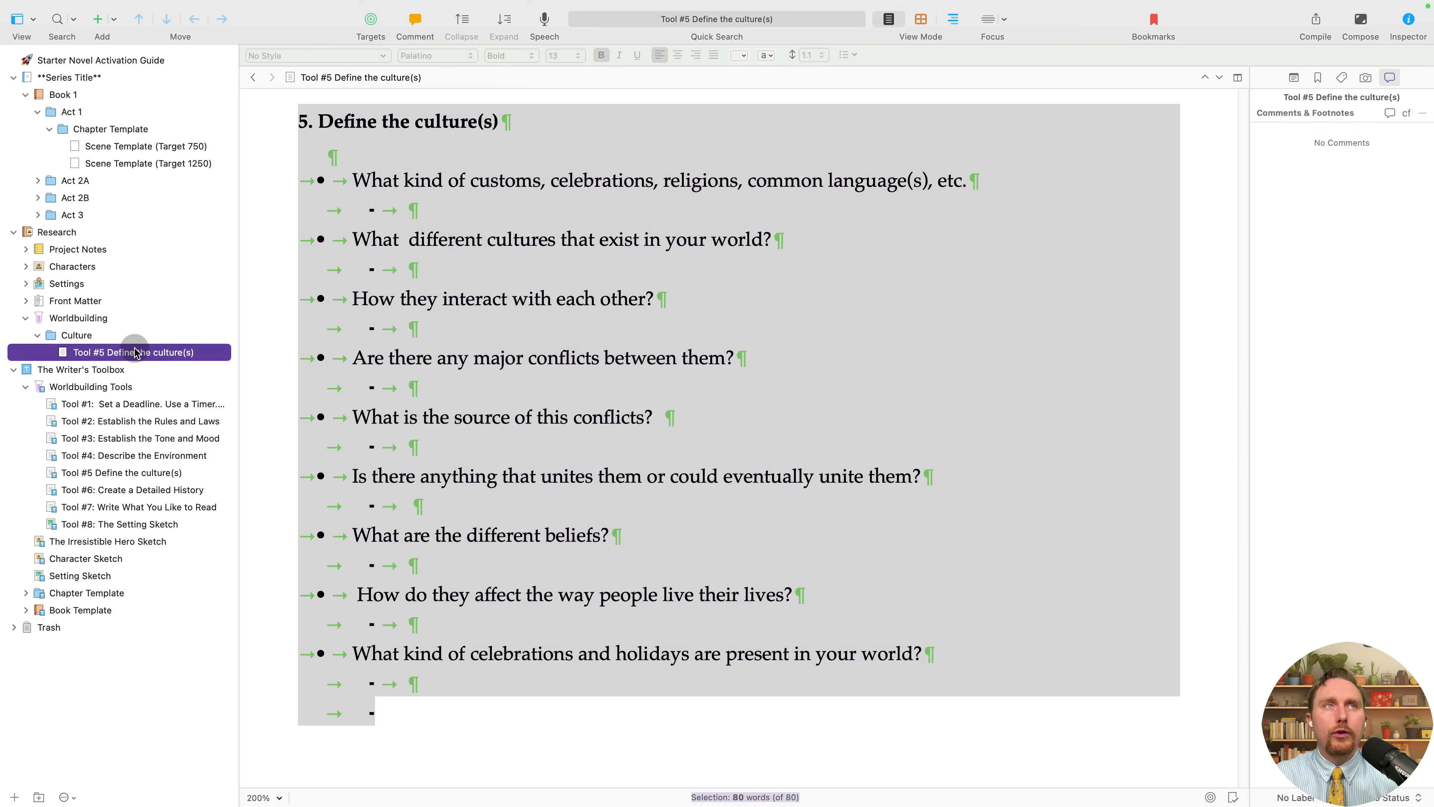
pyautogui.press('super+d')
# Review the duplicated culture sheet, the questions in Tool #8: The Setting Sketch, and the original Tool #5 sheet in Culture.
pyautogui.click(372, 387)
pyautogui.click(420, 181)
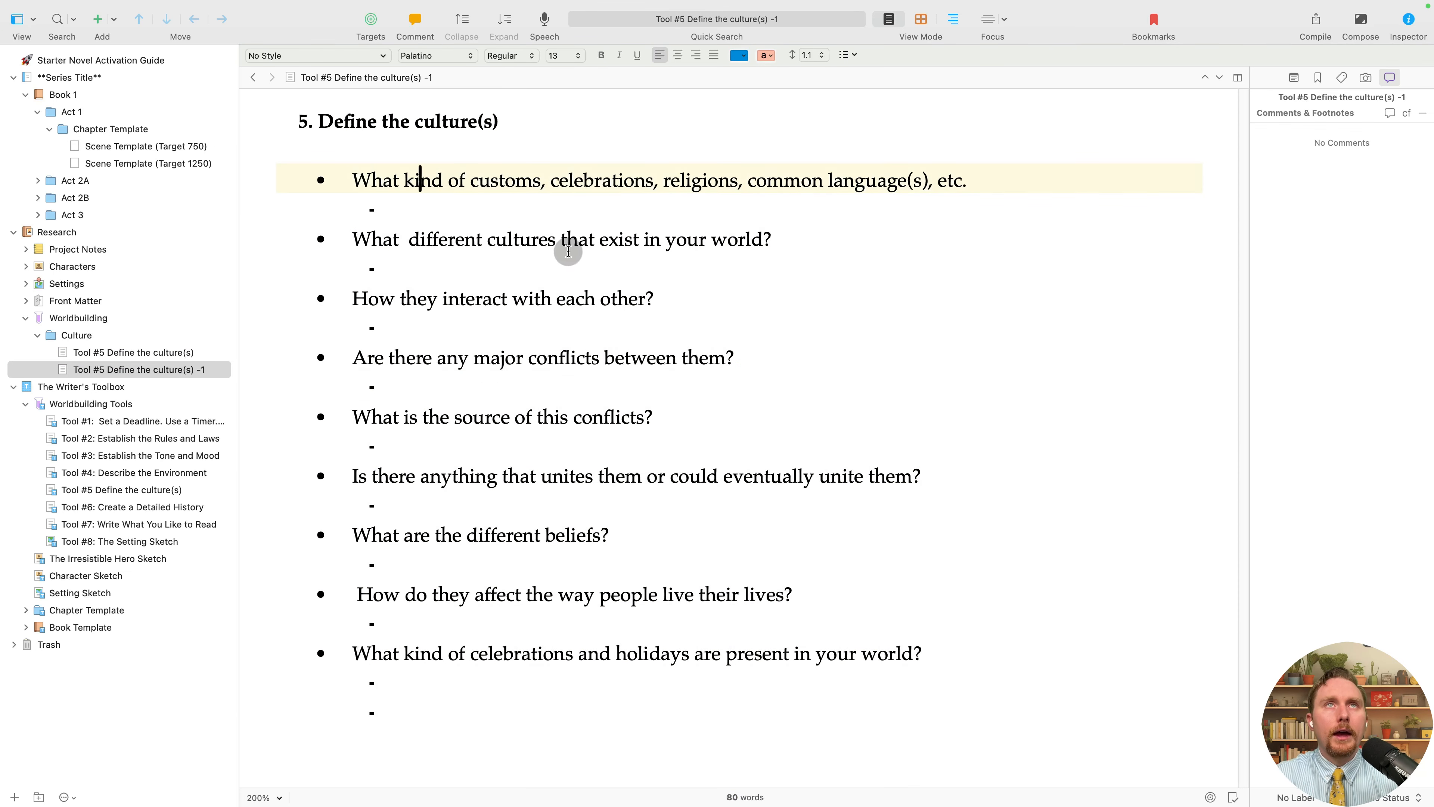
pyautogui.moveTo(551, 134); pyautogui.dragTo(250, 120)
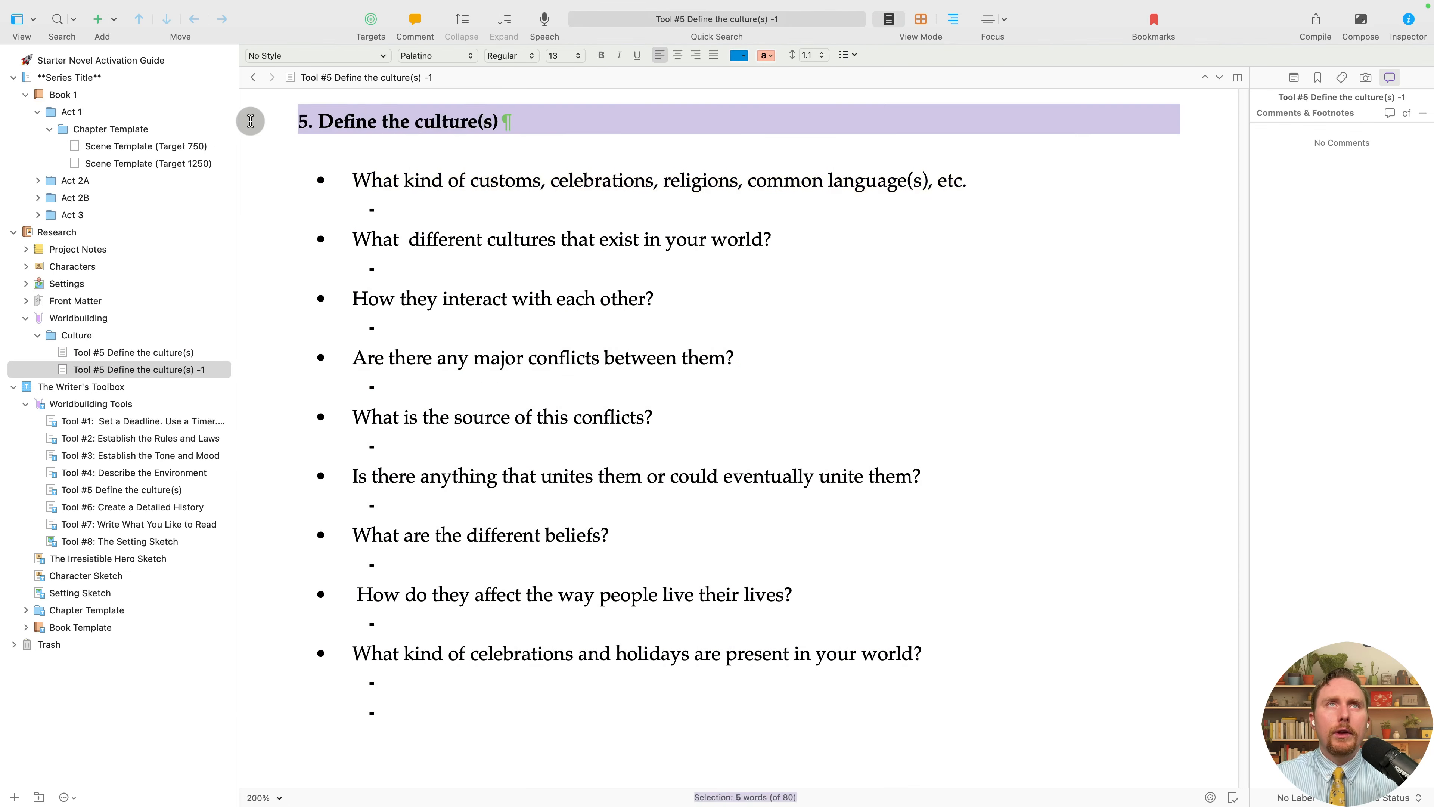
pyautogui.click(644, 181)
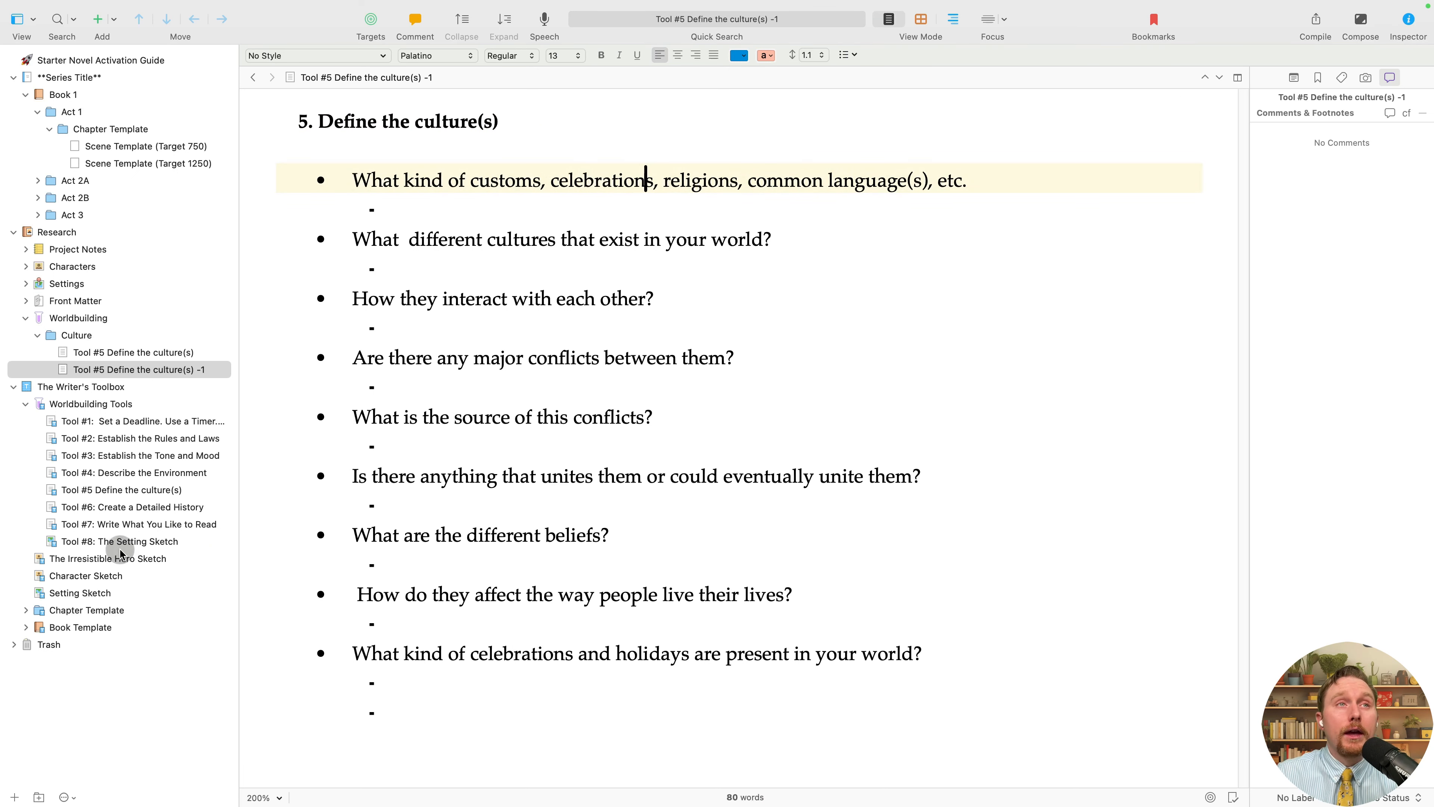
pyautogui.click(127, 540)
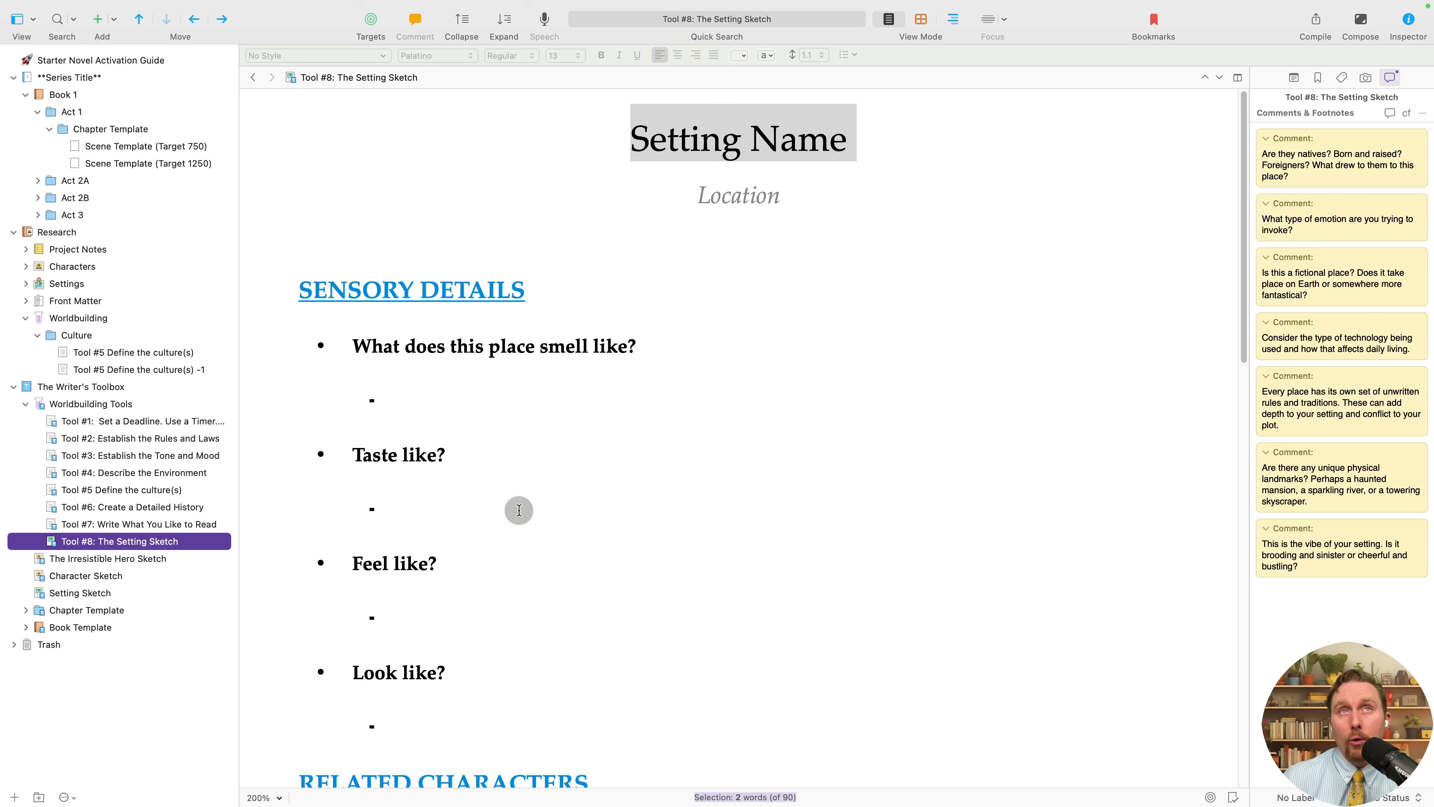
pyautogui.scroll(-10, 682, 599)
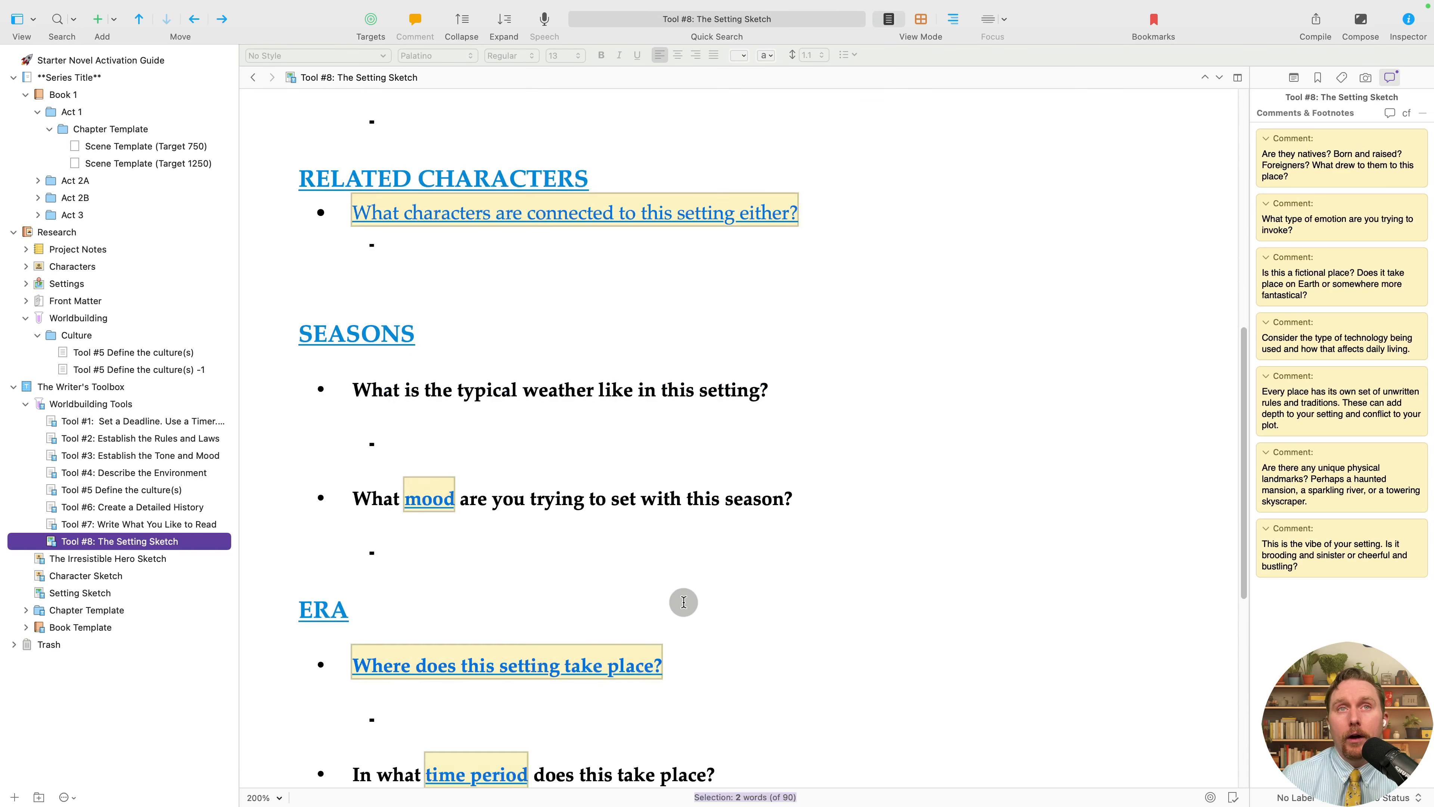
pyautogui.scroll(10, 683, 602)
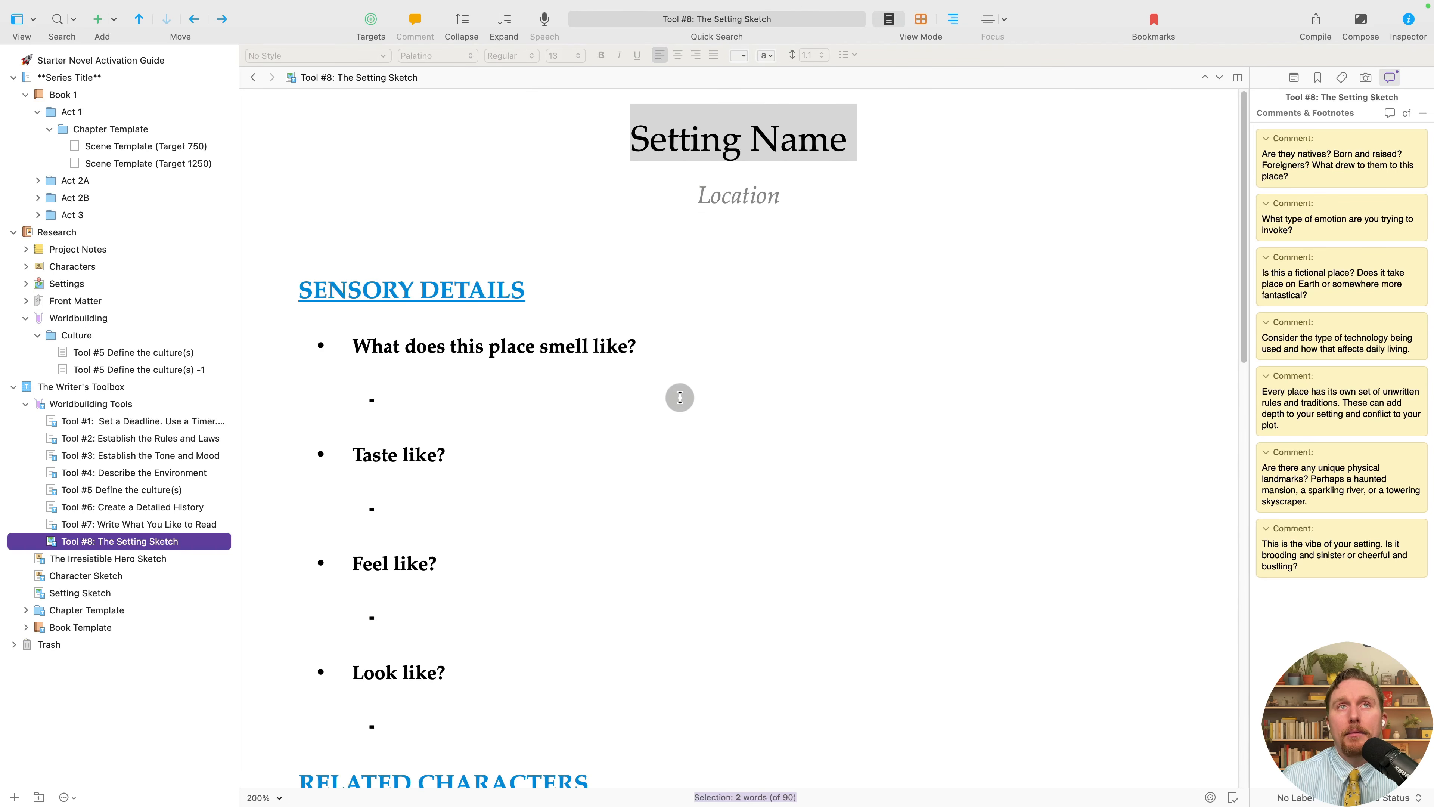
pyautogui.scroll(-5, 680, 397)
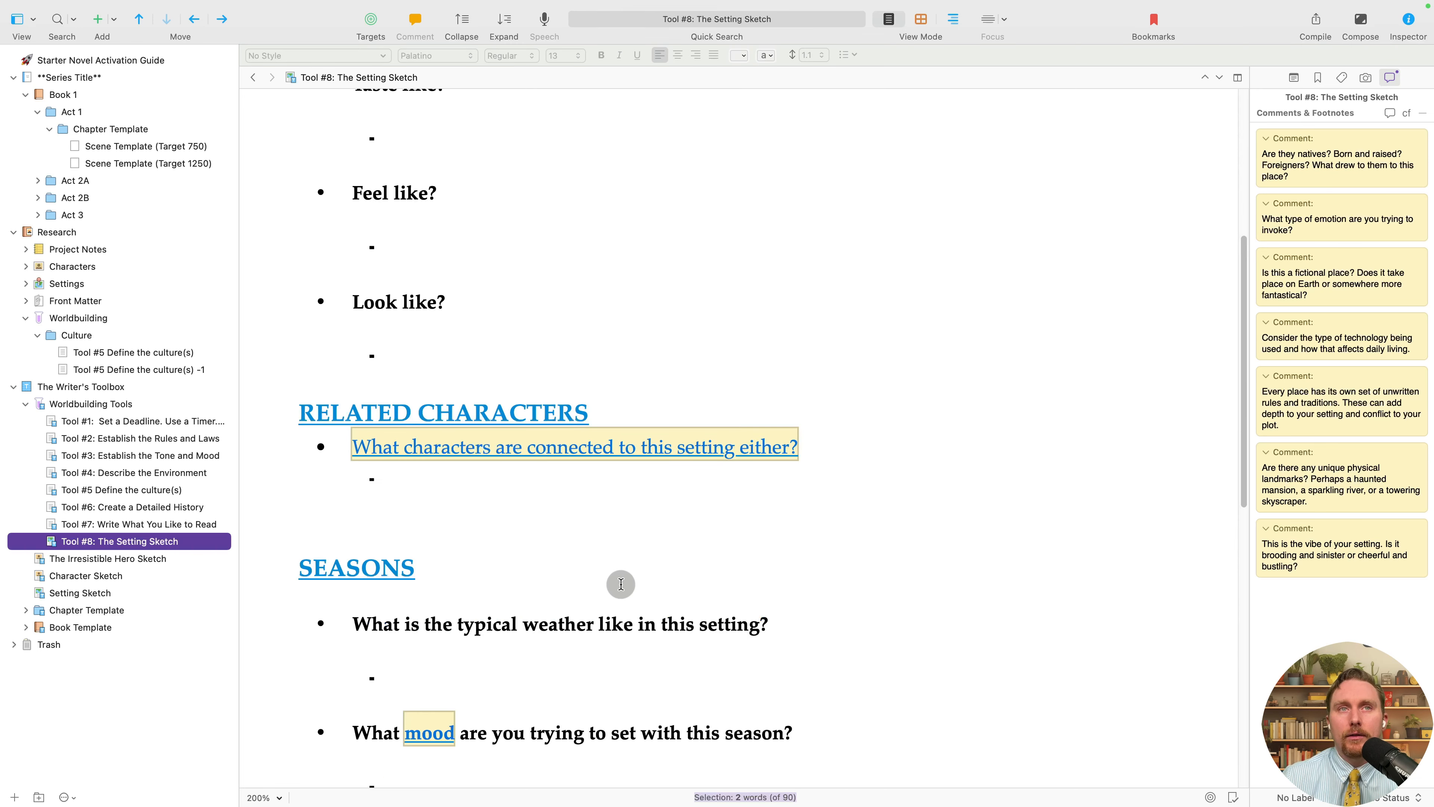
pyautogui.scroll(5, 628, 628)
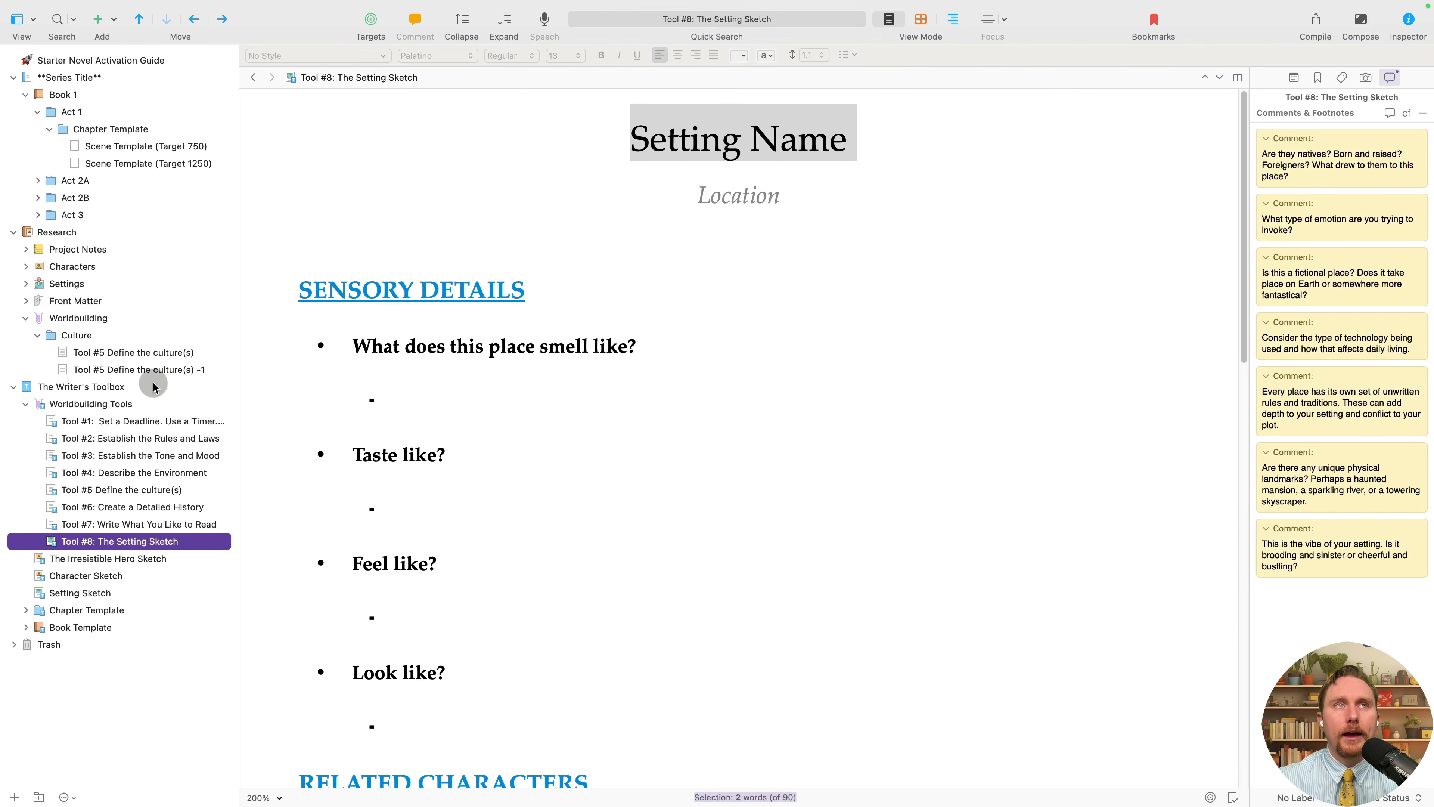
pyautogui.click(150, 369)
pyautogui.click(144, 352)
pyautogui.click(683, 254)
pyautogui.press('super+a')
pyautogui.click(461, 215)
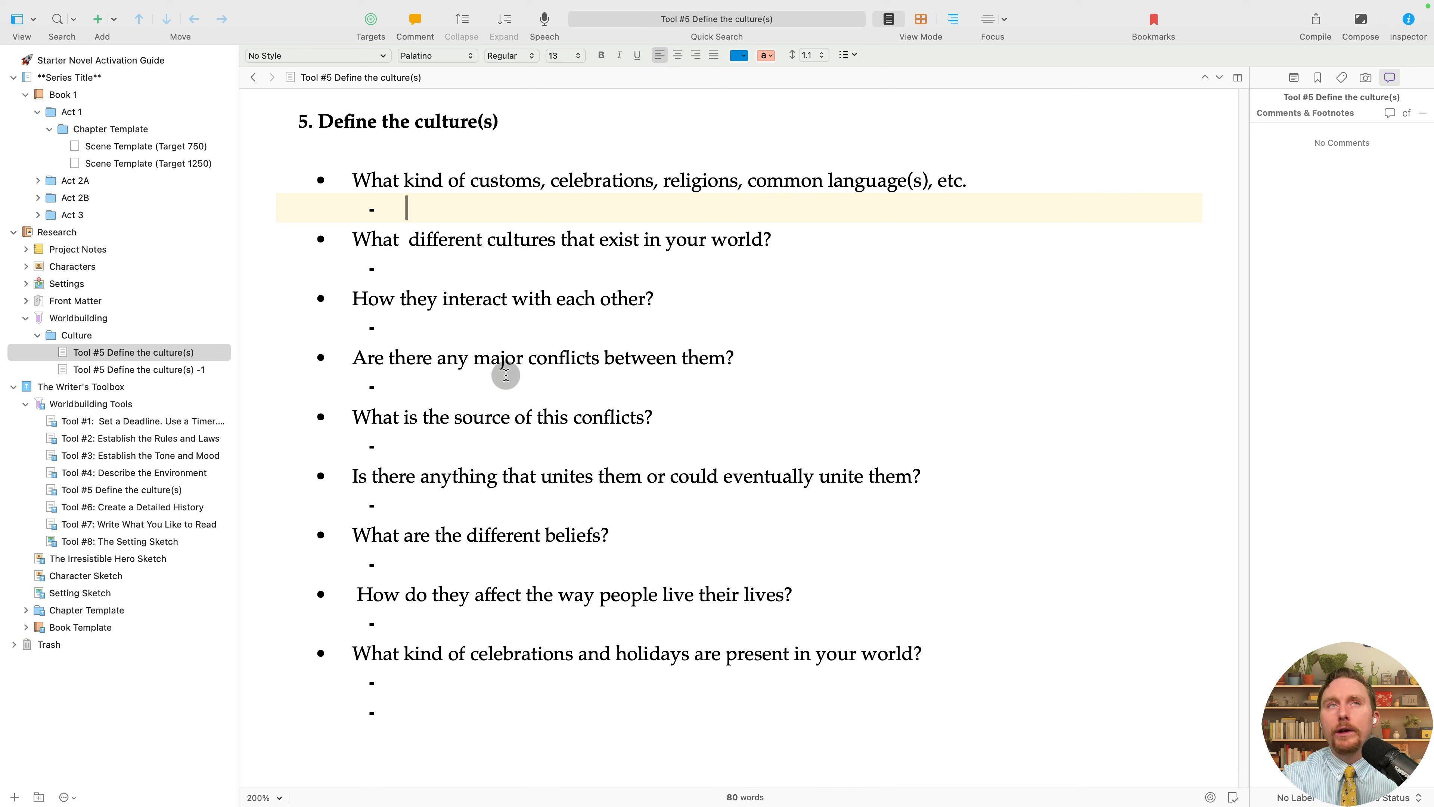
# Select the **Series Title** folder and collapse the Worldbuilding Tools folder in The Writer's Toolbox.
pyautogui.click(49, 78)
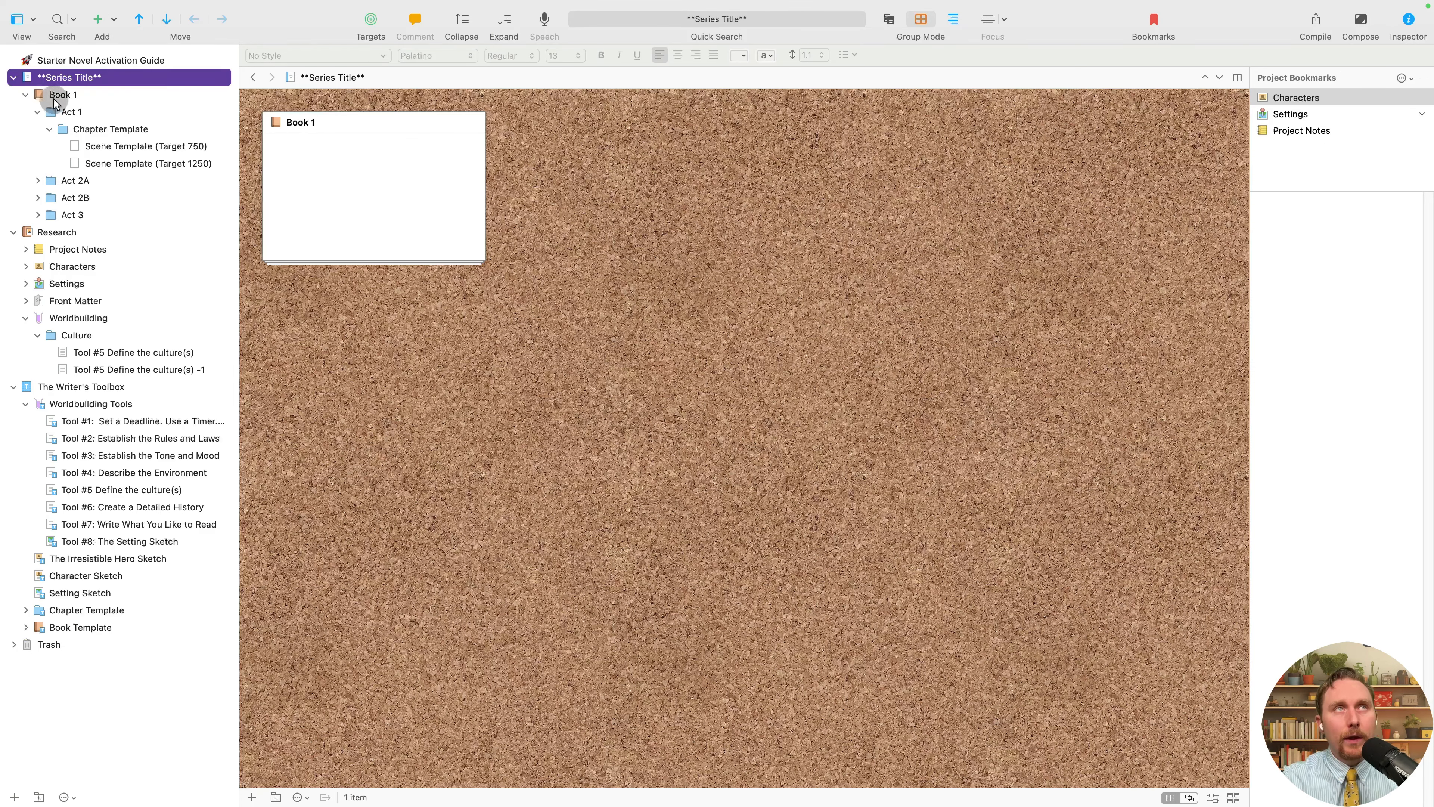
pyautogui.click(65, 95)
pyautogui.press('Up')
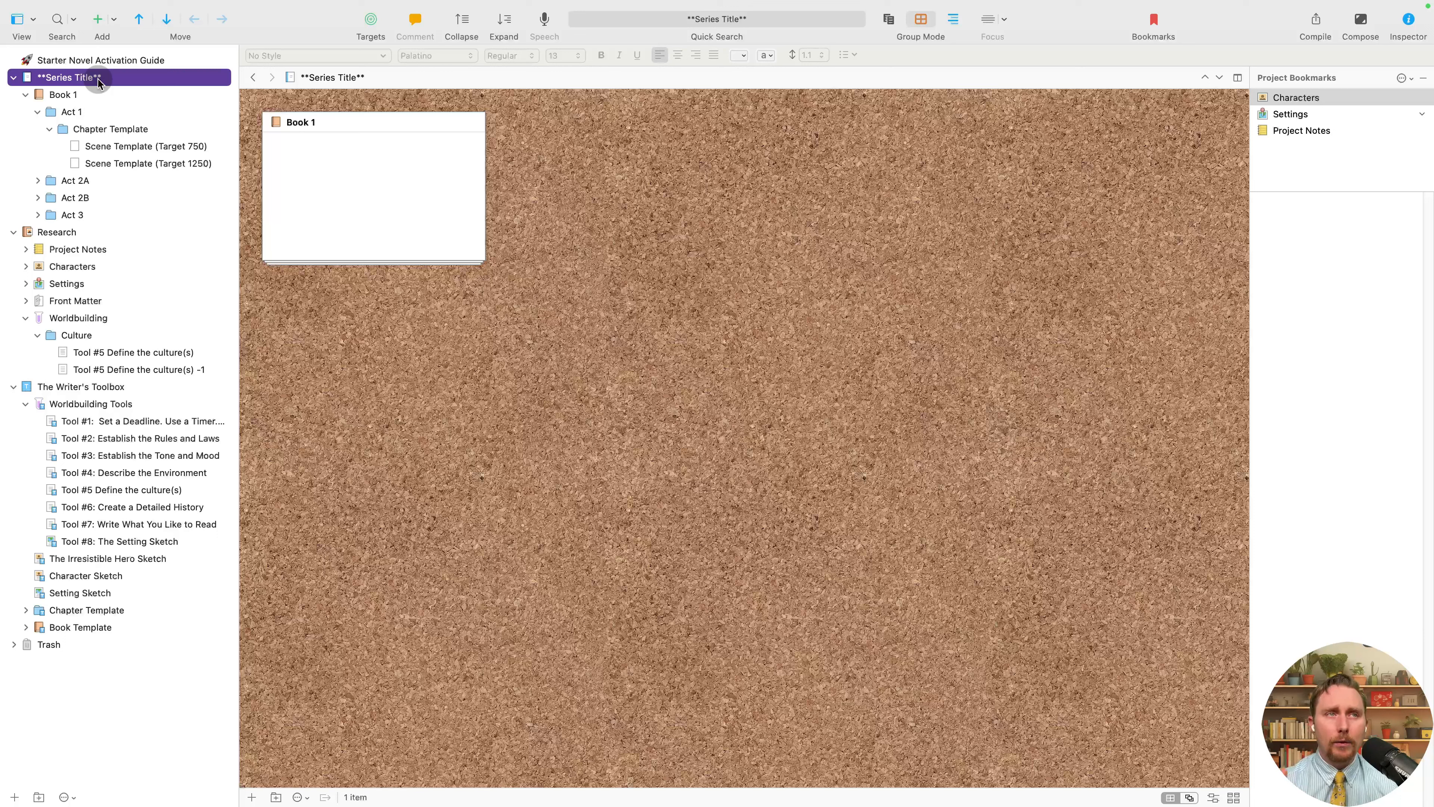
pyautogui.click(13, 644)
pyautogui.click(14, 644)
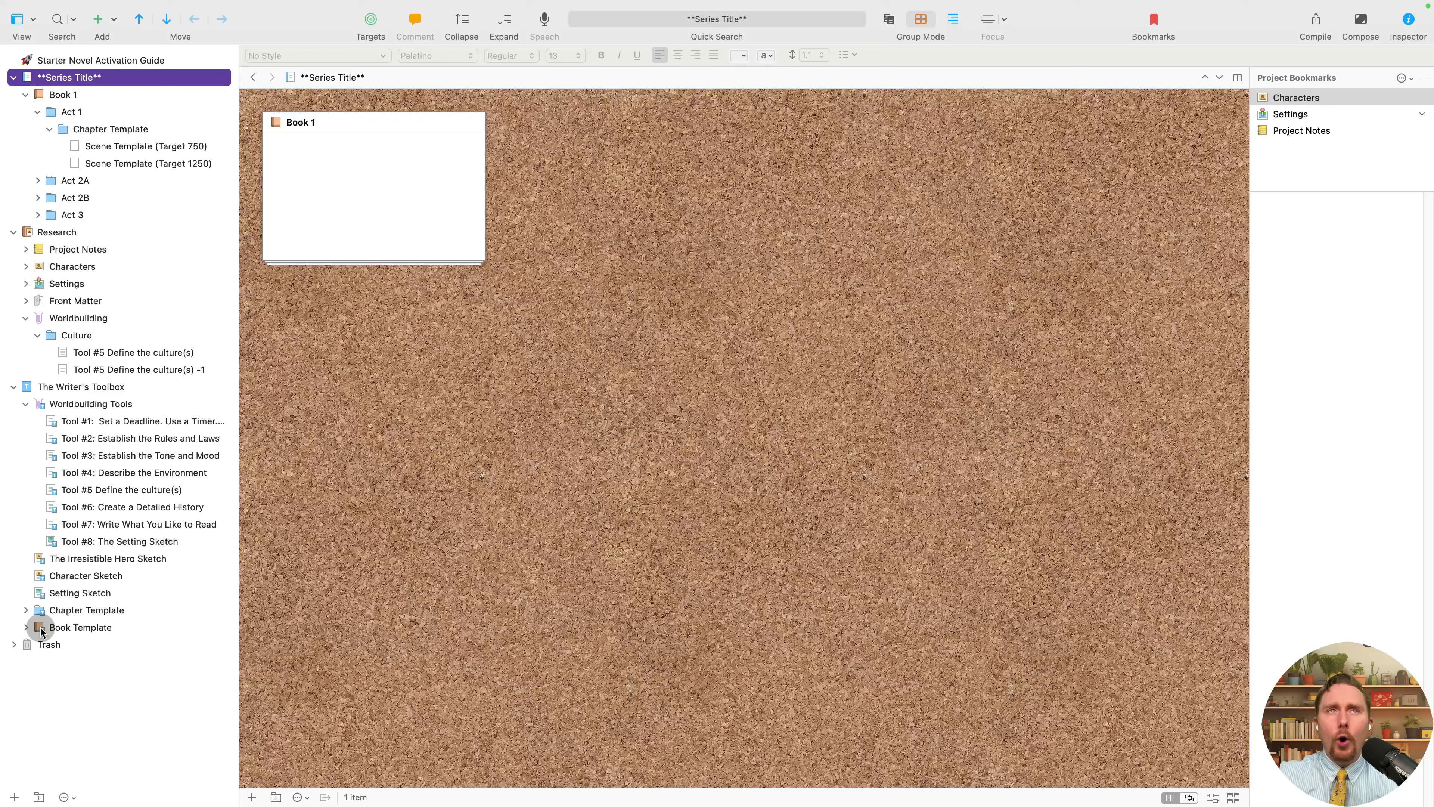
pyautogui.click(26, 403)
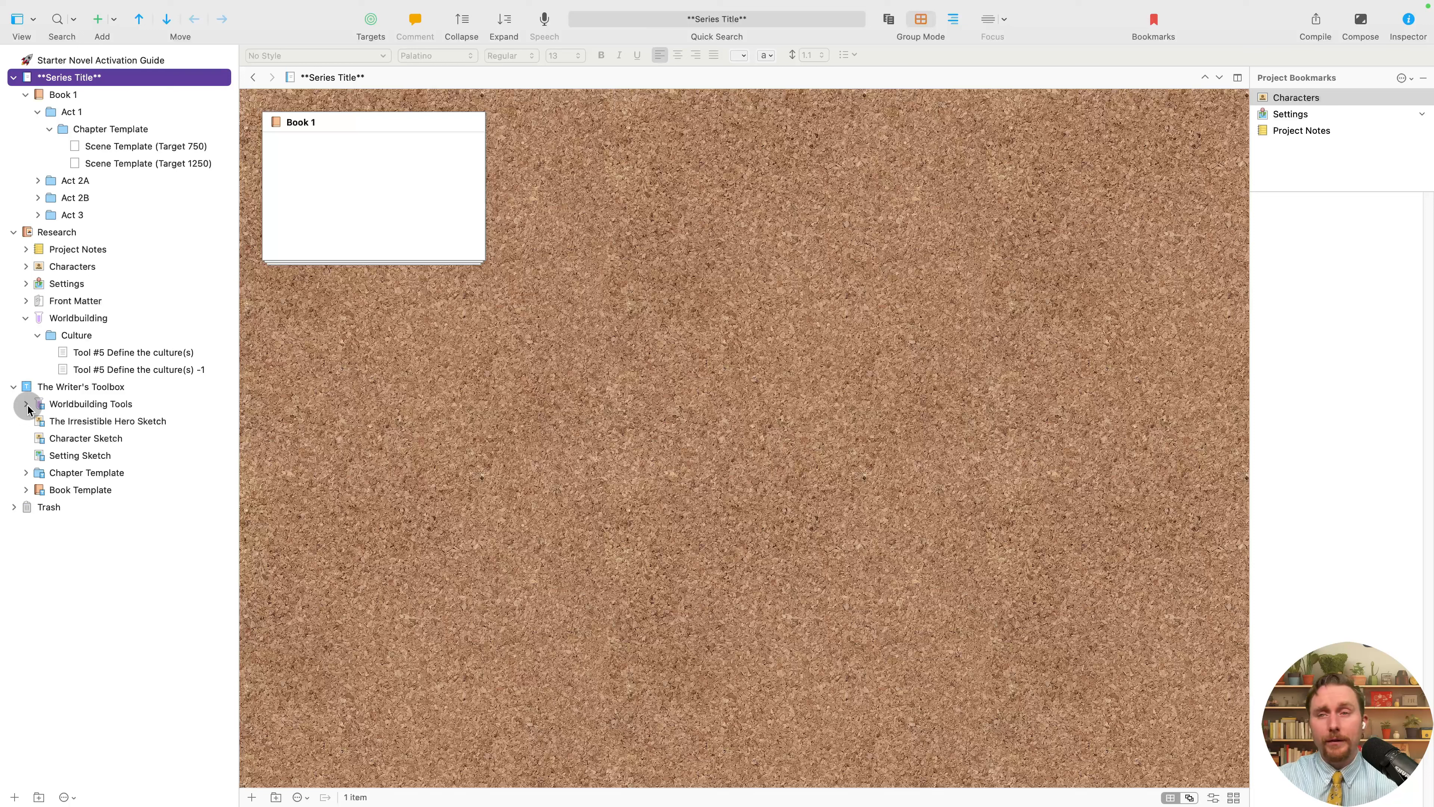
# Add a new untitled text document to the Worldbuilding folder and move it above the Culture folder.
pyautogui.moveTo(732, 4)
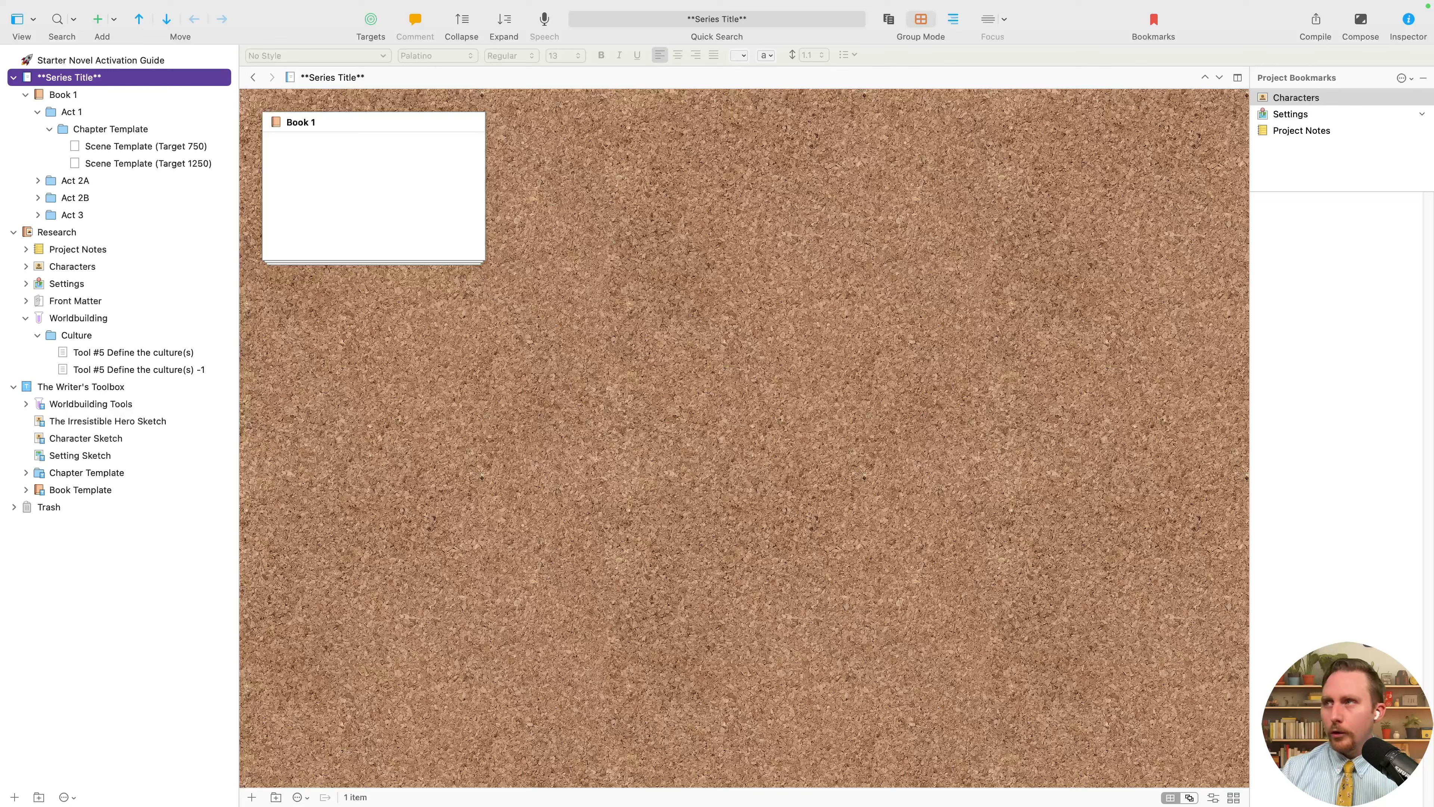
pyautogui.press('super+c')
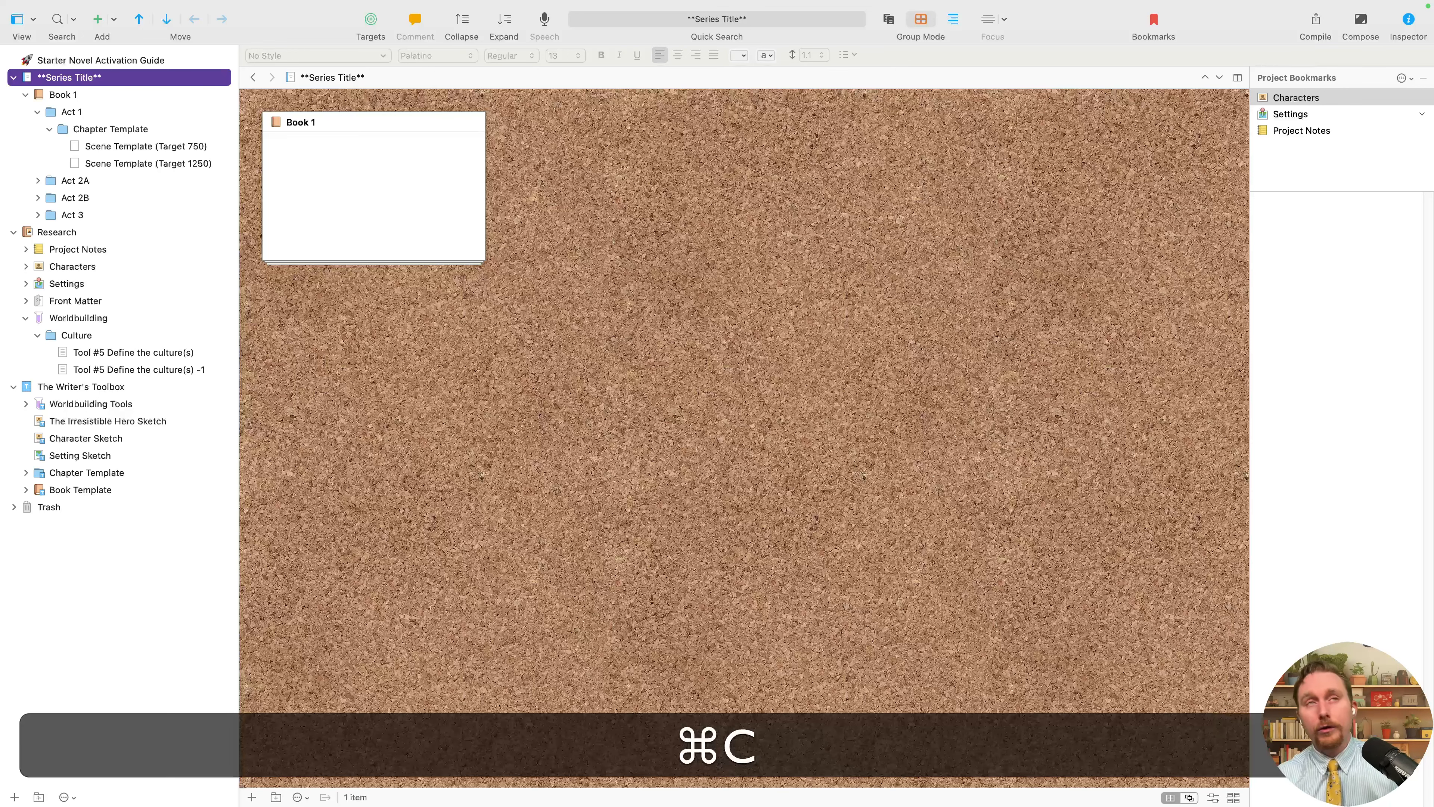
pyautogui.click(82, 317)
pyautogui.click(15, 797)
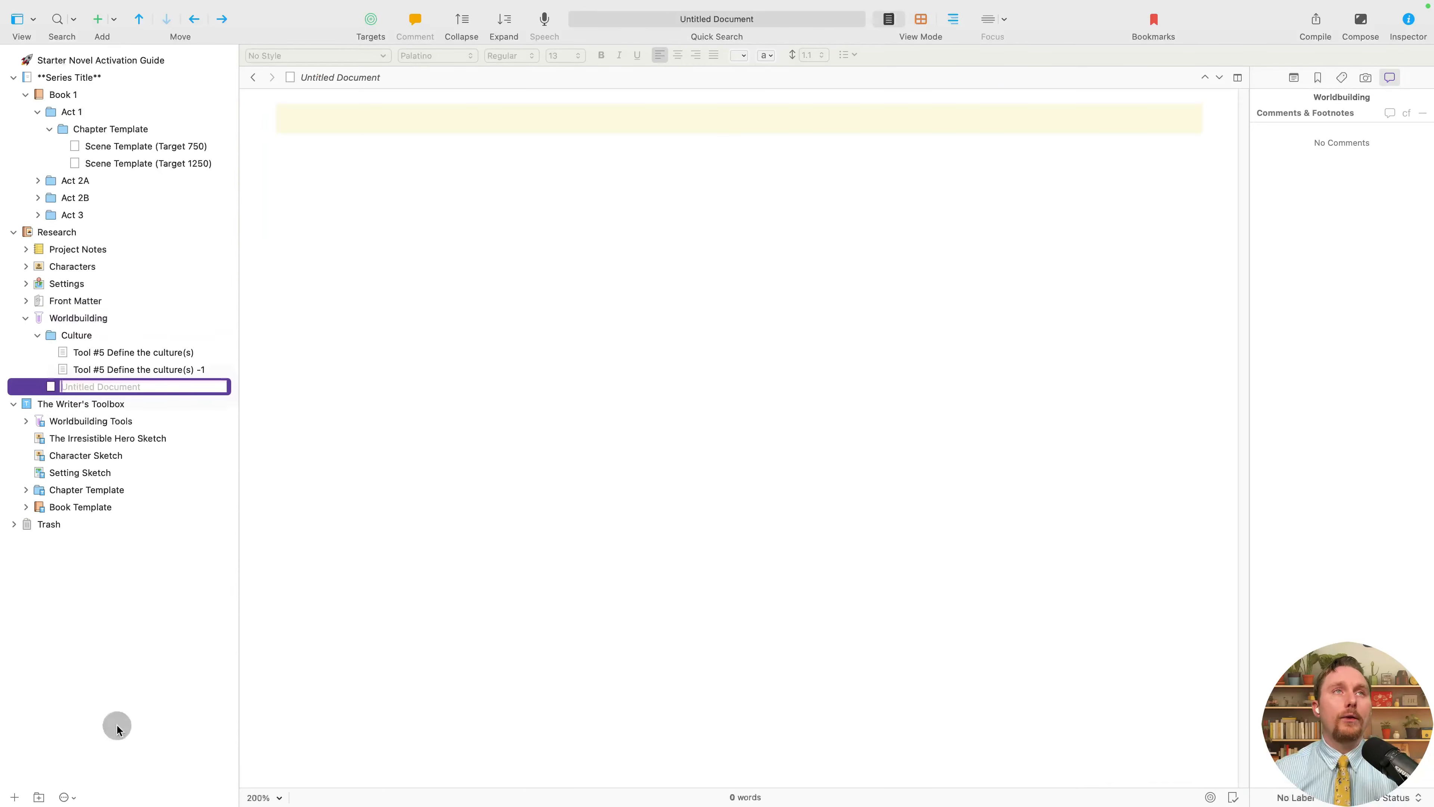
pyautogui.click(97, 373)
pyautogui.moveTo(102, 386); pyautogui.dragTo(131, 327)
# Paste "Do you have an idea on how to come up with names for fantasy worlds?" into the new document.
pyautogui.click(423, 215)
pyautogui.hotkey('ctrl', 'v')
pyautogui.hotkey('ctrl', 'z')
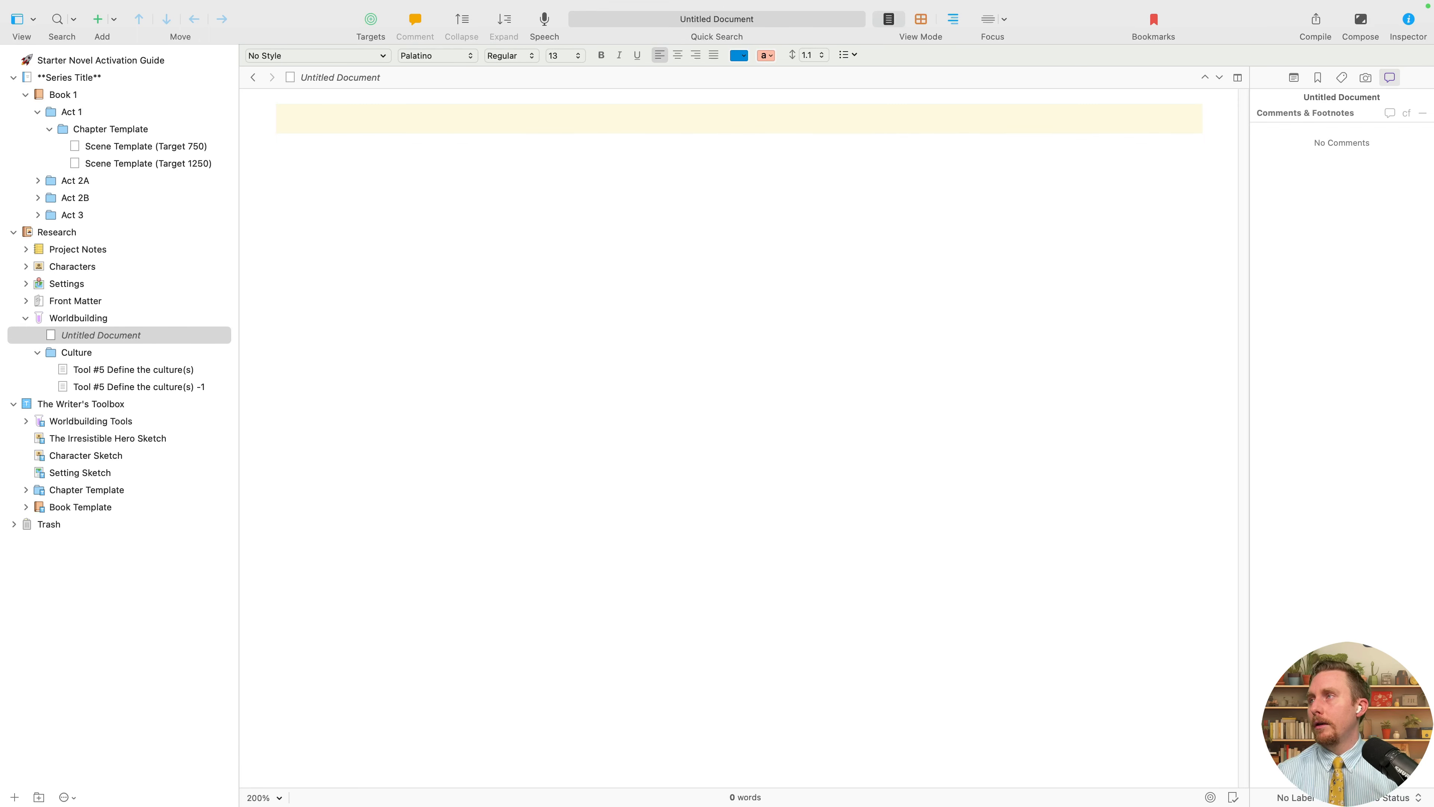
pyautogui.hotkey('ctrl', 'v')
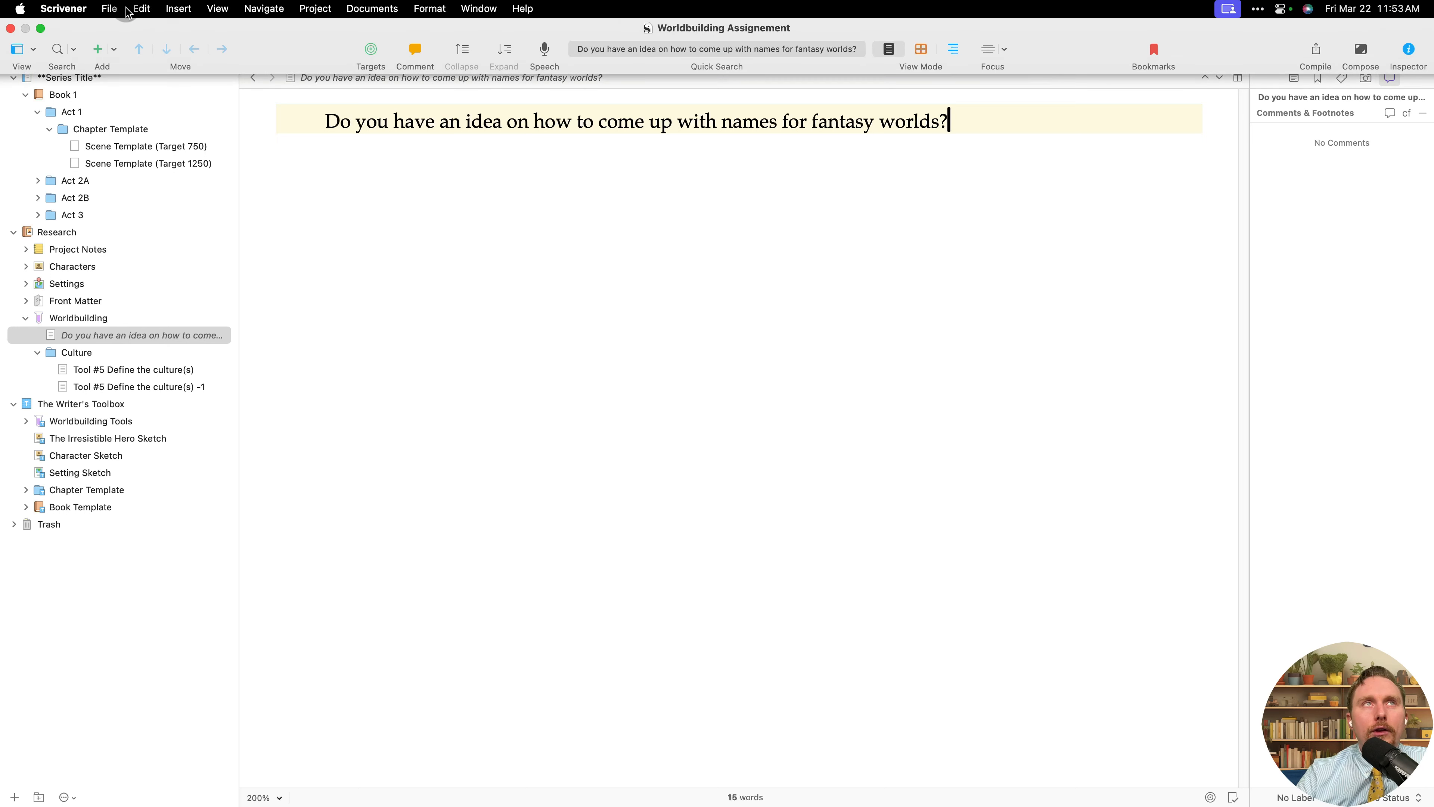
# Open the Name Generator and look through the name lists available for name generation.
pyautogui.click(142, 9)
pyautogui.moveTo(201, 491)
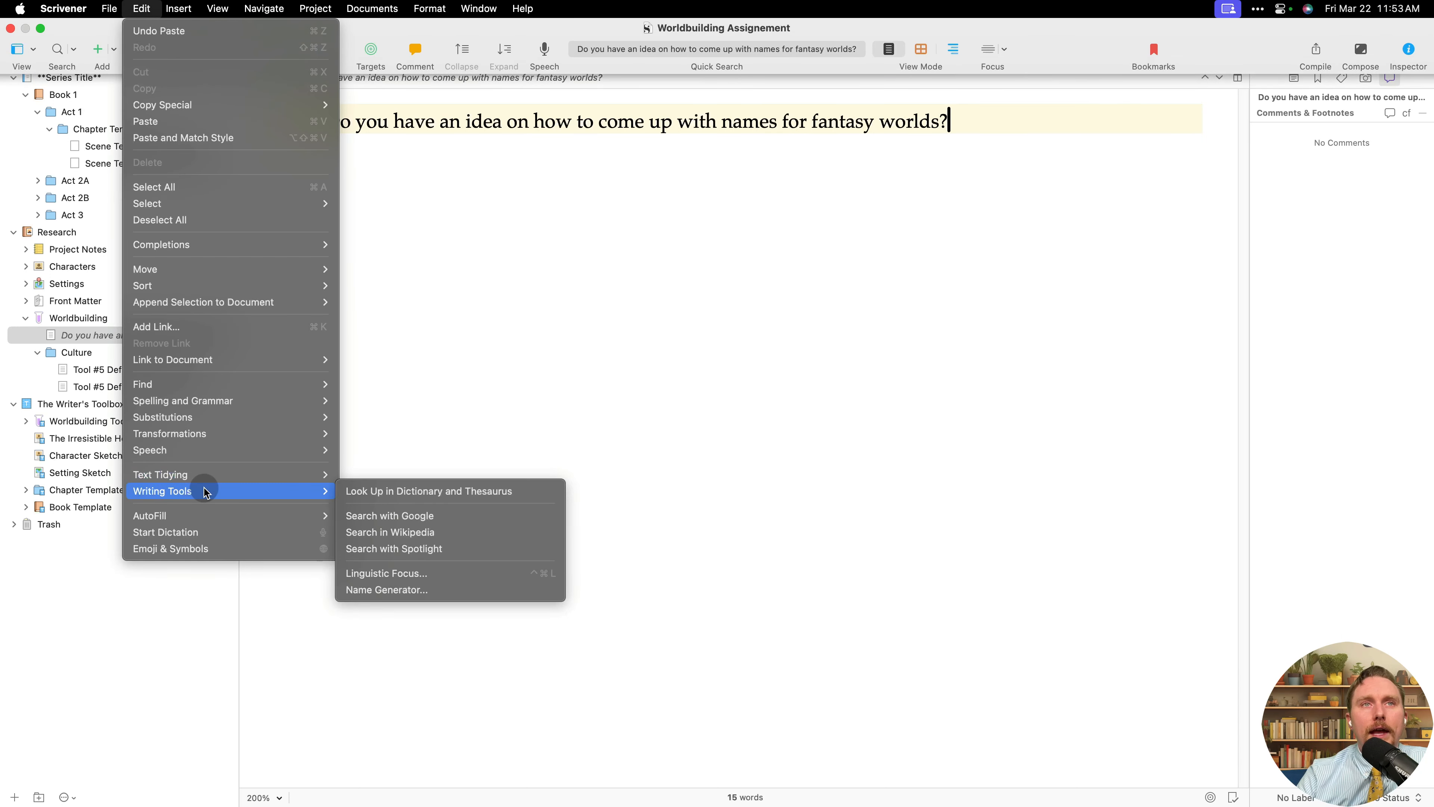
pyautogui.click(377, 589)
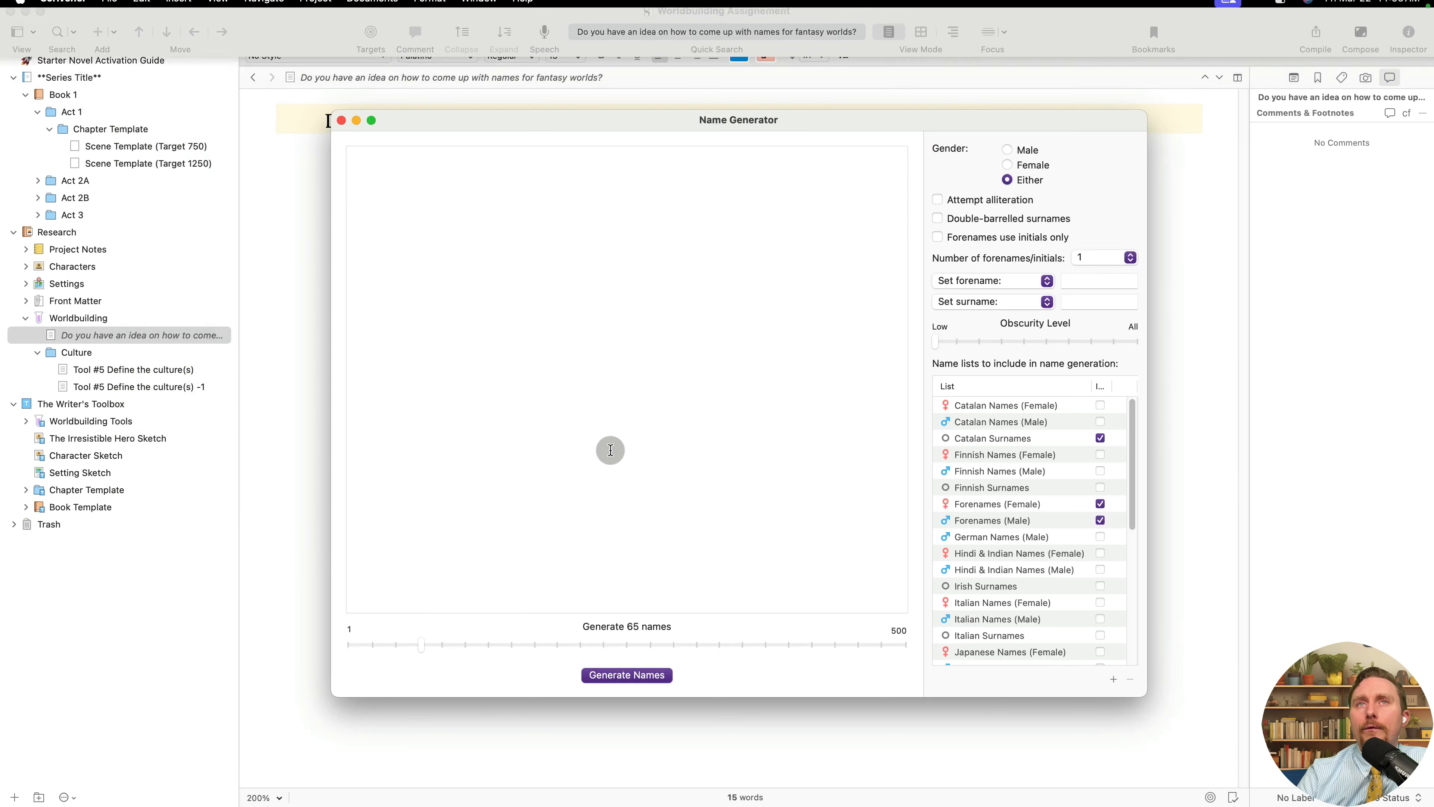
pyautogui.scroll(-10, 1056, 570)
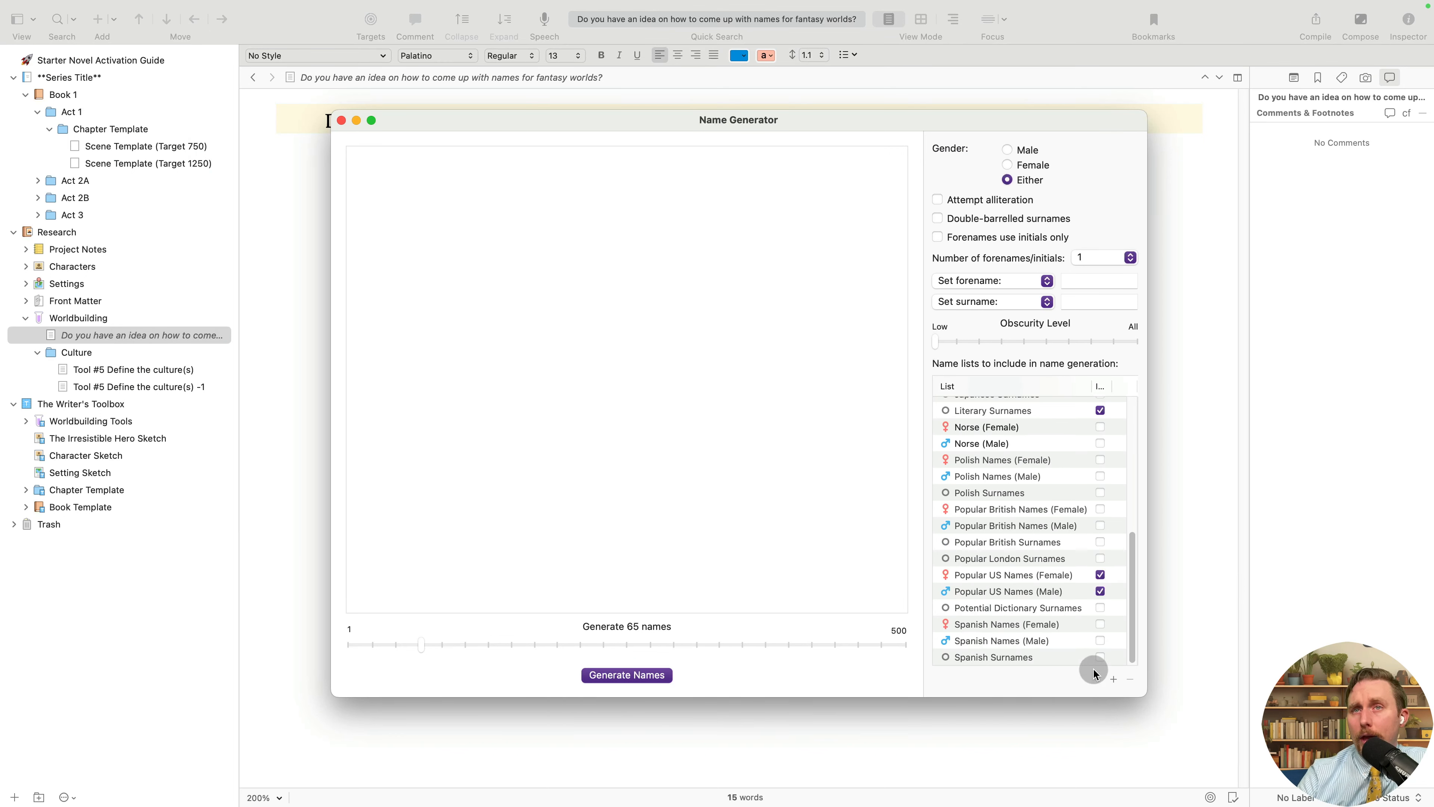
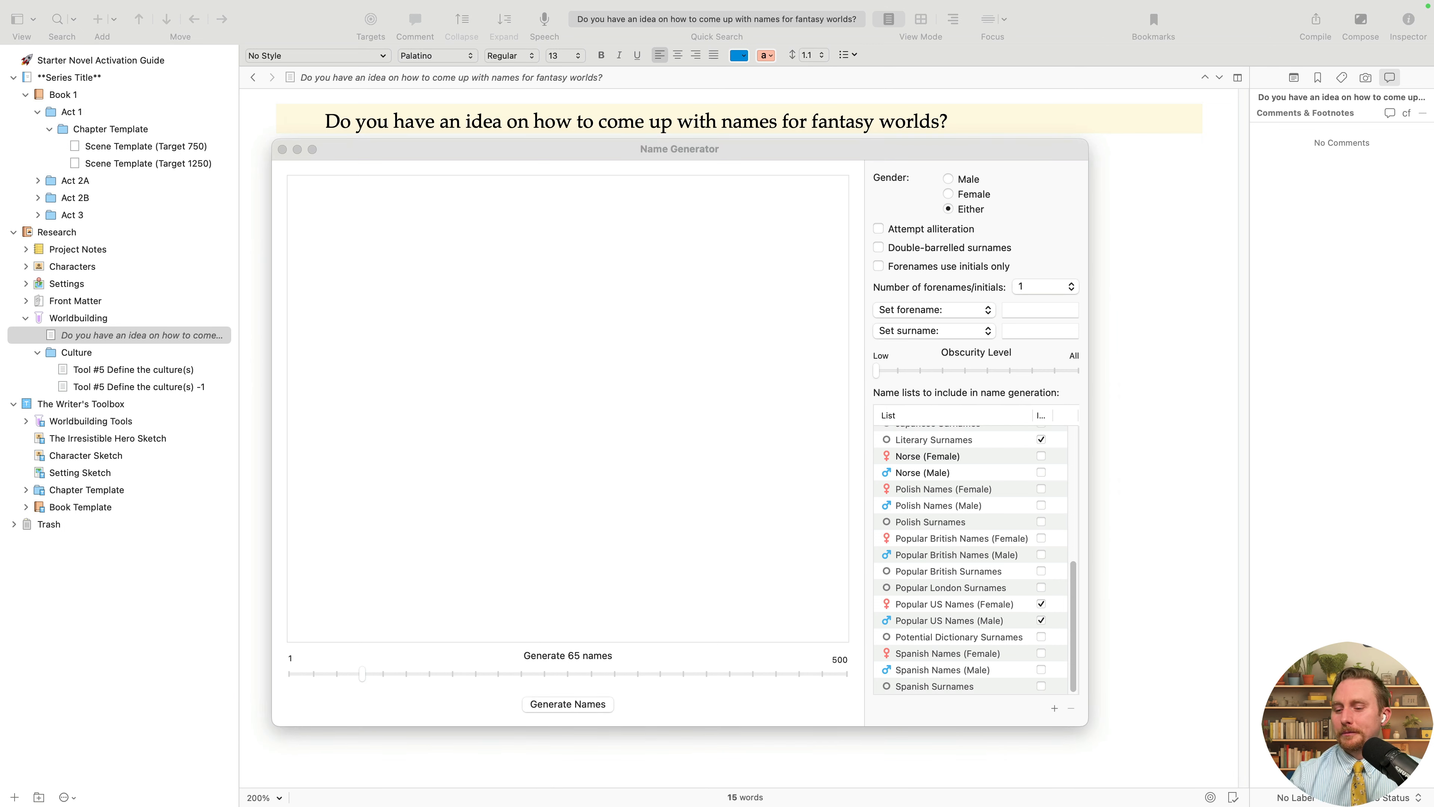
pyautogui.hotkey('ctrl', 'Right')
pyautogui.hotkey('ctrl', 'Left')
pyautogui.press('ctrl')
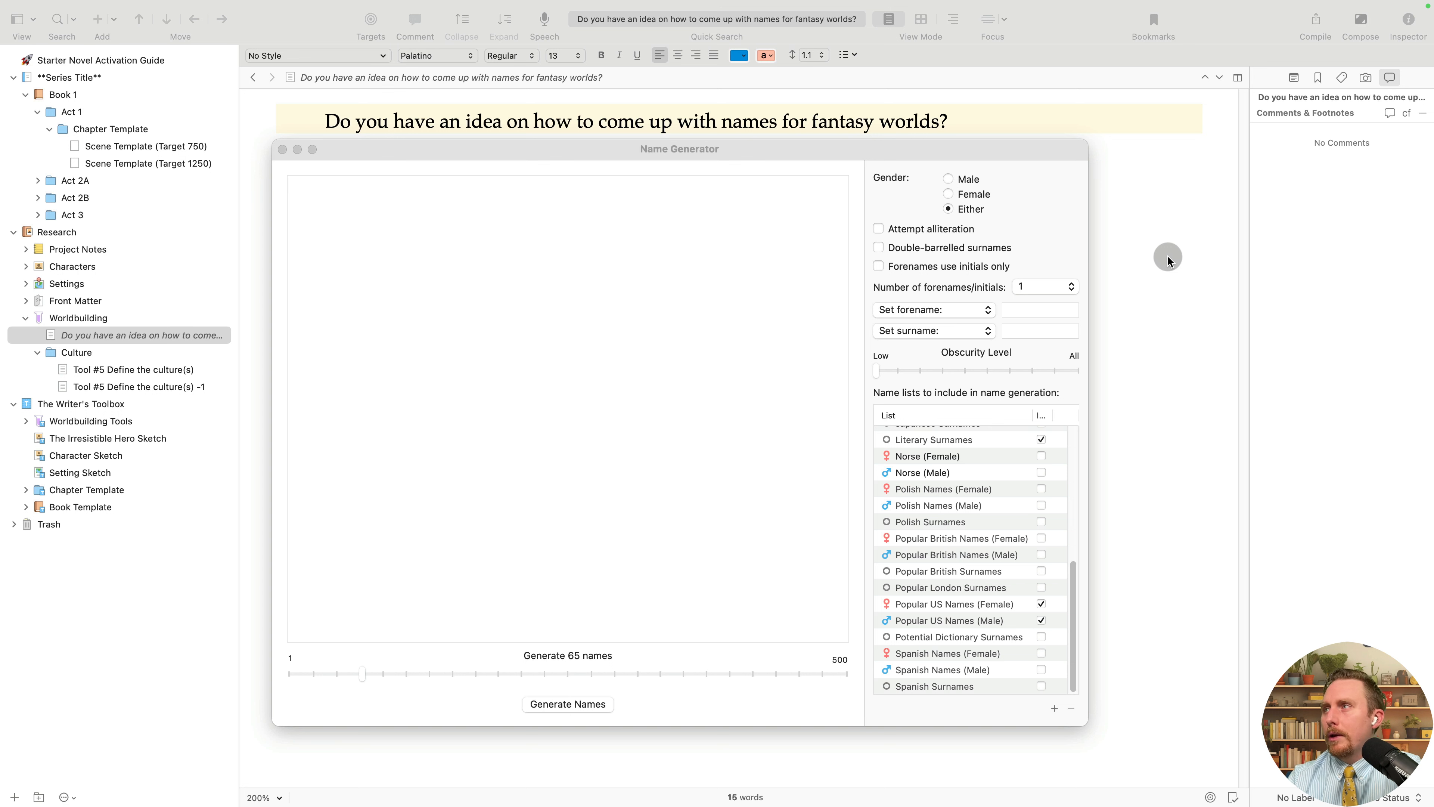
# Close the Name Generator and collapse the Culture folder in Worldbuilding.
pyautogui.click(283, 149)
pyautogui.click(37, 351)
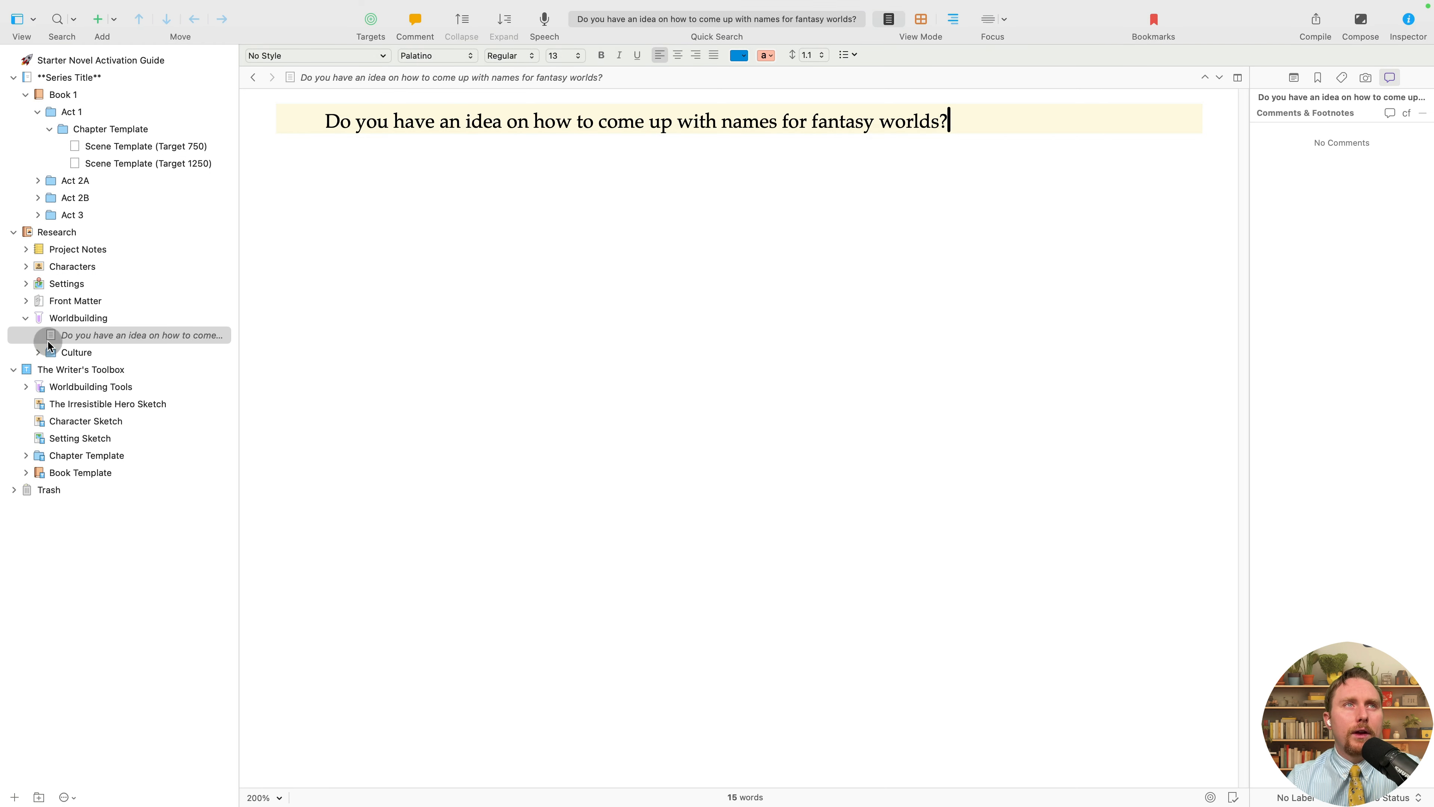
# Title the untitled document in the Worldbuilding folder "Fantasy Name Generator".
pyautogui.click(107, 335)
pyautogui.click(115, 336)
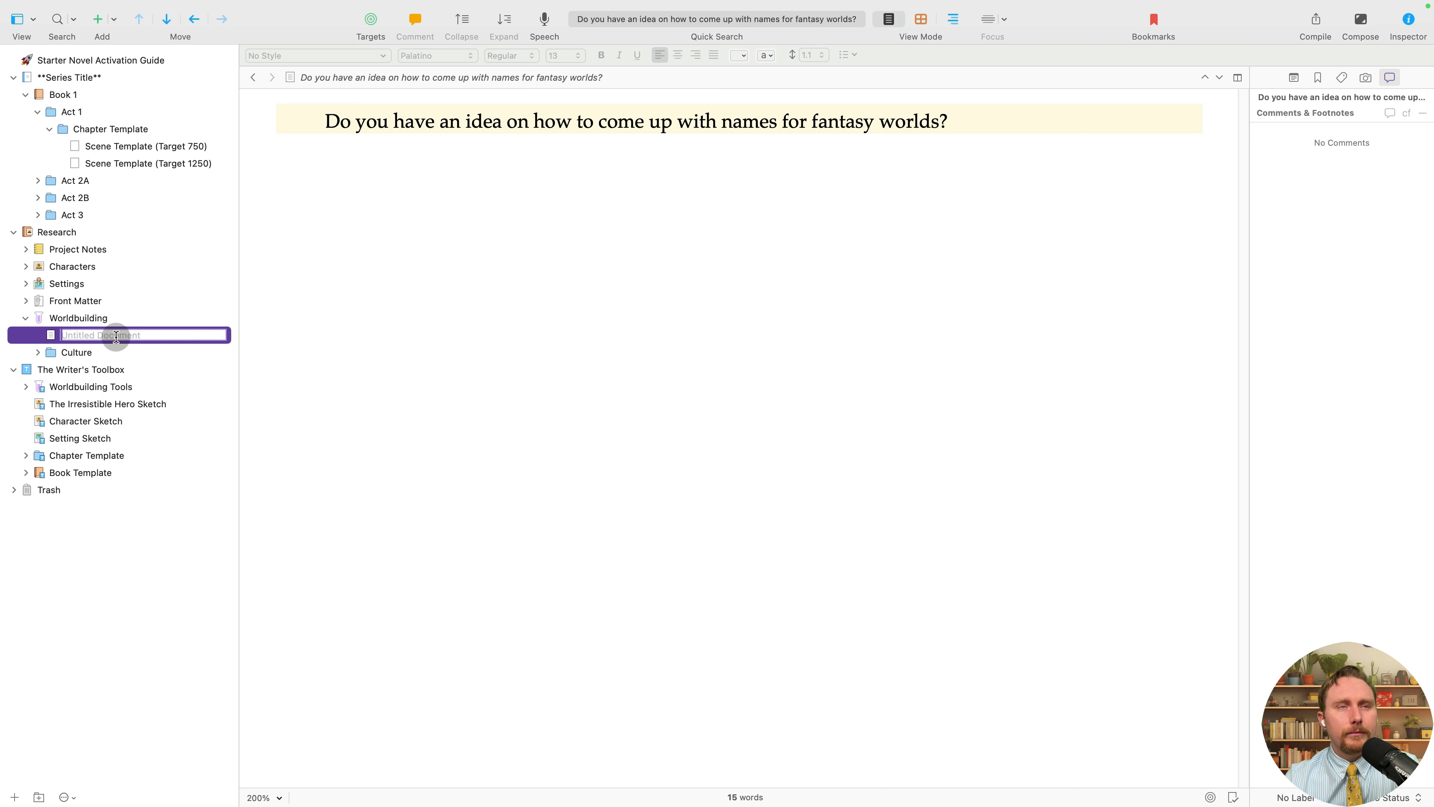
pyautogui.write('Get Star')
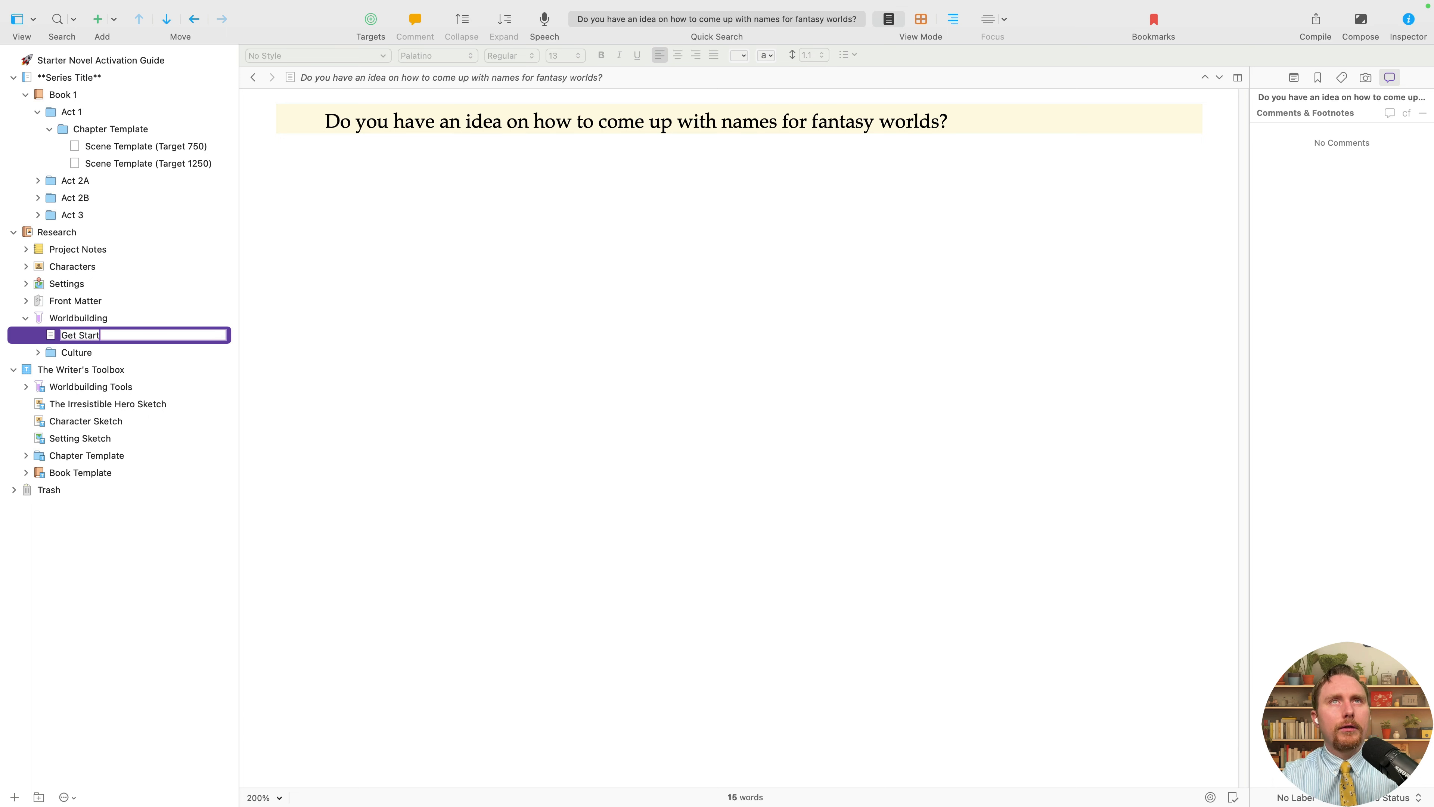
pyautogui.write('t')
pyautogui.press('BackSpace')
pyautogui.press('BackSpace')
pyautogui.press('BackSpace')
pyautogui.press('BackSpace')
pyautogui.hotkey('shift', 'BackSpace')
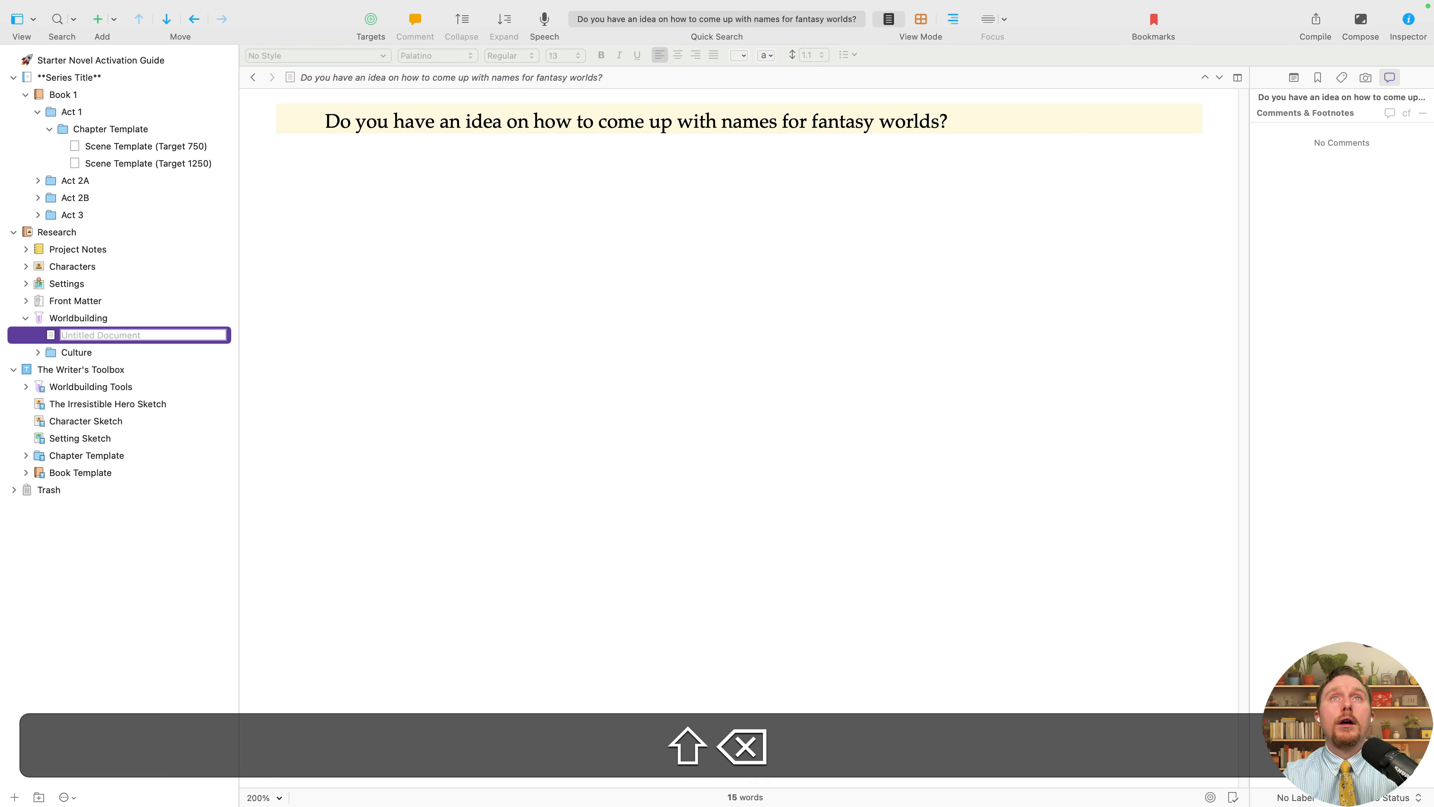
pyautogui.write('Fantasy Names')
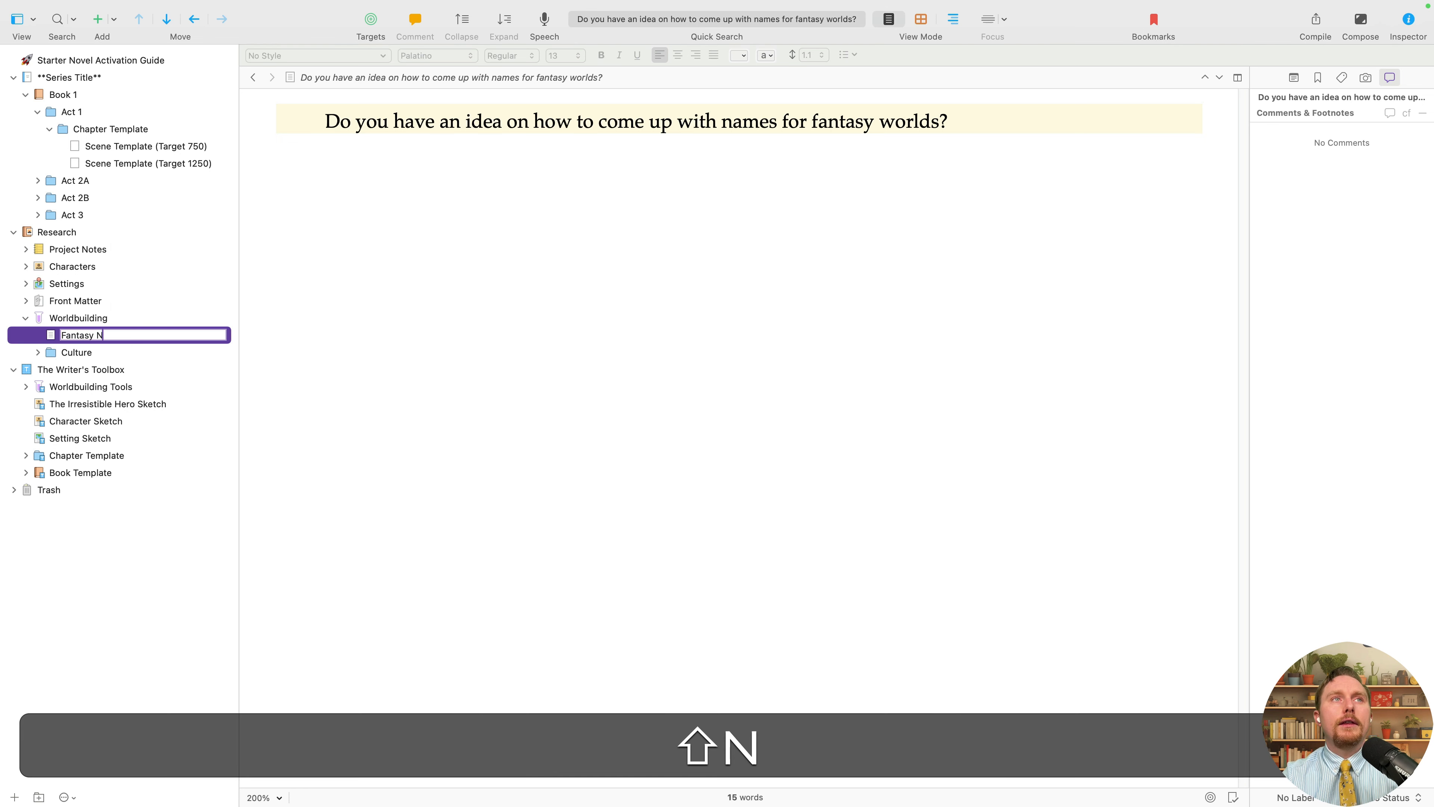
pyautogui.hotkey('shift', 'BackSpace')
pyautogui.write('Generator')
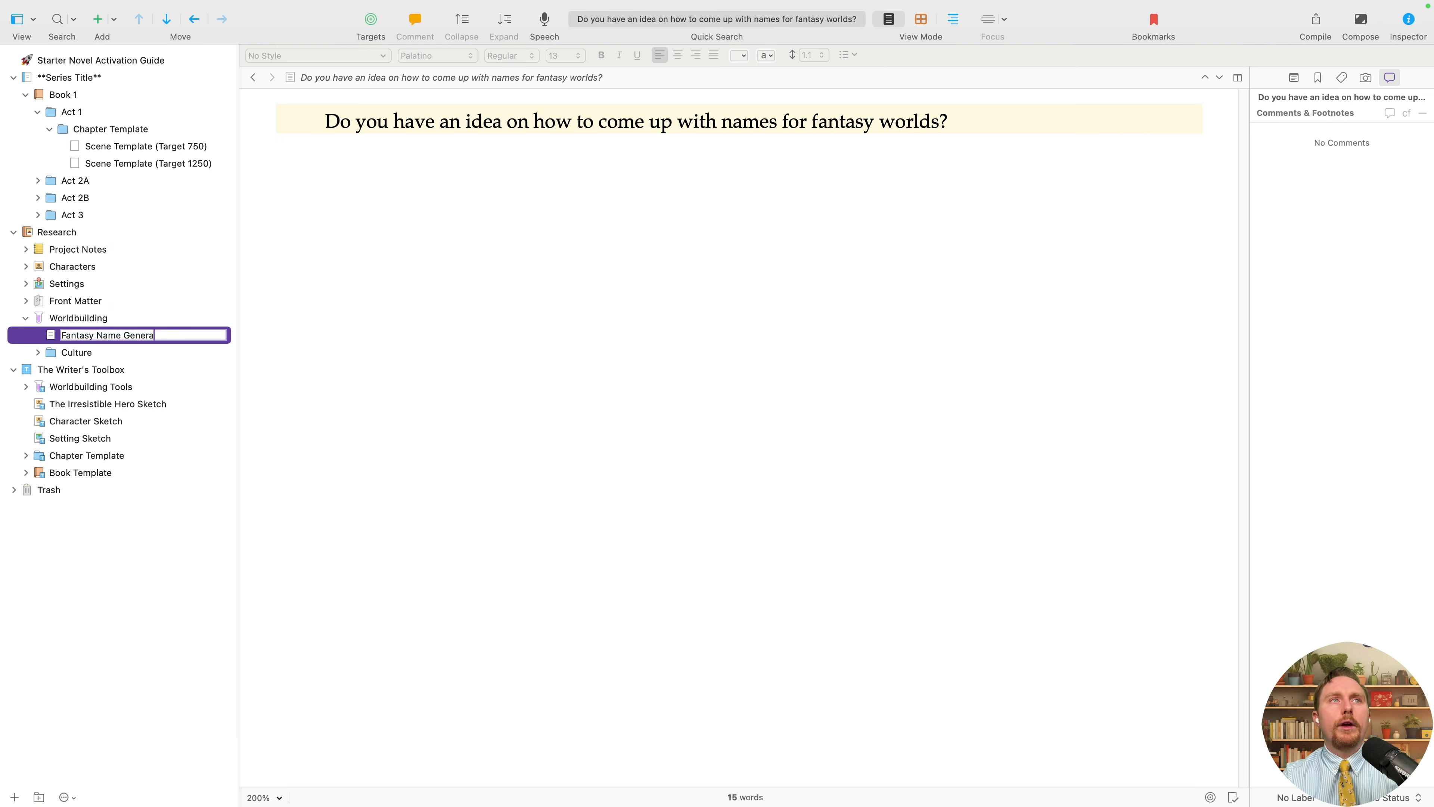
pyautogui.press('Return')
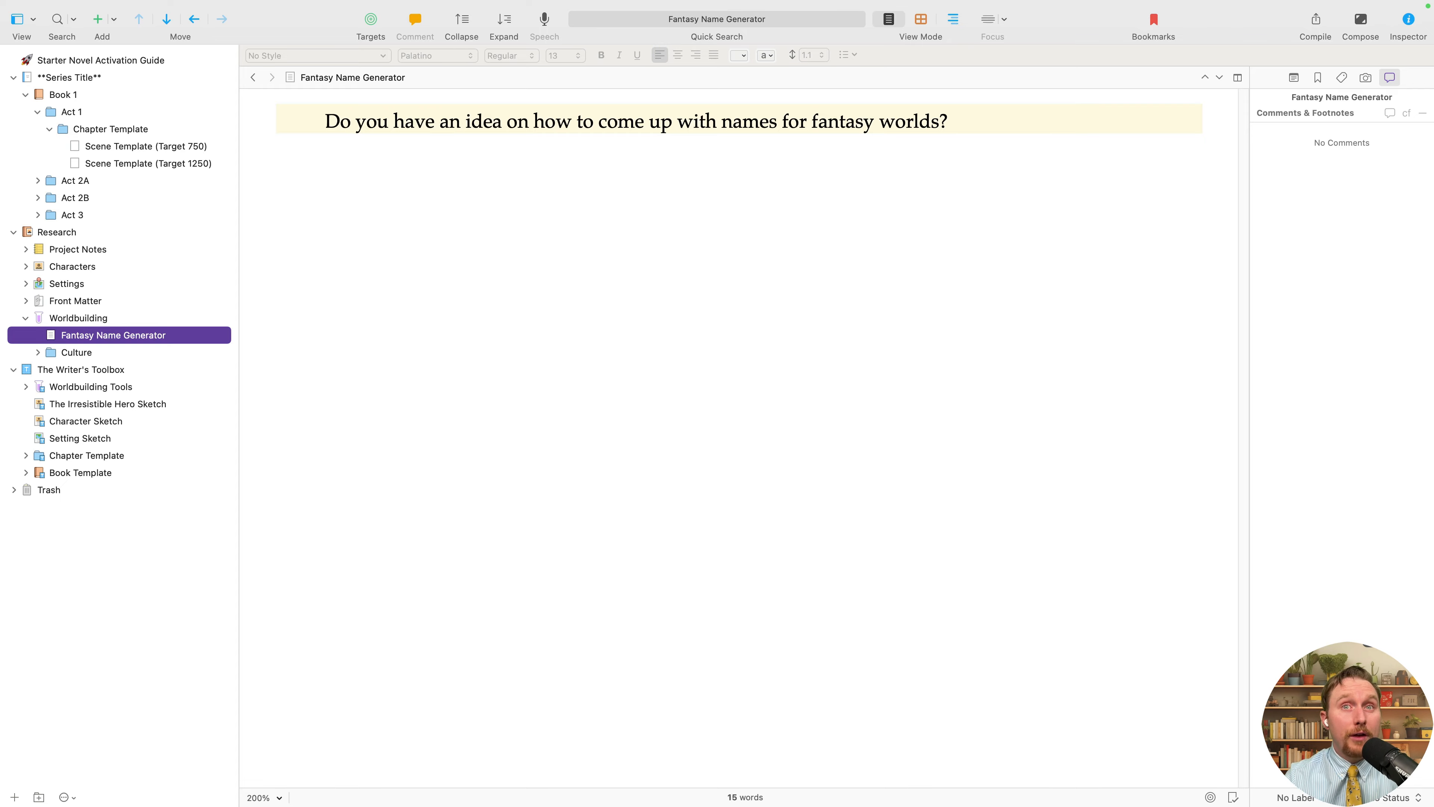
# Look through Act 1, the Fantasy Name Generator document, the Culture folder and The Writer's Toolbox in the binder.
pyautogui.click(71, 111)
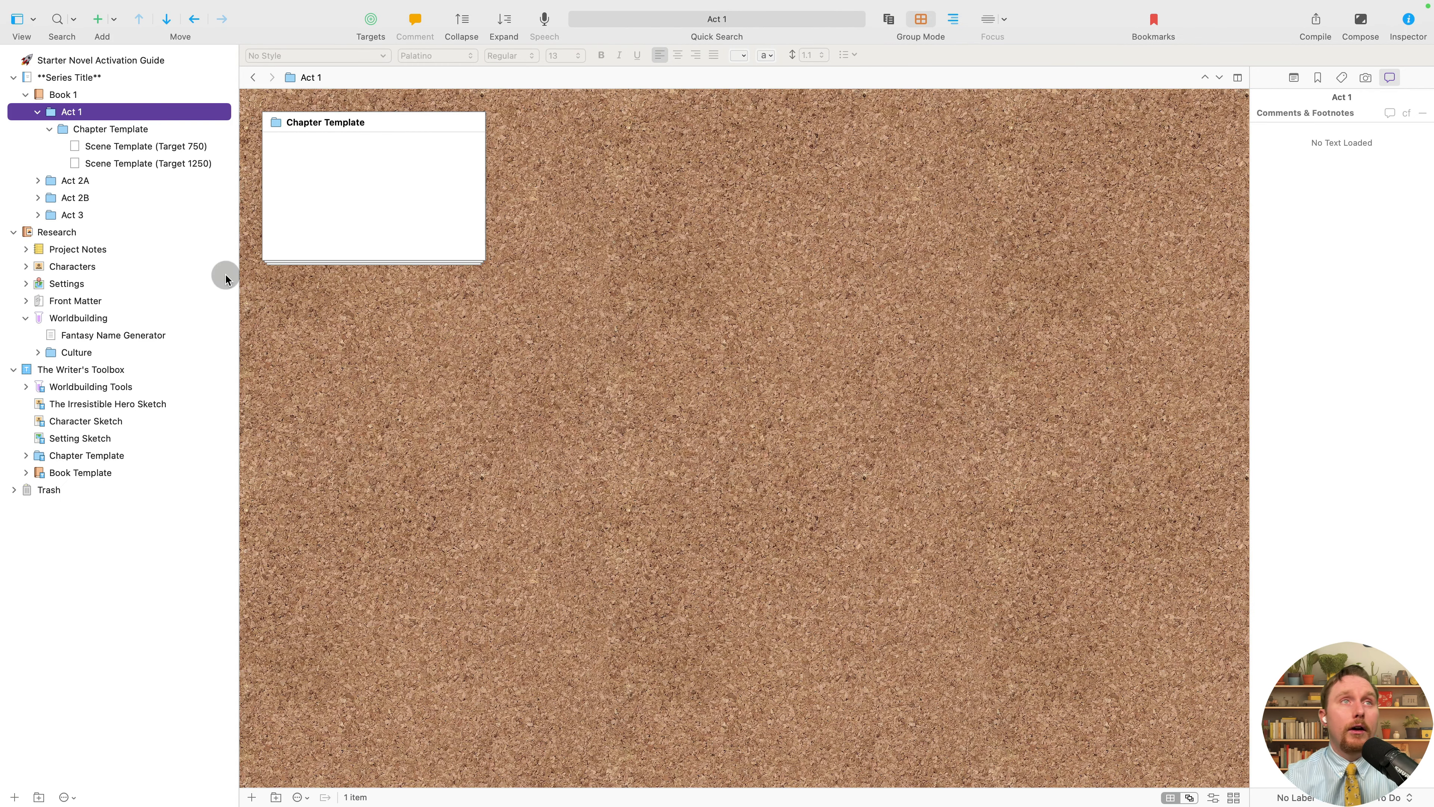
pyautogui.moveTo(736, 13)
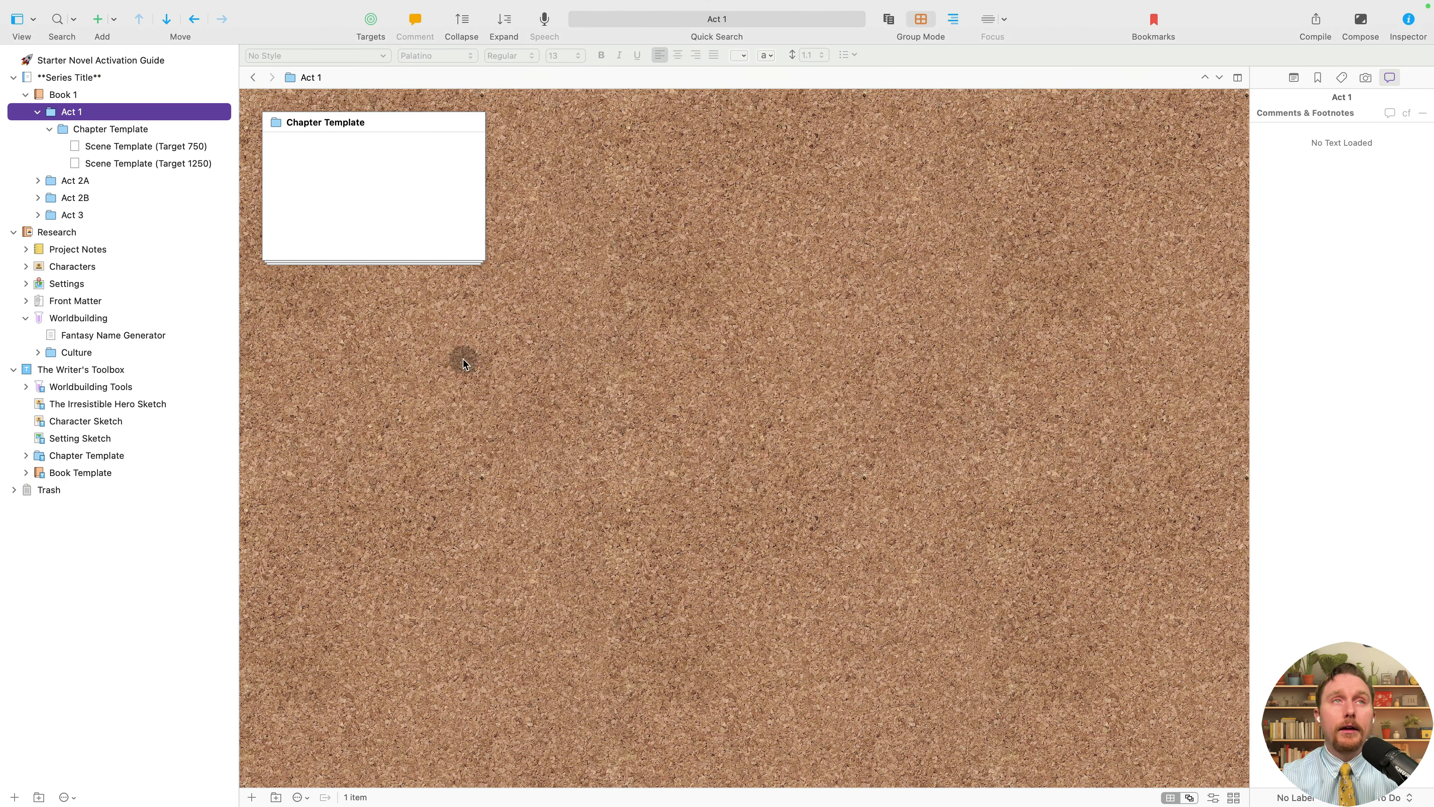
pyautogui.click(115, 332)
pyautogui.press('Down')
pyautogui.press('Down')
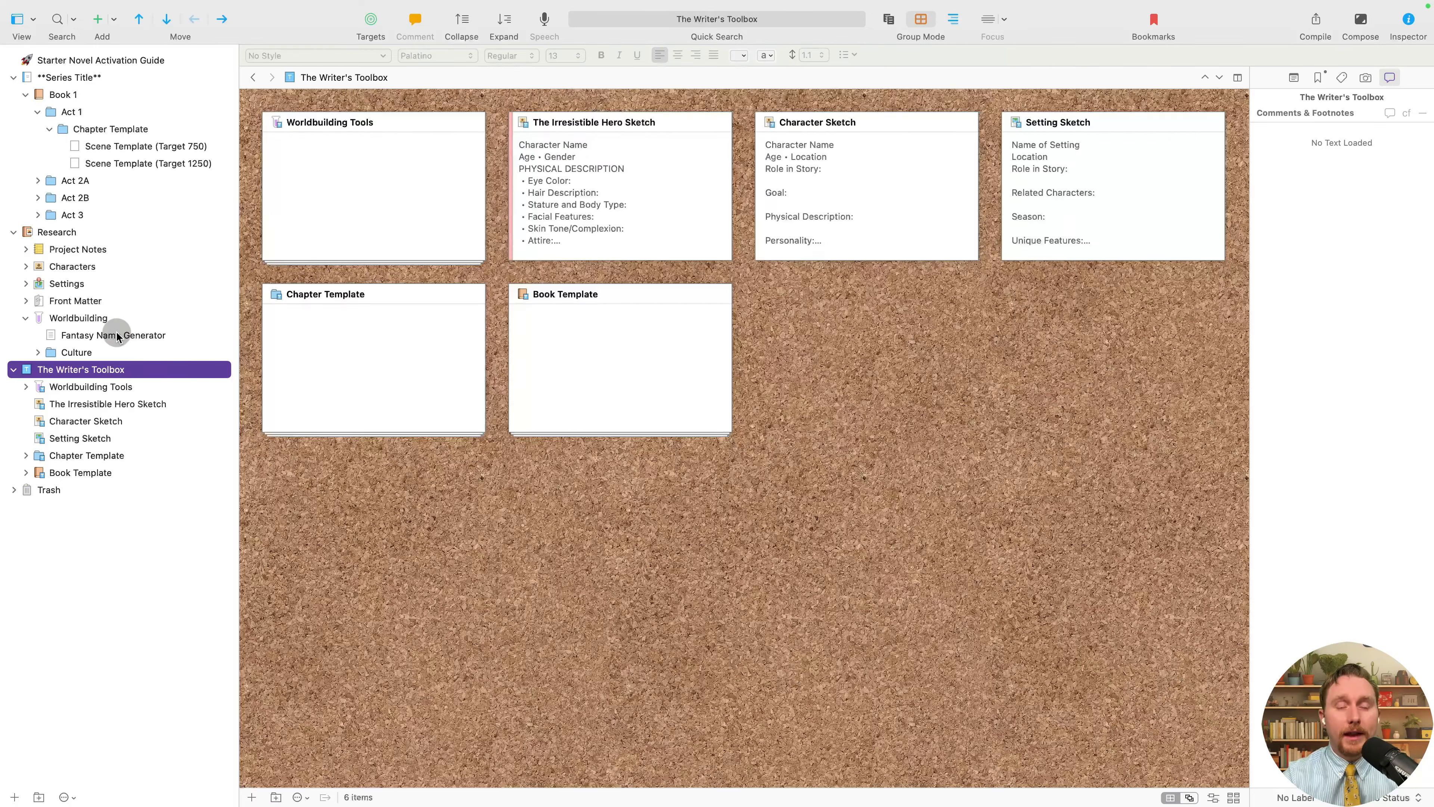
pyautogui.press('Up')
pyautogui.press('Down')
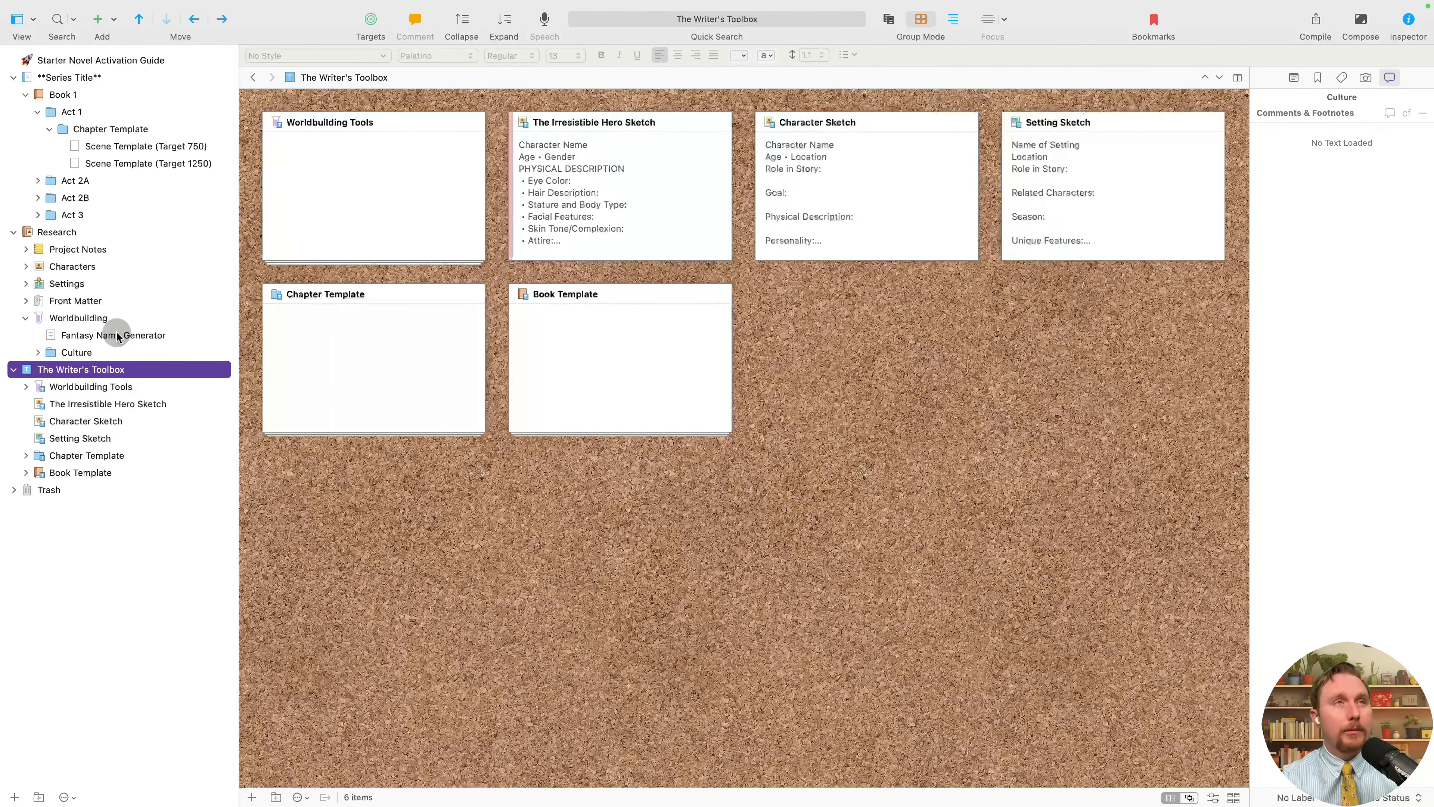
pyautogui.press('Down')
pyautogui.click(116, 332)
pyautogui.press('Up')
pyautogui.press('Up')
pyautogui.press('Down')
pyautogui.press('Down')
pyautogui.press('Down')
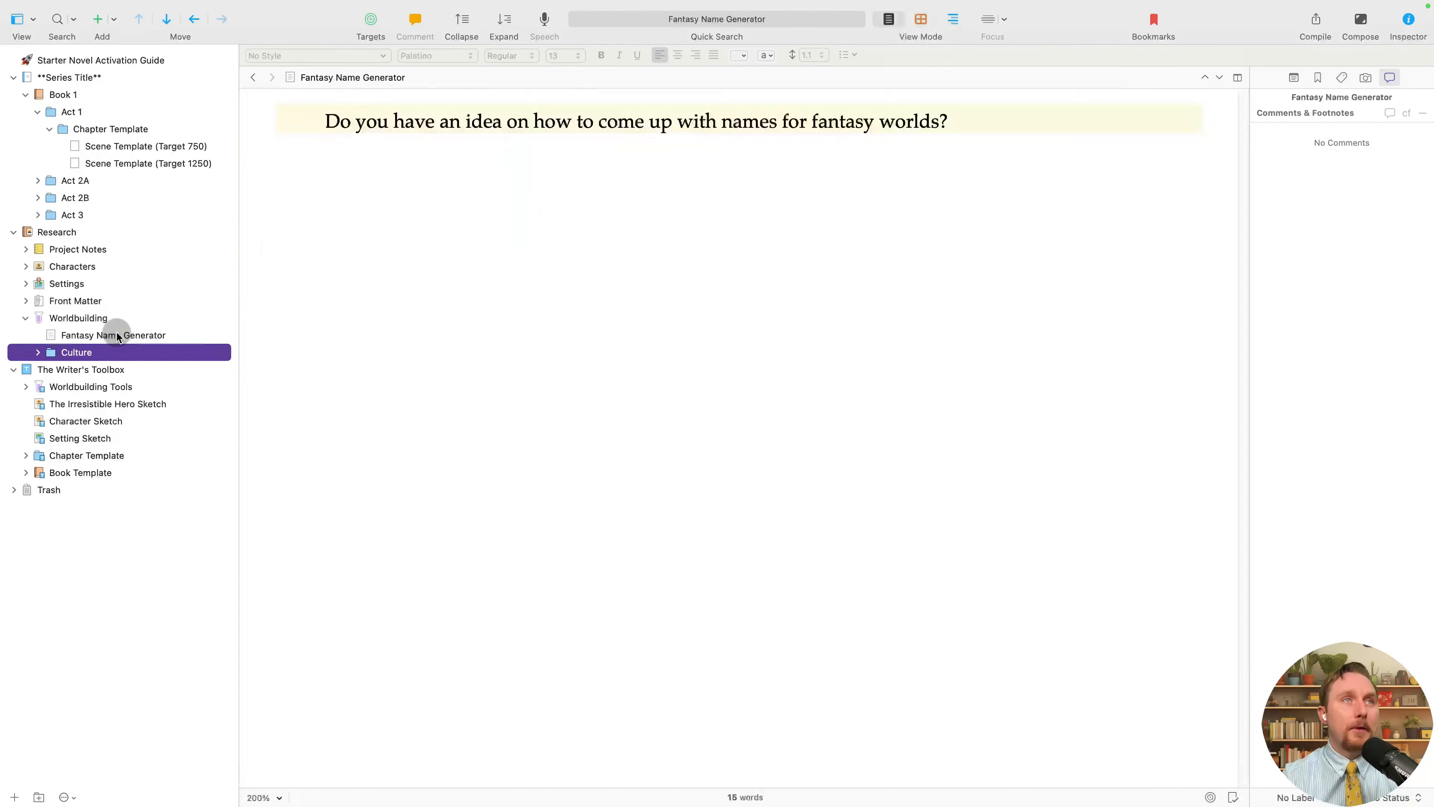
pyautogui.press('Up')
pyautogui.press('Down')
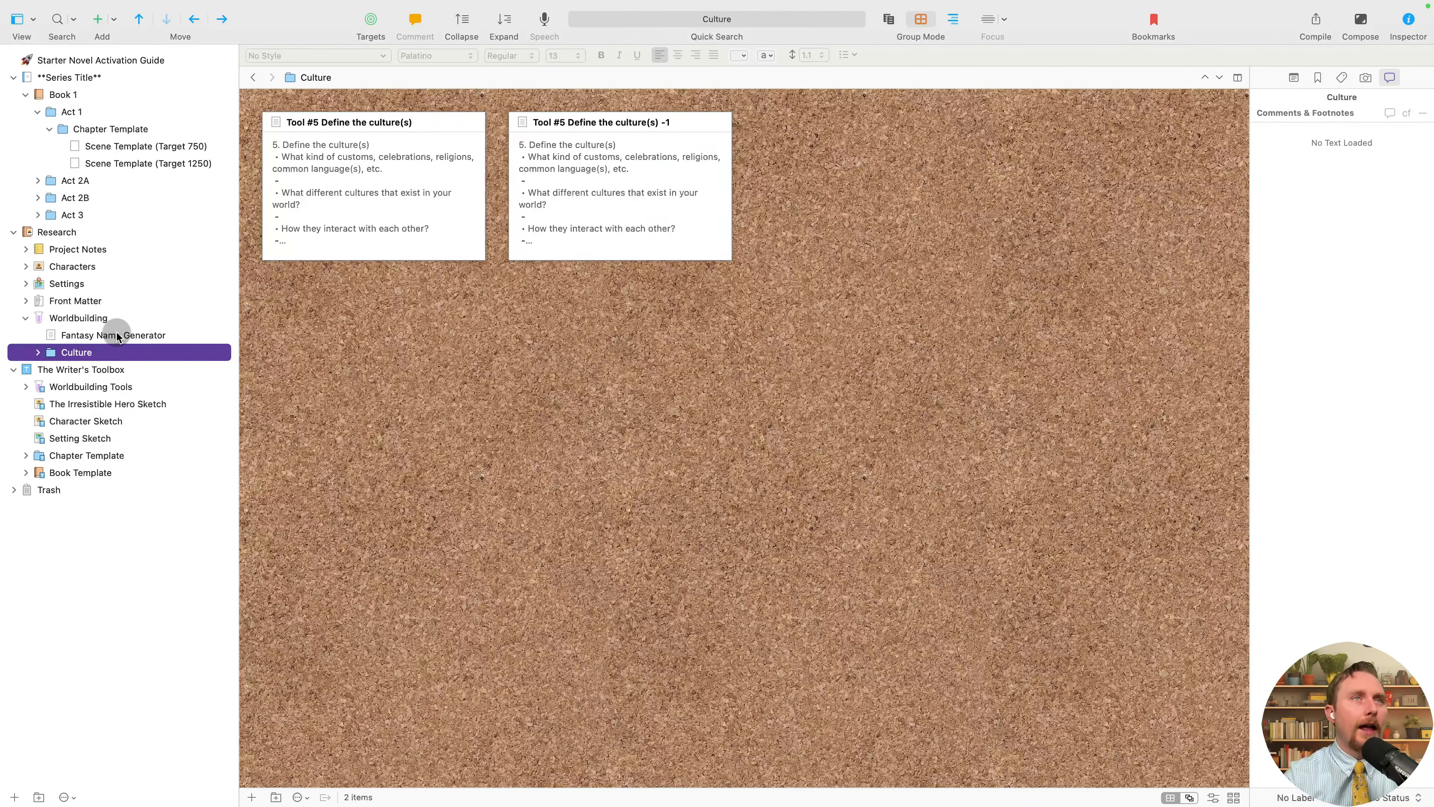
# Review how the Culture folder and the Fantasy Name Generator document are arranged inside the Worldbuilding folder.
pyautogui.press('Right')
pyautogui.press('Left')
pyautogui.press('Up')
pyautogui.press('Down')
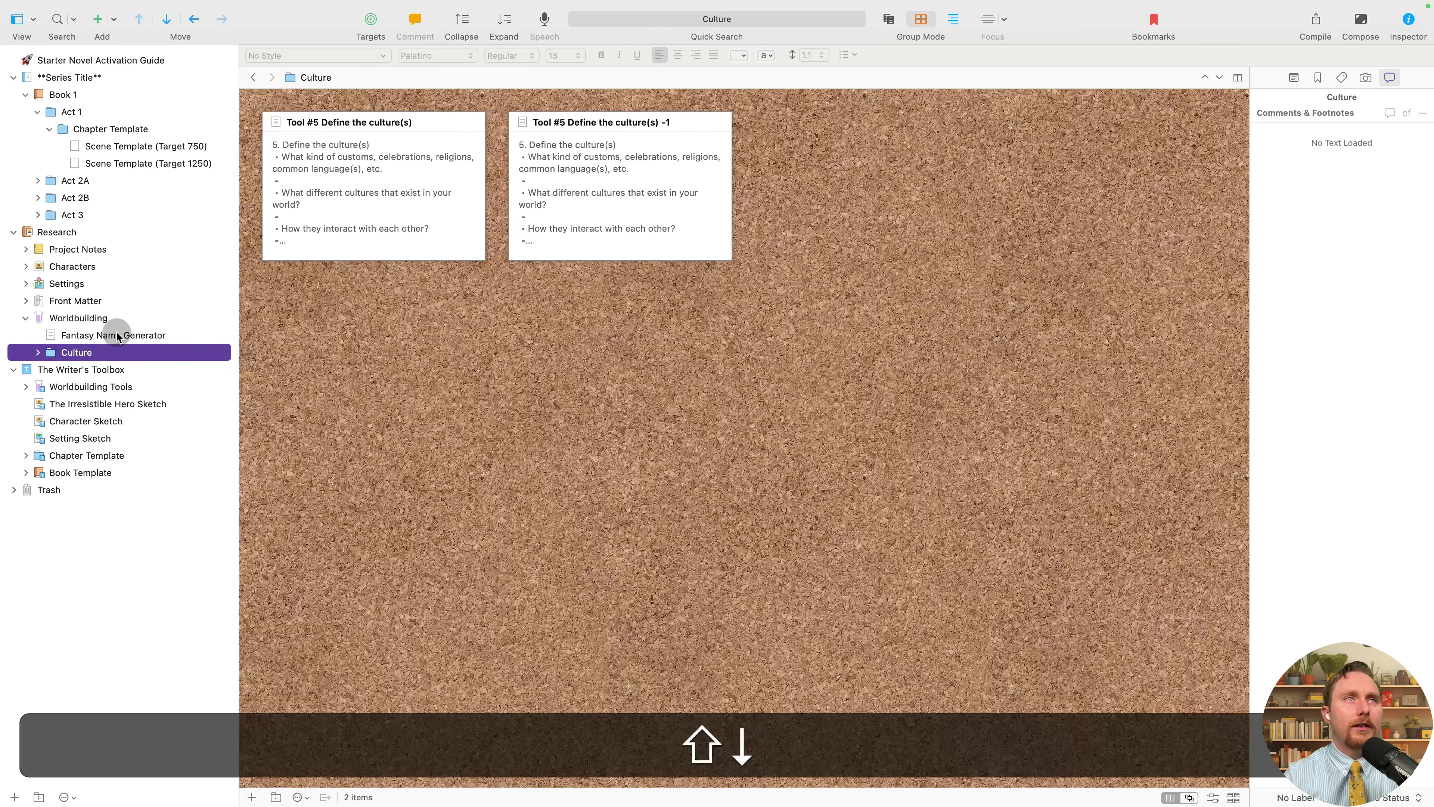
pyautogui.press('Right')
pyautogui.press('Left')
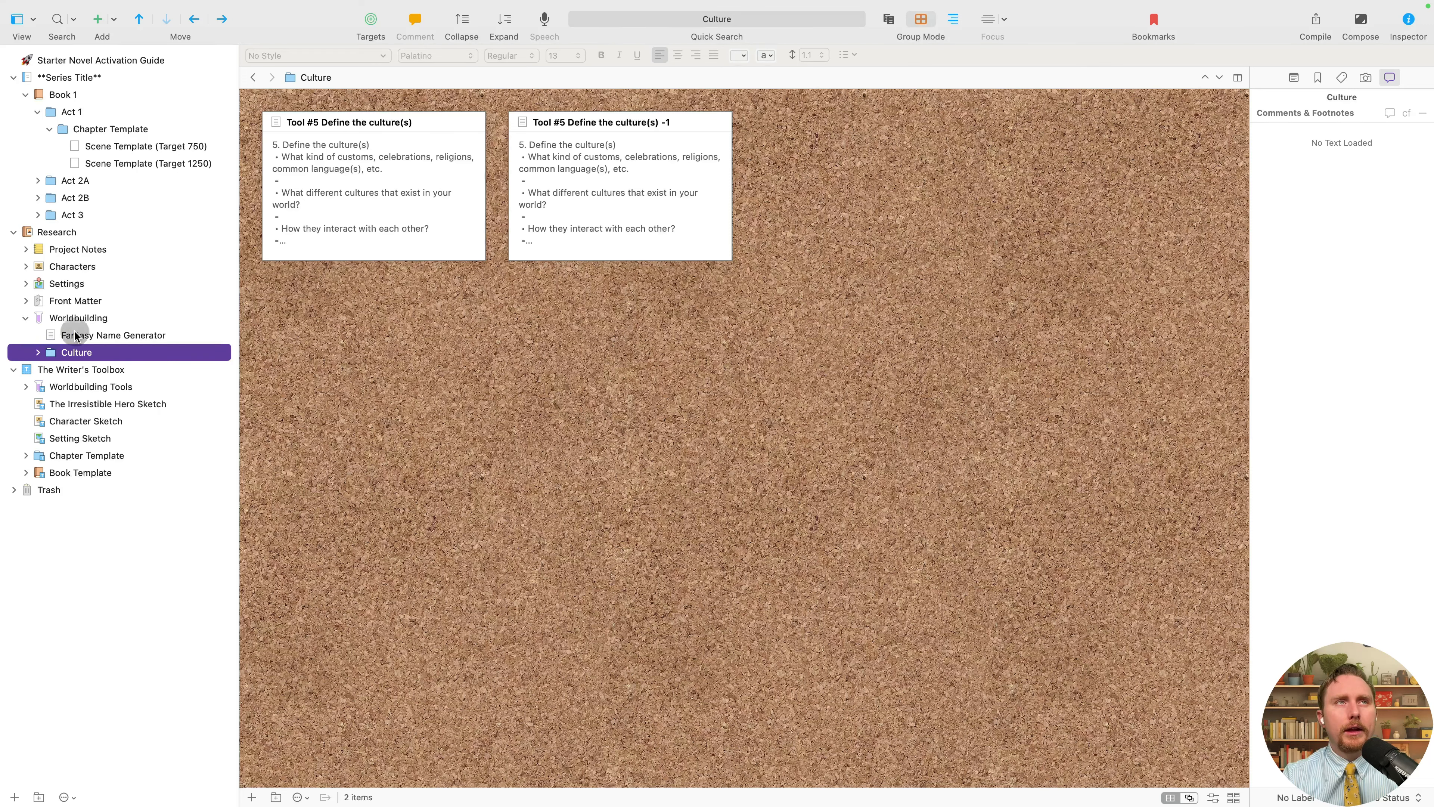
pyautogui.click(94, 334)
pyautogui.click(110, 350)
pyautogui.click(29, 318)
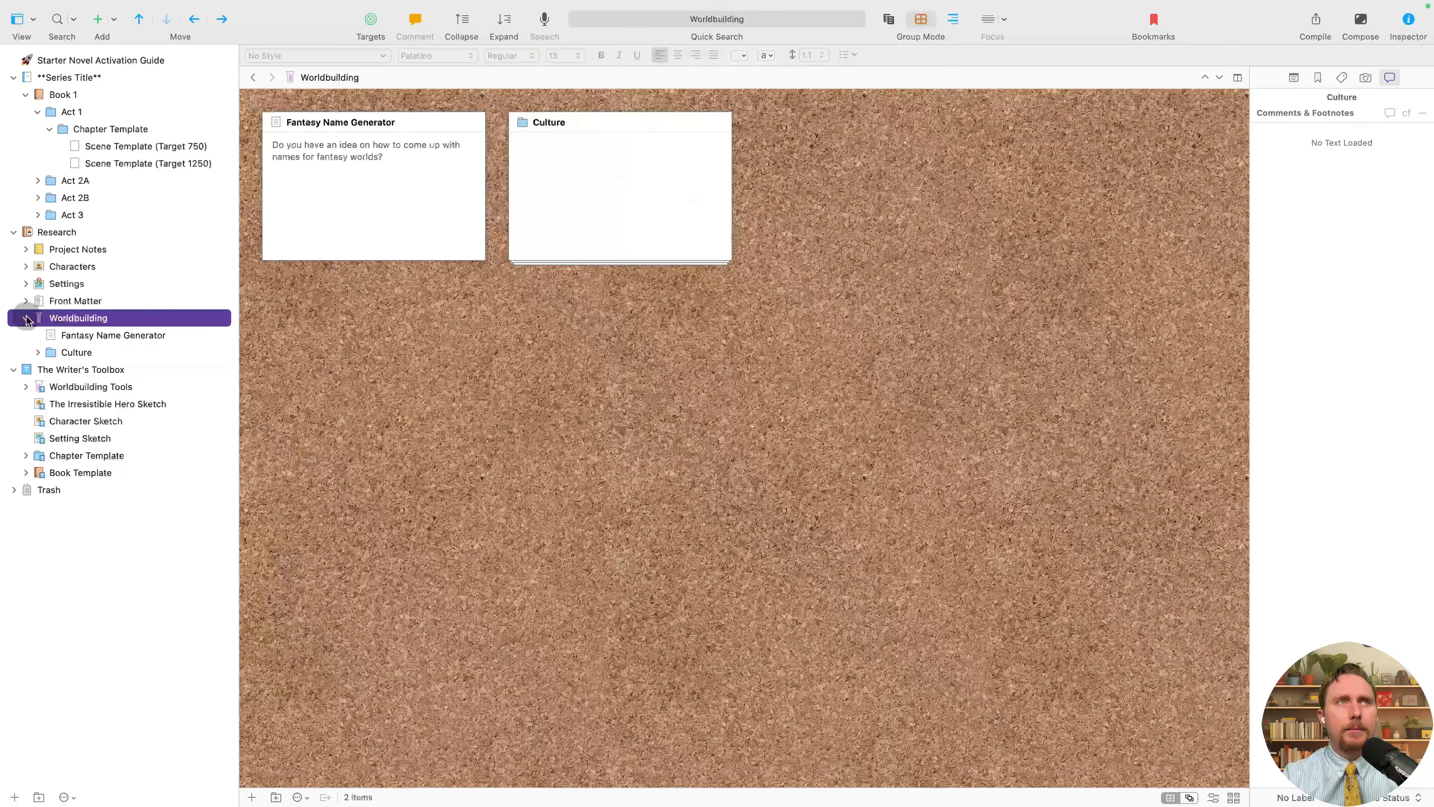
pyautogui.click(25, 320)
pyautogui.click(26, 318)
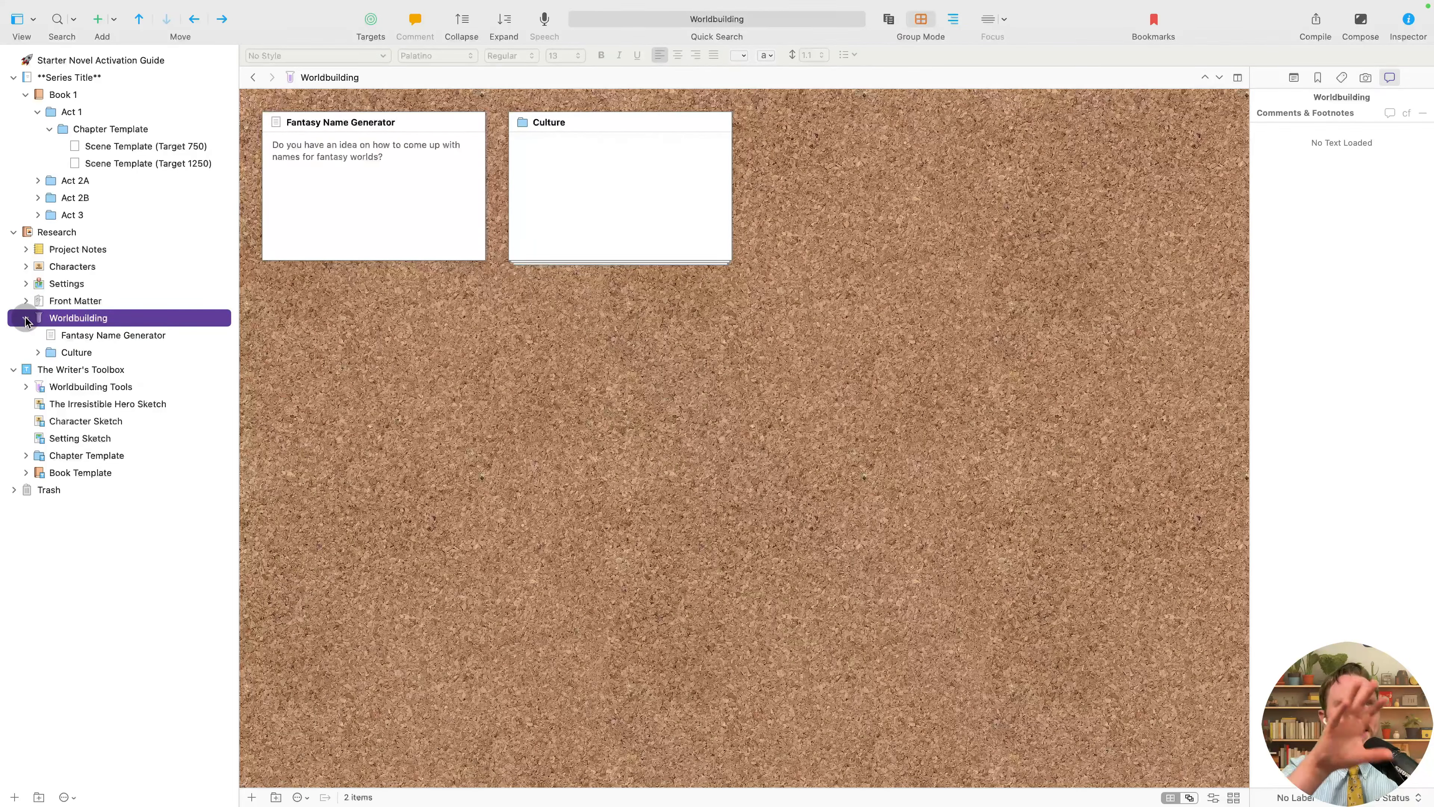
pyautogui.press('Down')
pyautogui.press('Down')
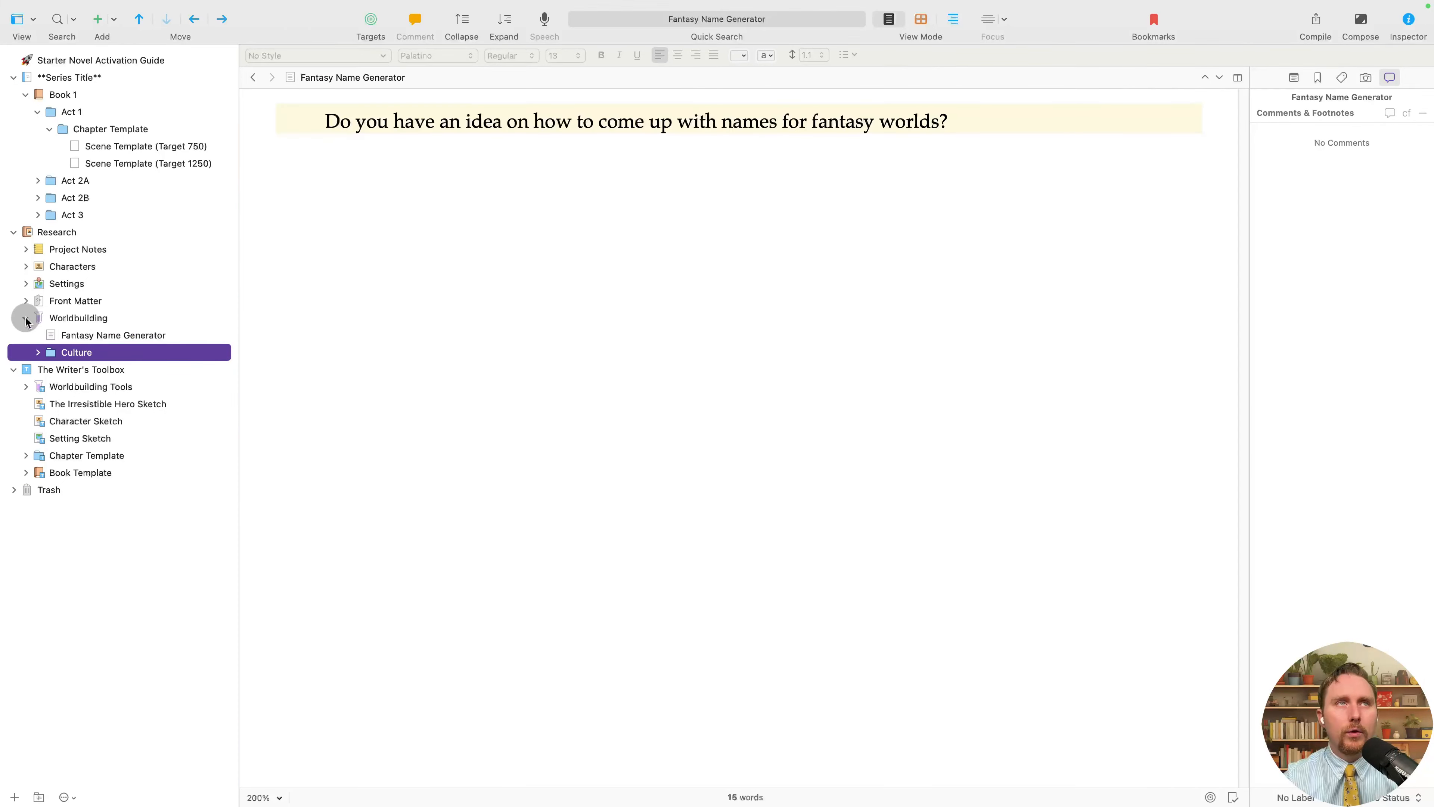
# Rename the Culture folder as "Cultures".
pyautogui.click(114, 355)
pyautogui.click(118, 351)
pyautogui.write('s')
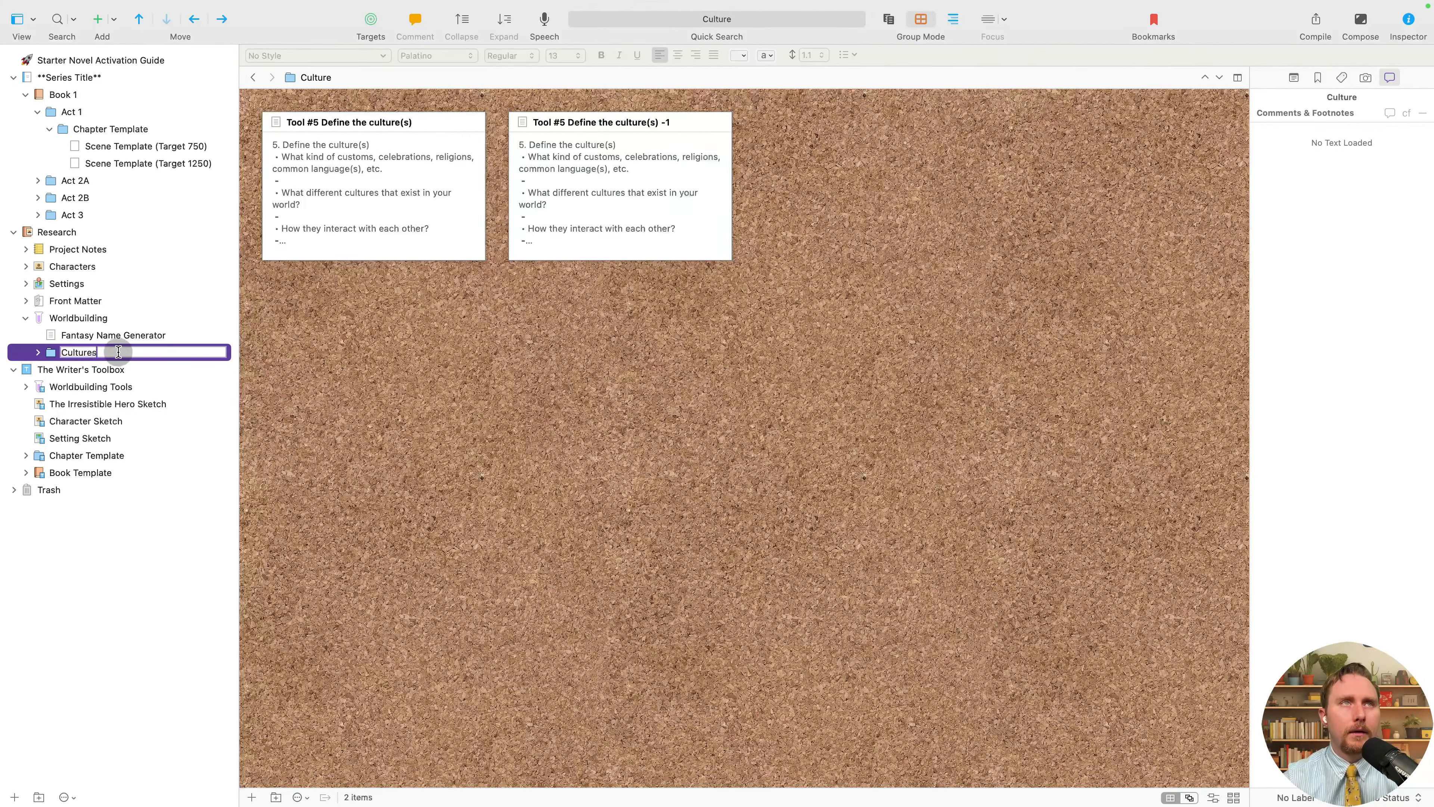
pyautogui.press('Return')
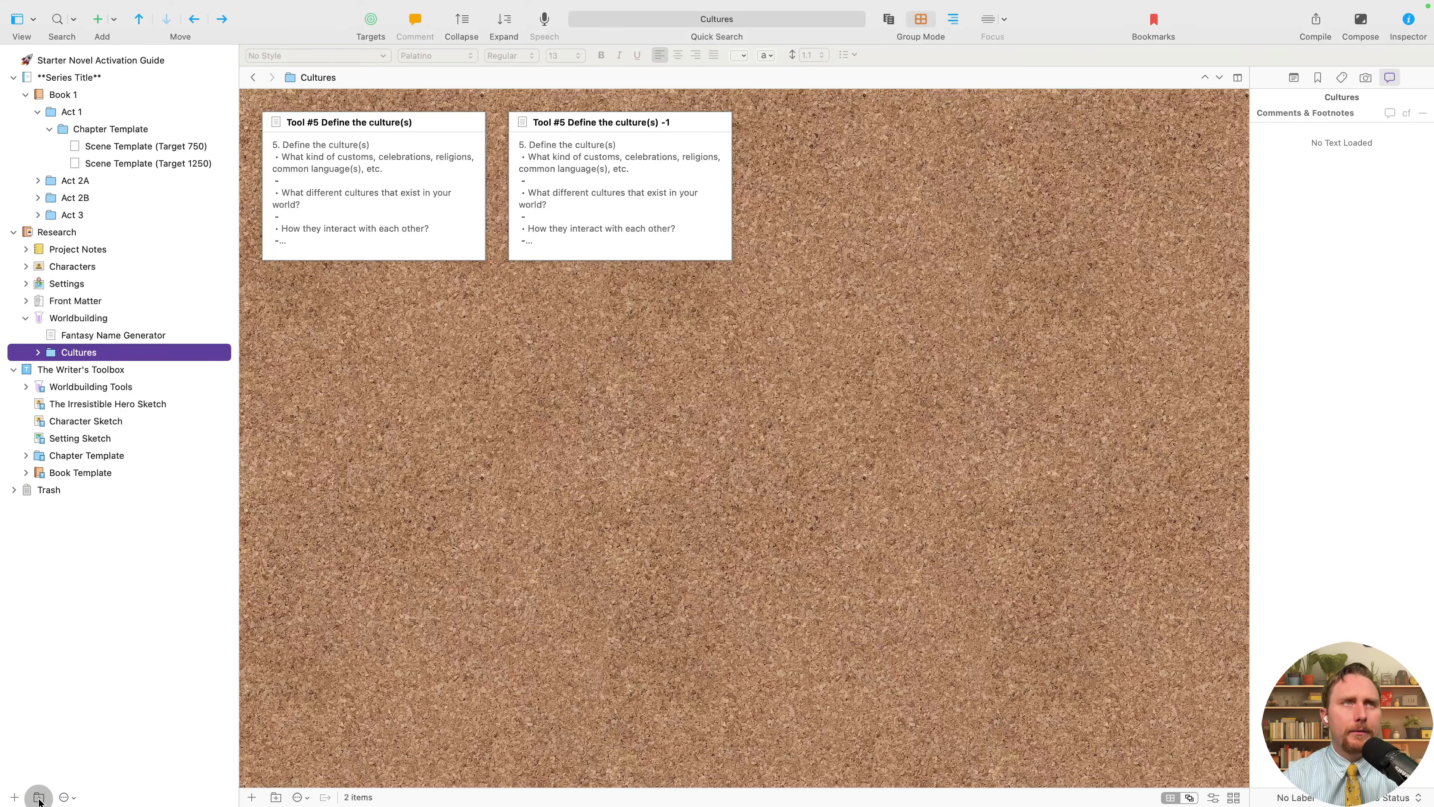
# Add a new folder named "Nations" below Cultures in the Worldbuilding folder.
pyautogui.click(39, 796)
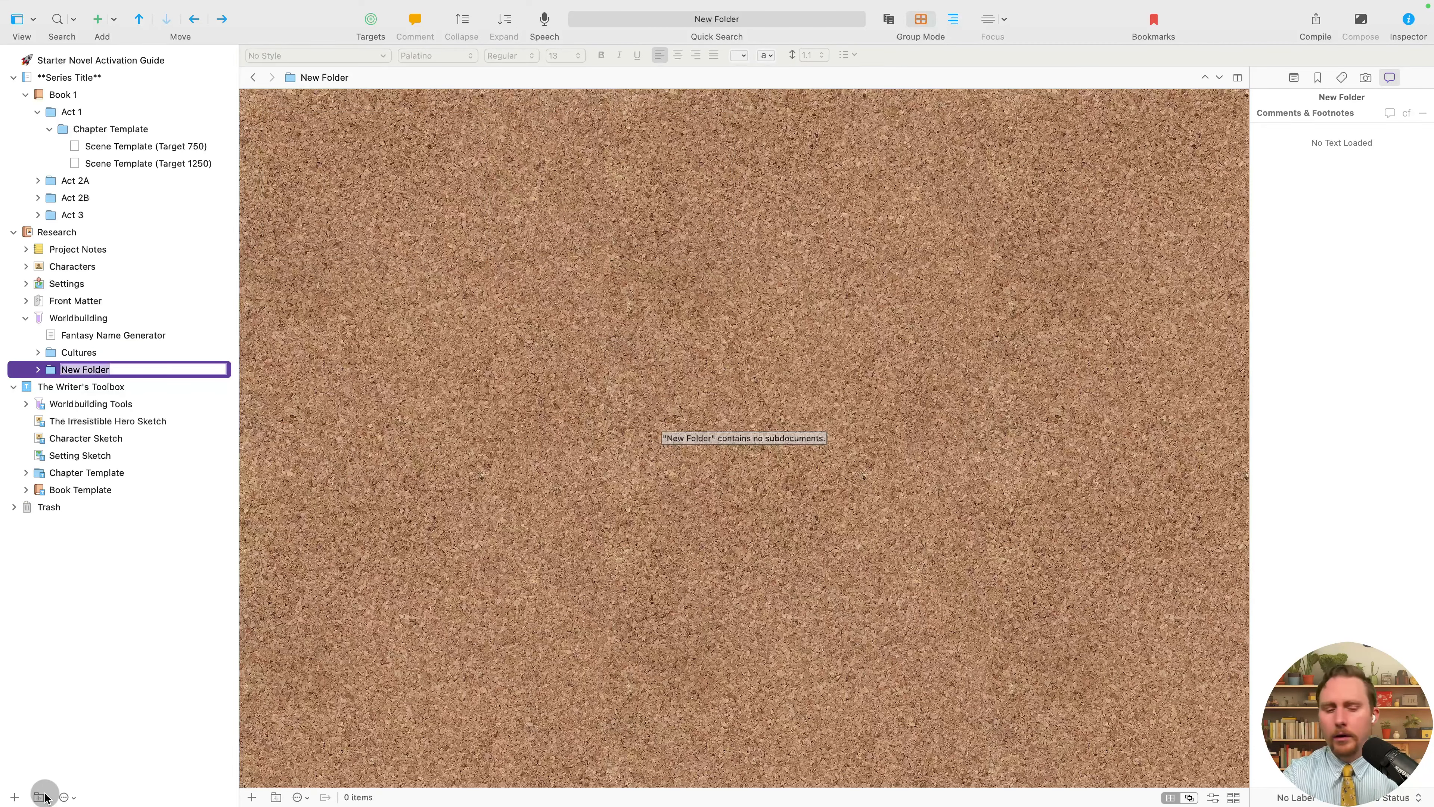
pyautogui.write('Coun')
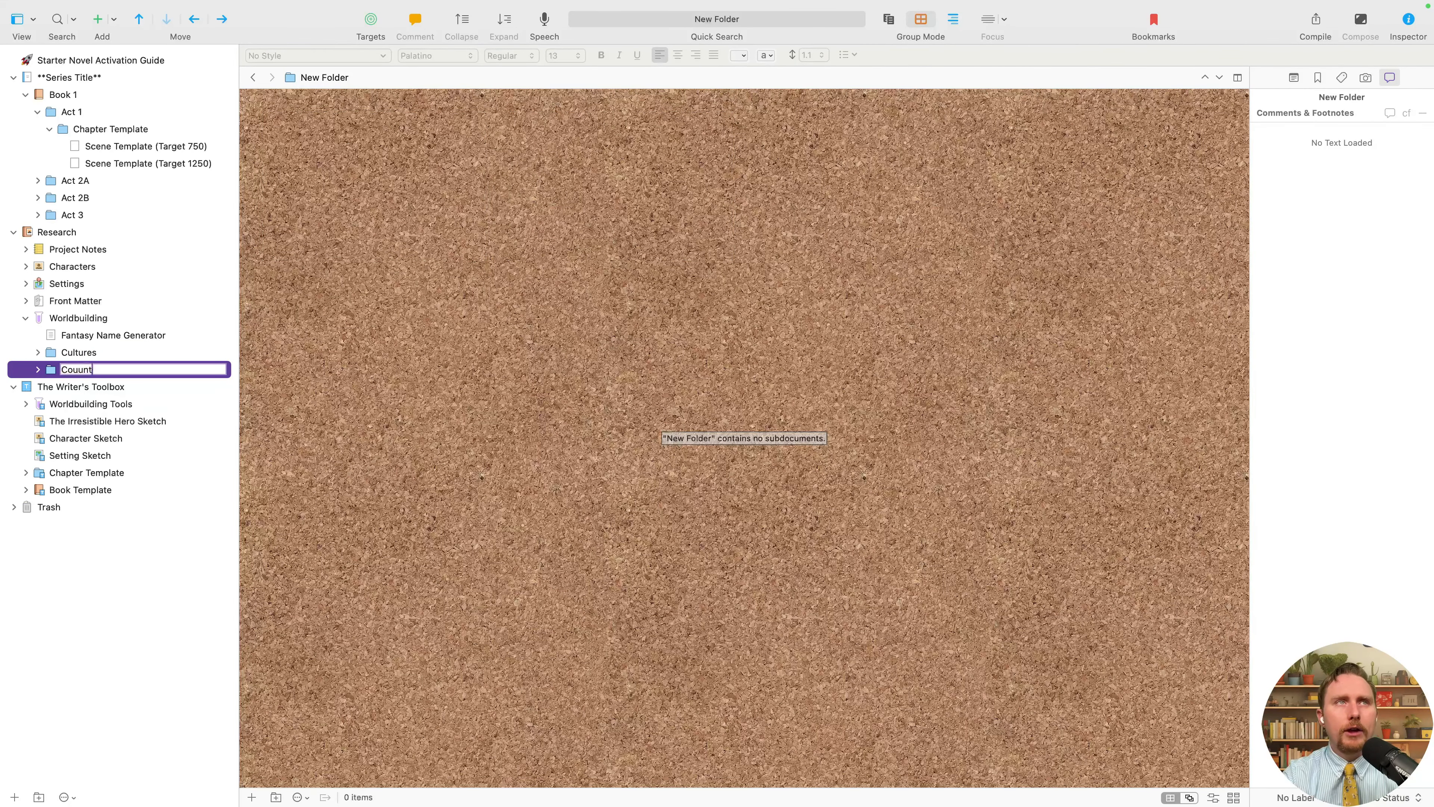
pyautogui.press('BackSpace')
pyautogui.press('BackSpace')
pyautogui.press('BackSpace')
pyautogui.press('BackSpace')
pyautogui.write('Nations')
pyautogui.press('Return')
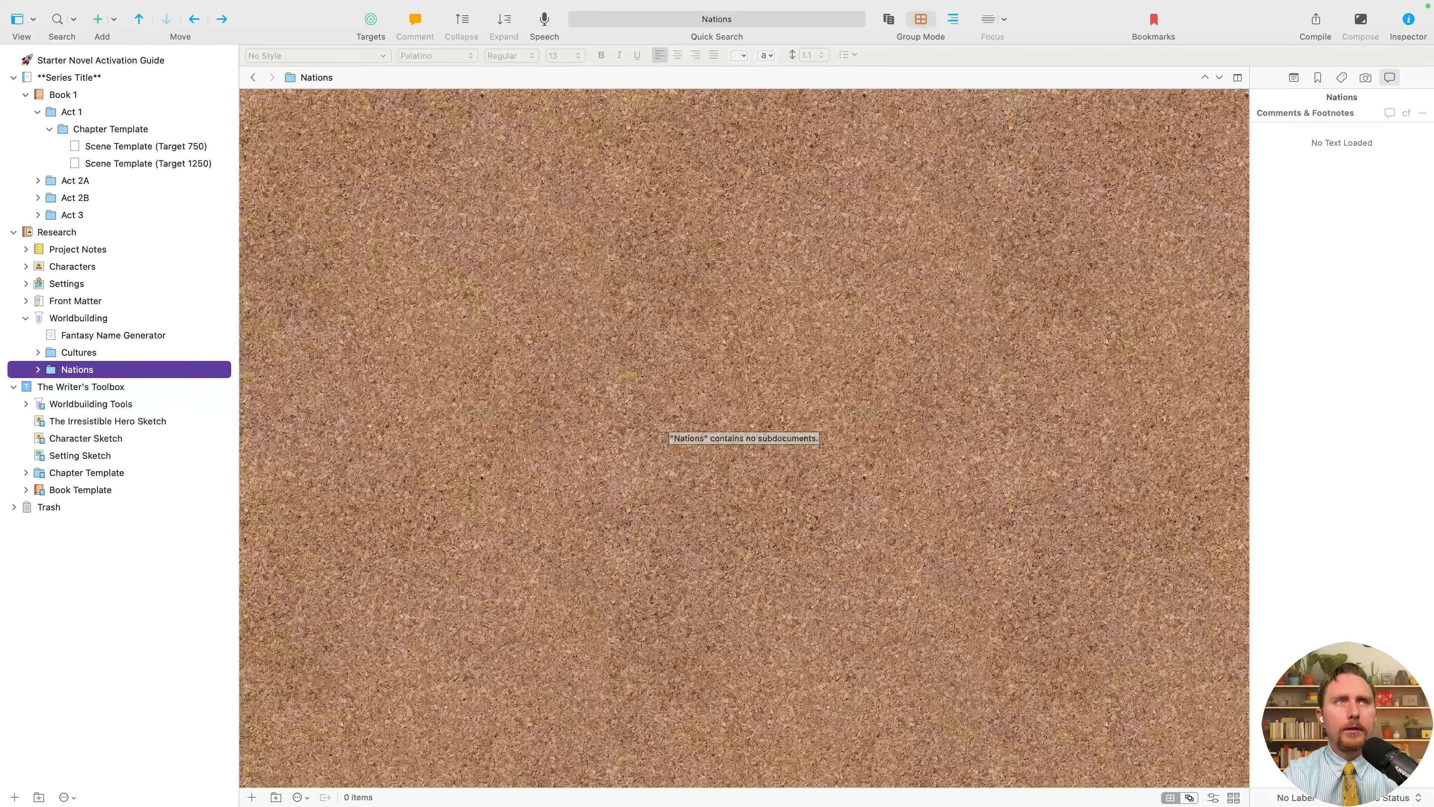
# Rename the Nations folder as "Kingdoms".
pyautogui.click(101, 368)
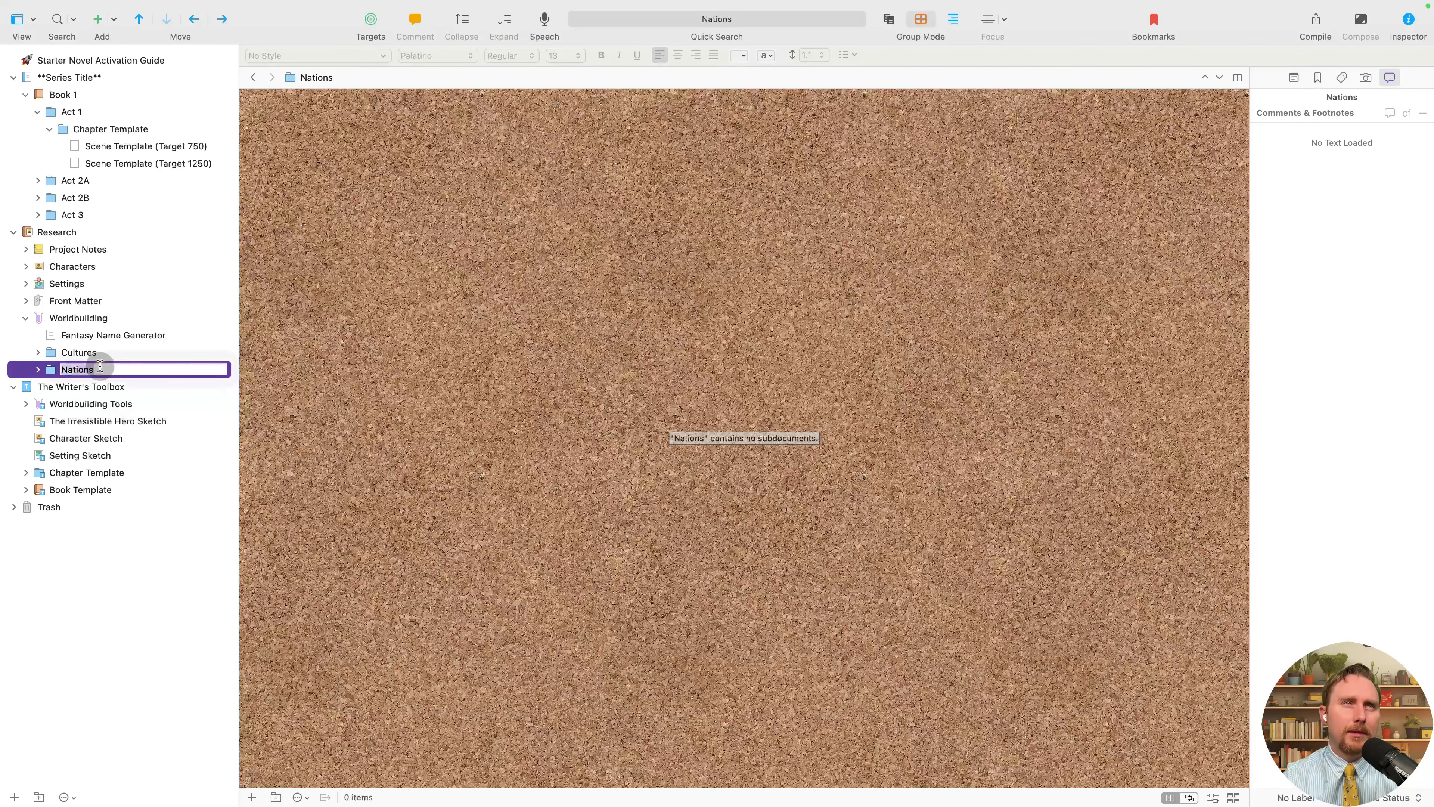
pyautogui.write('Kind')
pyautogui.write('do')
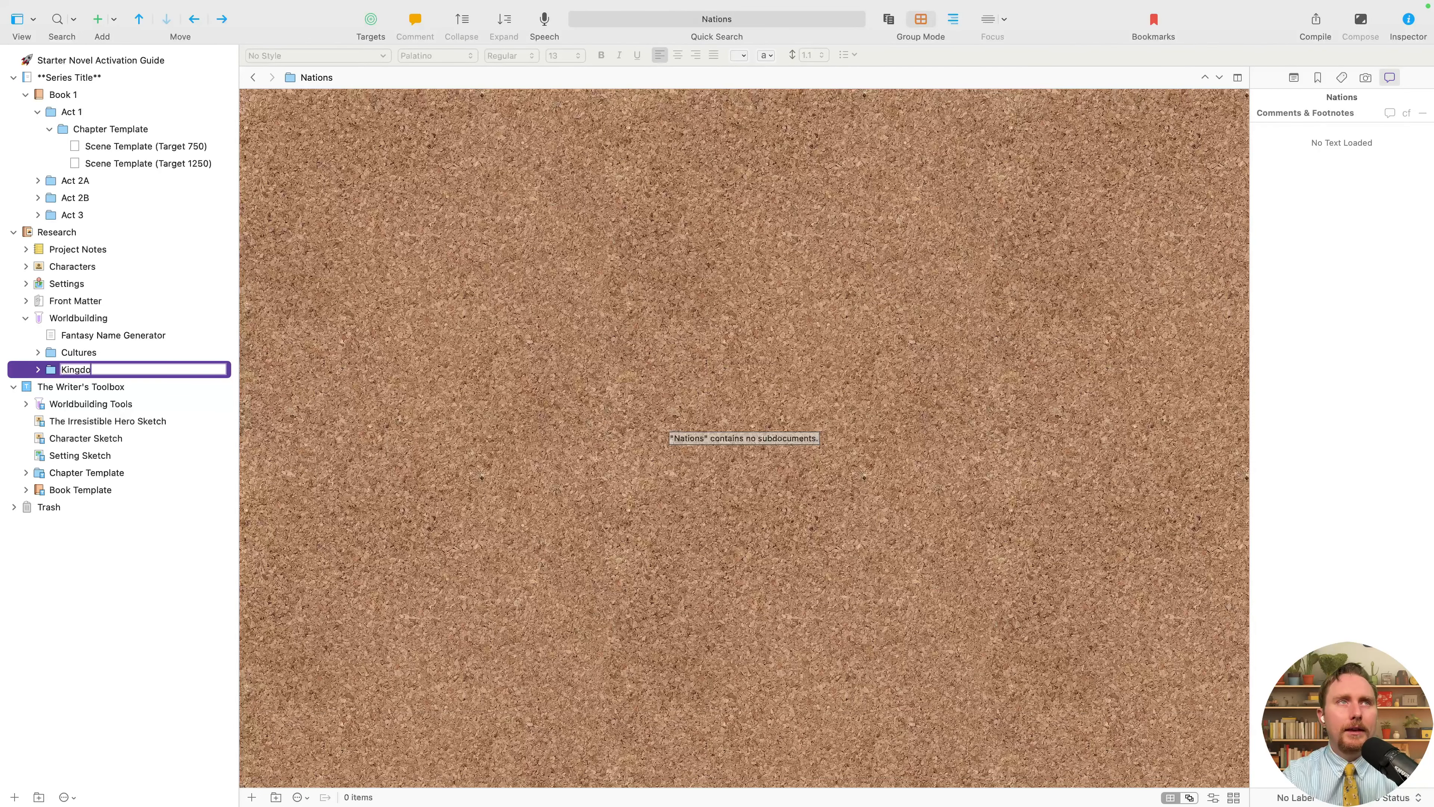
pyautogui.write('ms')
pyautogui.press('BackSpace')
pyautogui.press('Return')
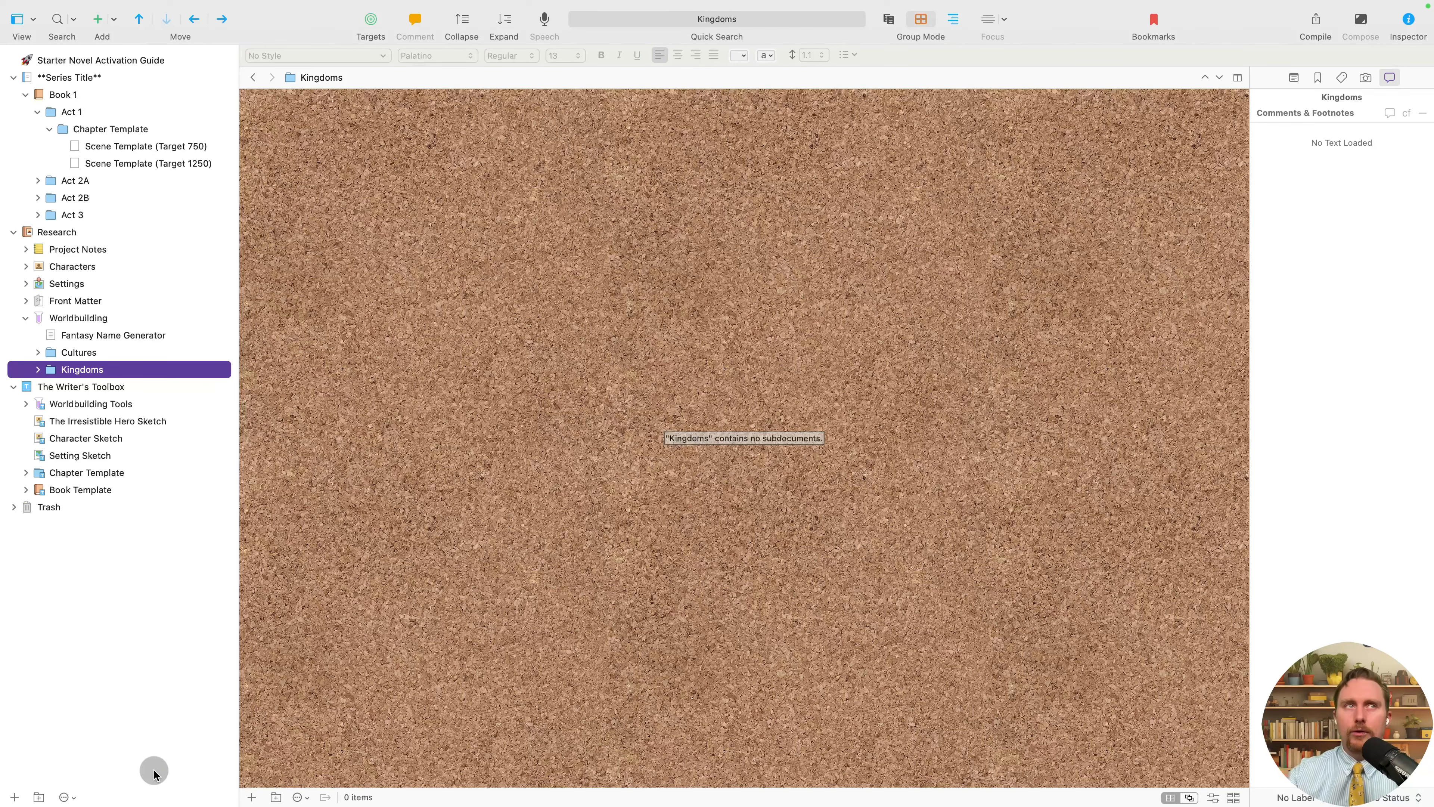
# Add a new folder named "Cities" below Kingdoms in the Worldbuilding folder.
pyautogui.click(38, 796)
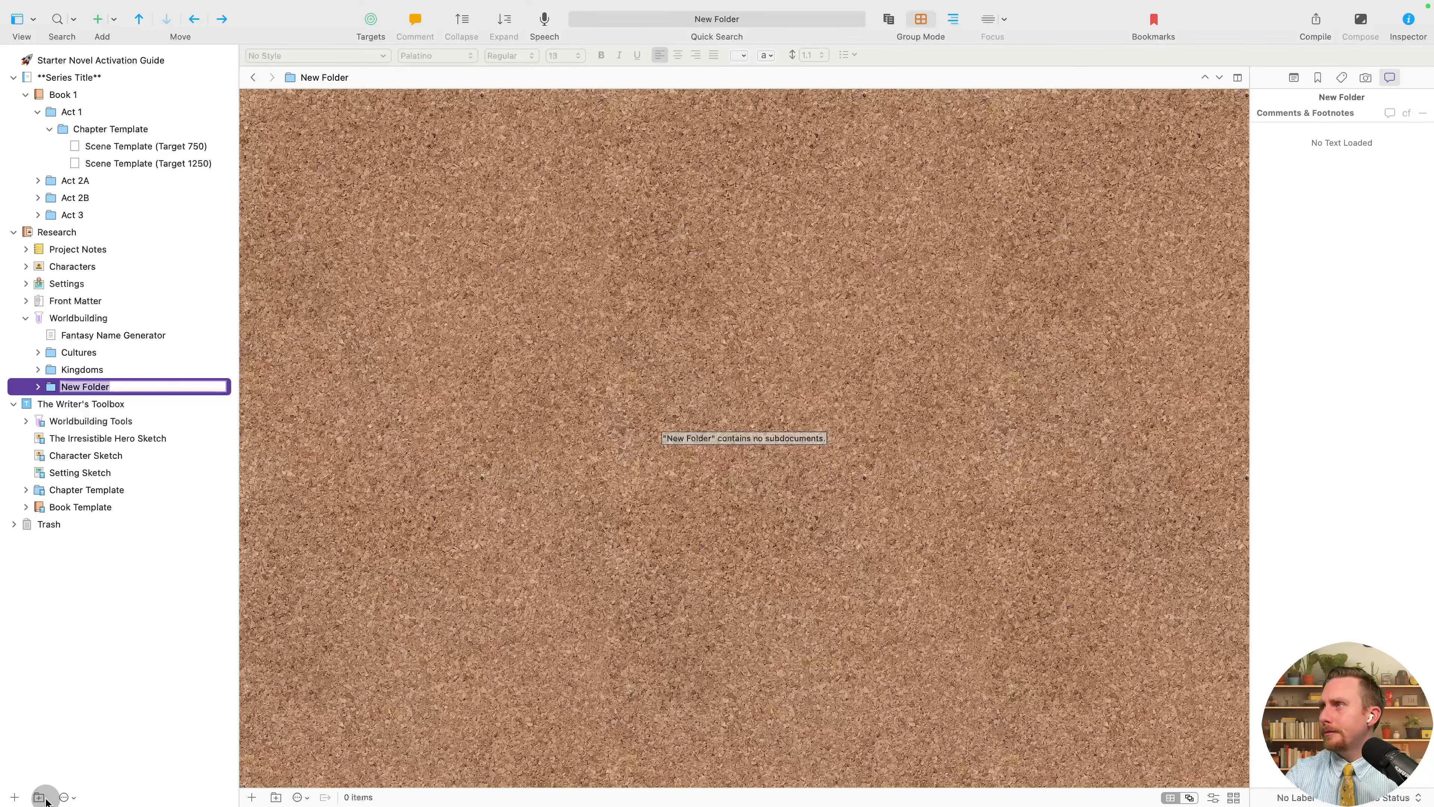
pyautogui.write('Cities')
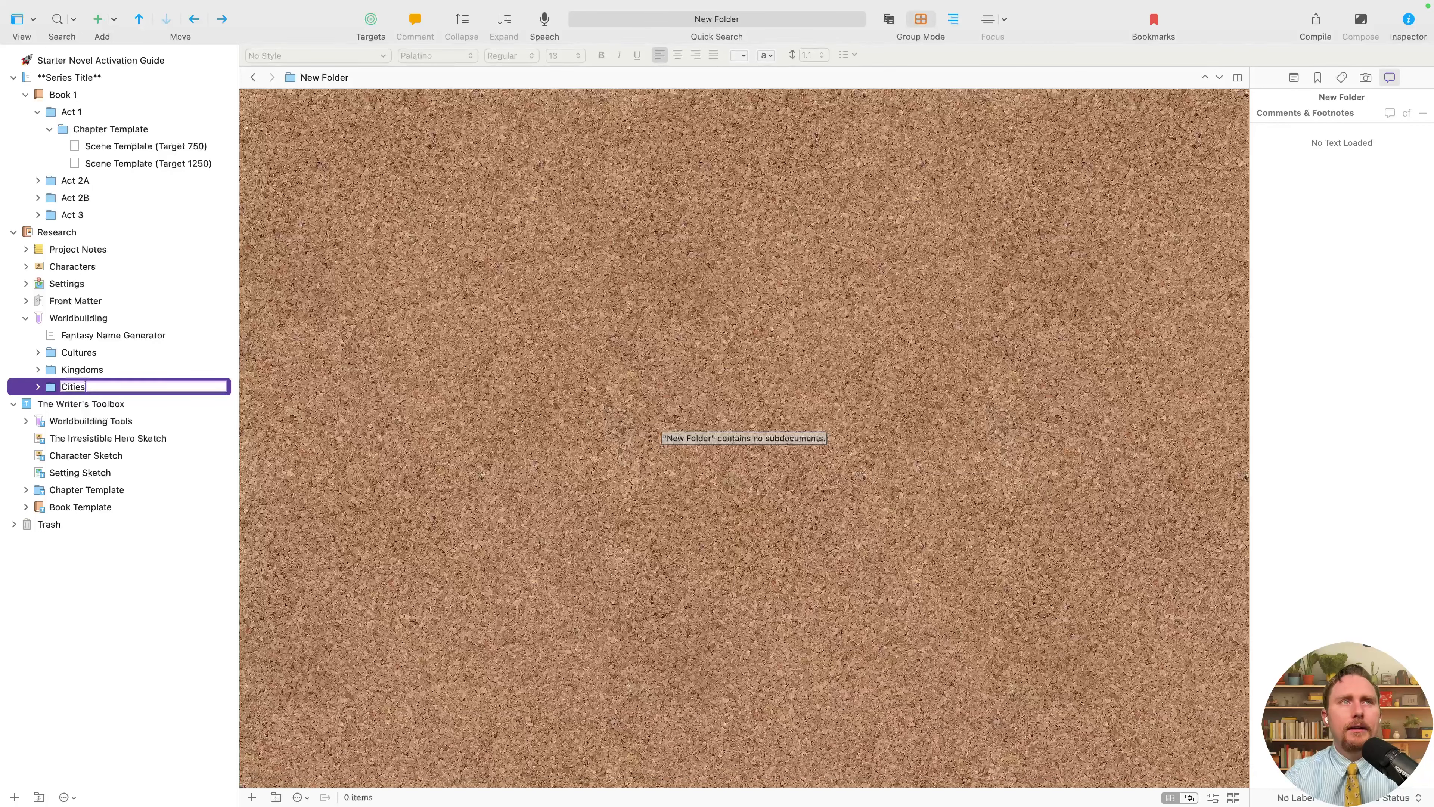
pyautogui.press('Return')
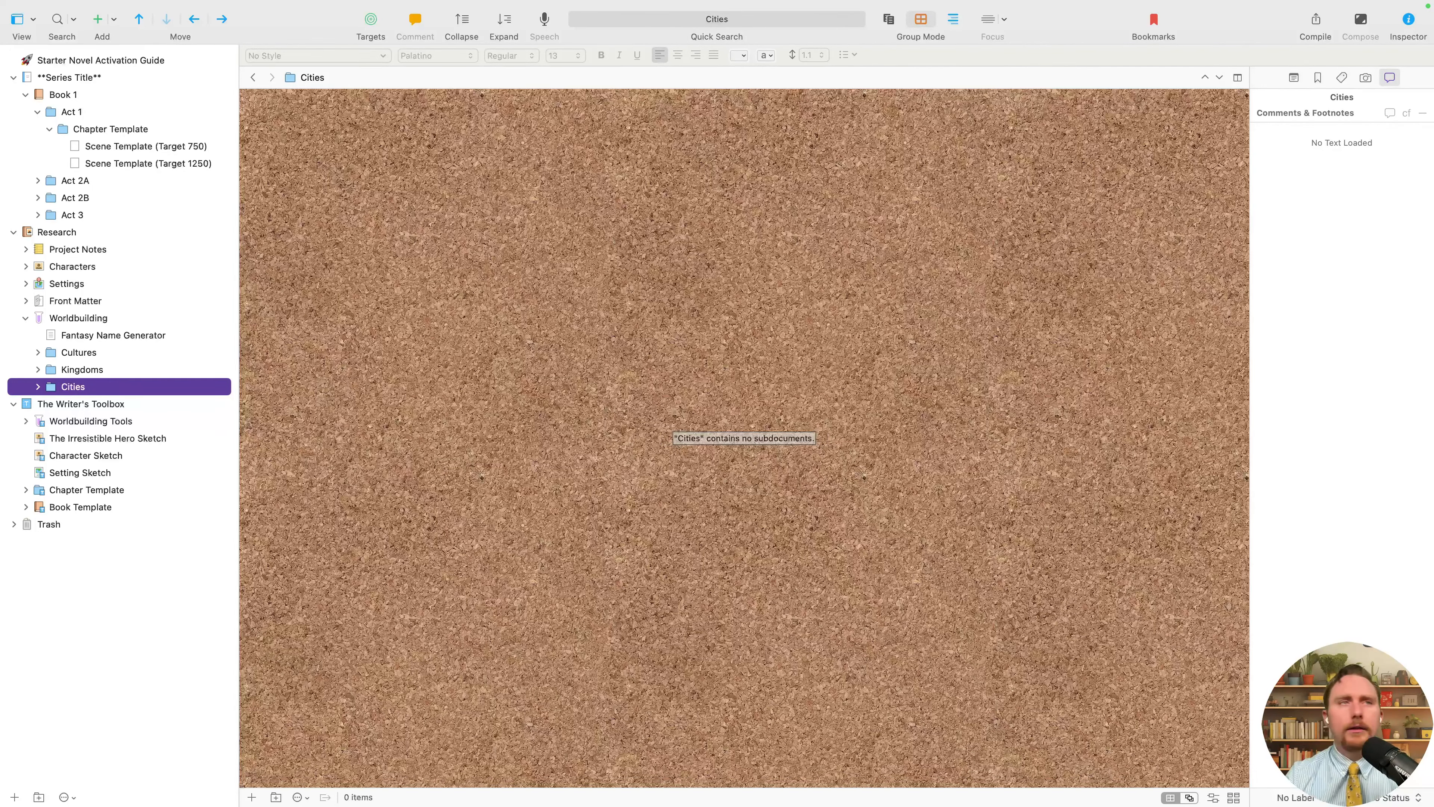
pyautogui.click(440, 495)
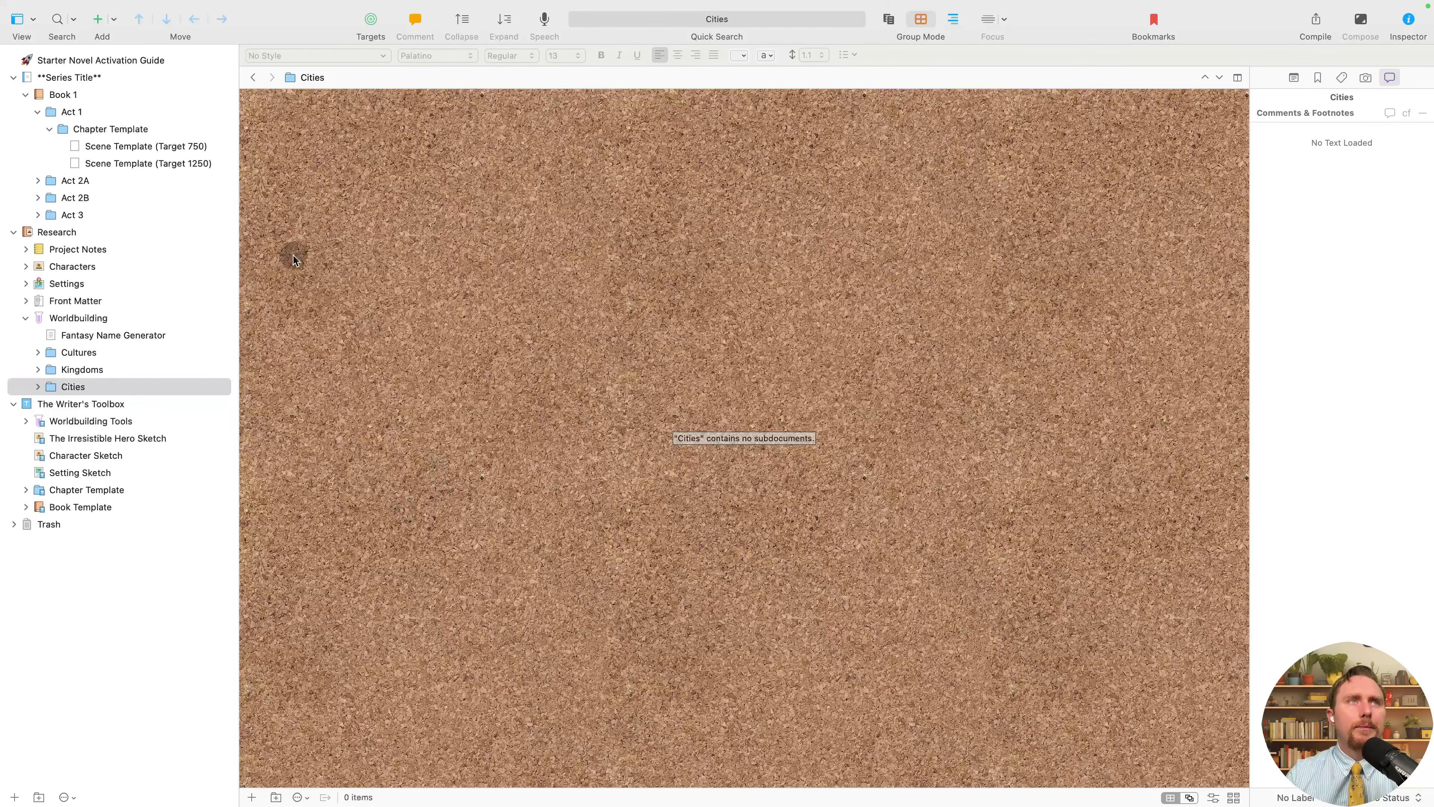
# Show the Worldbuilding folder's corkboard and hide both the binder and the inspector.
pyautogui.click(71, 320)
pyautogui.click(622, 231)
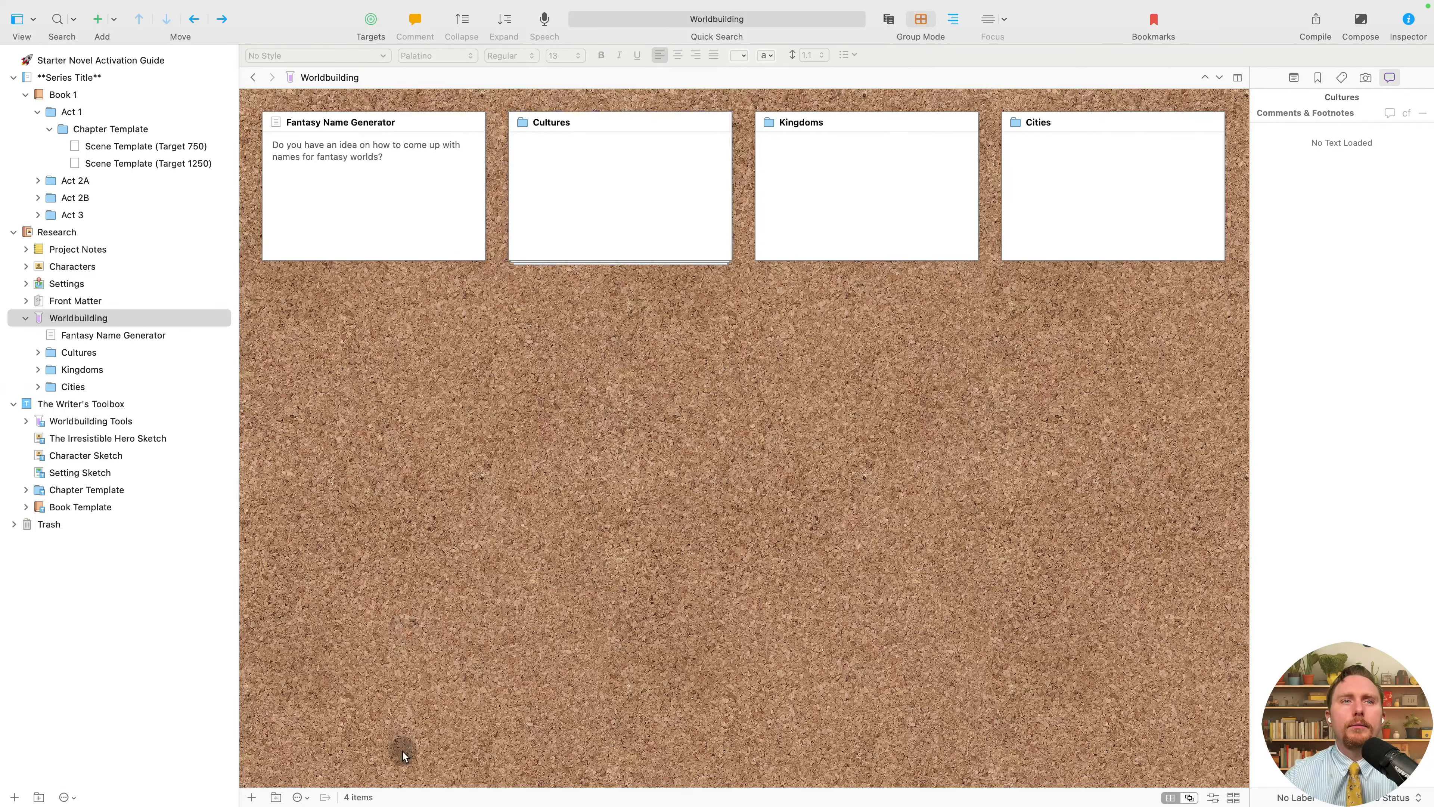
pyautogui.click(404, 756)
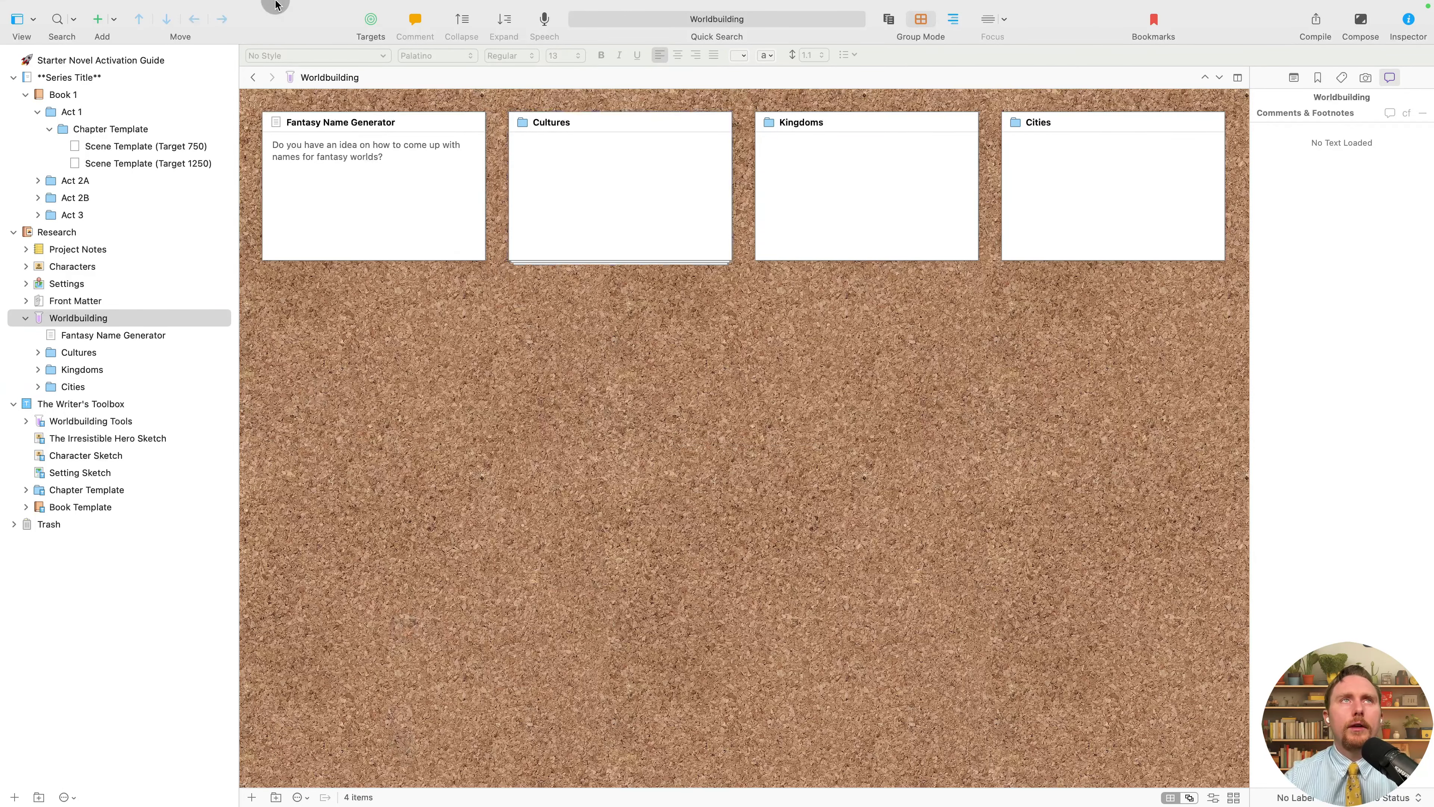
pyautogui.click(16, 23)
pyautogui.click(54, 62)
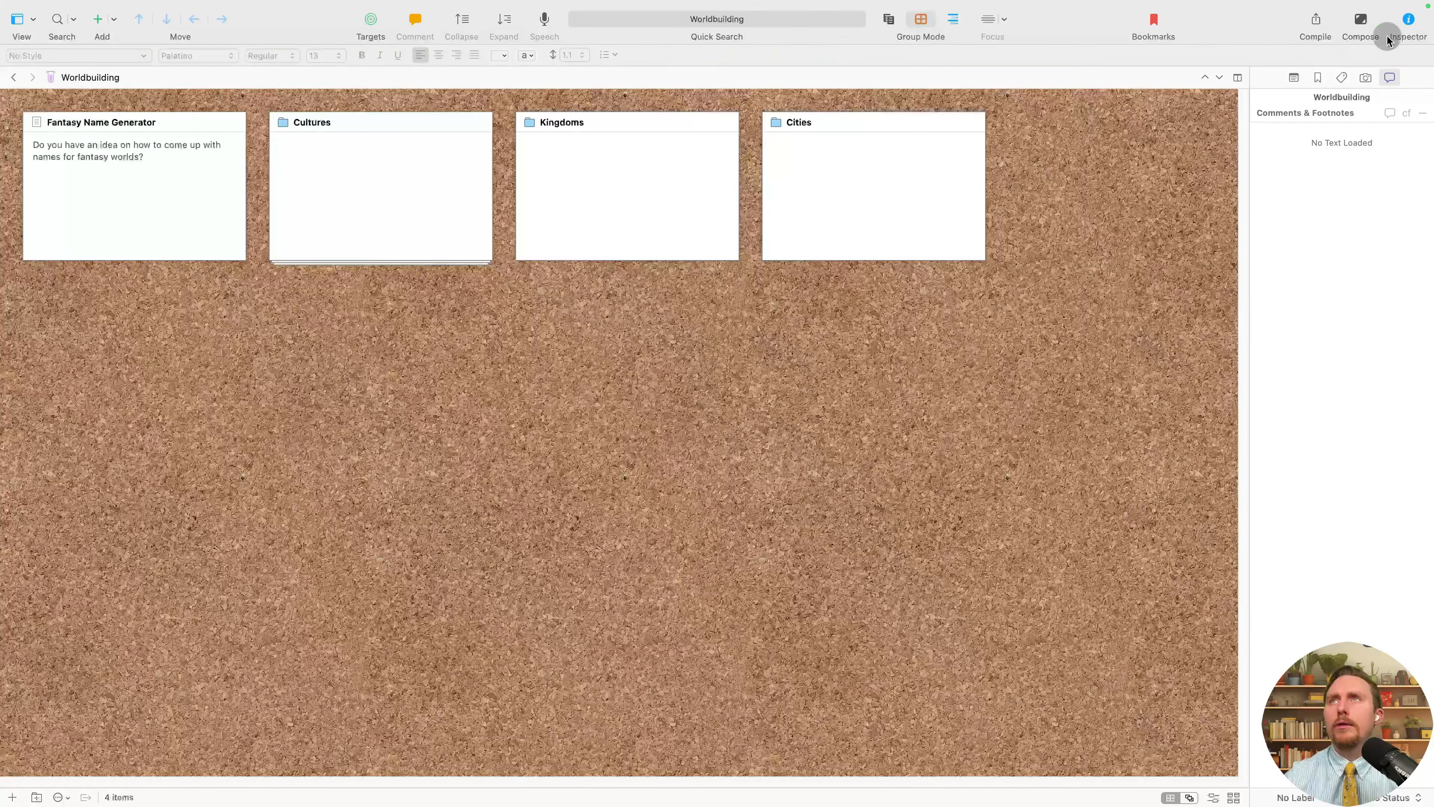
pyautogui.click(1389, 34)
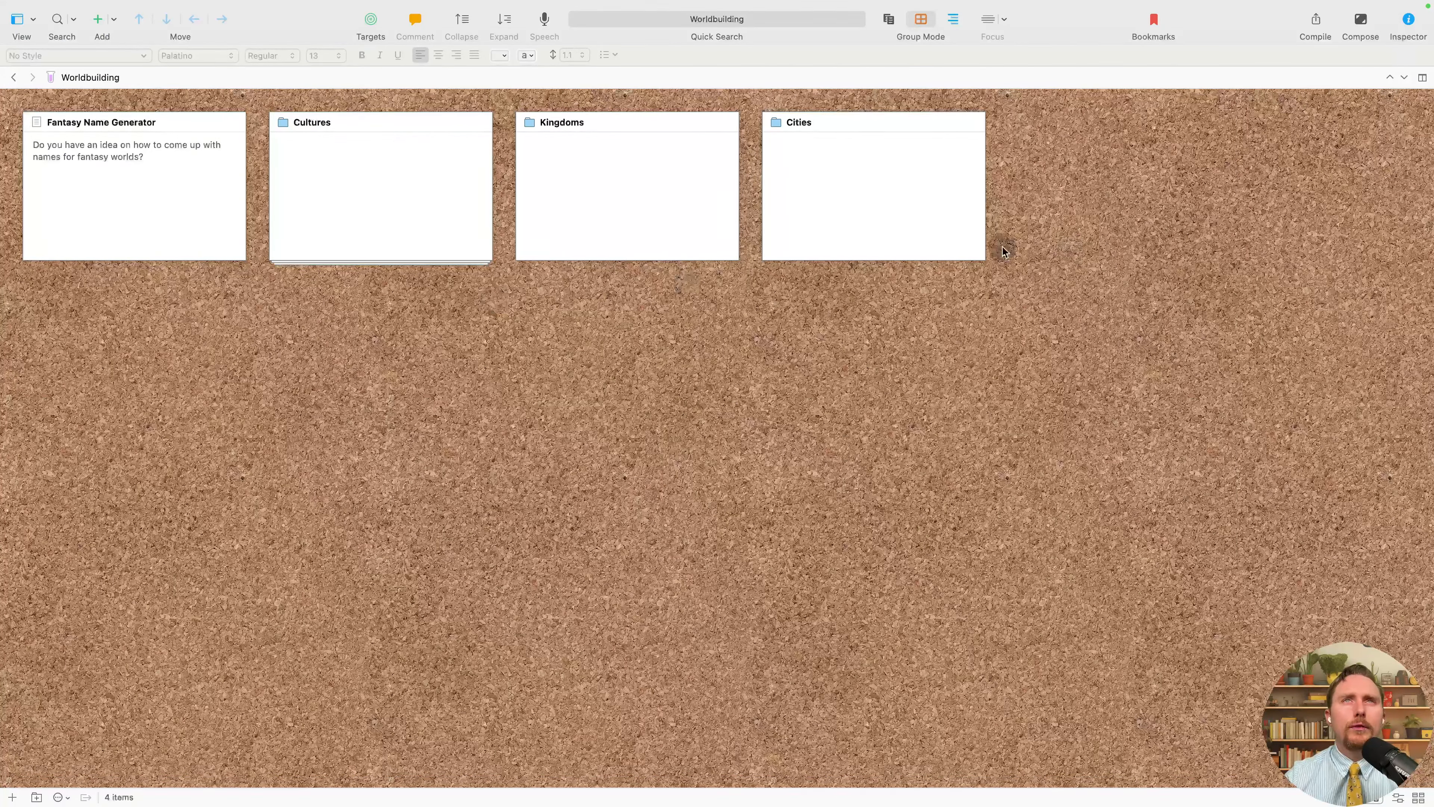
# Add a new folder card after Cities on the Worldbuilding corkboard and start its title with "V".
pyautogui.click(42, 798)
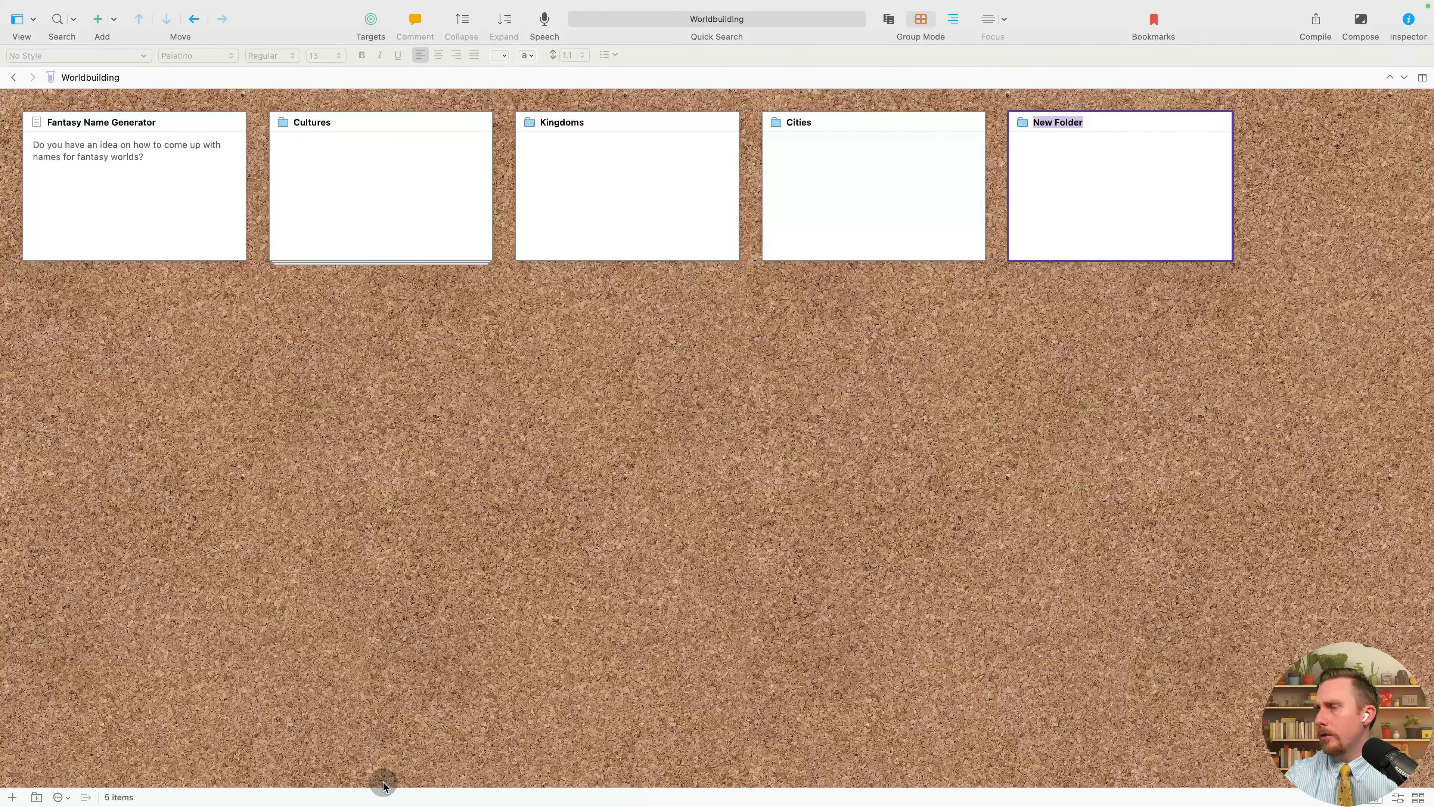
pyautogui.write('Vio')
pyautogui.press('BackSpace')
pyautogui.press('BackSpace')
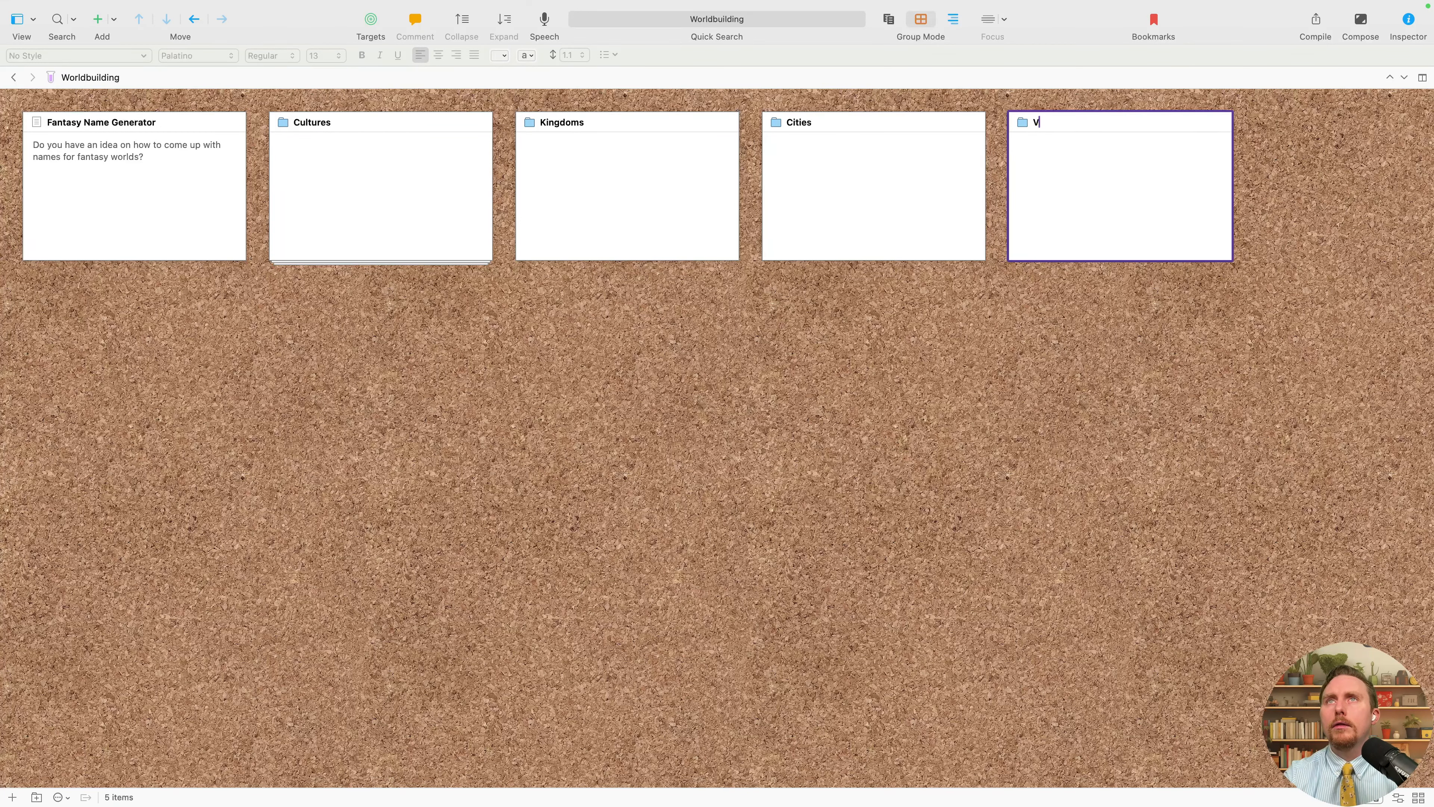
# Finish titling the new folder card Villages on the Worldbuilding corkboard.
pyautogui.write('illages')
pyautogui.press('Tab')
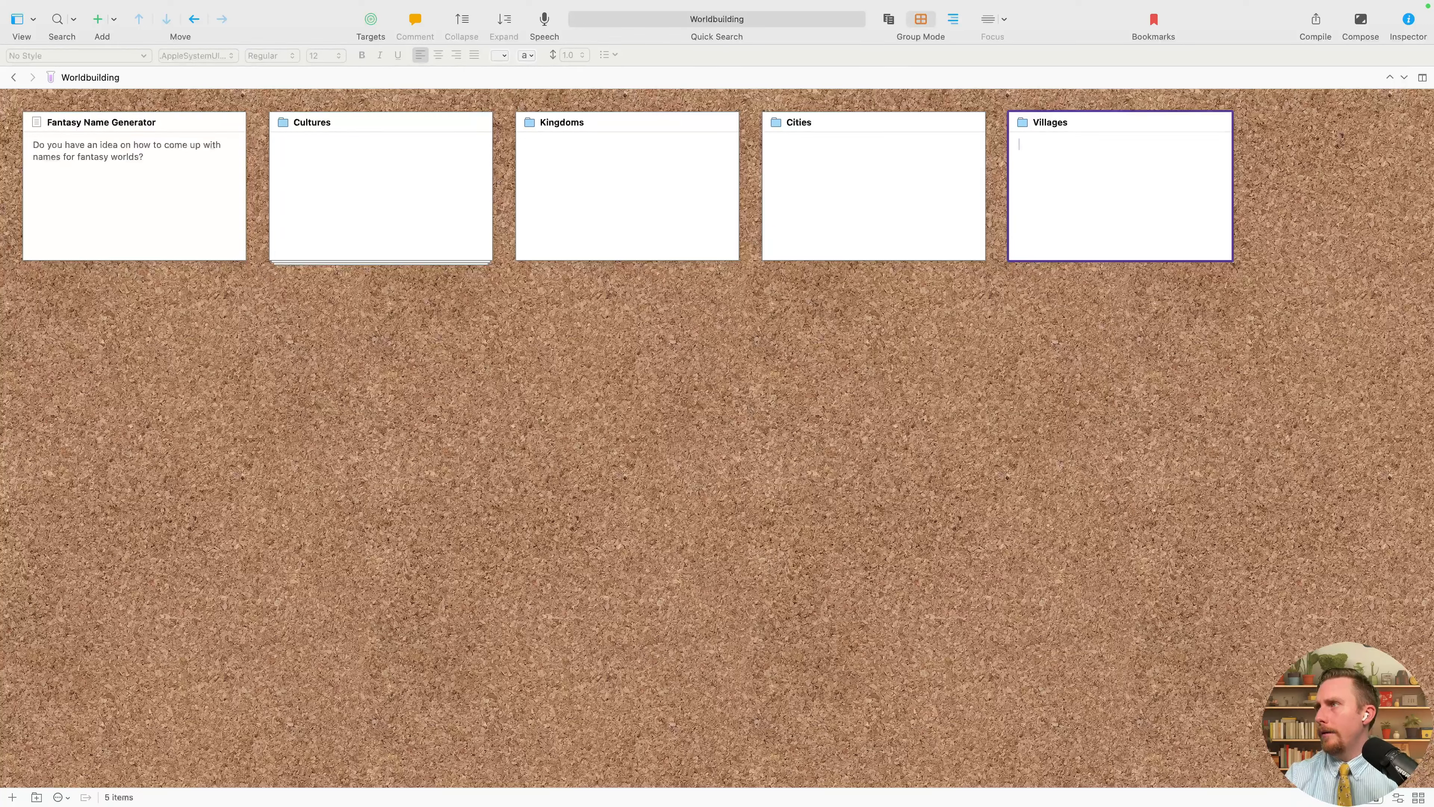
pyautogui.click(1080, 407)
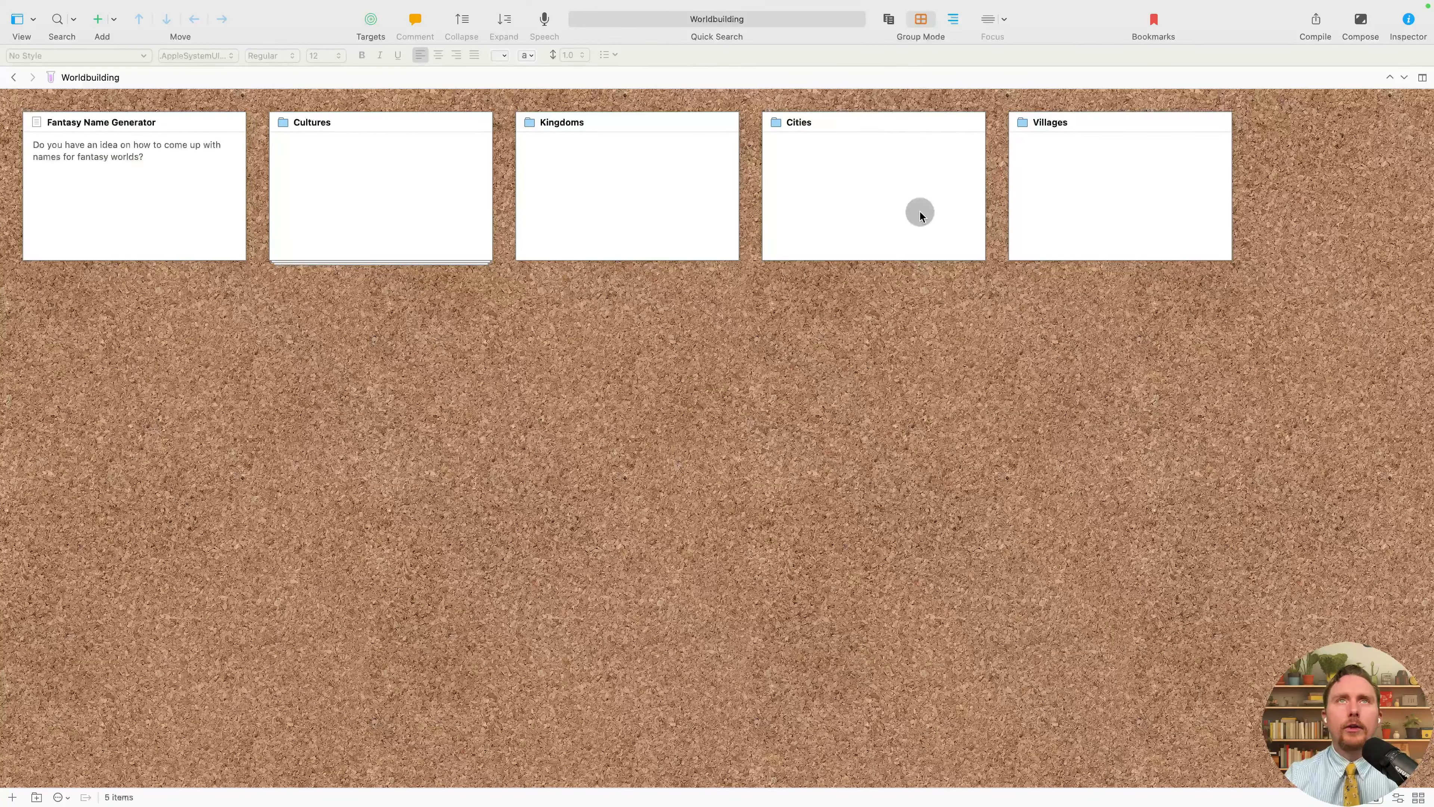
# Add a folder named Castles to the Worldbuilding corkboard.
pyautogui.click(37, 796)
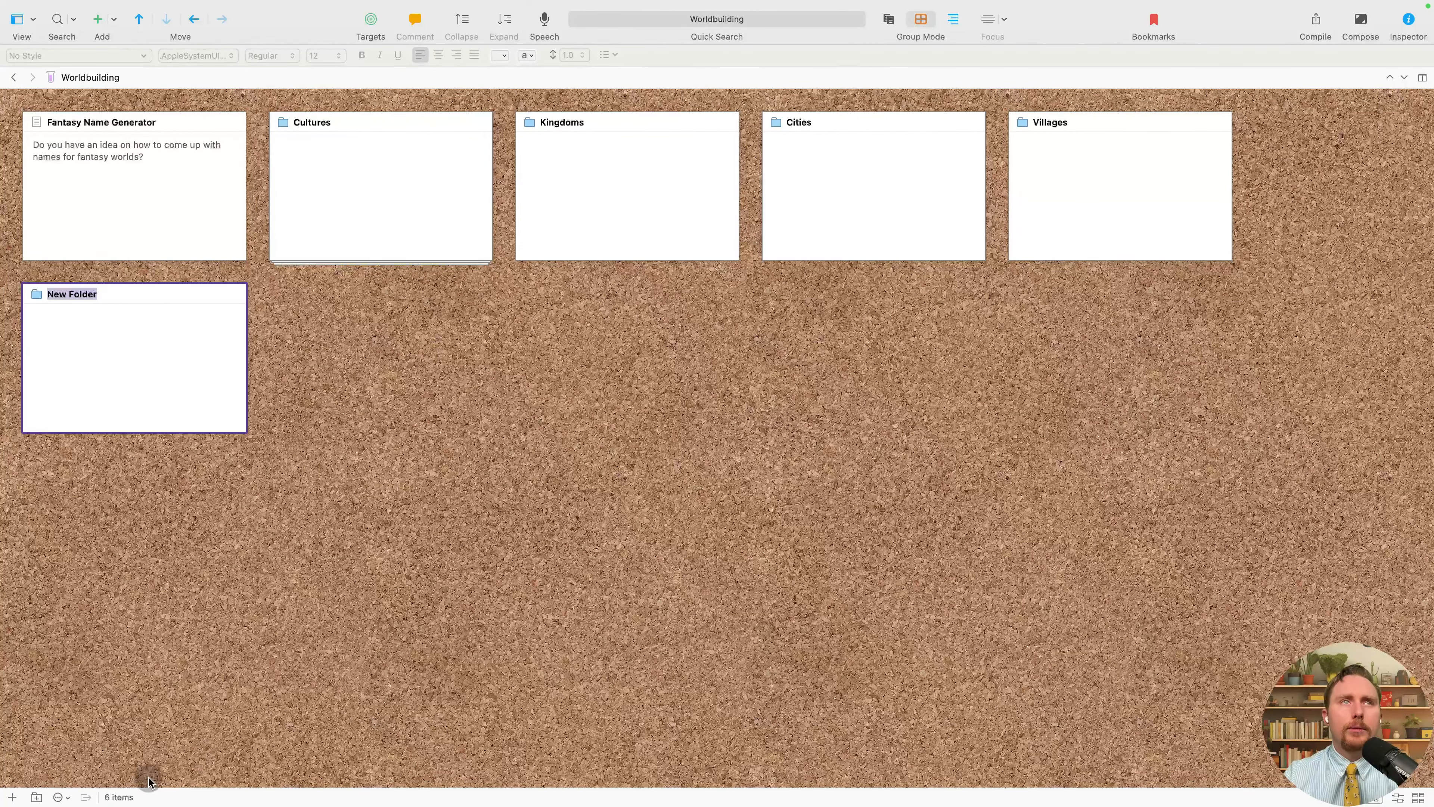
pyautogui.write('Castles')
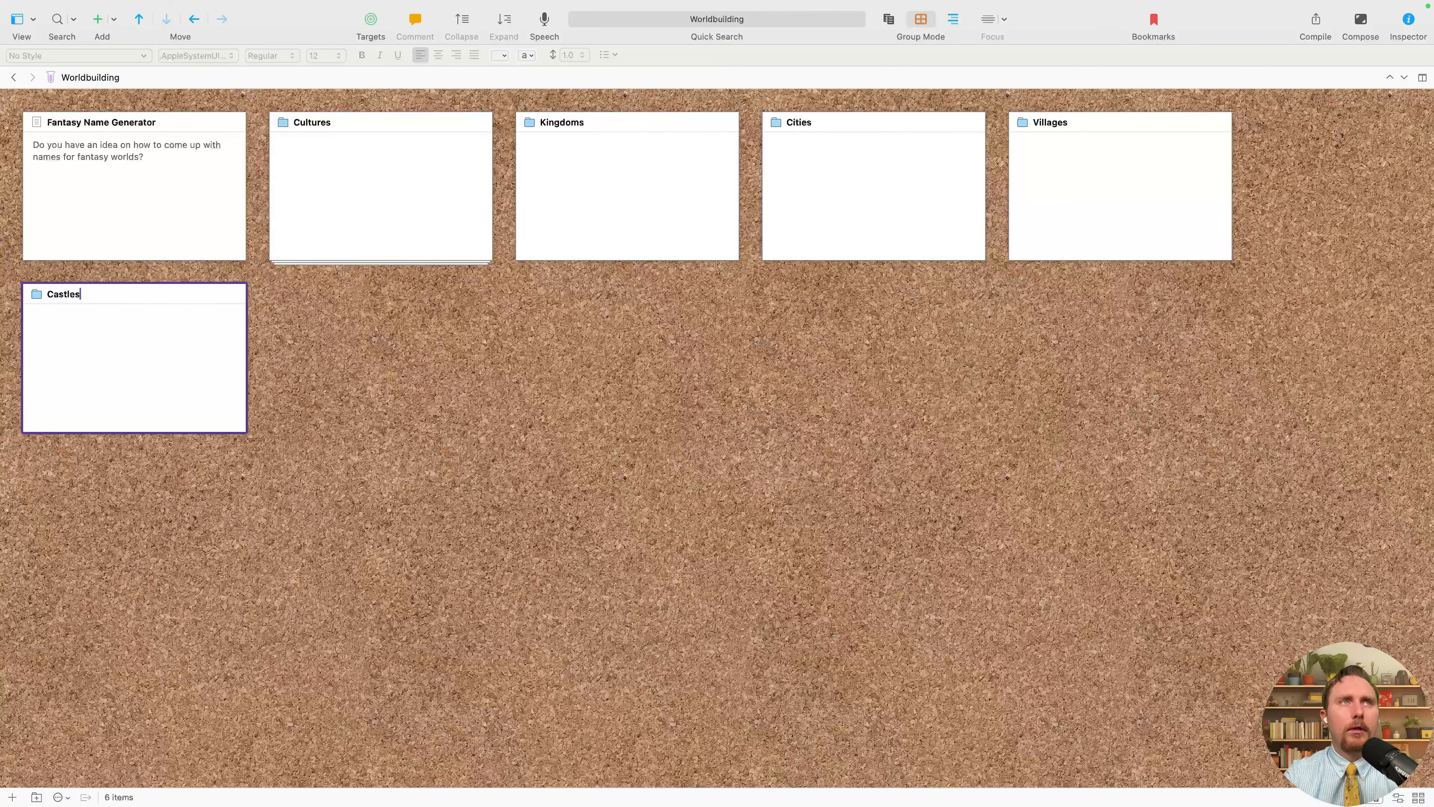
pyautogui.click(149, 452)
pyautogui.moveTo(125, 404); pyautogui.dragTo(106, 365)
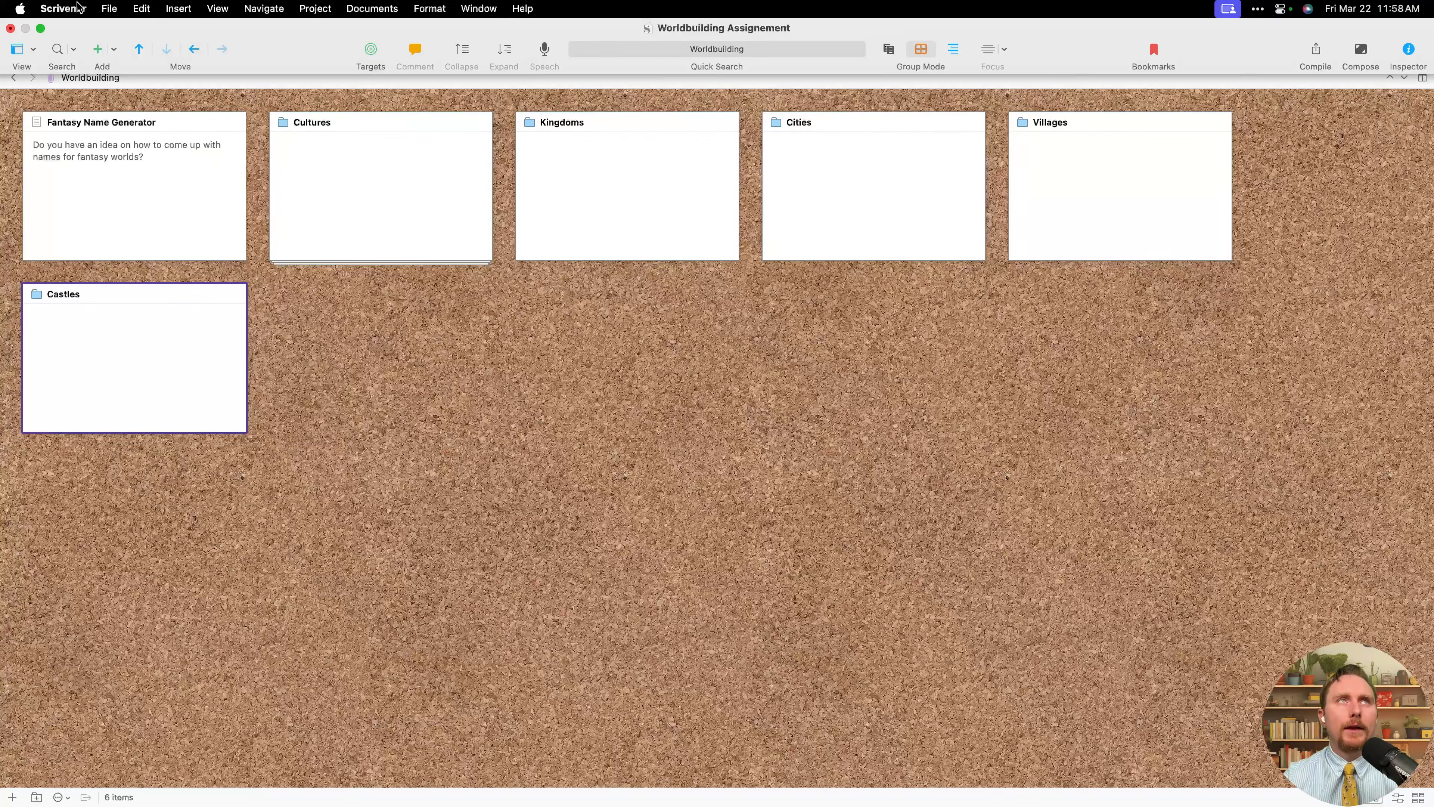
# Review the Drag & Drop behavior settings for the option that allows drop-ons in the corkboard.
pyautogui.click(79, 7)
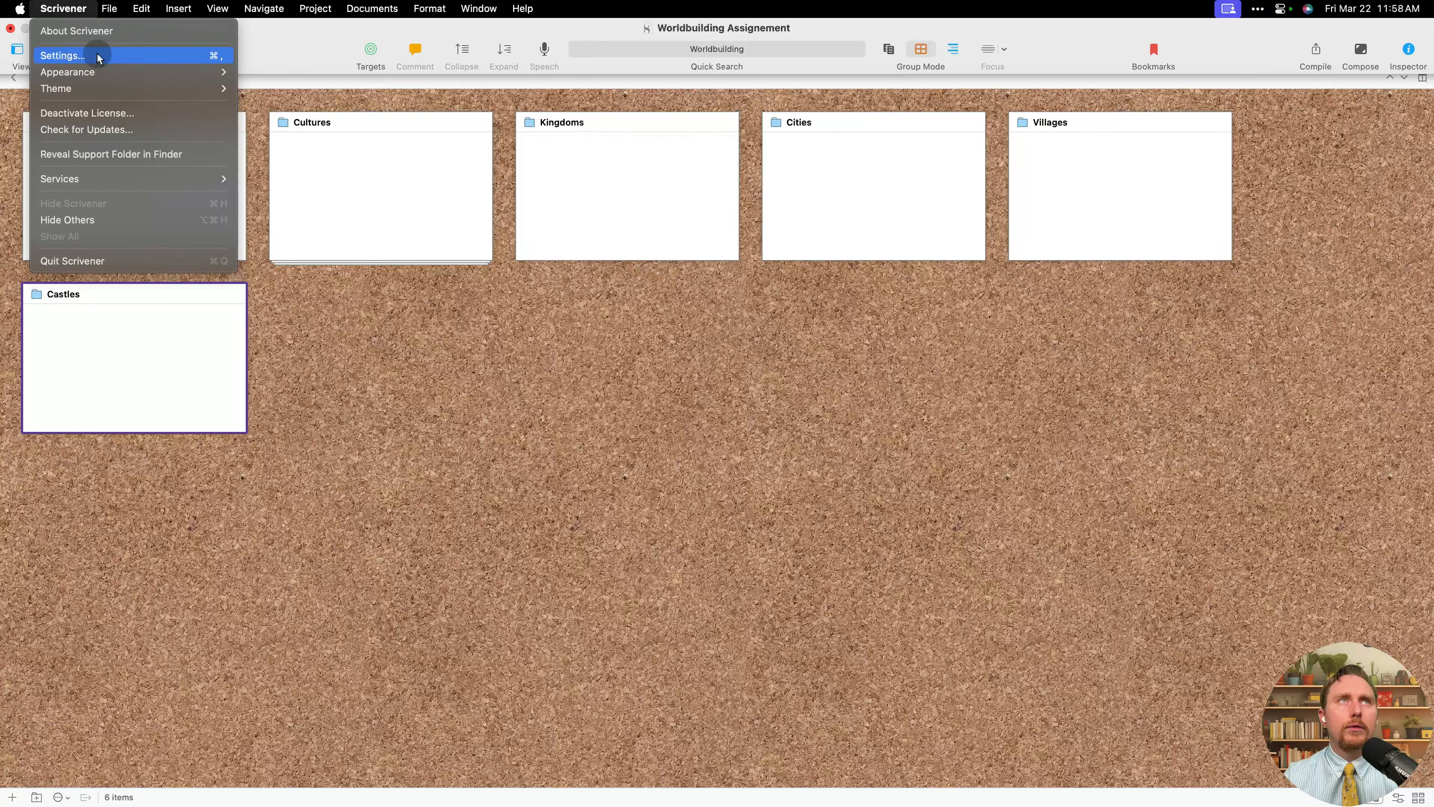
pyautogui.click(661, 300)
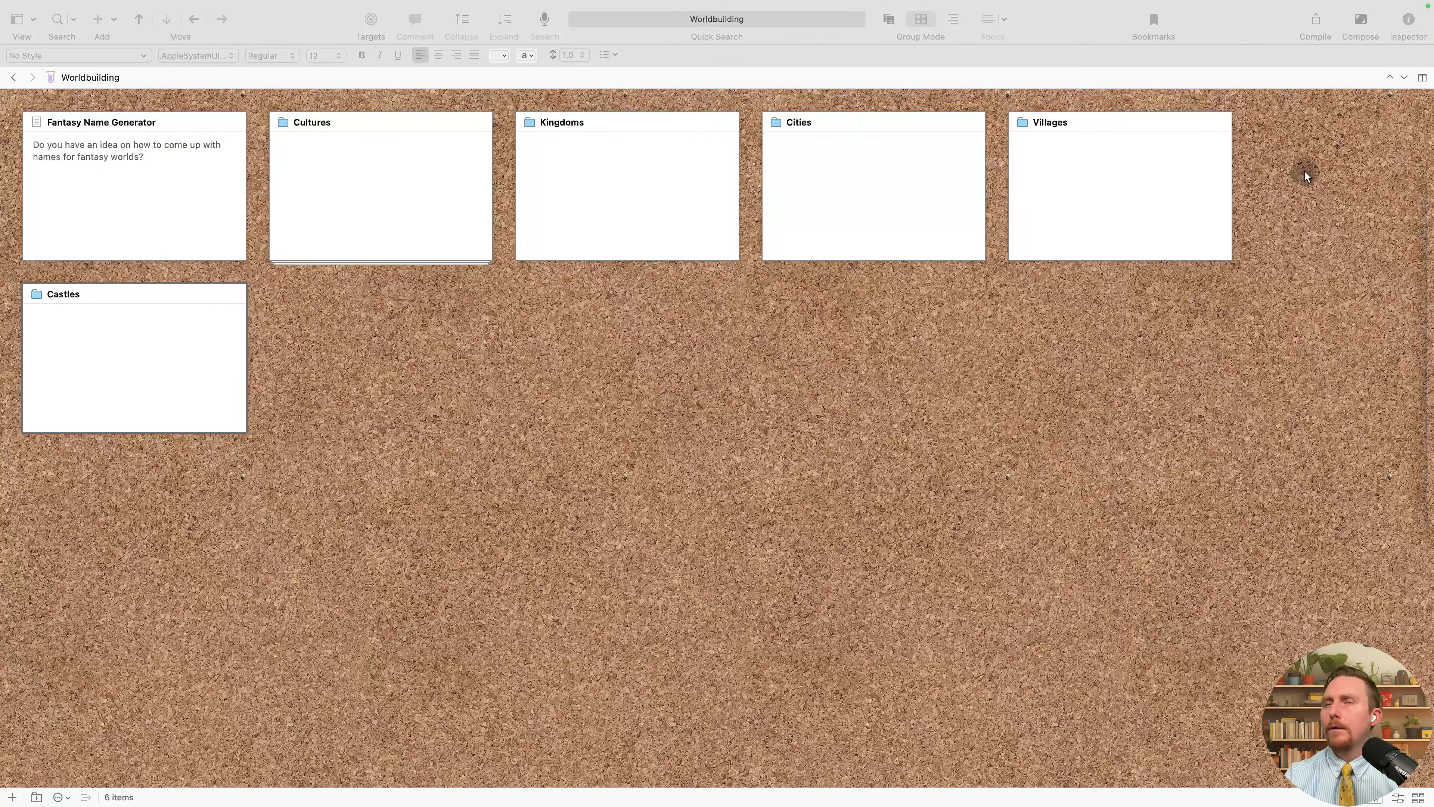
pyautogui.press('super+comma')
pyautogui.click(584, 302)
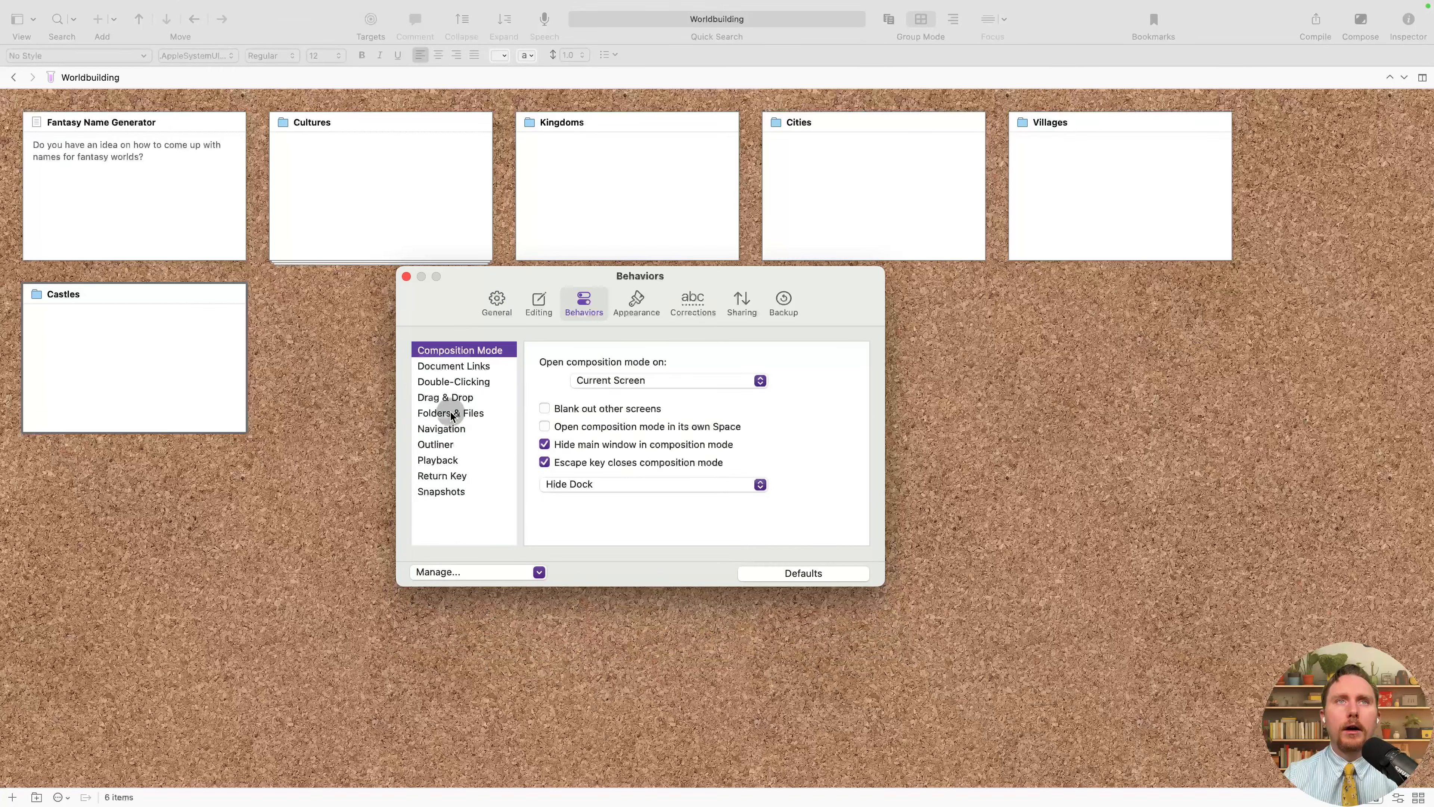
pyautogui.click(478, 397)
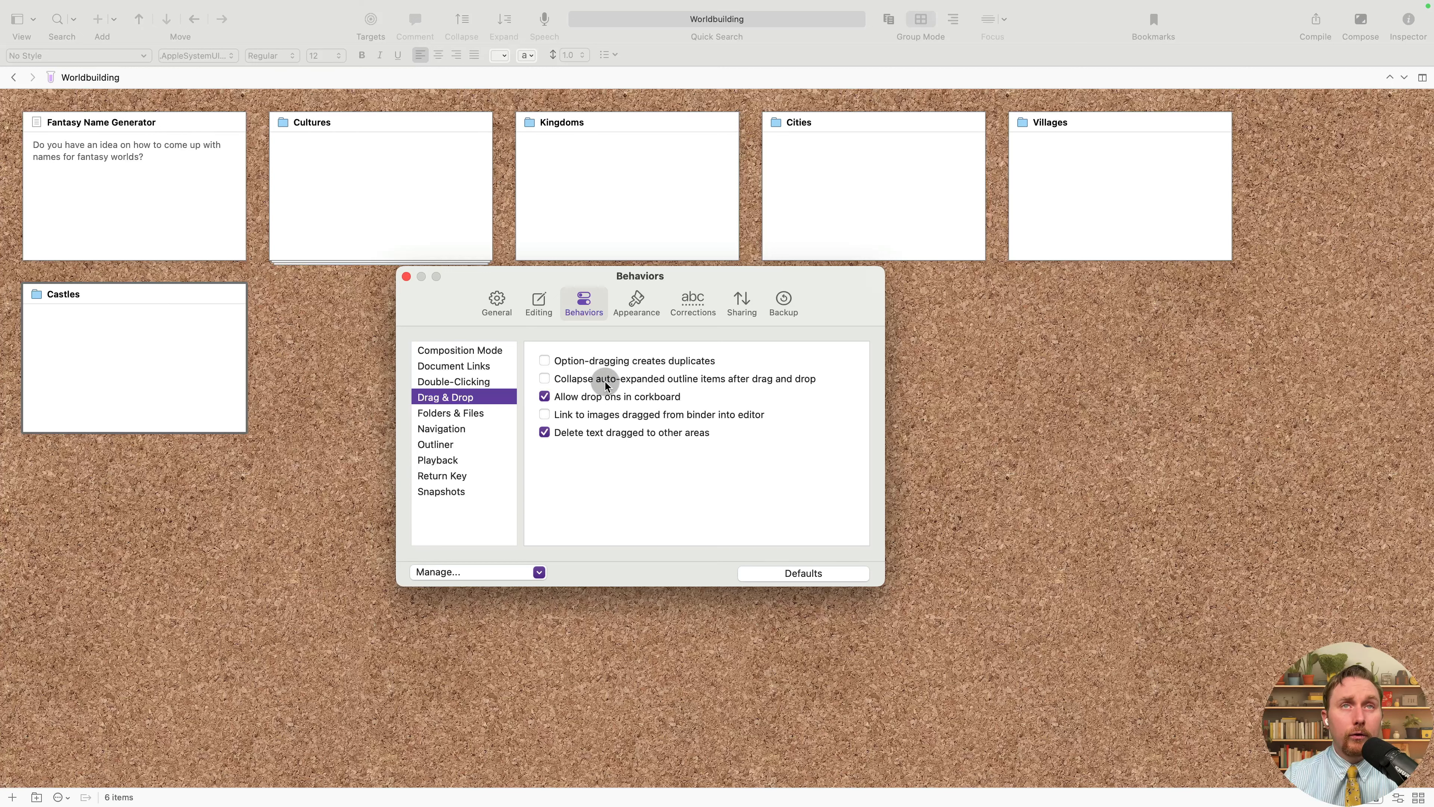
pyautogui.click(406, 276)
# Nest the Castles, Cities and Villages folders inside the Kingdoms folder.
pyautogui.moveTo(244, 328); pyautogui.dragTo(635, 215)
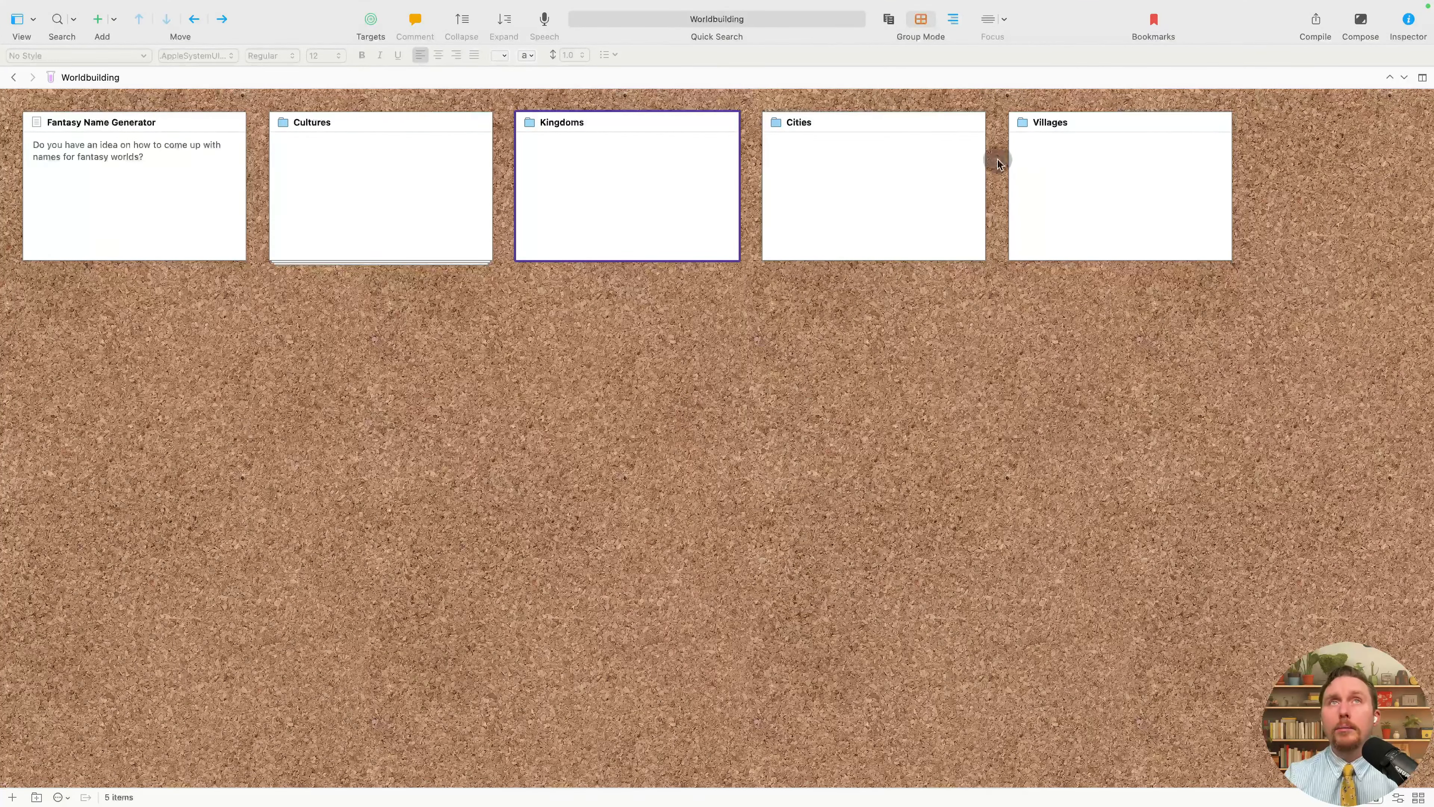
pyautogui.moveTo(937, 177); pyautogui.dragTo(677, 193)
pyautogui.moveTo(1145, 201); pyautogui.dragTo(632, 203)
pyautogui.moveTo(911, 200); pyautogui.dragTo(664, 197)
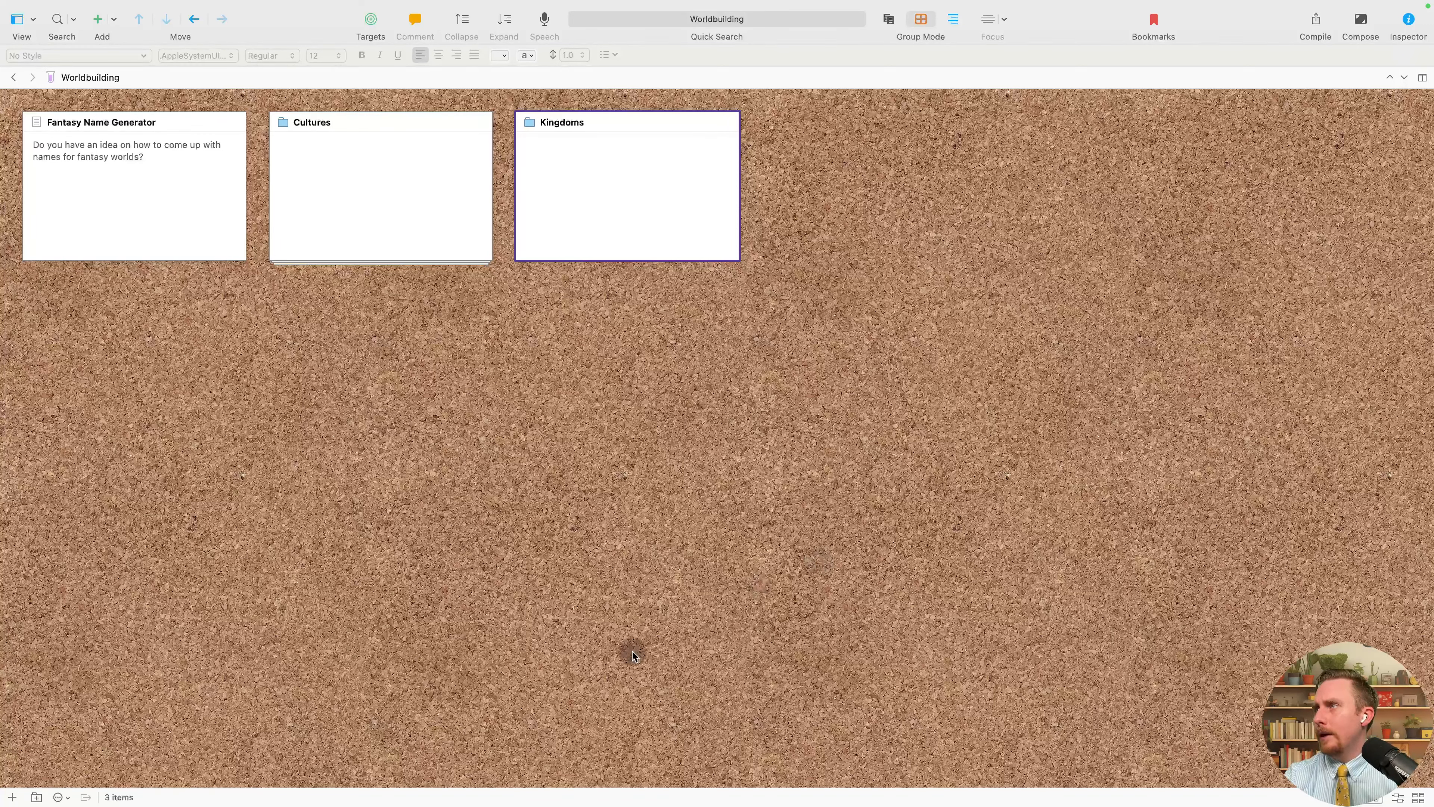
# Add a folder named Streets and nest it inside the Kingdoms folder.
pyautogui.click(10, 797)
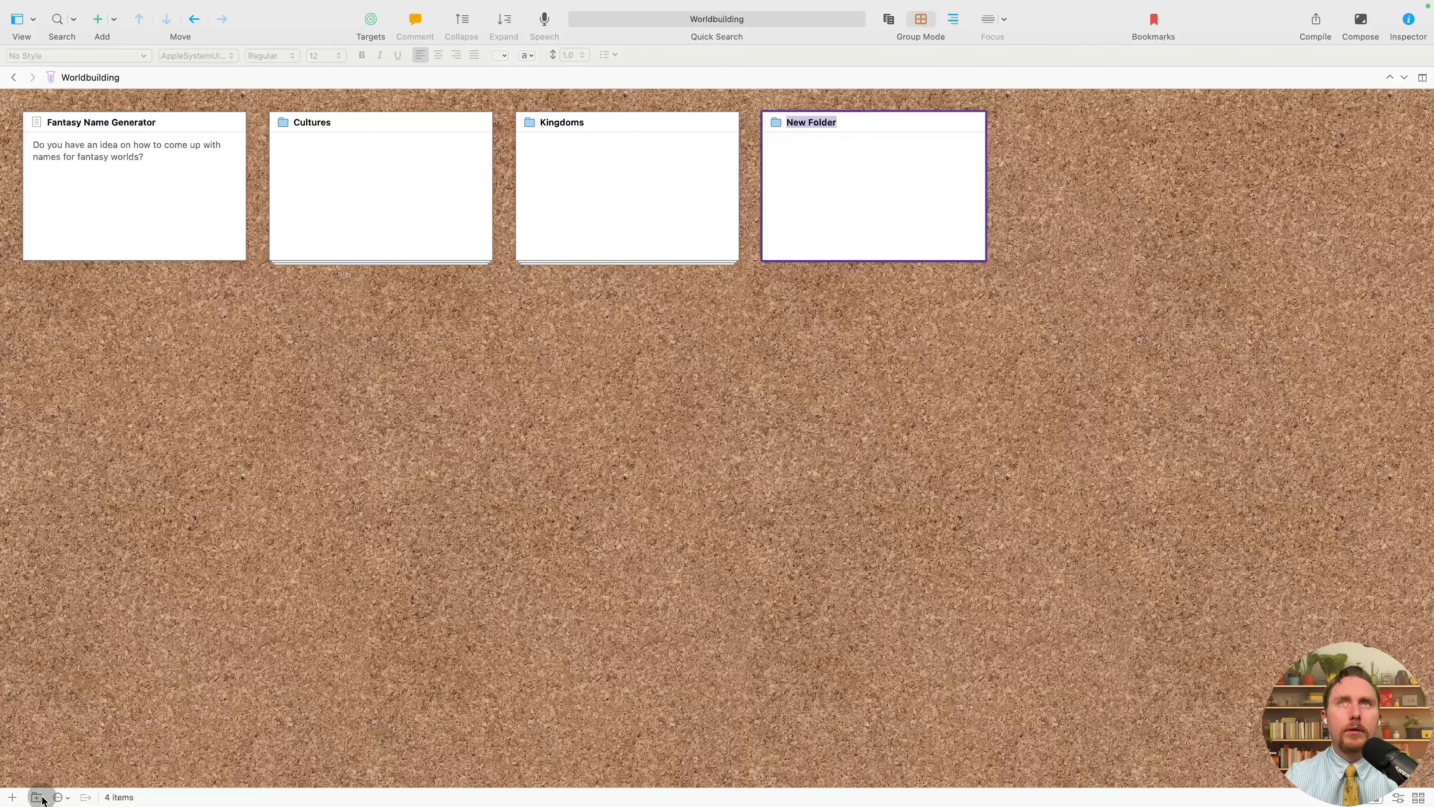
pyautogui.write('Streets')
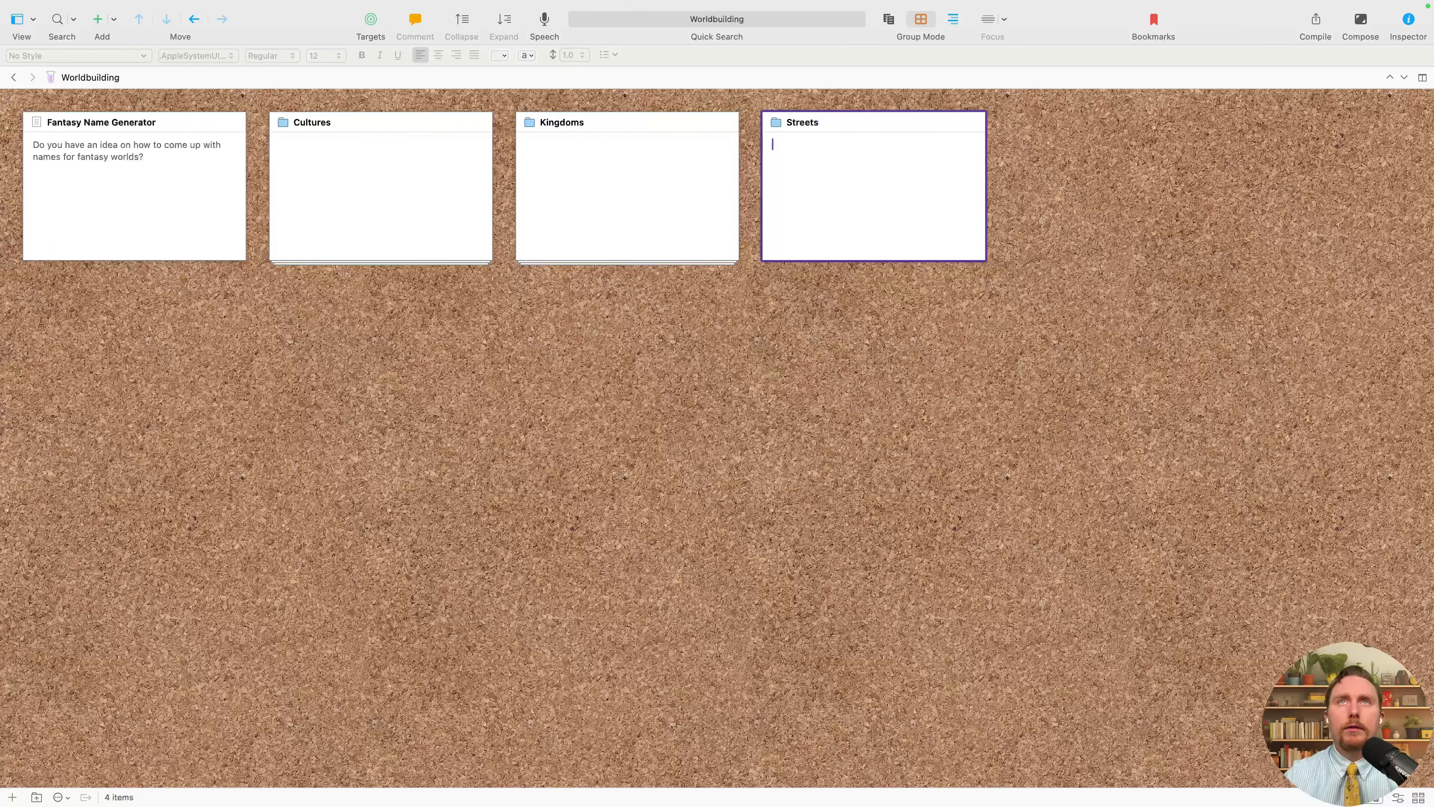
pyautogui.click(992, 323)
pyautogui.click(876, 186)
pyautogui.moveTo(877, 188); pyautogui.dragTo(658, 217)
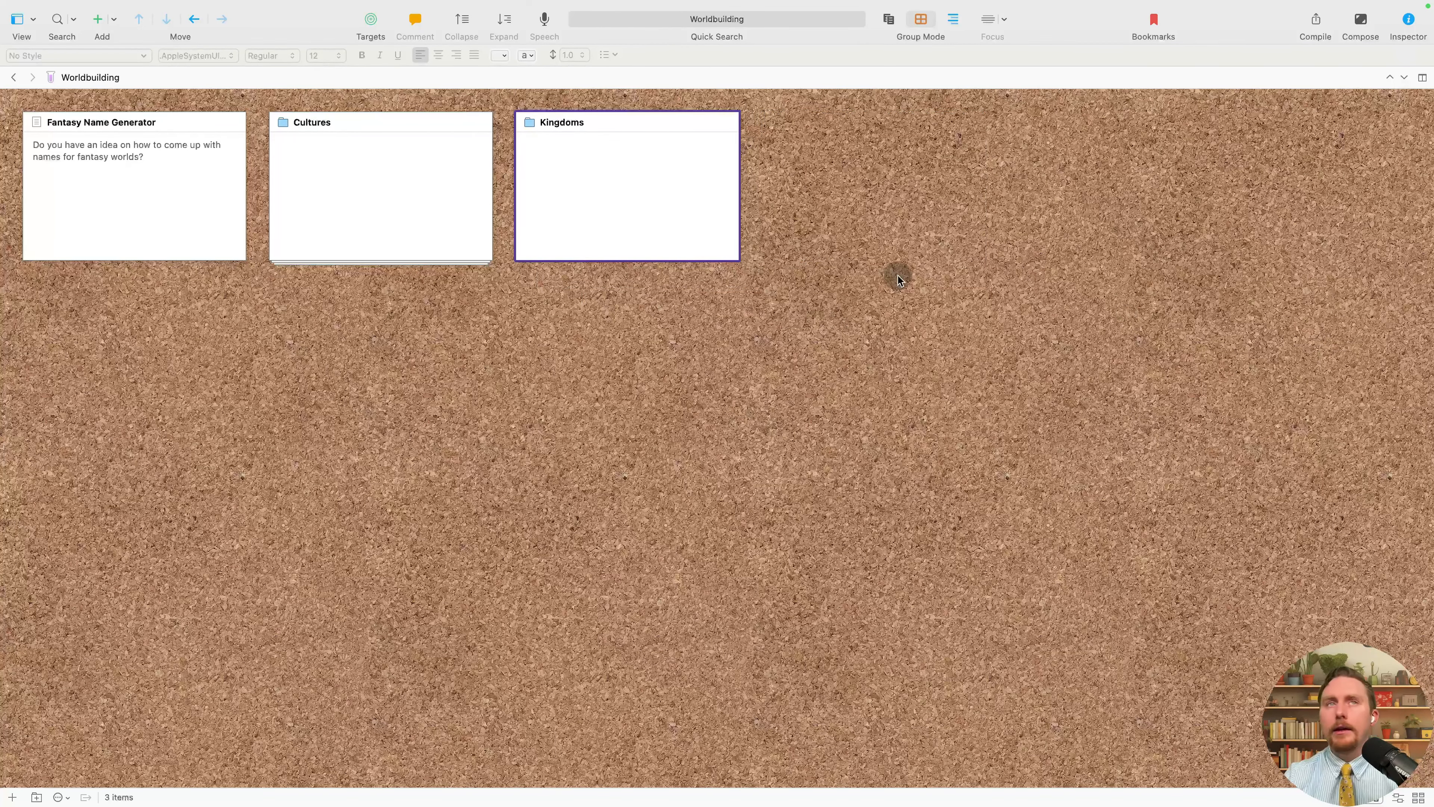
# Add a folder named "Houses, Building" and nest it inside the Kingdoms folder.
pyautogui.click(38, 798)
pyautogui.write('HO')
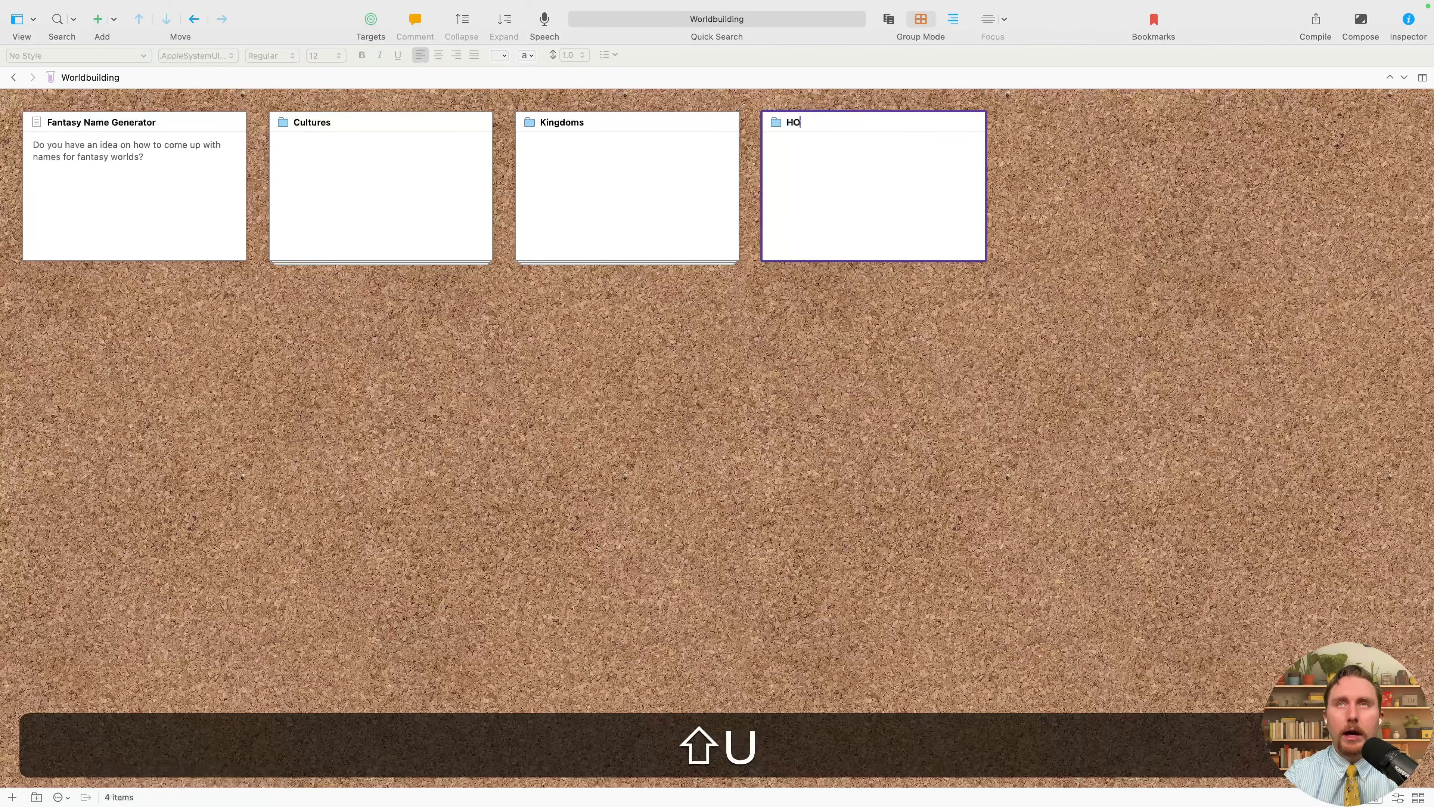
pyautogui.write('U')
pyautogui.press('BackSpace')
pyautogui.press('BackSpace')
pyautogui.write('ous')
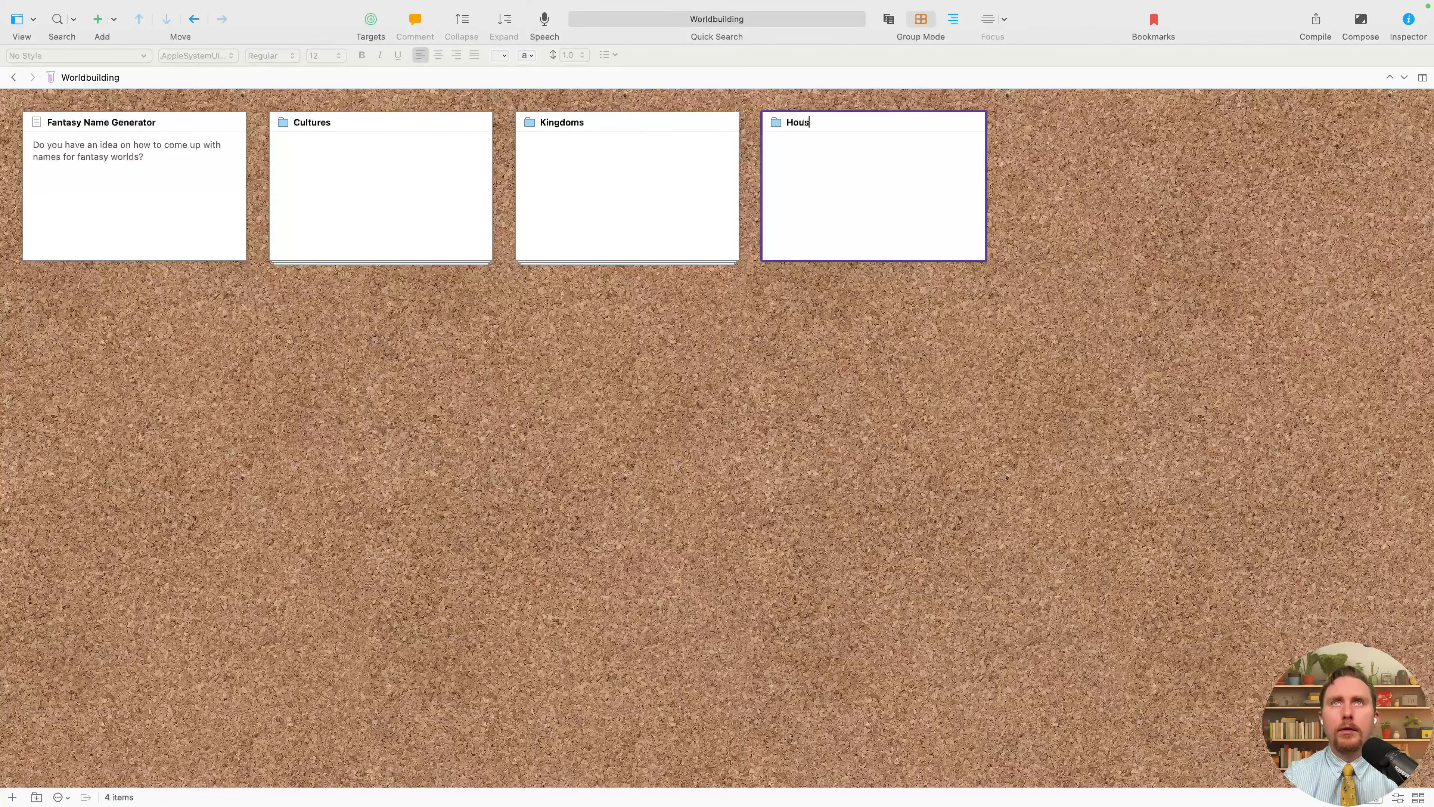
pyautogui.write('es')
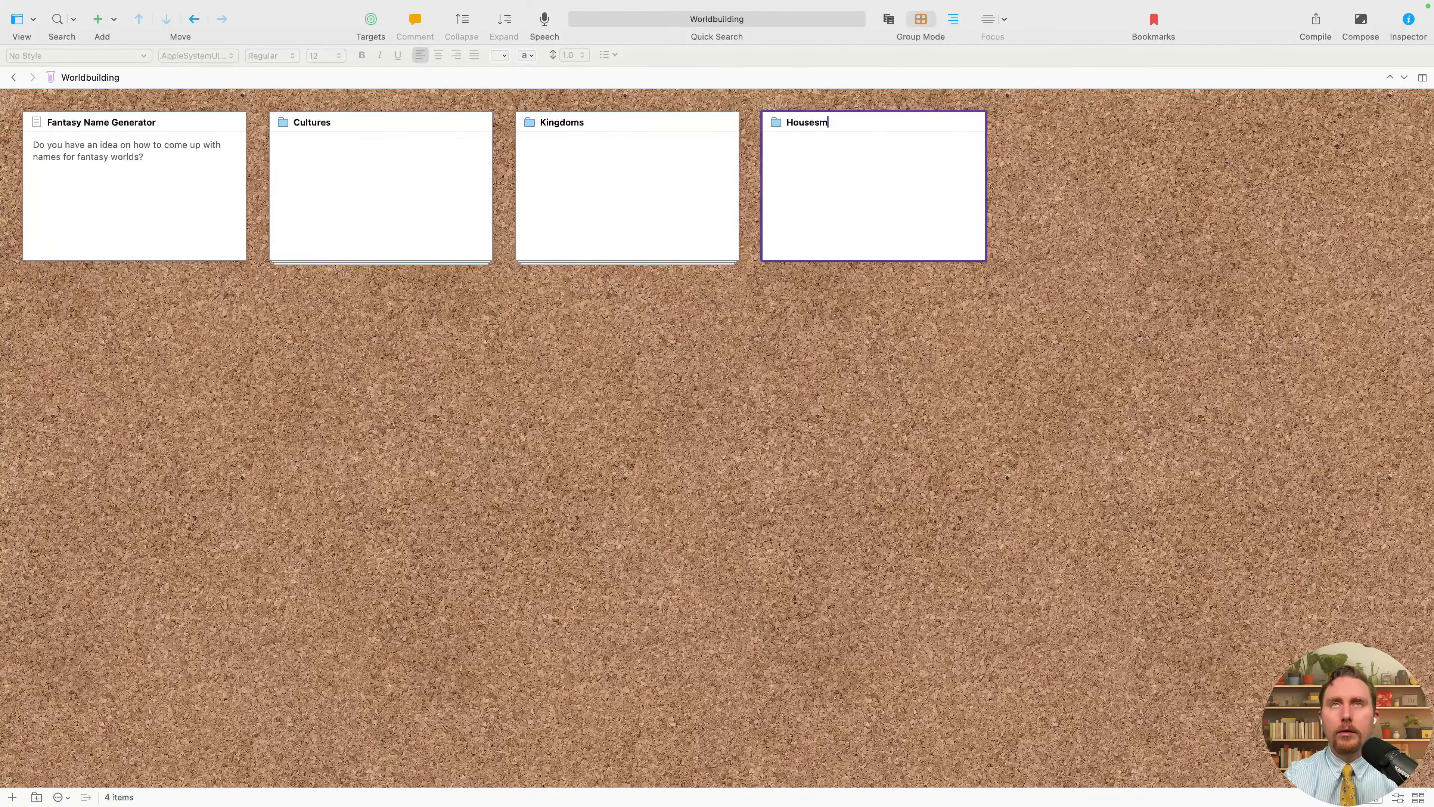
pyautogui.write(', Build')
pyautogui.press('BackSpace')
pyautogui.press('BackSpace')
pyautogui.press('BackSpace')
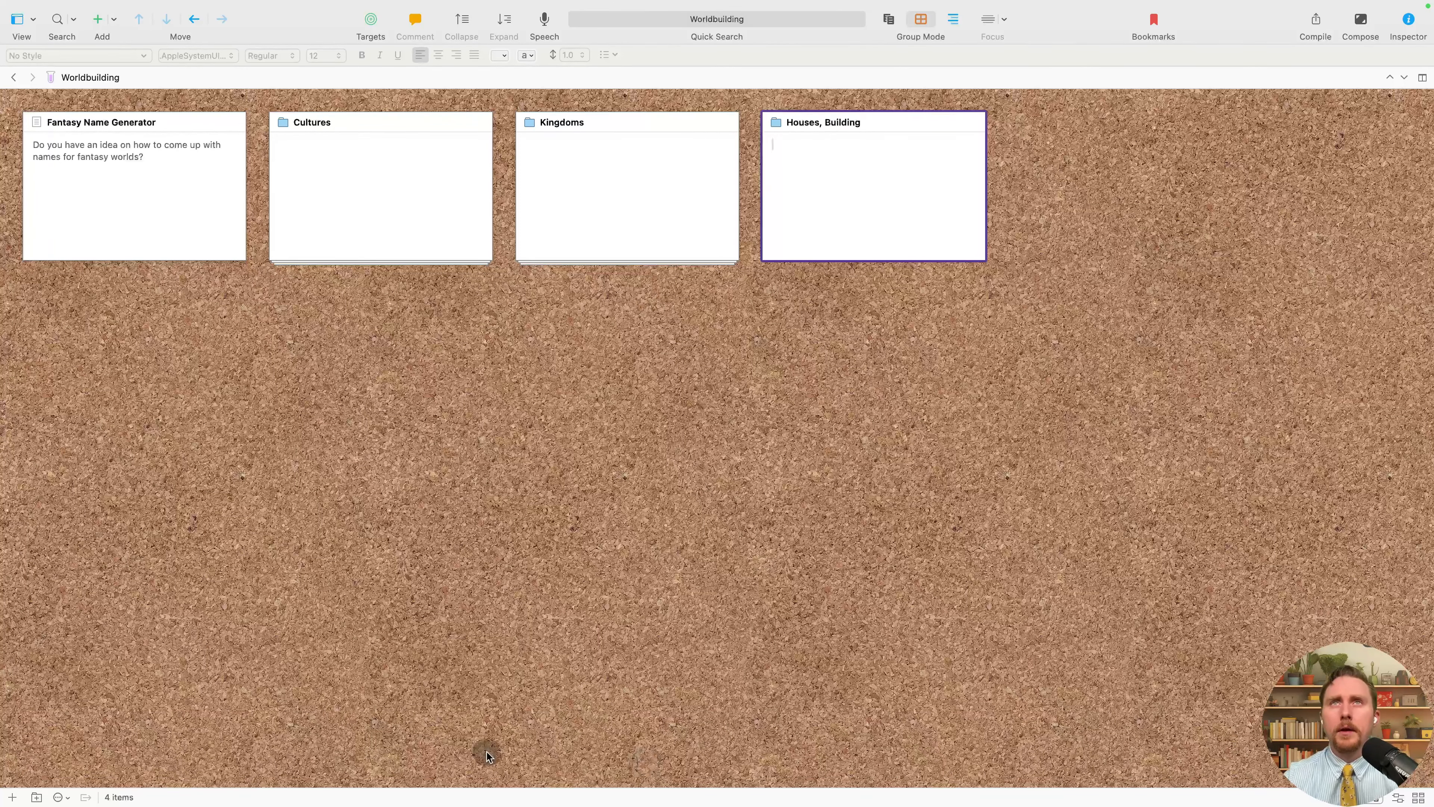
pyautogui.click(962, 515)
pyautogui.moveTo(898, 191); pyautogui.dragTo(616, 231)
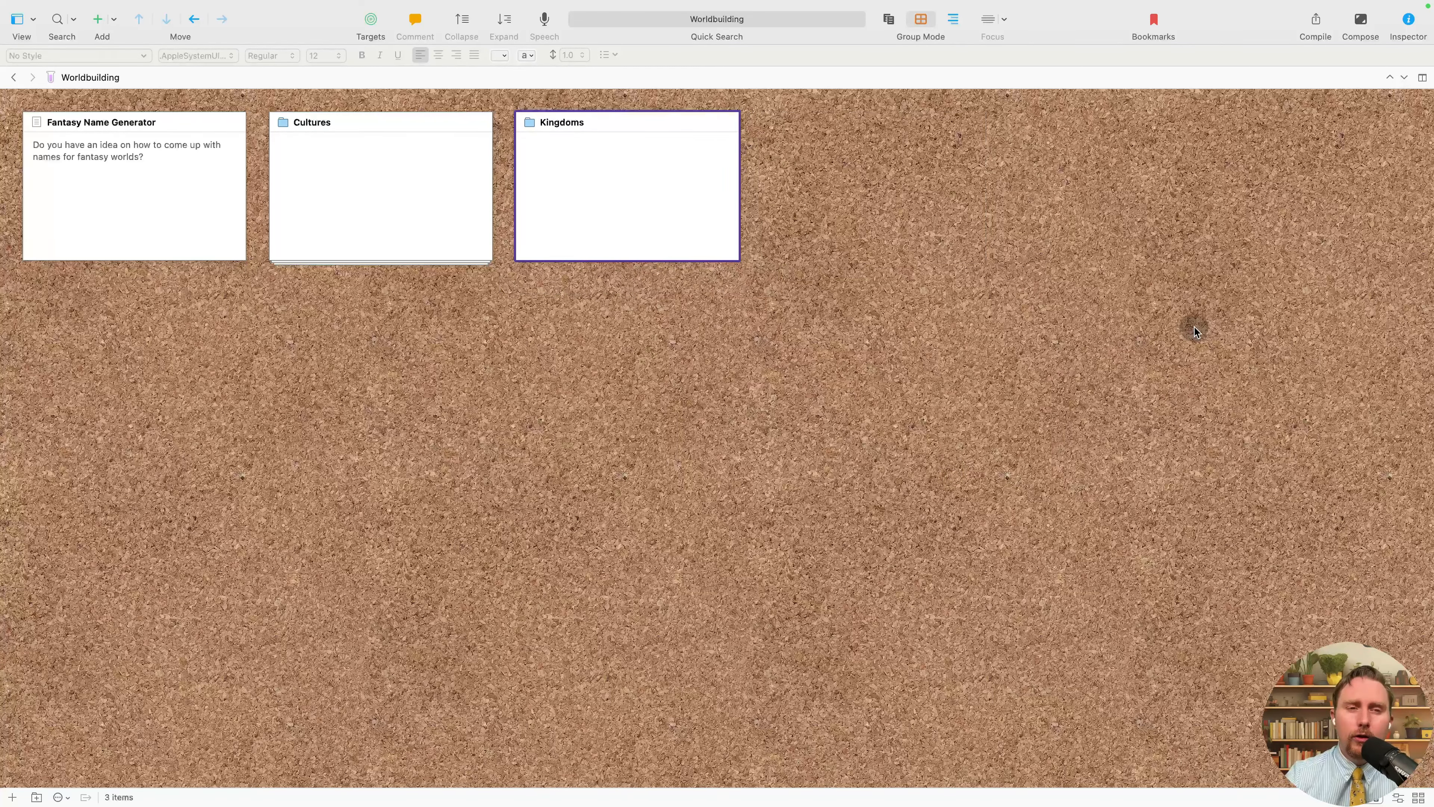
# Look through the contents of the Kingdoms folder and its Streets subfolder, and return to the Worldbuilding corkboard.
pyautogui.doubleClick(530, 123)
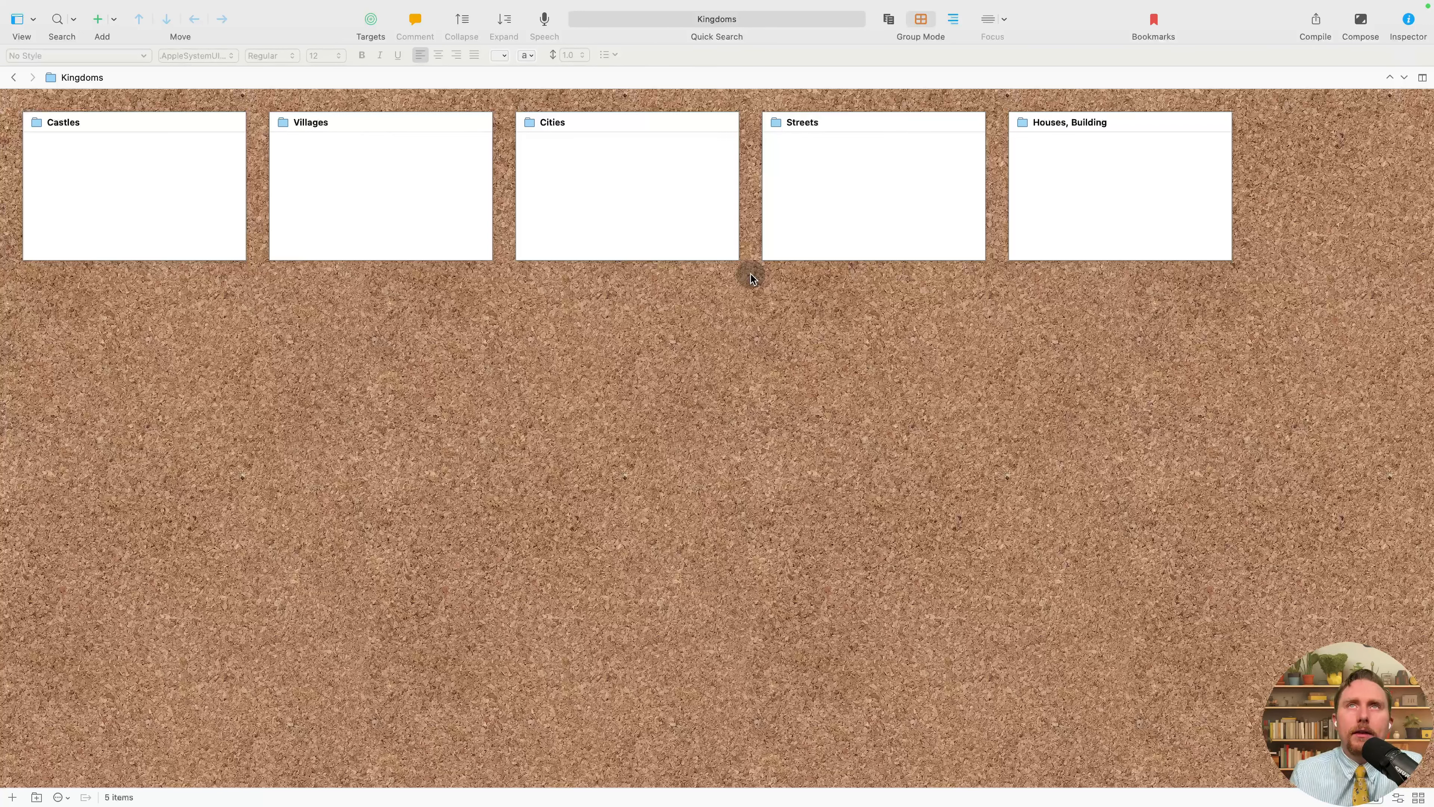
pyautogui.doubleClick(776, 122)
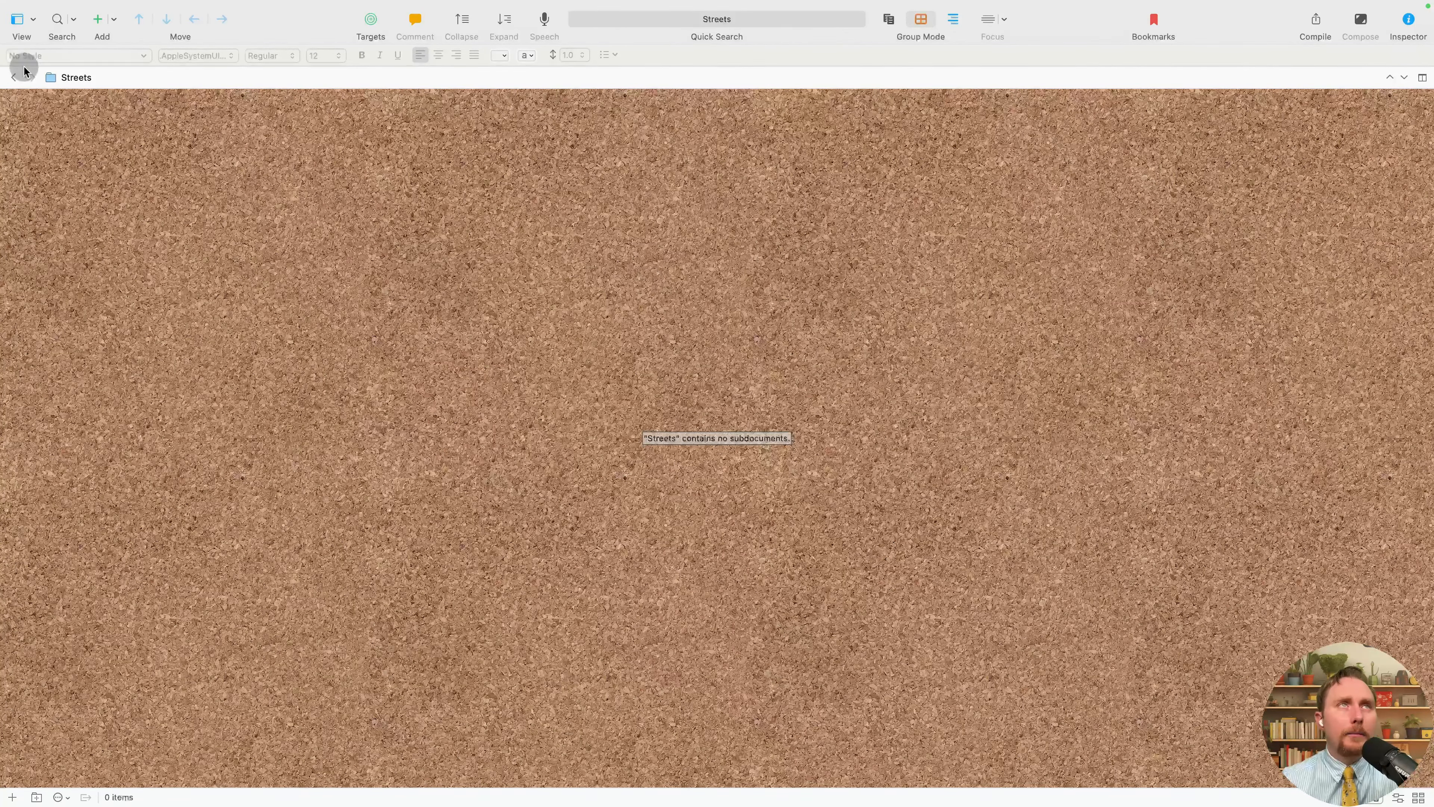
pyautogui.click(14, 77)
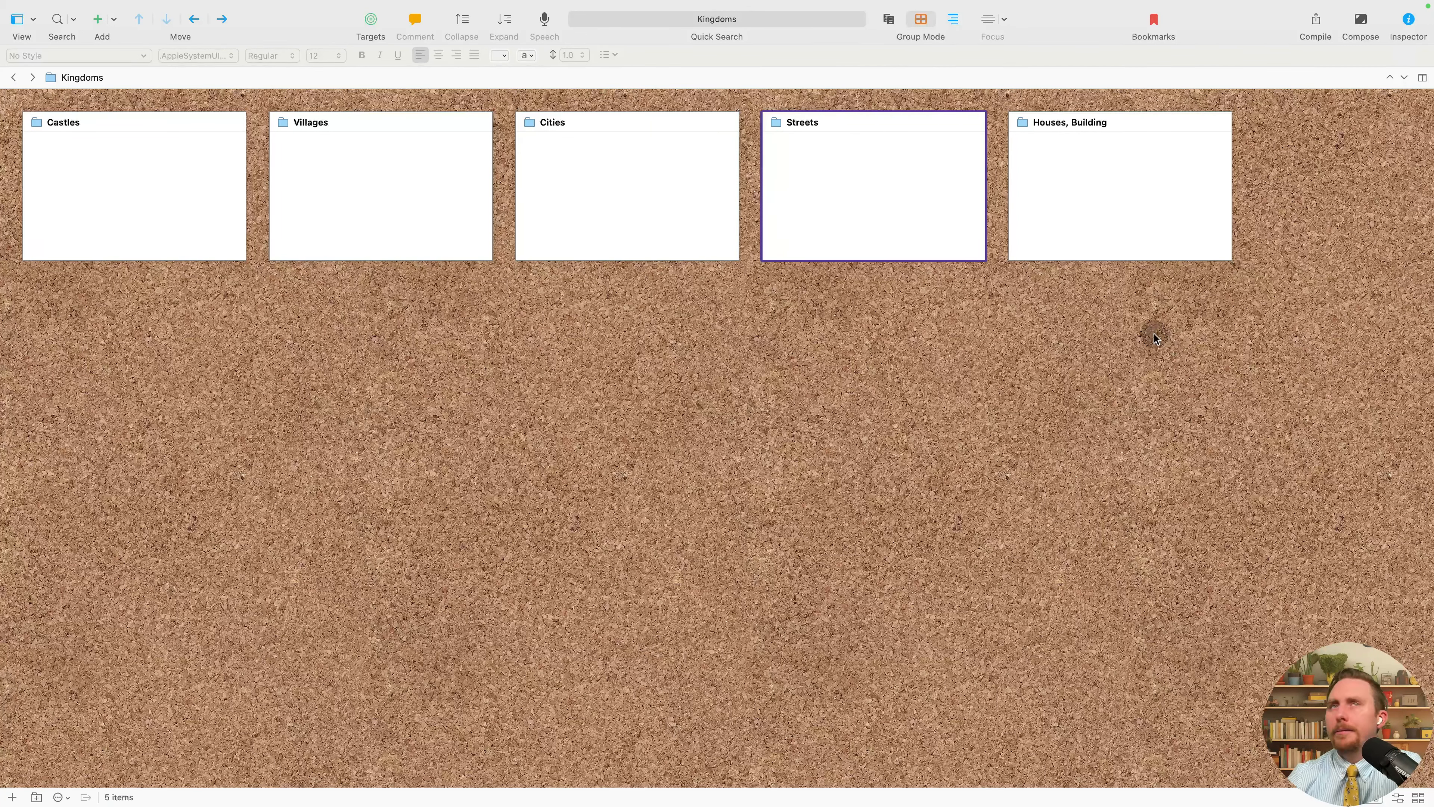
pyautogui.click(14, 78)
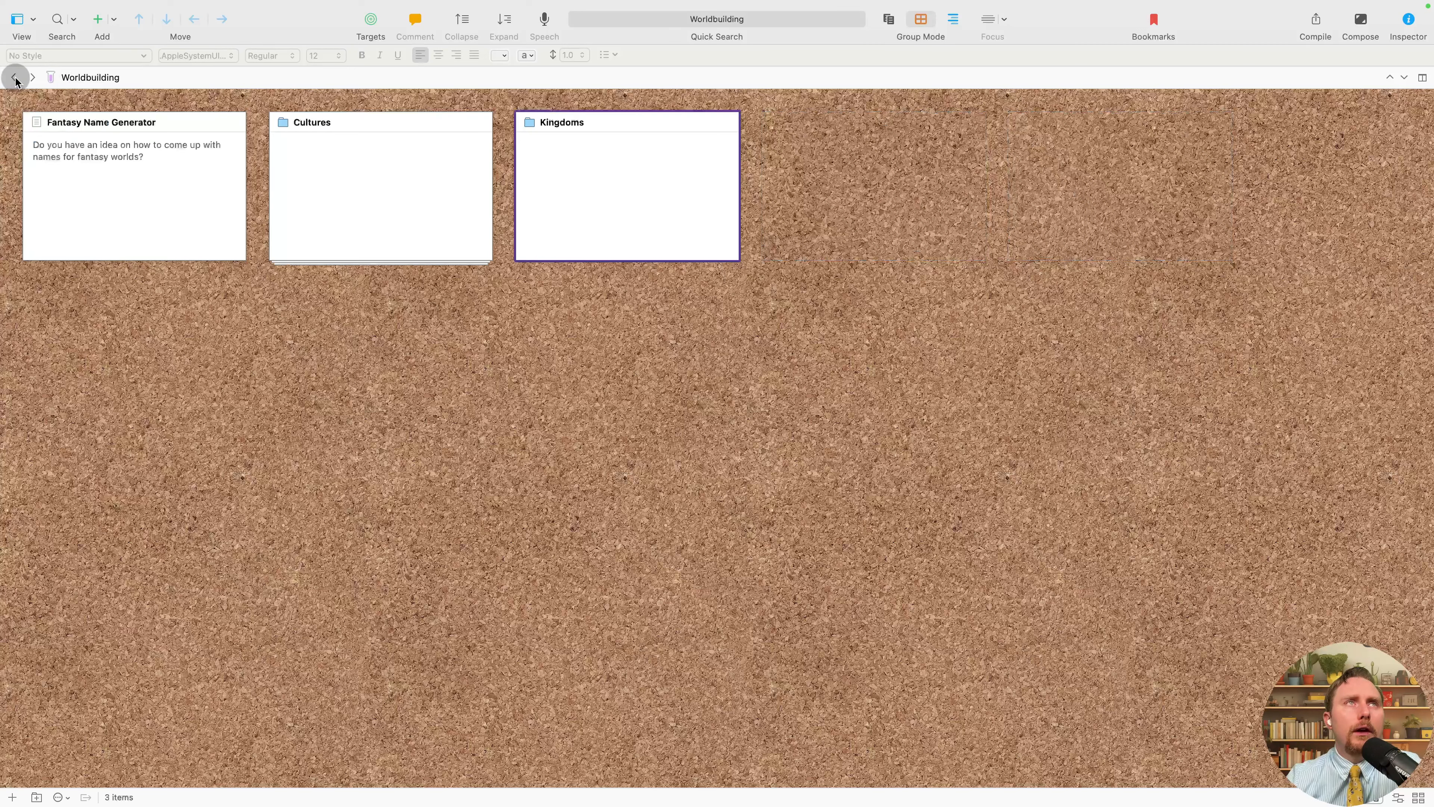
pyautogui.rightClick(345, 310)
pyautogui.click(610, 318)
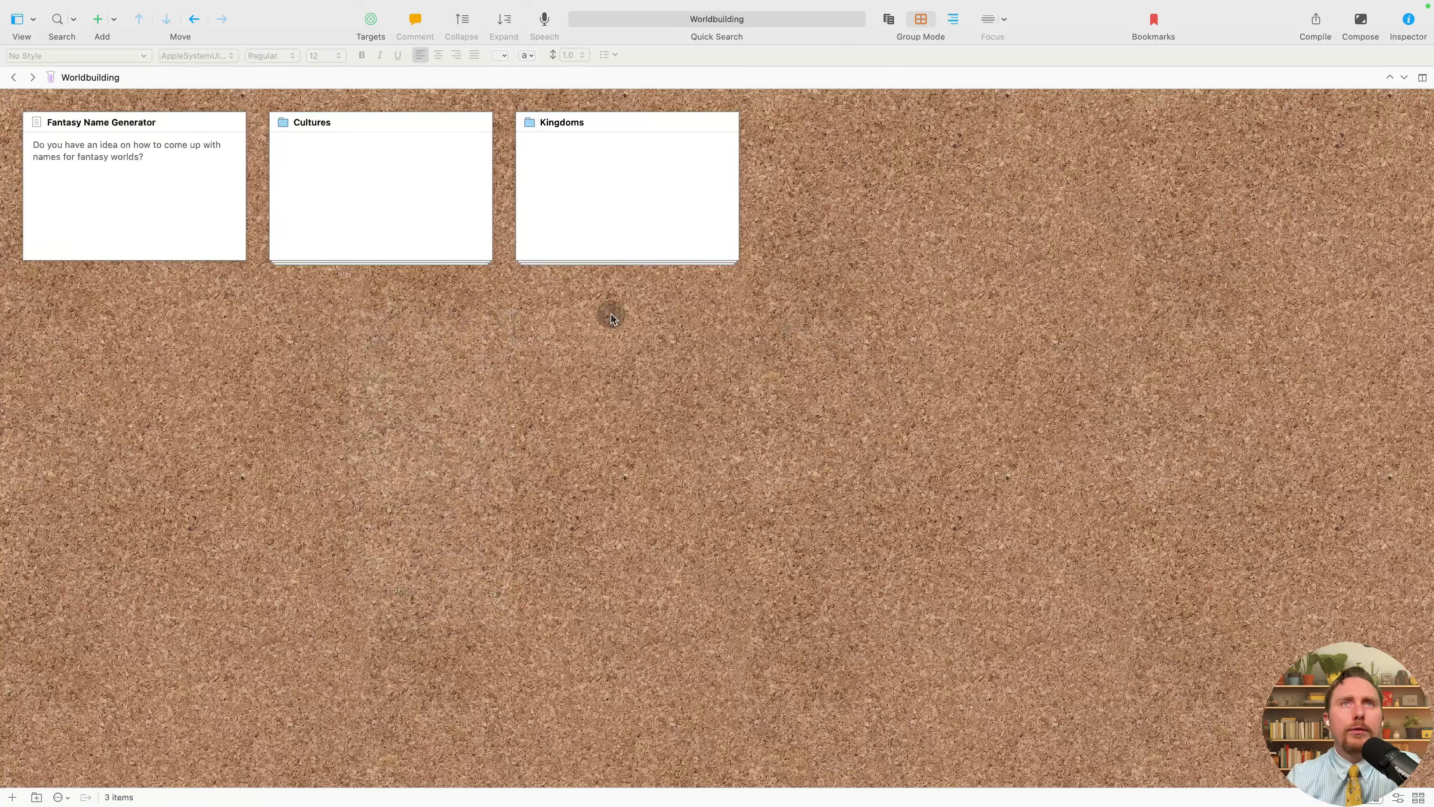
# Add a History folder to the Worldbuilding corkboard and create a new folder inside it.
pyautogui.click(36, 797)
pyautogui.write('History')
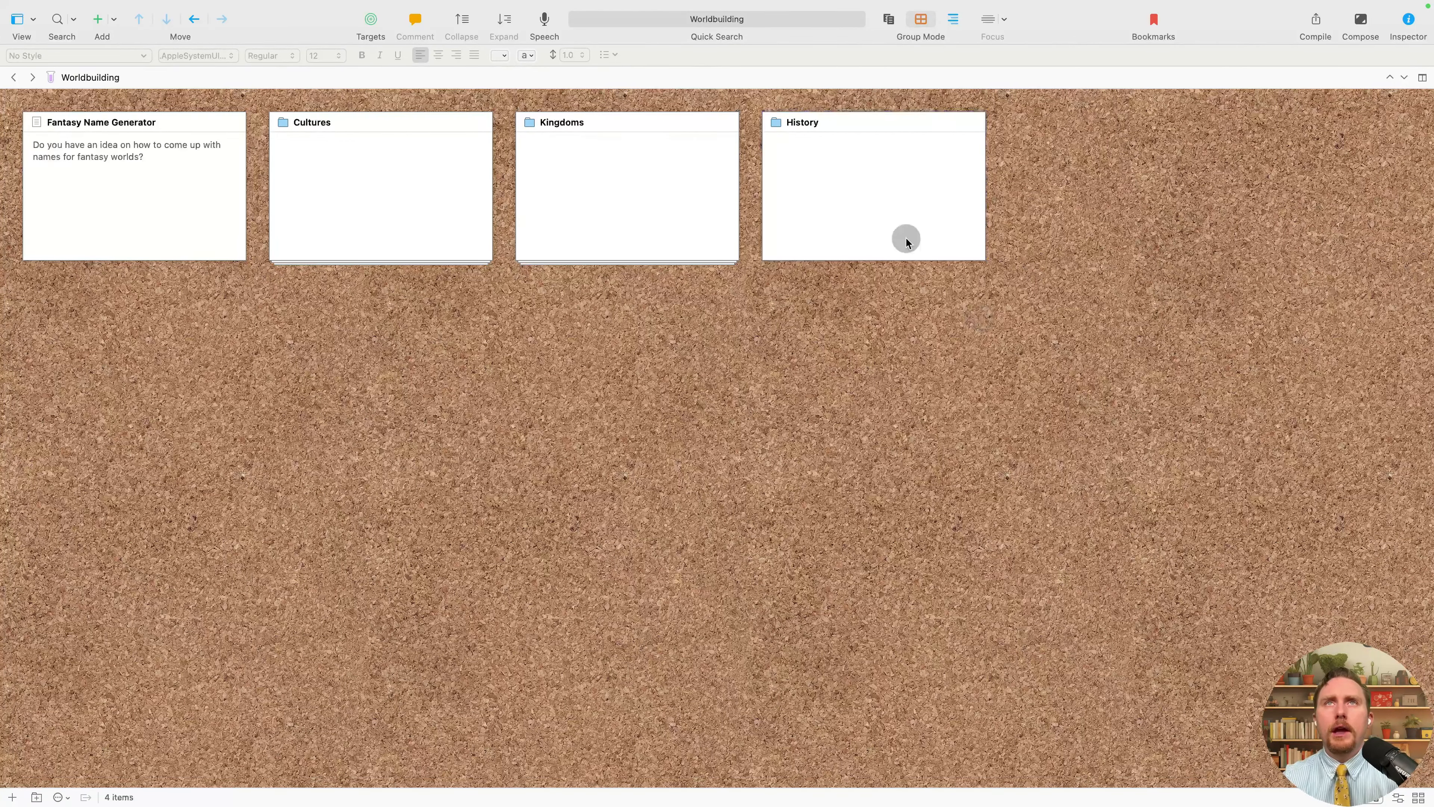
pyautogui.doubleClick(777, 122)
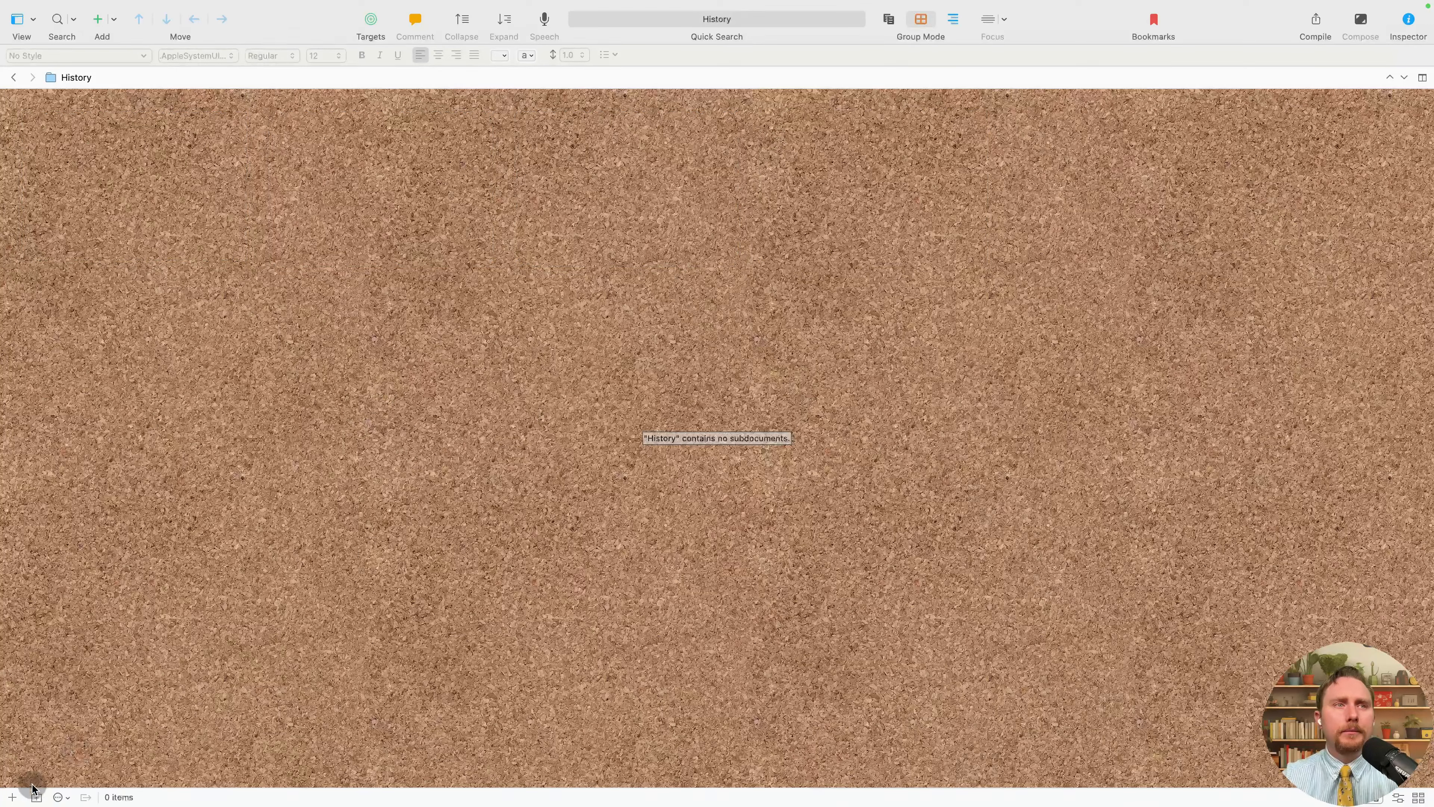
pyautogui.click(35, 798)
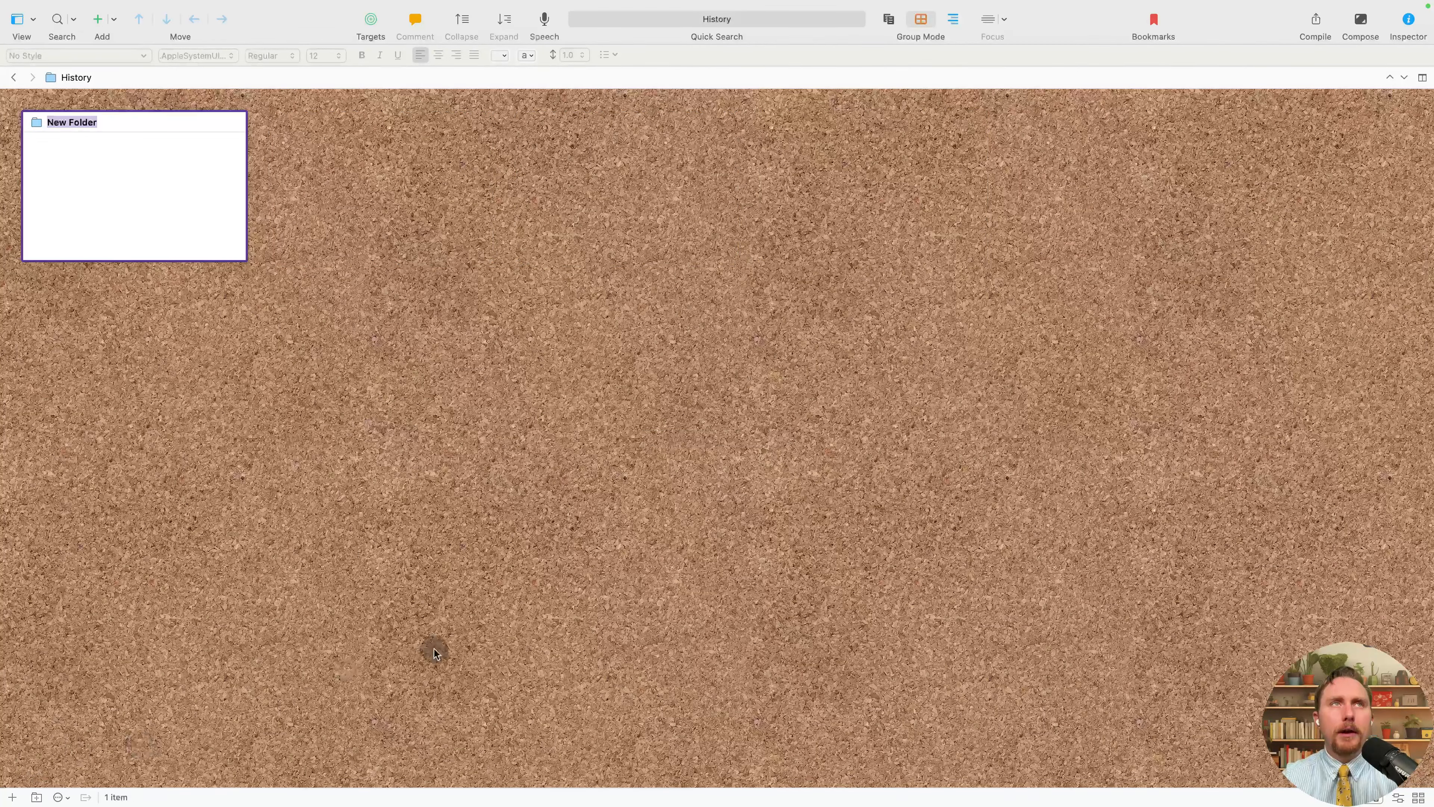
pyautogui.write('Date')
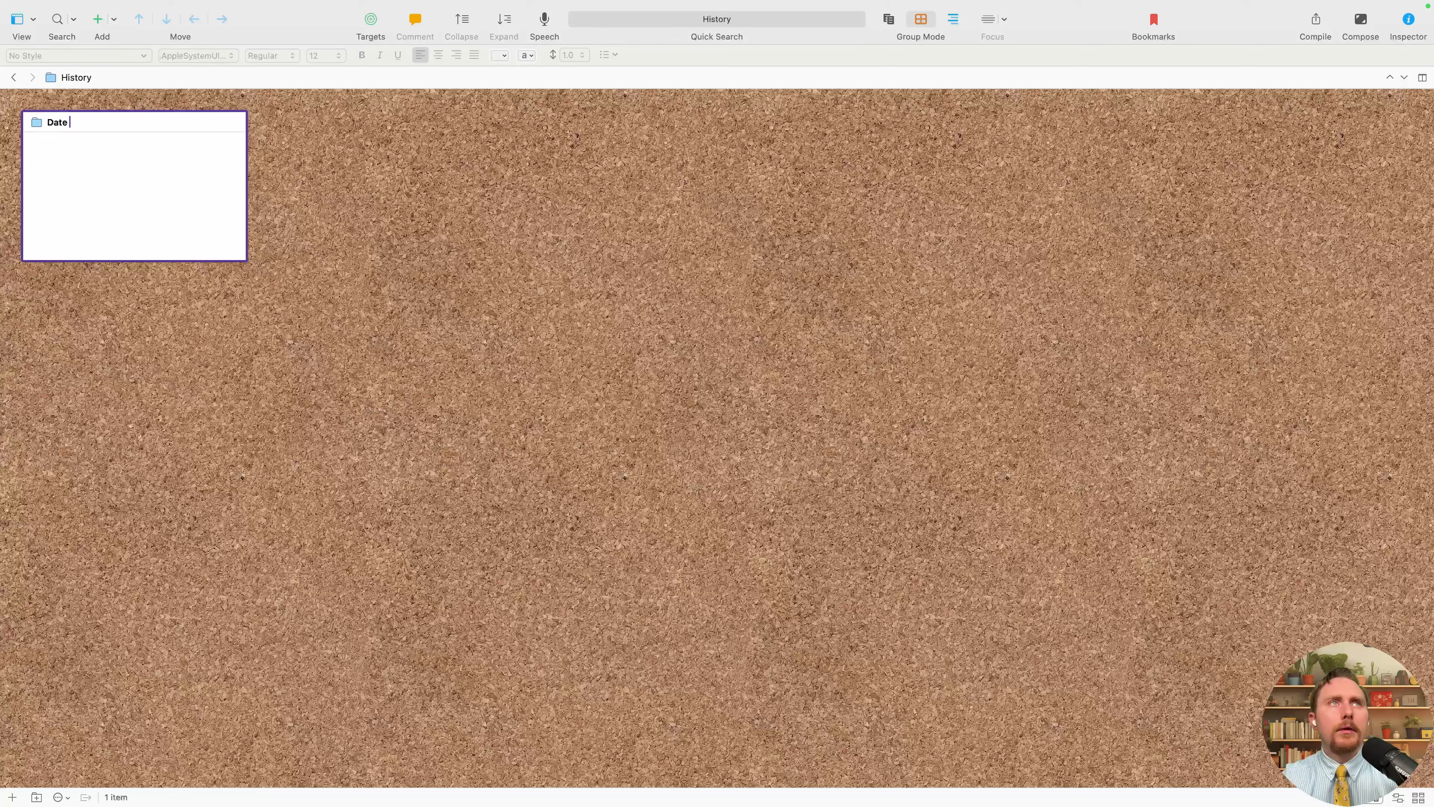
pyautogui.press('BackSpace')
pyautogui.press('BackSpace')
pyautogui.write('Datre ')
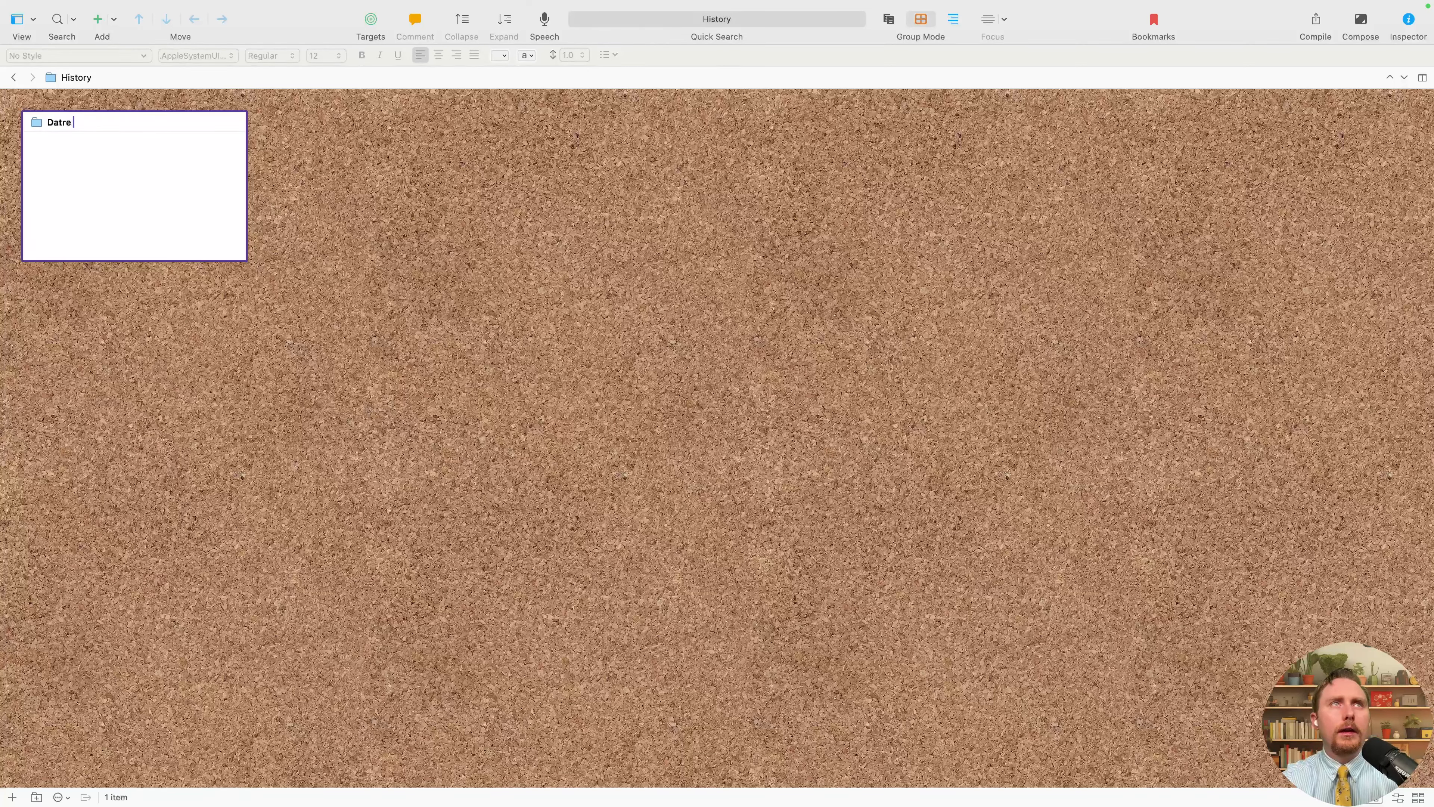
pyautogui.write('e')
pyautogui.press('BackSpace')
pyautogui.press('BackSpace')
pyautogui.press('BackSpace')
pyautogui.press('BackSpace')
pyautogui.press('BackSpace')
# Title the new folder inside History "Major Event Name: {DATE}".
pyautogui.write('MA')
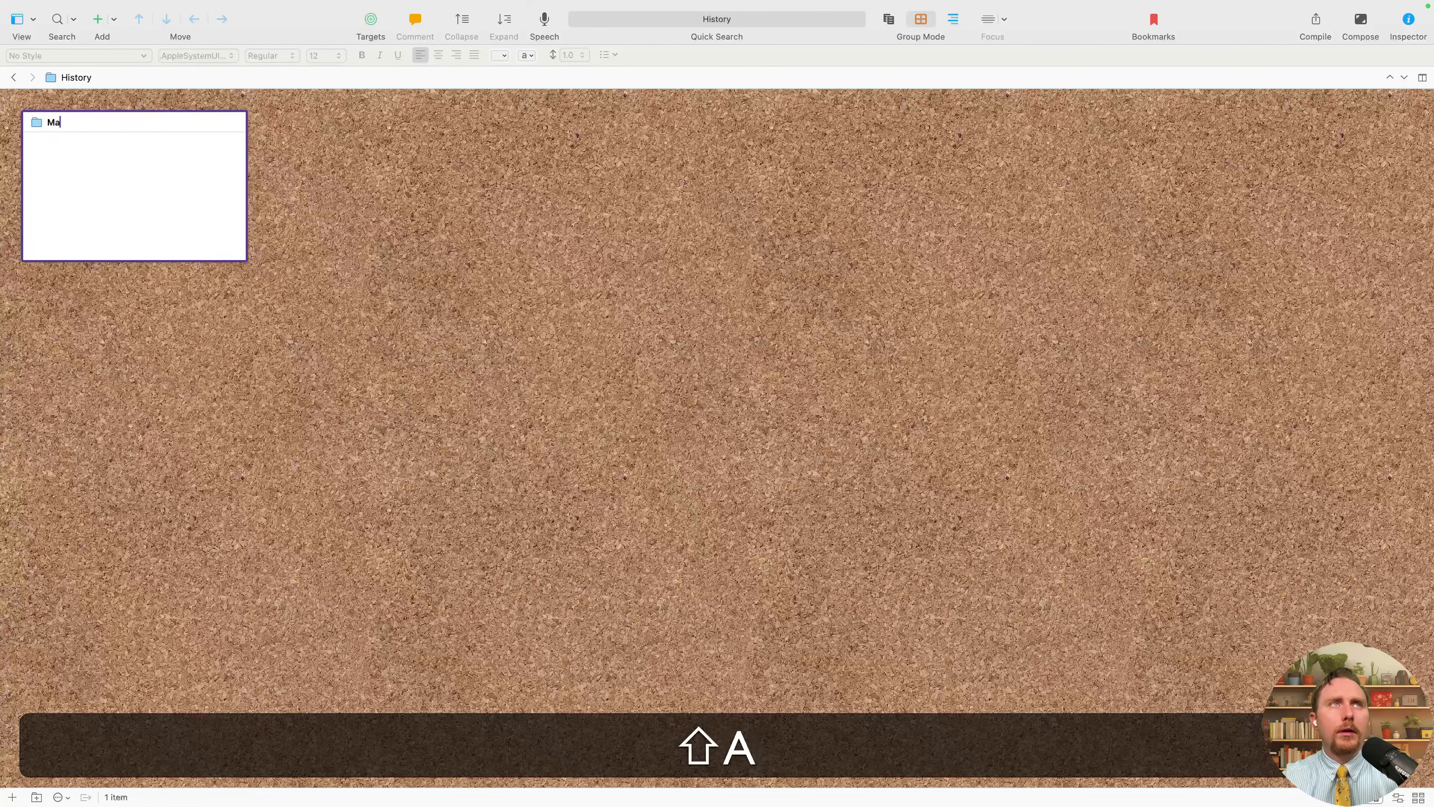
pyautogui.press('BackSpace')
pyautogui.write('abor Eve')
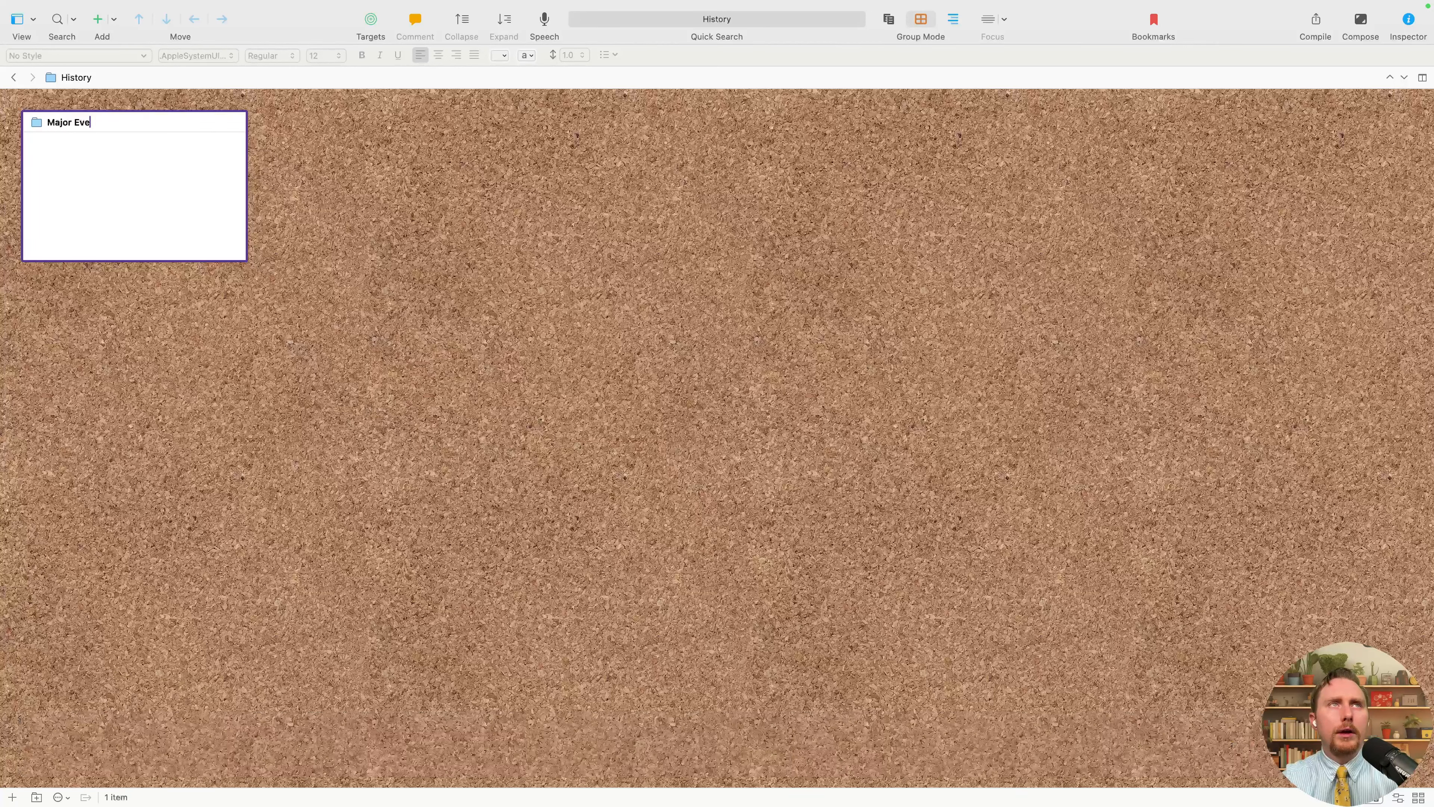
pyautogui.write('nt Name:')
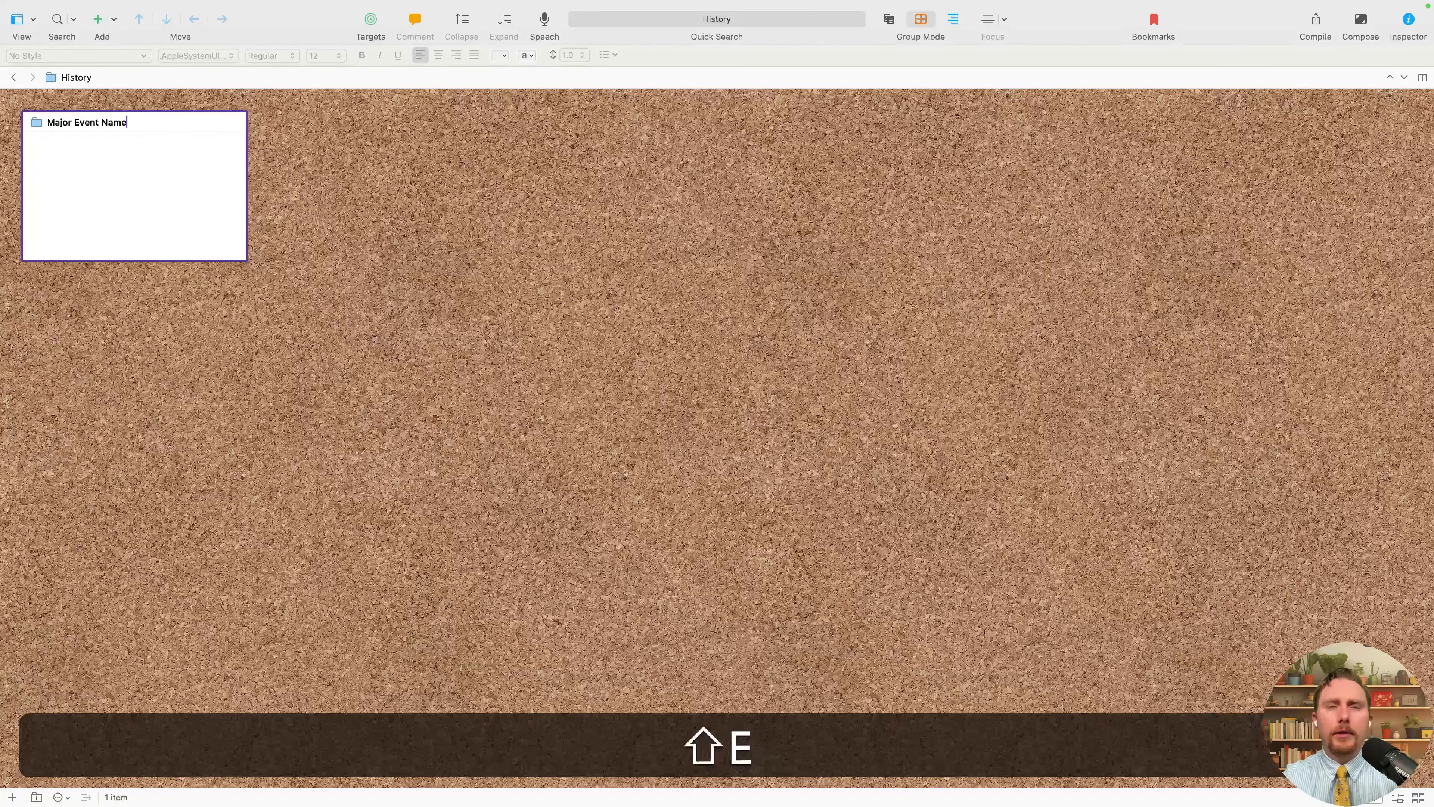
pyautogui.press('BackSpace')
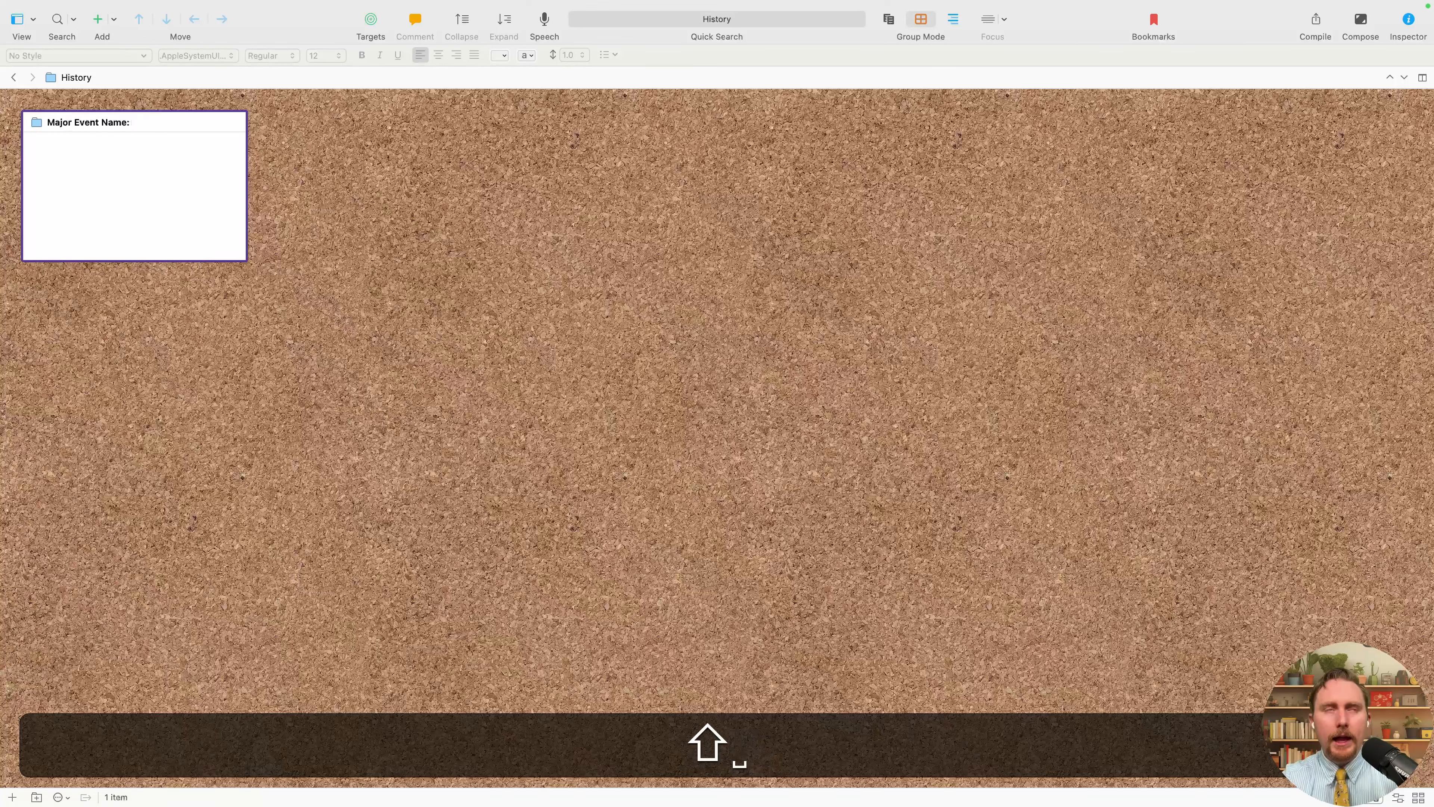
pyautogui.write('A')
pyautogui.press('BackSpace')
pyautogui.write('{}')
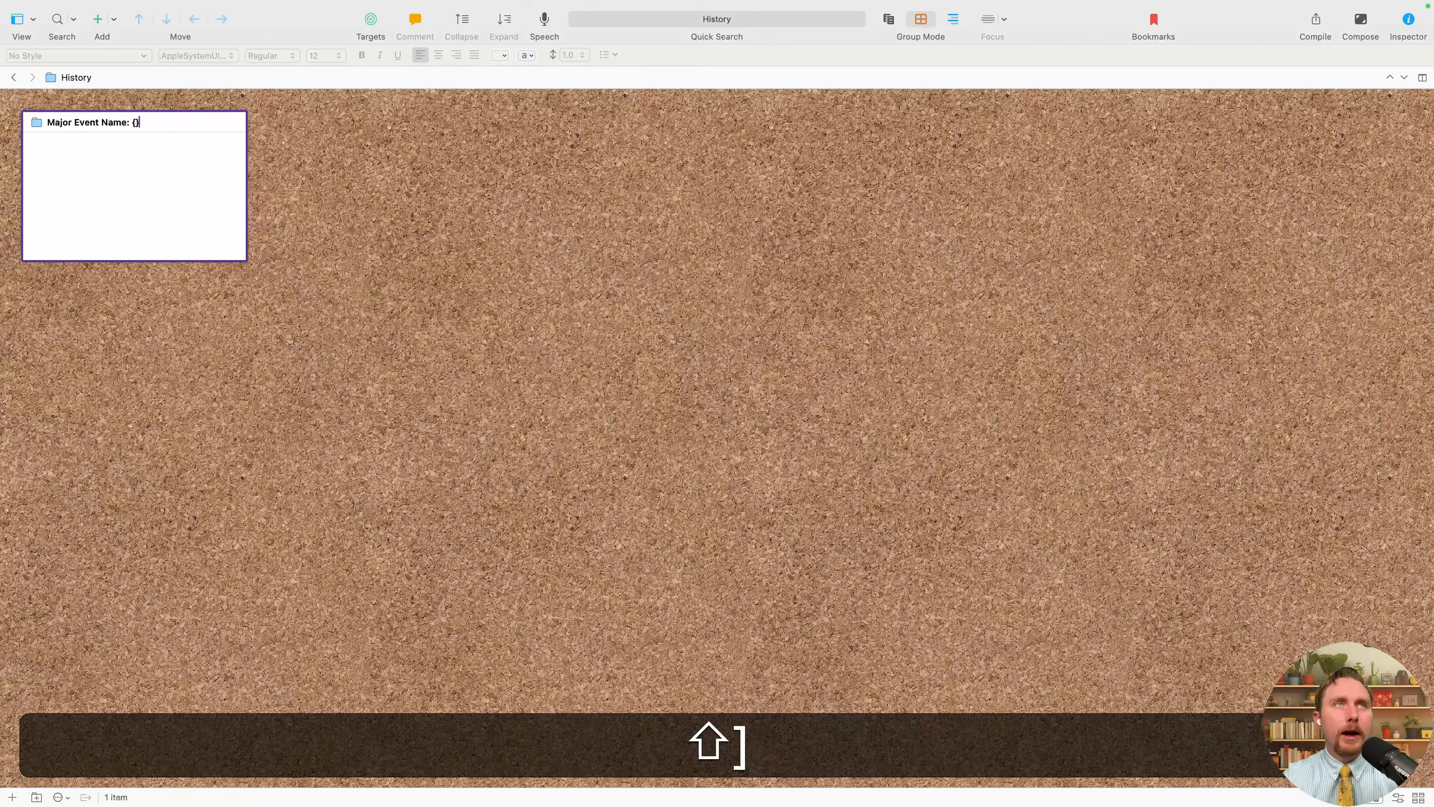
pyautogui.press('Left')
pyautogui.write('DATE')
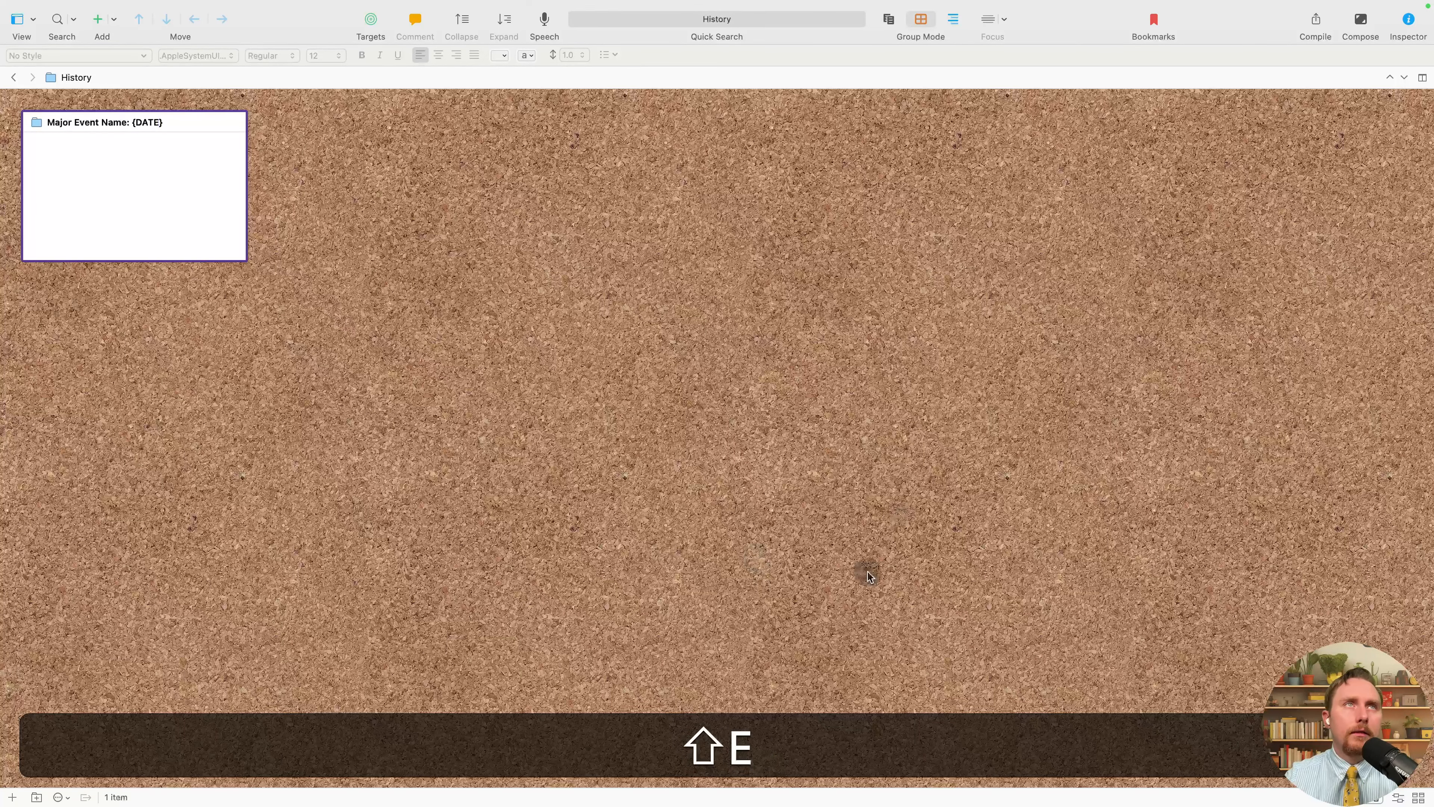
# Convert the "Major Event Name: {DATE}" folder inside History to a file.
pyautogui.click(362, 629)
pyautogui.click(158, 182)
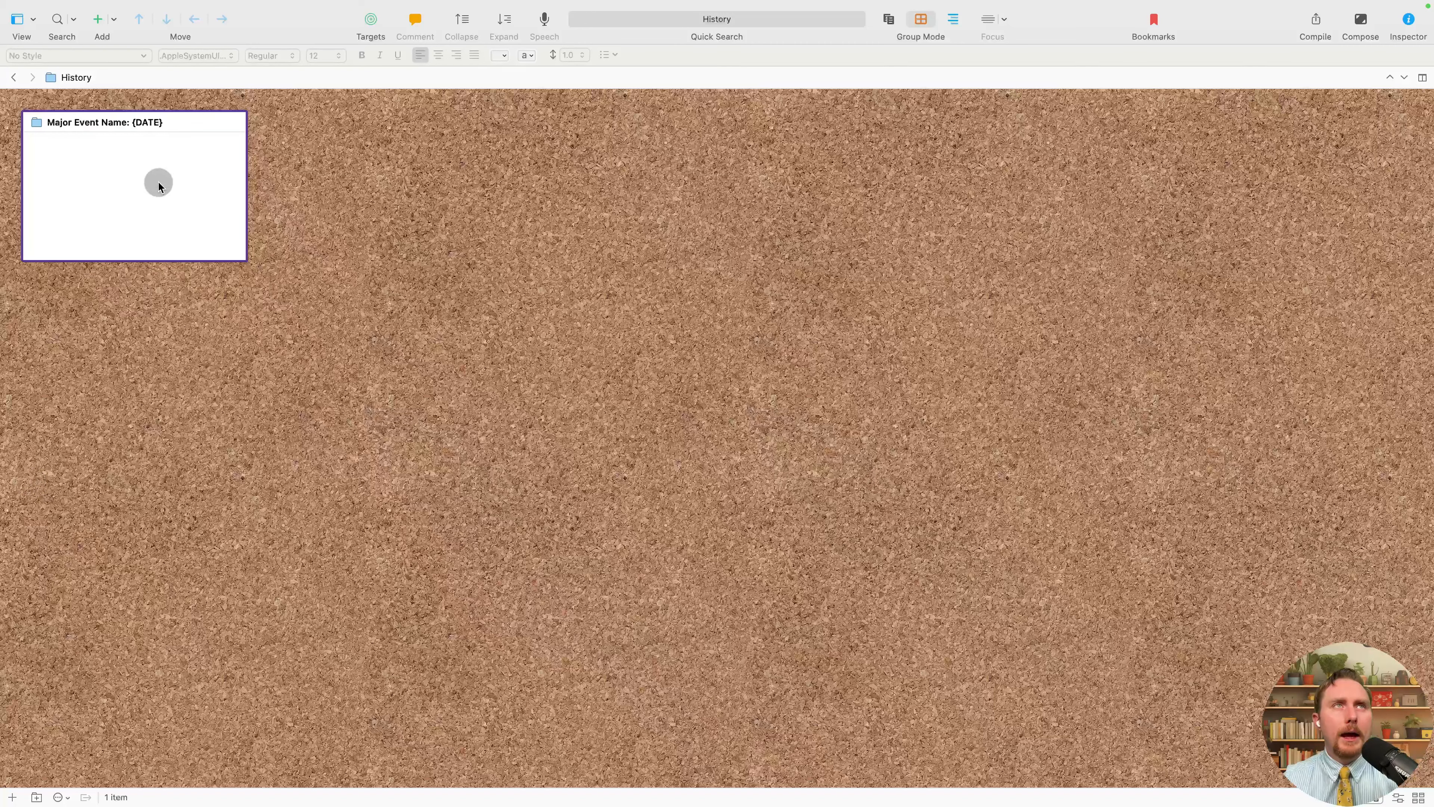
pyautogui.rightClick(96, 124)
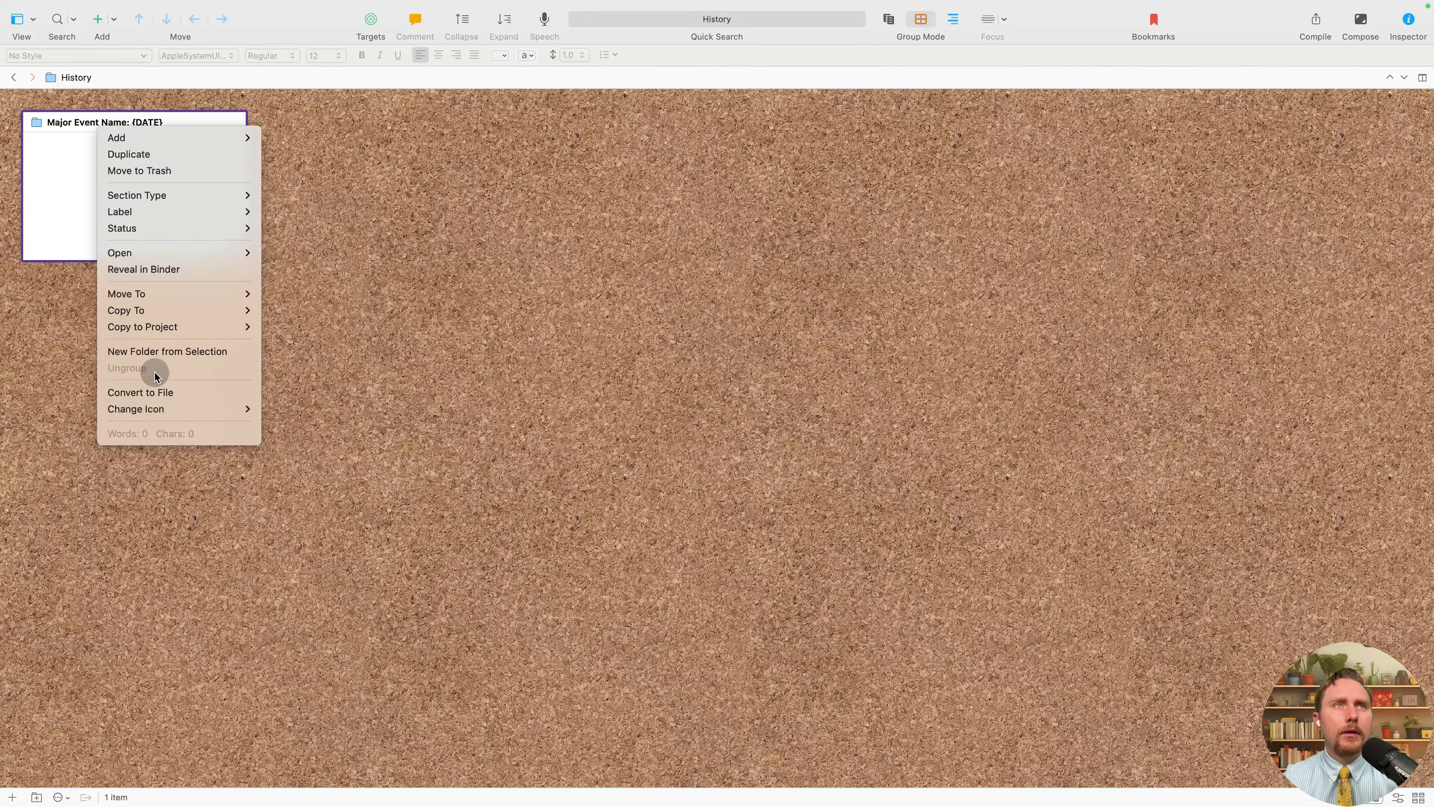
pyautogui.click(168, 393)
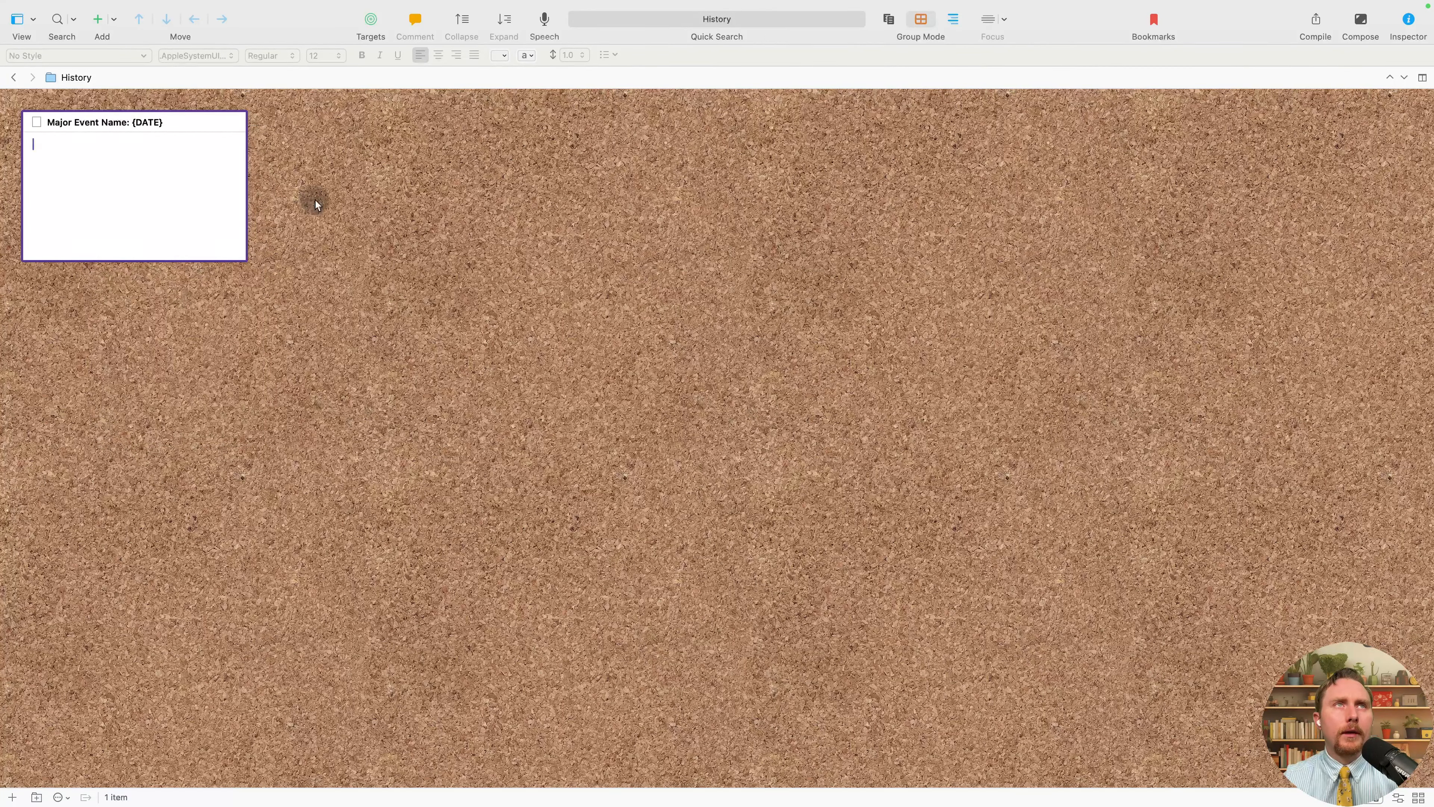
pyautogui.click(193, 215)
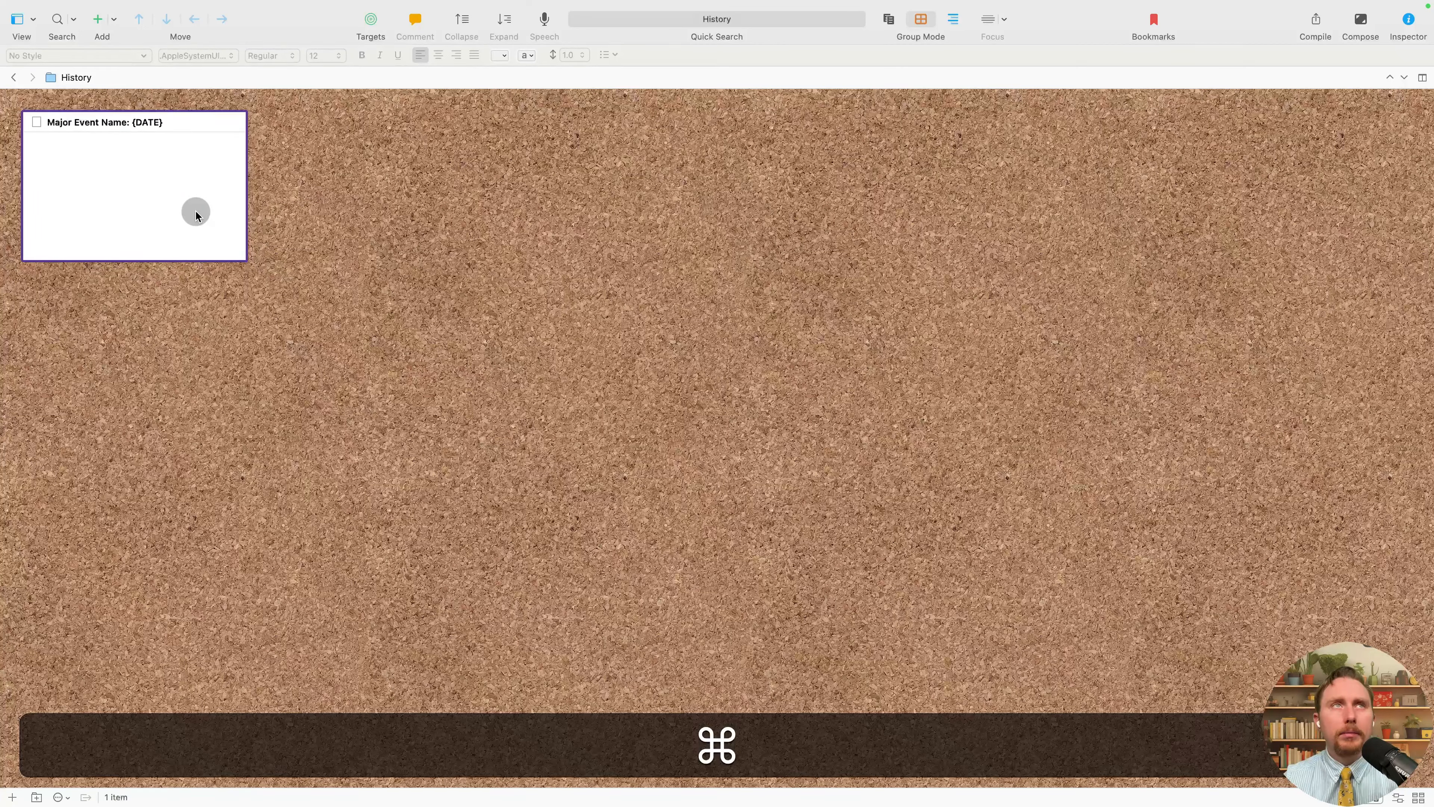
# Duplicate the "Major Event Name: {DATE}" card 14 times, up to {DATE}-14.
pyautogui.press('super+d')
pyautogui.press('super+d')
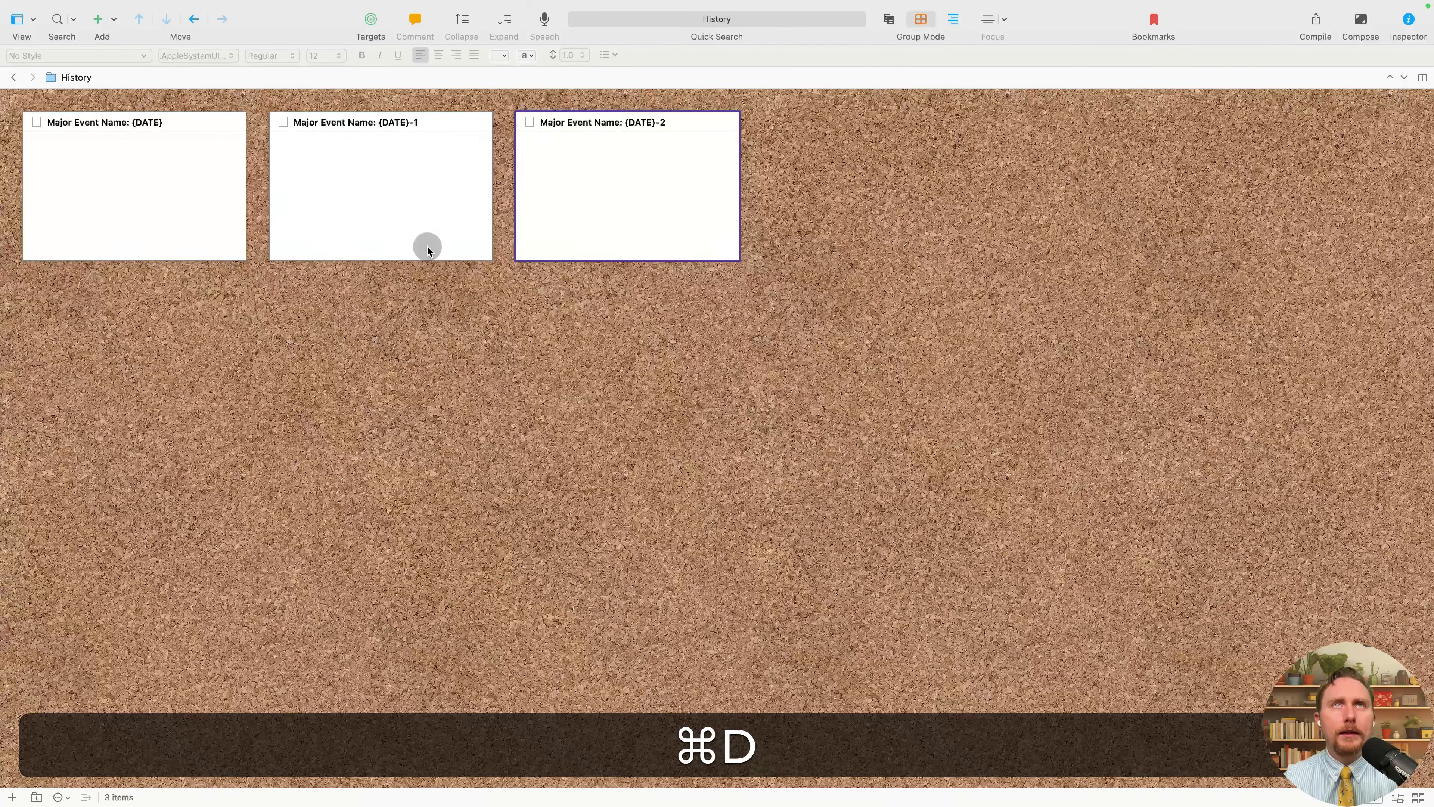
pyautogui.press('super+d')
pyautogui.press('super+d')
pyautogui.press('super+d')
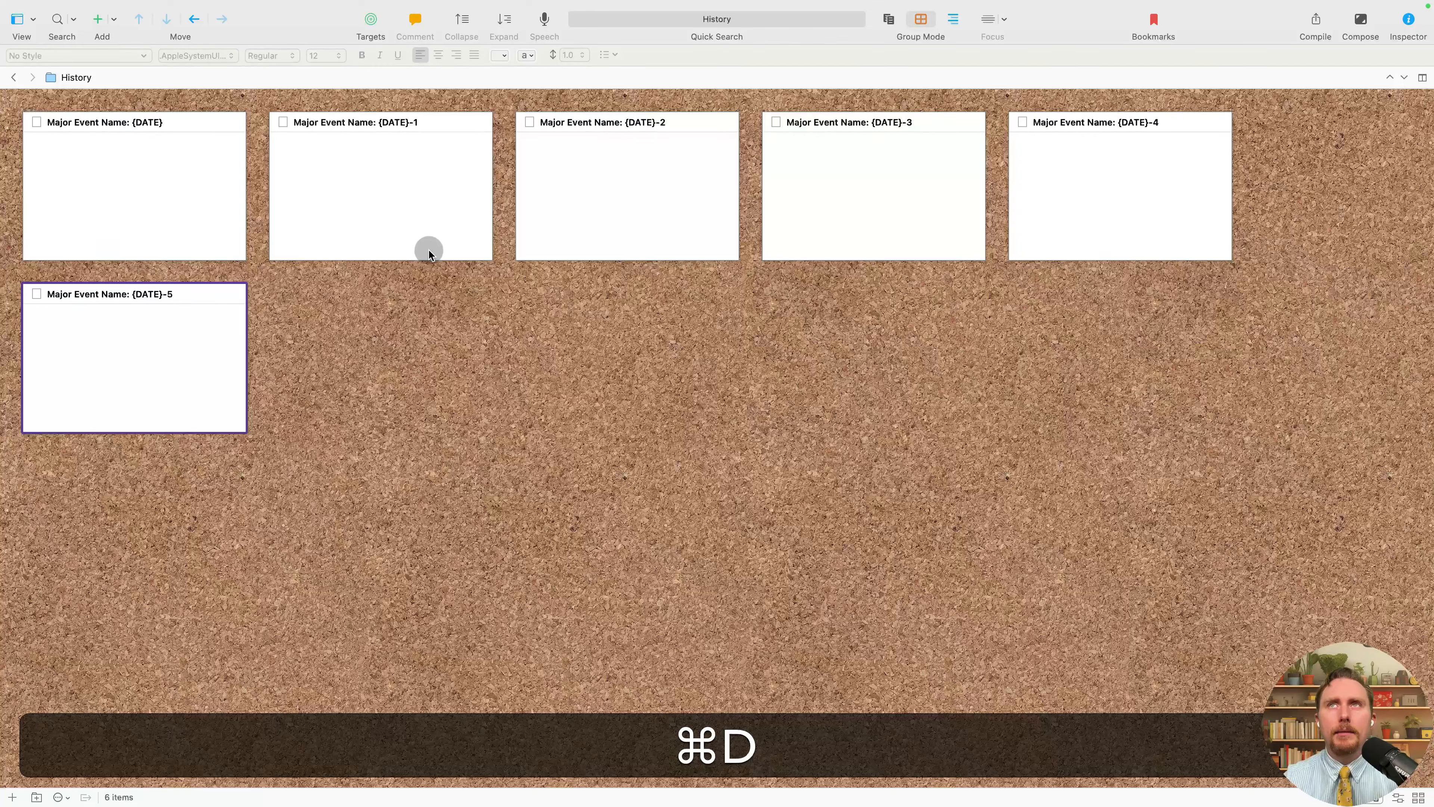
pyautogui.press('super+d')
pyautogui.press('super+d')
pyautogui.press('super+d')
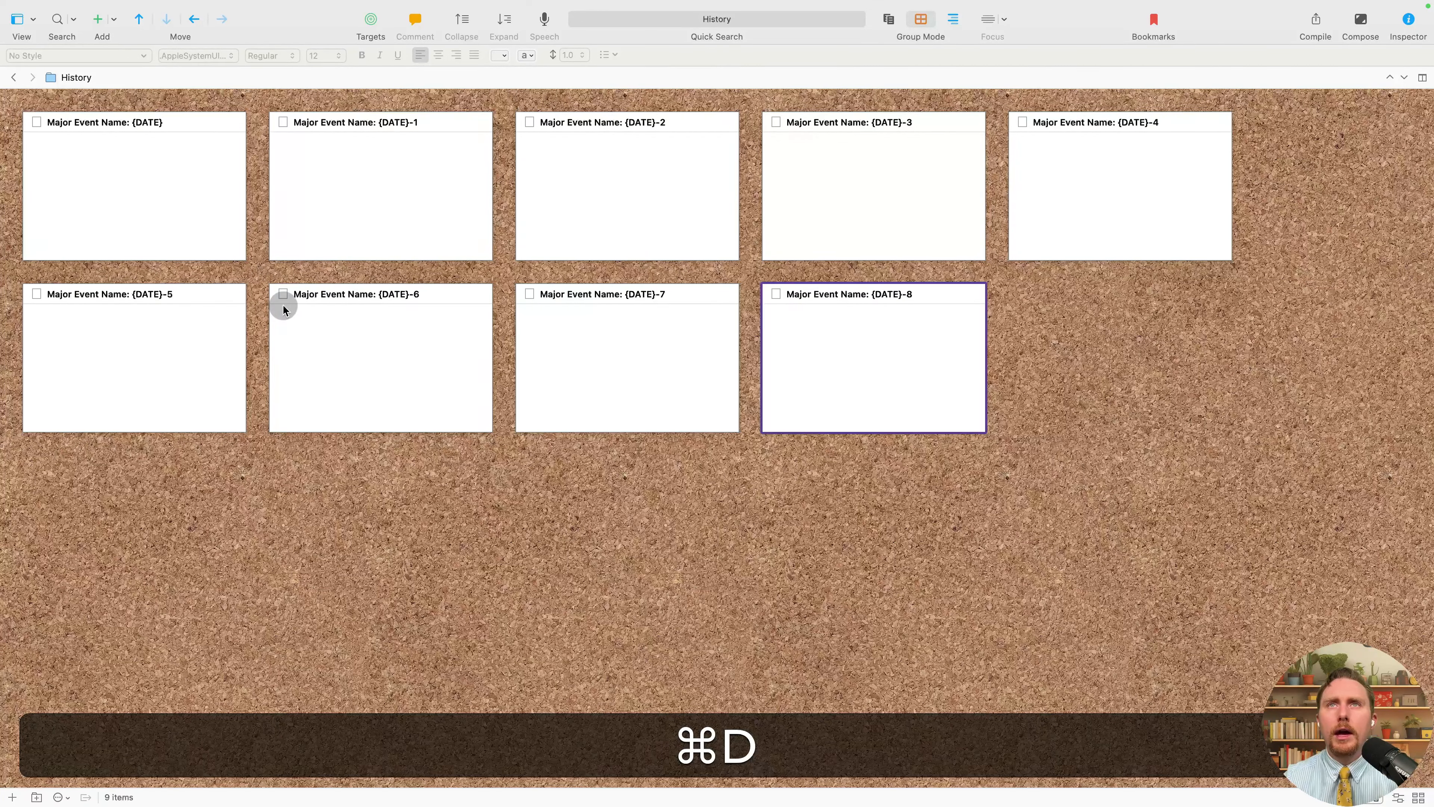
pyautogui.press('super+d')
pyautogui.press('super+d')
pyautogui.press('super+d')
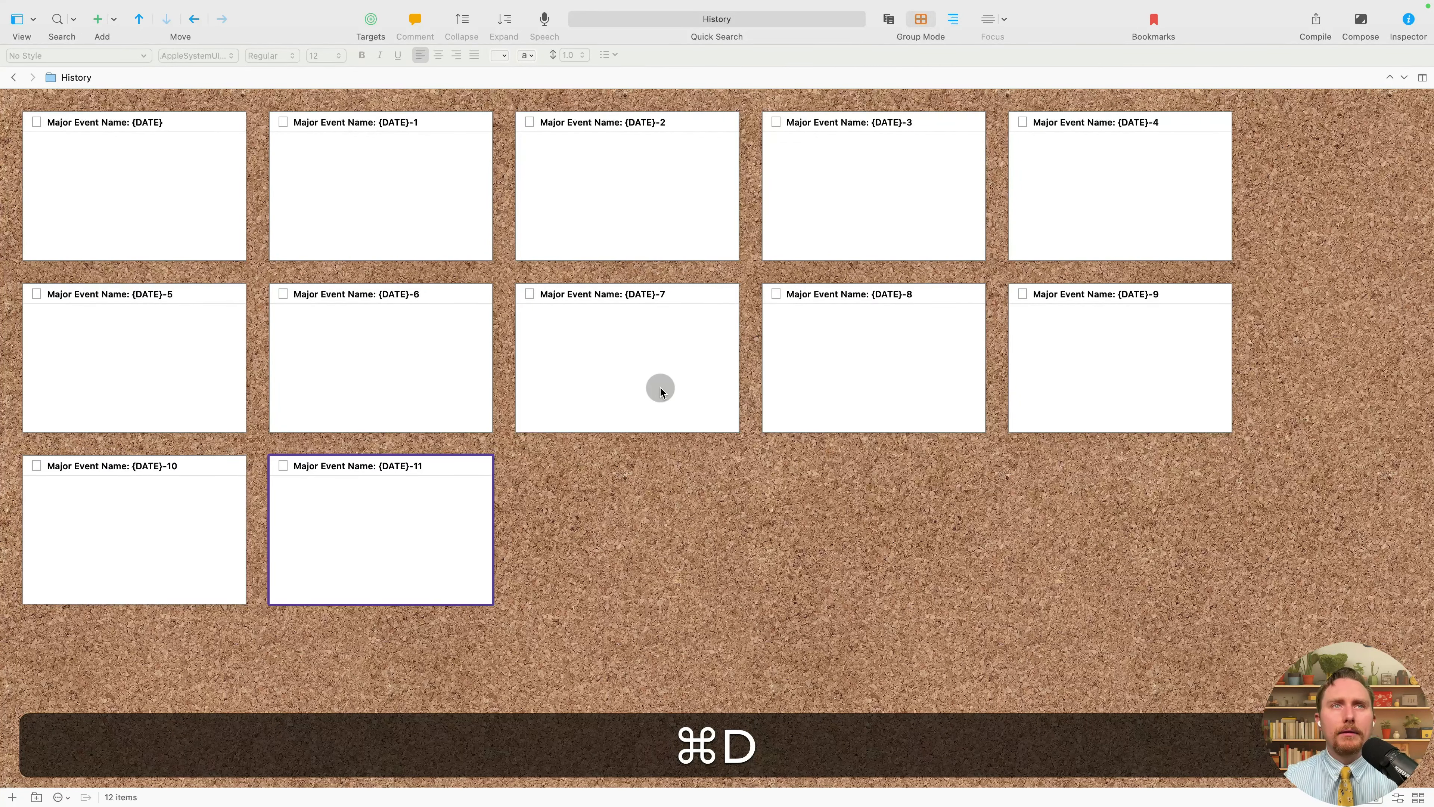
pyautogui.press('super+d')
pyautogui.press('super+d')
pyautogui.press('super+d')
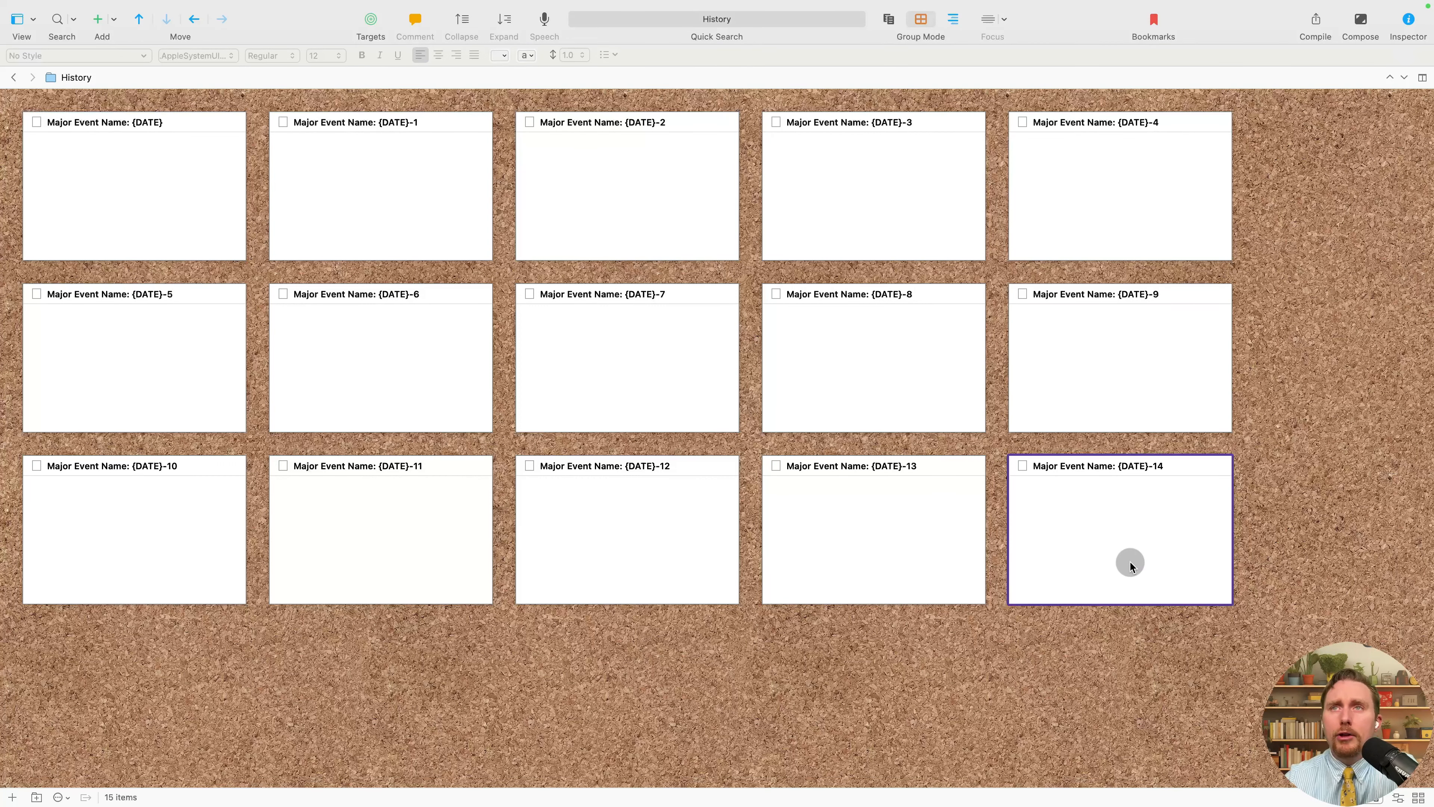
# Switch the History corkboard to freeform arrangement and scatter the event cards loosely across it.
pyautogui.click(1374, 798)
pyautogui.moveTo(674, 613); pyautogui.dragTo(1221, 206)
pyautogui.moveTo(929, 303); pyautogui.dragTo(1208, 449)
pyautogui.moveTo(919, 474); pyautogui.dragTo(990, 614)
pyautogui.moveTo(847, 248); pyautogui.dragTo(949, 188)
pyautogui.moveTo(647, 344); pyautogui.dragTo(883, 388)
pyautogui.moveTo(652, 479); pyautogui.dragTo(728, 547)
pyautogui.moveTo(425, 367); pyautogui.dragTo(607, 386)
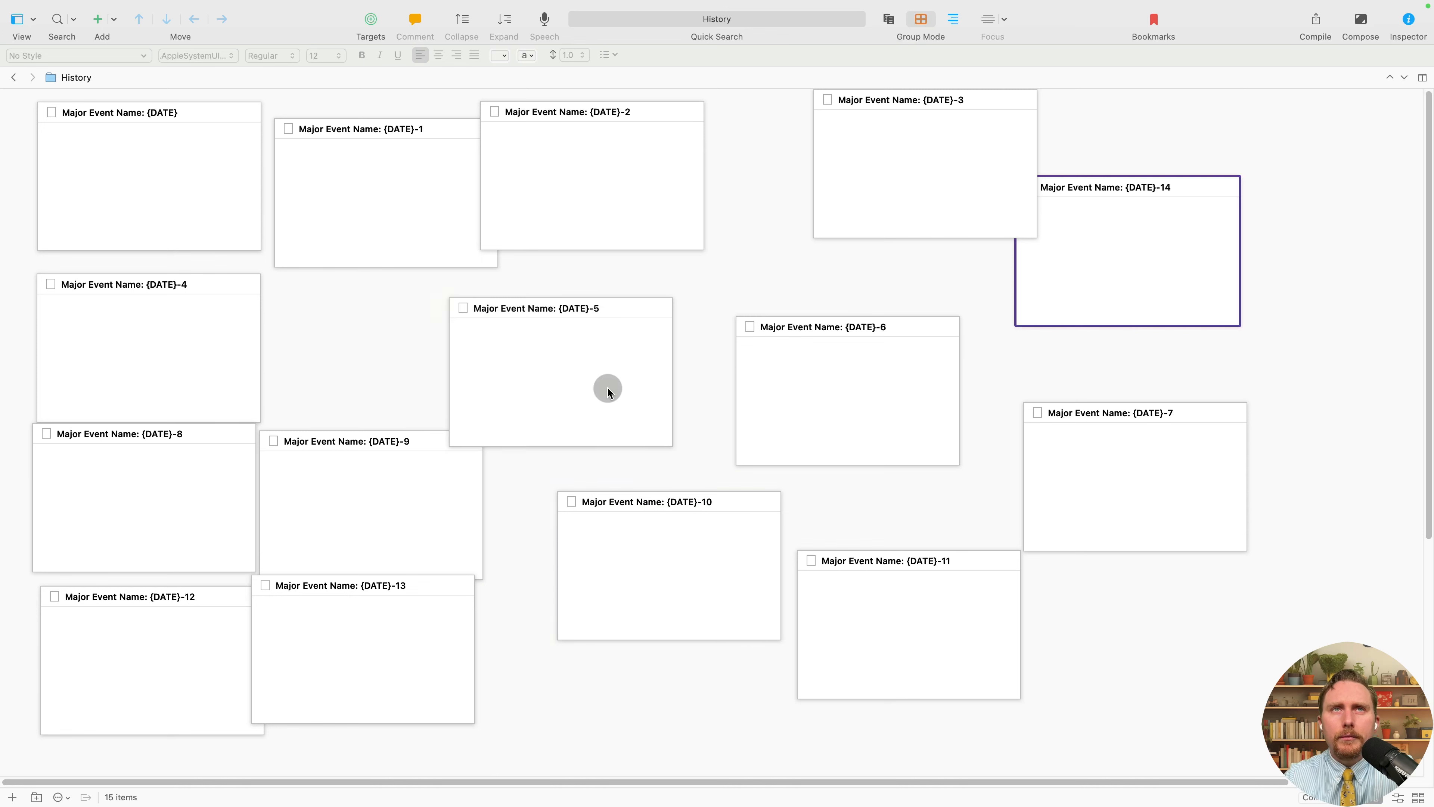
pyautogui.moveTo(435, 488); pyautogui.dragTo(529, 522)
pyautogui.moveTo(270, 680); pyautogui.dragTo(284, 397)
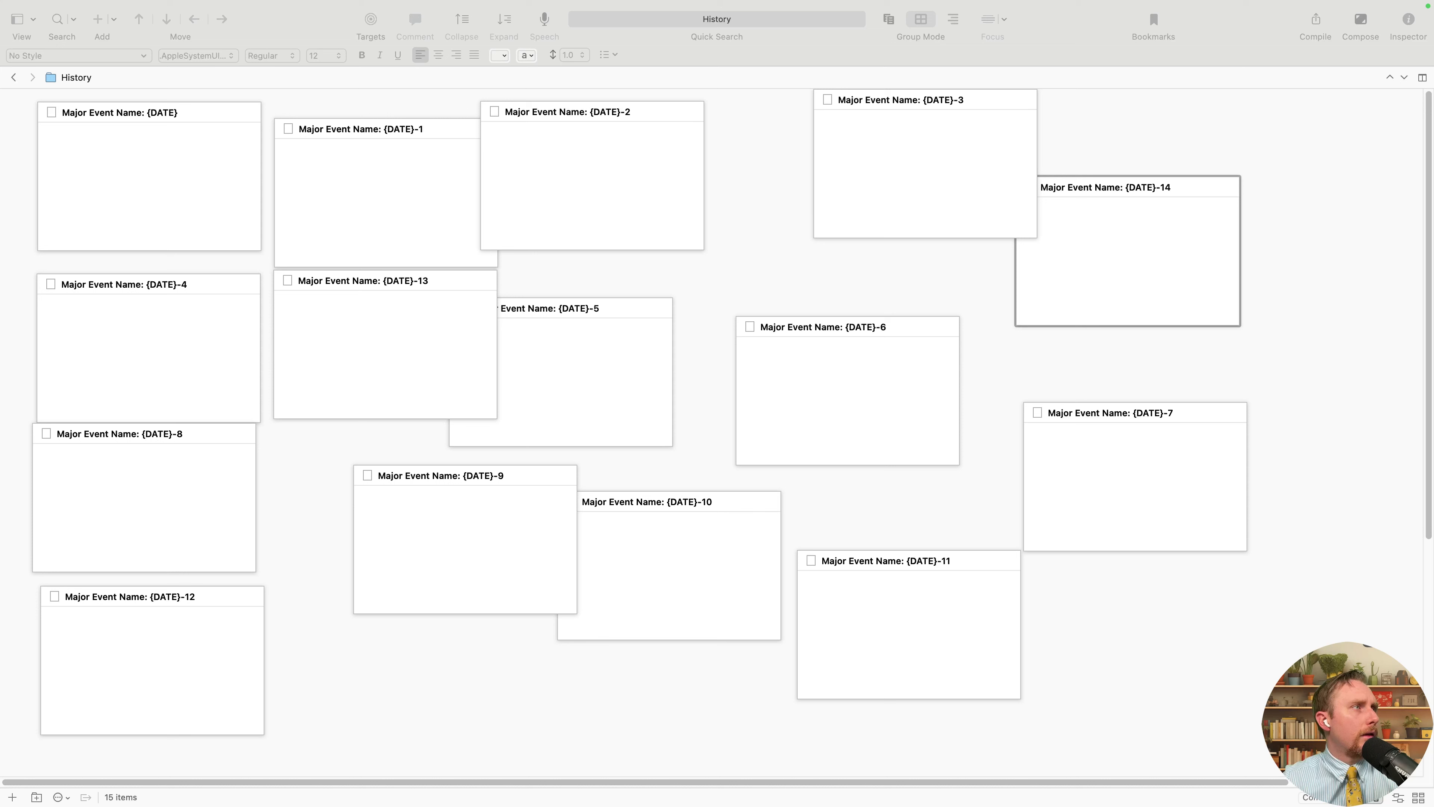
# Import the knight image onto the History corkboard beside the {DATE}-3 card, and shift the {DATE}-14 card below it.
pyautogui.moveTo(1, 327); pyautogui.dragTo(161, 179)
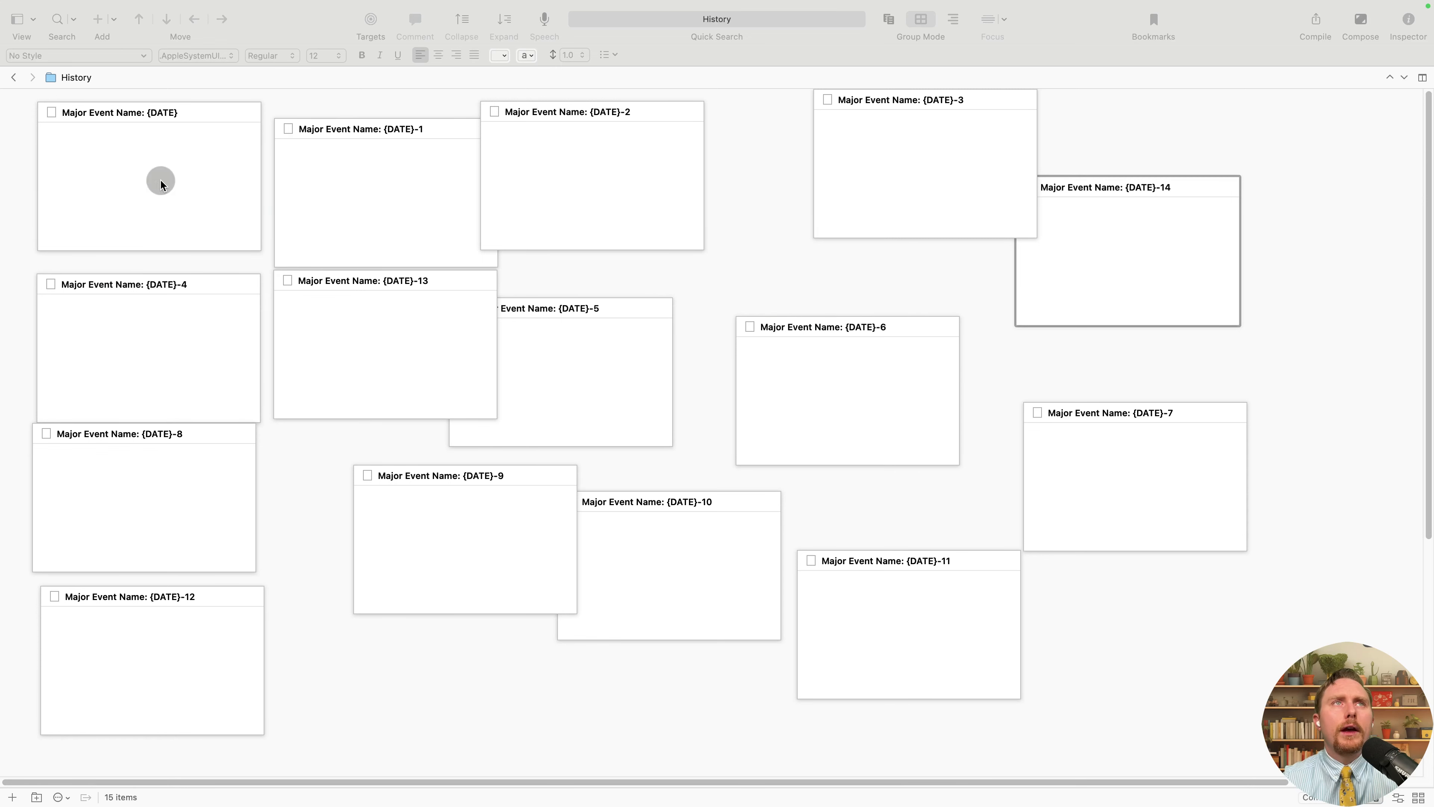
pyautogui.click(891, 310)
pyautogui.moveTo(260, 249); pyautogui.dragTo(1306, 230)
pyautogui.moveTo(1157, 258); pyautogui.dragTo(1121, 336)
pyautogui.moveTo(1258, 283); pyautogui.dragTo(1238, 251)
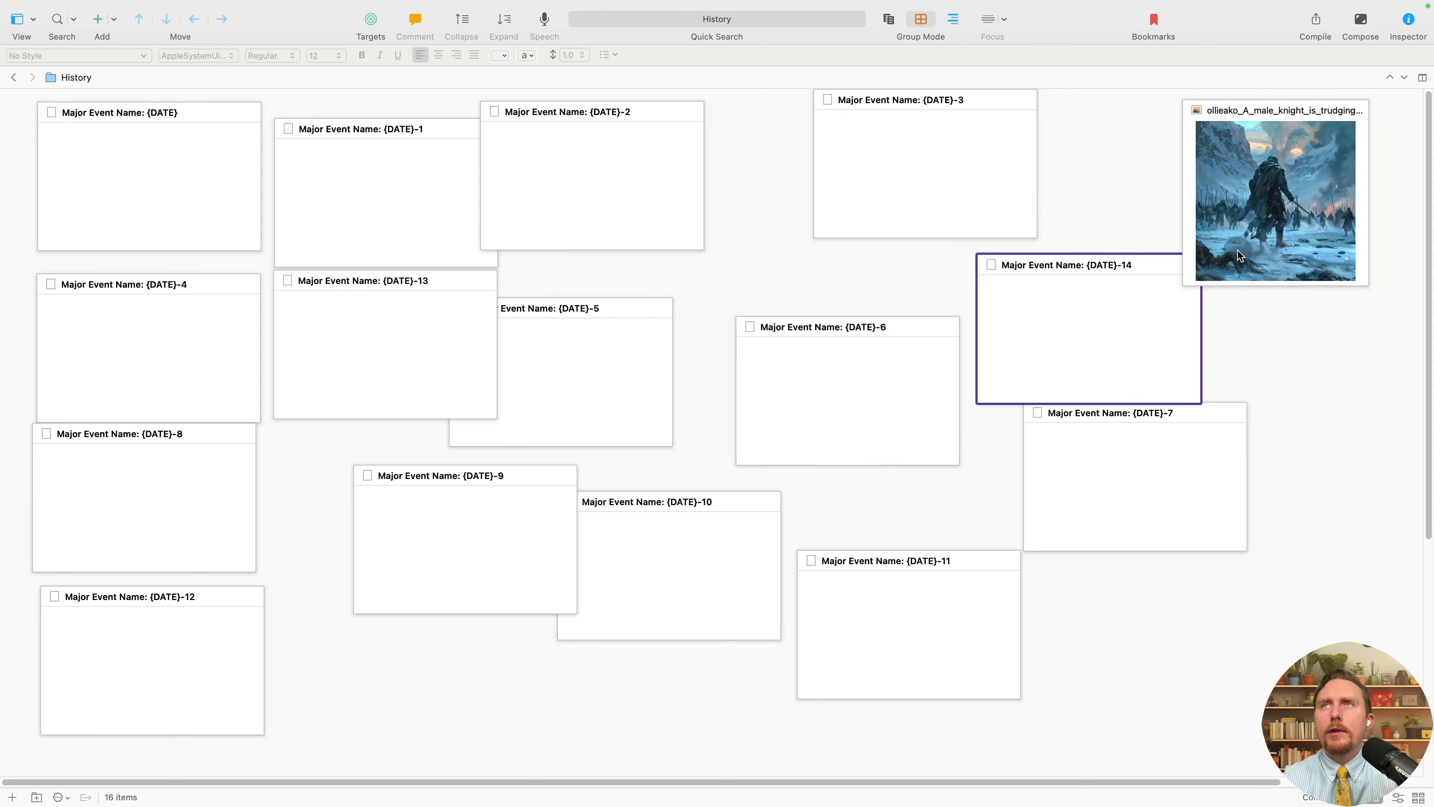
# Drop the knight image onto the {DATE}-14 card, open that card's document, and return to the History corkboard.
pyautogui.click(66, 73)
pyautogui.click(57, 76)
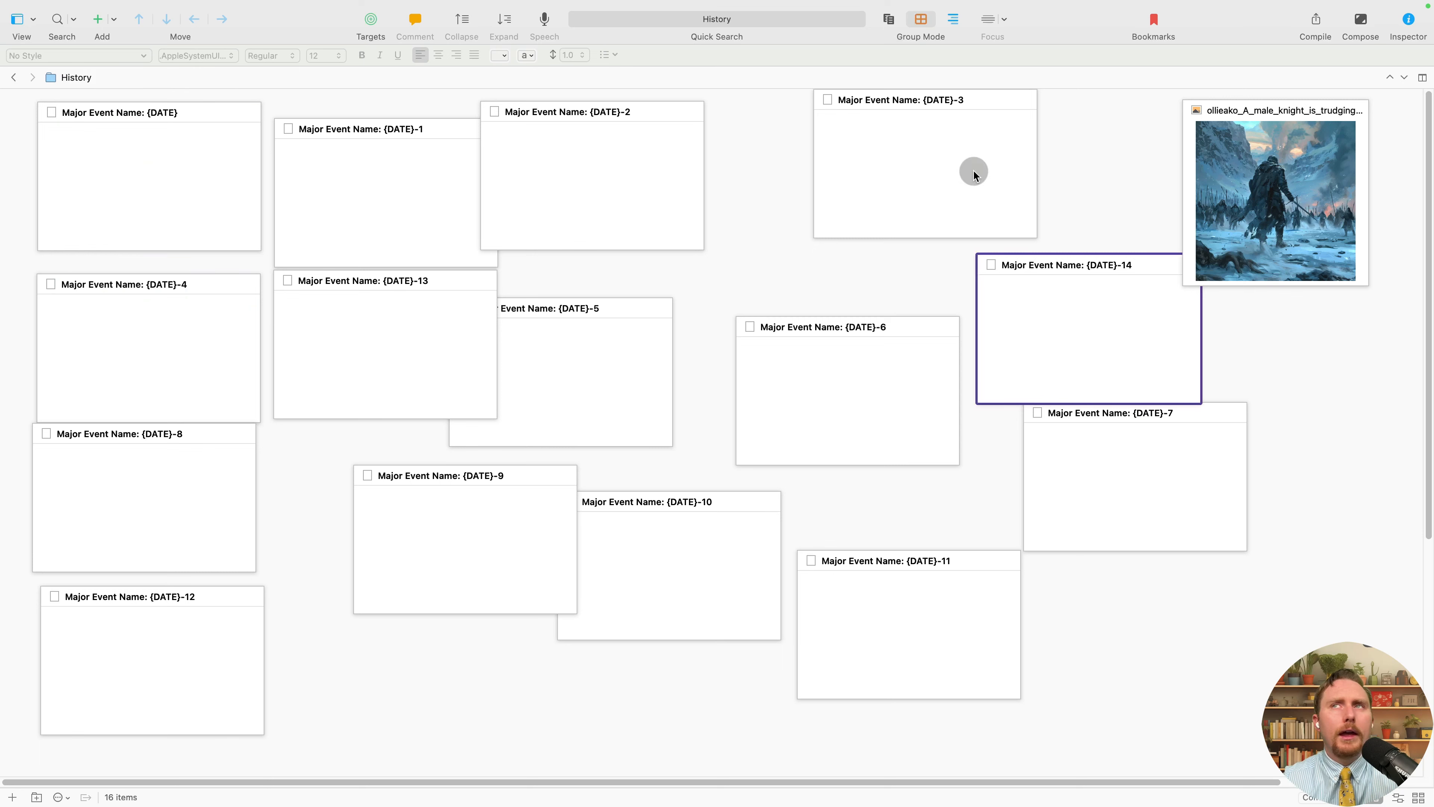
pyautogui.moveTo(1220, 256); pyautogui.dragTo(1108, 327)
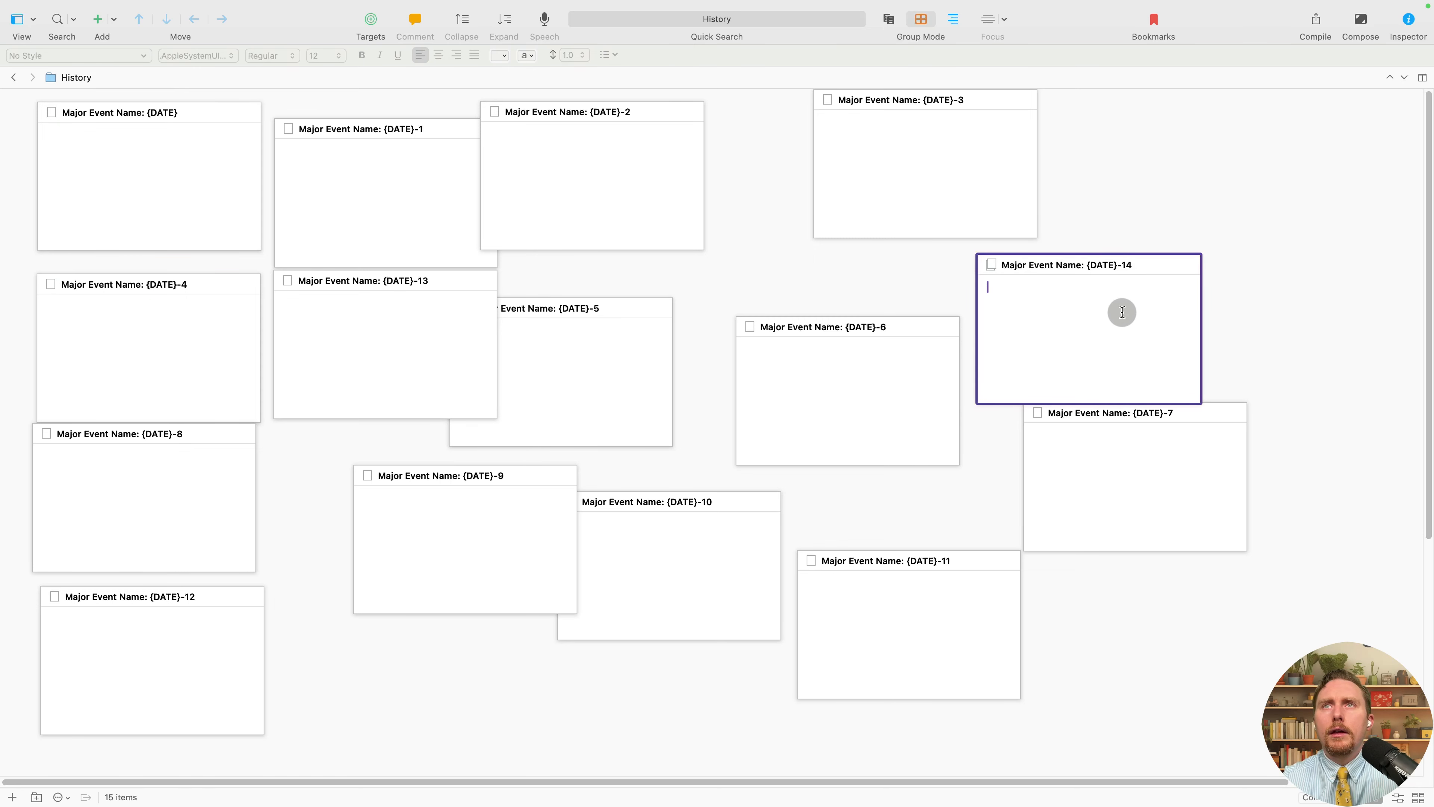
pyautogui.doubleClick(992, 264)
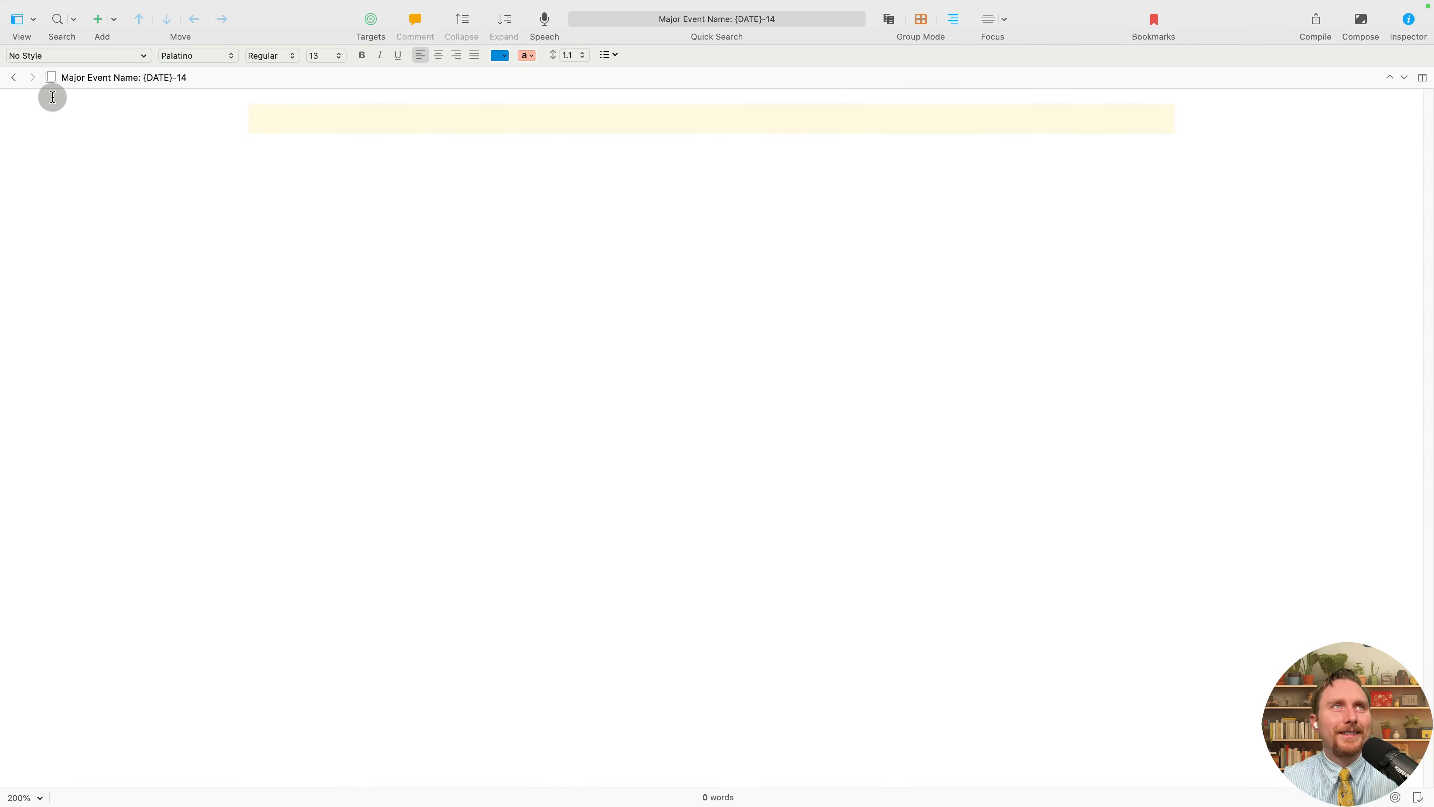
pyautogui.click(14, 77)
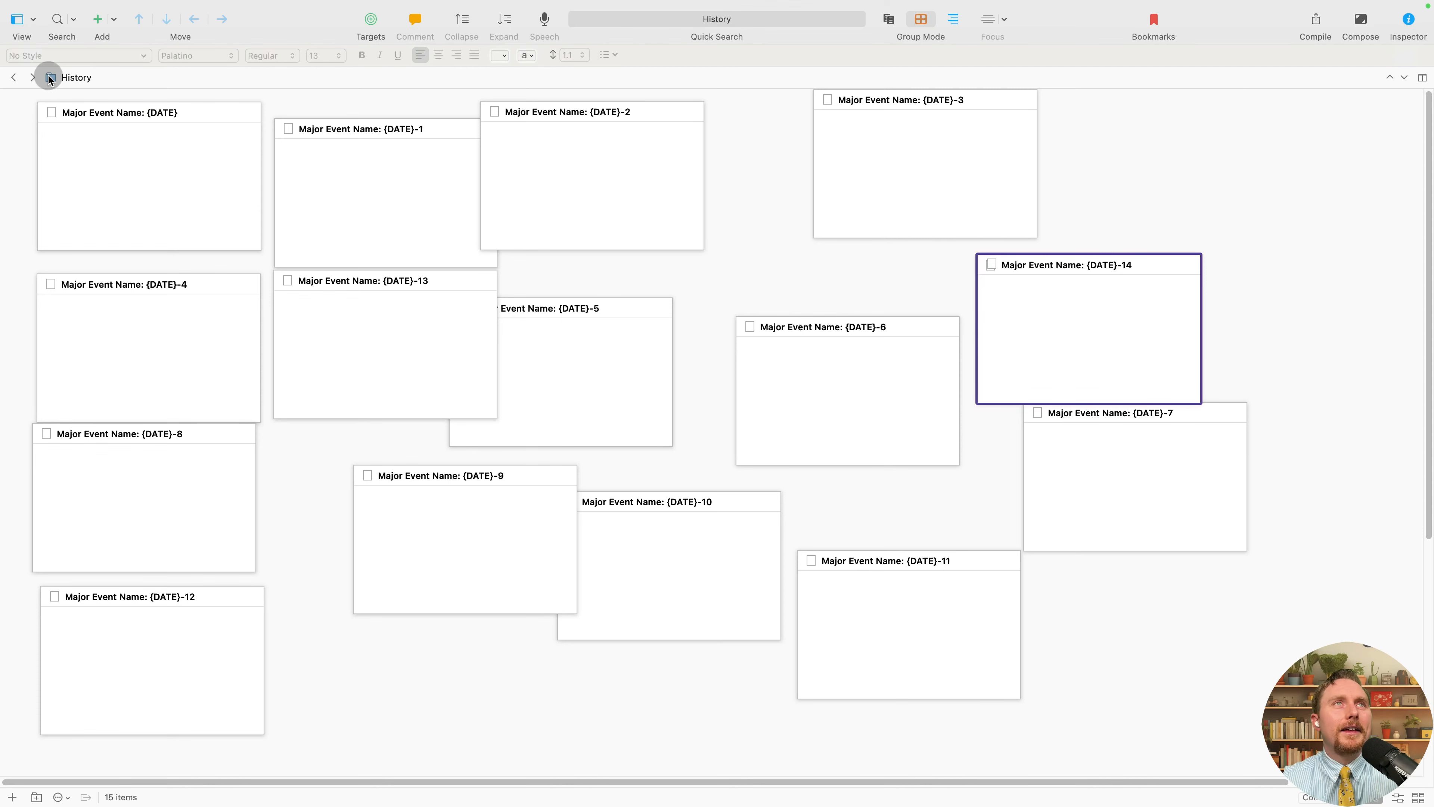
# Show the Binder and move the knight image out of the {DATE}-14 document to the start of the History folder.
pyautogui.click(17, 19)
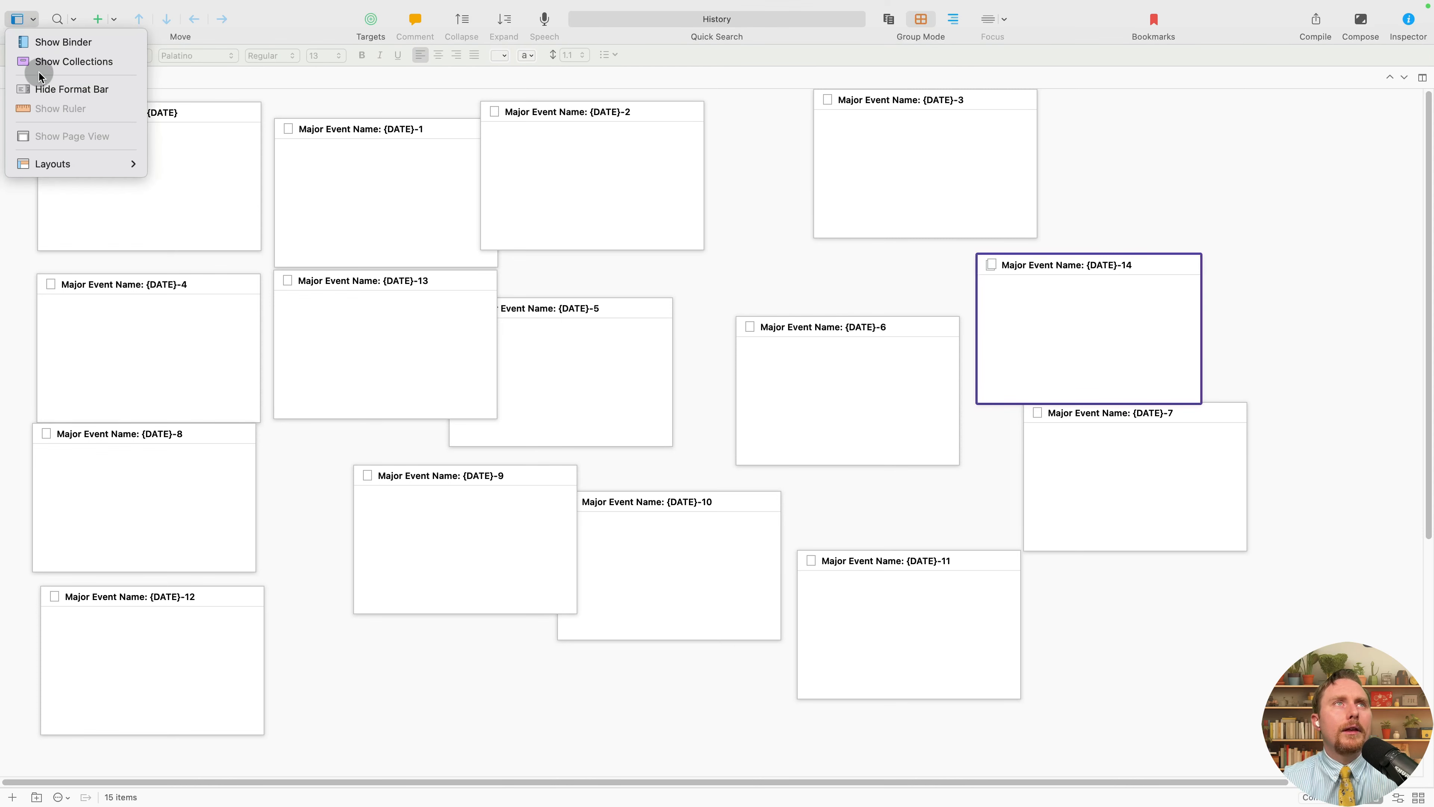
pyautogui.click(42, 42)
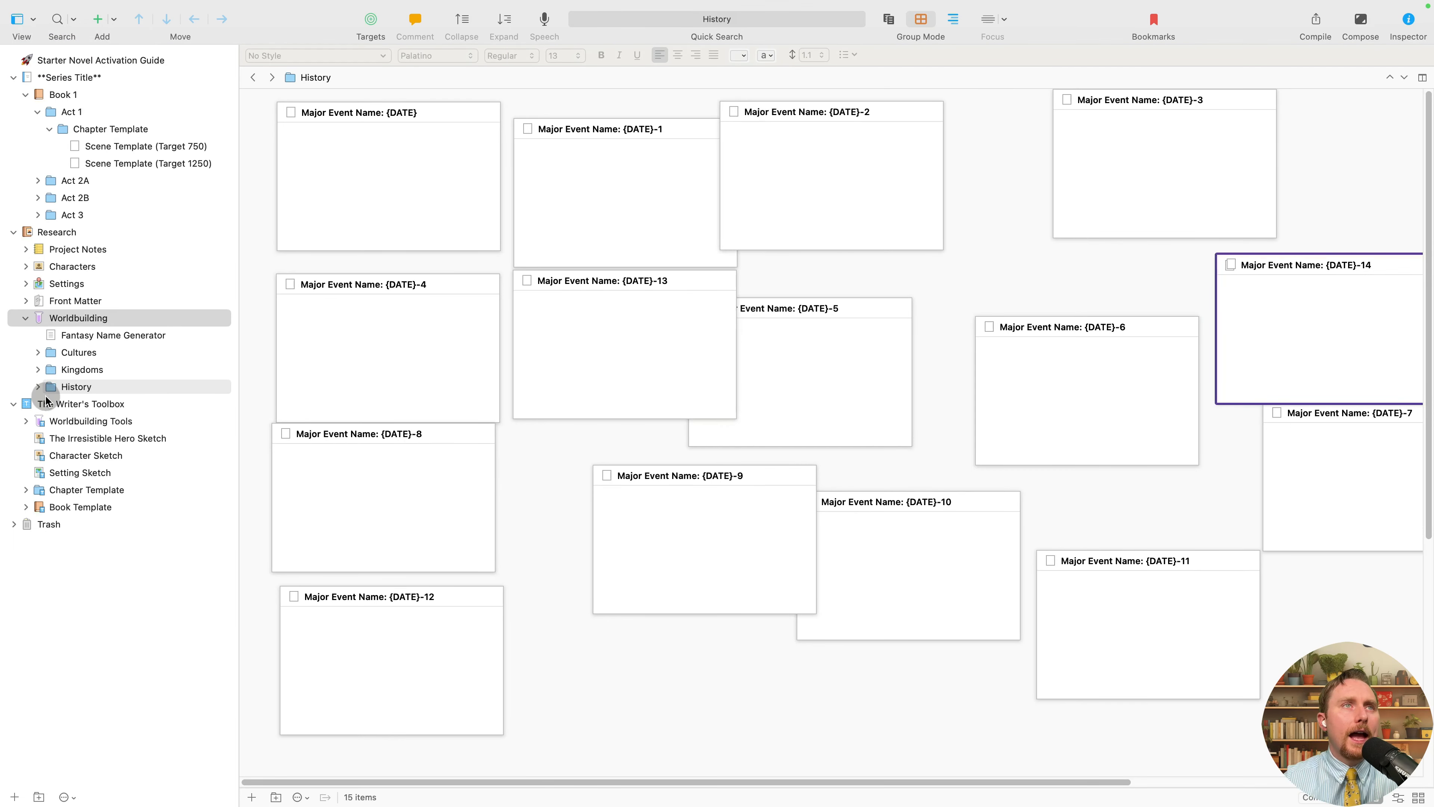
pyautogui.click(38, 386)
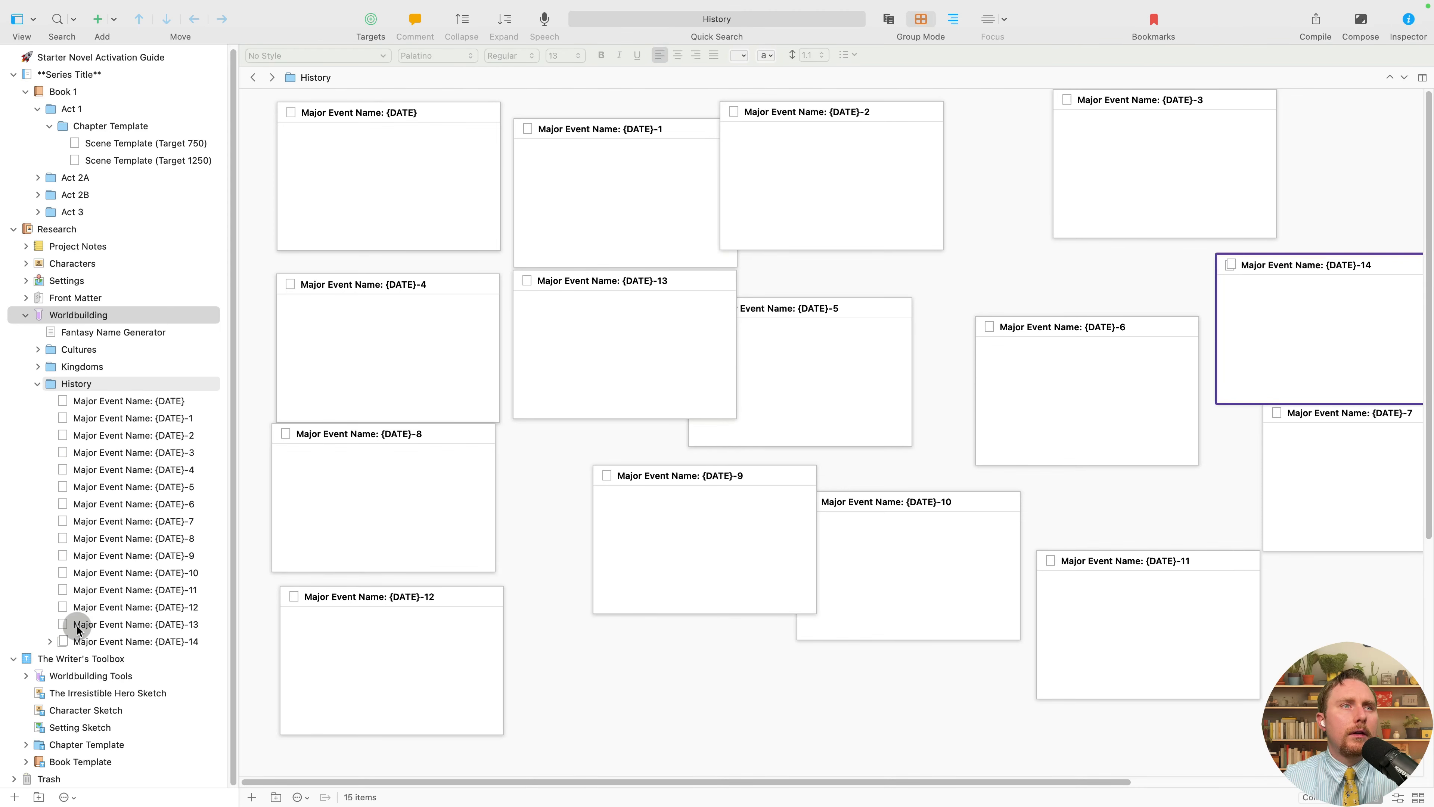
pyautogui.click(50, 643)
pyautogui.moveTo(138, 661); pyautogui.dragTo(183, 391)
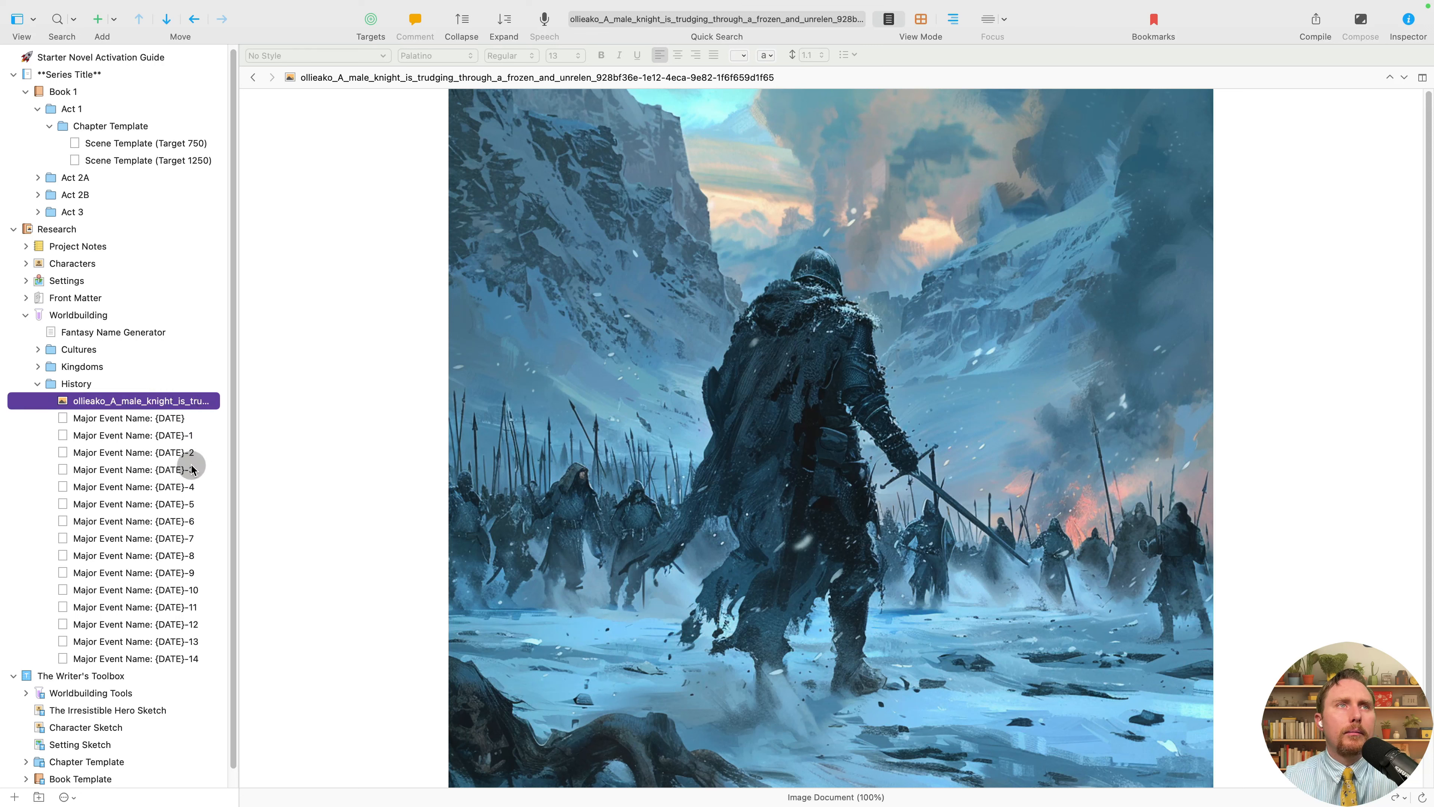
# Split the editor and open "Major Event Name: {DATE}" alongside the knight image.
pyautogui.click(901, 400)
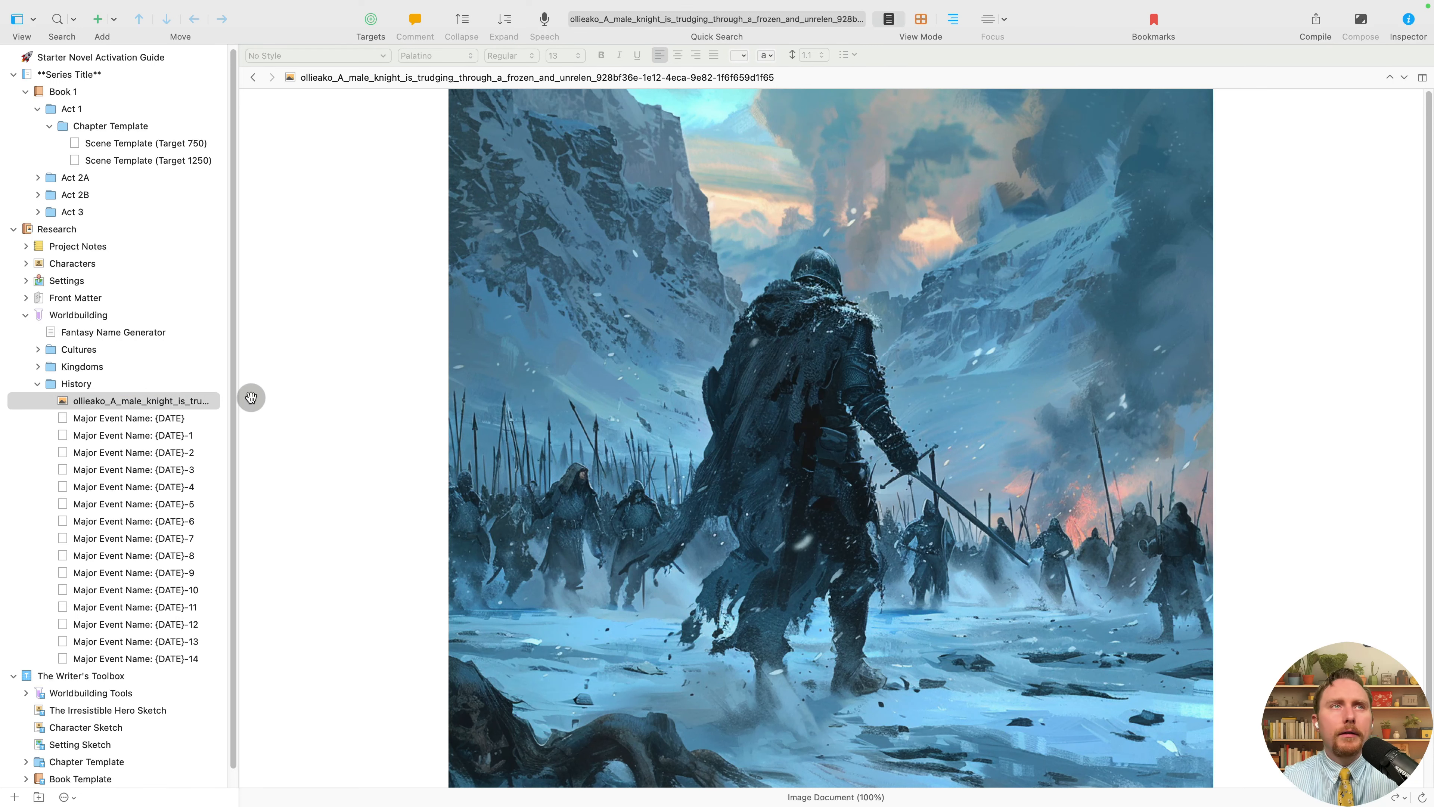
pyautogui.click(1425, 79)
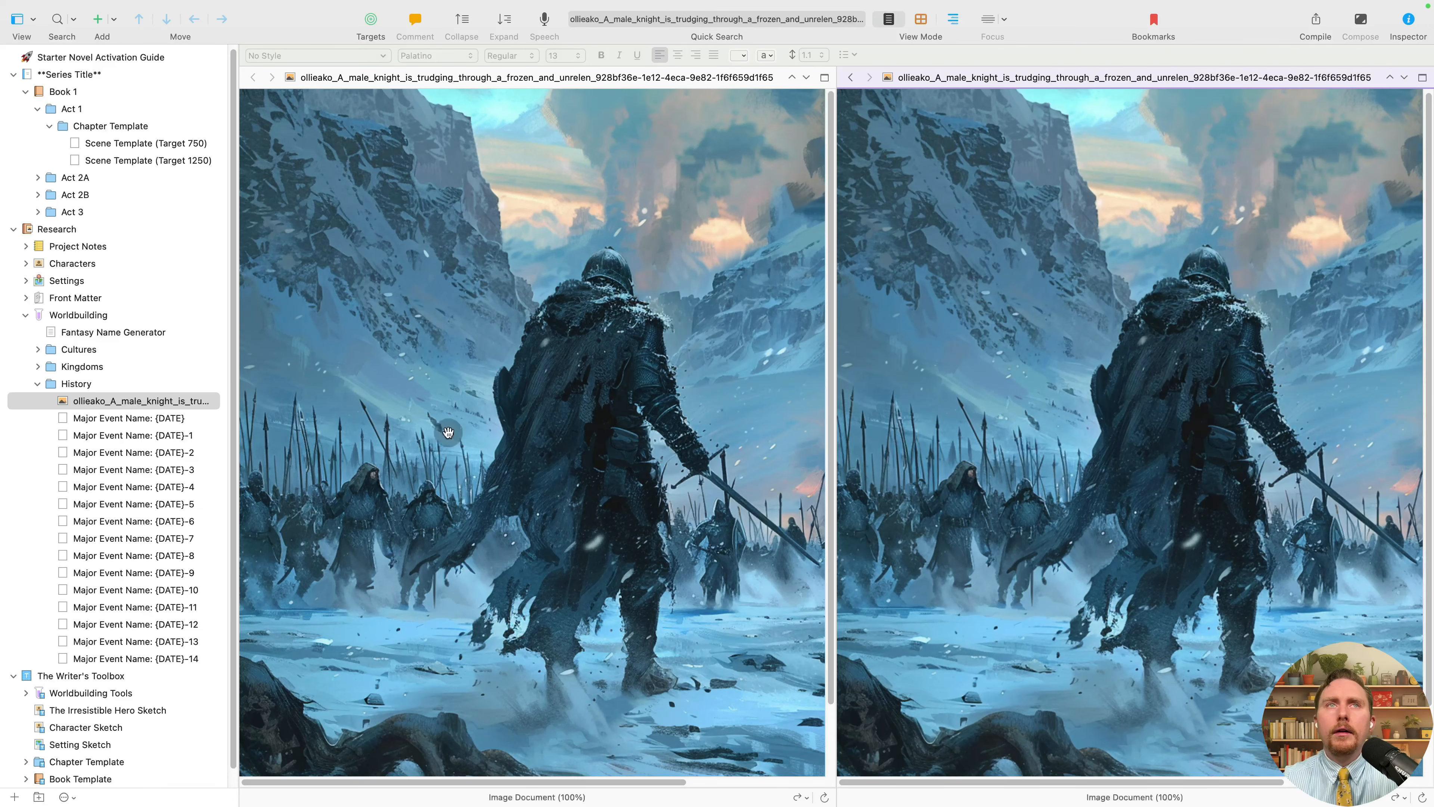
pyautogui.click(191, 421)
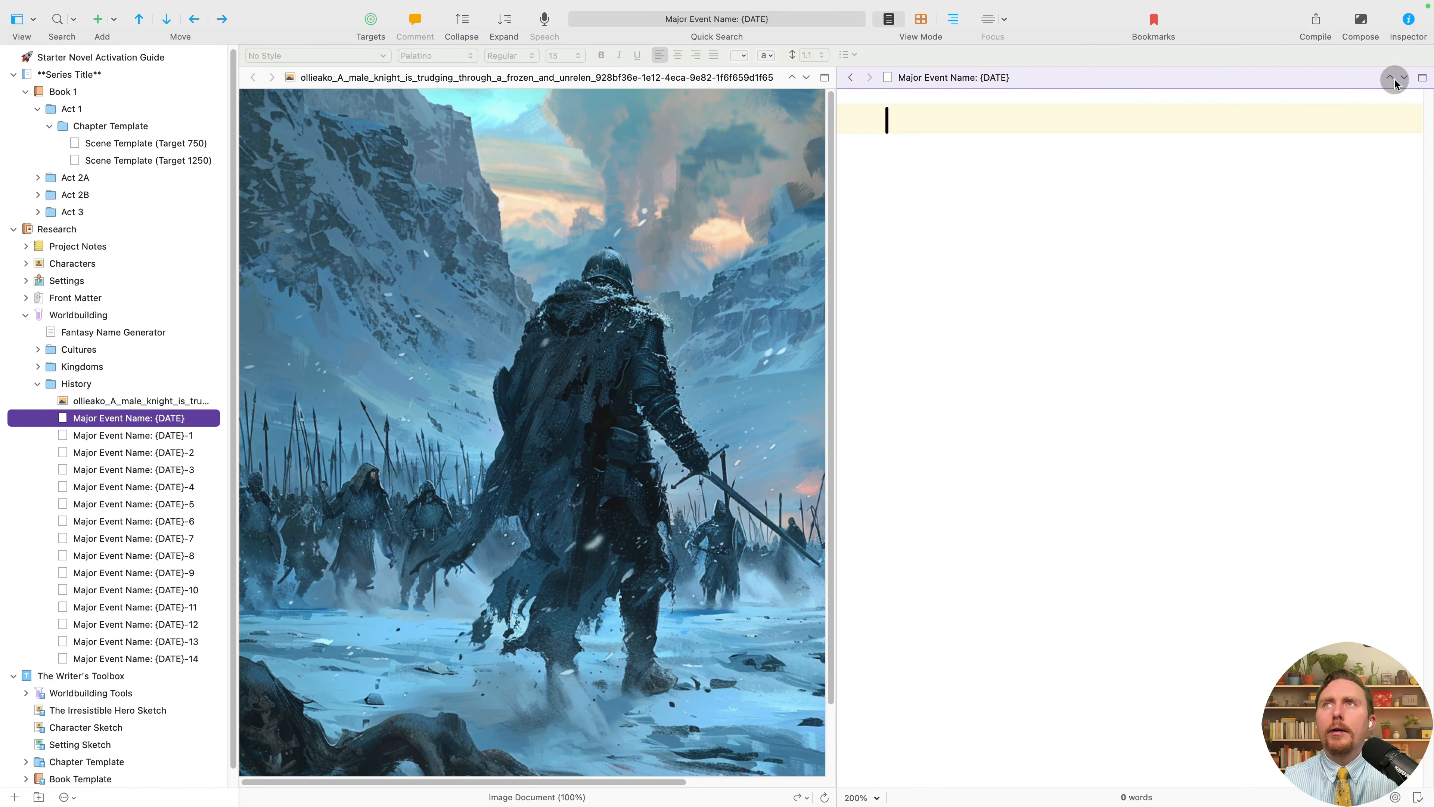
# Show the Inspector and set the knight image as the synopsis image of "Major Event Name: {DATE}".
pyautogui.click(1405, 19)
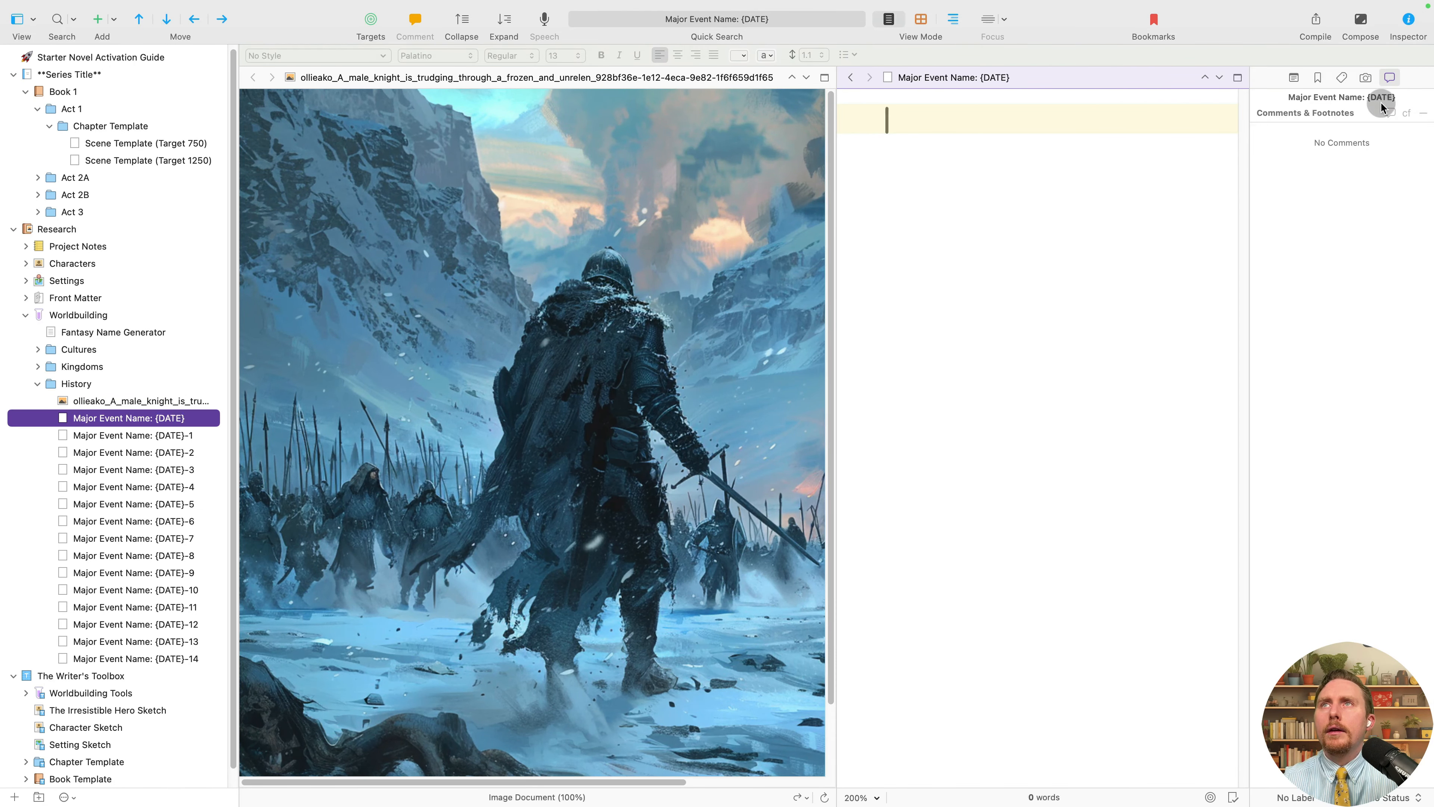
pyautogui.moveTo(164, 400); pyautogui.dragTo(1361, 165)
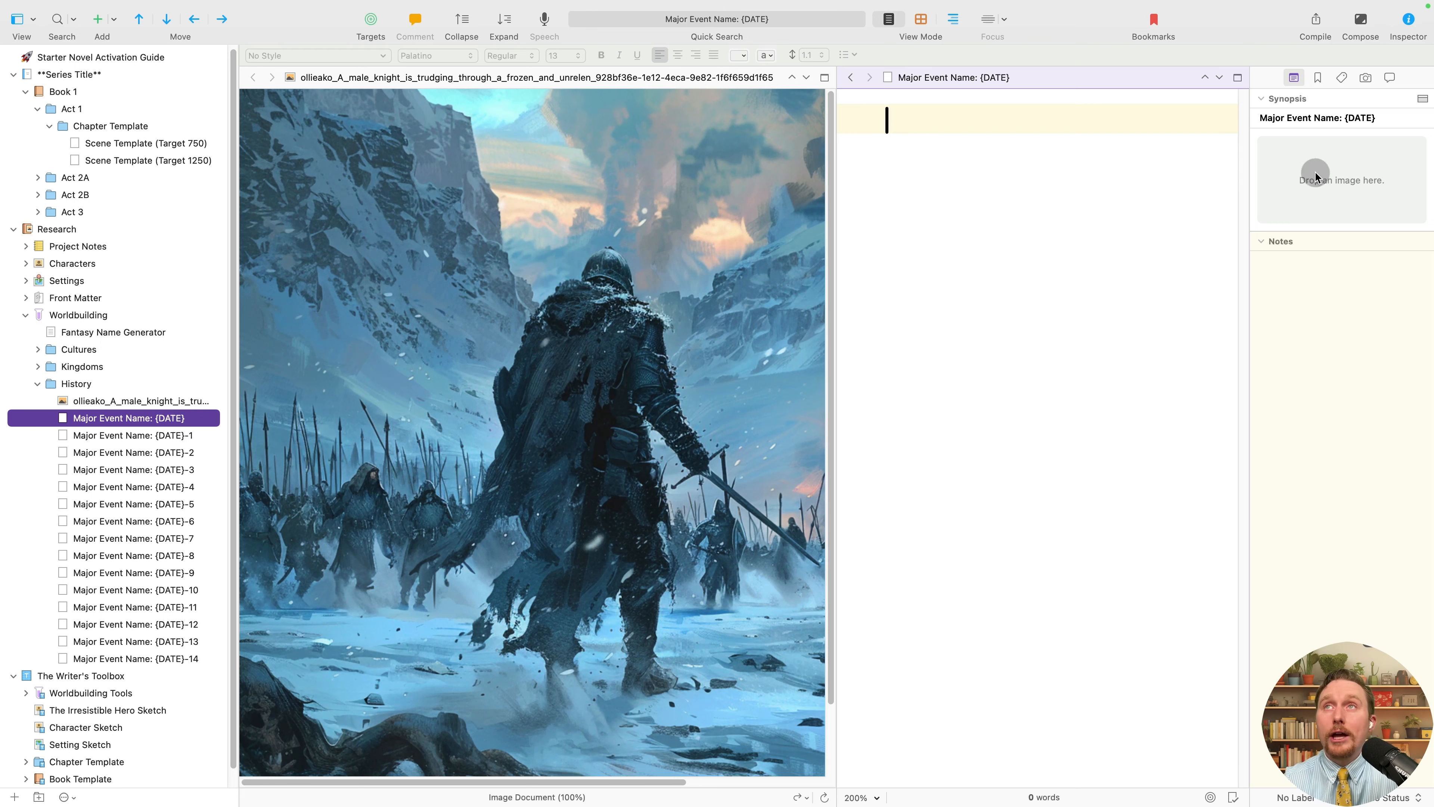
pyautogui.moveTo(149, 400); pyautogui.dragTo(1352, 178)
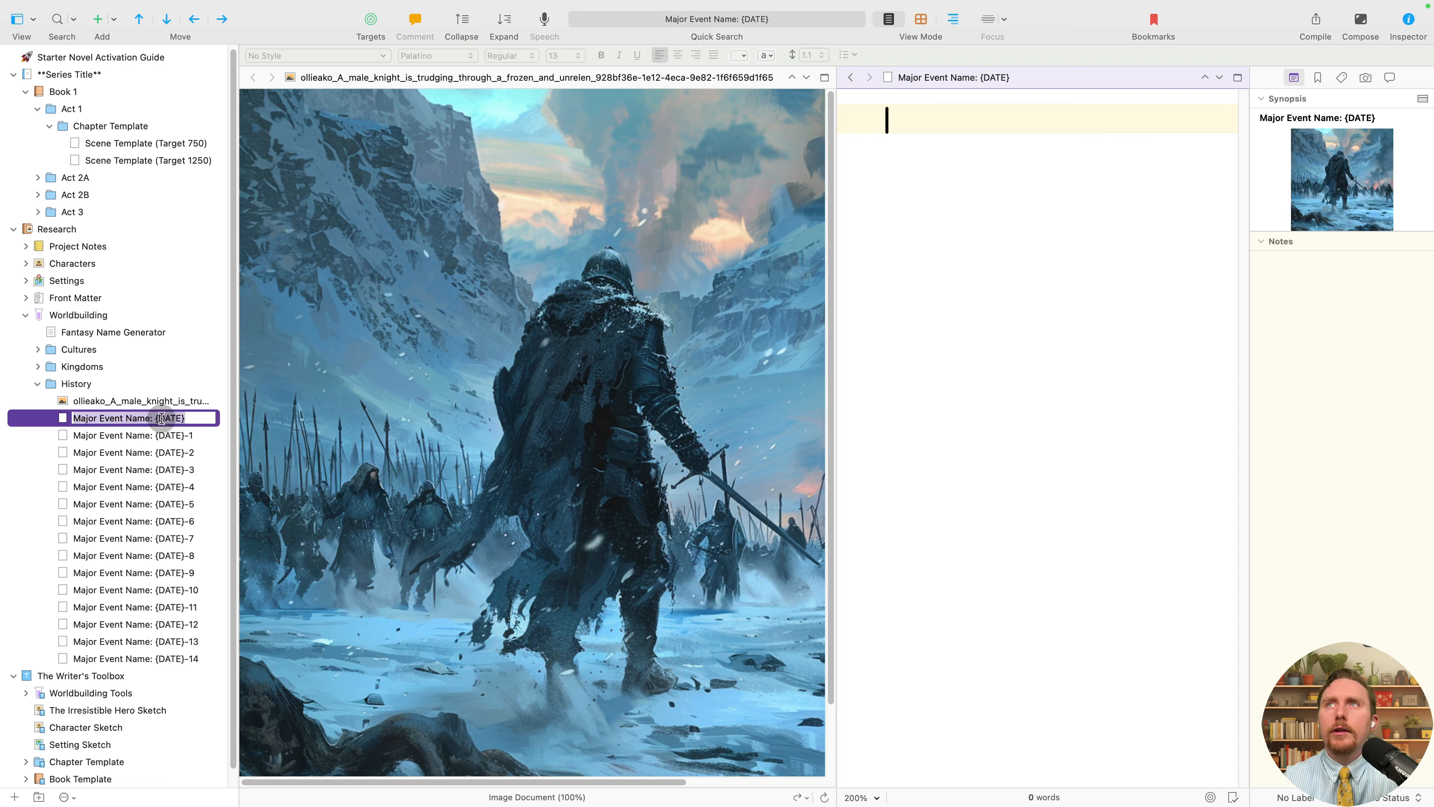
pyautogui.click(1359, 319)
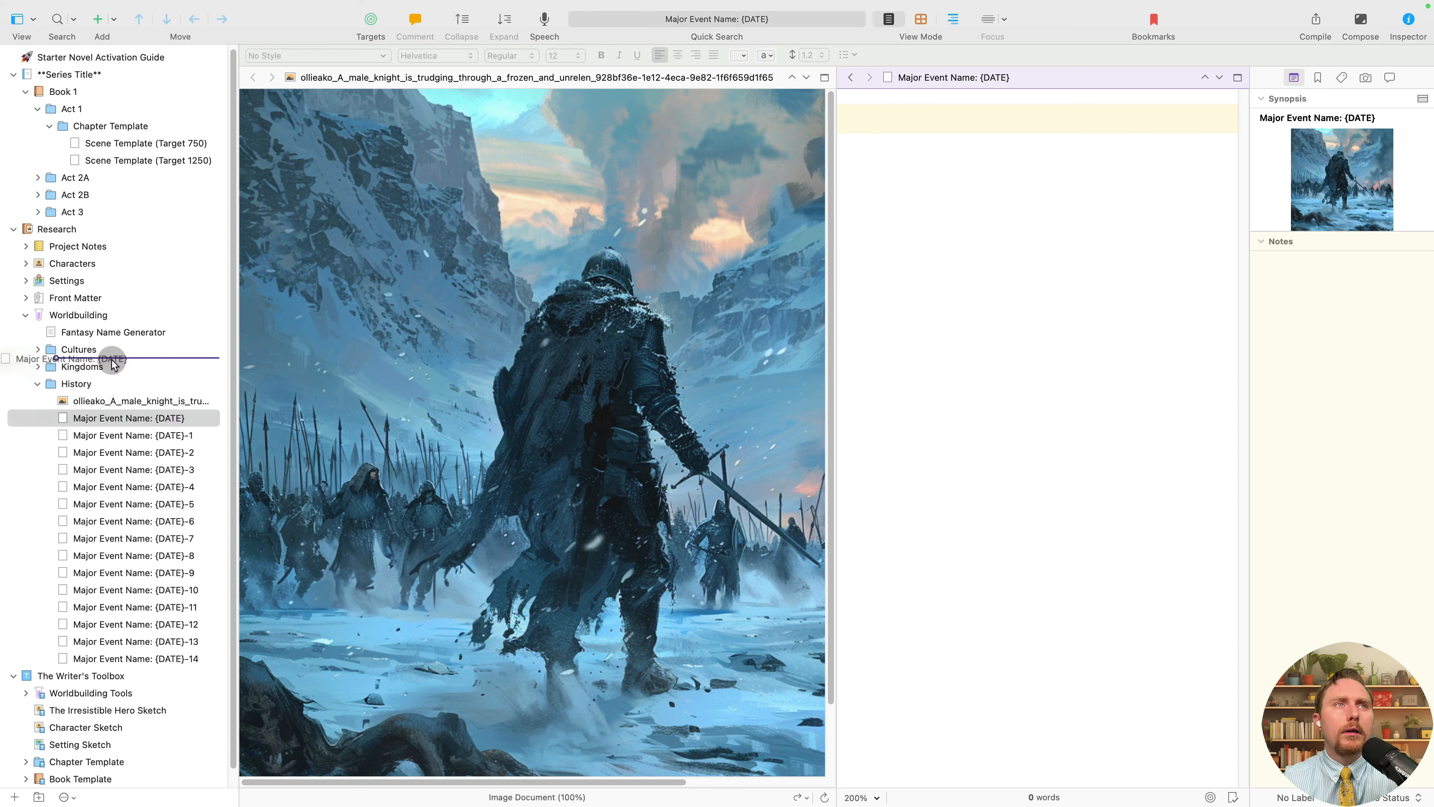
pyautogui.click(156, 423)
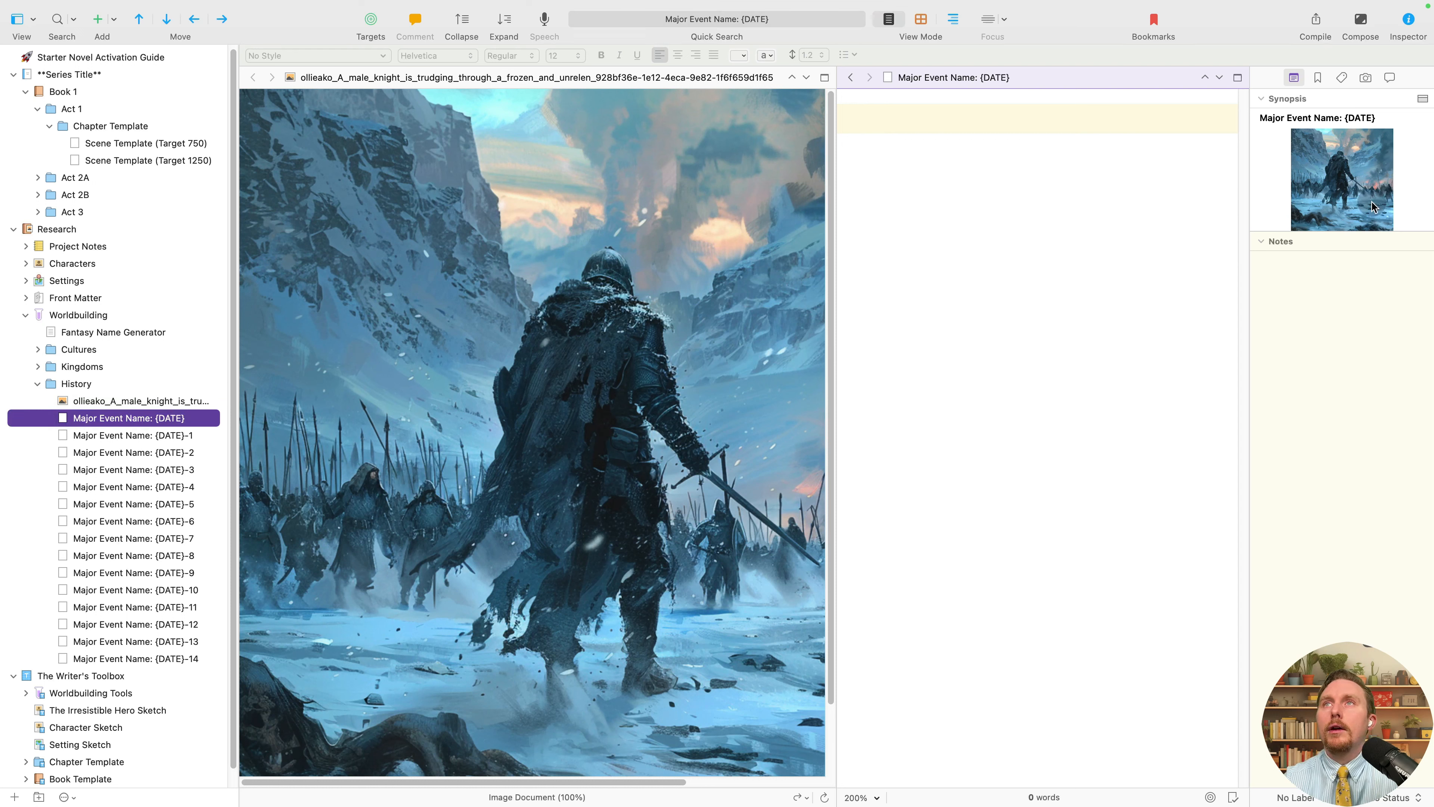
pyautogui.click(1344, 119)
pyautogui.moveTo(1380, 118); pyautogui.dragTo(1340, 118)
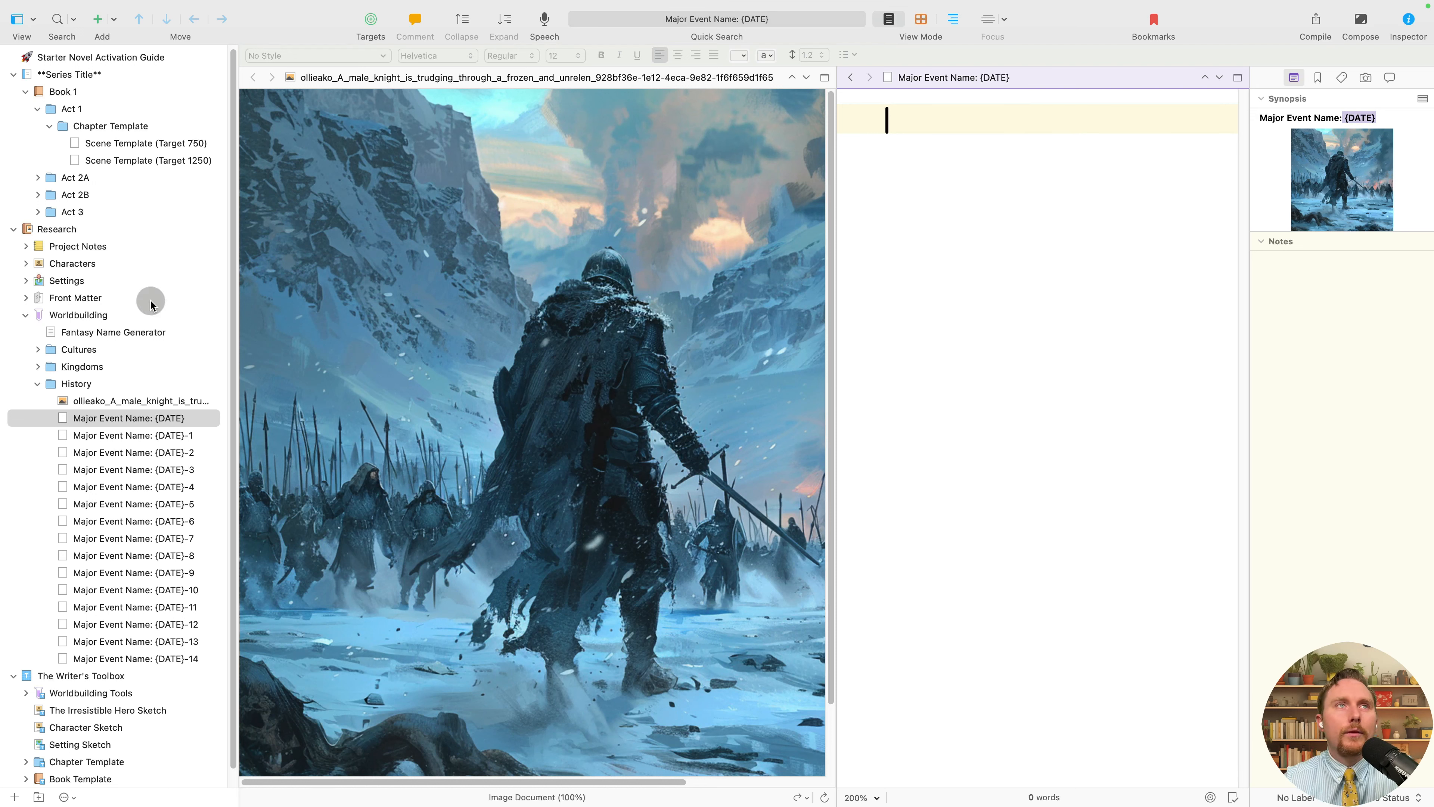
# Open the History corkboard and close the split so it fills a single editor.
pyautogui.click(97, 385)
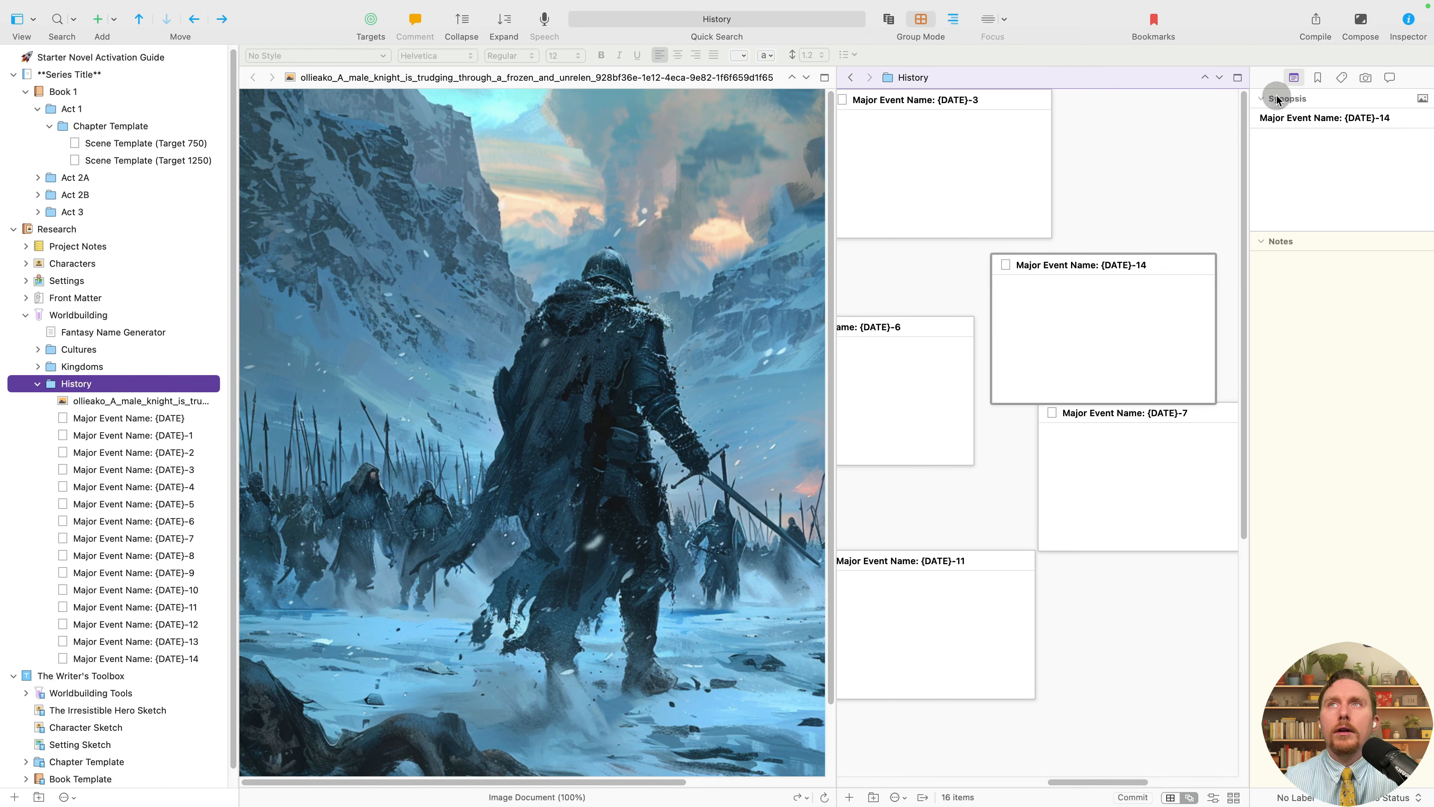
pyautogui.click(1237, 77)
pyautogui.hscroll(-10, 752, 383)
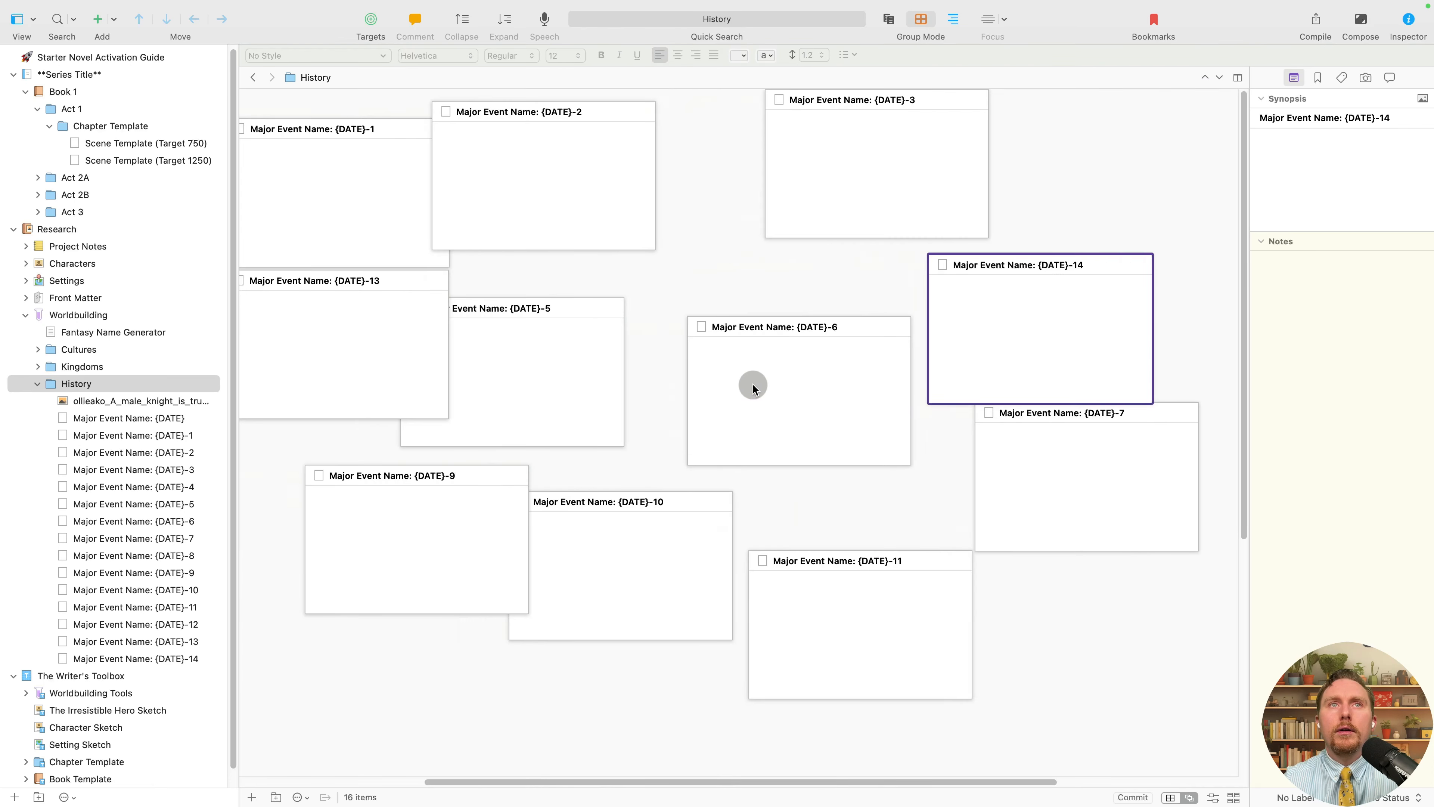
# Move the knight image file out of the History folder into Project Notes.
pyautogui.moveTo(953, 371); pyautogui.dragTo(1038, 512)
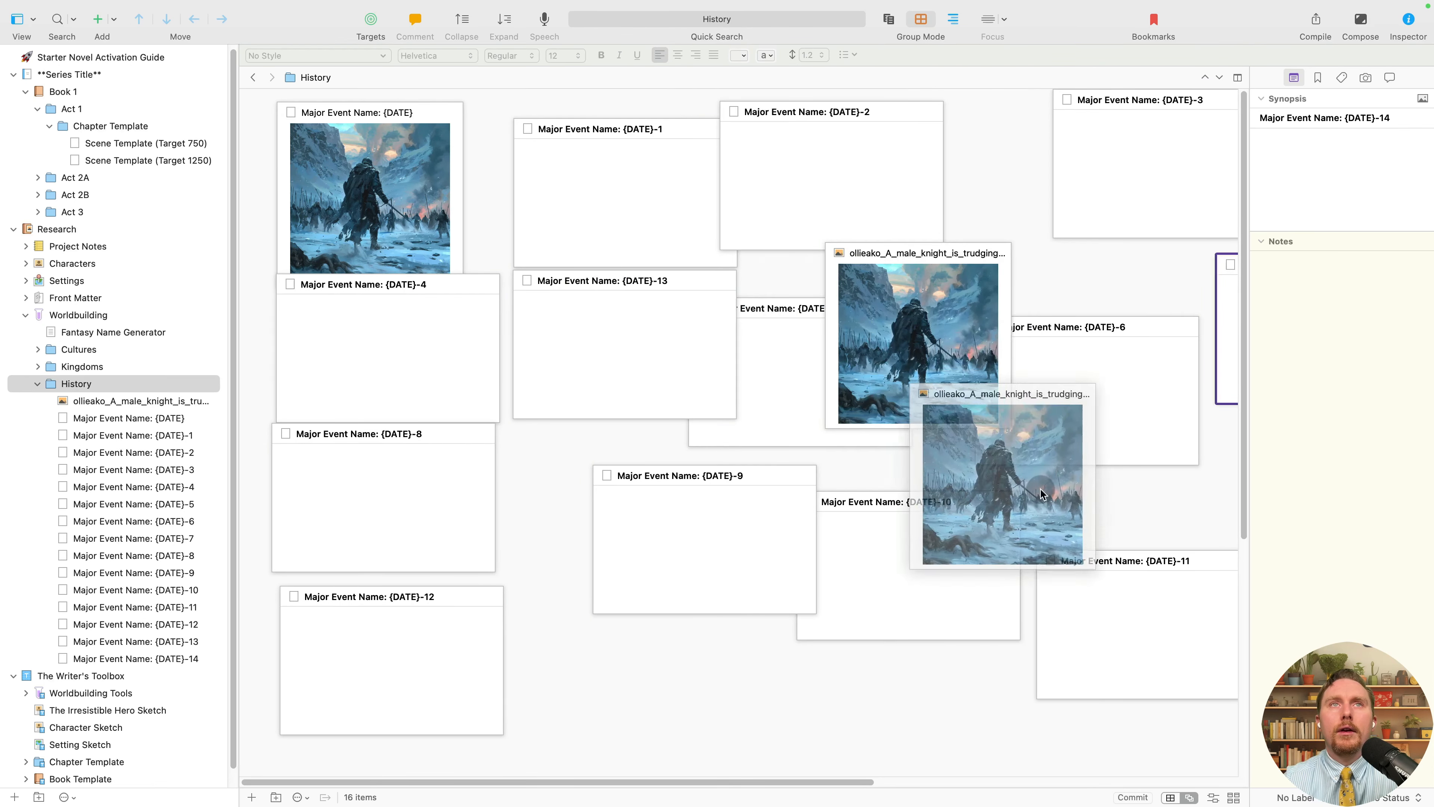
pyautogui.click(196, 402)
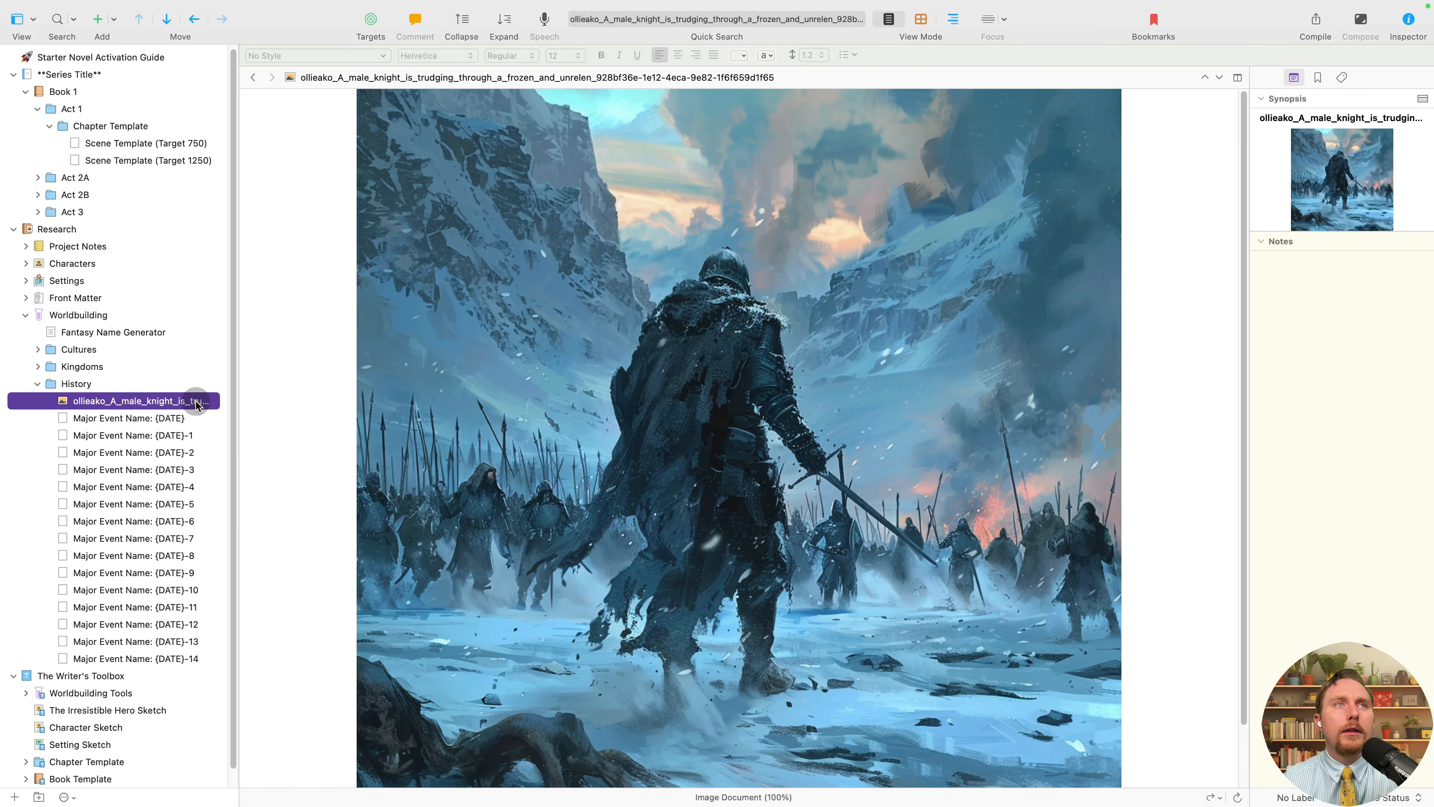
pyautogui.moveTo(196, 402); pyautogui.dragTo(150, 246)
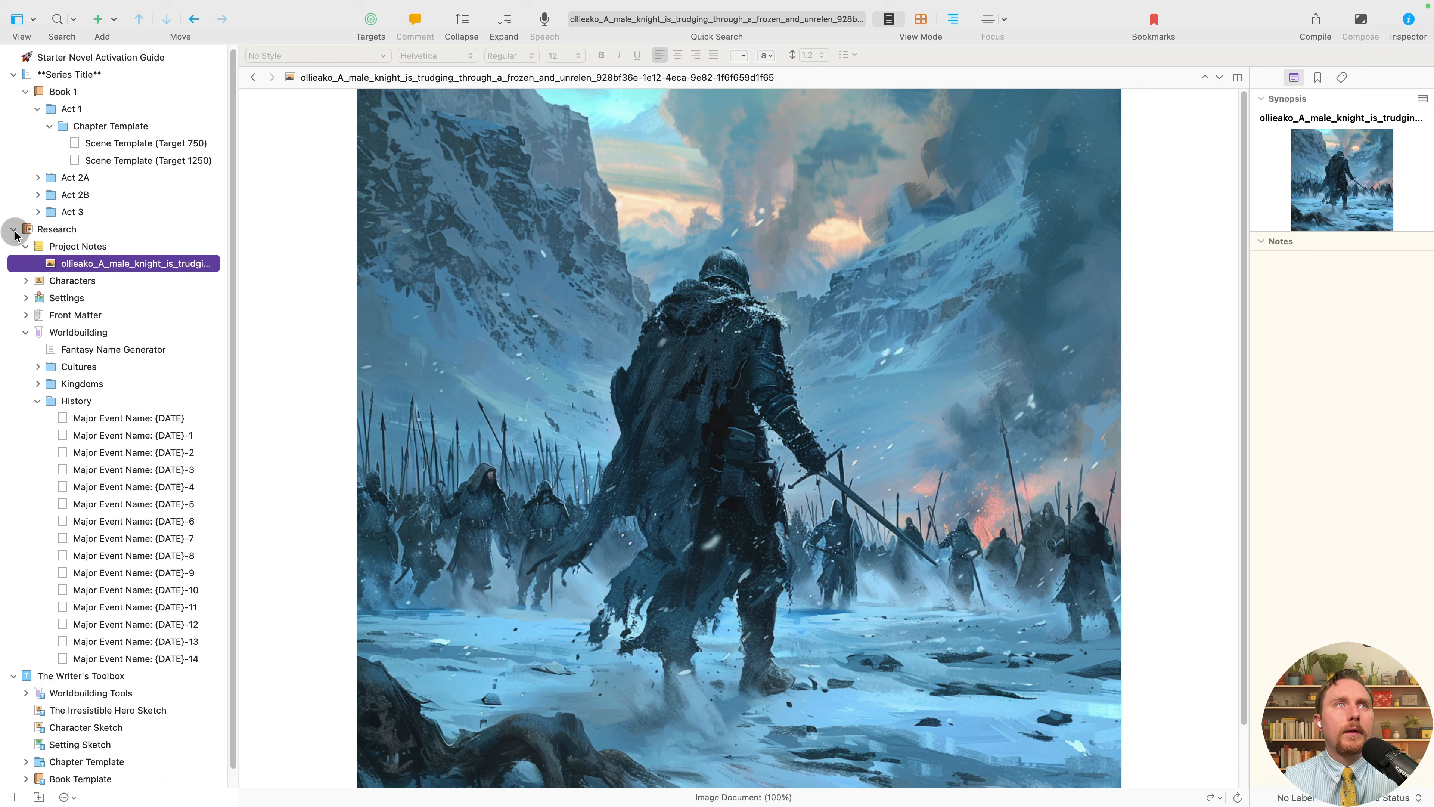
# Open the History corkboard and place the illustrated "Major Event Name: {DATE}" card in the board's upper-left corner.
pyautogui.click(15, 230)
pyautogui.click(14, 232)
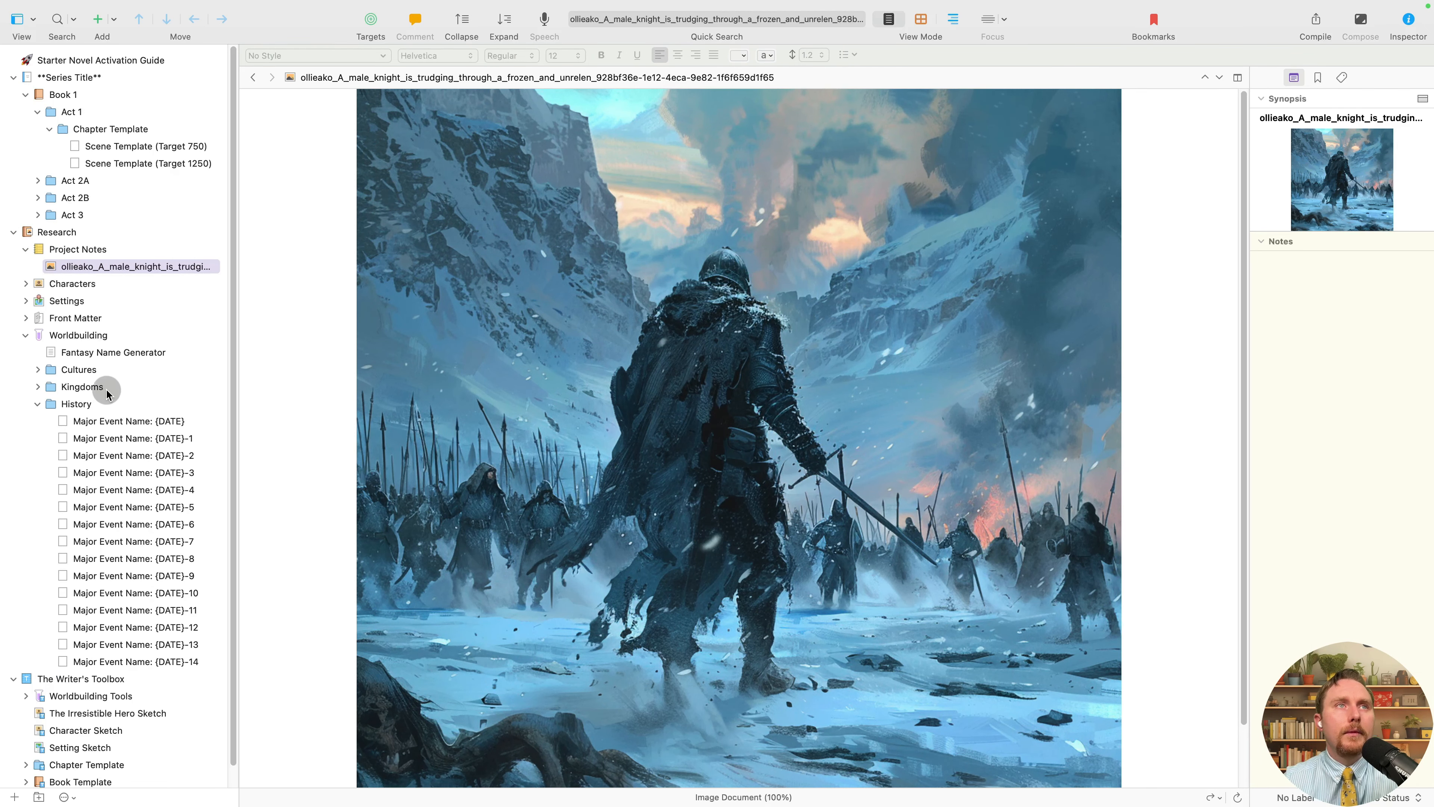
pyautogui.click(96, 403)
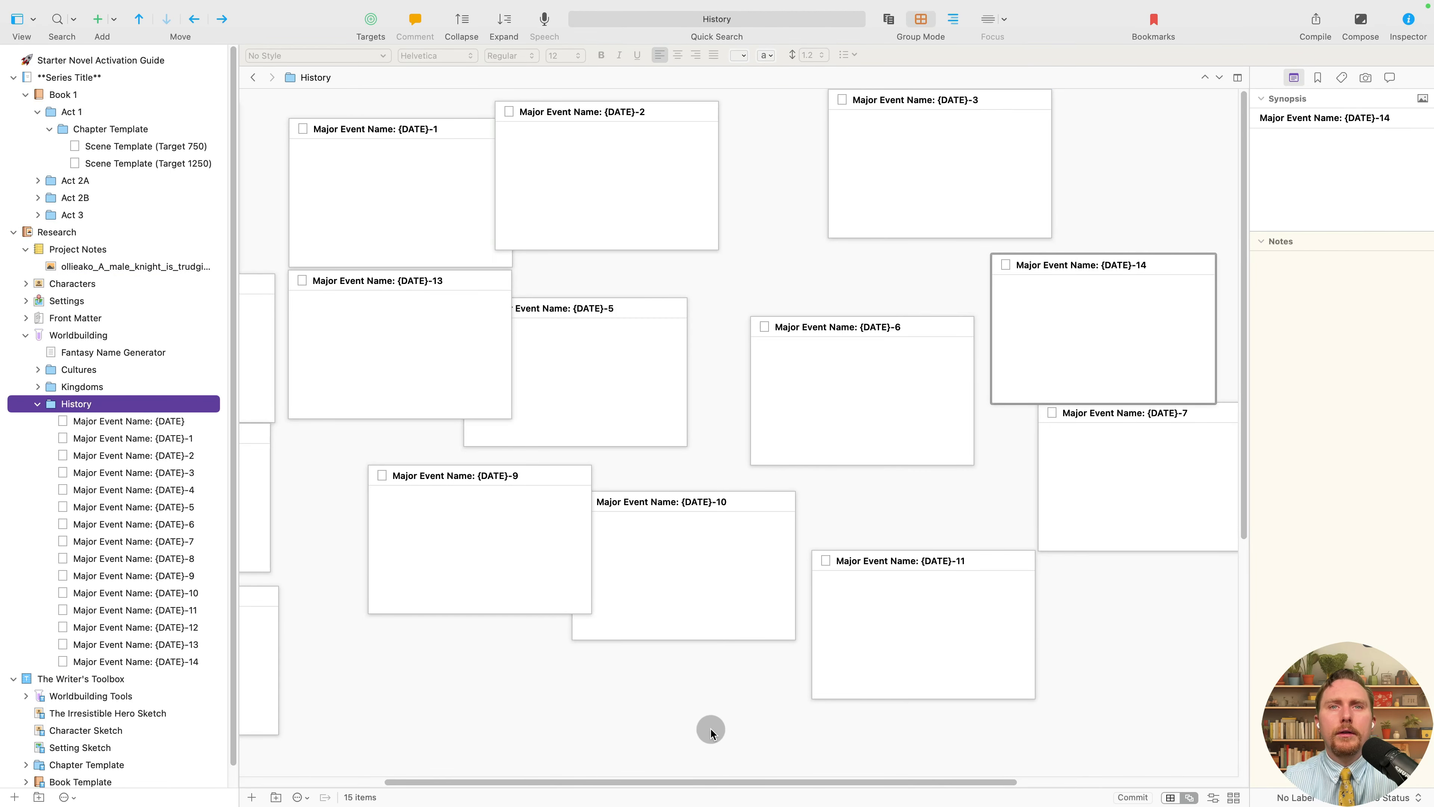
pyautogui.hscroll(-5, 711, 729)
pyautogui.moveTo(391, 245); pyautogui.dragTo(470, 543)
pyautogui.doubleClick(625, 542)
pyautogui.click(767, 619)
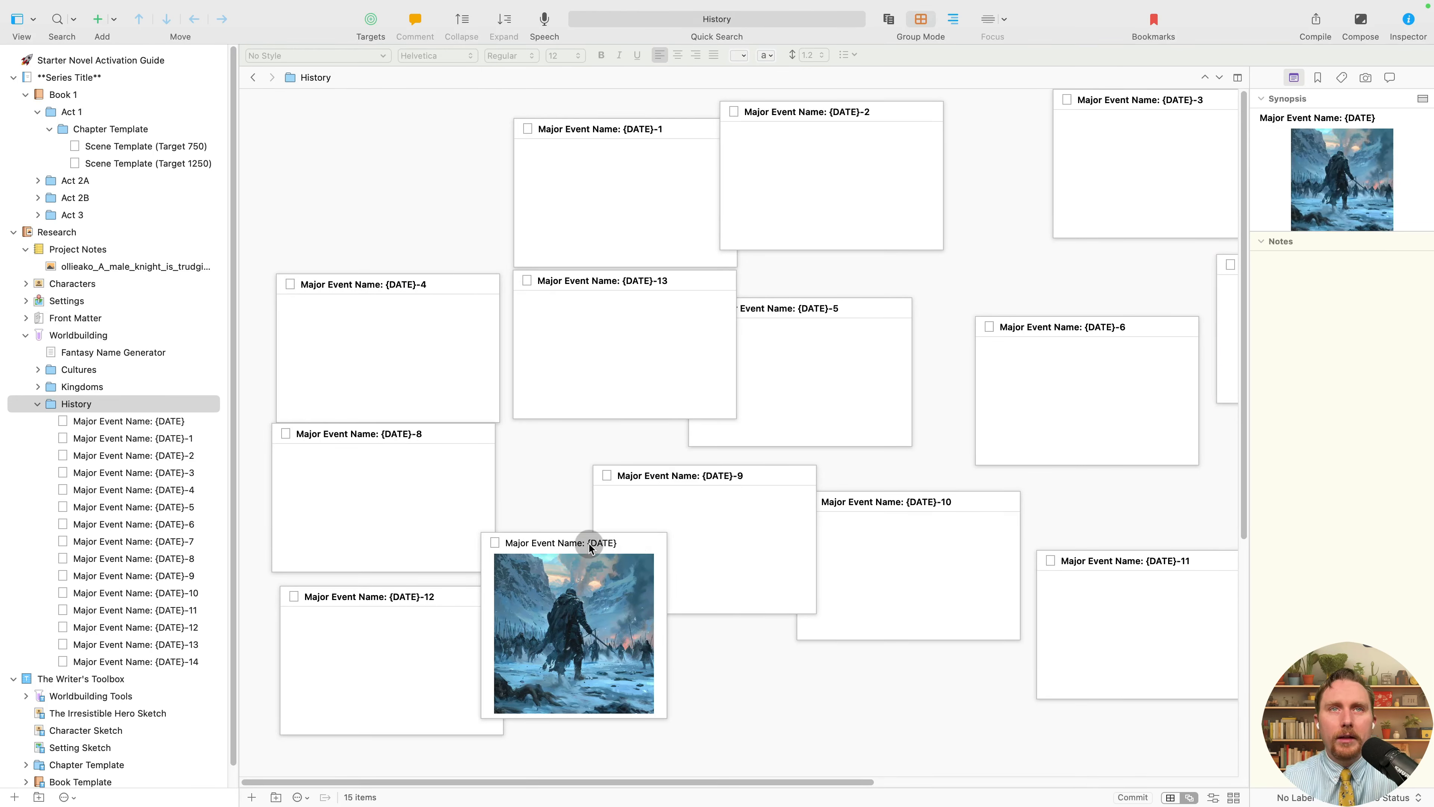
pyautogui.moveTo(616, 539); pyautogui.dragTo(440, 109)
# Undo the last card drop onto "Major Event Name: {DATE}-9" and move card "{DATE}-4" to the empty space beside card "{DATE}-12".
pyautogui.moveTo(419, 296); pyautogui.dragTo(597, 538)
pyautogui.press('super+z')
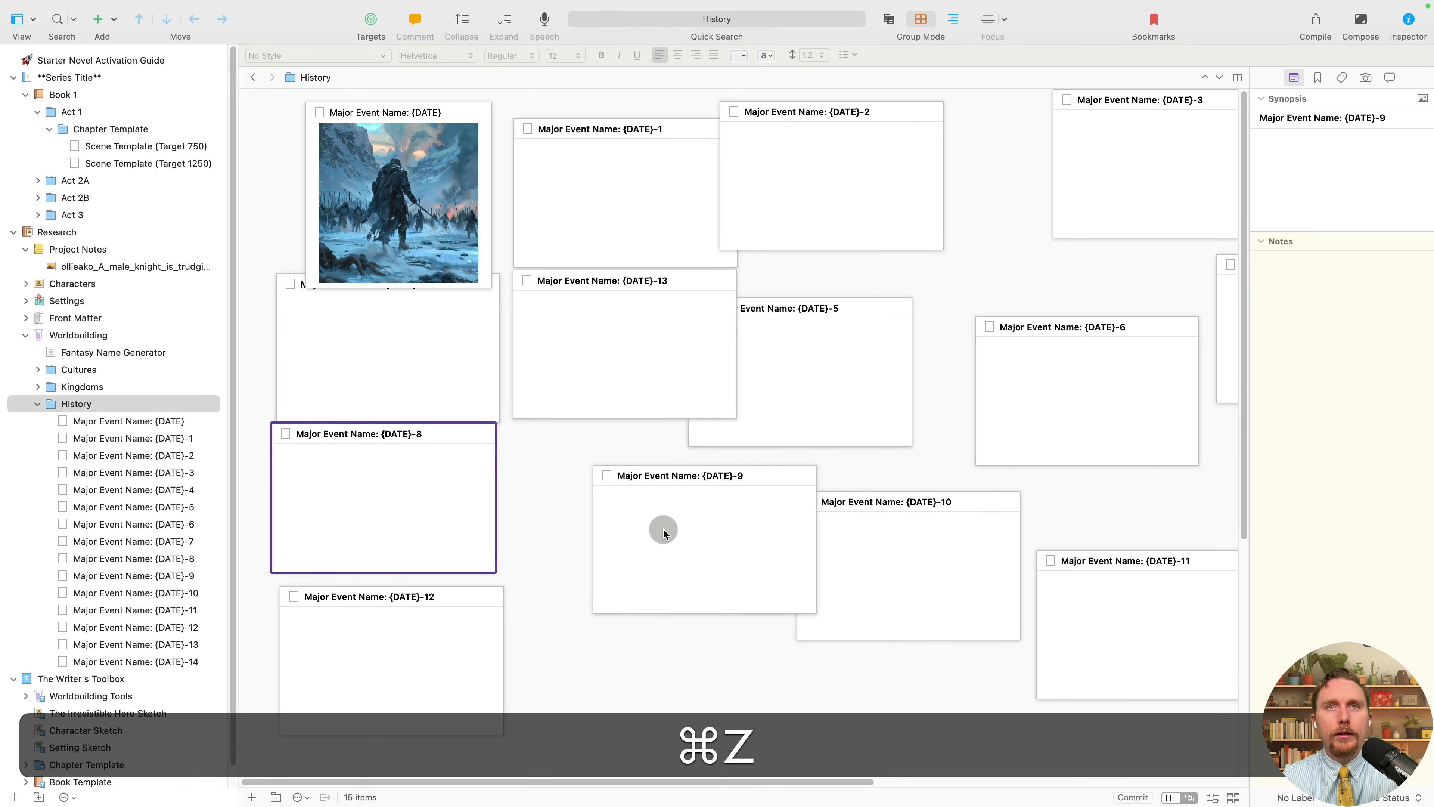
pyautogui.moveTo(402, 354); pyautogui.dragTo(655, 673)
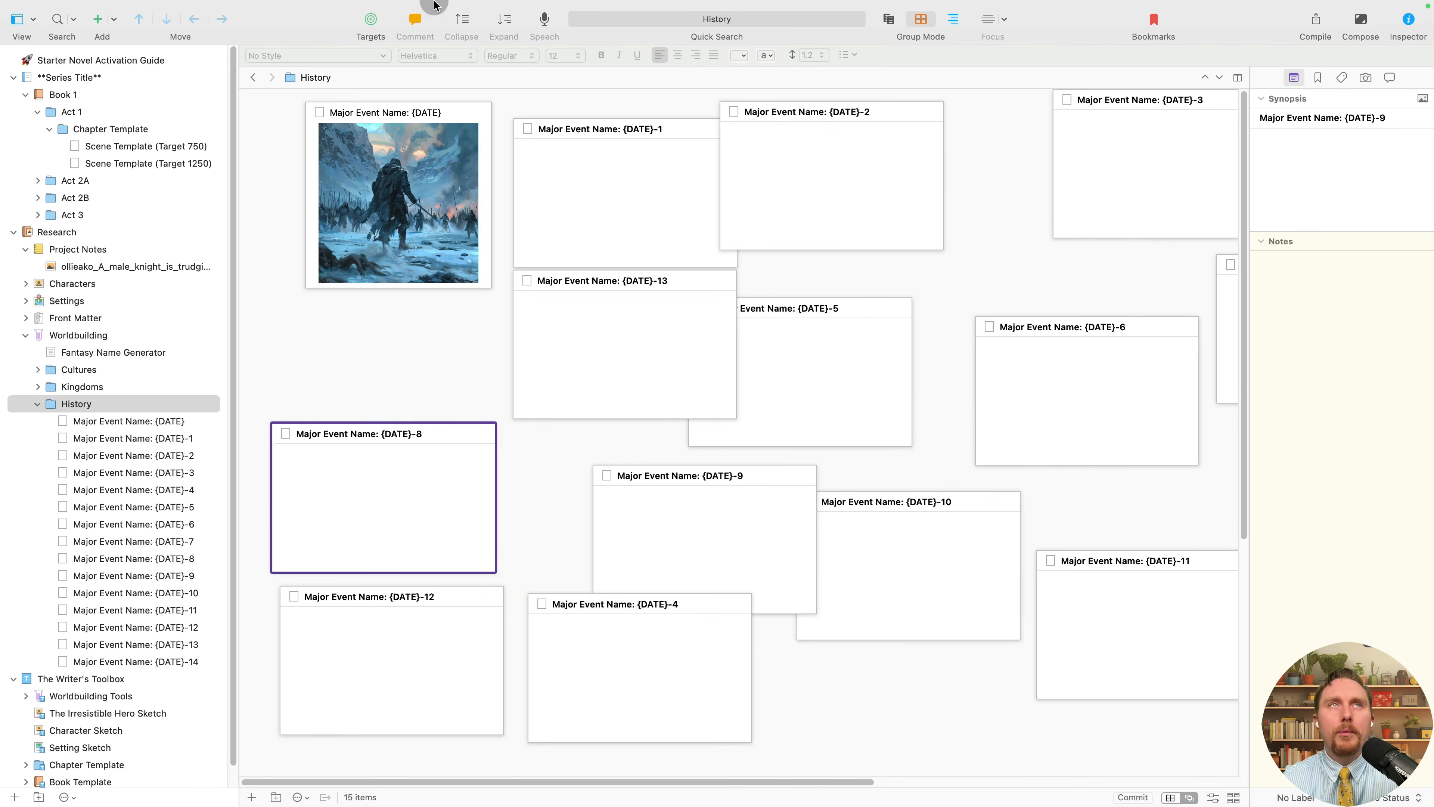
# Turn off "Allow drop ons in corkboard" in the Drag & Drop behavior settings and close the settings.
pyautogui.click(101, 9)
pyautogui.moveTo(63, 9)
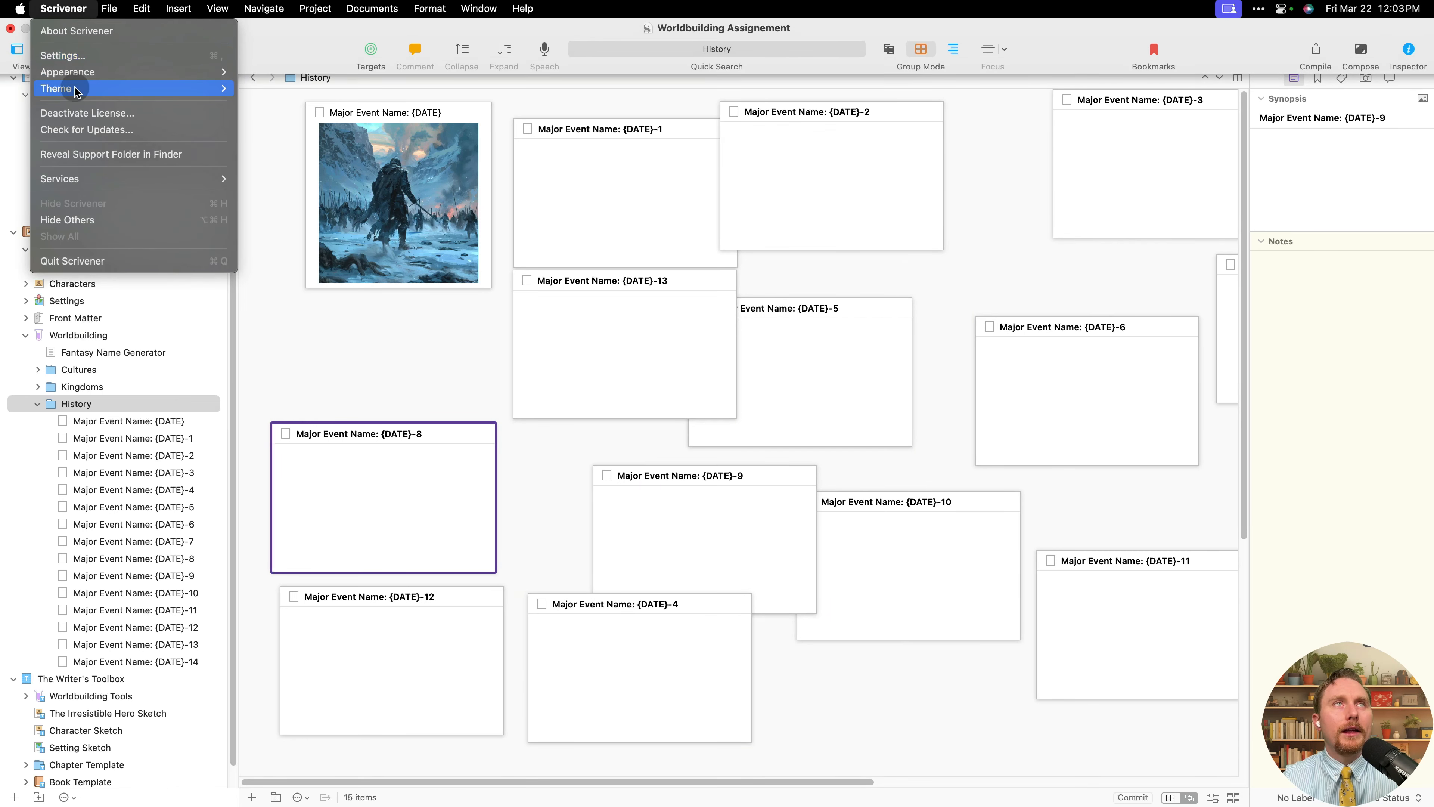
pyautogui.click(91, 56)
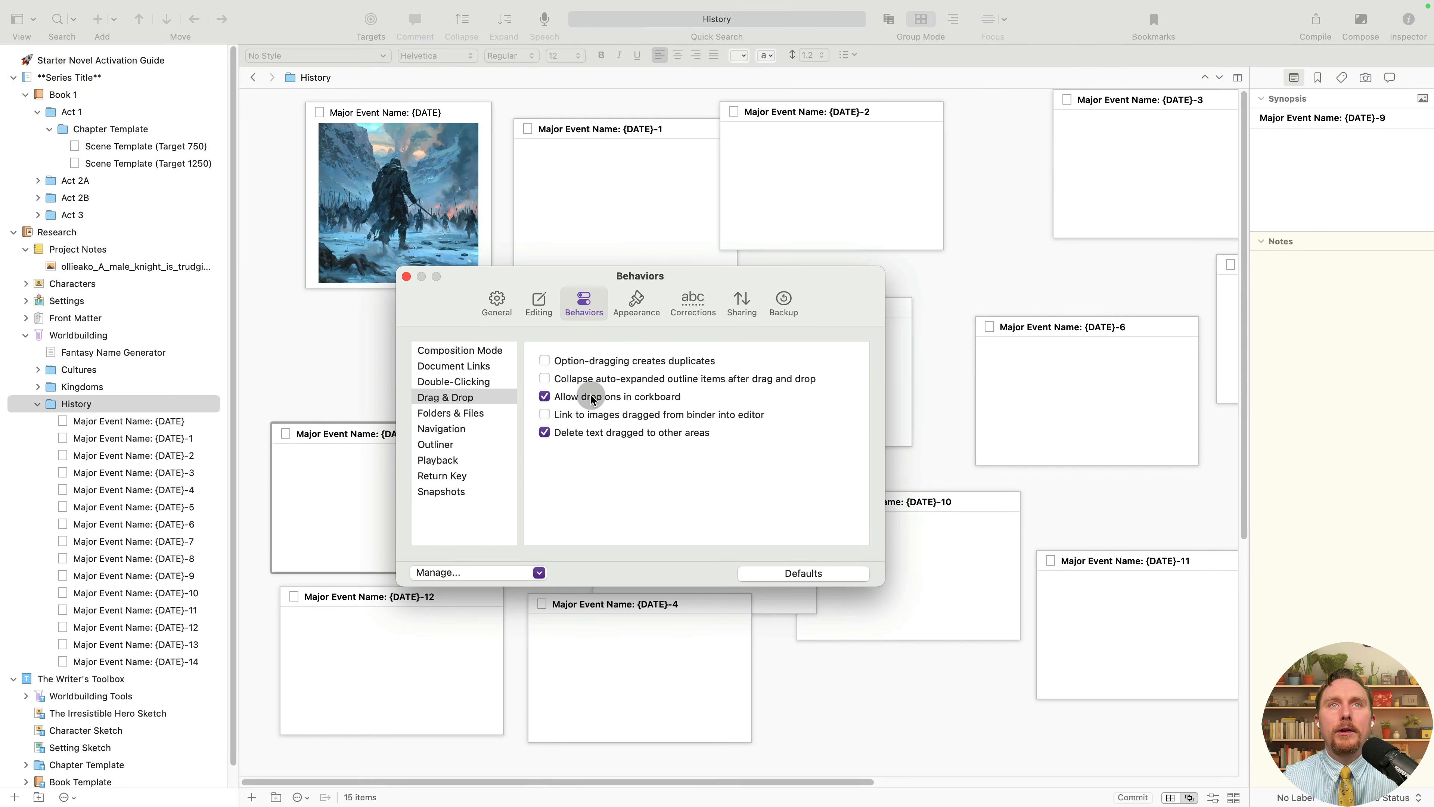
pyautogui.click(544, 396)
pyautogui.moveTo(637, 276); pyautogui.dragTo(0, 316)
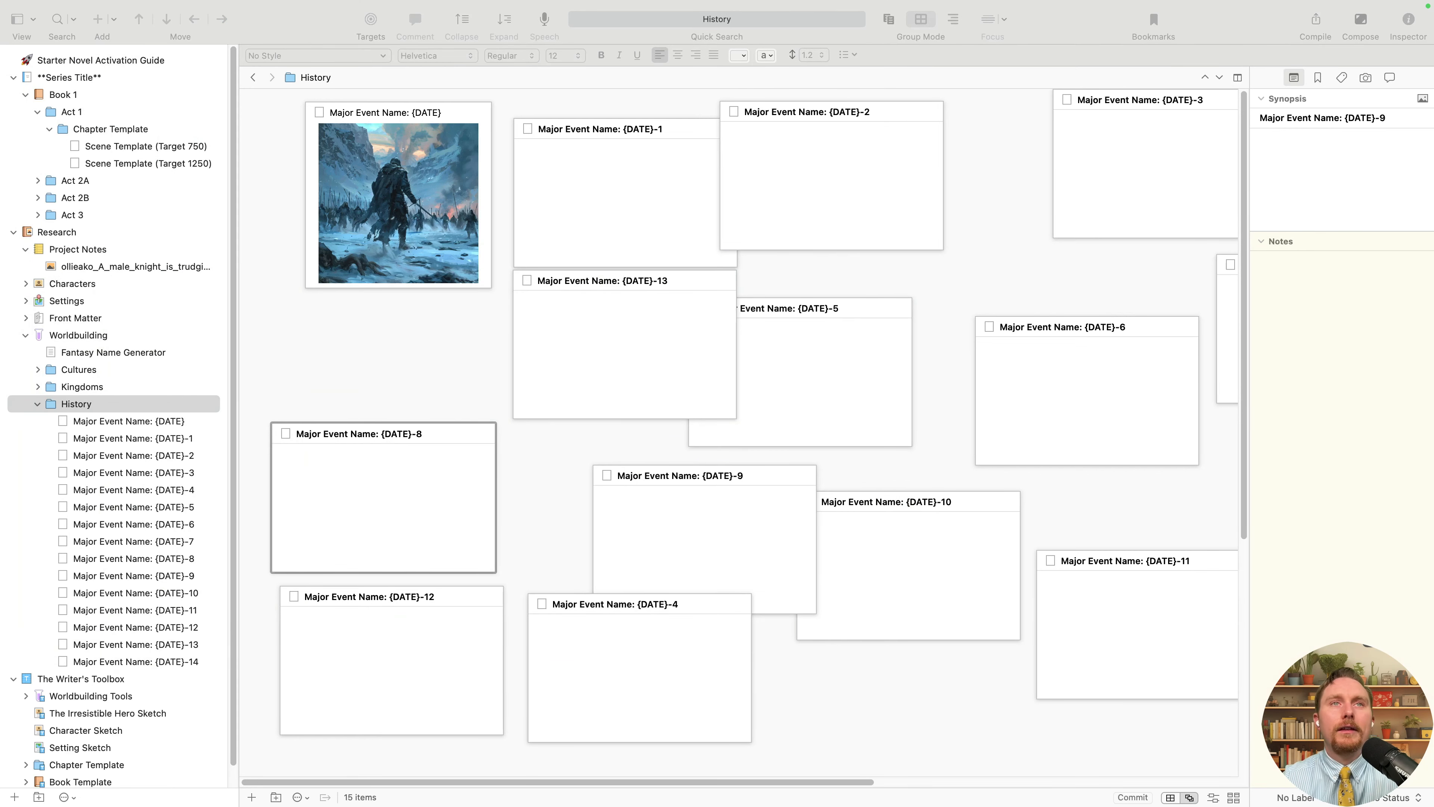
# Rearrange event cards -8, -13, -9, -4 and -10 freely on the History corkboard, overlapping some of them.
pyautogui.moveTo(474, 485); pyautogui.dragTo(910, 330)
pyautogui.moveTo(486, 446); pyautogui.dragTo(1026, 328)
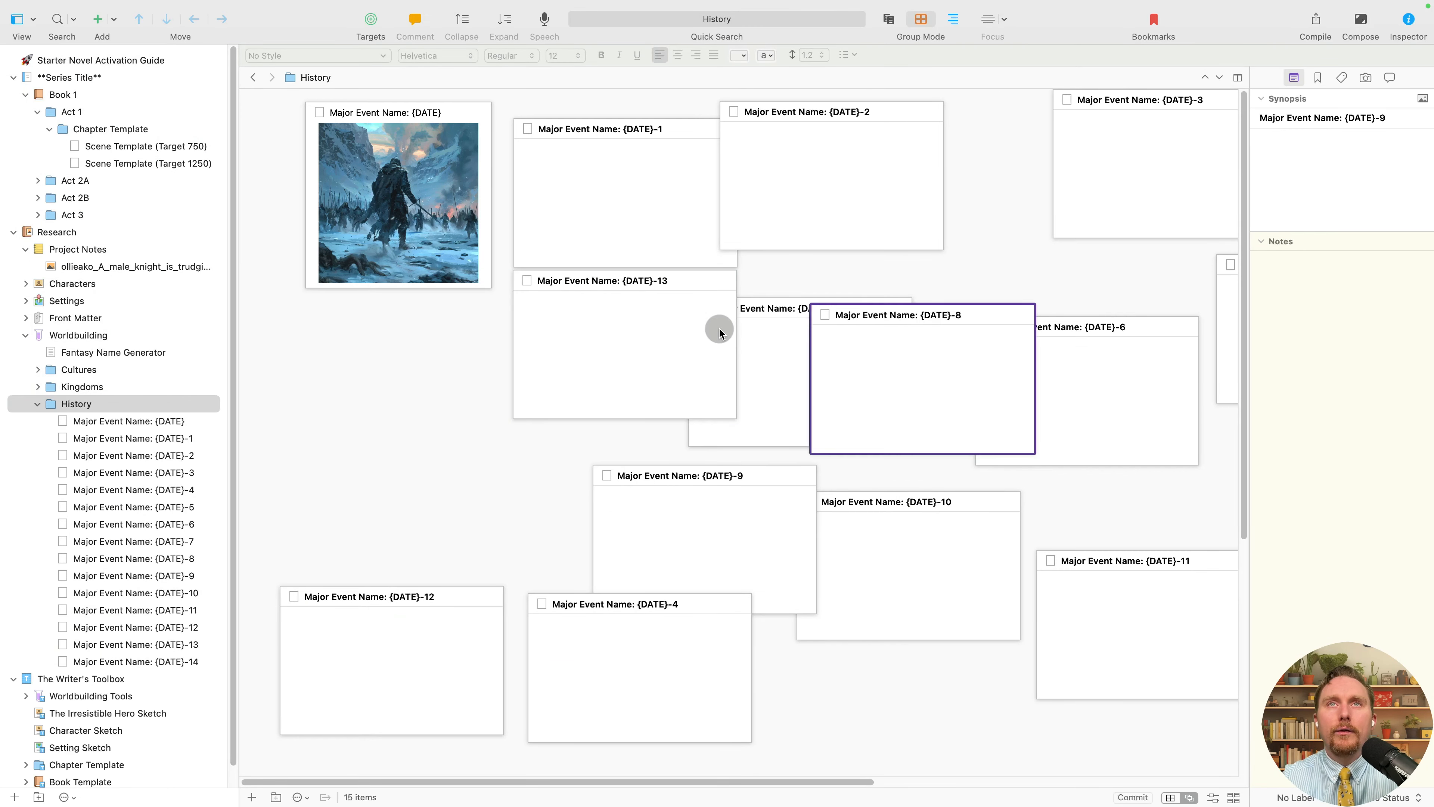
pyautogui.moveTo(718, 327); pyautogui.dragTo(493, 481)
pyautogui.moveTo(632, 502); pyautogui.dragTo(596, 310)
pyautogui.moveTo(689, 643); pyautogui.dragTo(1025, 643)
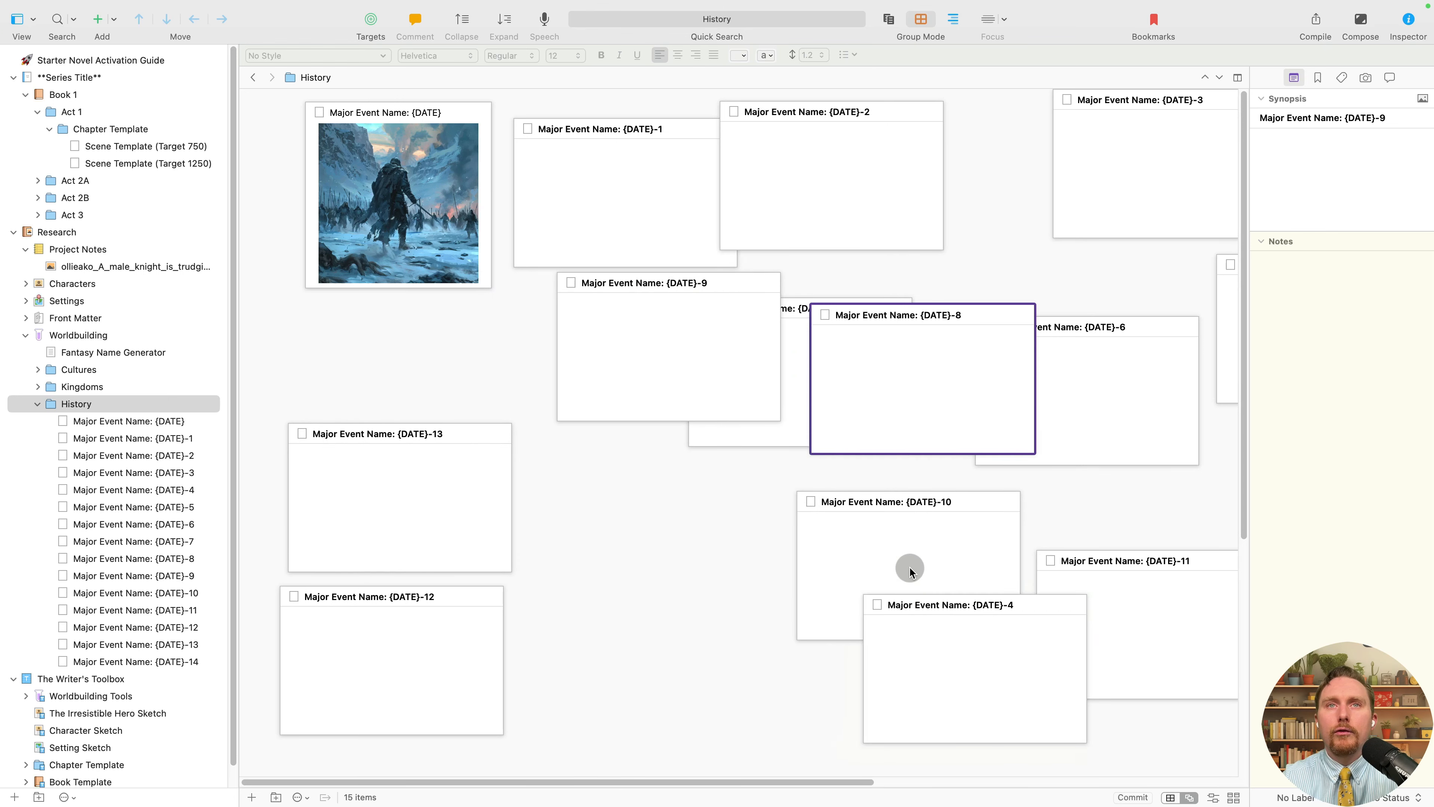
pyautogui.moveTo(908, 568); pyautogui.dragTo(699, 544)
pyautogui.moveTo(929, 663); pyautogui.dragTo(950, 549)
pyautogui.moveTo(697, 400); pyautogui.dragTo(669, 735)
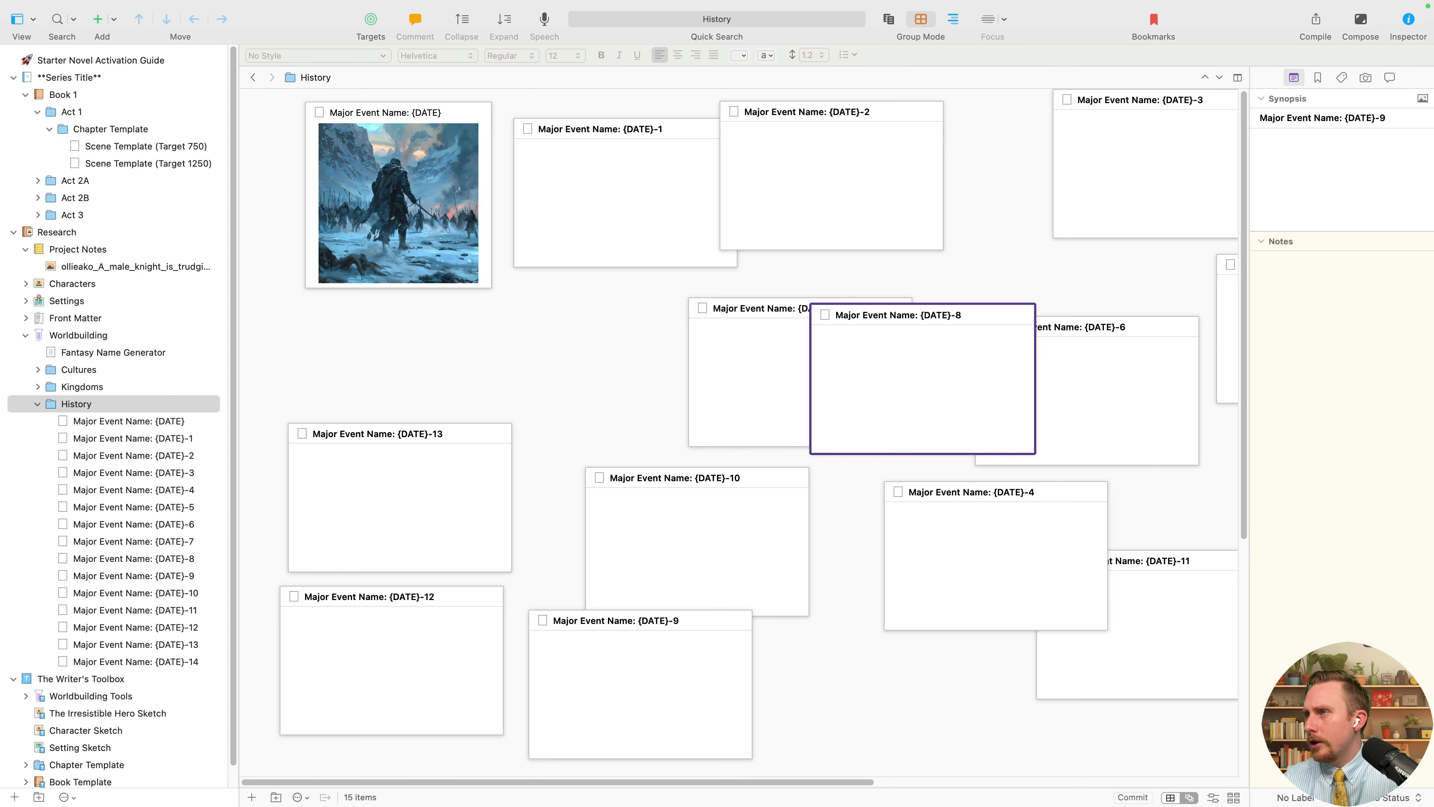
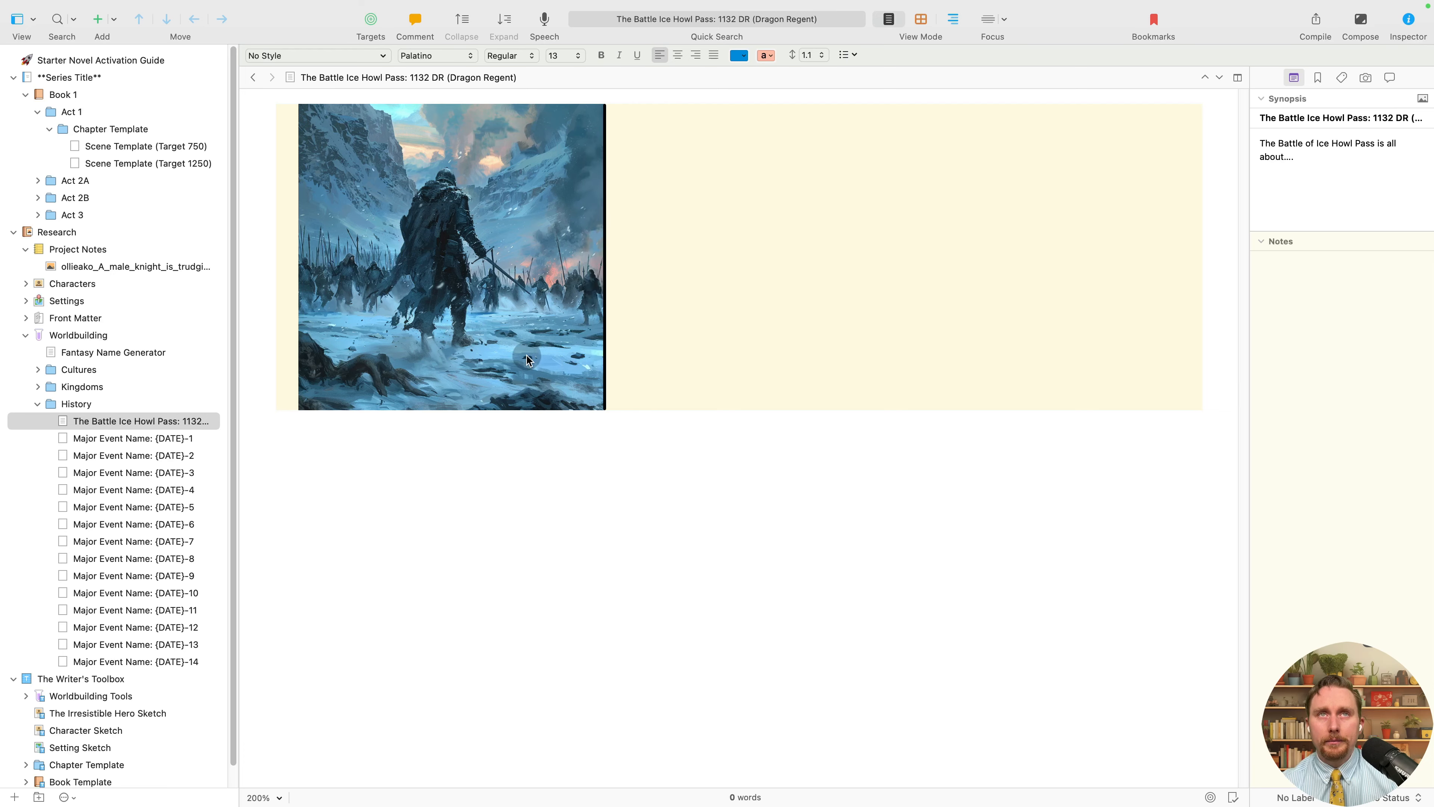
# Try placing the knight image at the right of "The Battle Ice Howl Pass: 1132 DR (Dragon Regent)" with right alignment.
pyautogui.moveTo(527, 356); pyautogui.dragTo(1156, 360)
pyautogui.click(610, 190)
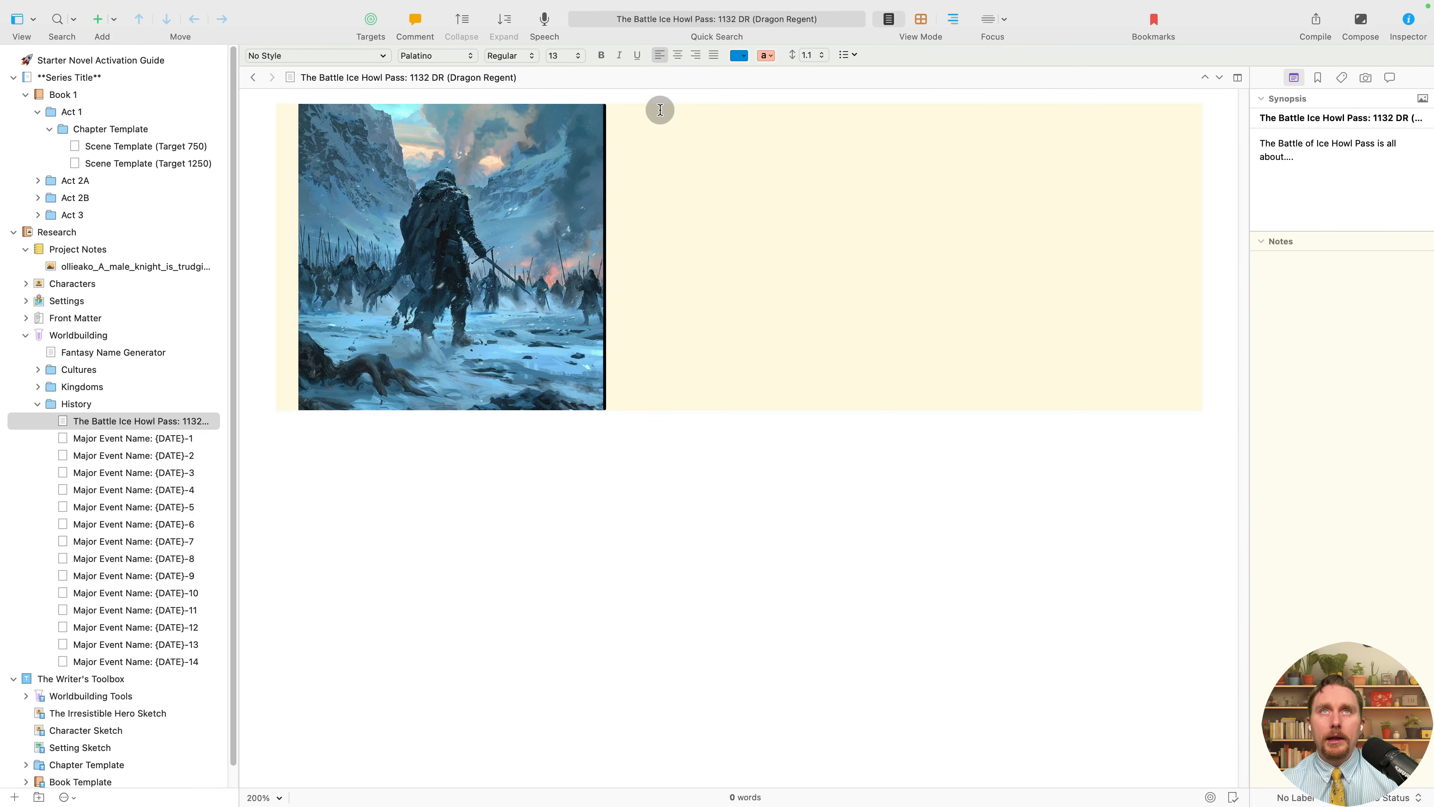
pyautogui.click(697, 55)
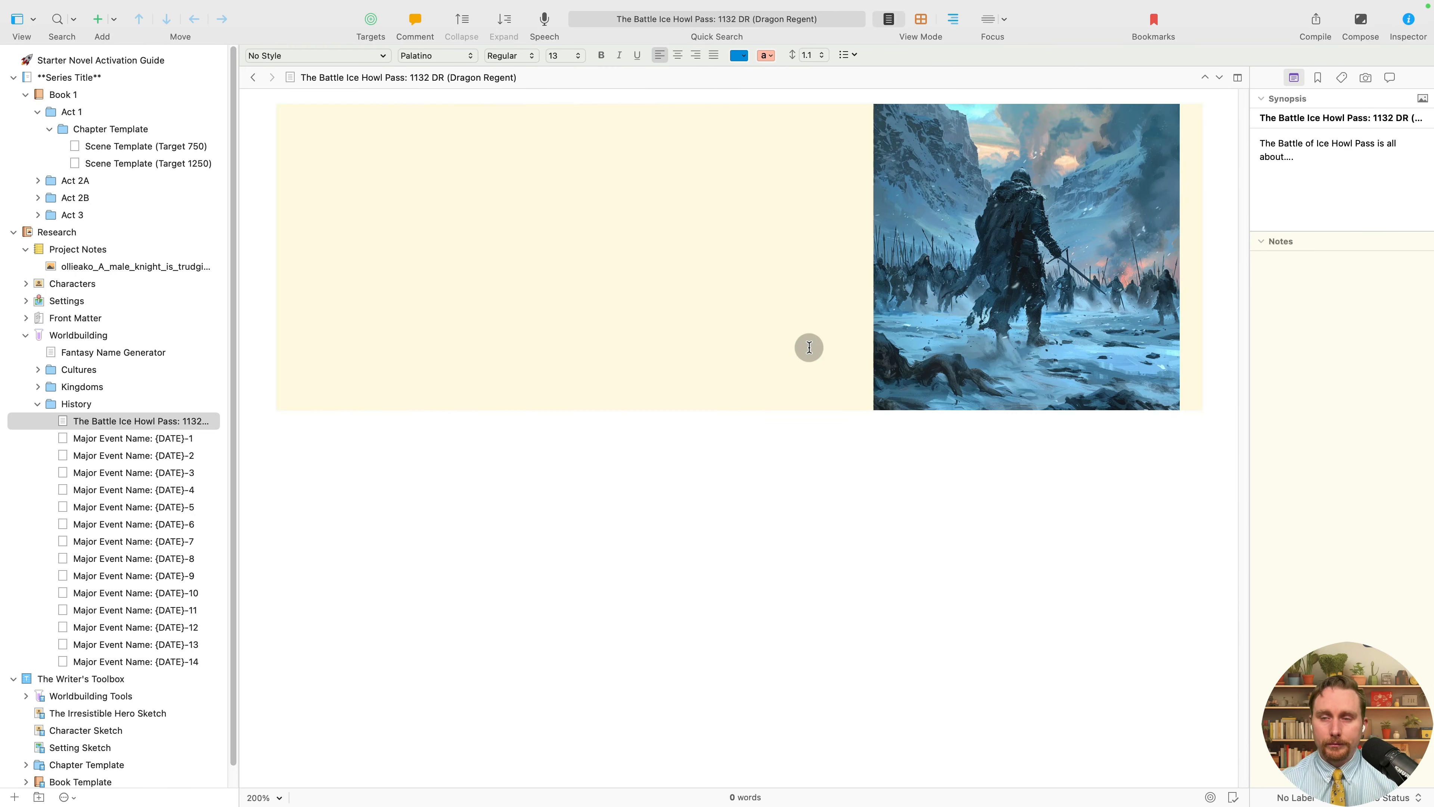
# Add a new line below the knight image and centre the image in the document.
pyautogui.click(820, 540)
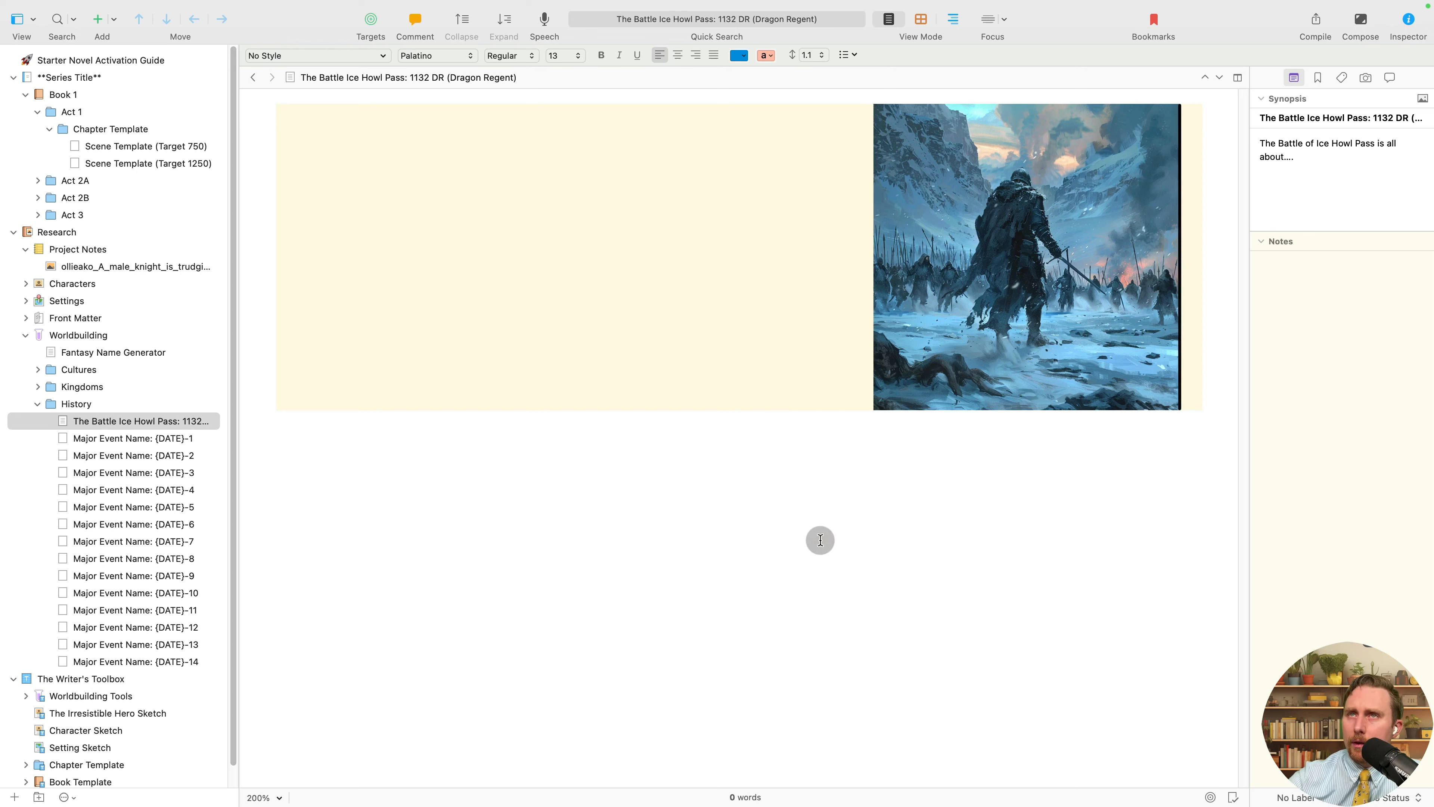
pyautogui.press('Return')
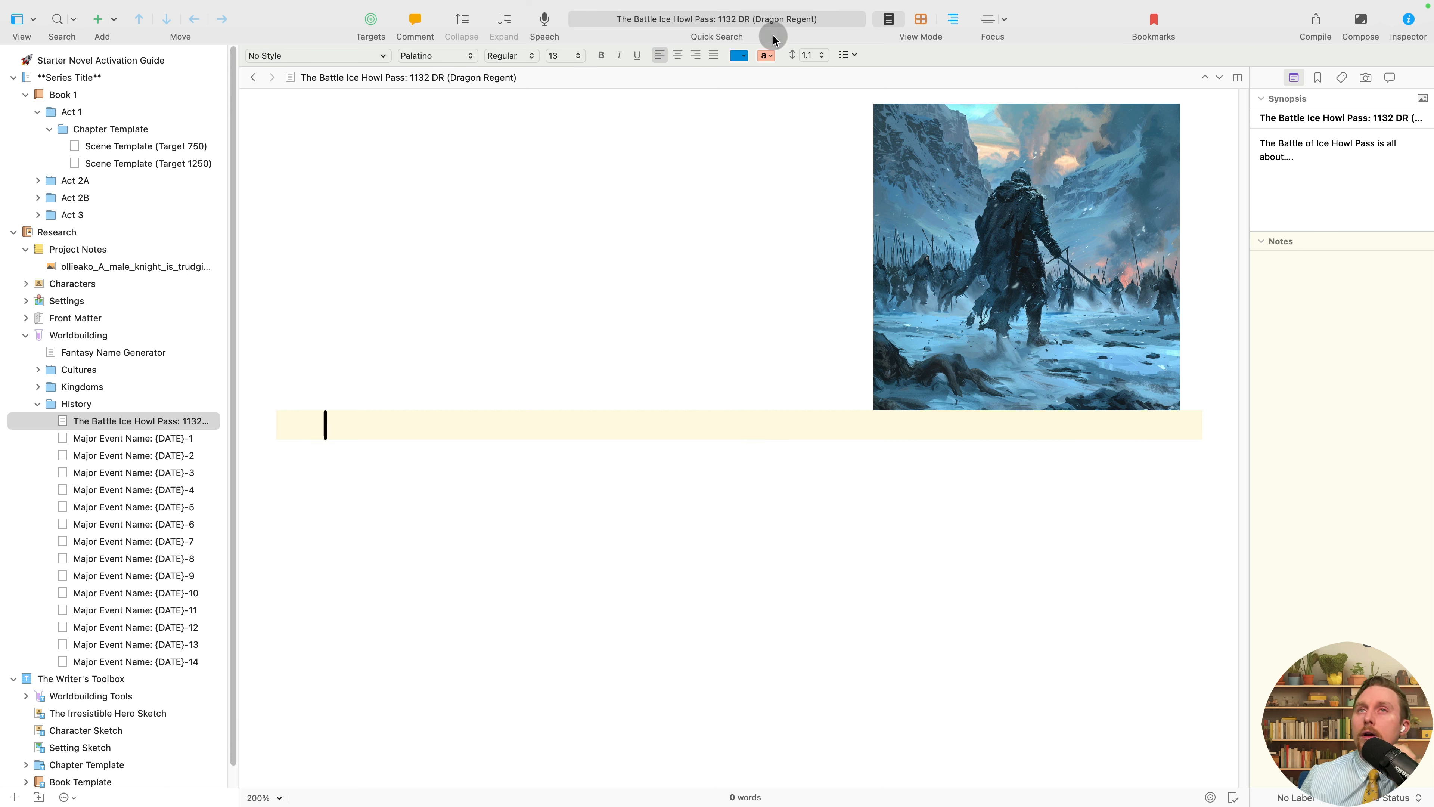
pyautogui.click(871, 221)
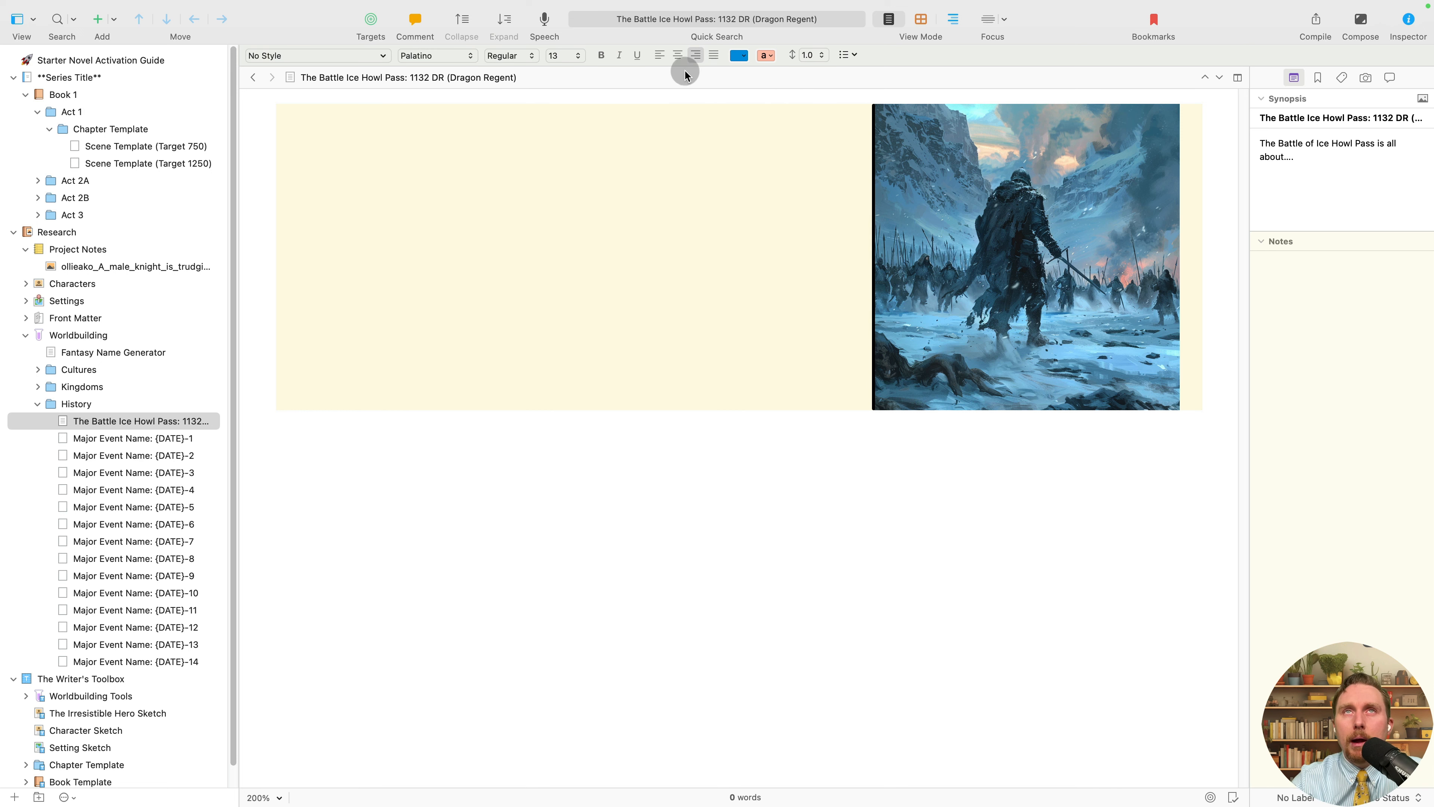
pyautogui.click(677, 55)
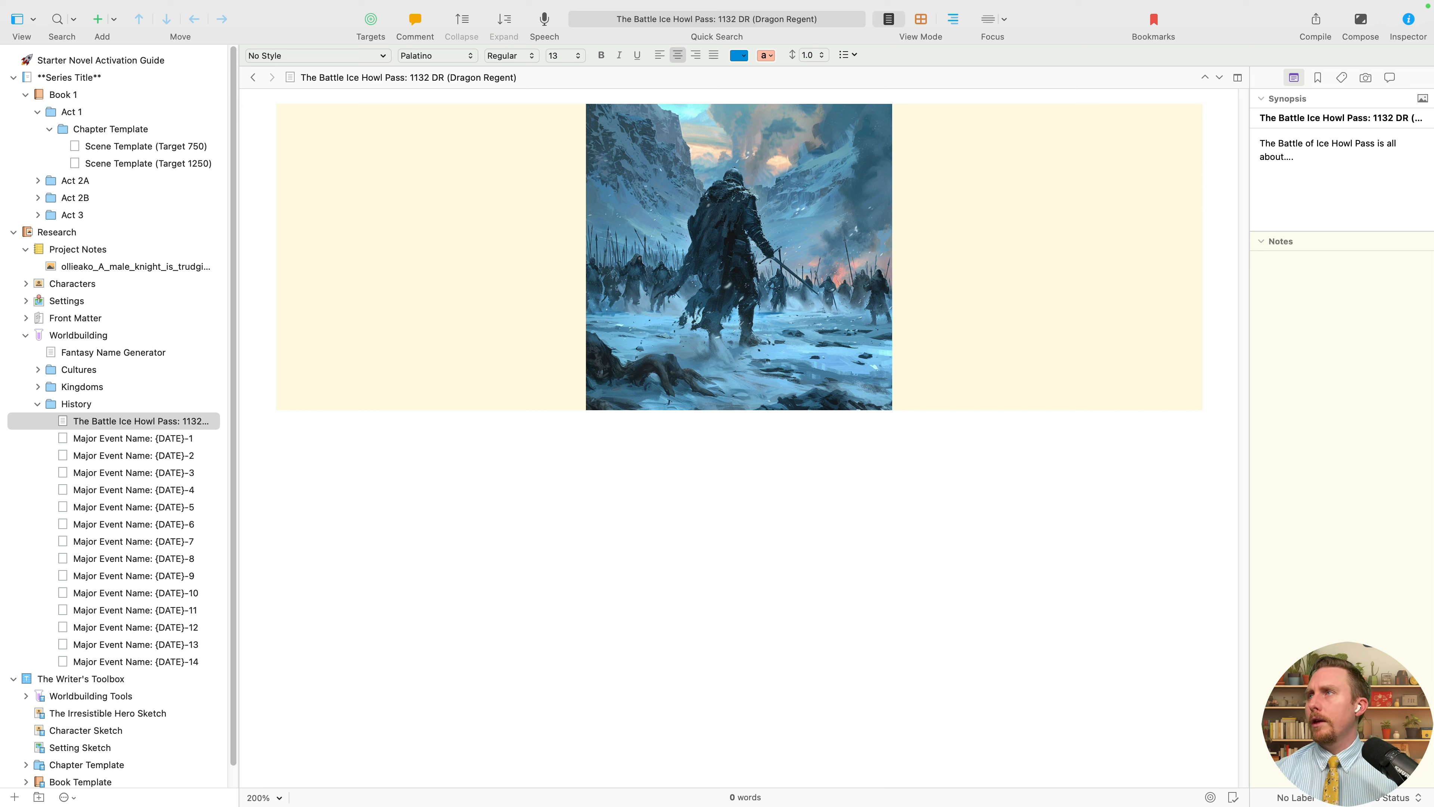
# Show the event document's metadata in the Inspector and widen the Inspector, keeping General Metadata expanded.
pyautogui.press('super+Tab')
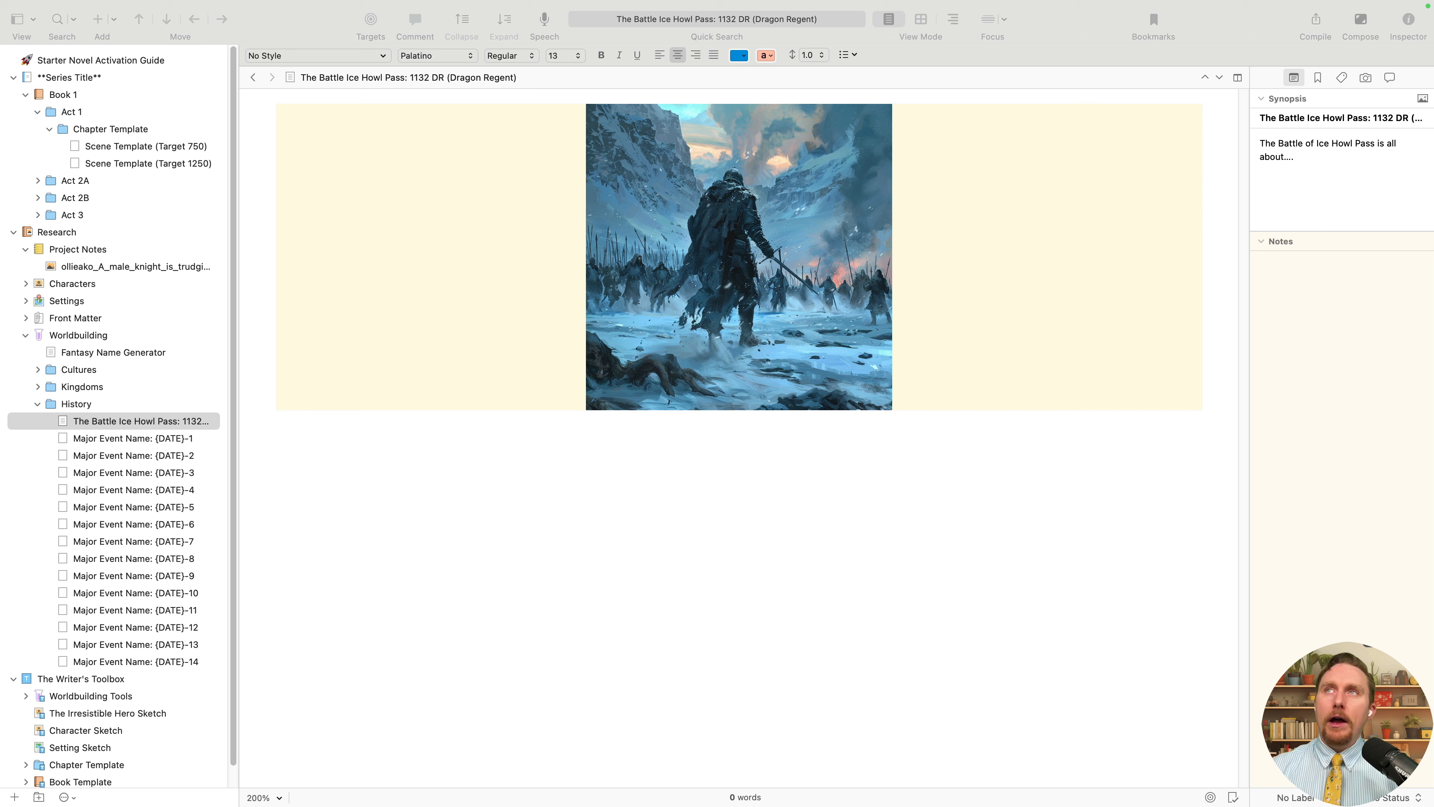
pyautogui.click(1341, 74)
pyautogui.moveTo(1249, 288); pyautogui.dragTo(842, 326)
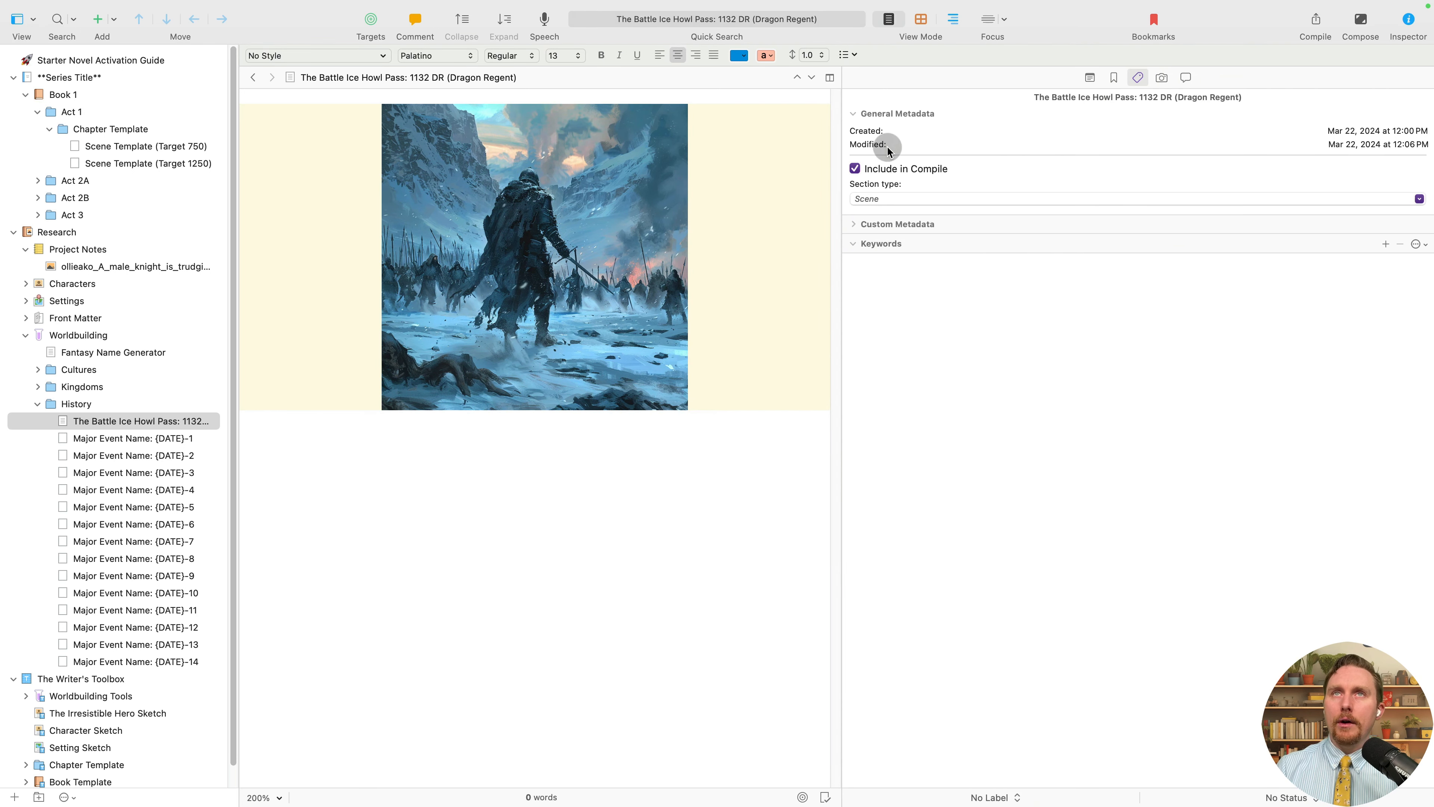
pyautogui.moveTo(838, 173); pyautogui.dragTo(829, 189)
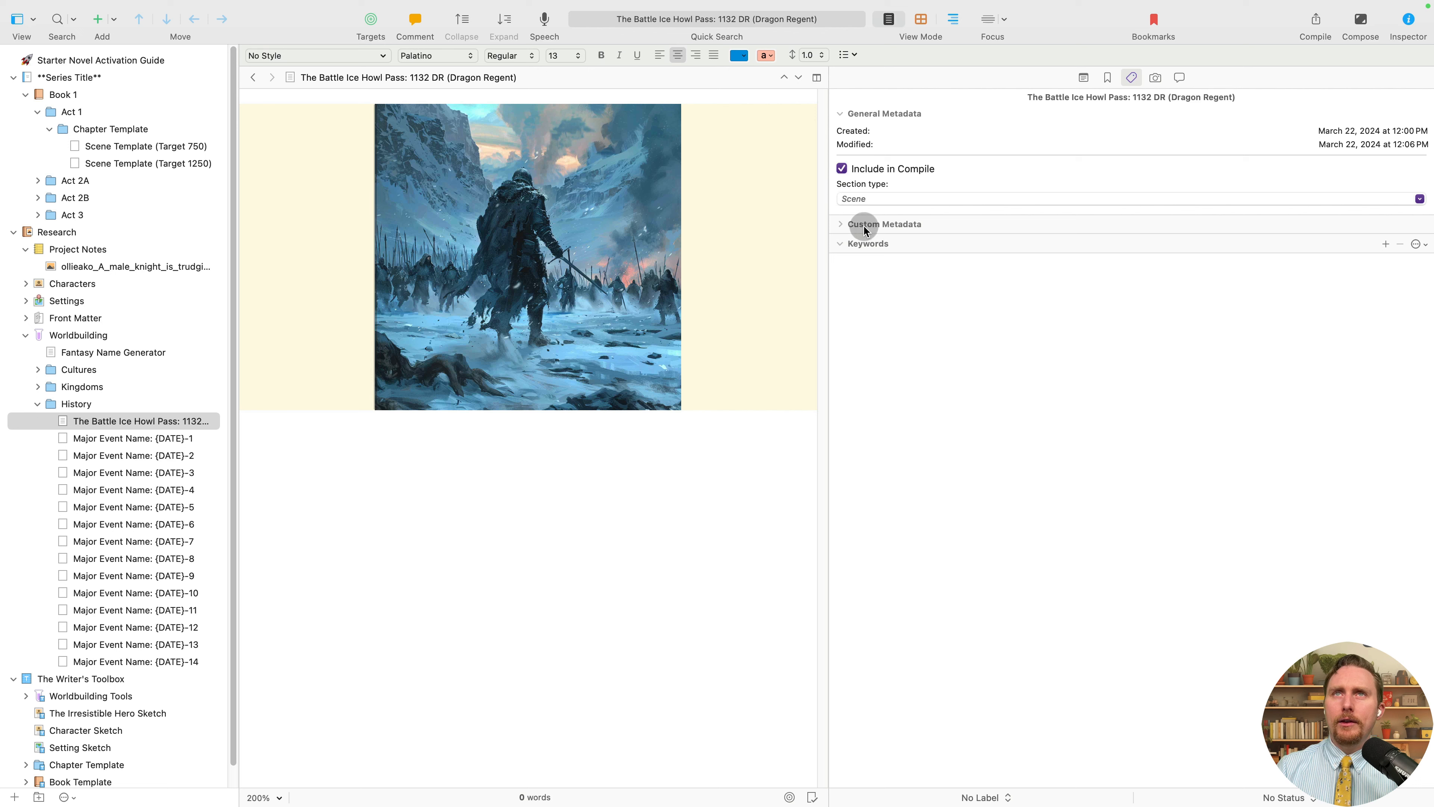
pyautogui.click(861, 115)
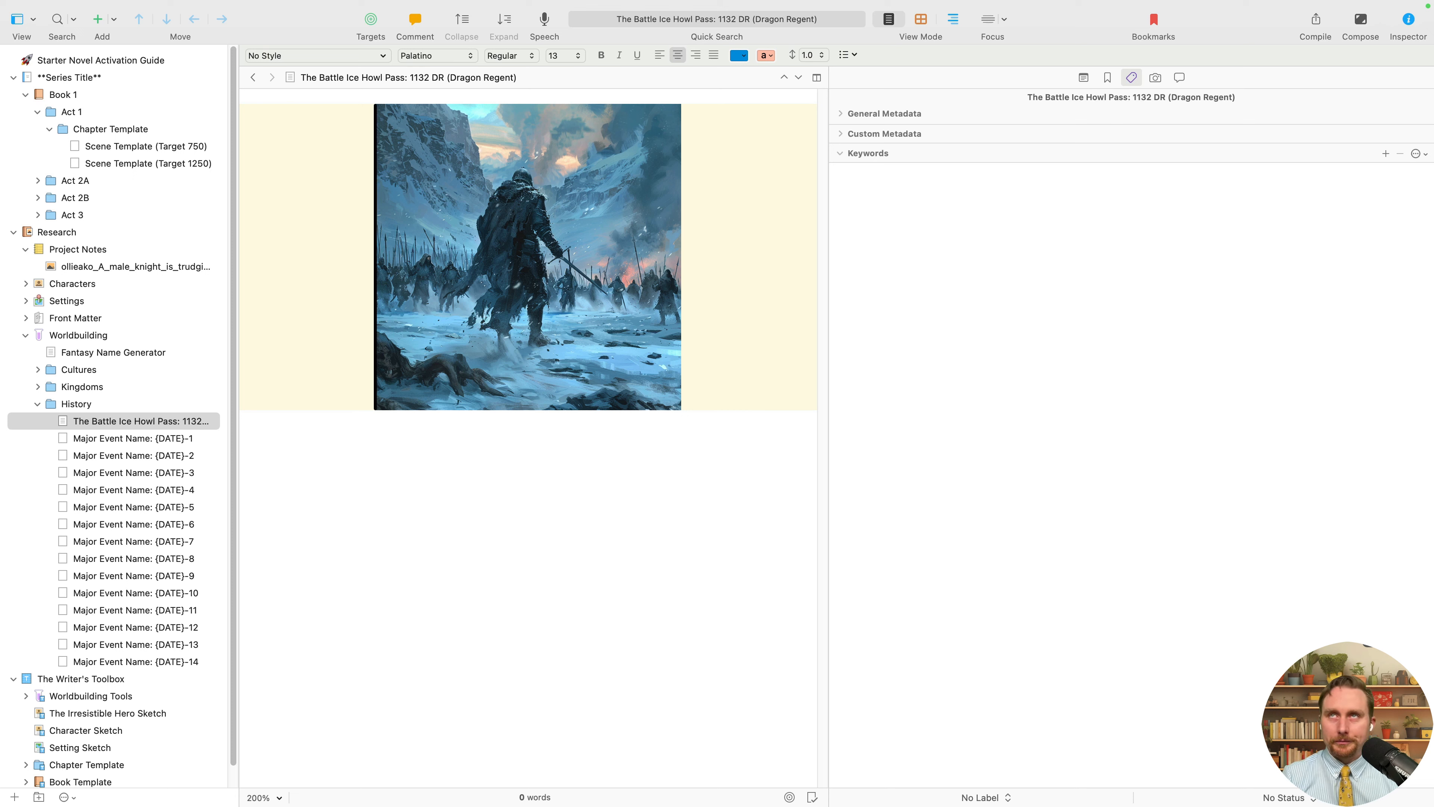
pyautogui.click(840, 114)
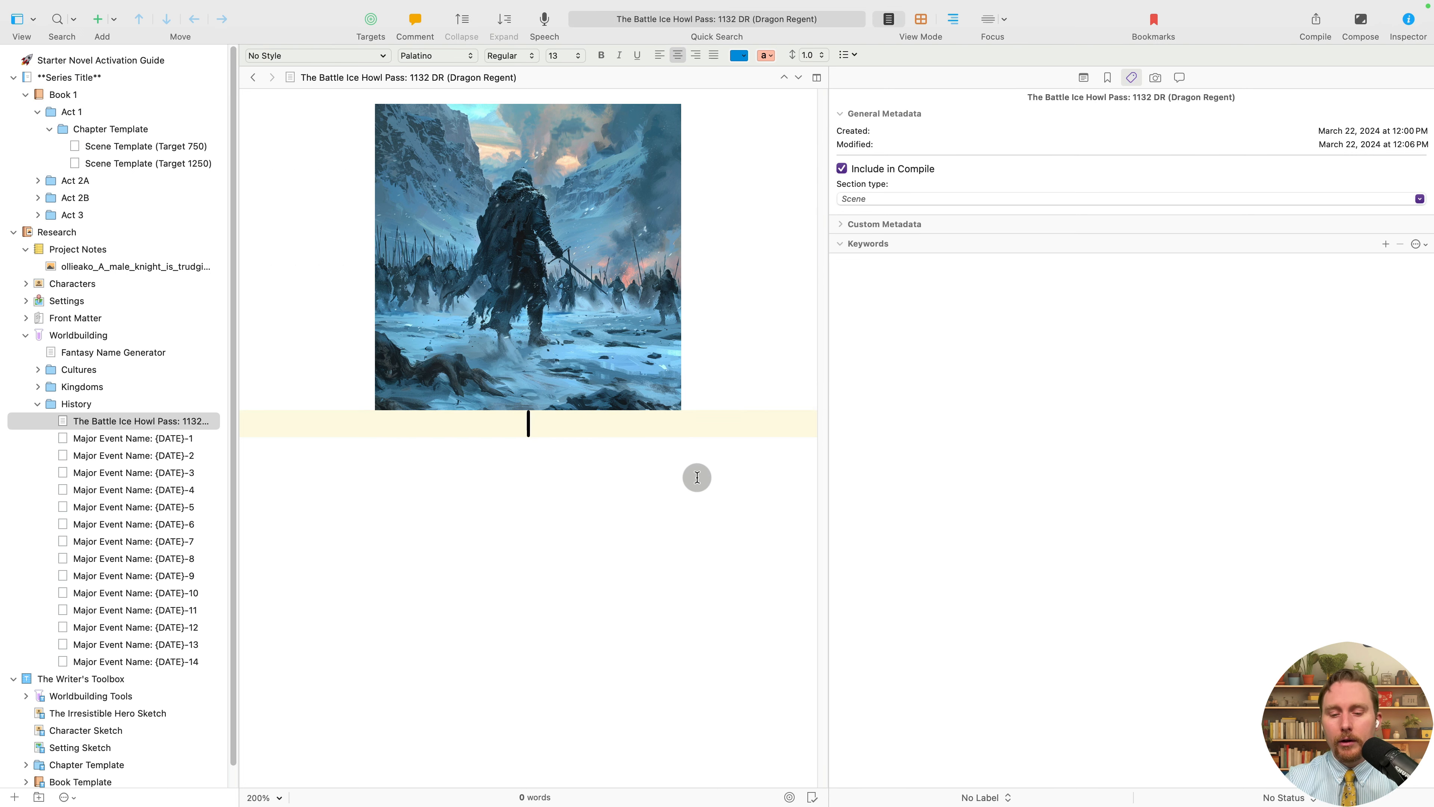
# Write "And make more changes." on the line below the knight image.
pyautogui.write('N')
pyautogui.press('BackSpace')
pyautogui.write('And make more changes.')
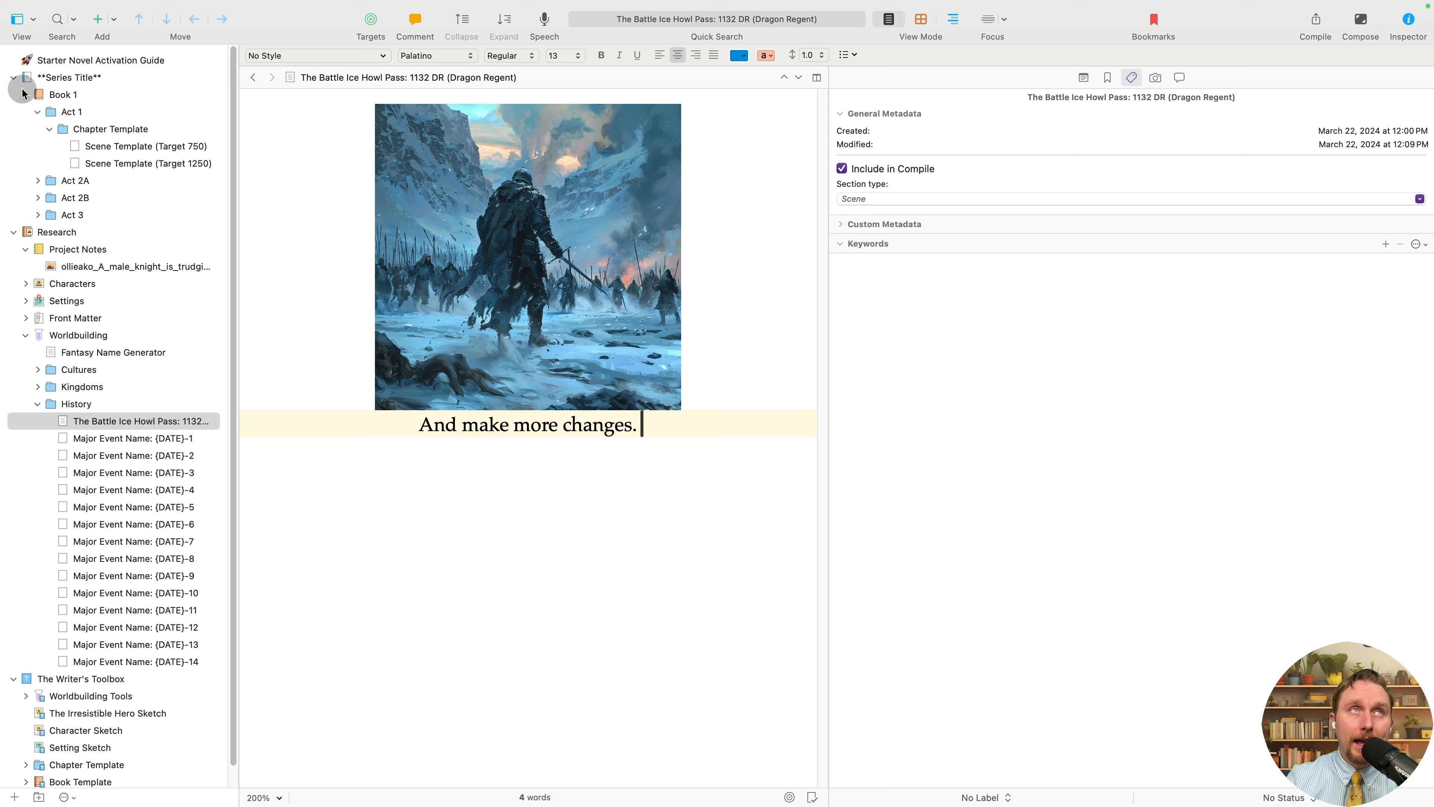
# Collapse the **Series Title** folder in the binder and toggle the event document's Include in Compile off and back on.
pyautogui.click(13, 77)
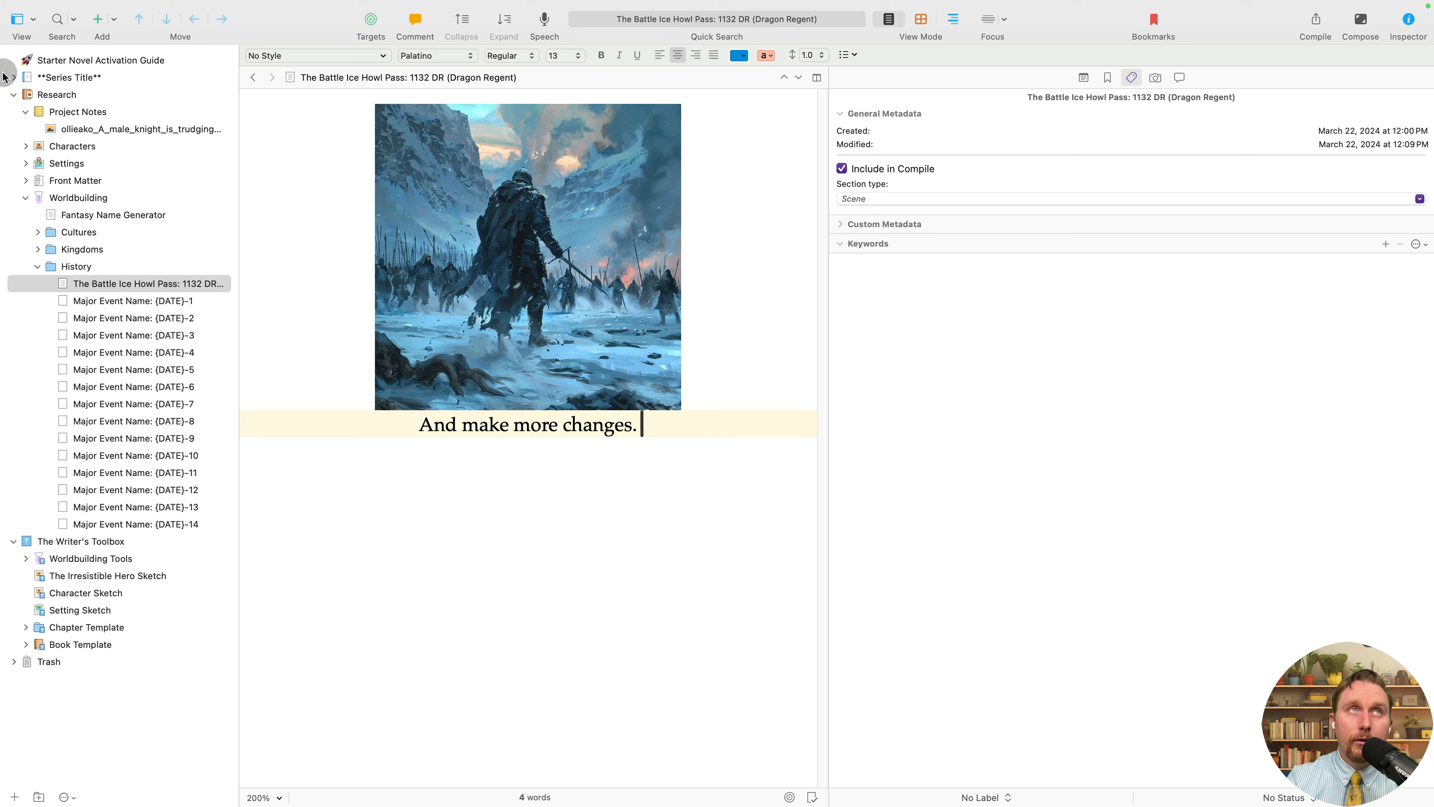
pyautogui.click(14, 77)
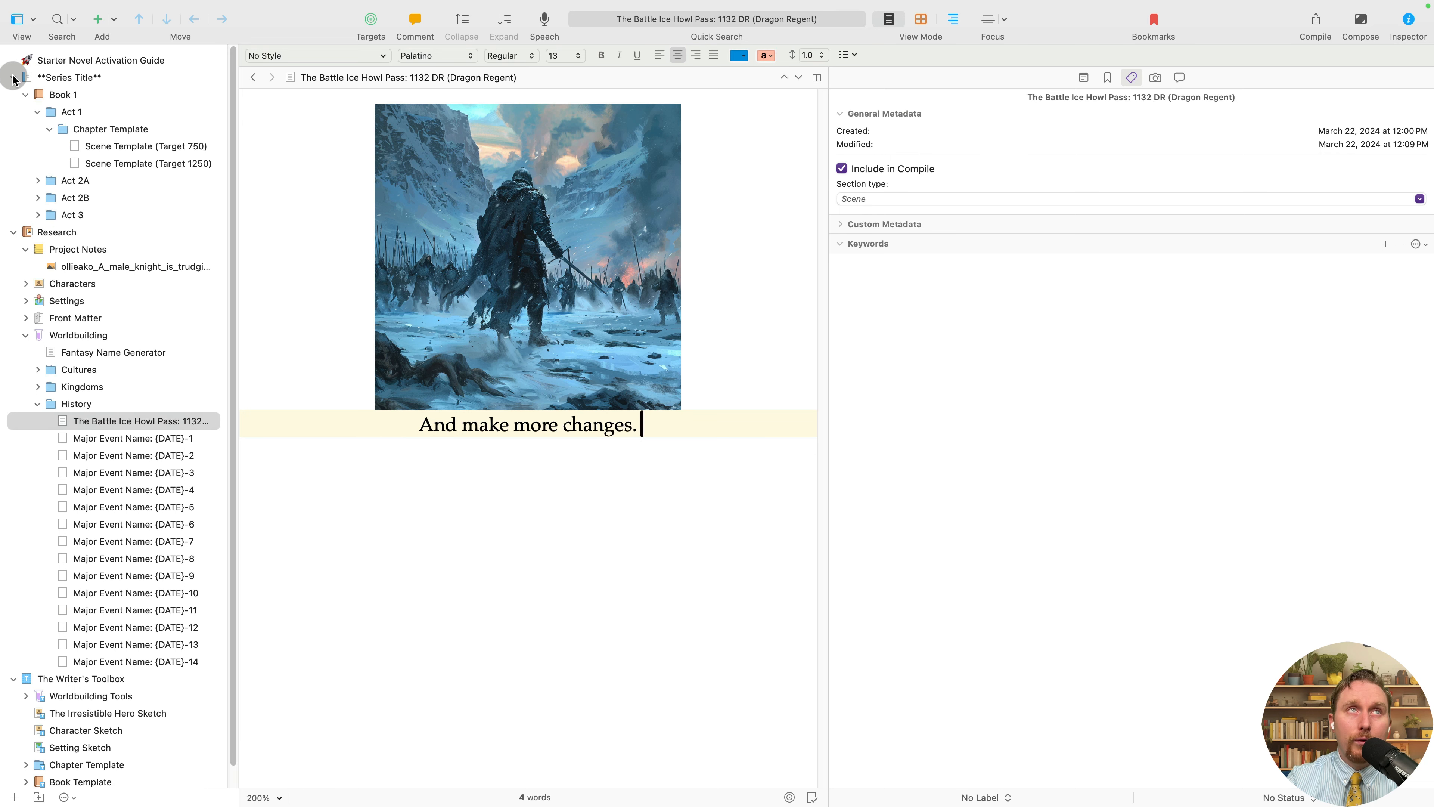
pyautogui.click(13, 77)
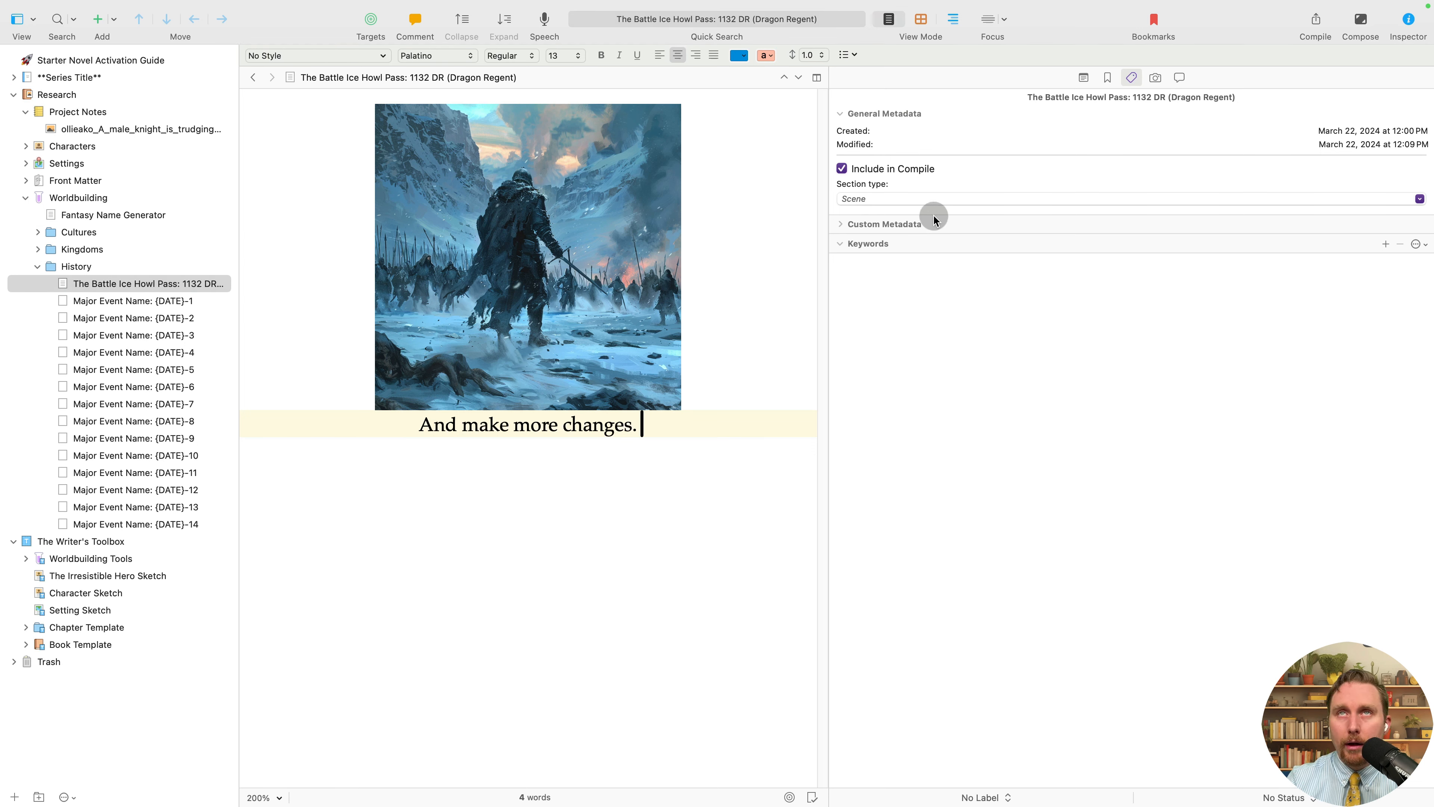
pyautogui.click(916, 168)
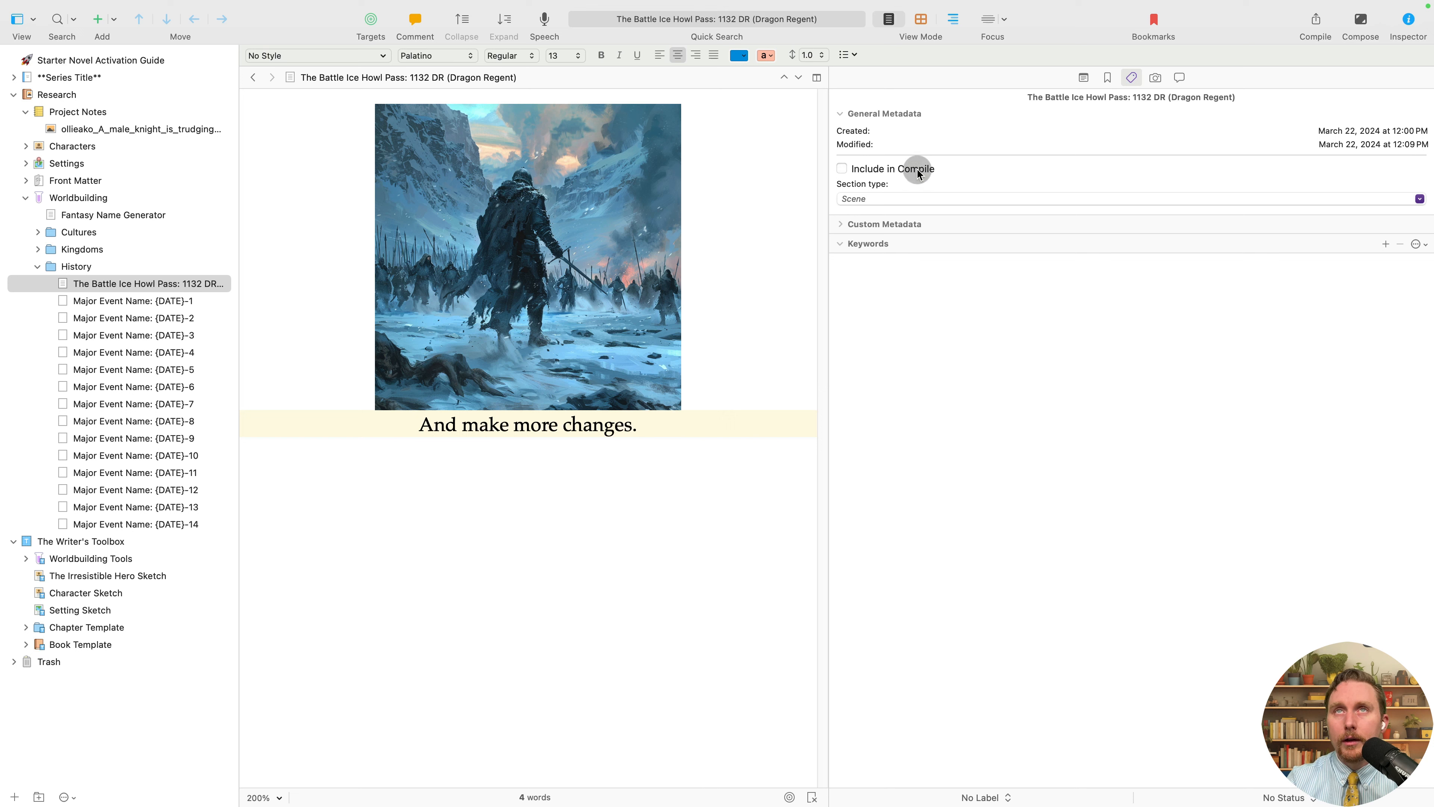
pyautogui.click(917, 169)
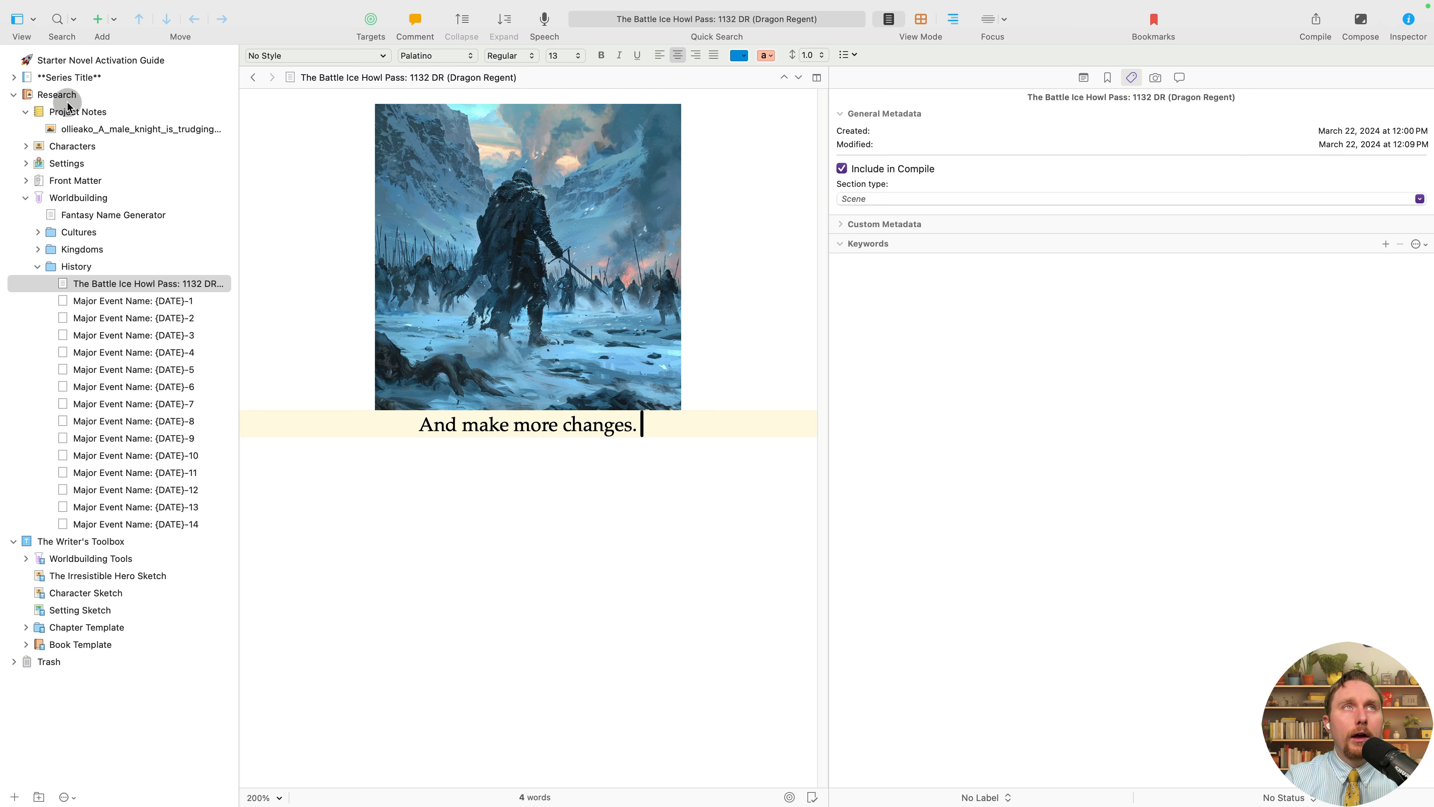
# Examine the metadata of the knight image, the Characters folder and the location documents inside Settings.
pyautogui.click(71, 129)
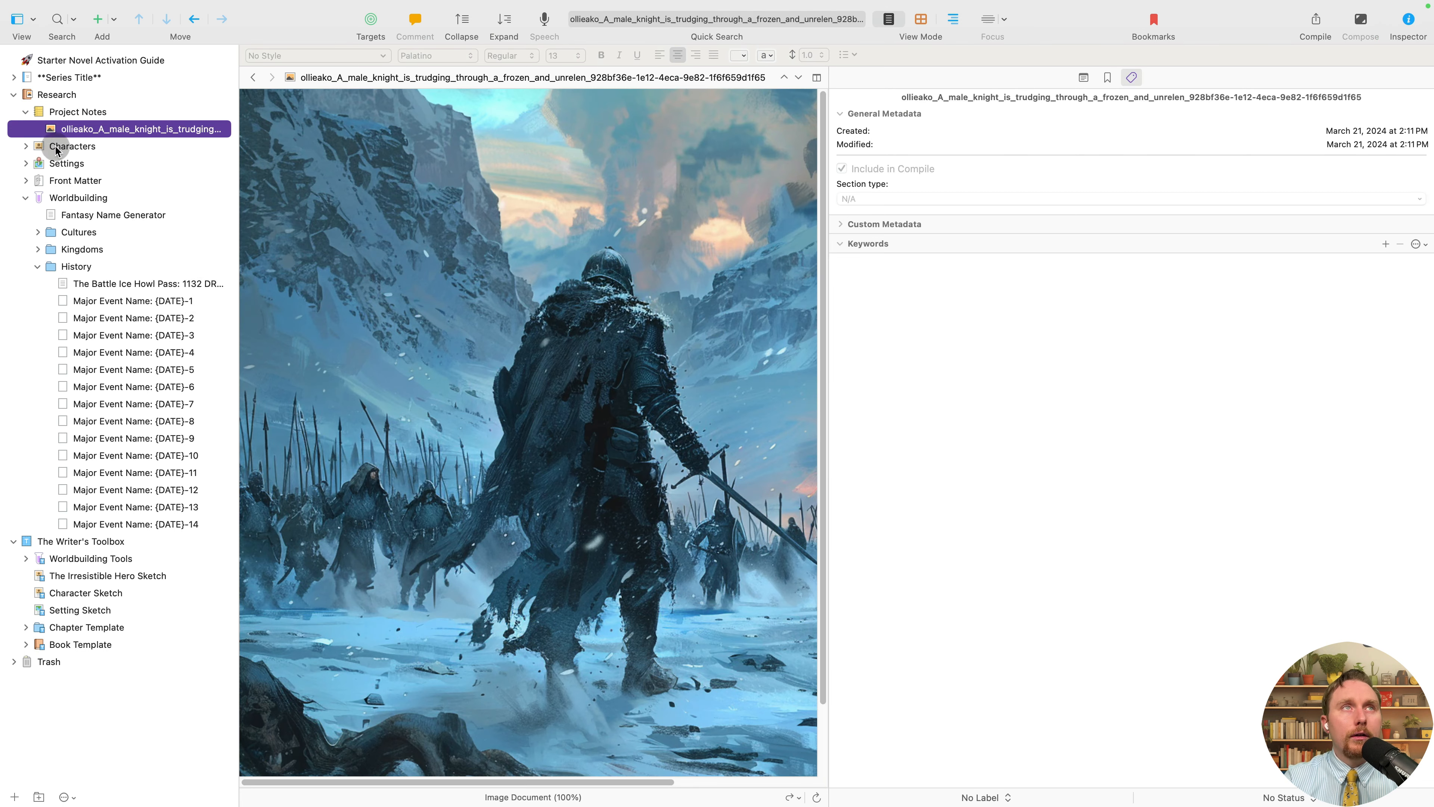
pyautogui.click(56, 148)
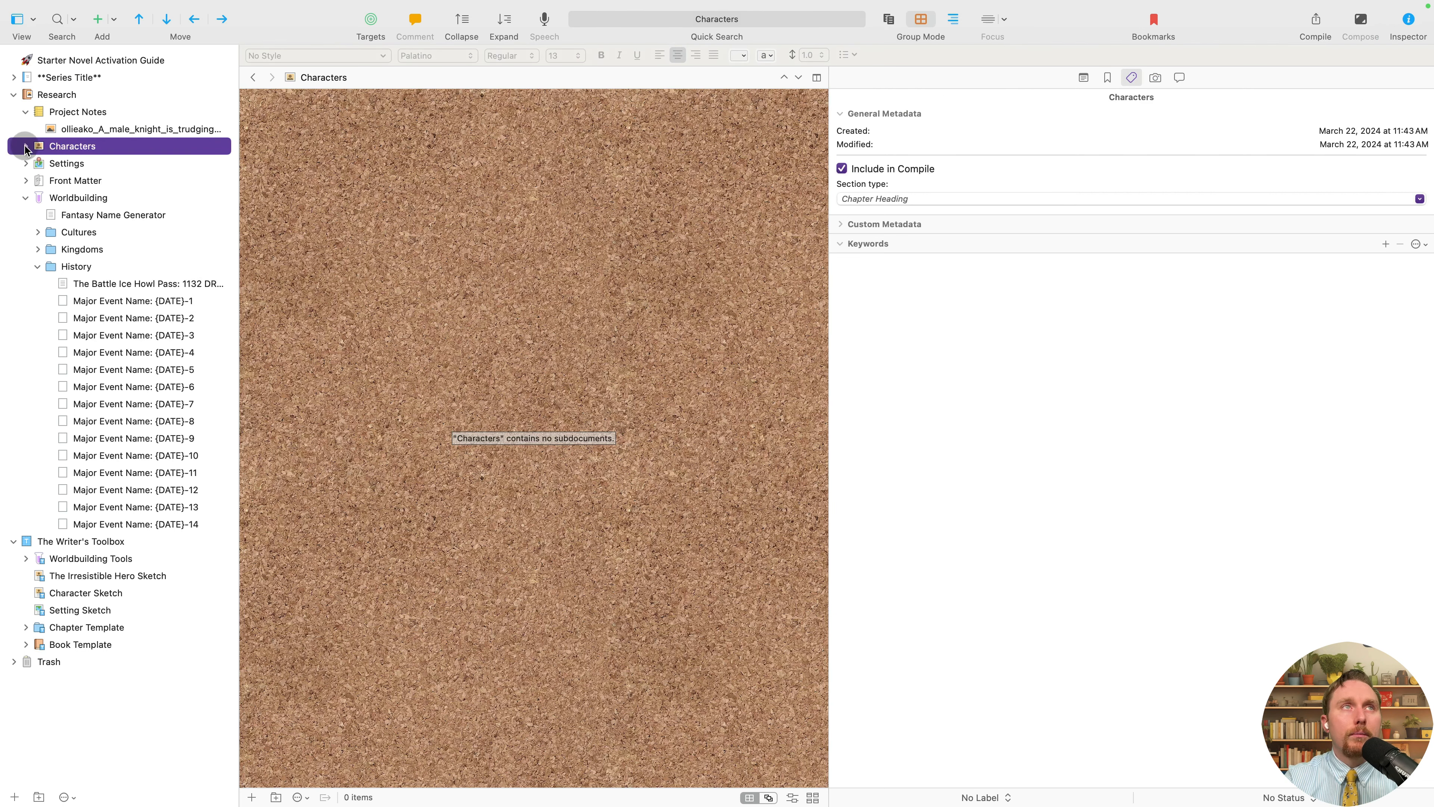
pyautogui.click(25, 164)
pyautogui.click(64, 181)
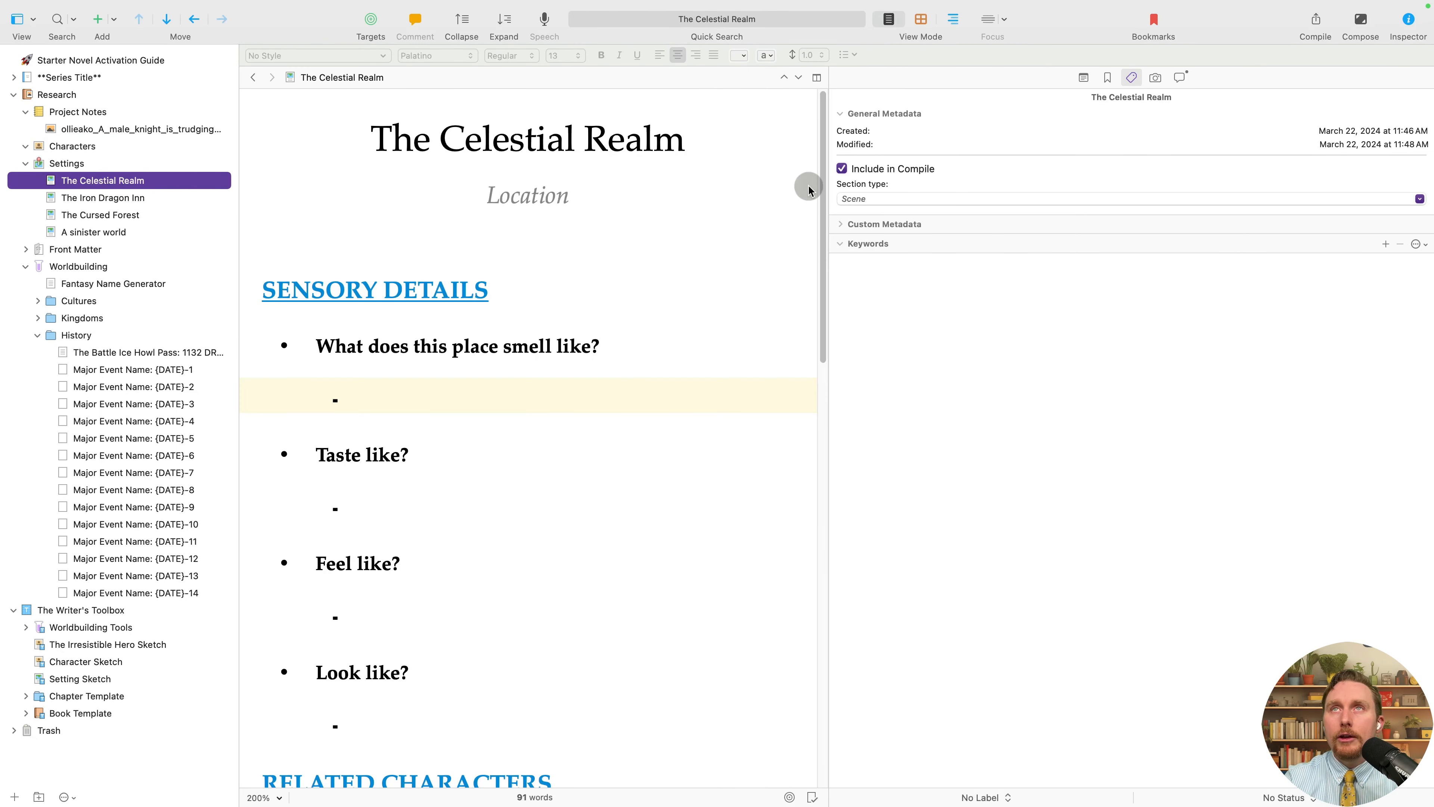
pyautogui.click(125, 203)
pyautogui.click(128, 215)
pyautogui.click(128, 231)
# Open The Celestial Realm and expand its Custom Metadata section.
pyautogui.click(140, 195)
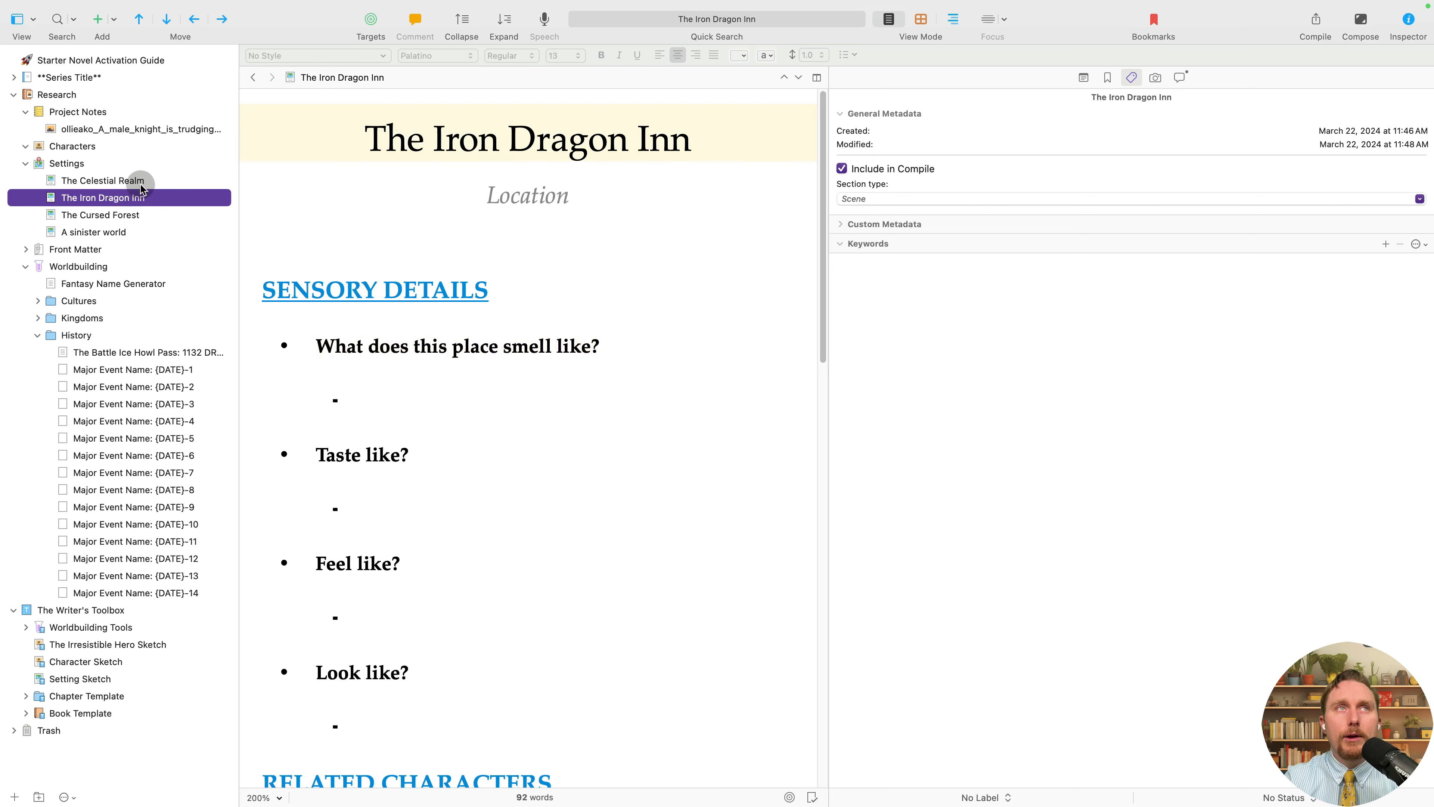
pyautogui.click(141, 182)
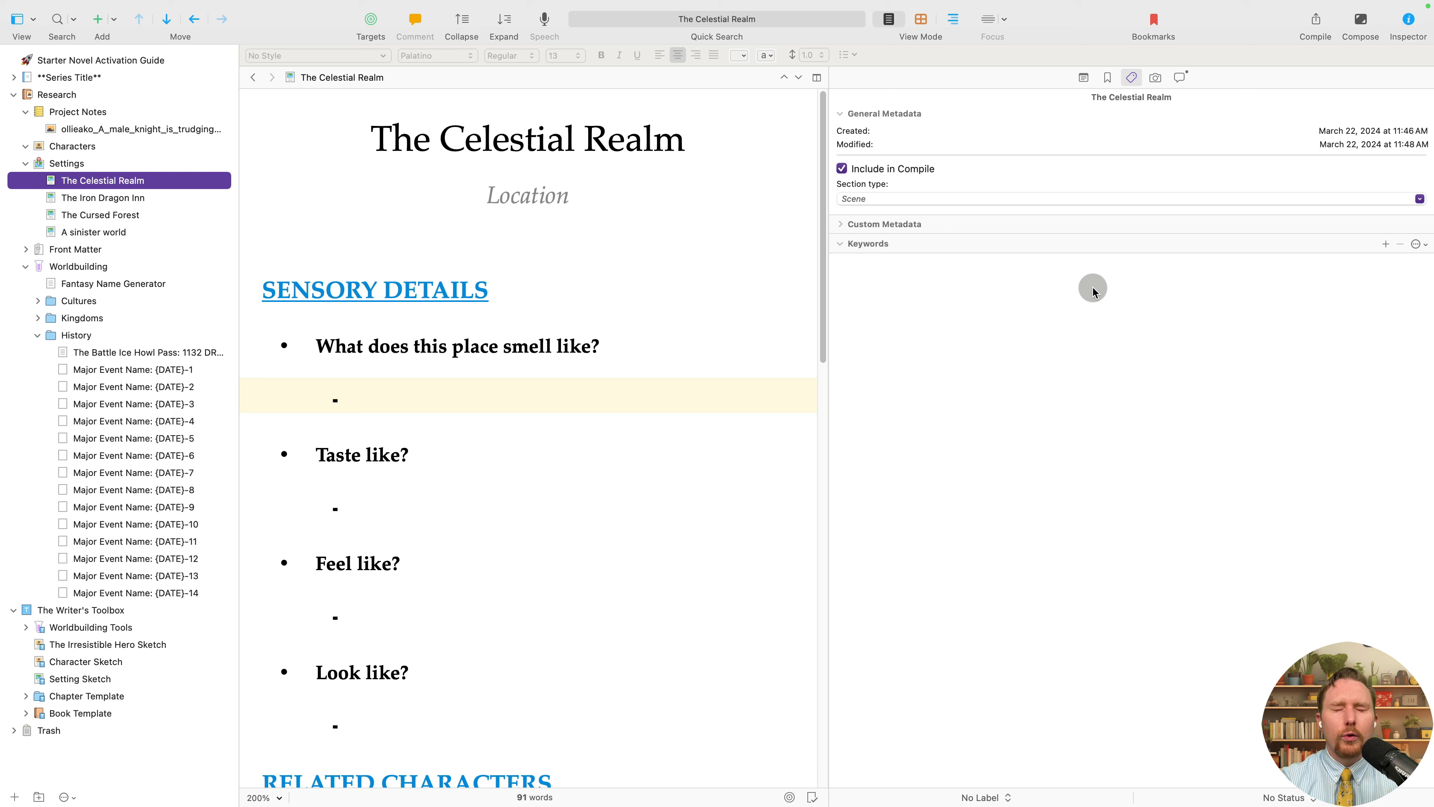
pyautogui.click(867, 225)
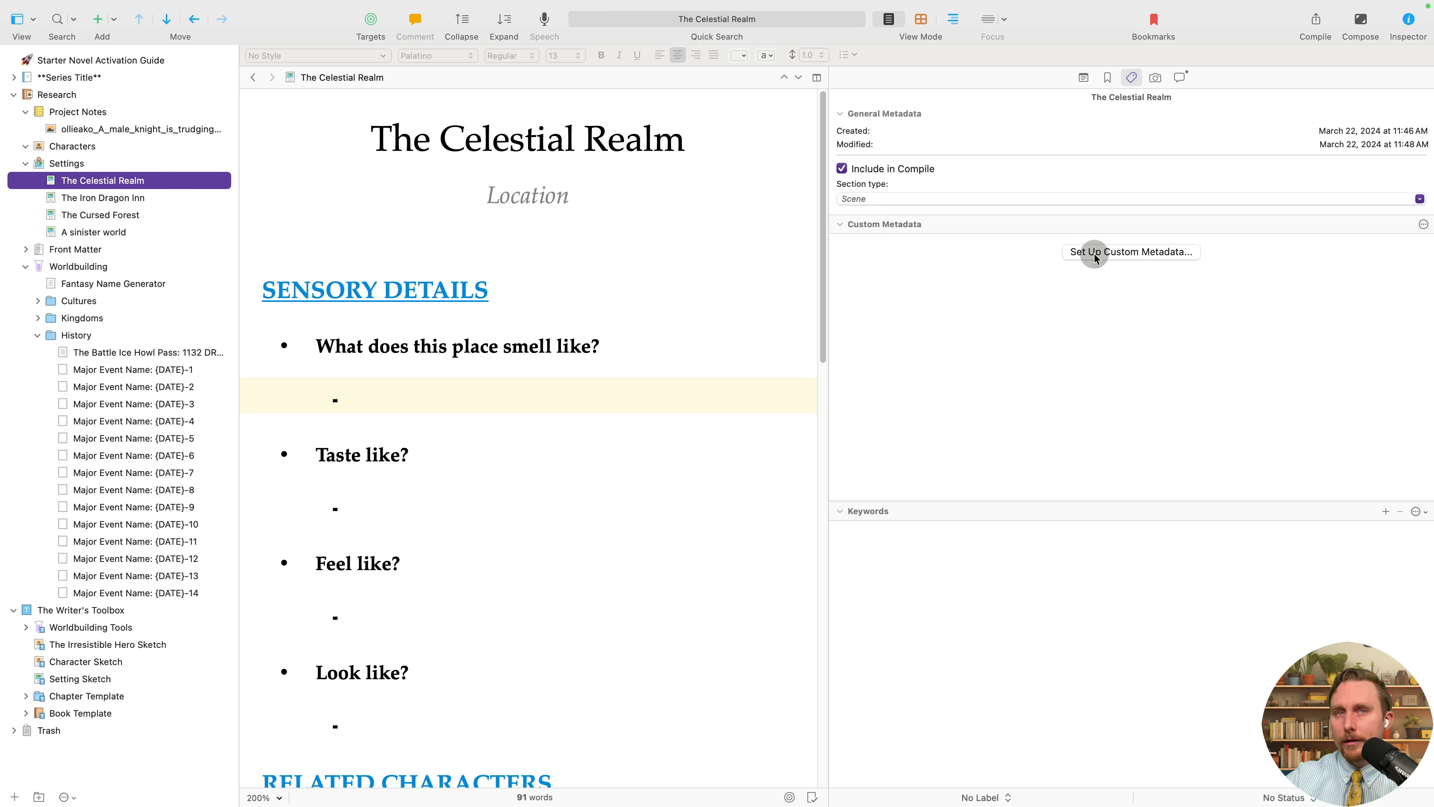
# Open the custom metadata setup for the project and add a field titled "Metadata 1".
pyautogui.click(1094, 253)
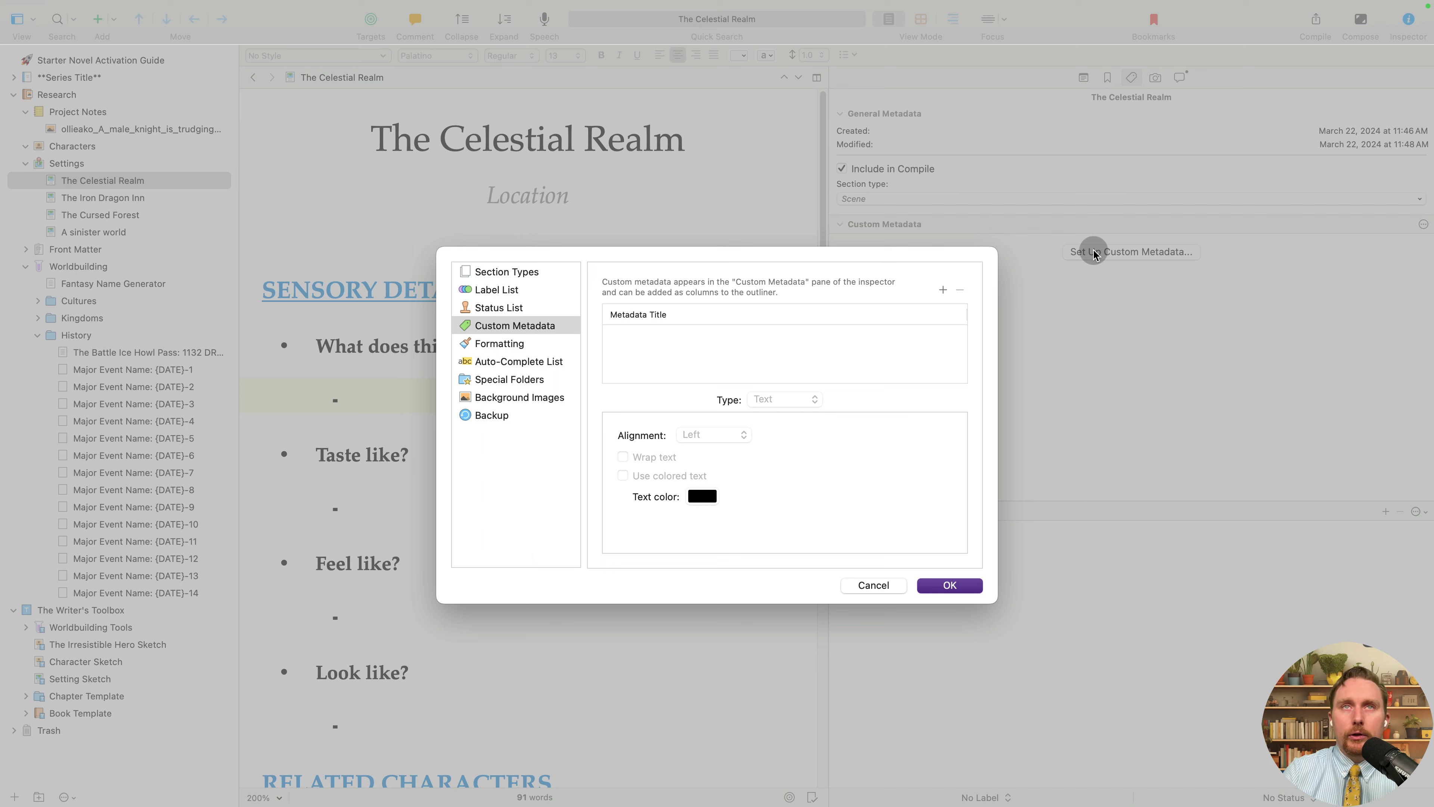
pyautogui.click(943, 289)
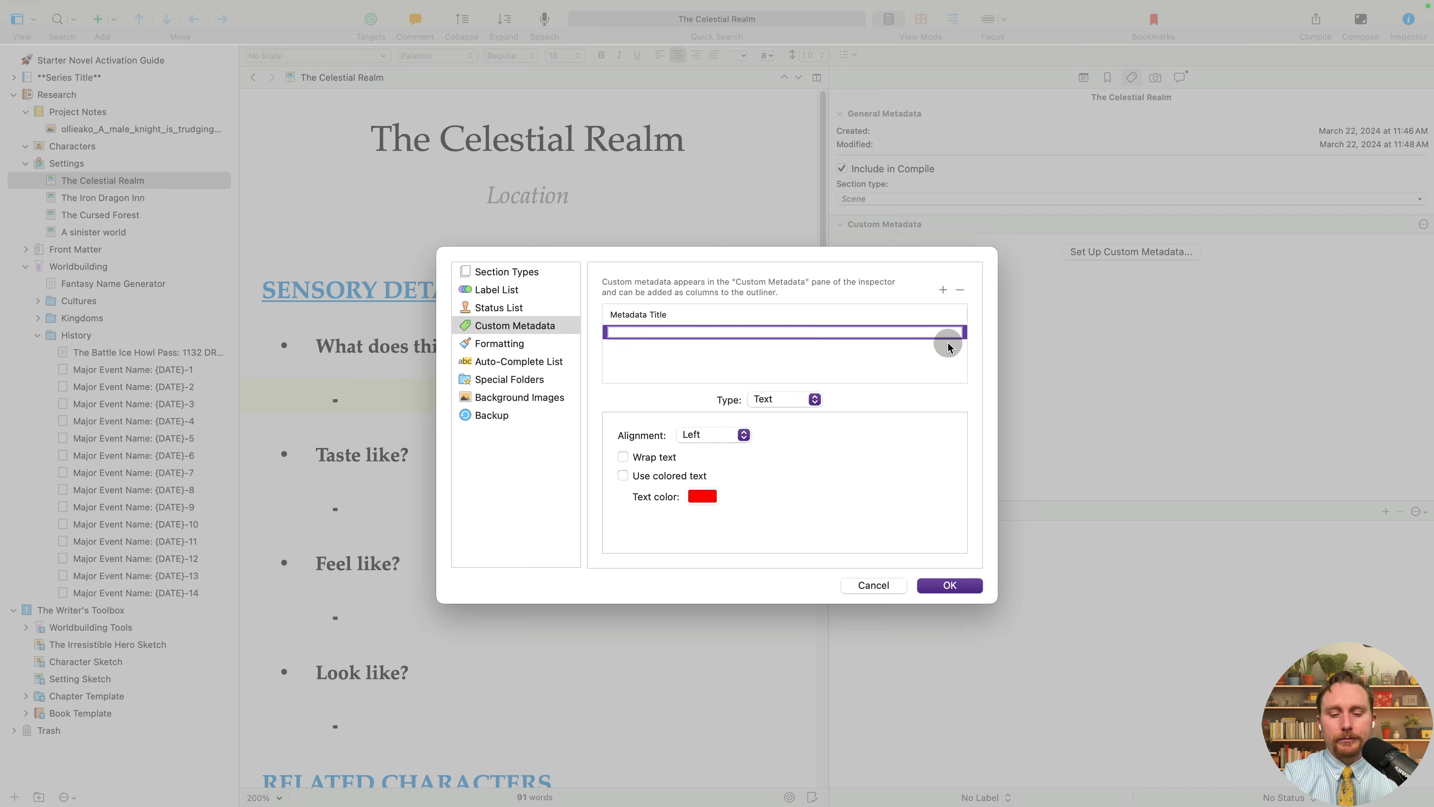
pyautogui.write('Metad')
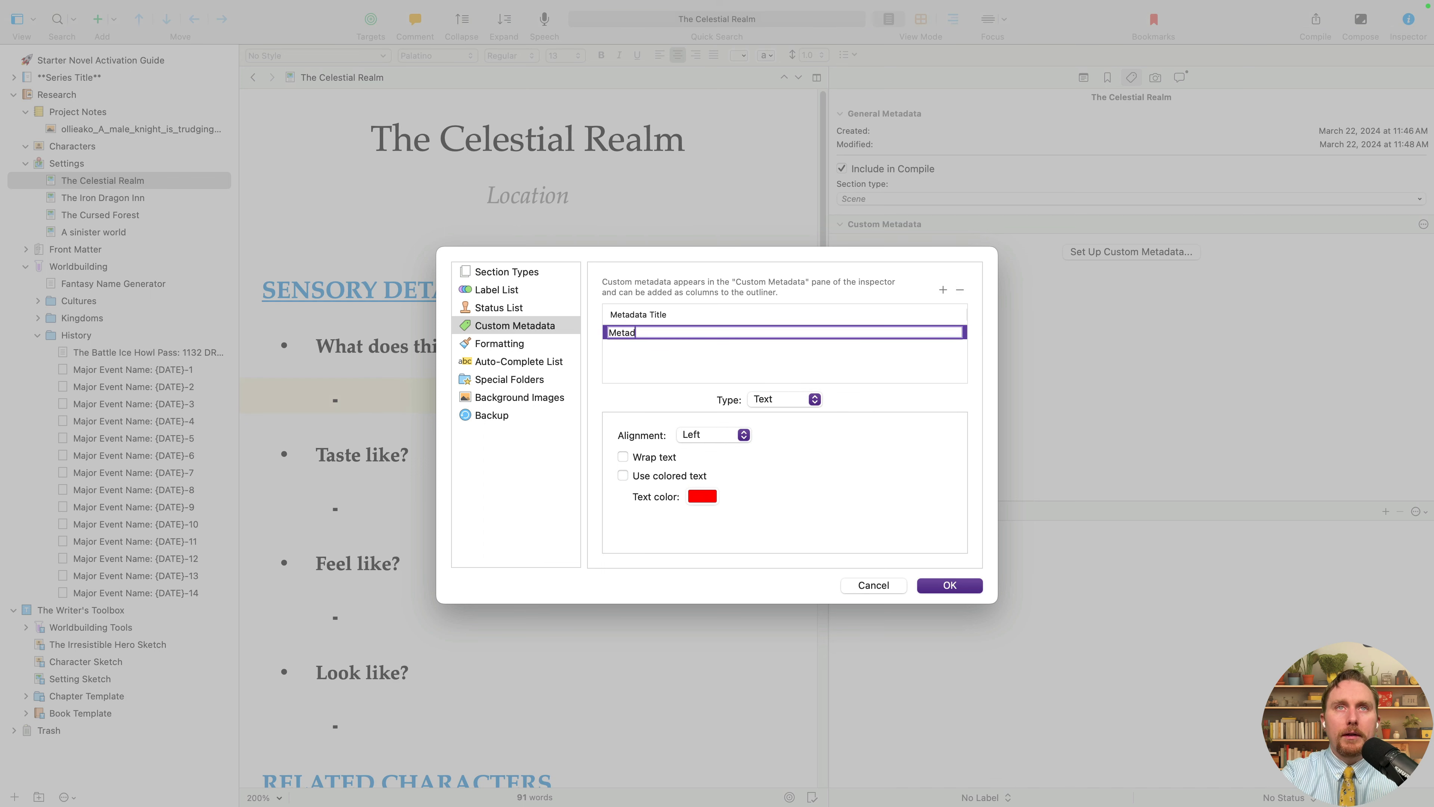
pyautogui.write('ata 1')
pyautogui.press('Return')
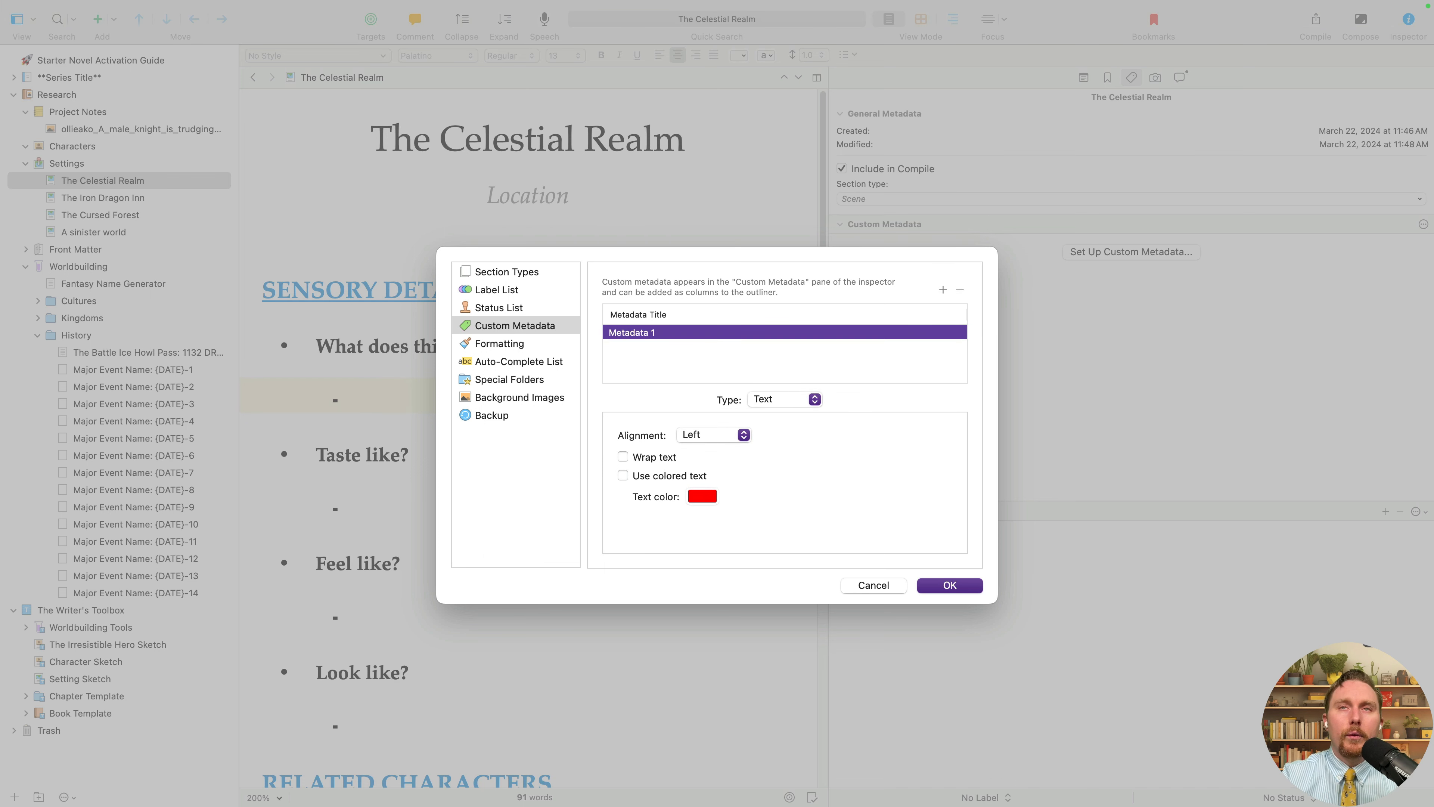
# Review the type options available for the custom metadata field.
pyautogui.click(801, 400)
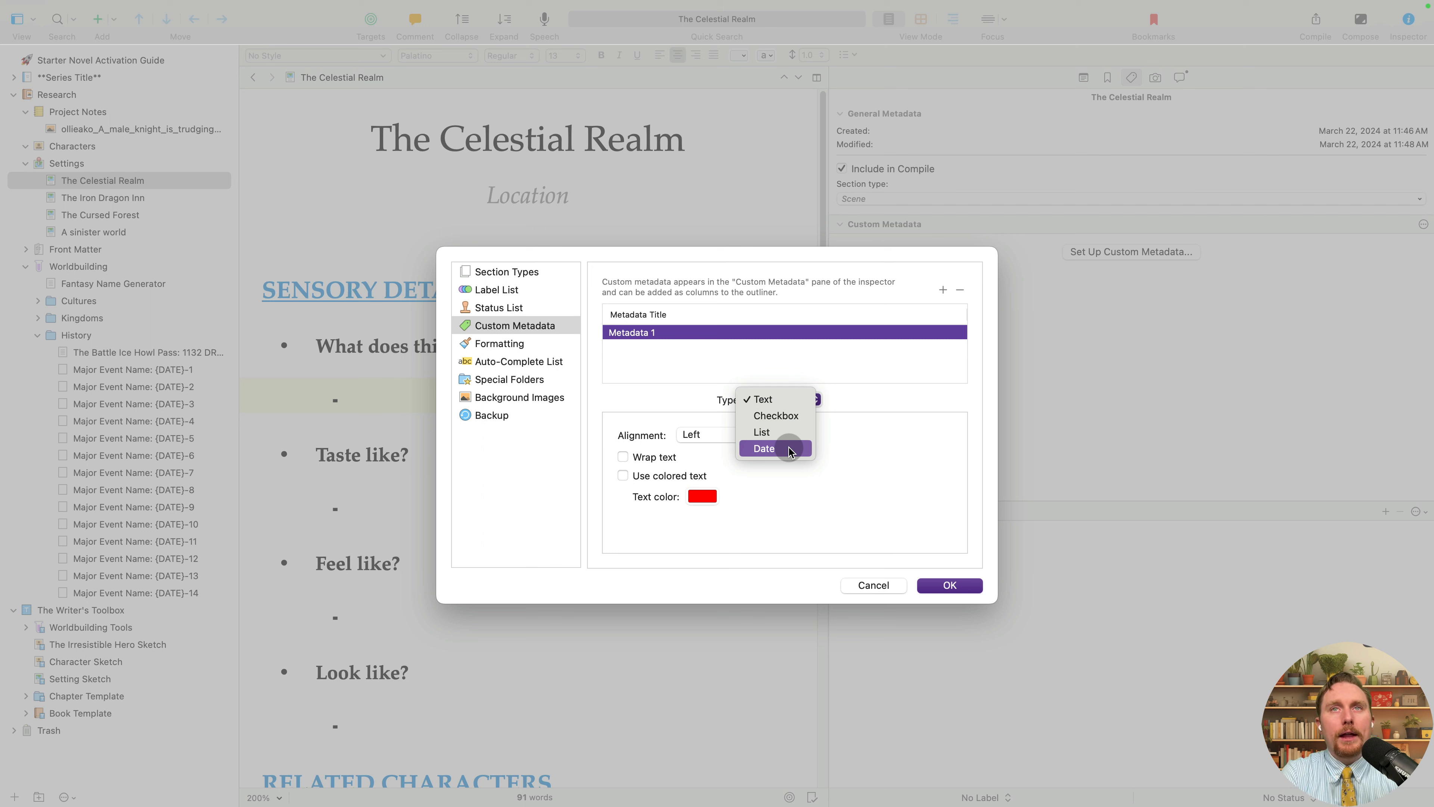
pyautogui.press('Up')
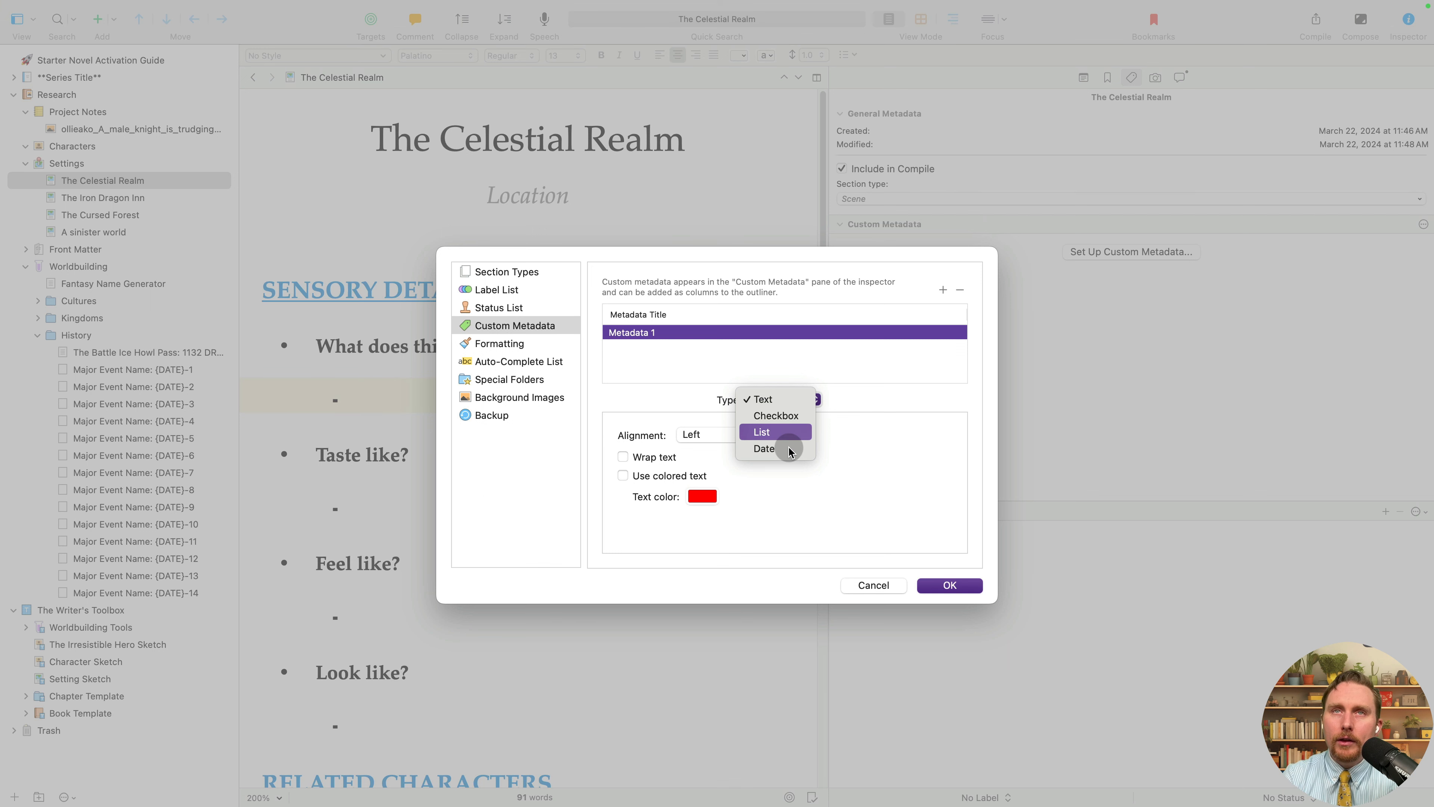
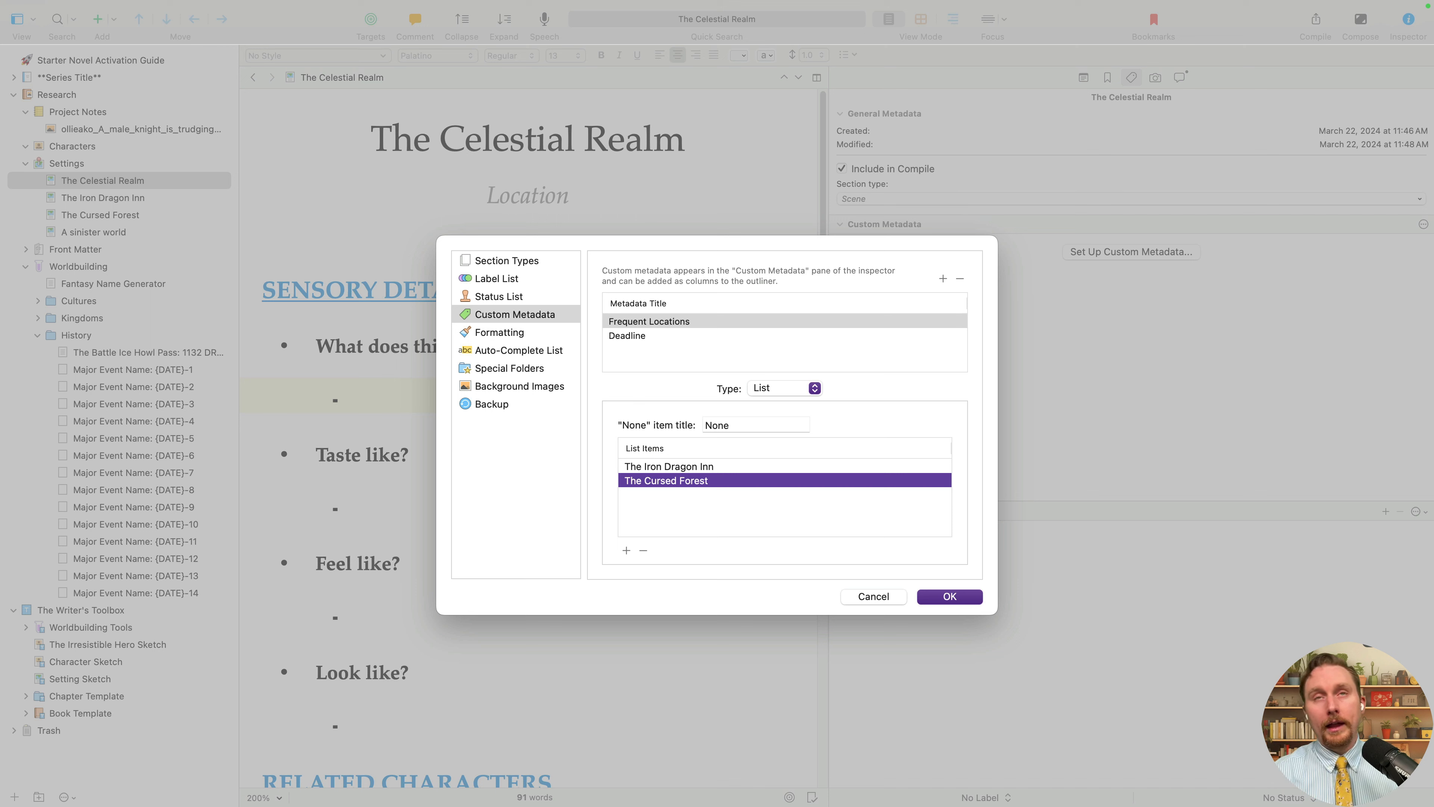
pyautogui.click(793, 387)
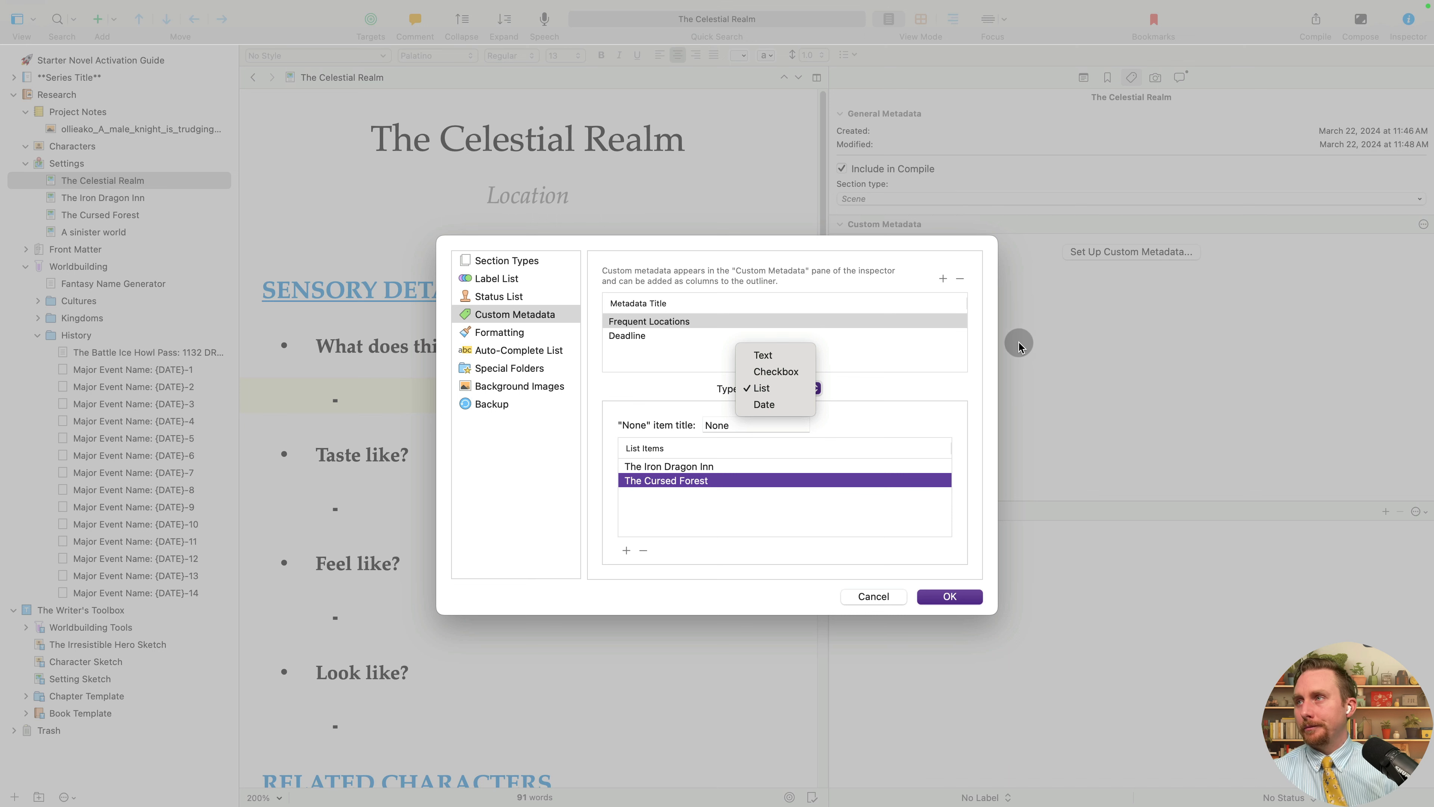
pyautogui.click(911, 309)
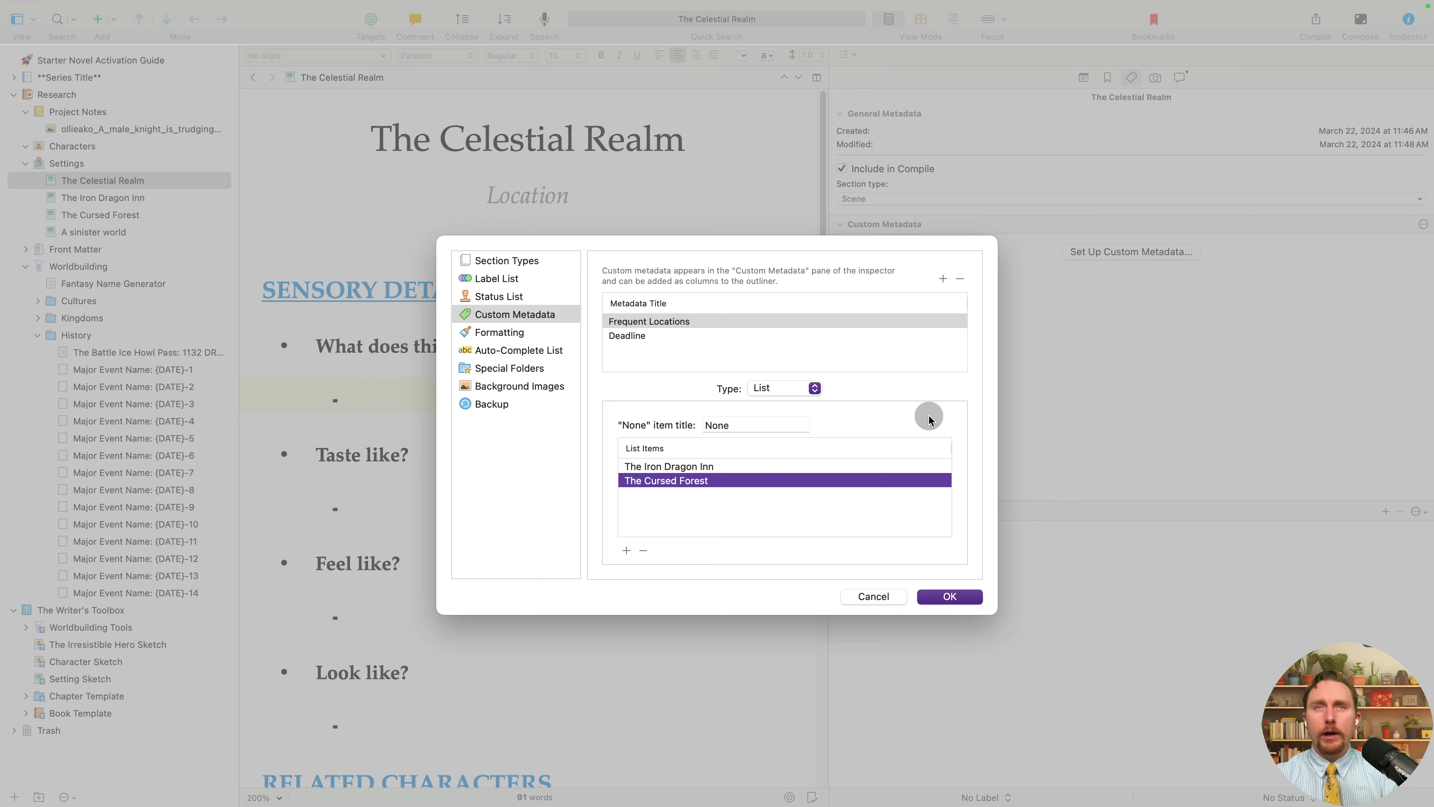
# Add a custom metadata field titled "POVs" directly below Frequent Locations and set its type to List.
pyautogui.click(778, 493)
pyautogui.click(723, 360)
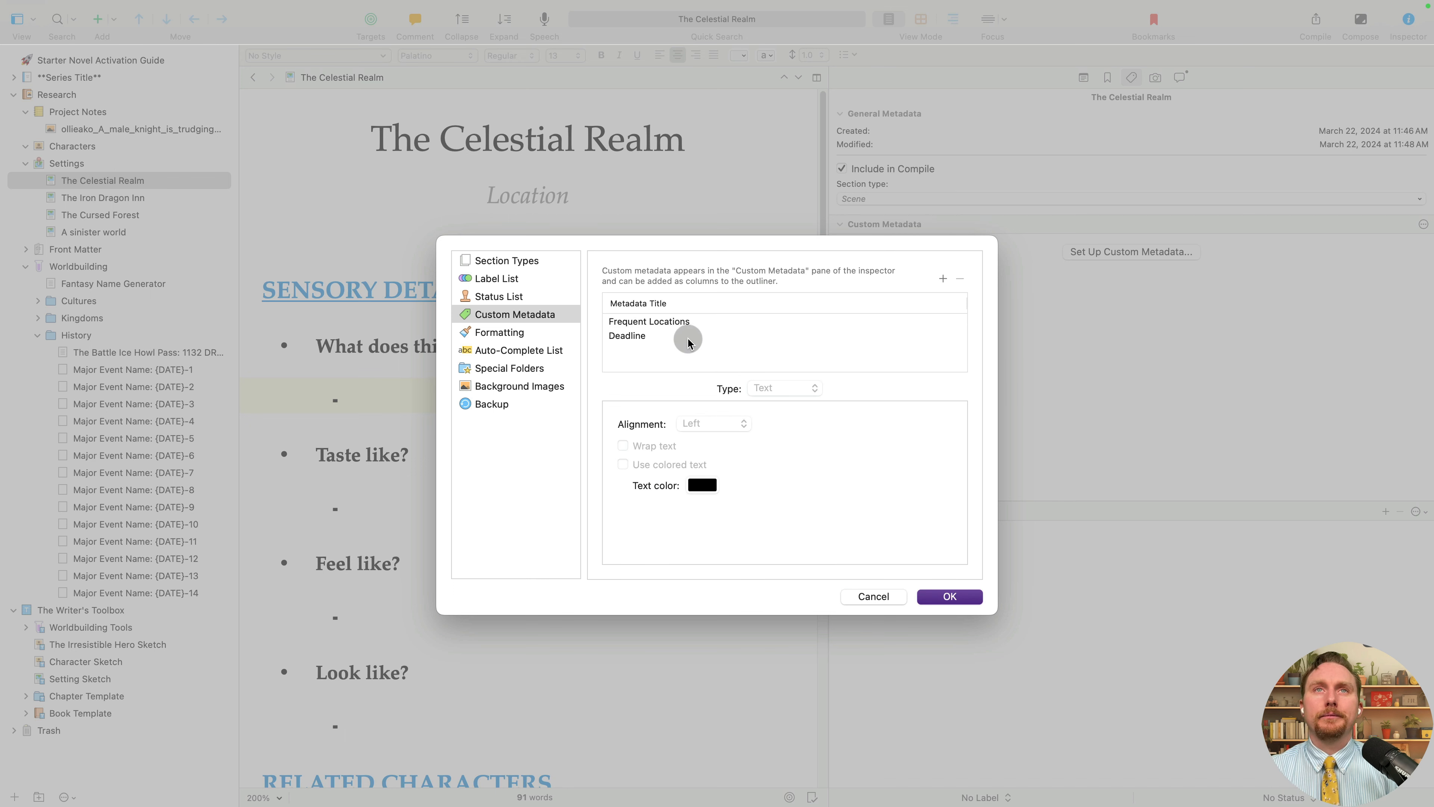
pyautogui.click(689, 322)
pyautogui.click(943, 278)
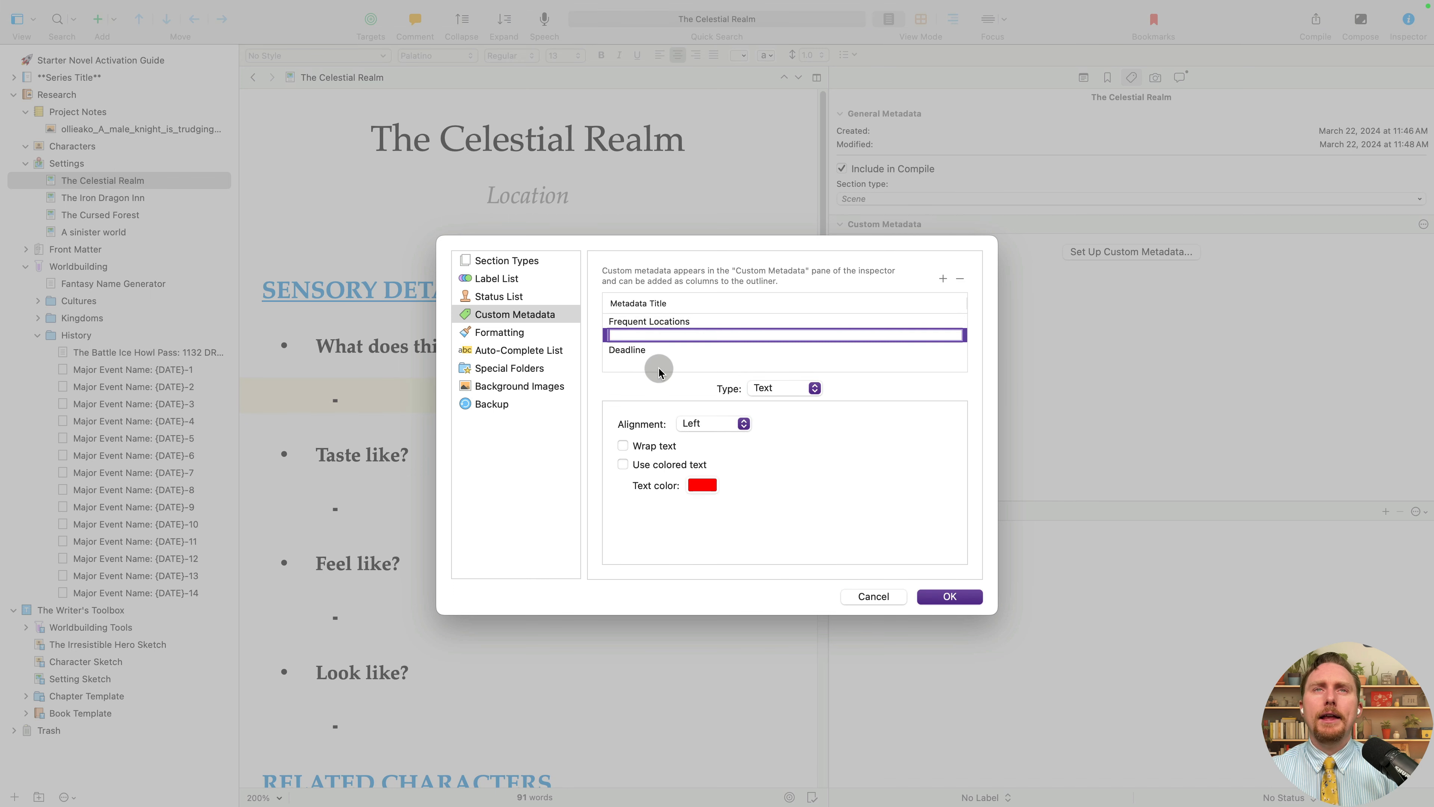
pyautogui.write('POVs')
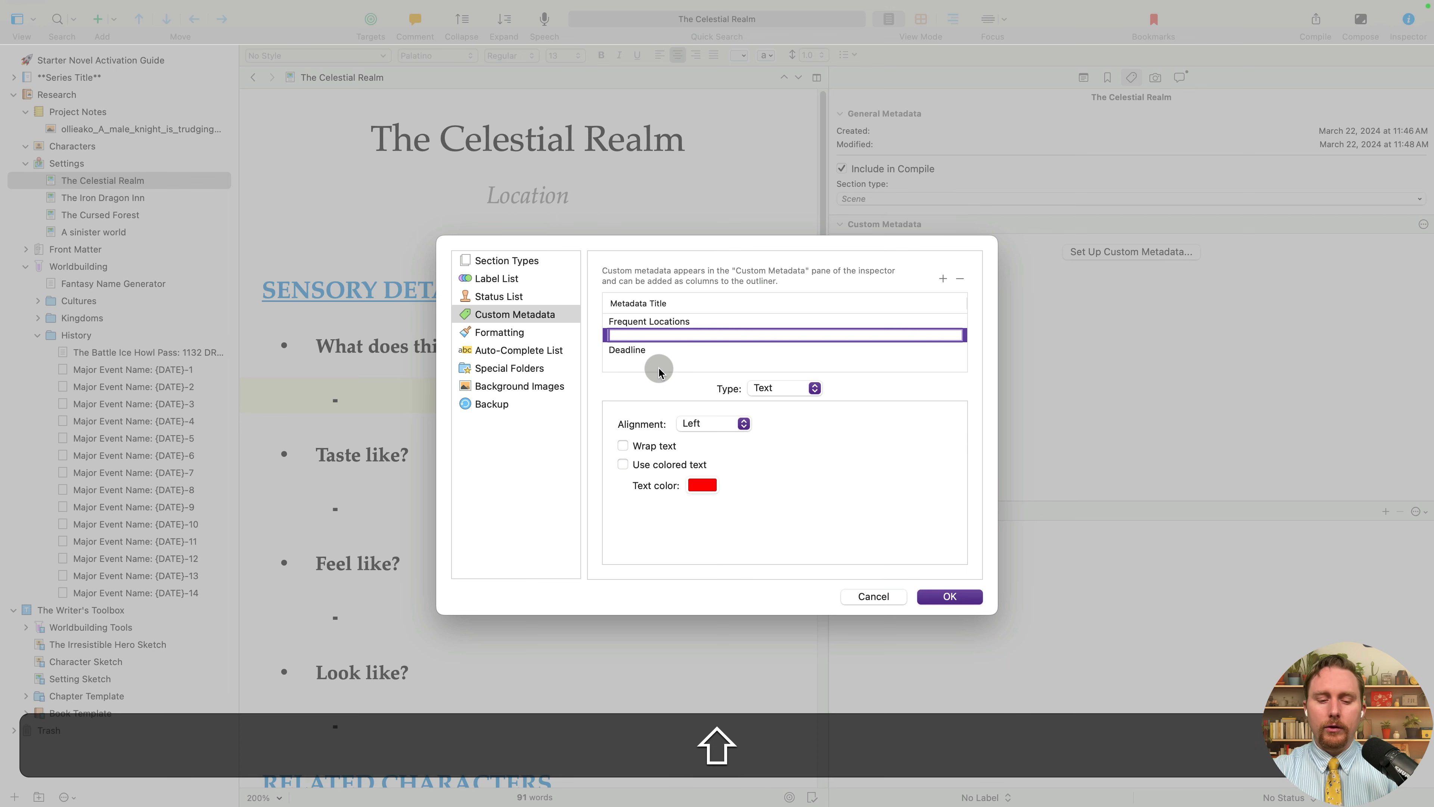
pyautogui.press('Return')
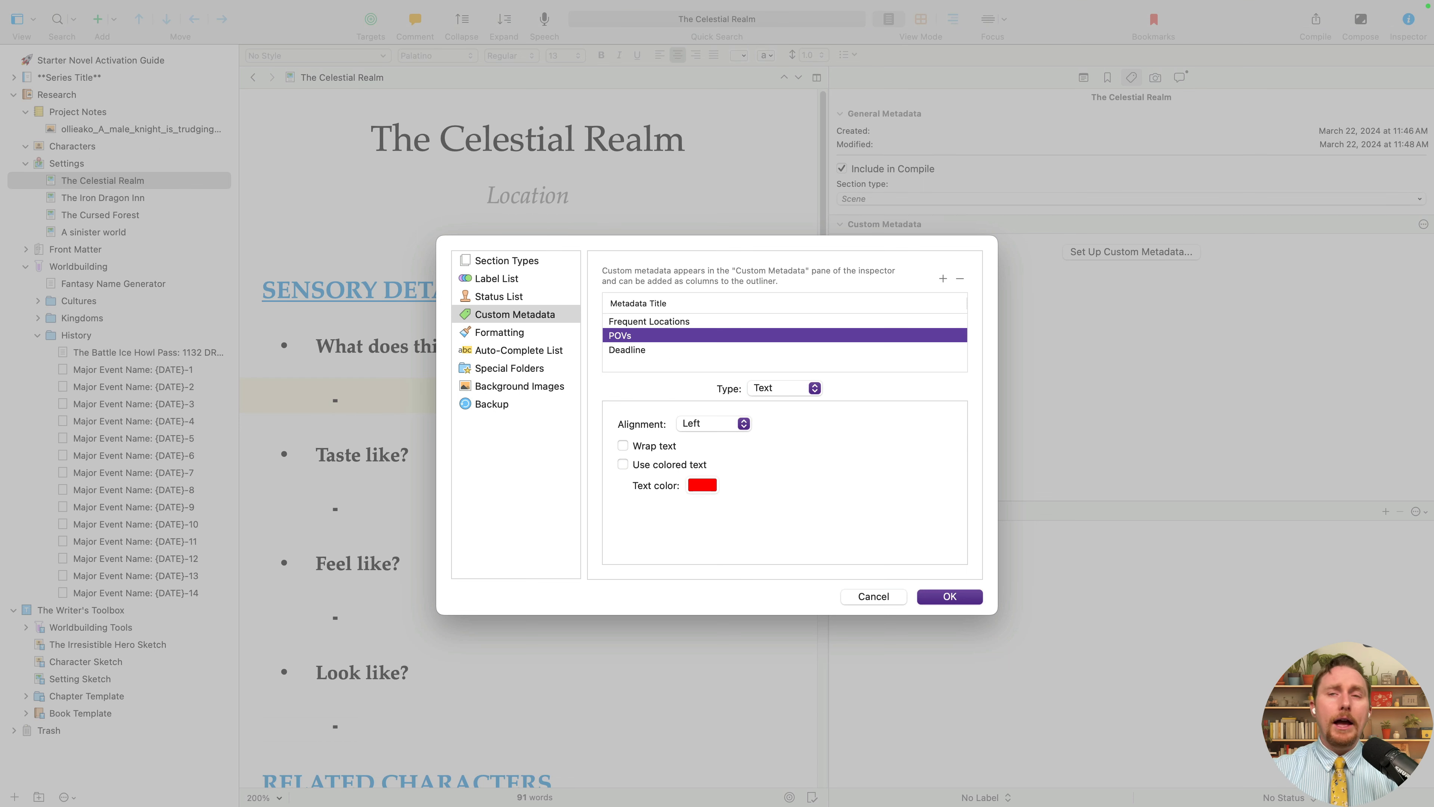
pyautogui.click(773, 494)
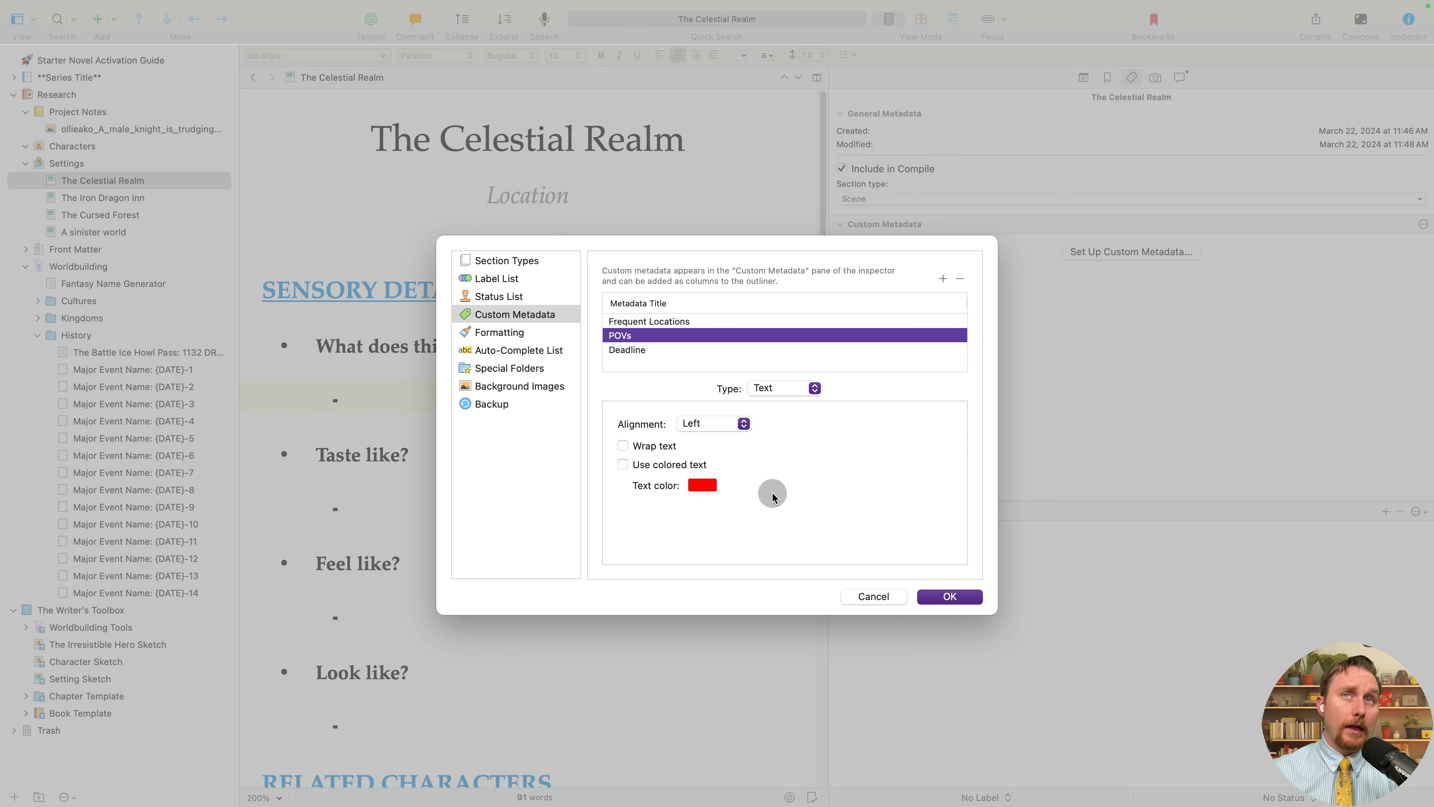
pyautogui.click(782, 388)
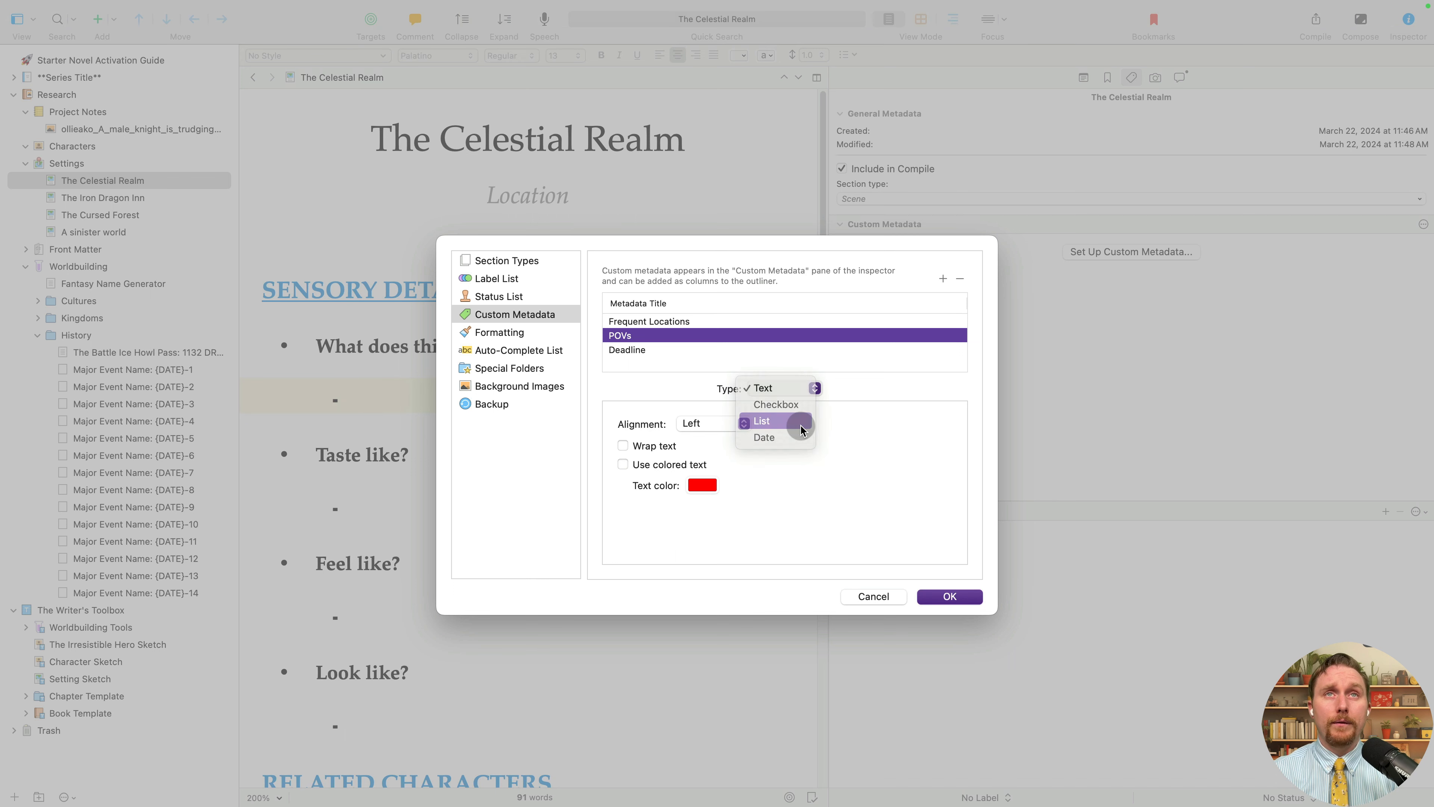
pyautogui.click(782, 420)
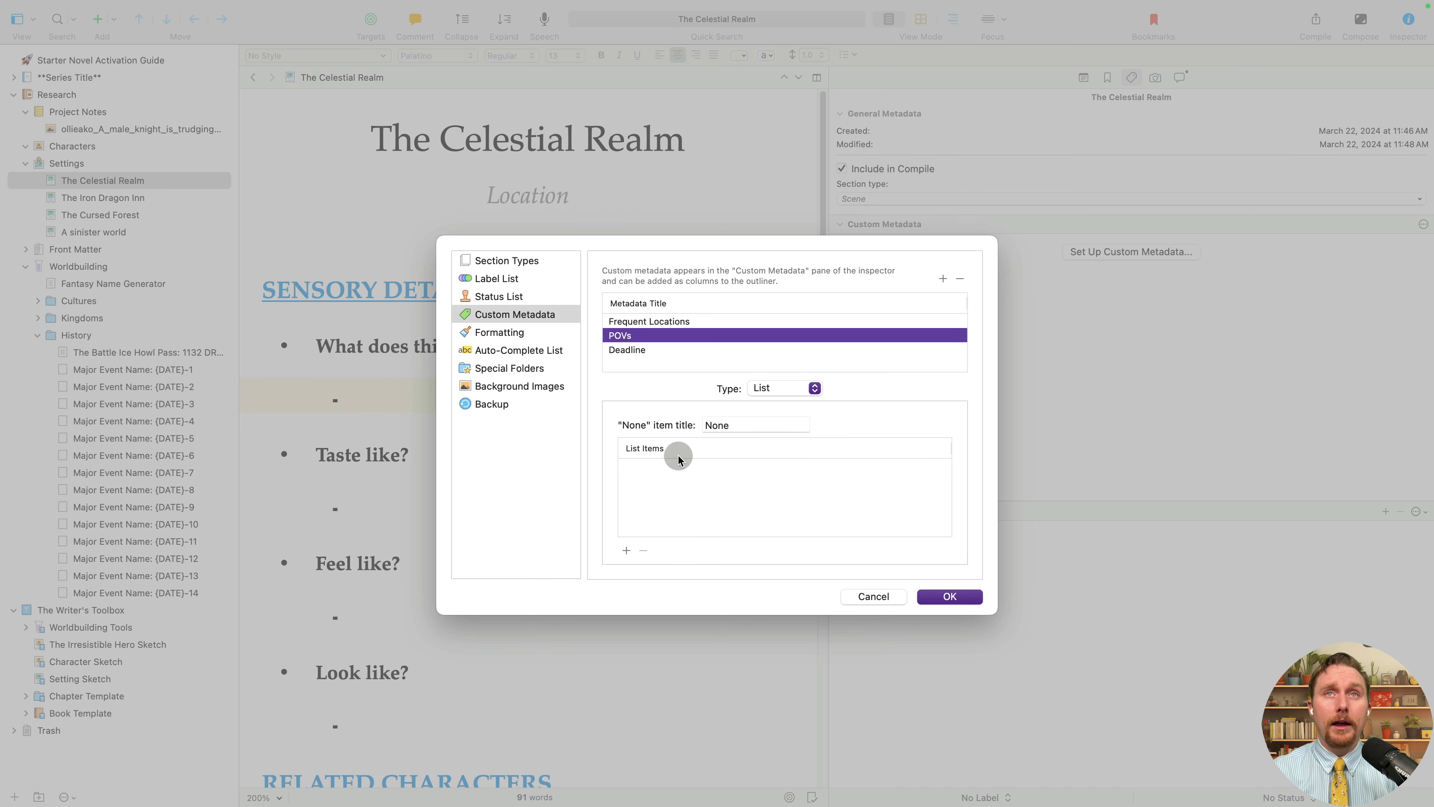
# Add the first point-of-view character's full name as a list item of the POVs field.
pyautogui.click(626, 549)
pyautogui.write('POV')
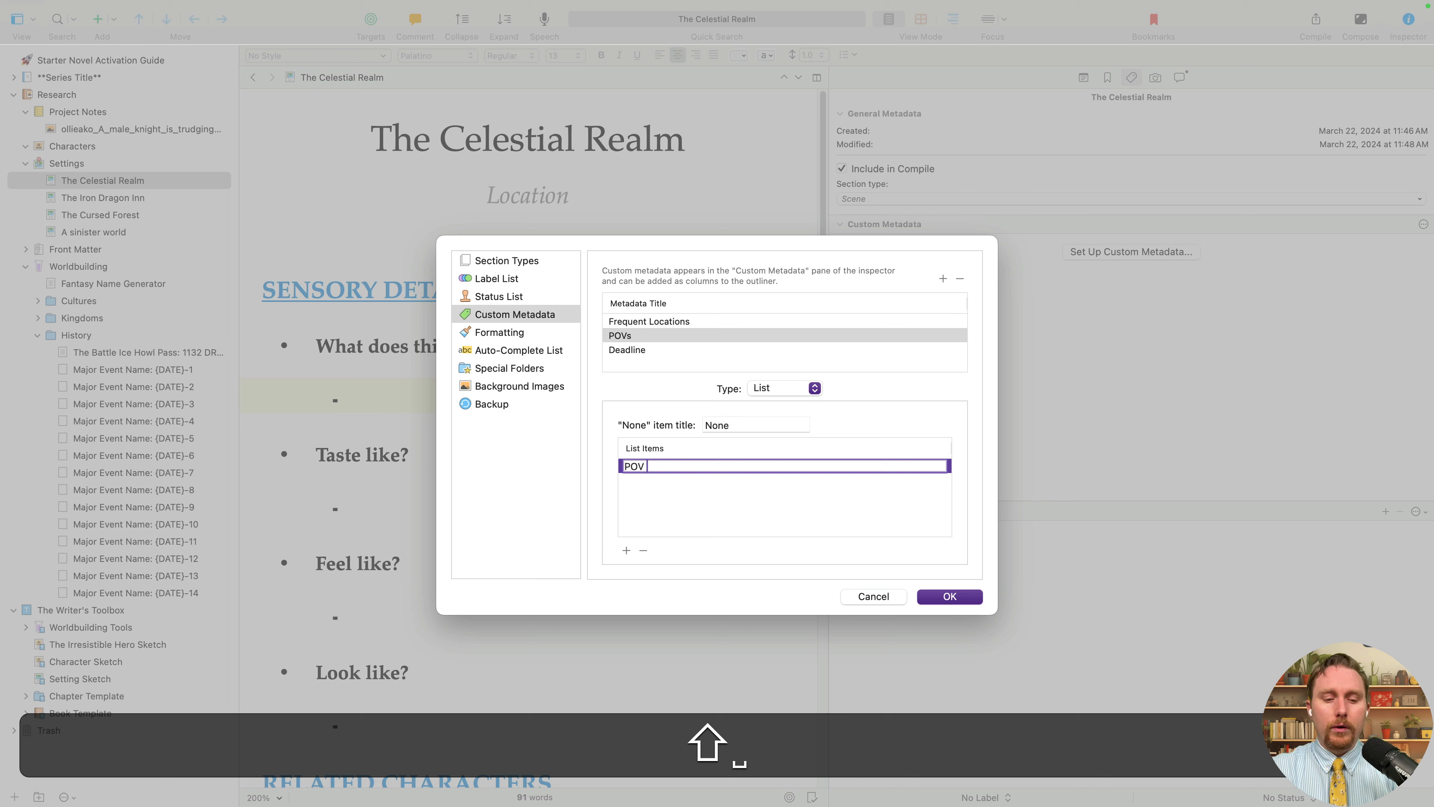
pyautogui.hotkey('shift', 'Up')
pyautogui.hotkey('shift', 'BackSpace')
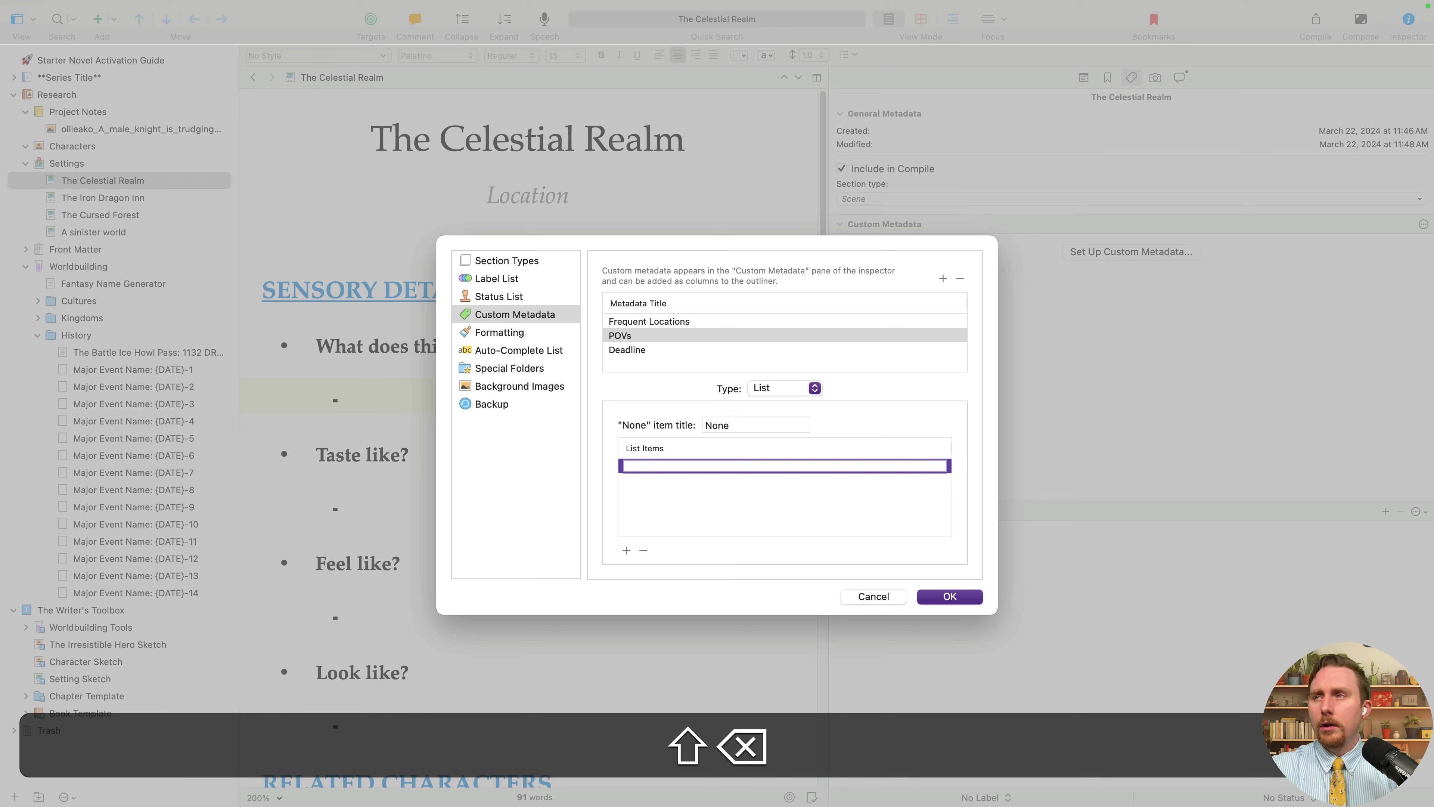
pyautogui.write('John Gra')
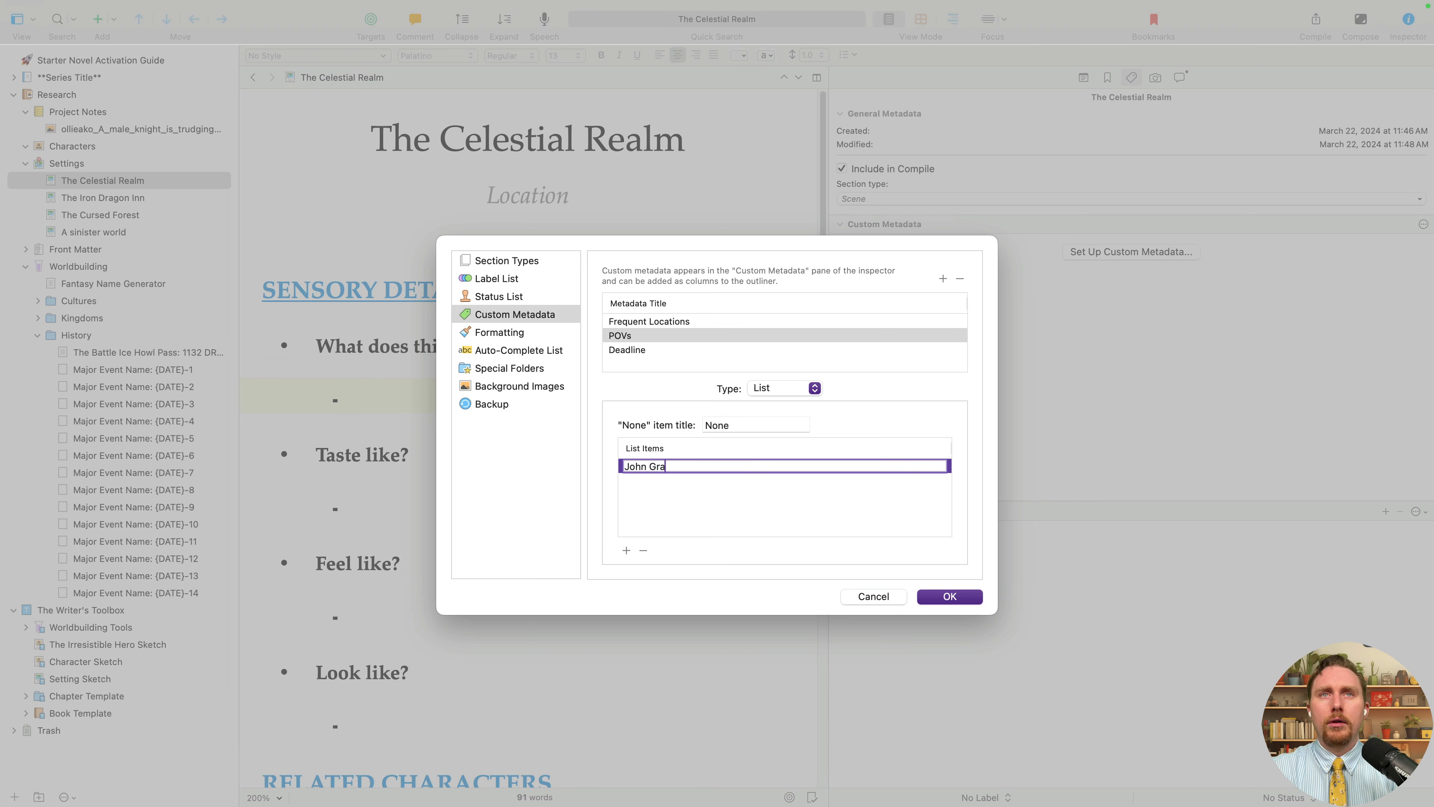
pyautogui.write('dient')
pyautogui.press('Return')
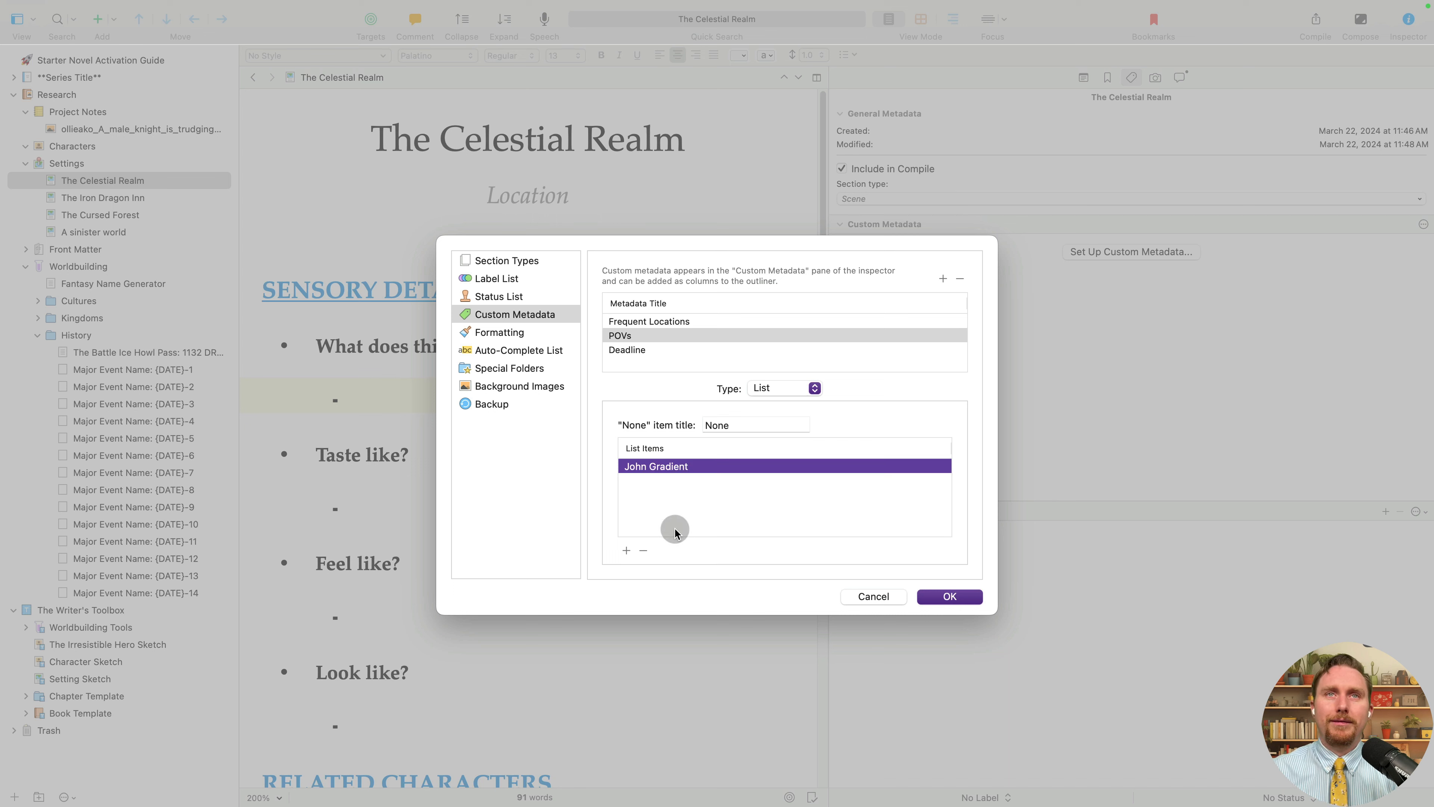
# Add a second point-of-view character's full name to the POVs list items.
pyautogui.click(627, 550)
pyautogui.write('Sliv')
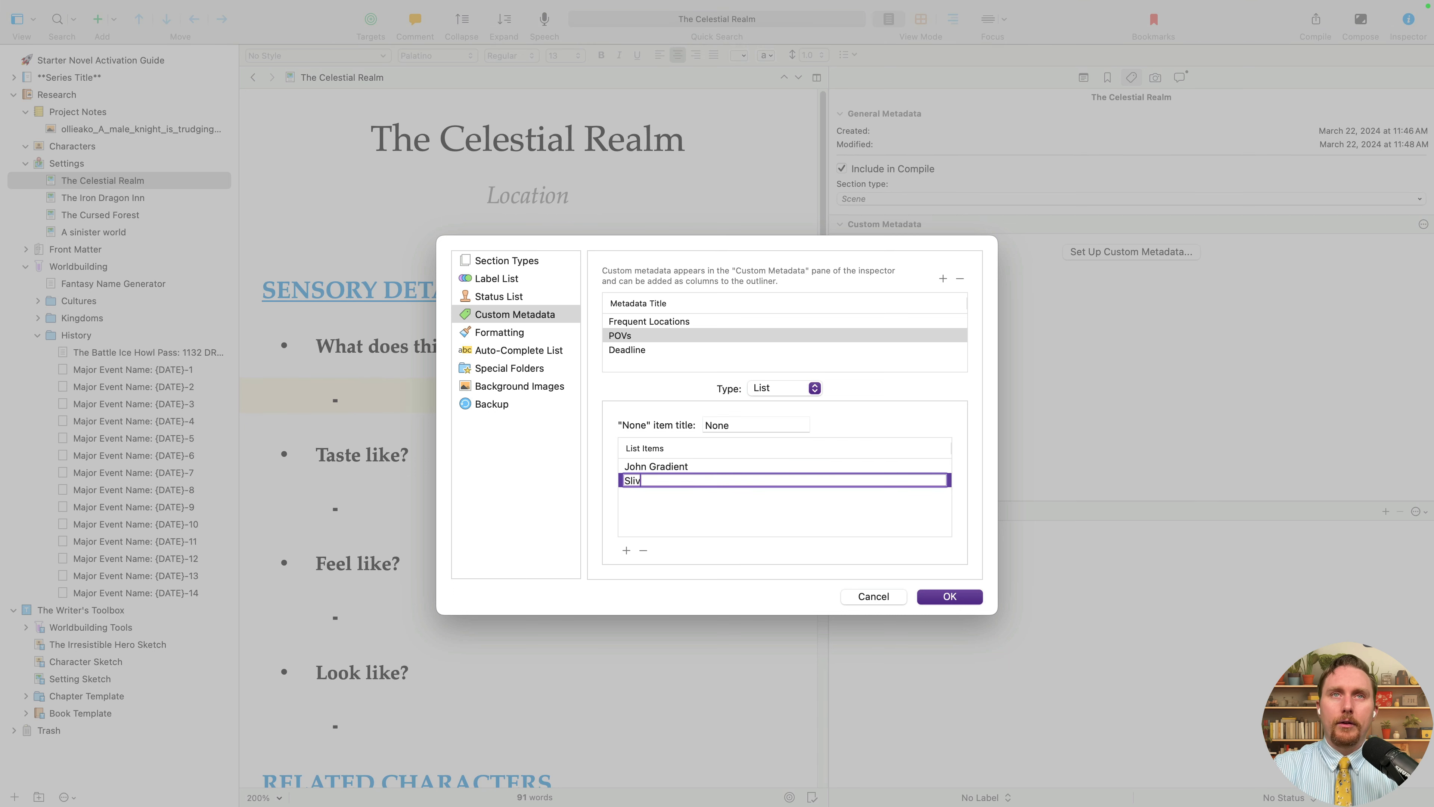
pyautogui.write('er Long')
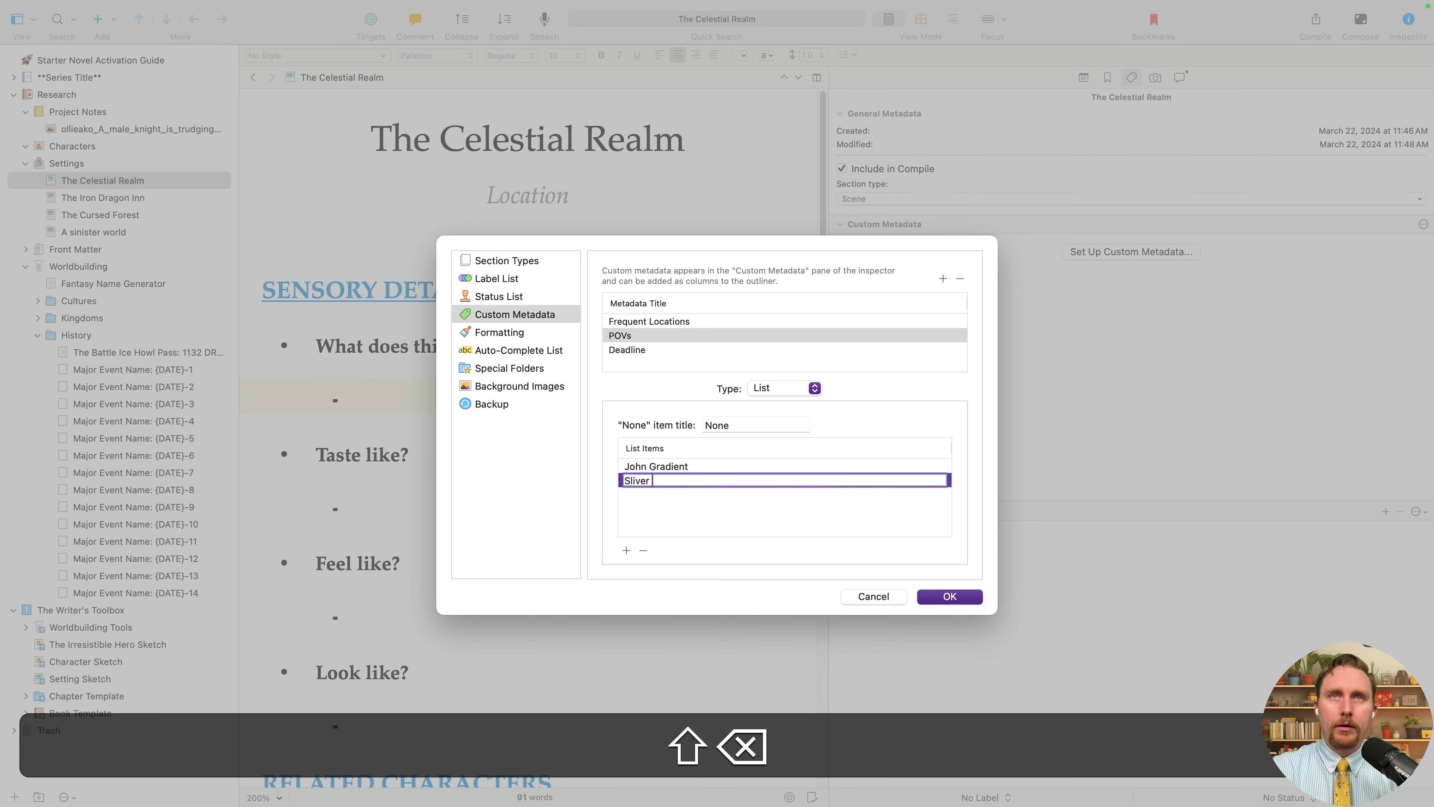
pyautogui.write('G')
pyautogui.hotkey('shift', 'BackSpace')
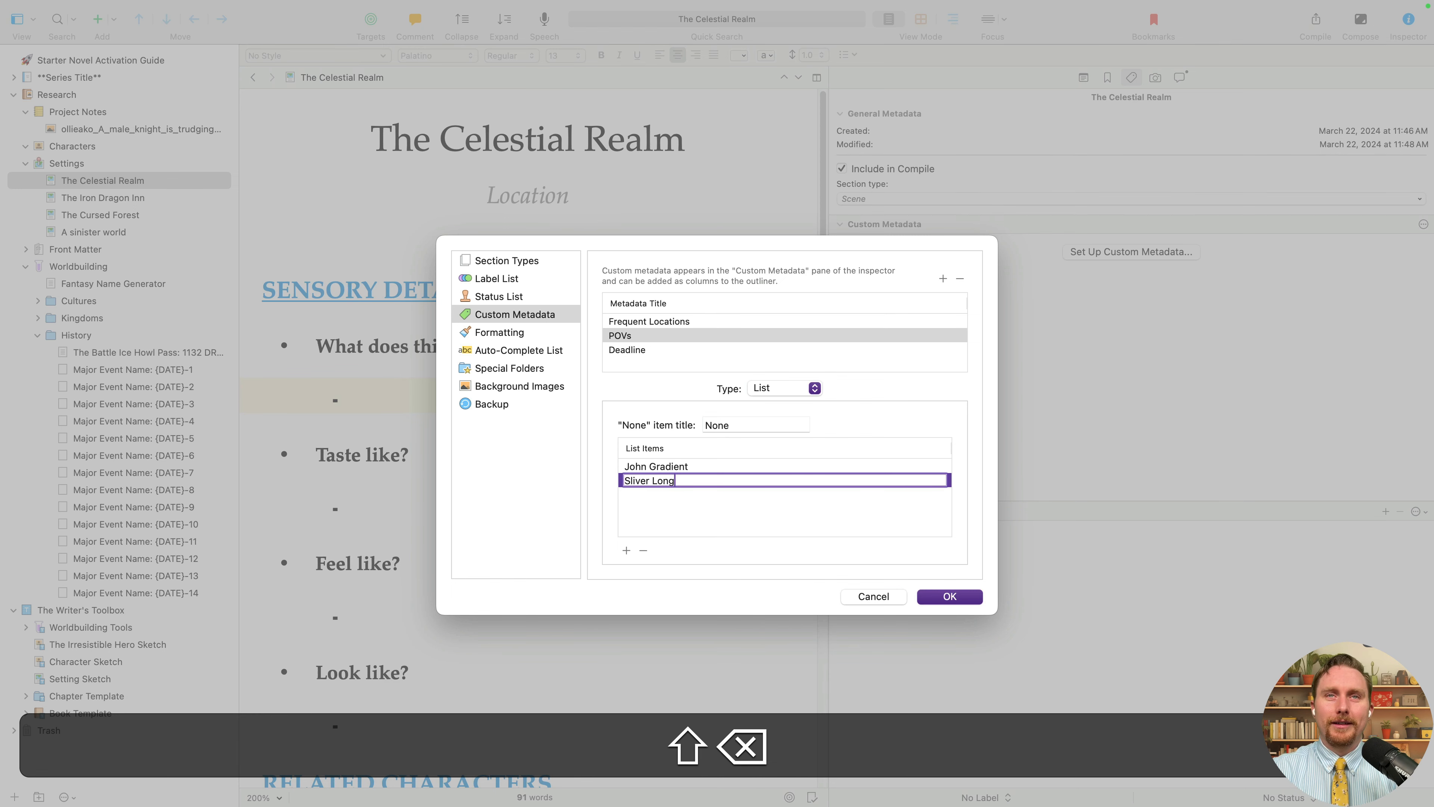
pyautogui.write('T')
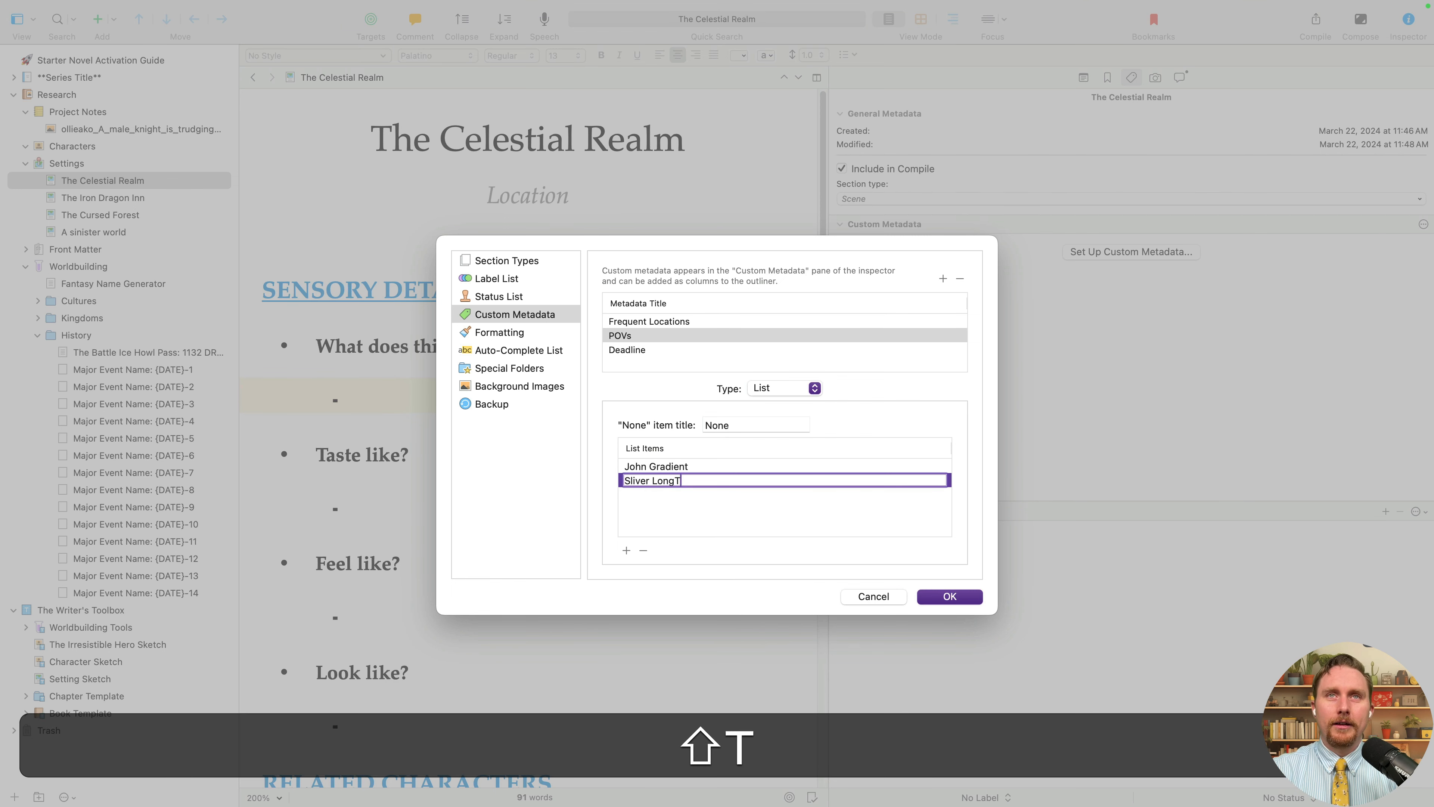
pyautogui.press('BackSpace')
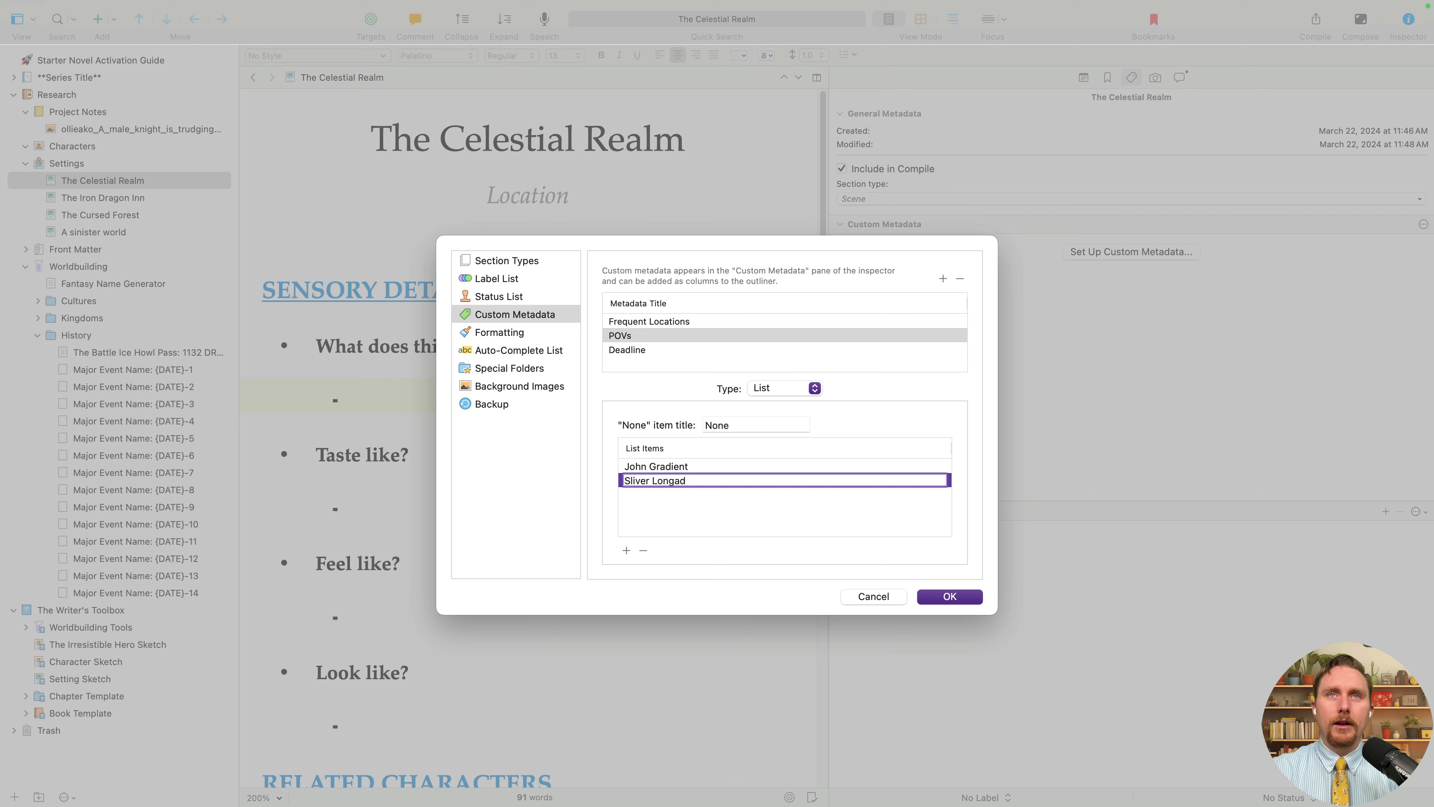
pyautogui.write('dad')
pyautogui.press('Return')
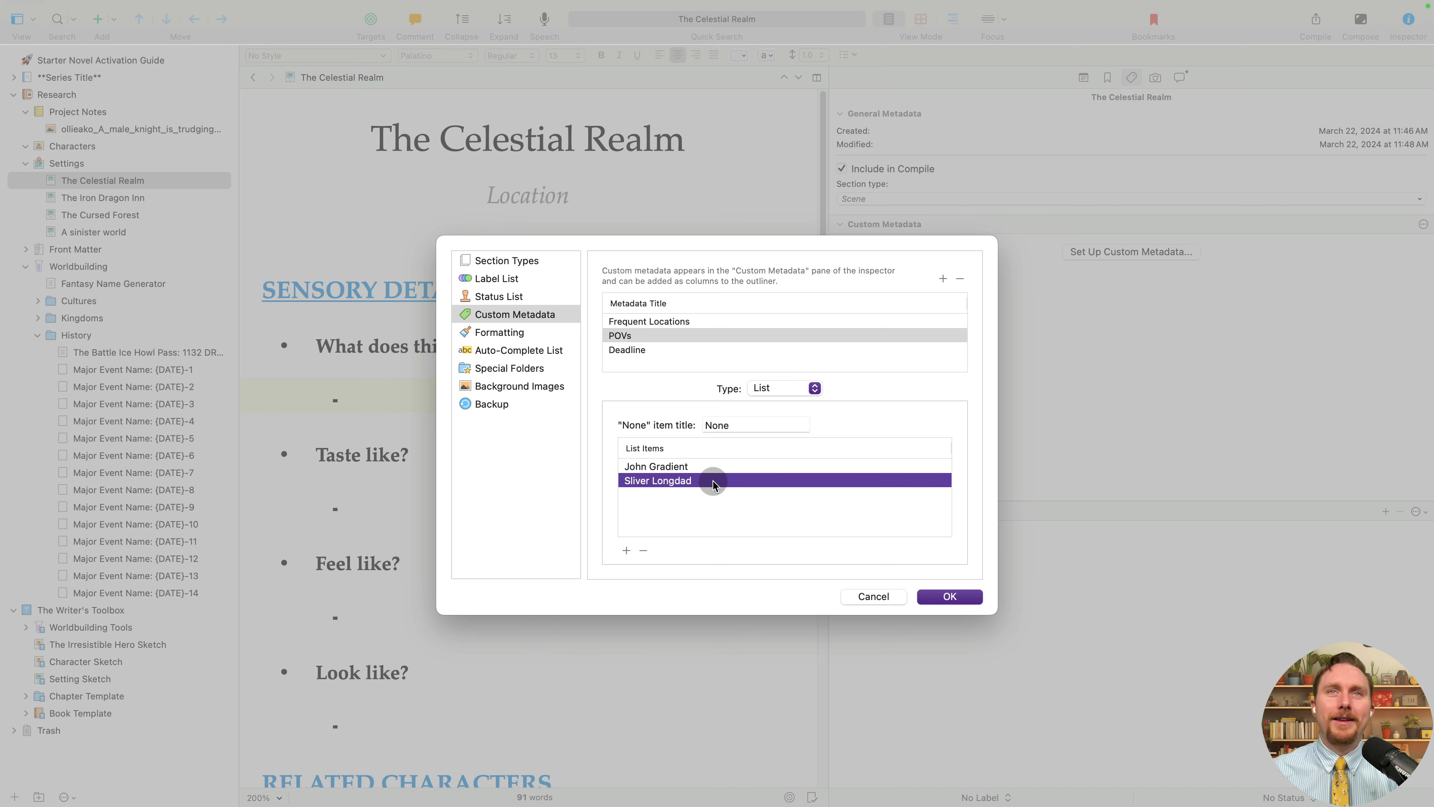
# Shorten the second character's surname in the POVs list so that it ends in "a" right after the "g".
pyautogui.click(696, 482)
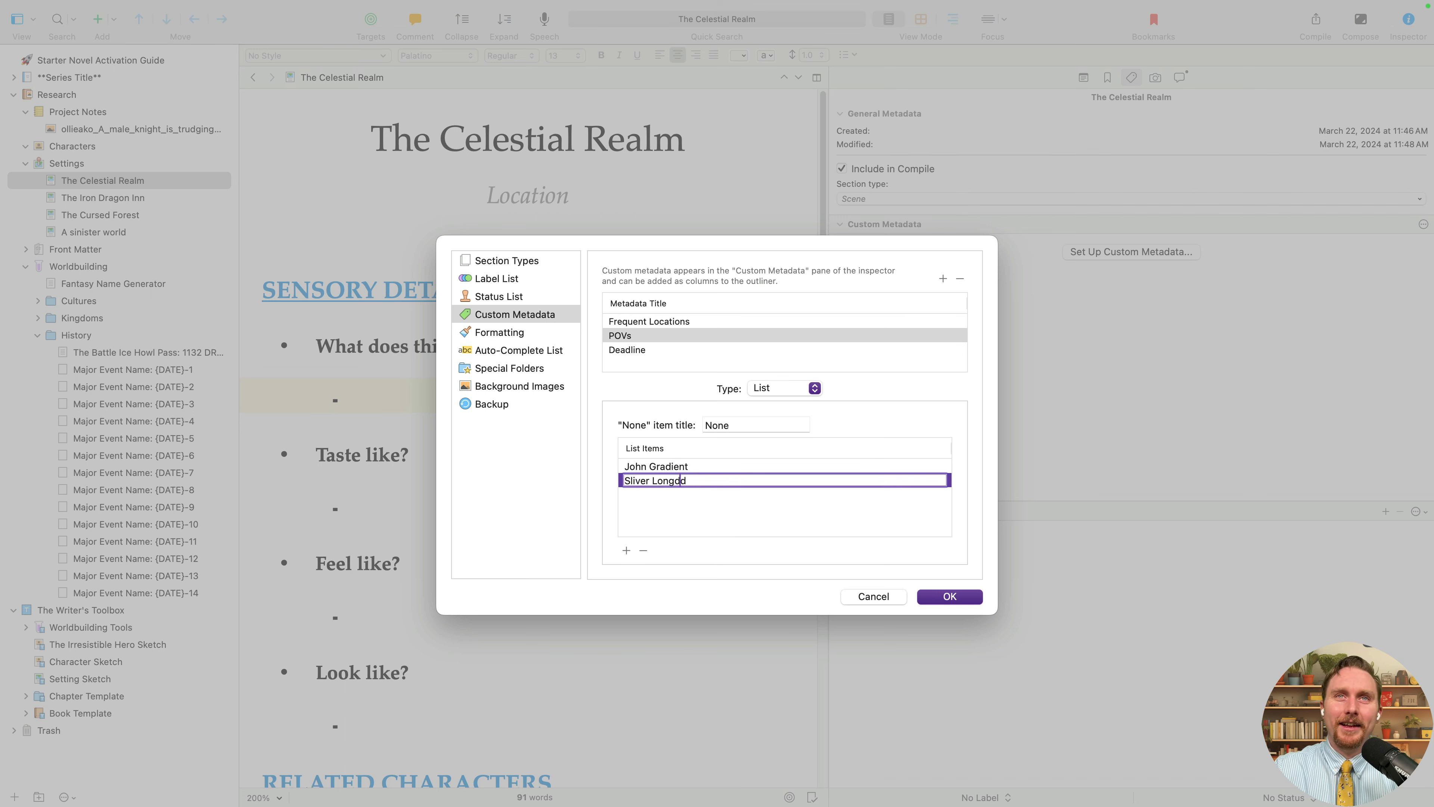
pyautogui.press('BackSpace')
pyautogui.write('a')
pyautogui.press('Right')
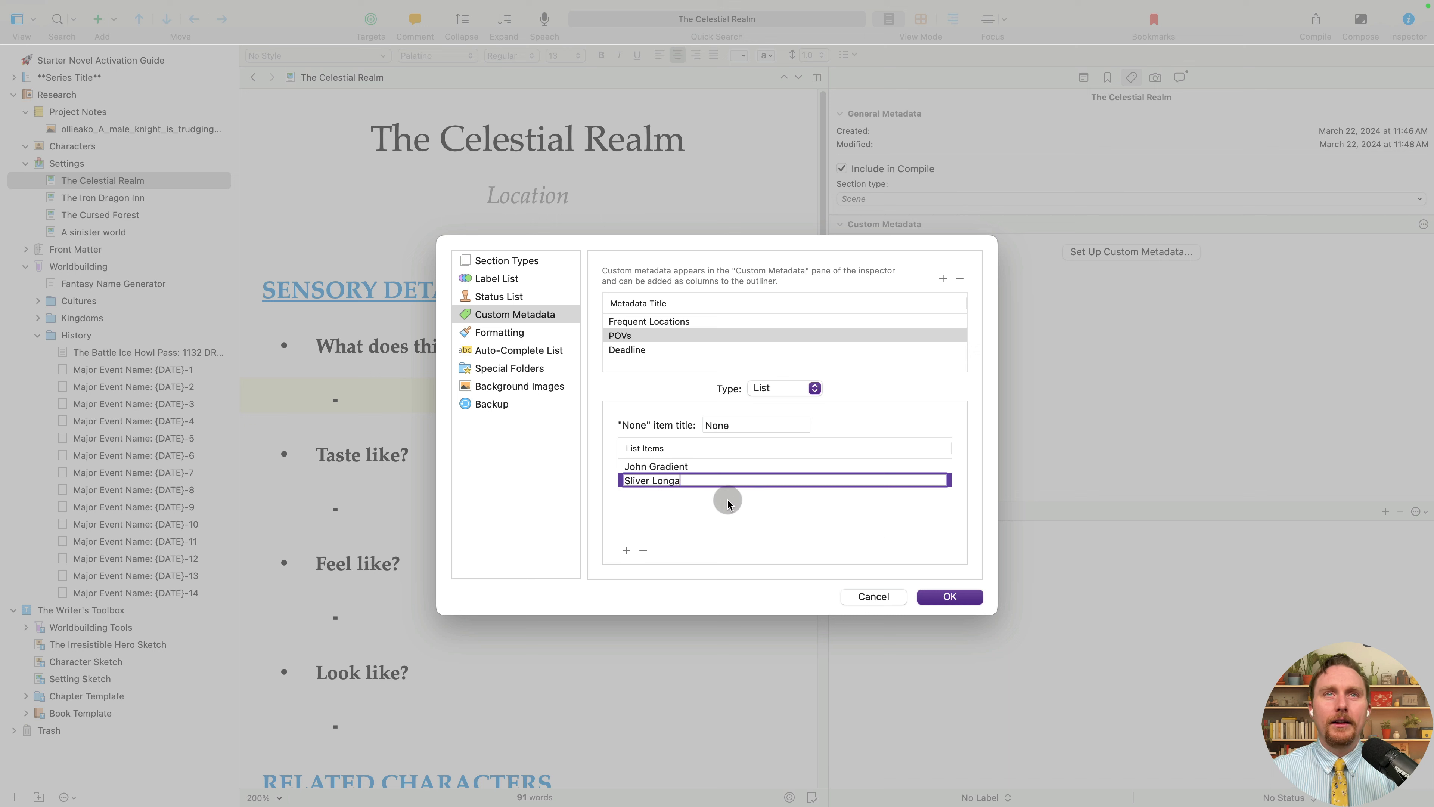
pyautogui.click(704, 529)
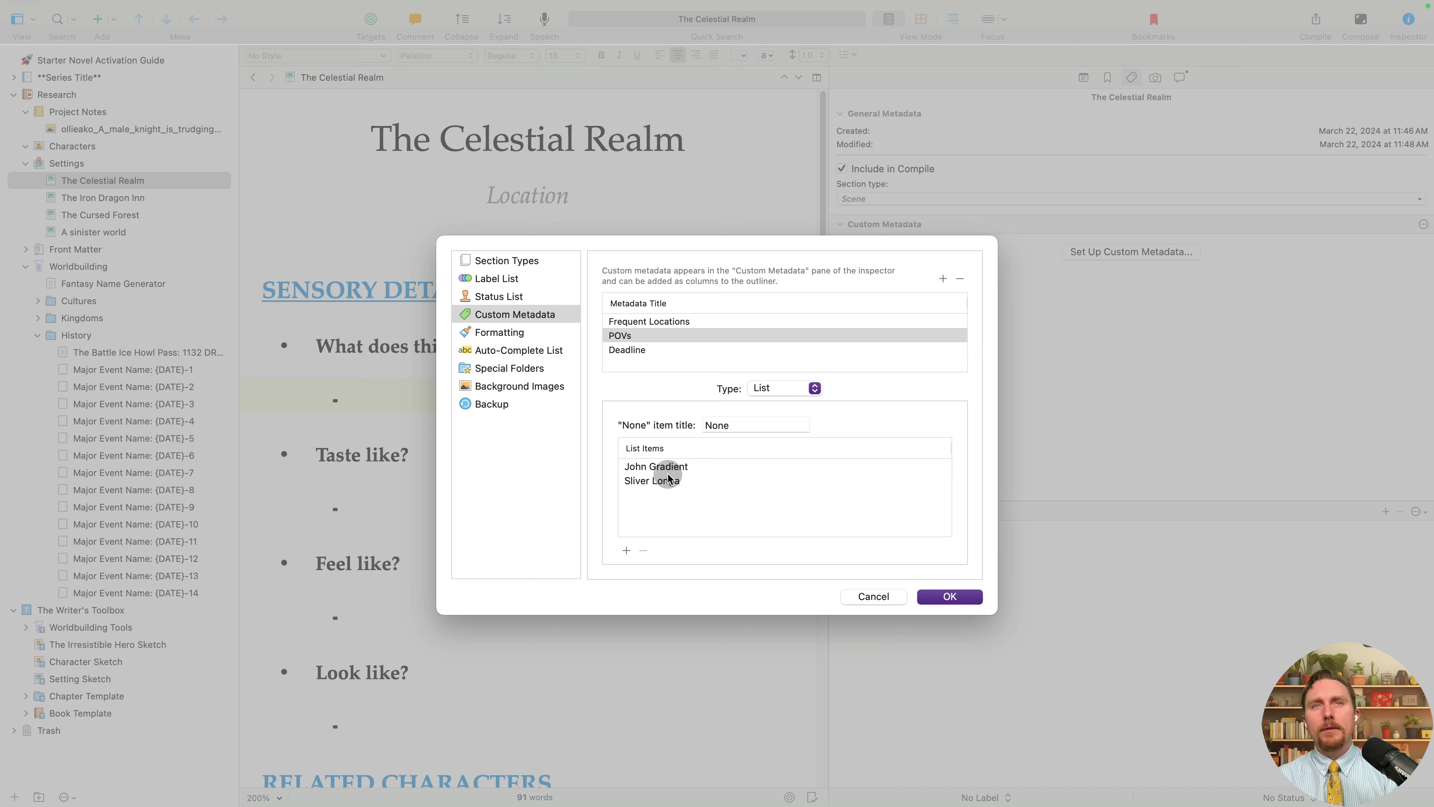
pyautogui.click(626, 550)
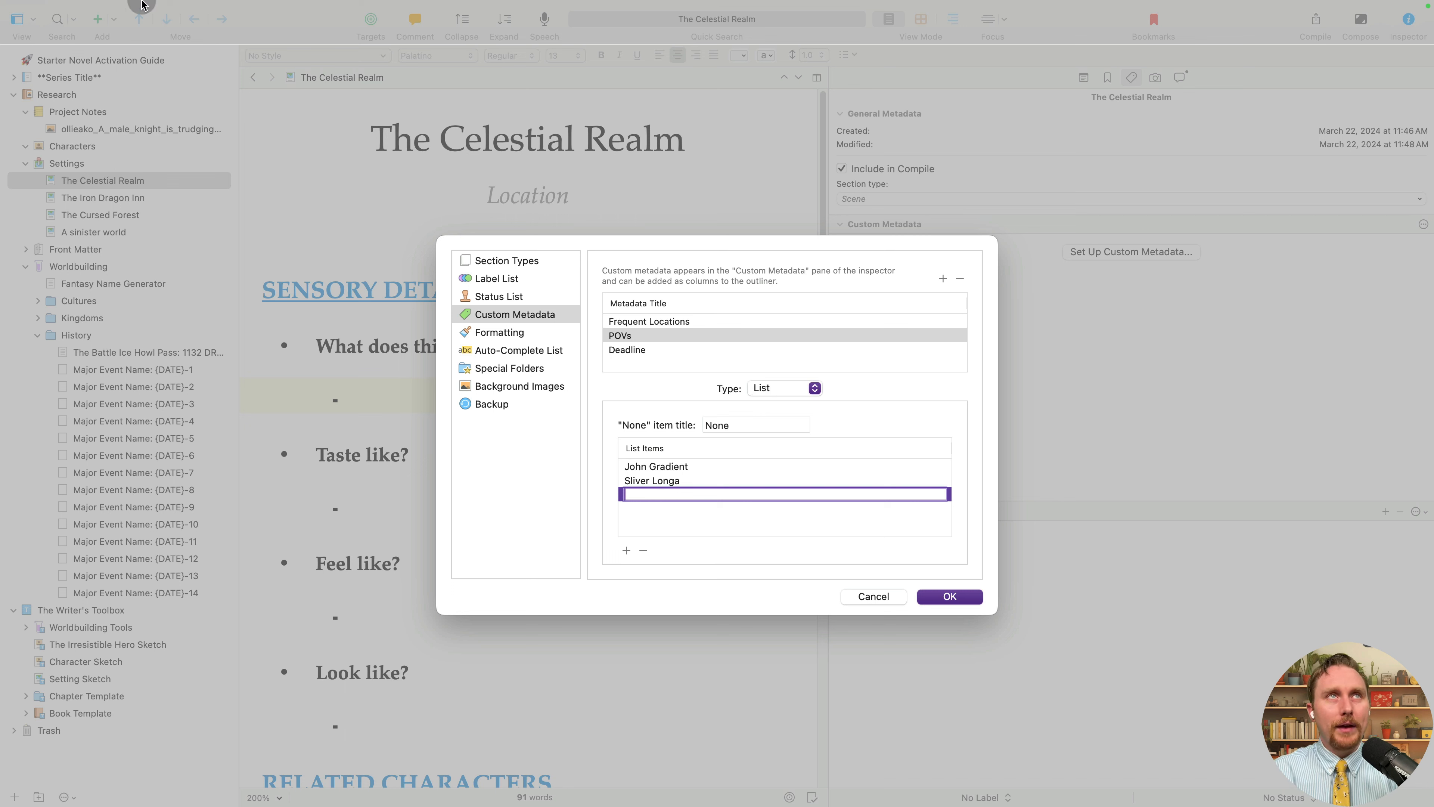
pyautogui.click(657, 535)
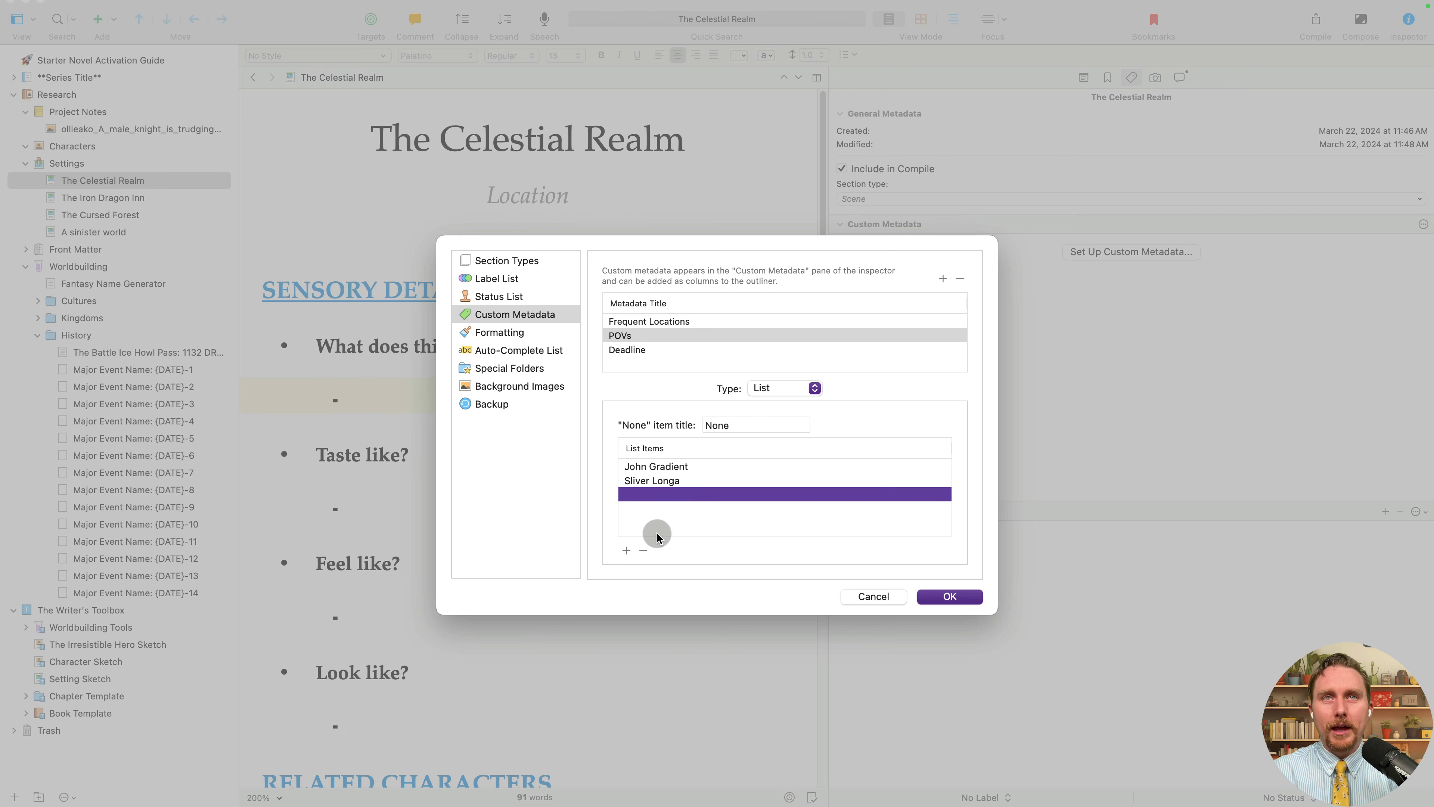
pyautogui.click(643, 549)
pyautogui.click(655, 349)
pyautogui.click(656, 321)
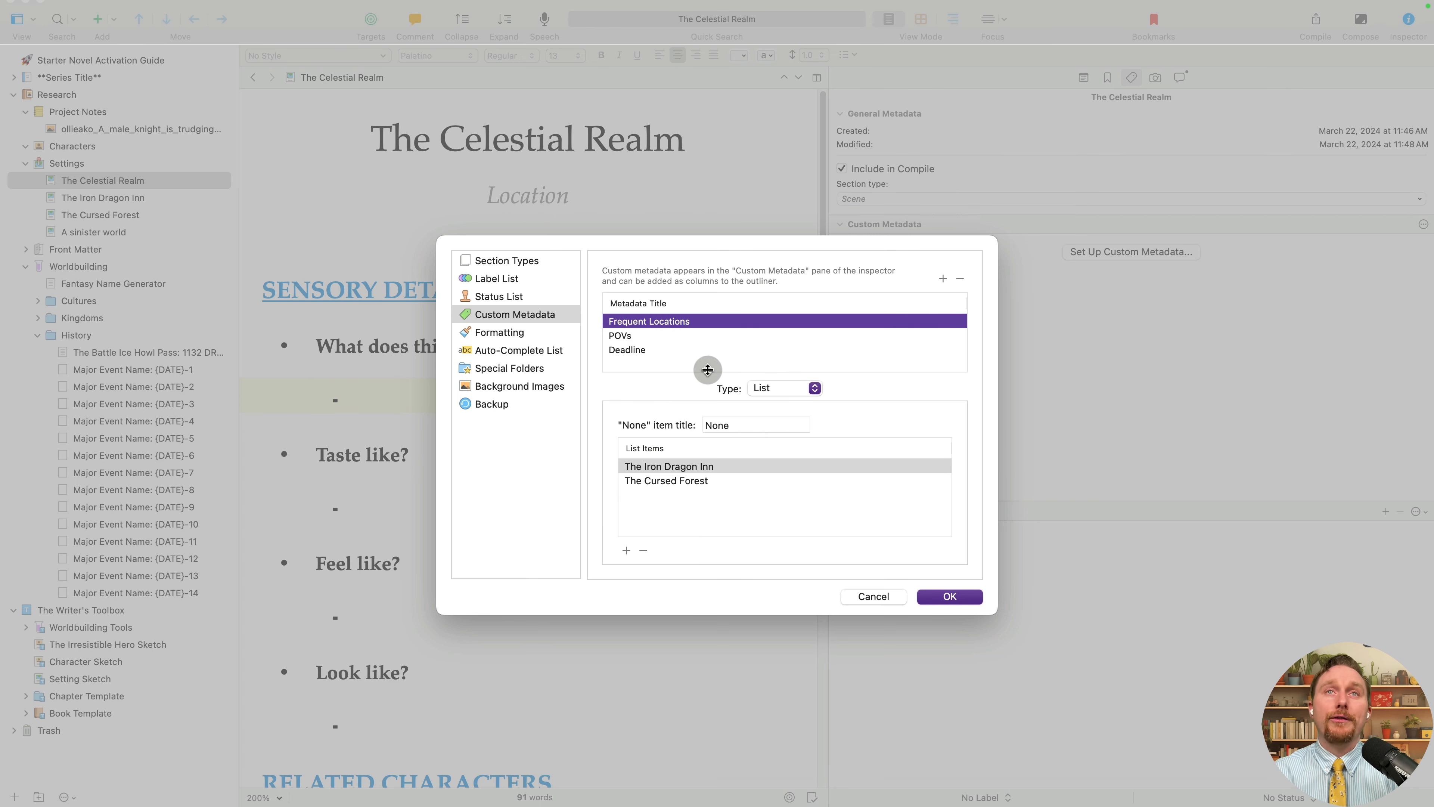
pyautogui.click(627, 551)
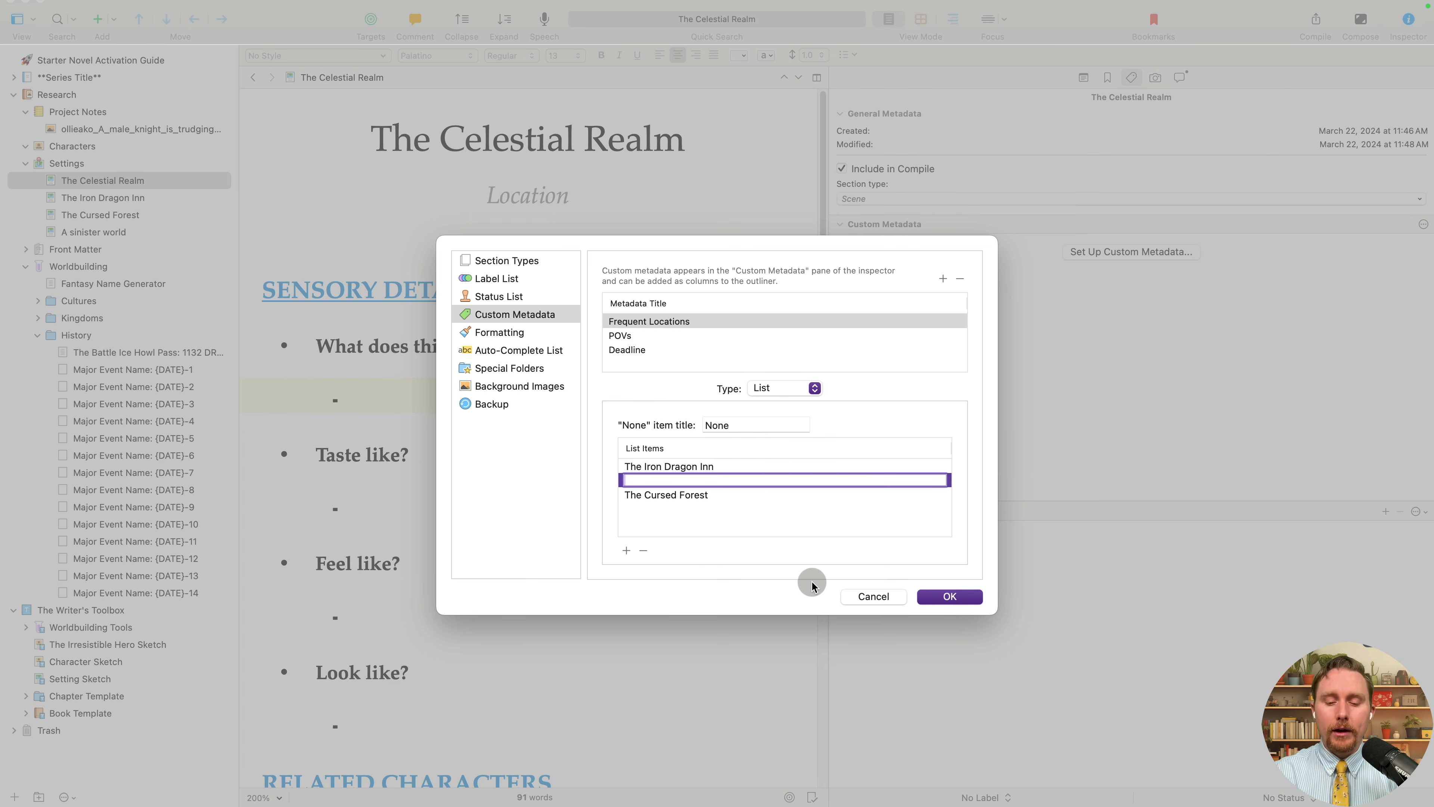
pyautogui.write('MIn')
pyautogui.press('BackSpace')
pyautogui.press('BackSpace')
pyautogui.write('inor ')
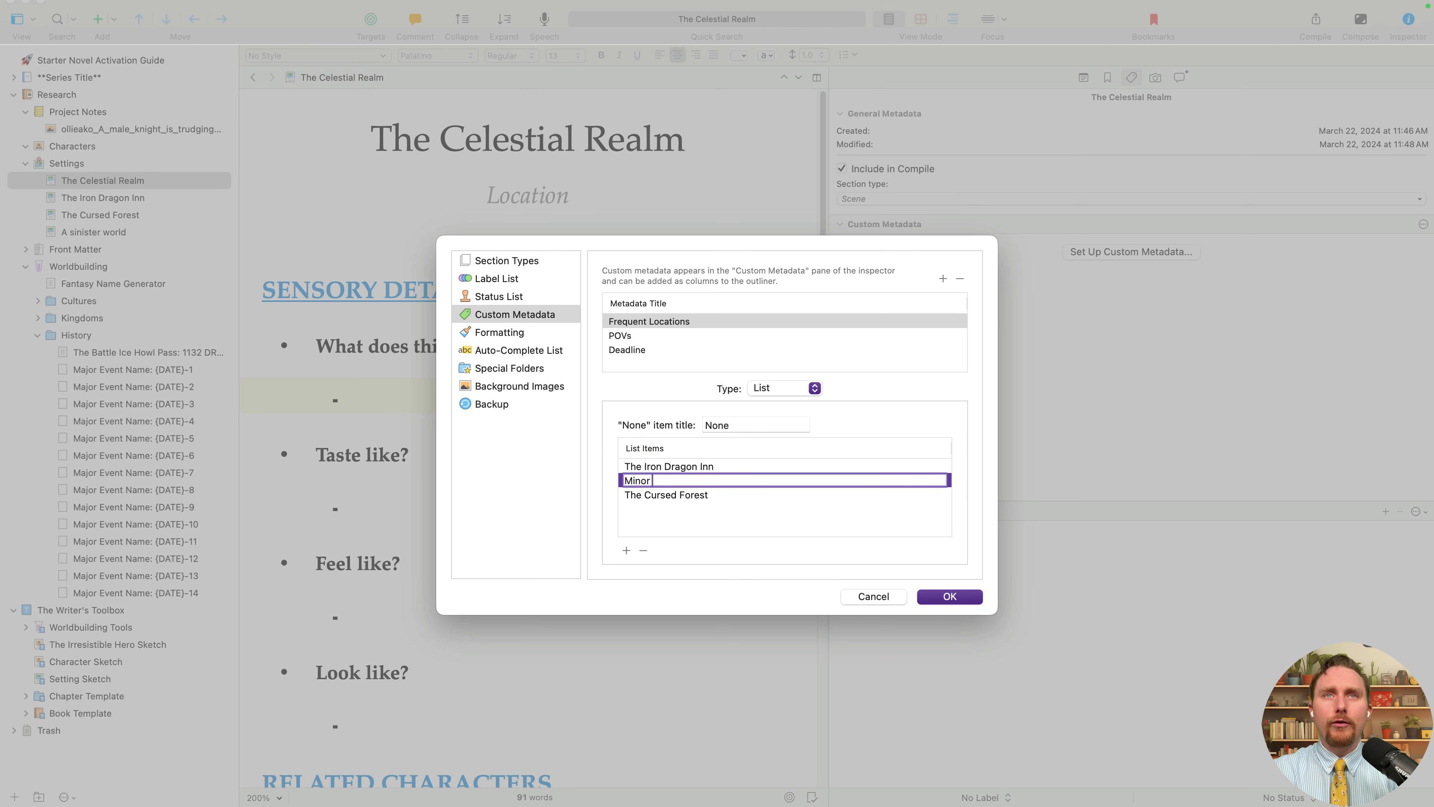
pyautogui.write('Character')
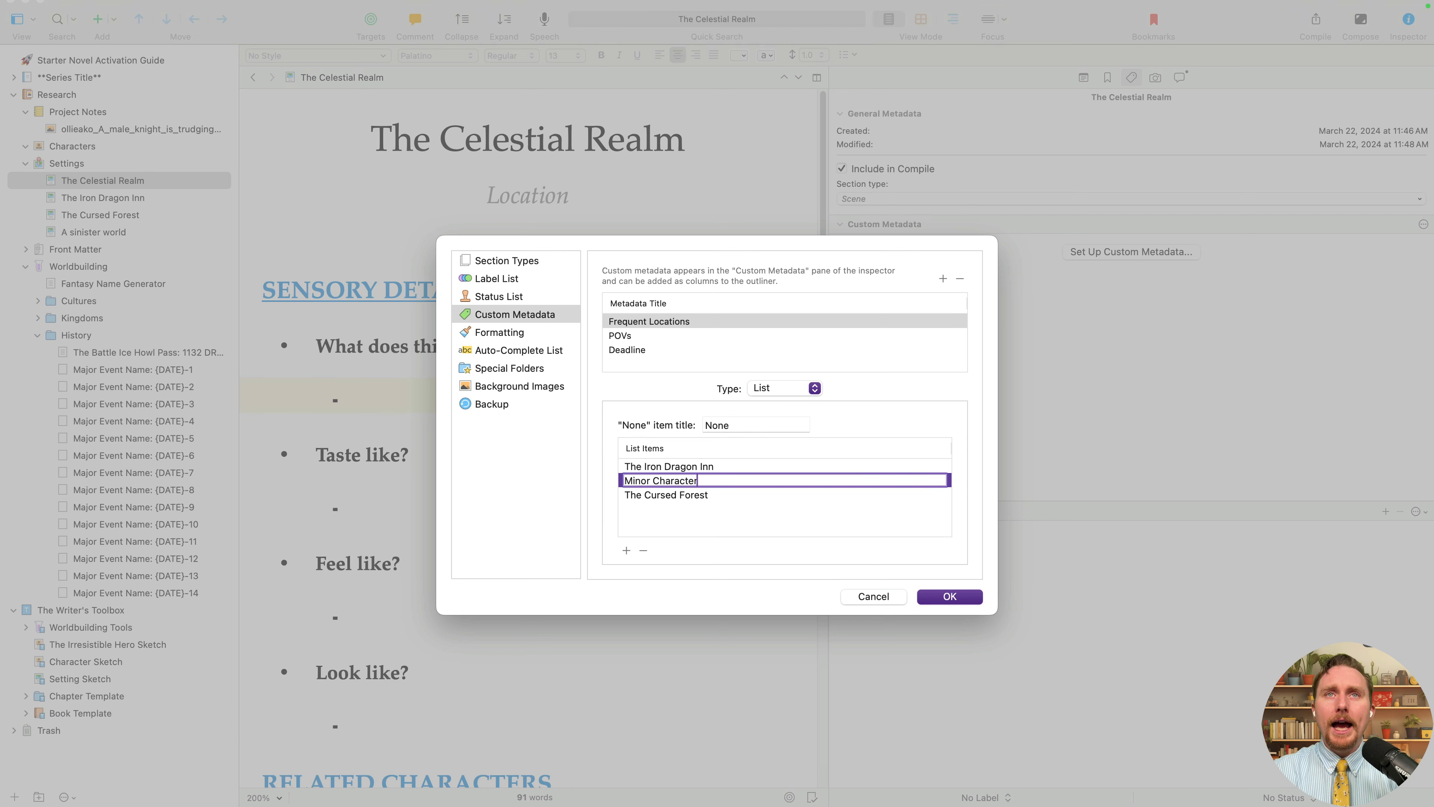
pyautogui.press('Return')
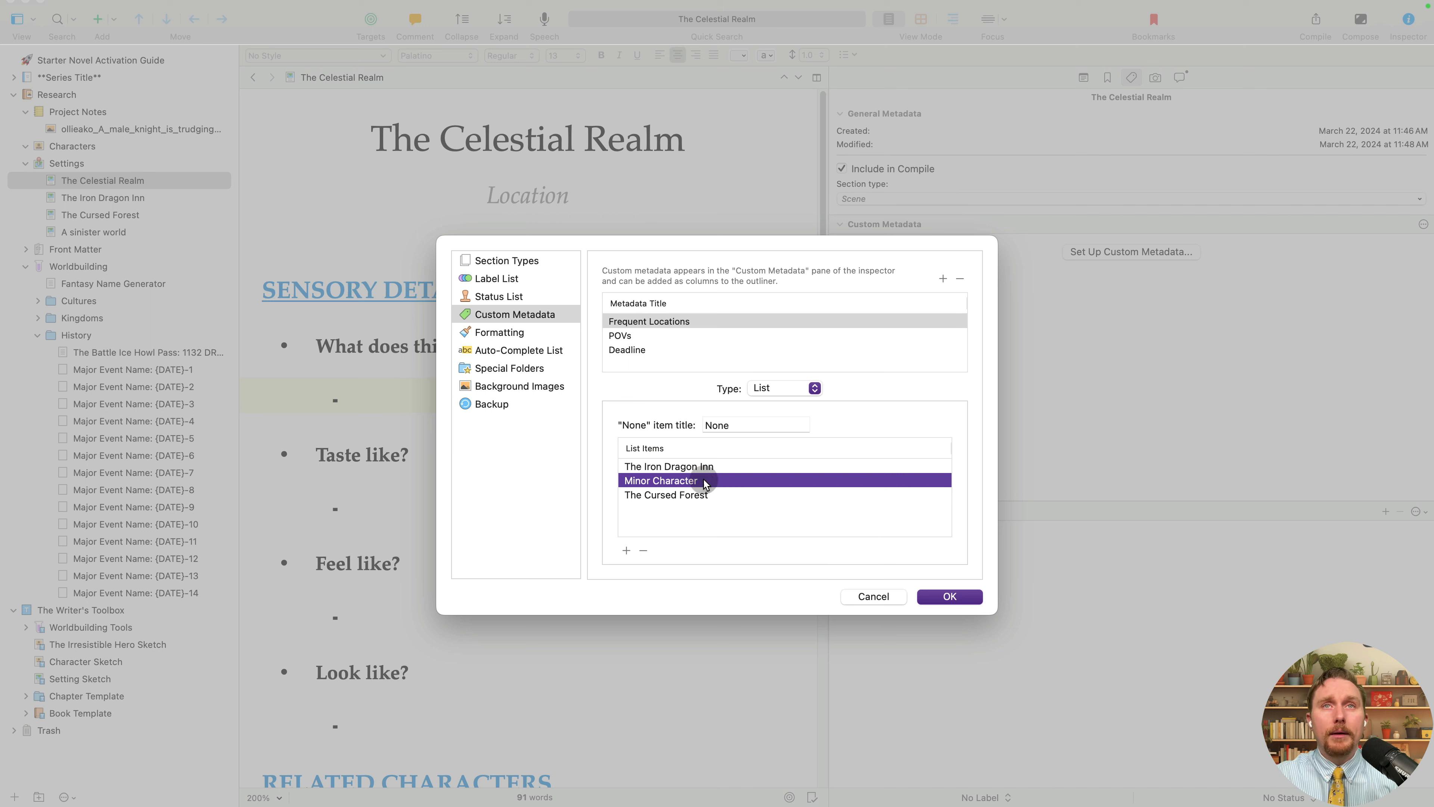
pyautogui.click(729, 489)
pyautogui.doubleClick(721, 480)
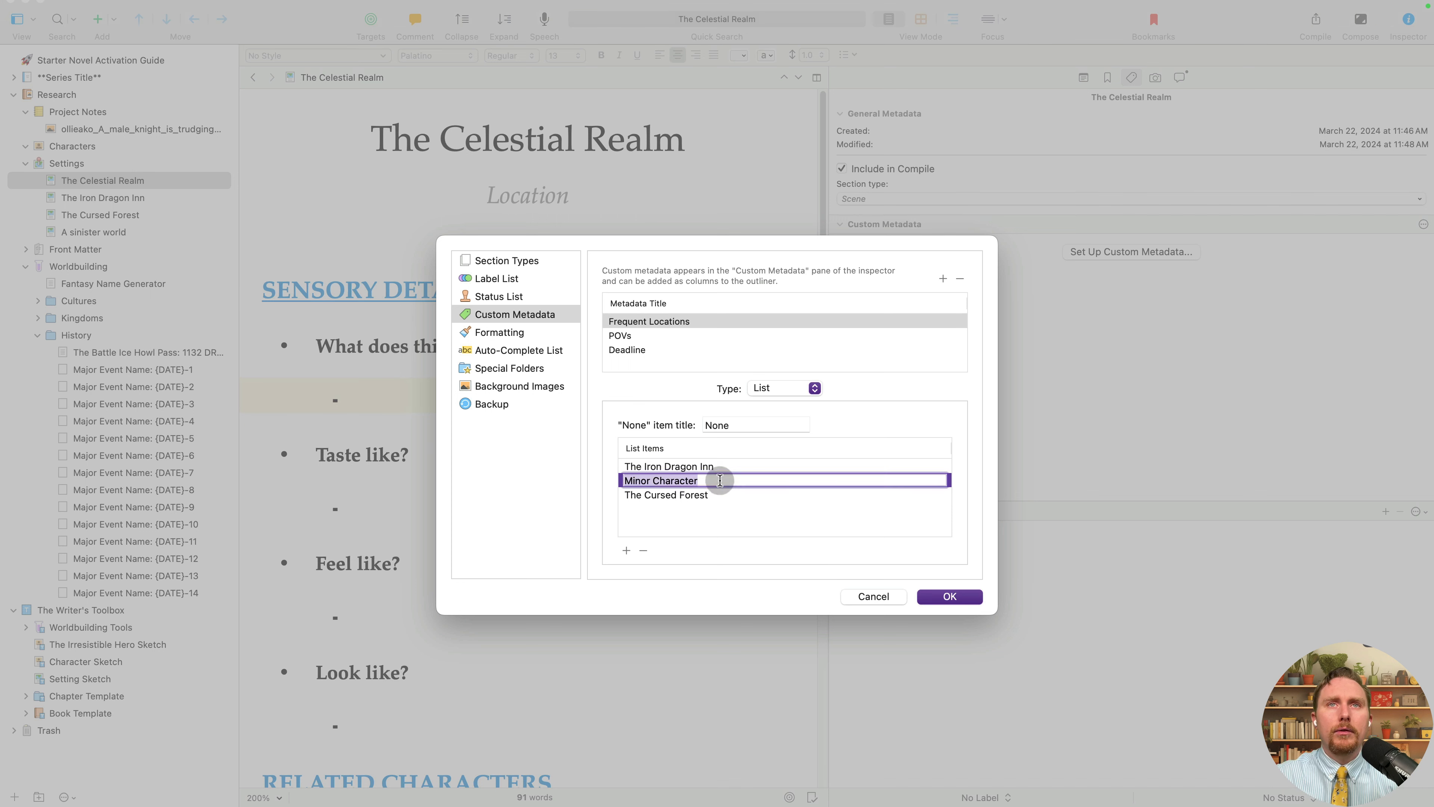
pyautogui.click(643, 550)
pyautogui.click(705, 466)
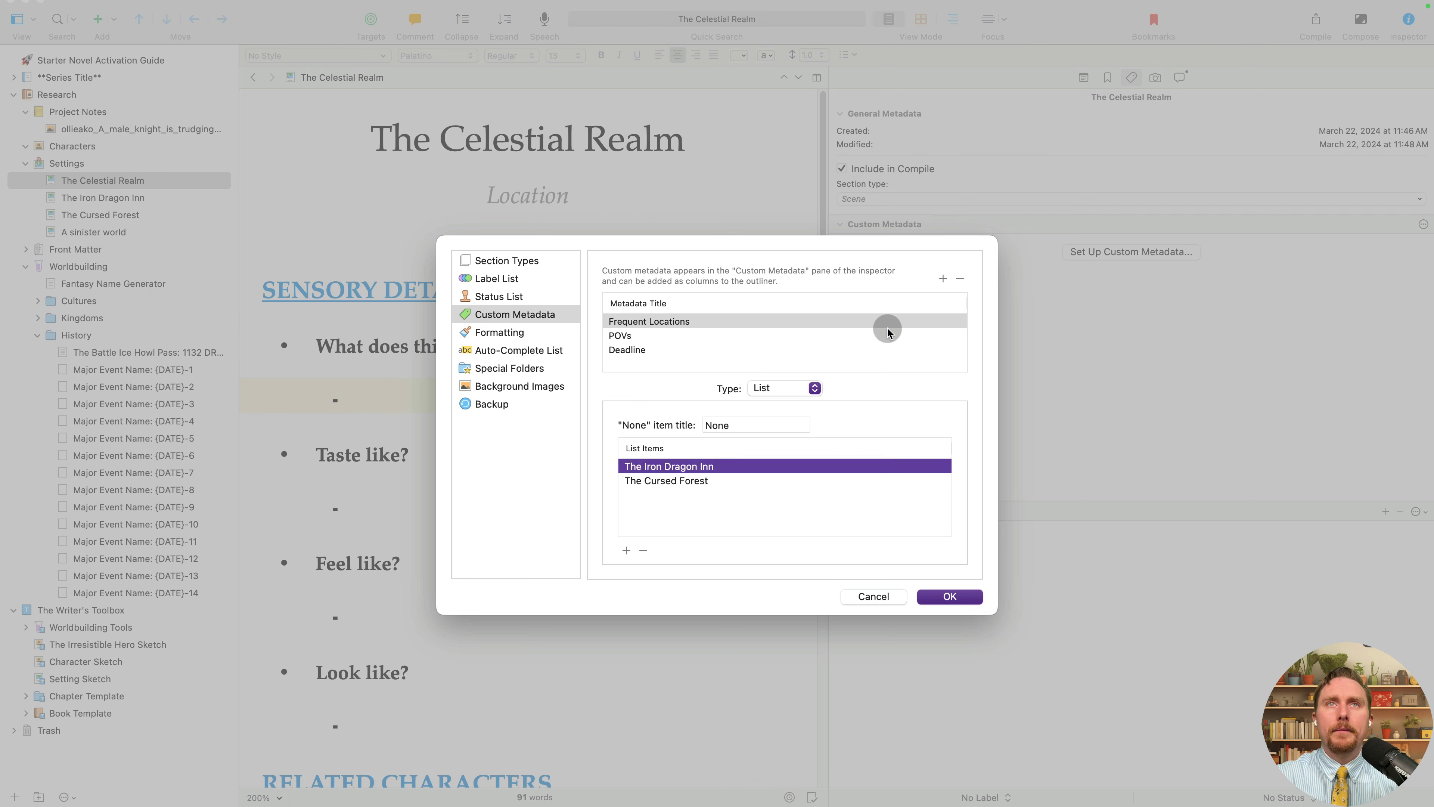
# Add a custom metadata field titled "Minor Characters" below Frequent Locations, keep its type as Text, and accept the project settings.
pyautogui.click(943, 278)
pyautogui.write('M')
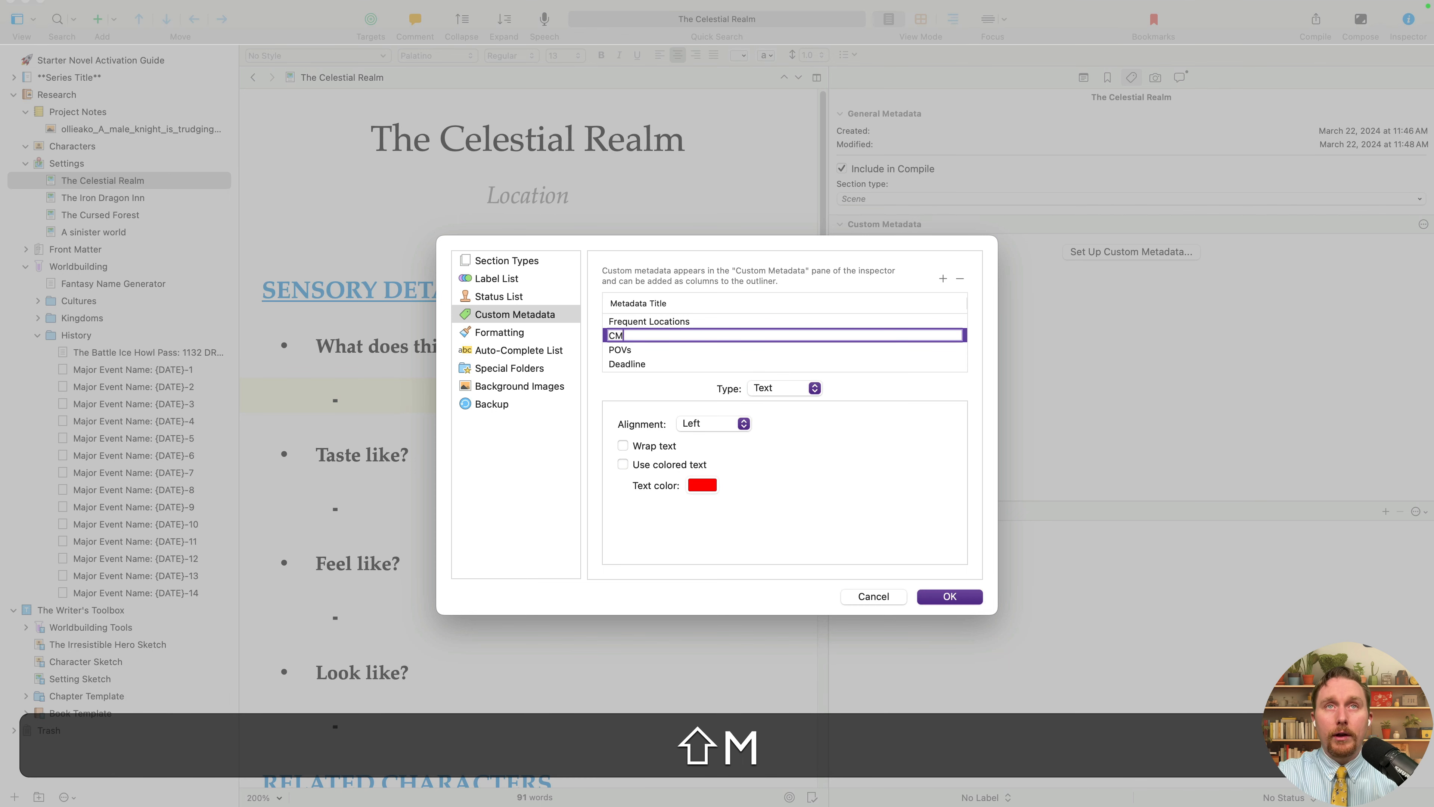
pyautogui.write('inor Cha')
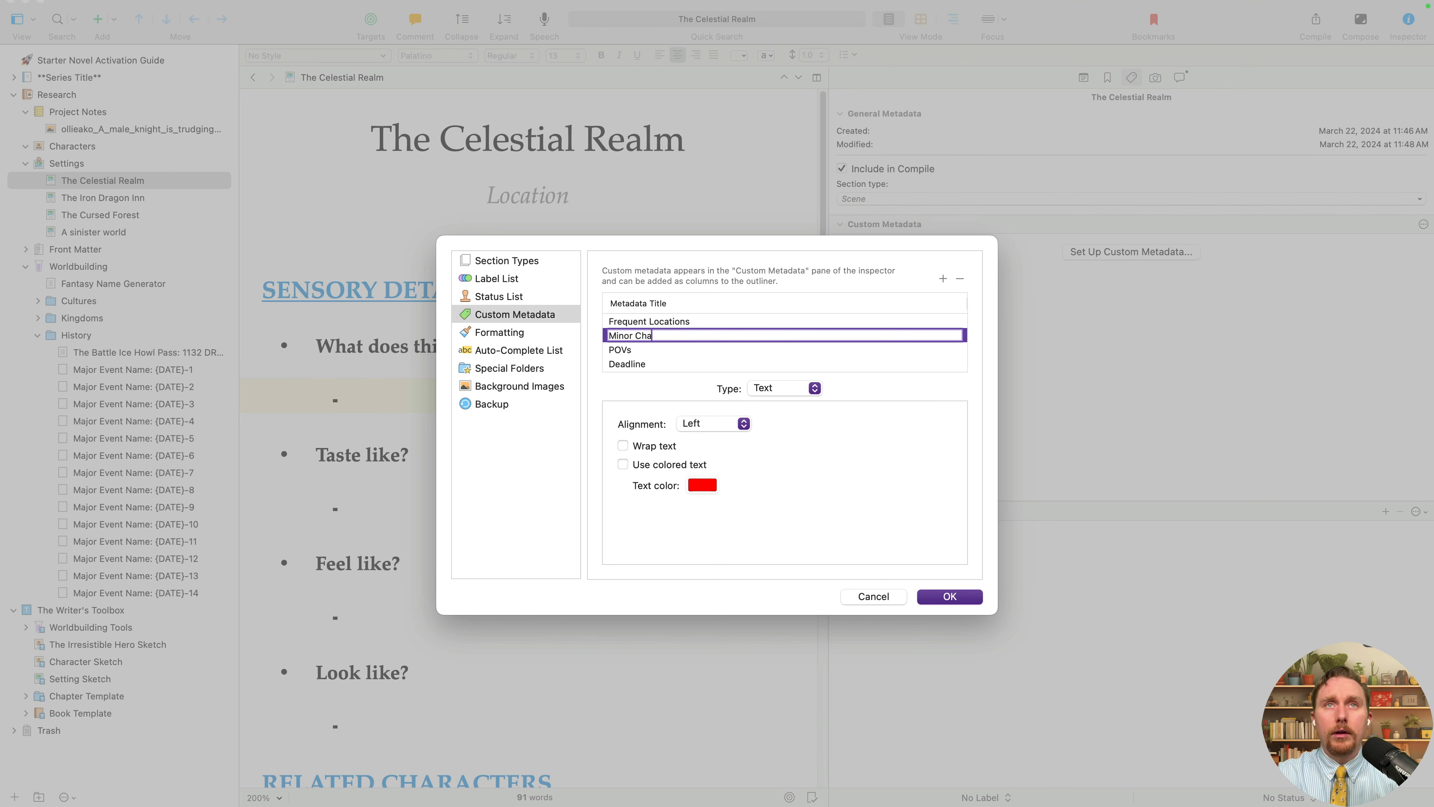
pyautogui.write('racters')
pyautogui.press('Return')
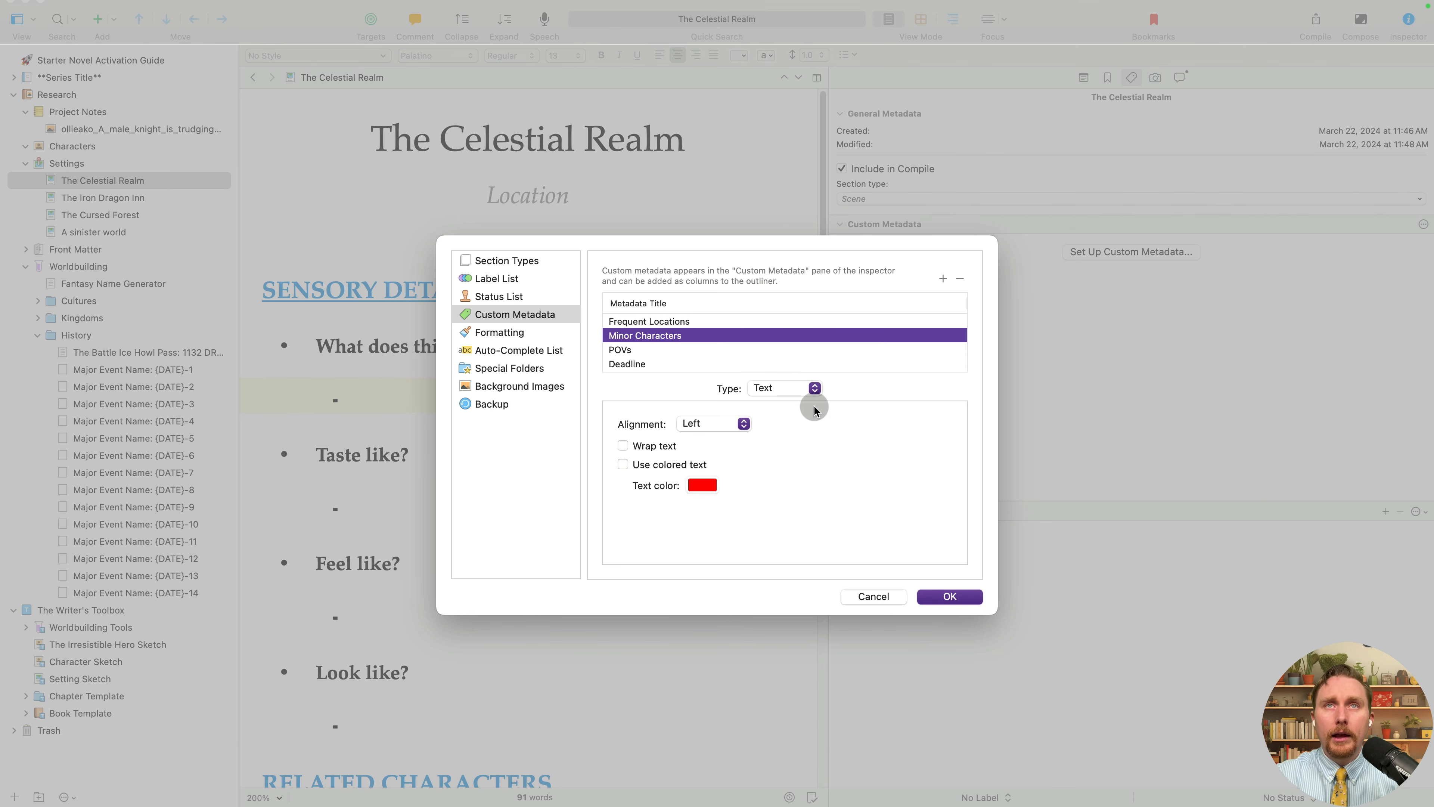
pyautogui.click(809, 390)
pyautogui.click(805, 394)
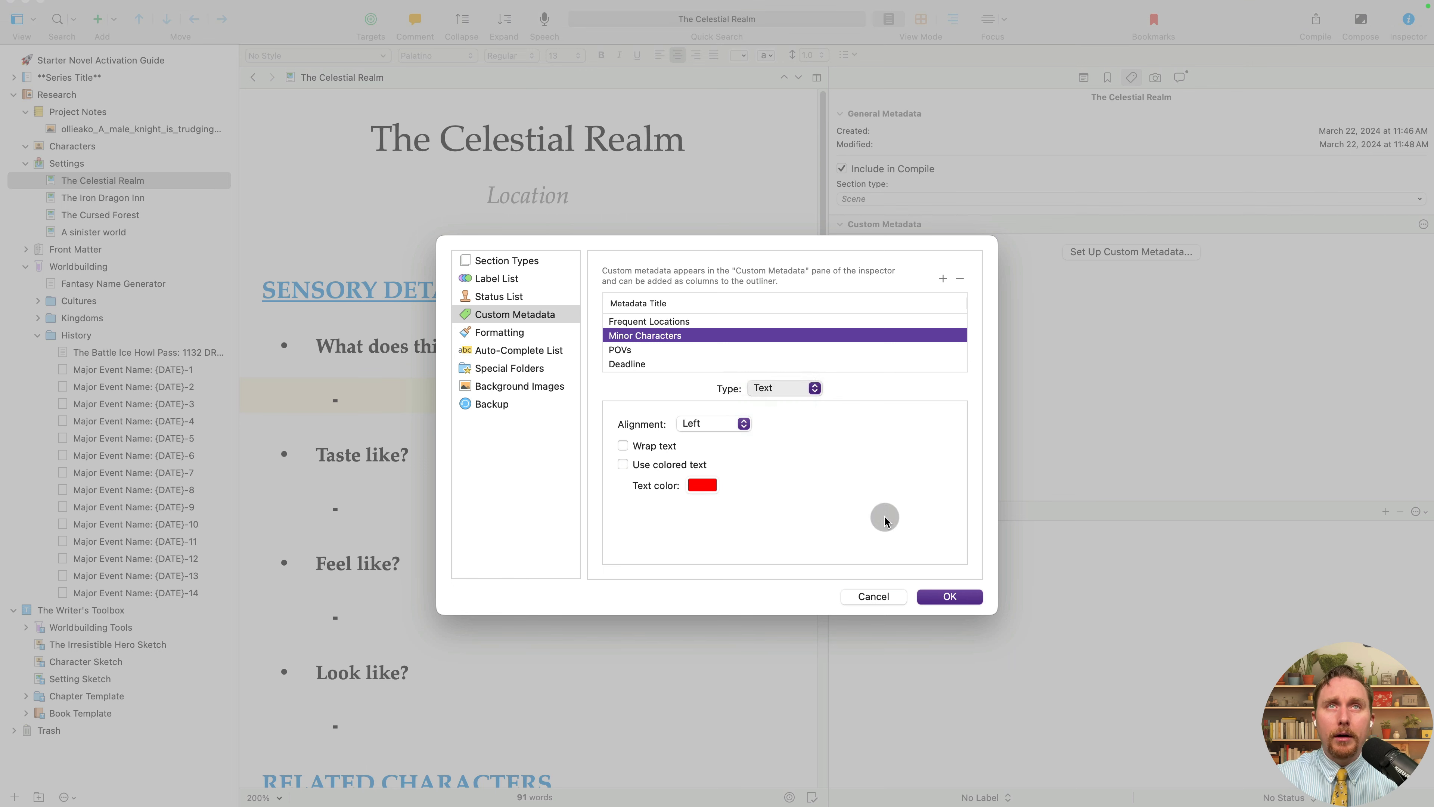
pyautogui.click(968, 596)
# Open Scene Template (Target 750) in Act 1's Chapter Template and try entering "Minor" in its Minor Characters field.
pyautogui.click(879, 294)
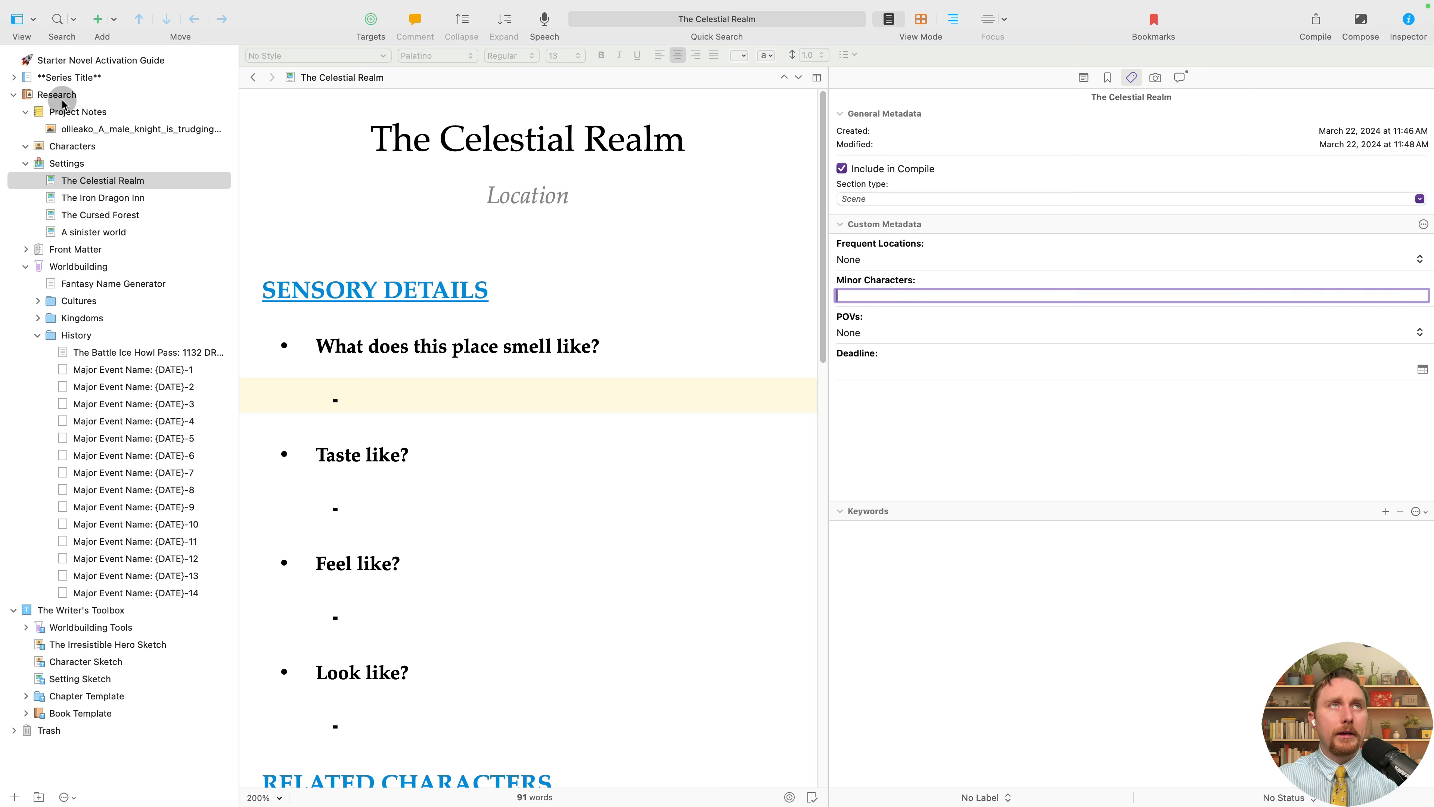
pyautogui.click(14, 77)
pyautogui.click(87, 144)
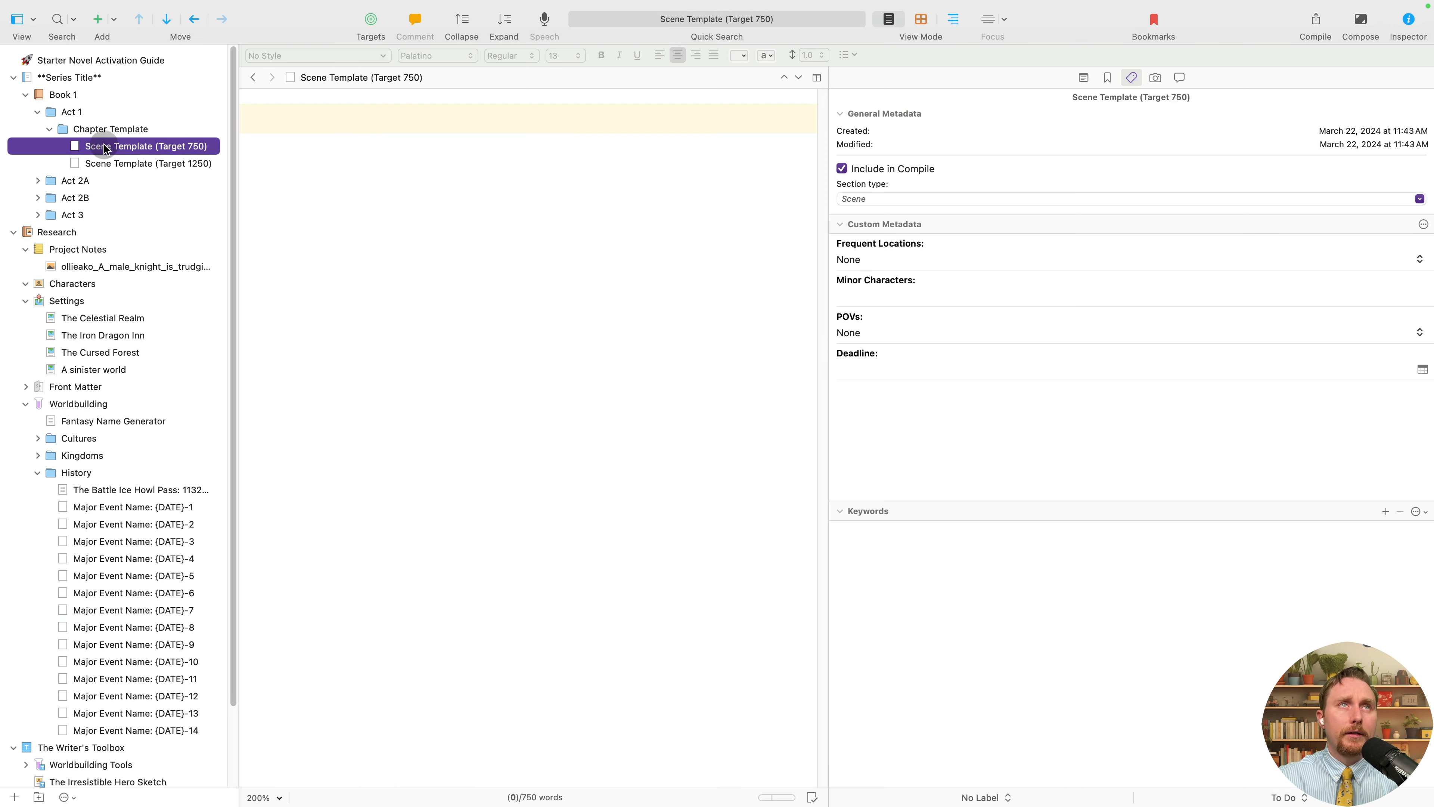
pyautogui.click(890, 296)
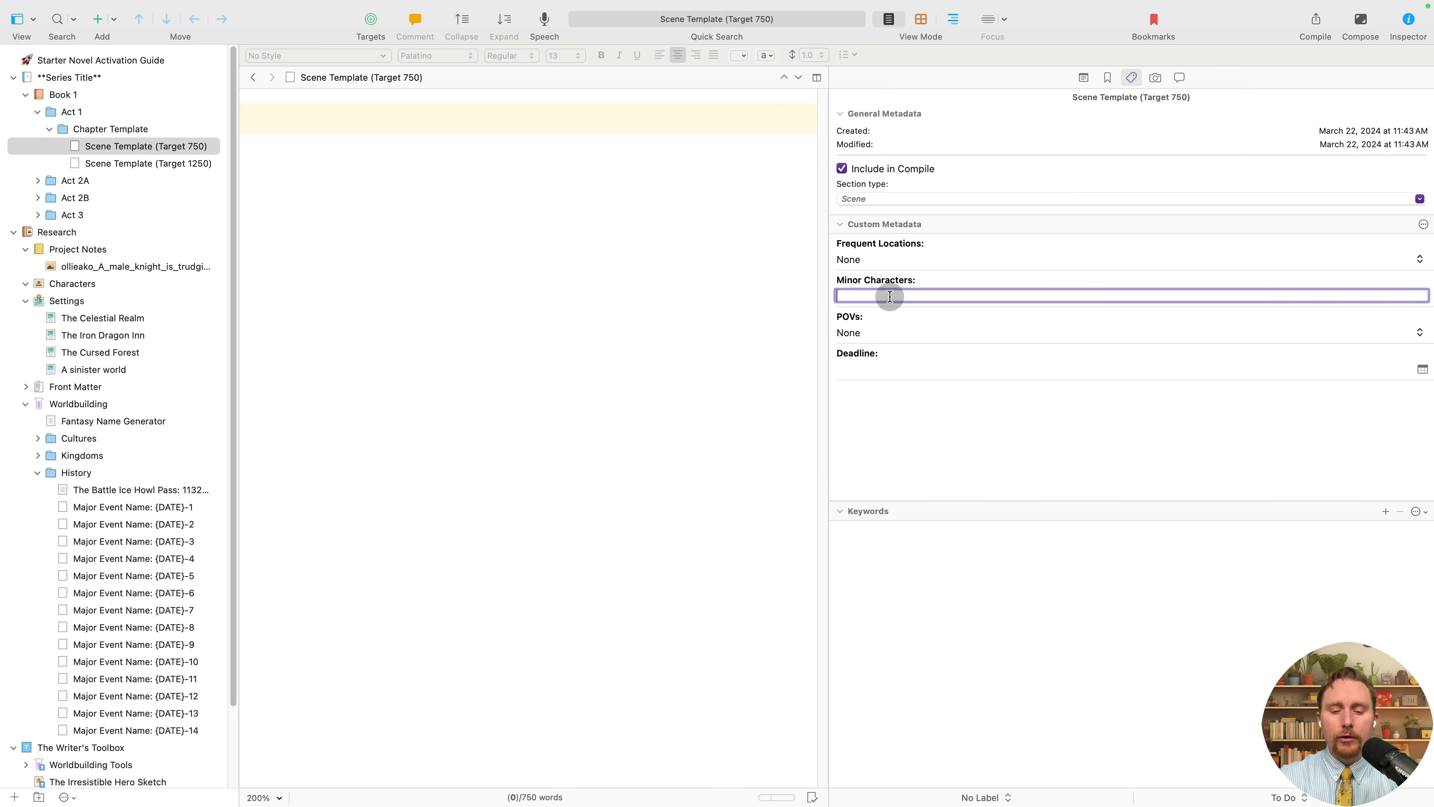
pyautogui.press('shift')
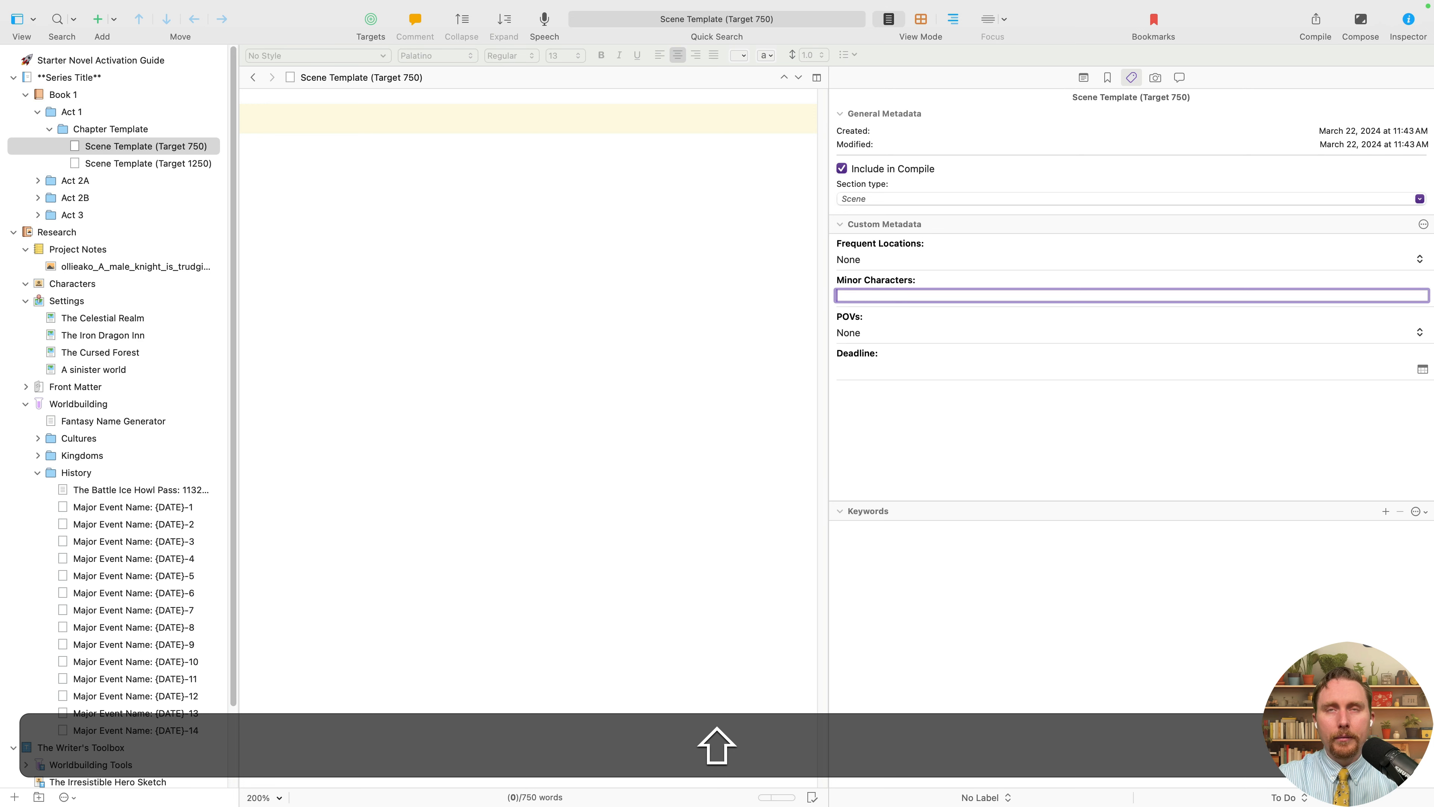
pyautogui.write('MInor')
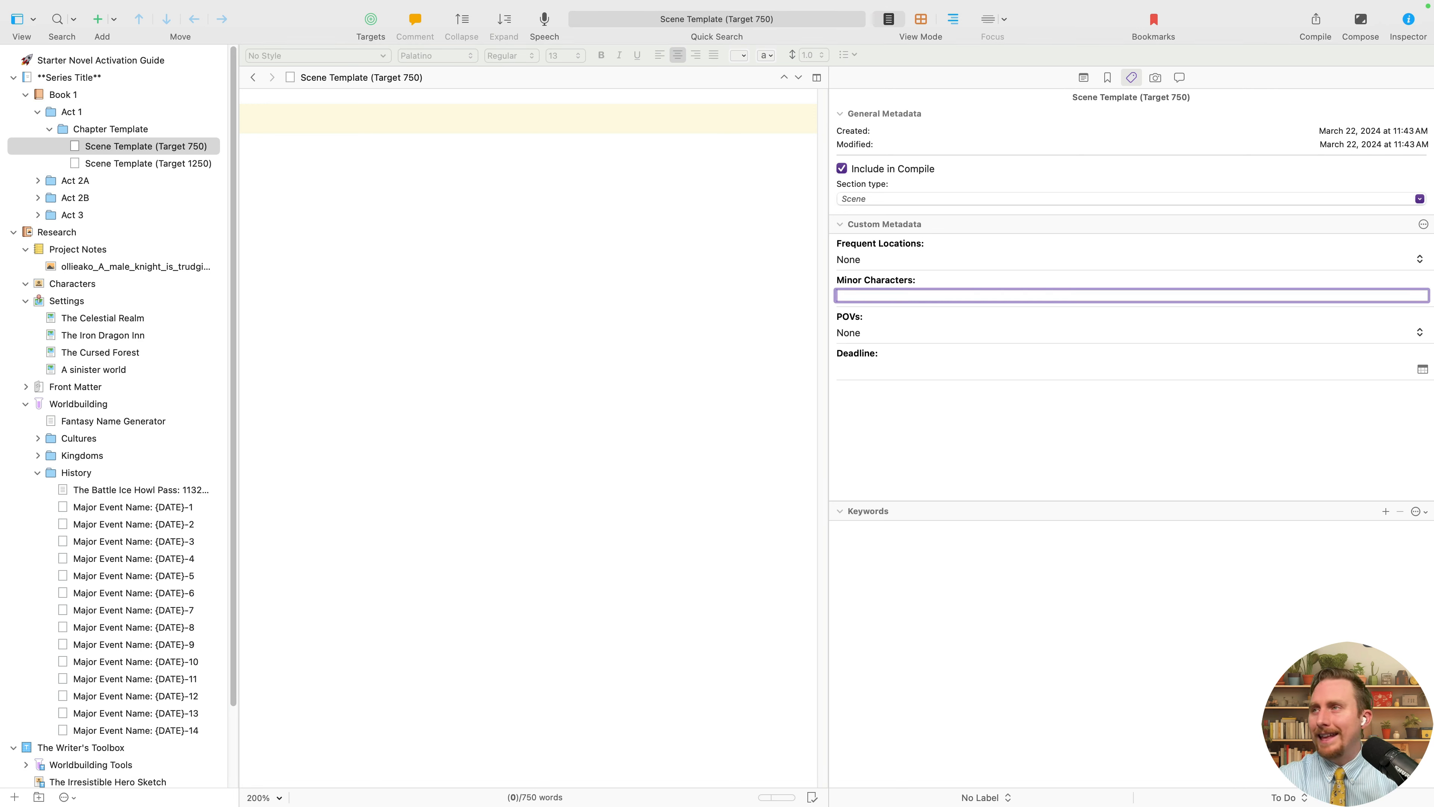
# Generate 65 names with the Name Generator, copy the whole list, and close the generator.
pyautogui.click(141, 8)
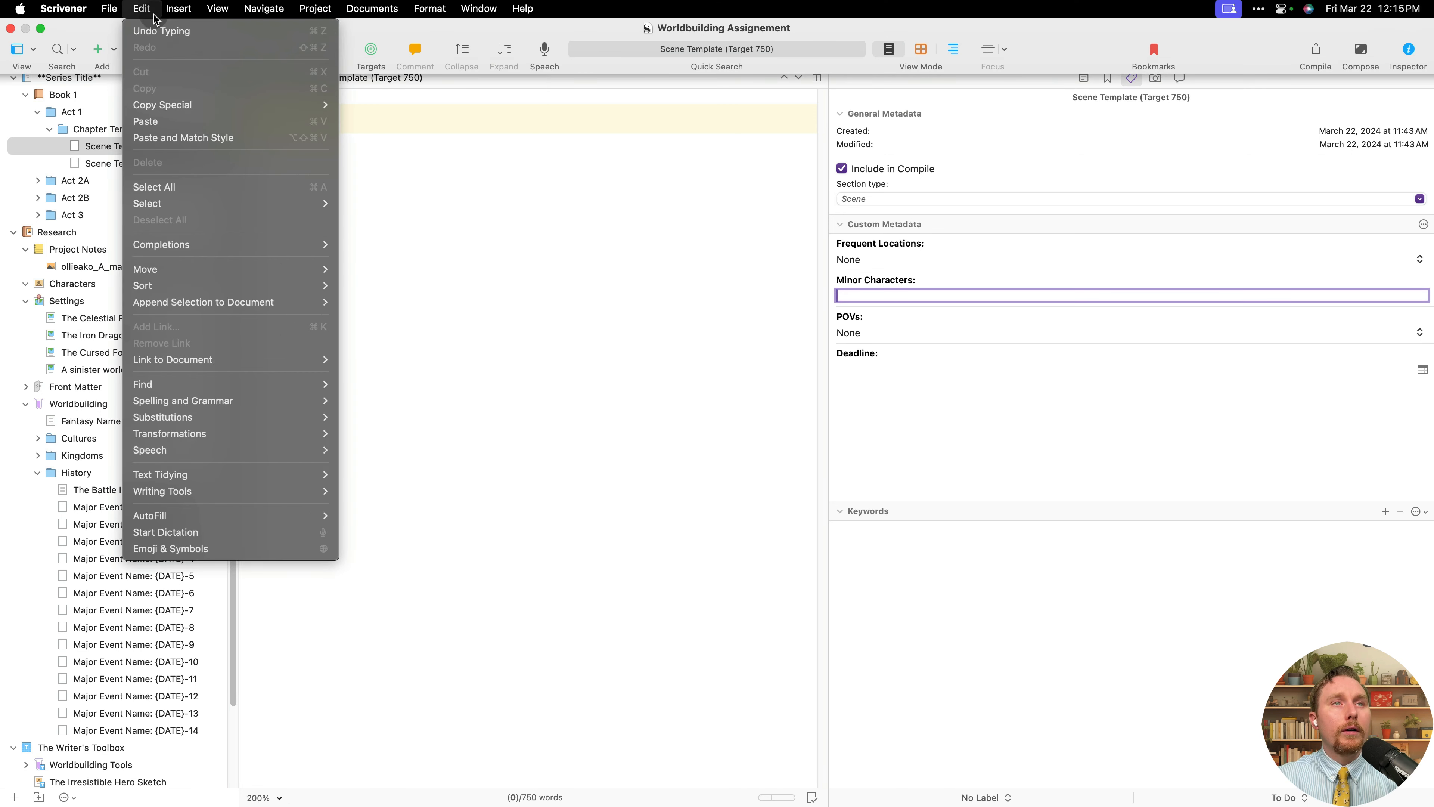
pyautogui.moveTo(196, 491)
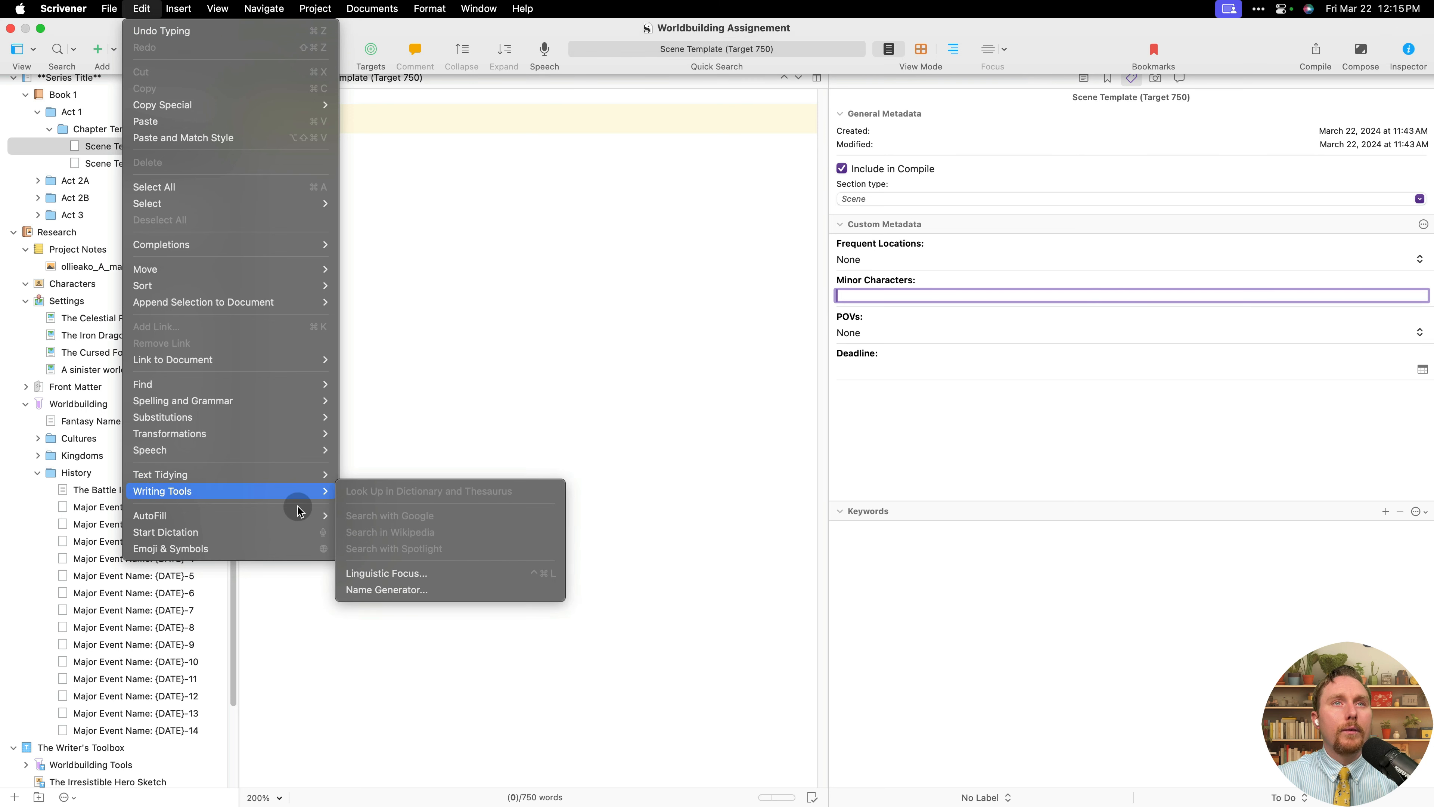
pyautogui.click(409, 591)
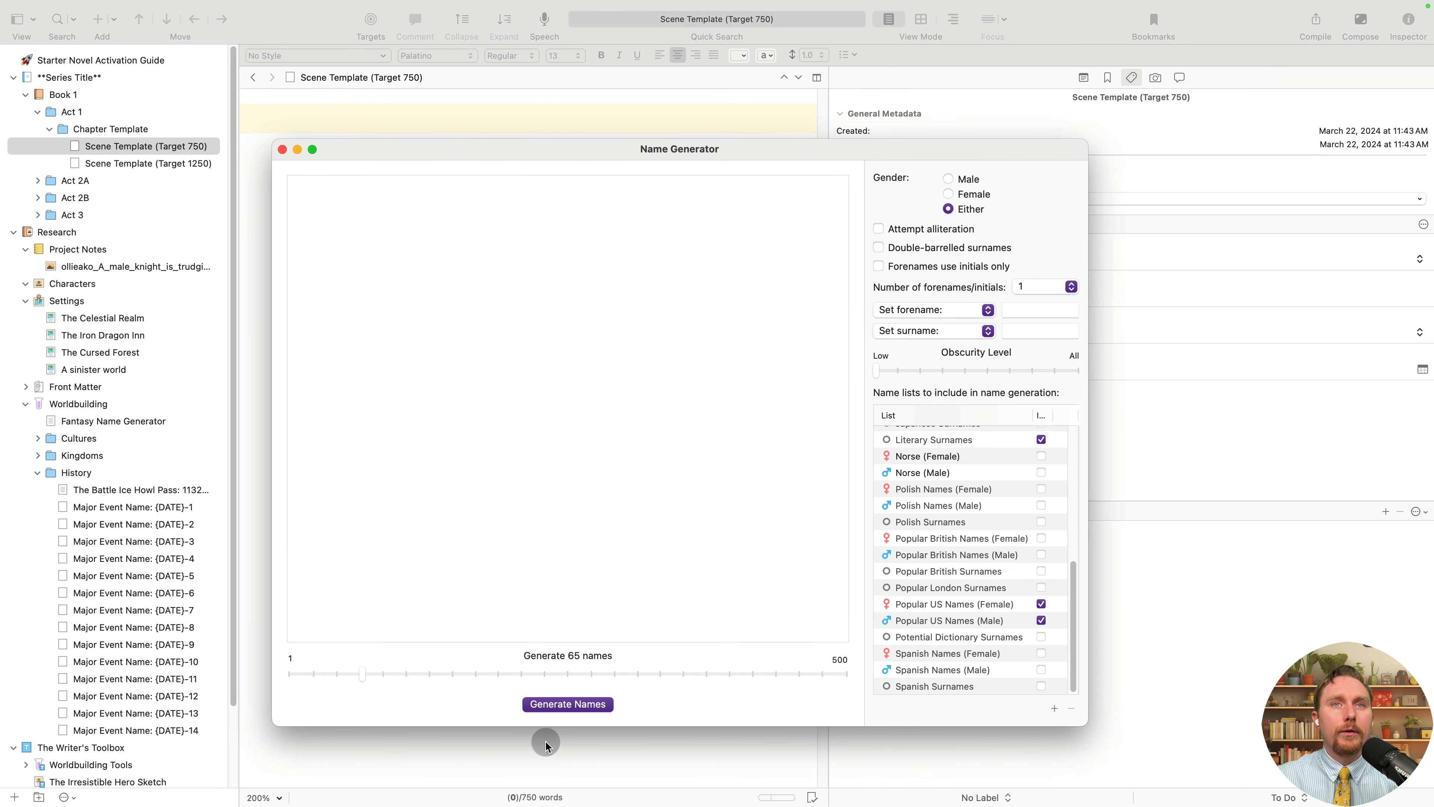
pyautogui.click(542, 700)
pyautogui.click(358, 566)
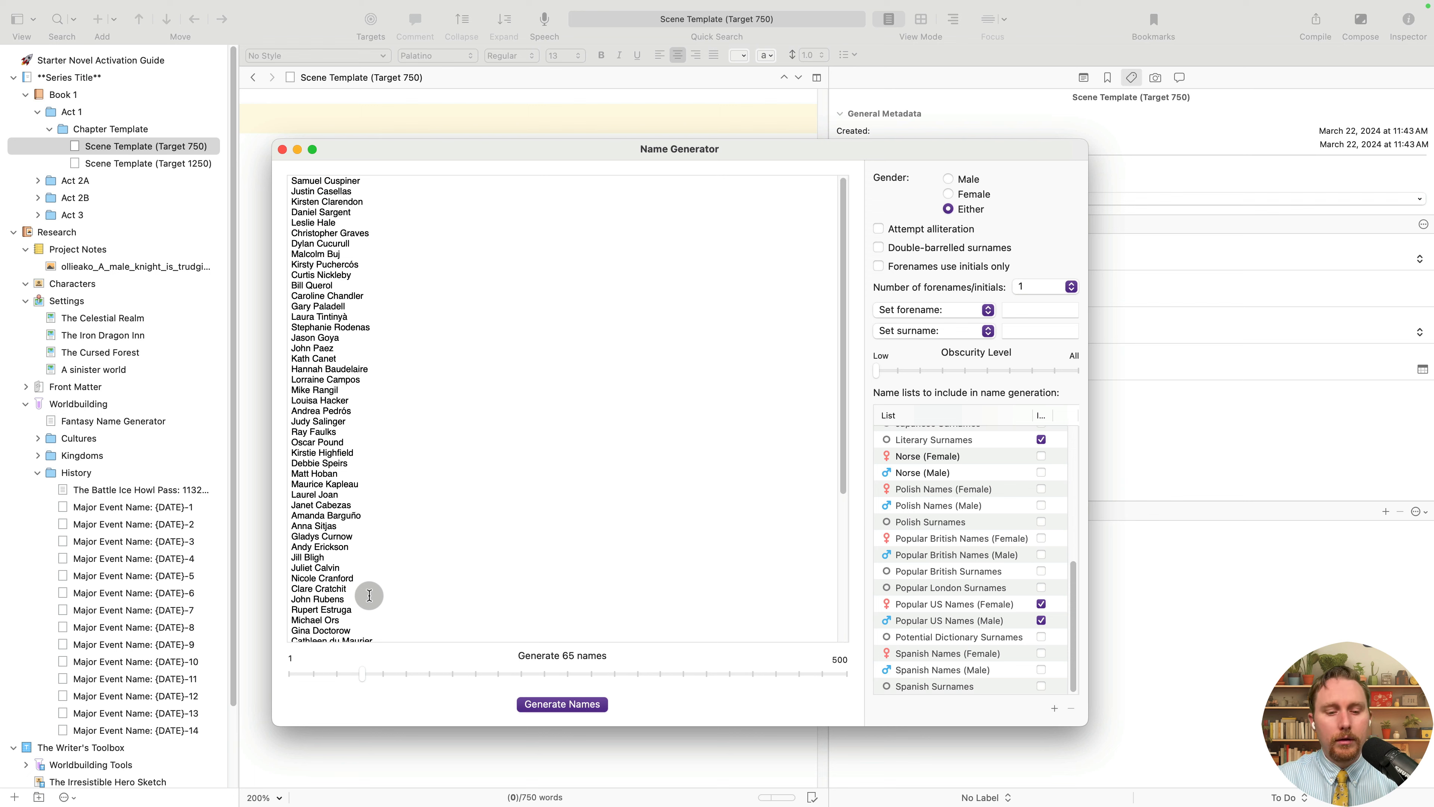
pyautogui.press('super+a')
pyautogui.press('super+c')
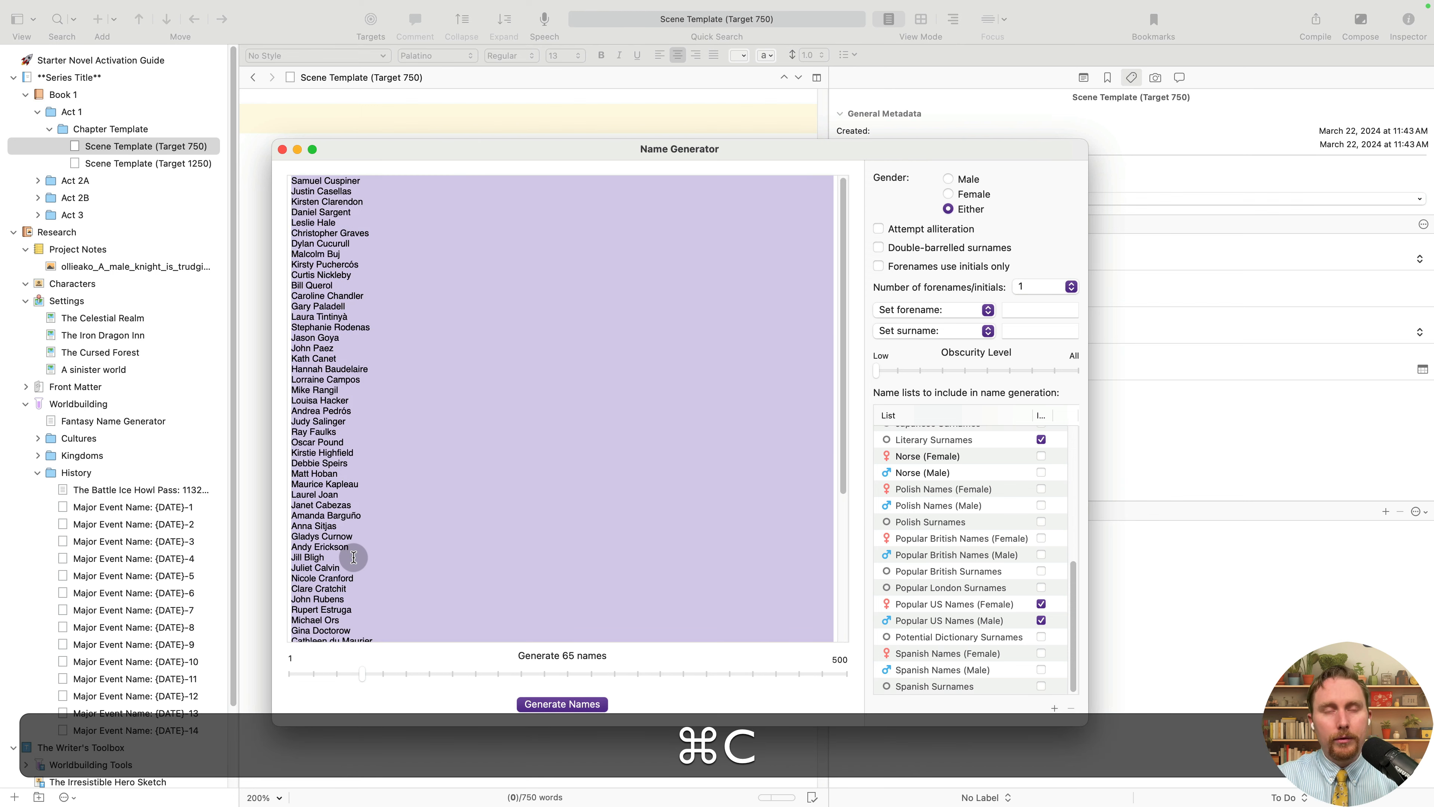
pyautogui.click(282, 149)
# Create a new text document titled "Name Generator" inside the Characters folder.
pyautogui.scroll(-3, 102, 661)
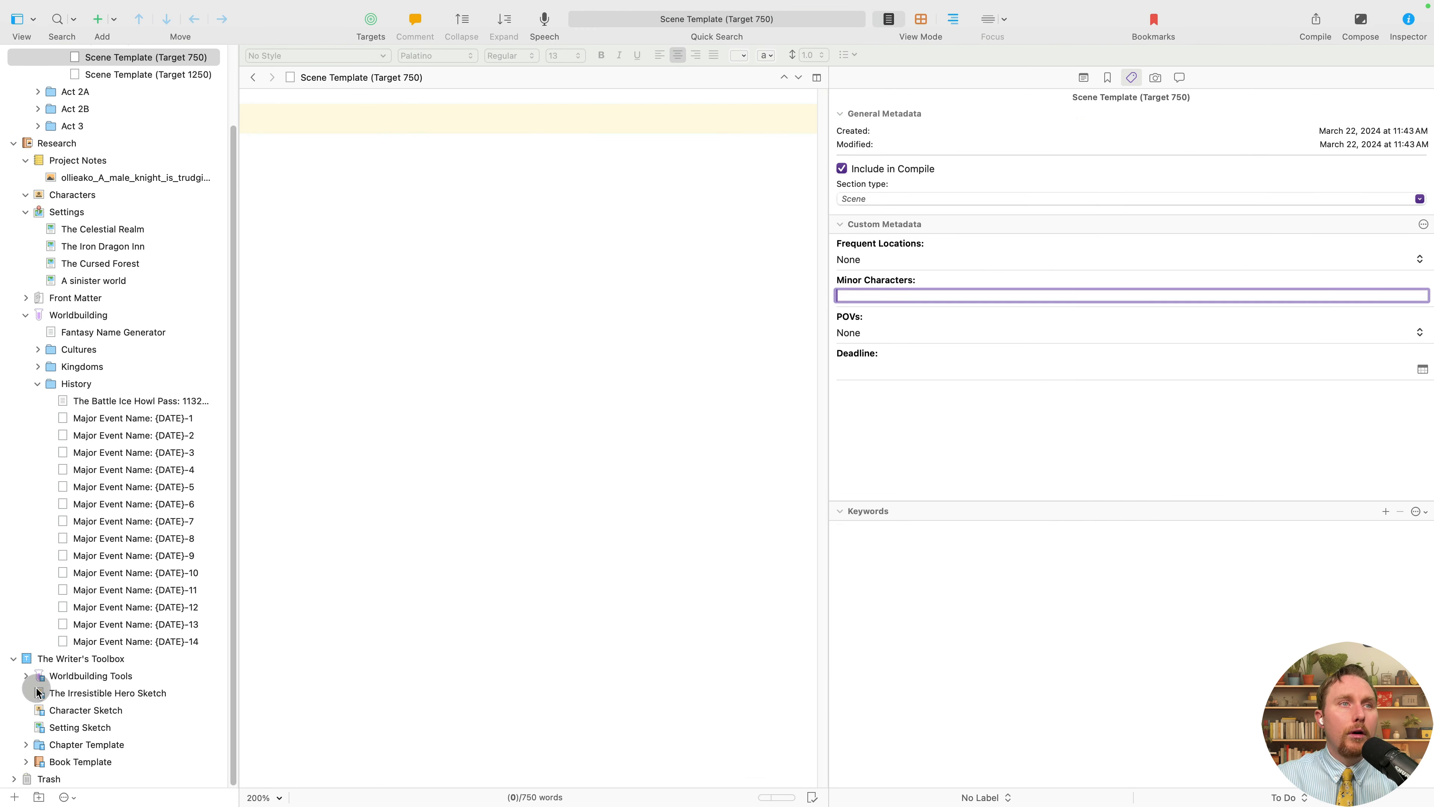
pyautogui.click(18, 199)
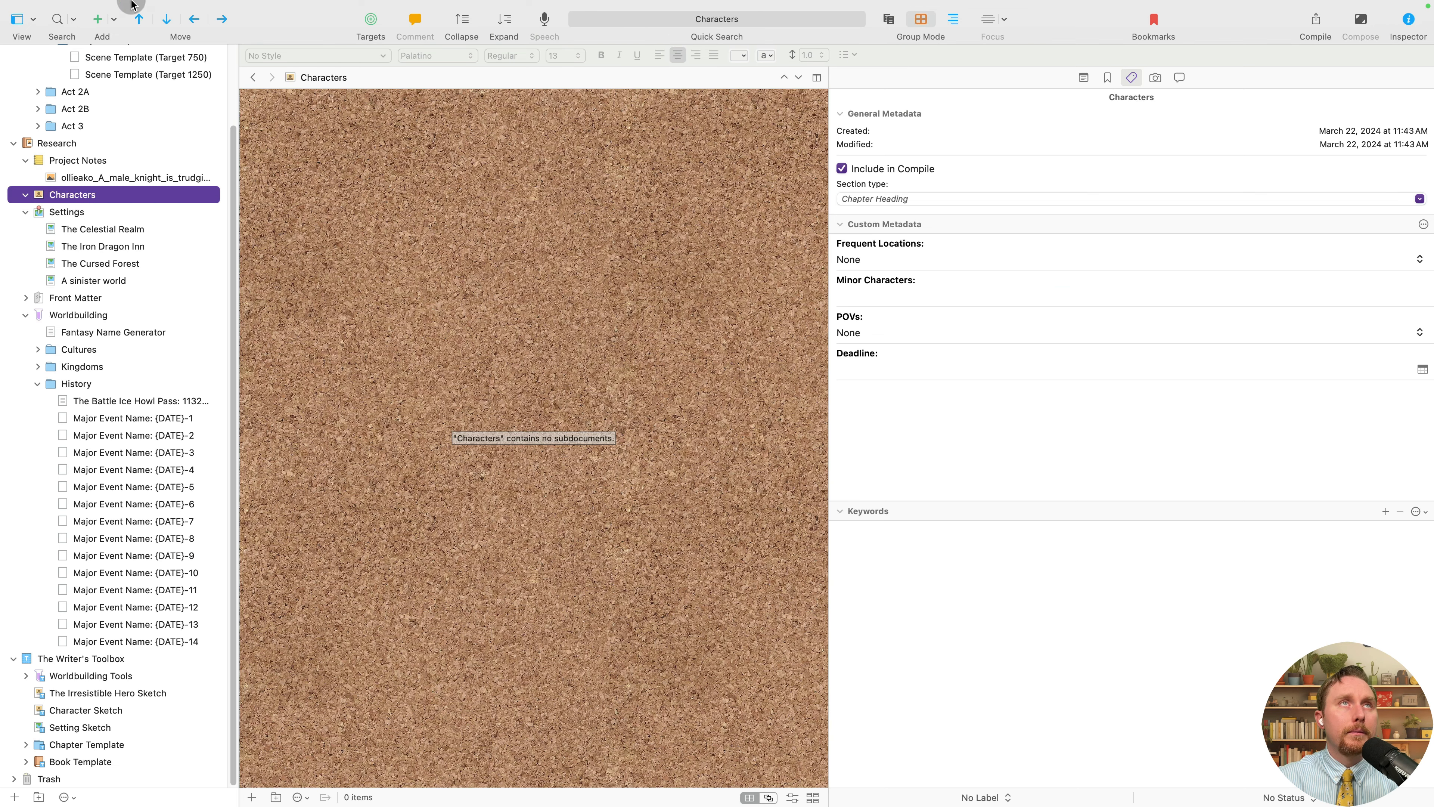
pyautogui.click(117, 20)
pyautogui.click(136, 37)
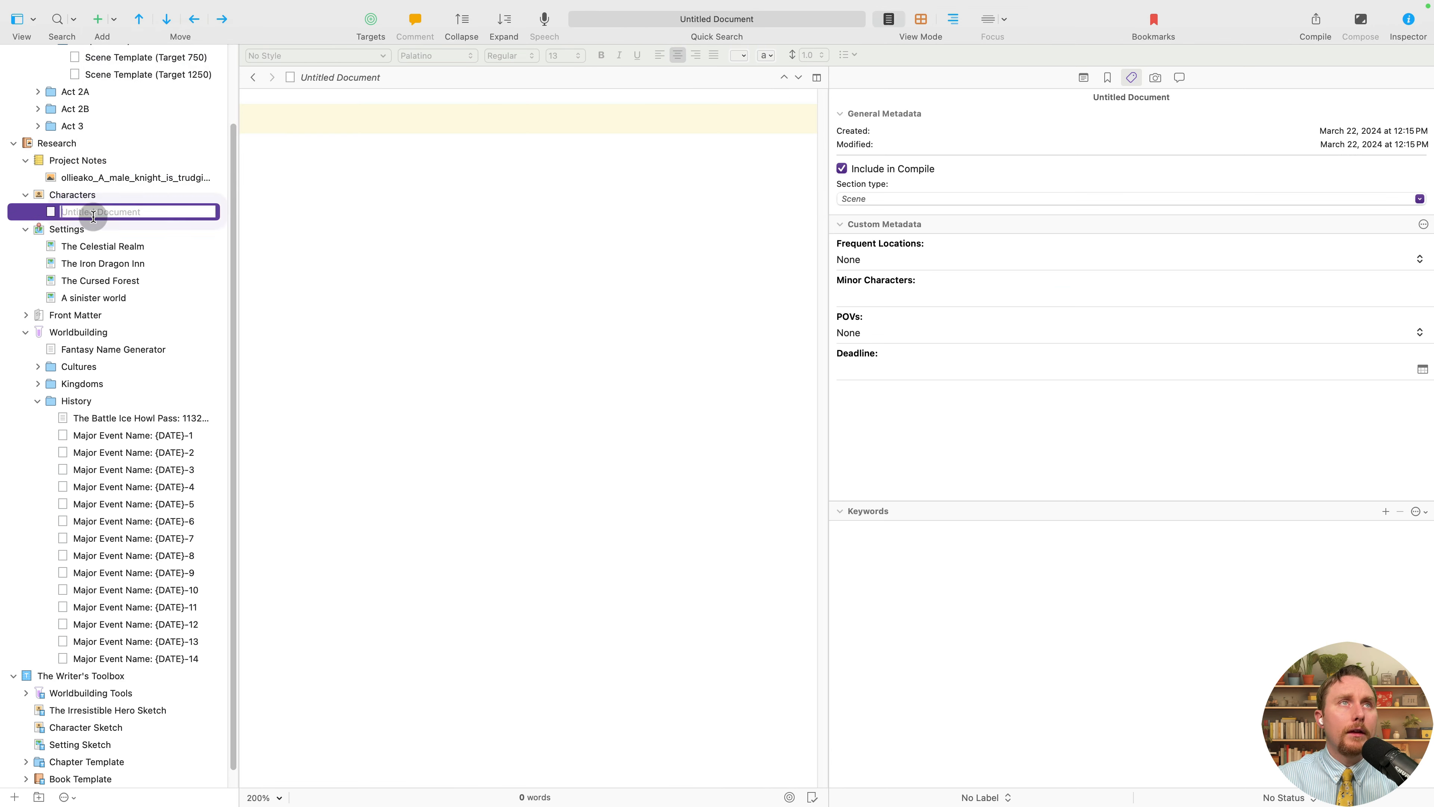
pyautogui.write('Name ')
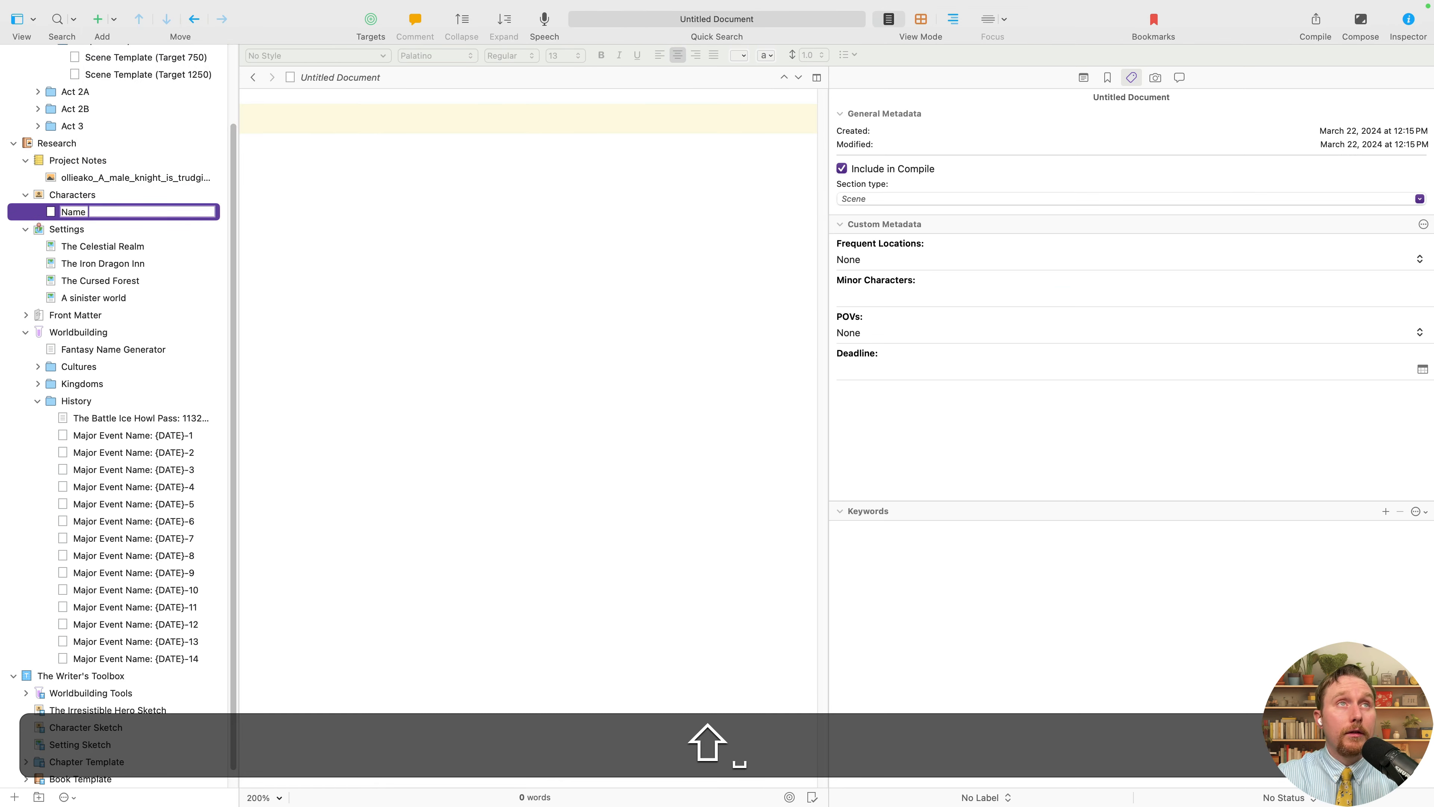
pyautogui.write('Generator')
pyautogui.press('Return')
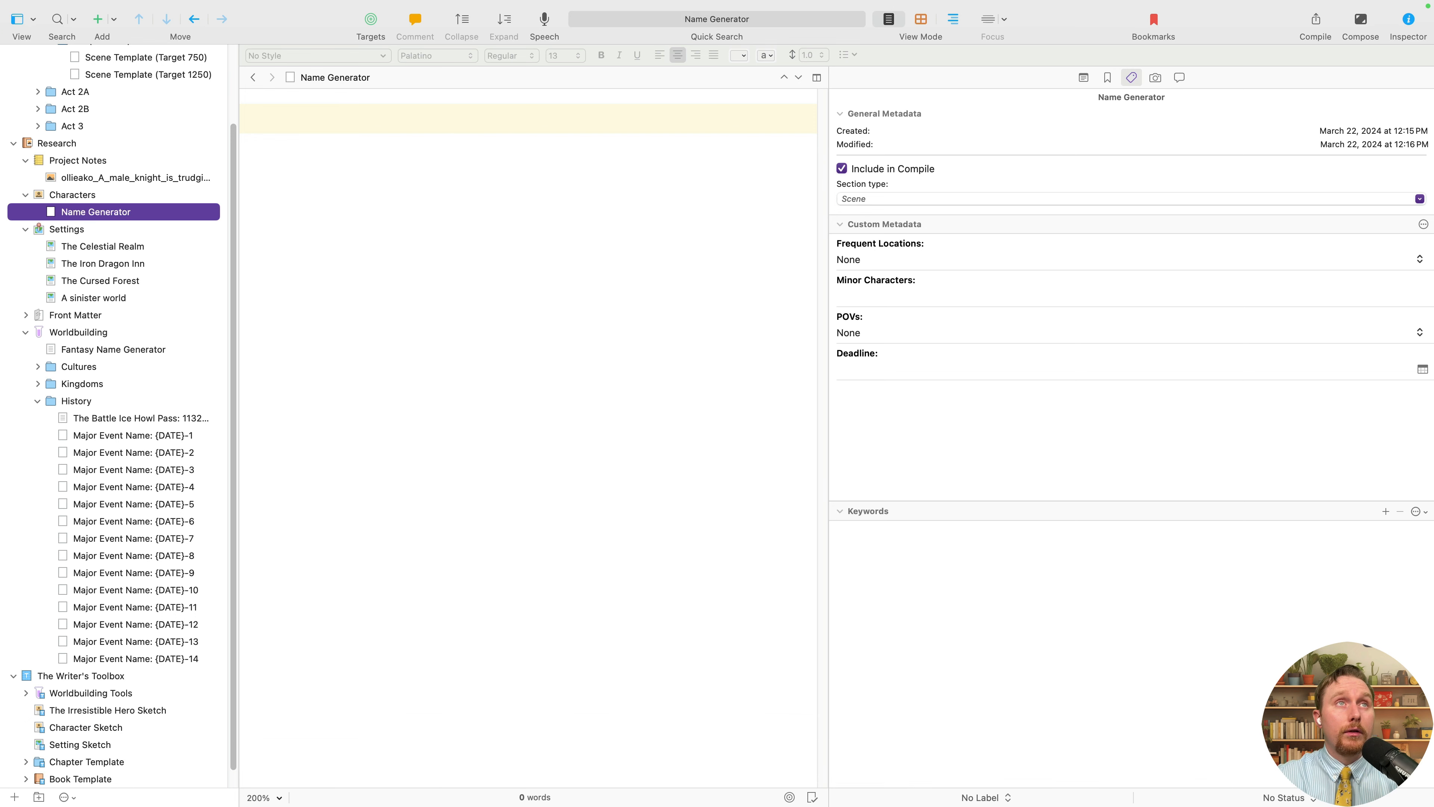
# Paste the copied list of generated names into the body of the Name Generator document.
pyautogui.click(389, 201)
pyautogui.press('super+v')
pyautogui.scroll(15, 474, 407)
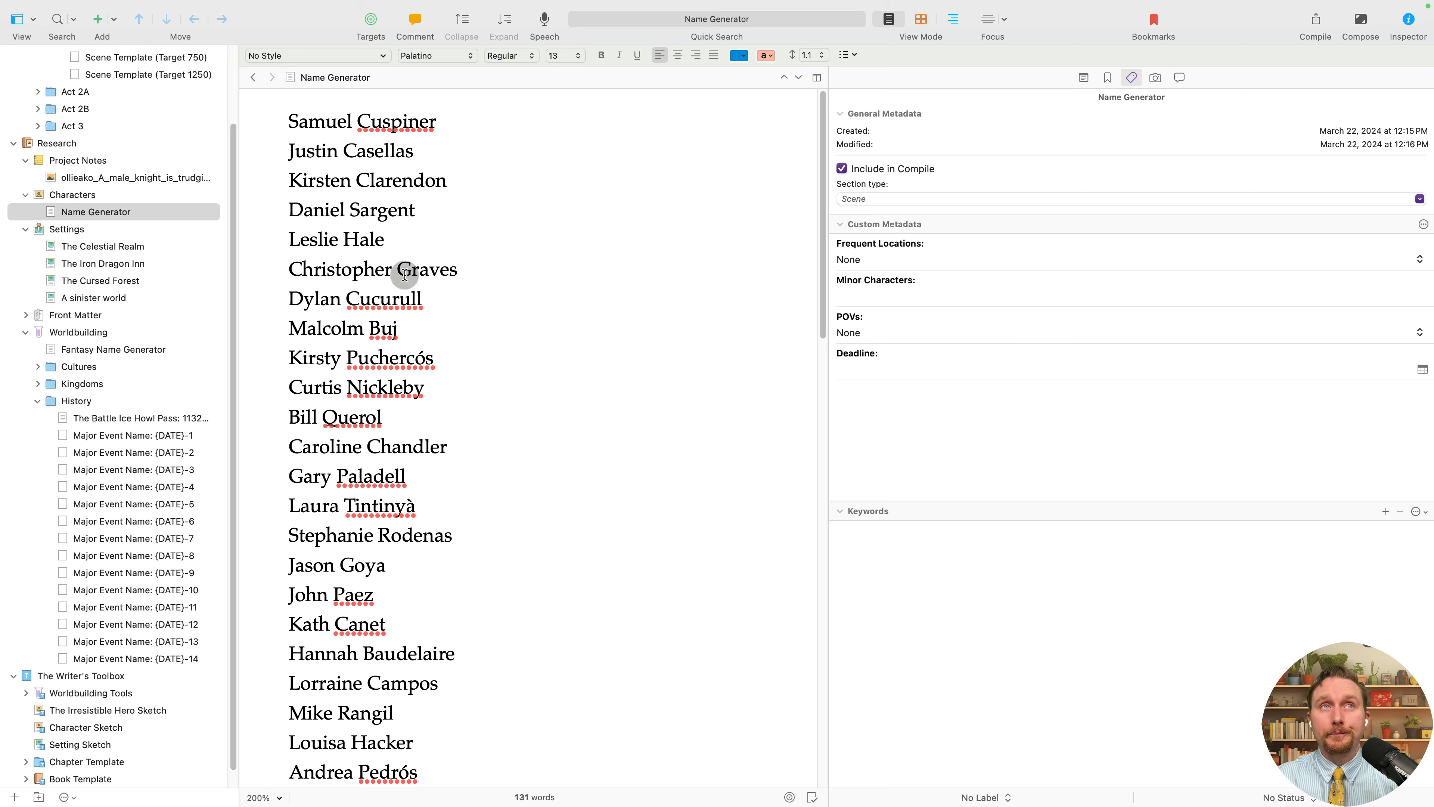
# Copy the first name of the list into the document's Minor Characters field, followed by a comma.
pyautogui.moveTo(444, 119); pyautogui.dragTo(246, 110)
pyautogui.press('super+c')
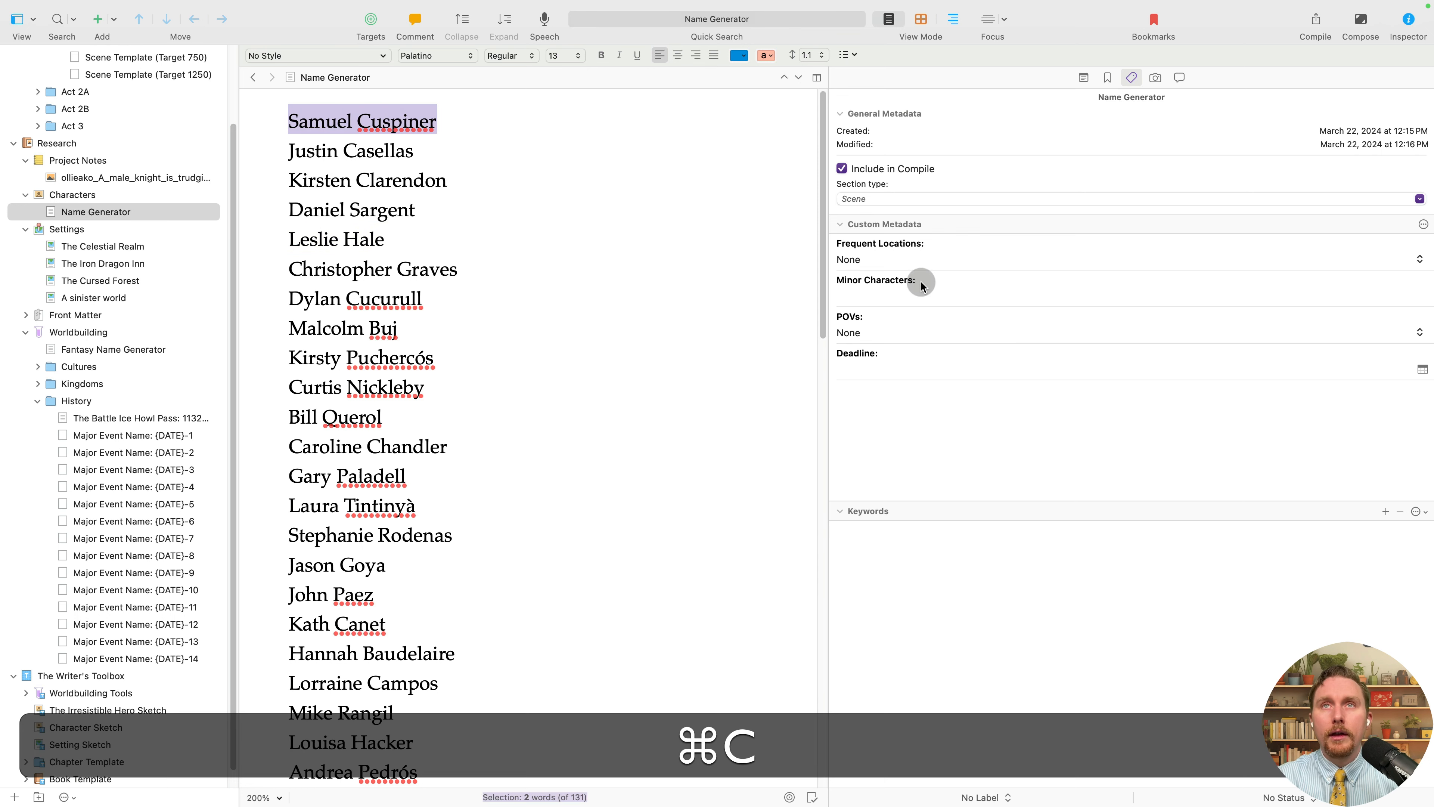
pyautogui.click(876, 289)
pyautogui.press('super+v')
pyautogui.write(',')
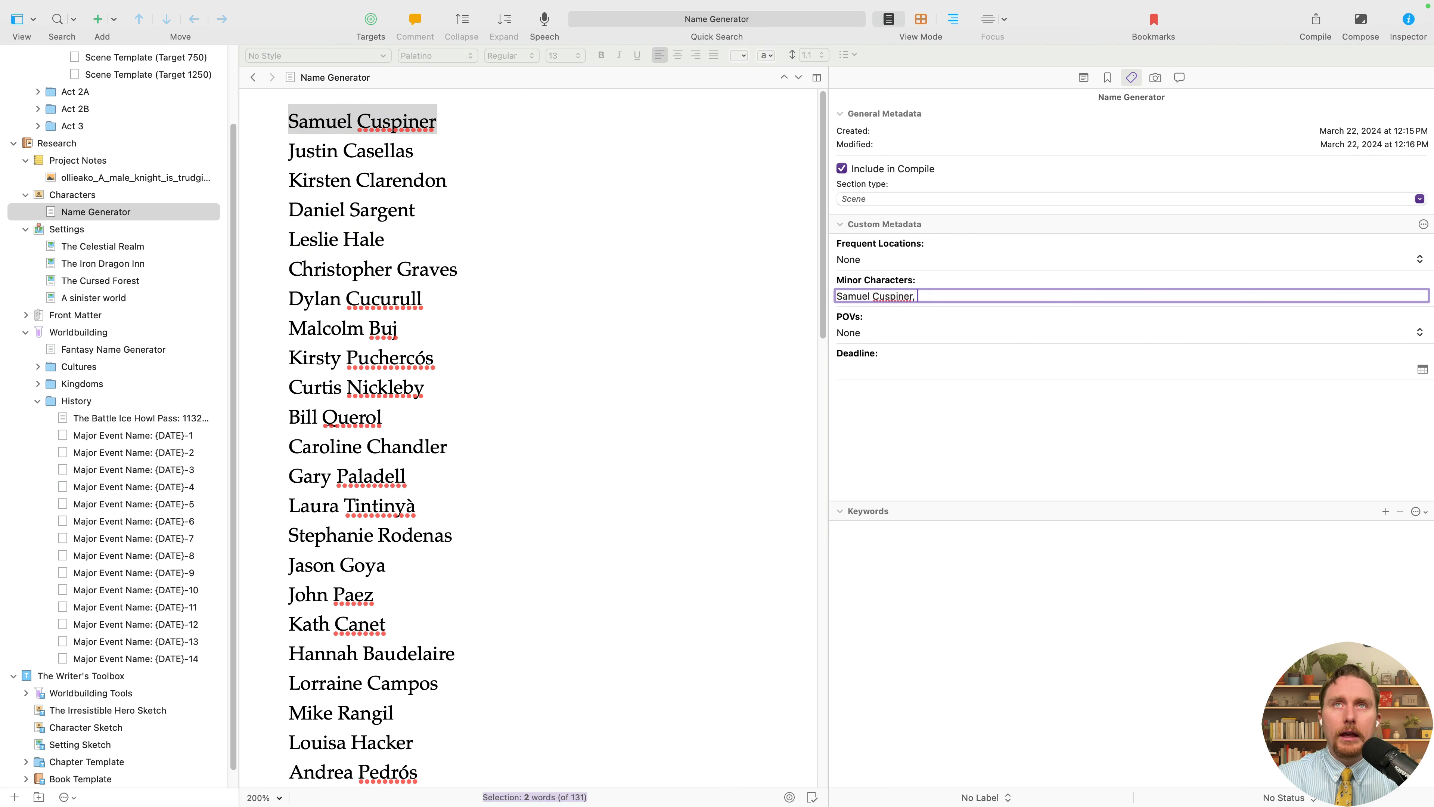
# Append the second name of the list to the Minor Characters field, followed by a comma.
pyautogui.moveTo(418, 151); pyautogui.dragTo(284, 157)
pyautogui.press('super+c')
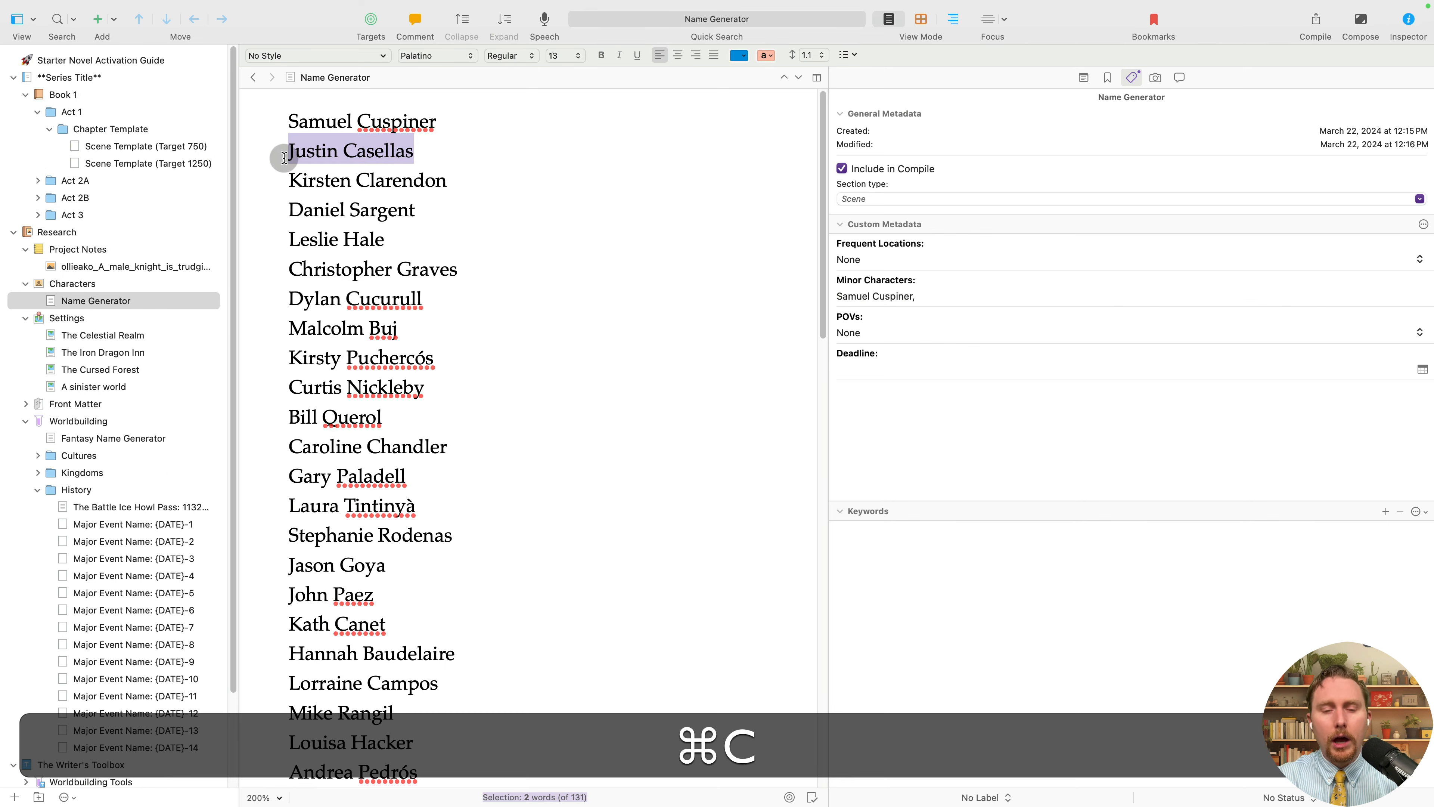
pyautogui.click(960, 297)
pyautogui.press('super+v')
pyautogui.write(',')
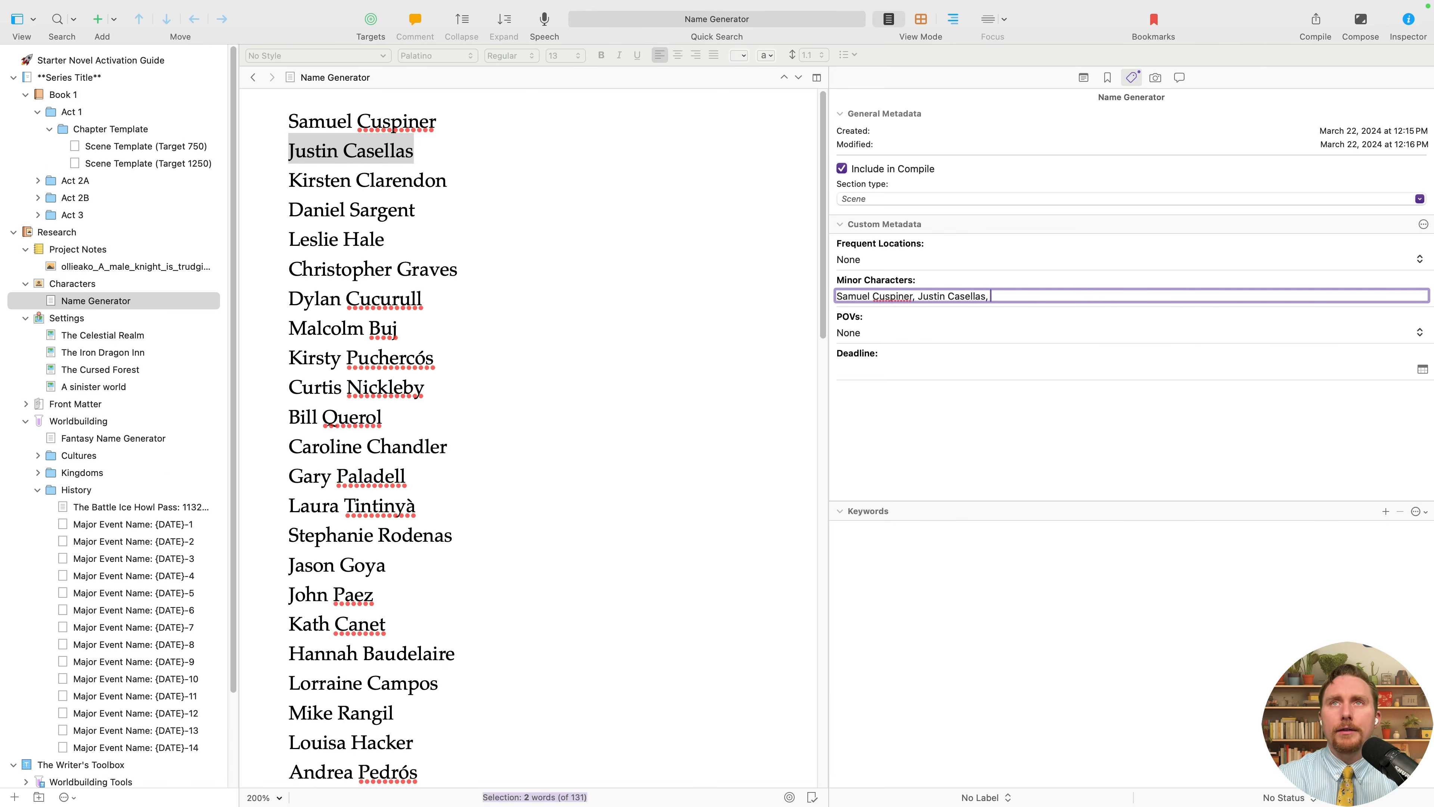
# Append the third name of the list to the end of the Minor Characters field.
pyautogui.click(470, 252)
pyautogui.moveTo(448, 182); pyautogui.dragTo(252, 184)
pyautogui.press('super+c')
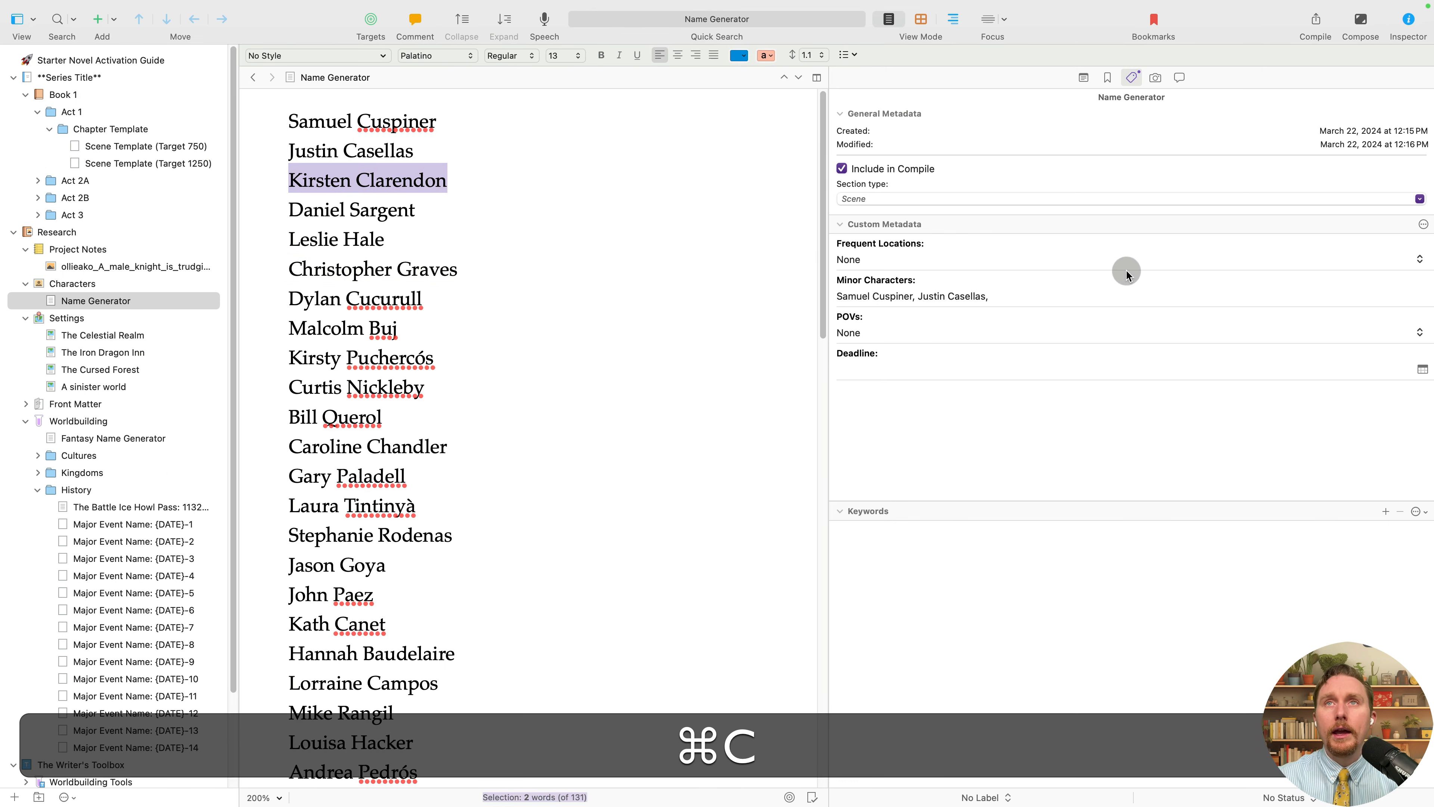
pyautogui.click(1042, 297)
pyautogui.press('super+v')
pyautogui.click(1343, 541)
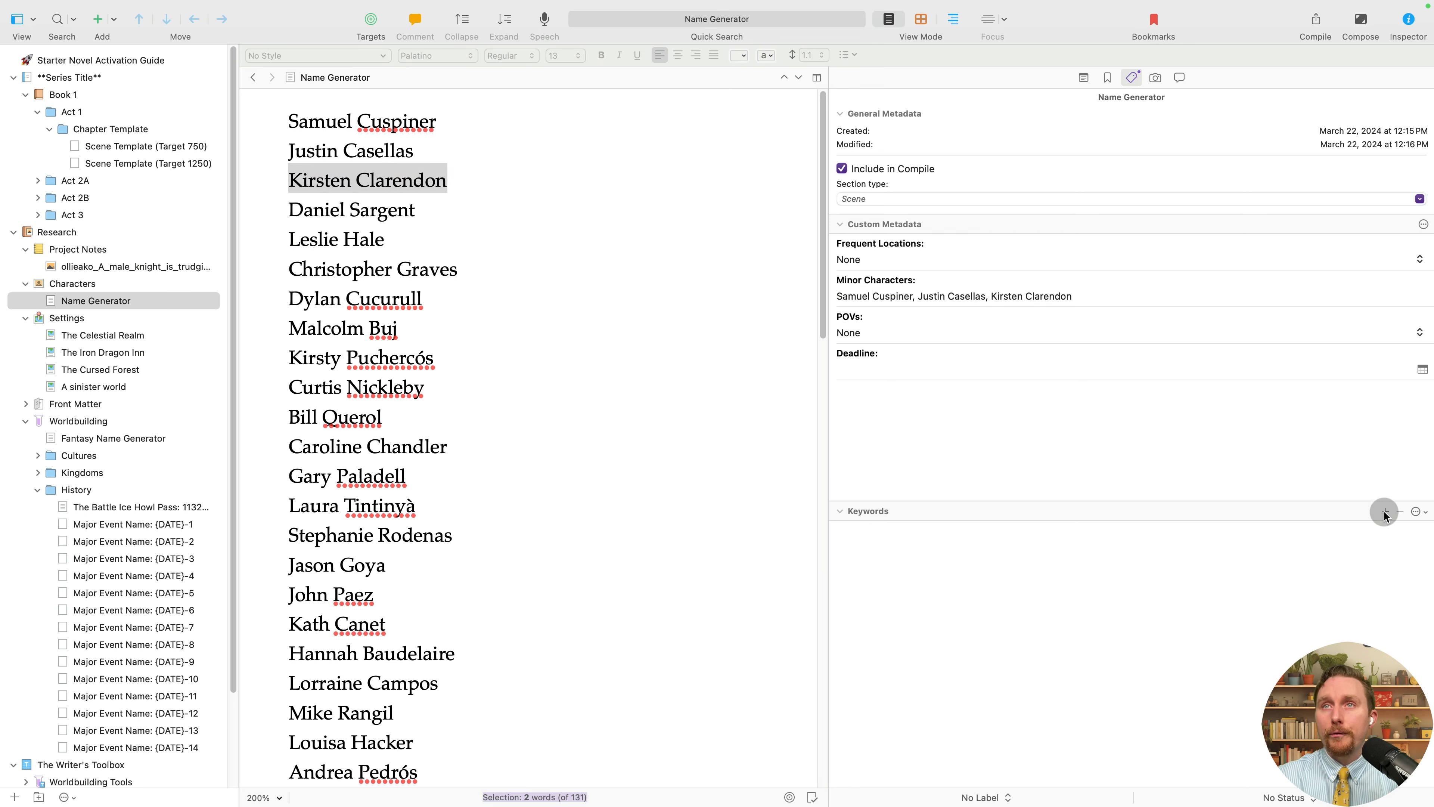
# Open the project keywords and add a new top-level keyword named Minor Characters.
pyautogui.click(1417, 511)
pyautogui.click(1387, 550)
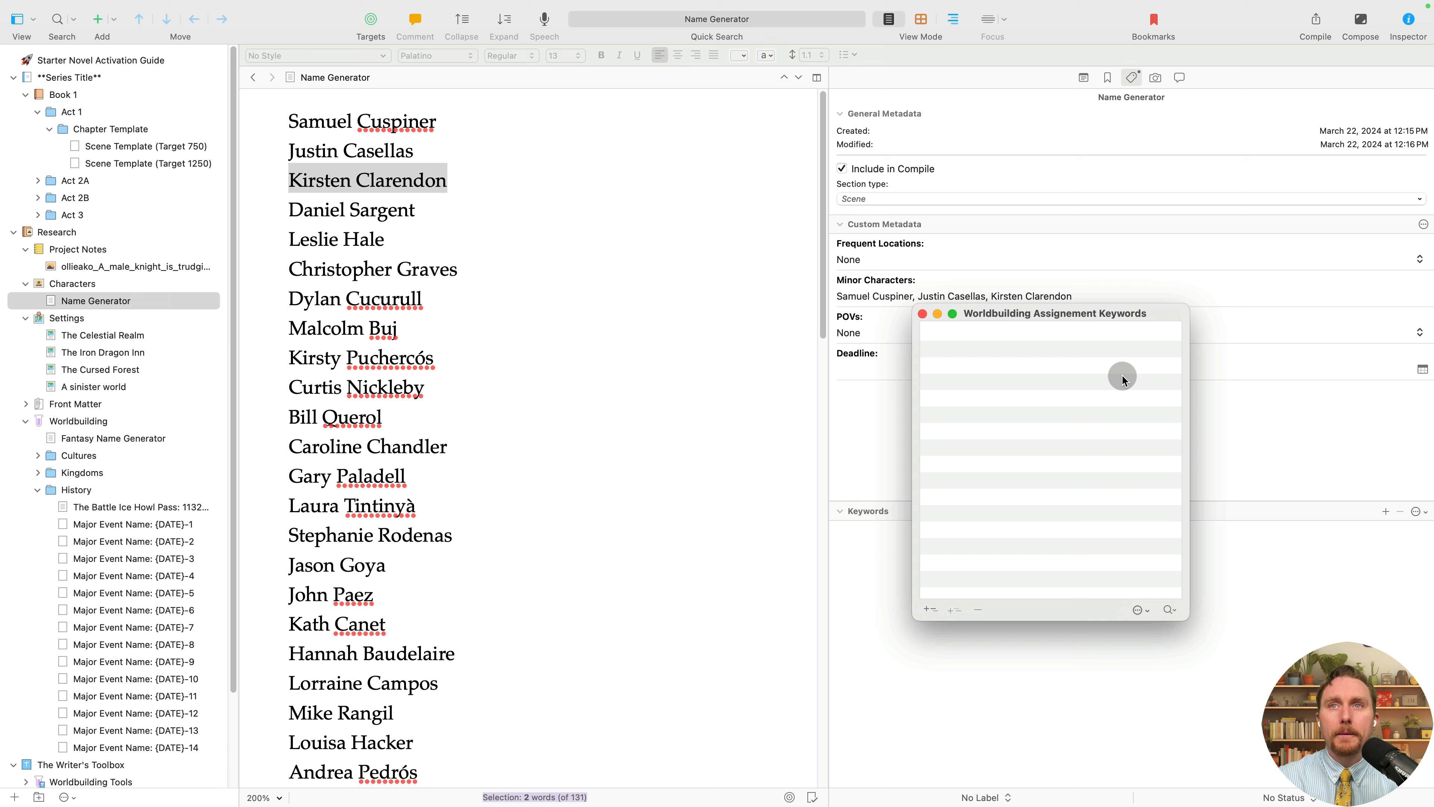
pyautogui.click(931, 610)
pyautogui.write('Min')
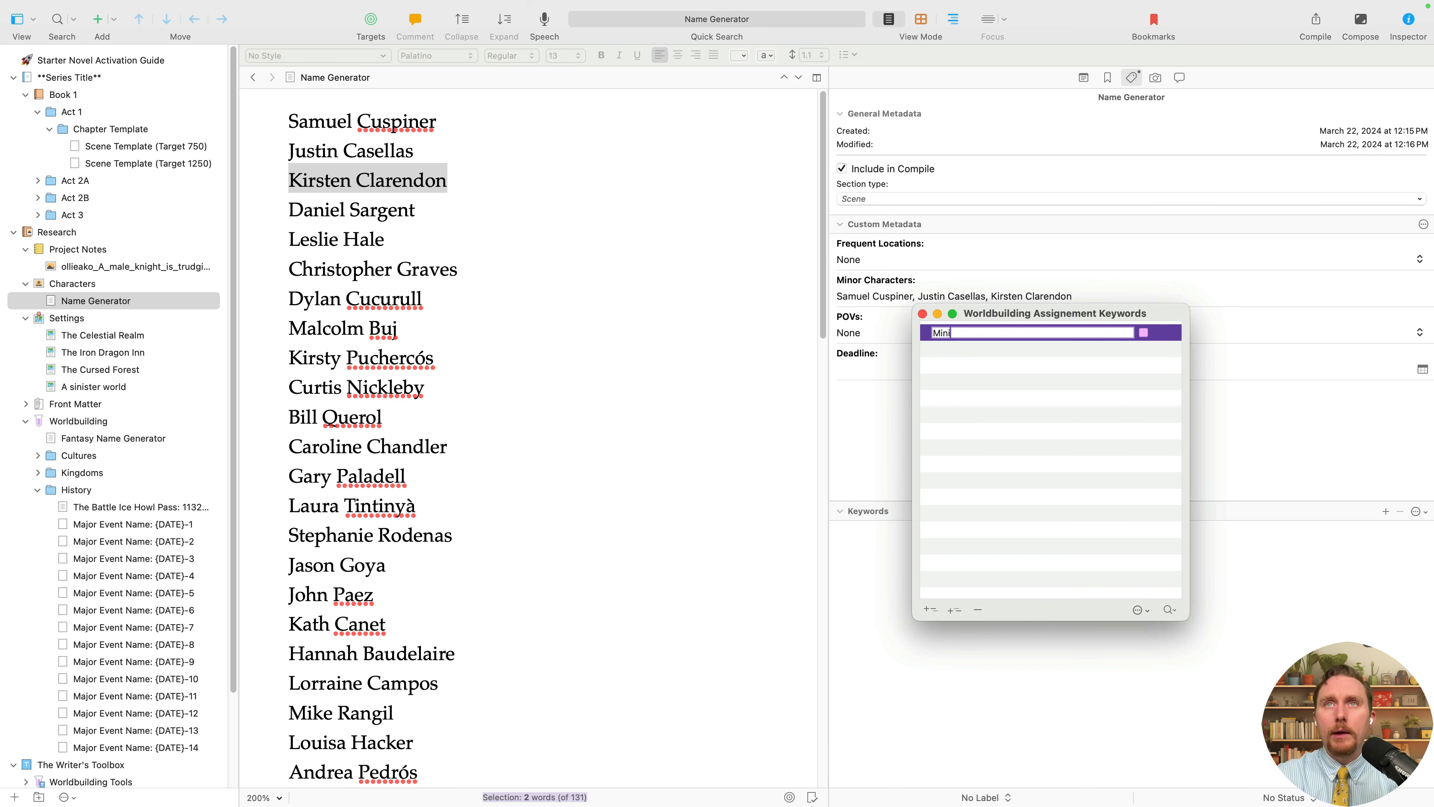
pyautogui.write('or Characters')
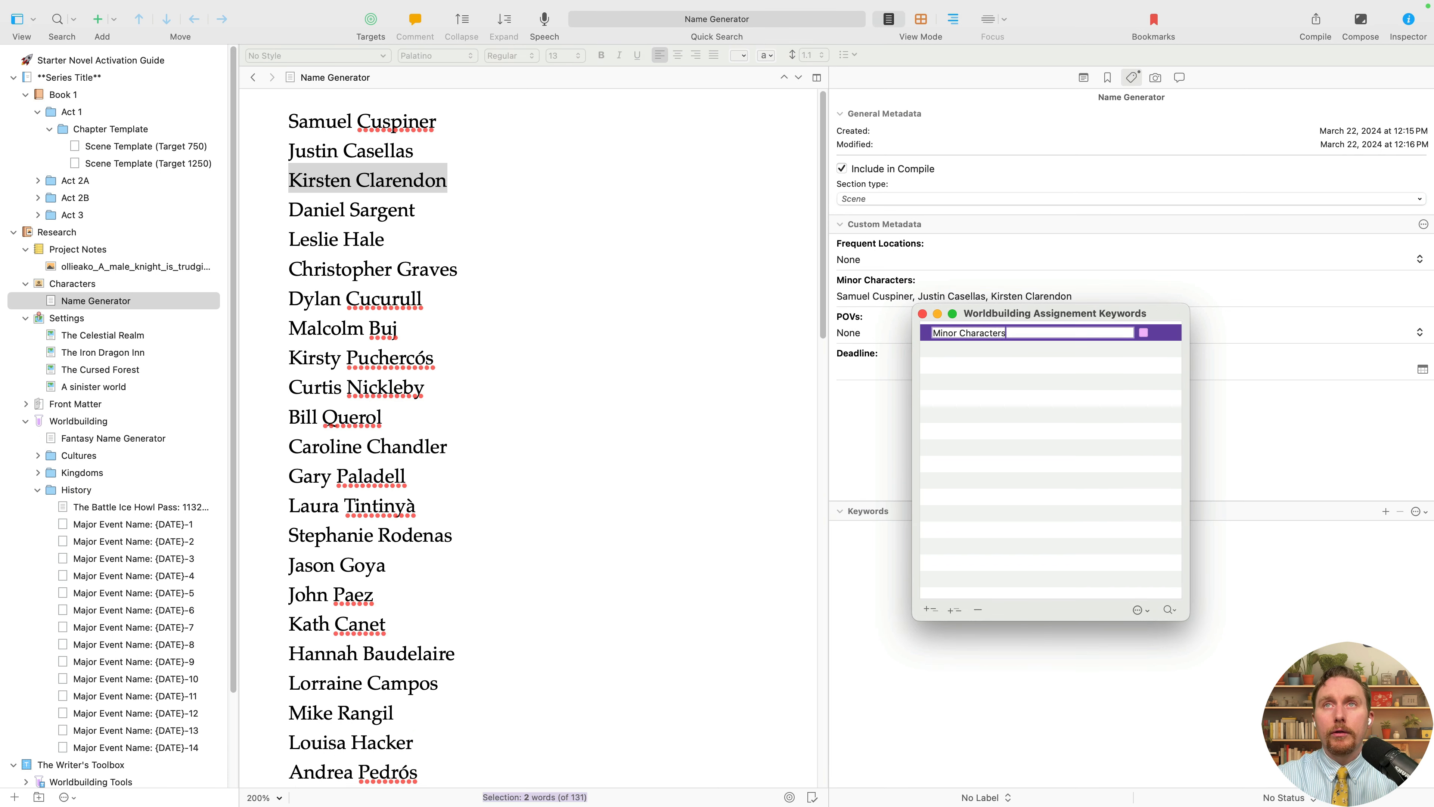
pyautogui.press('Return')
# Copy the first name from the Minor Characters field into the project keywords and nest it under the Minor Characters keyword.
pyautogui.moveTo(983, 313); pyautogui.dragTo(675, 340)
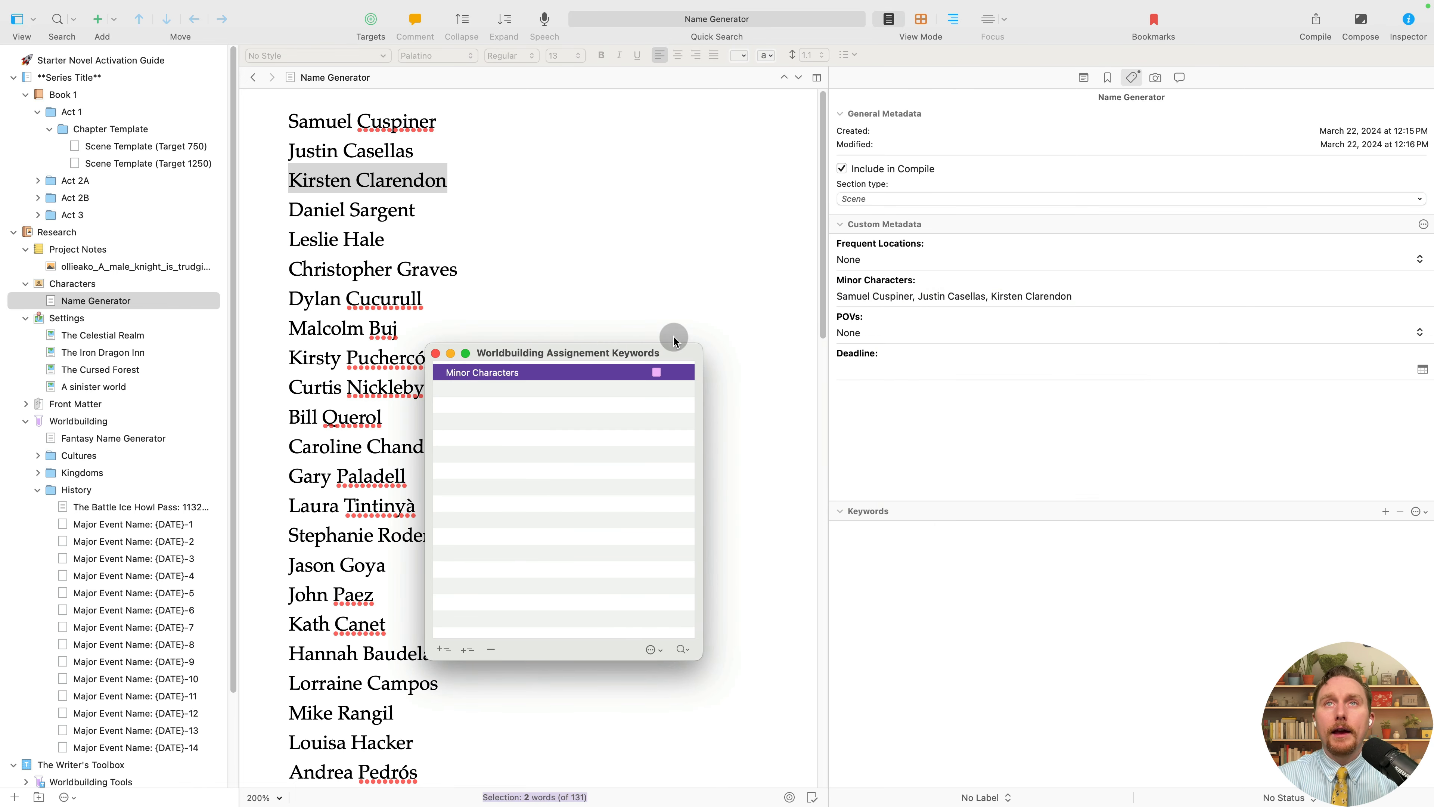
pyautogui.click(872, 296)
pyautogui.moveTo(912, 296); pyautogui.dragTo(784, 294)
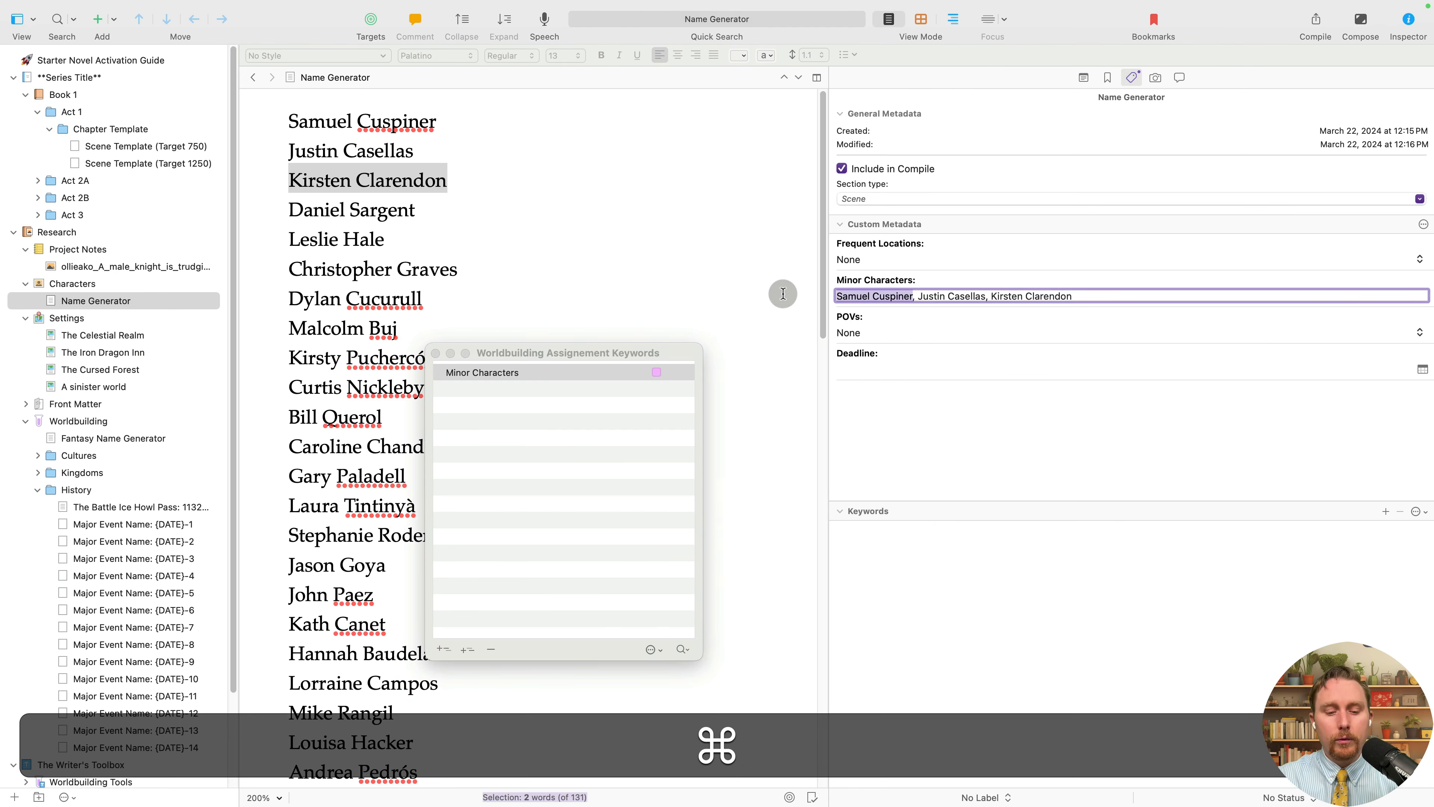
pyautogui.press('cmd+c')
pyautogui.click(490, 552)
pyautogui.press('cmd+v')
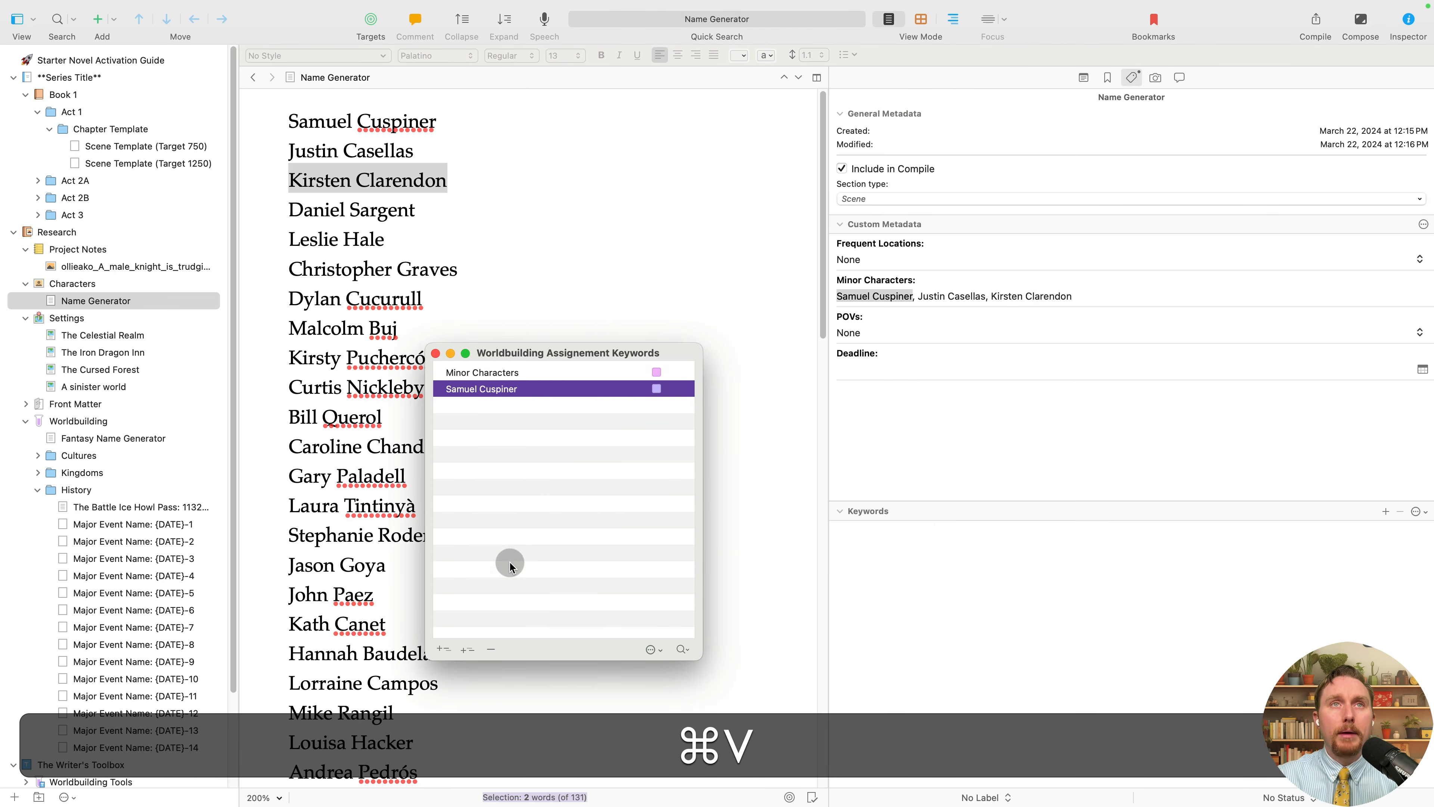
pyautogui.moveTo(516, 392)
pyautogui.mouseDown()
pyautogui.moveTo(512, 368)
pyautogui.moveTo(528, 371)
pyautogui.mouseUp()
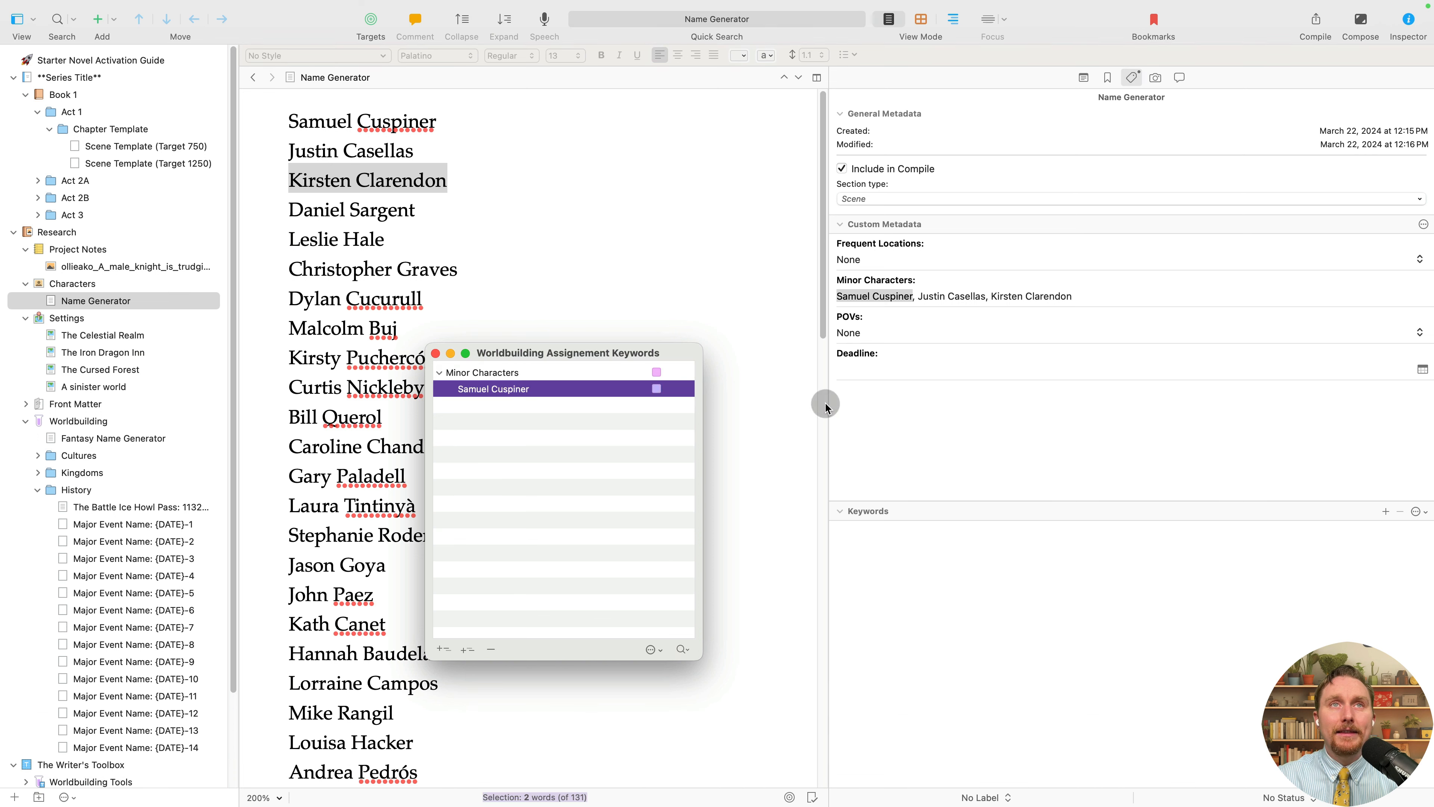
# Add the second name from the Minor Characters field as another keyword nested under Minor Characters.
pyautogui.click(948, 313)
pyautogui.click(916, 297)
pyautogui.moveTo(920, 296); pyautogui.dragTo(988, 301)
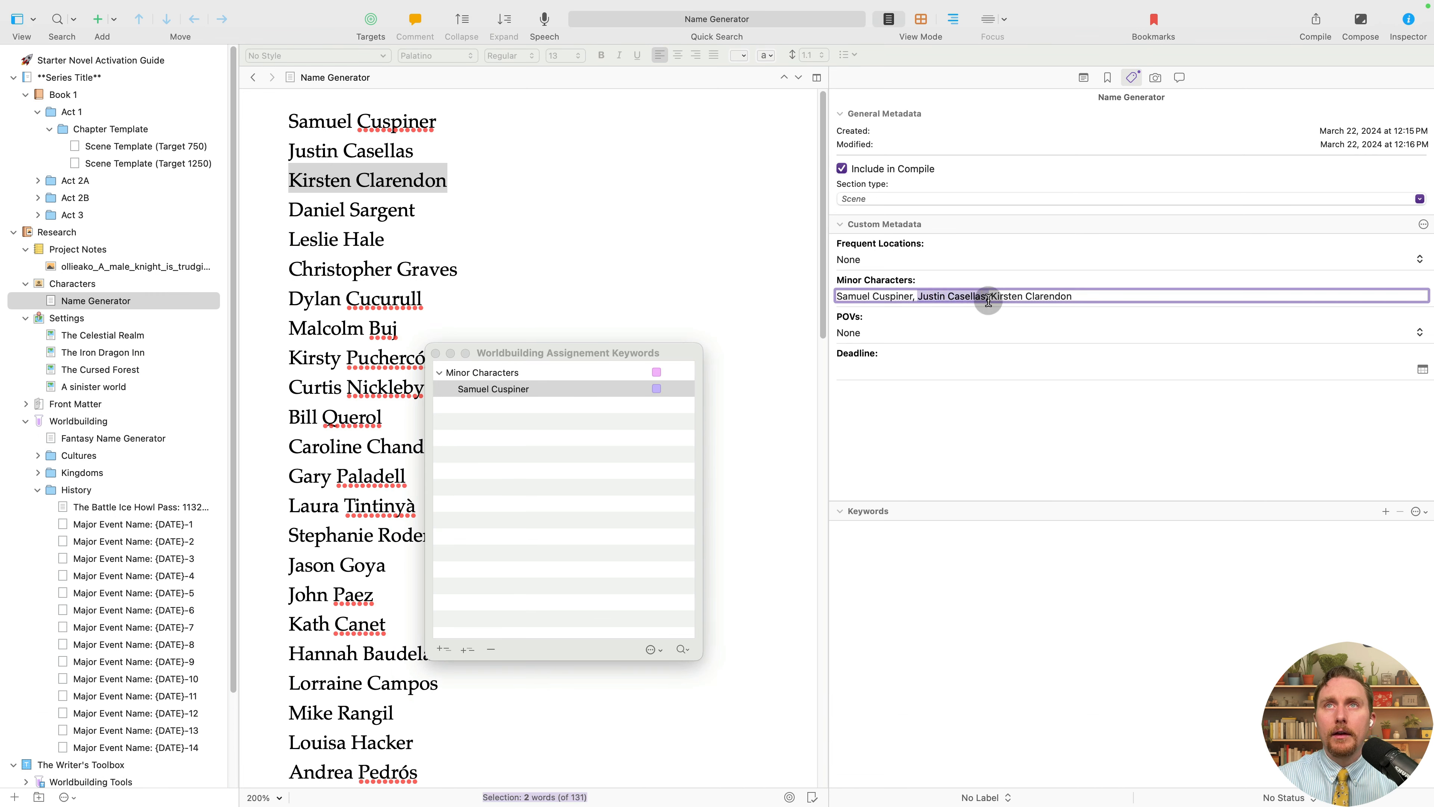
pyautogui.press('super+c')
pyautogui.click(502, 458)
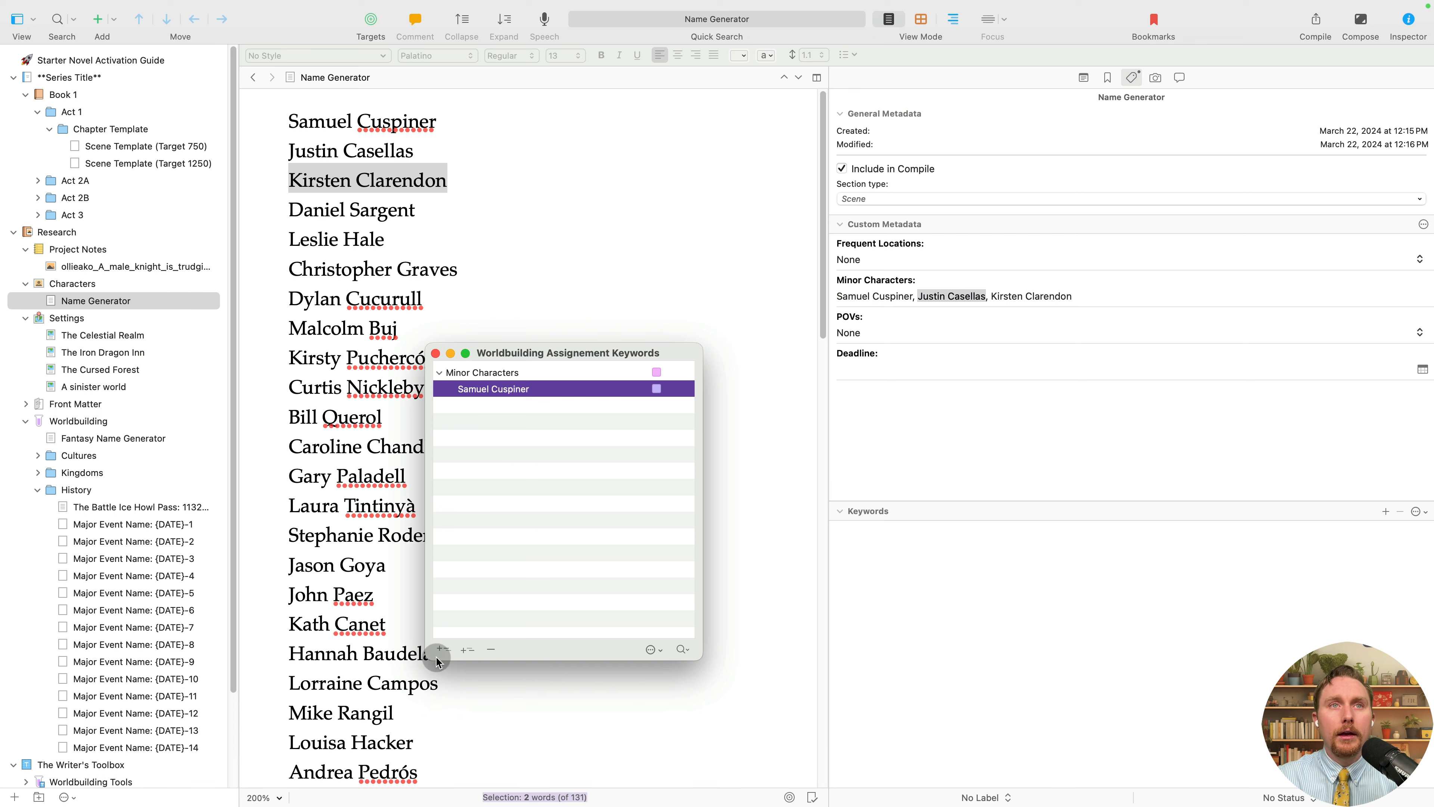
pyautogui.click(446, 644)
pyautogui.press('super+v')
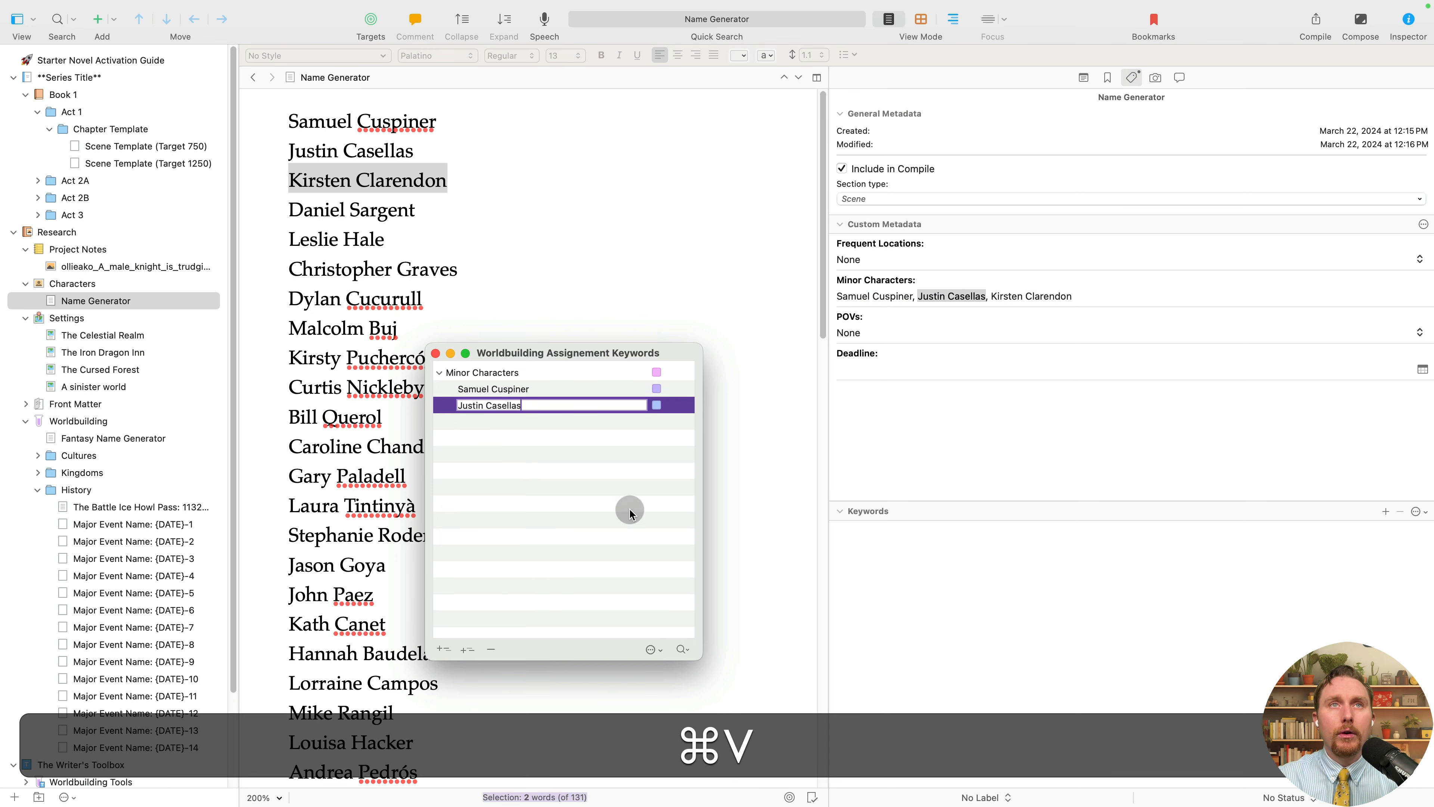
# Add the third name from the Minor Characters field as a keyword nested under Minor Characters.
pyautogui.click(1019, 298)
pyautogui.moveTo(991, 297); pyautogui.dragTo(1095, 299)
pyautogui.press('super+c')
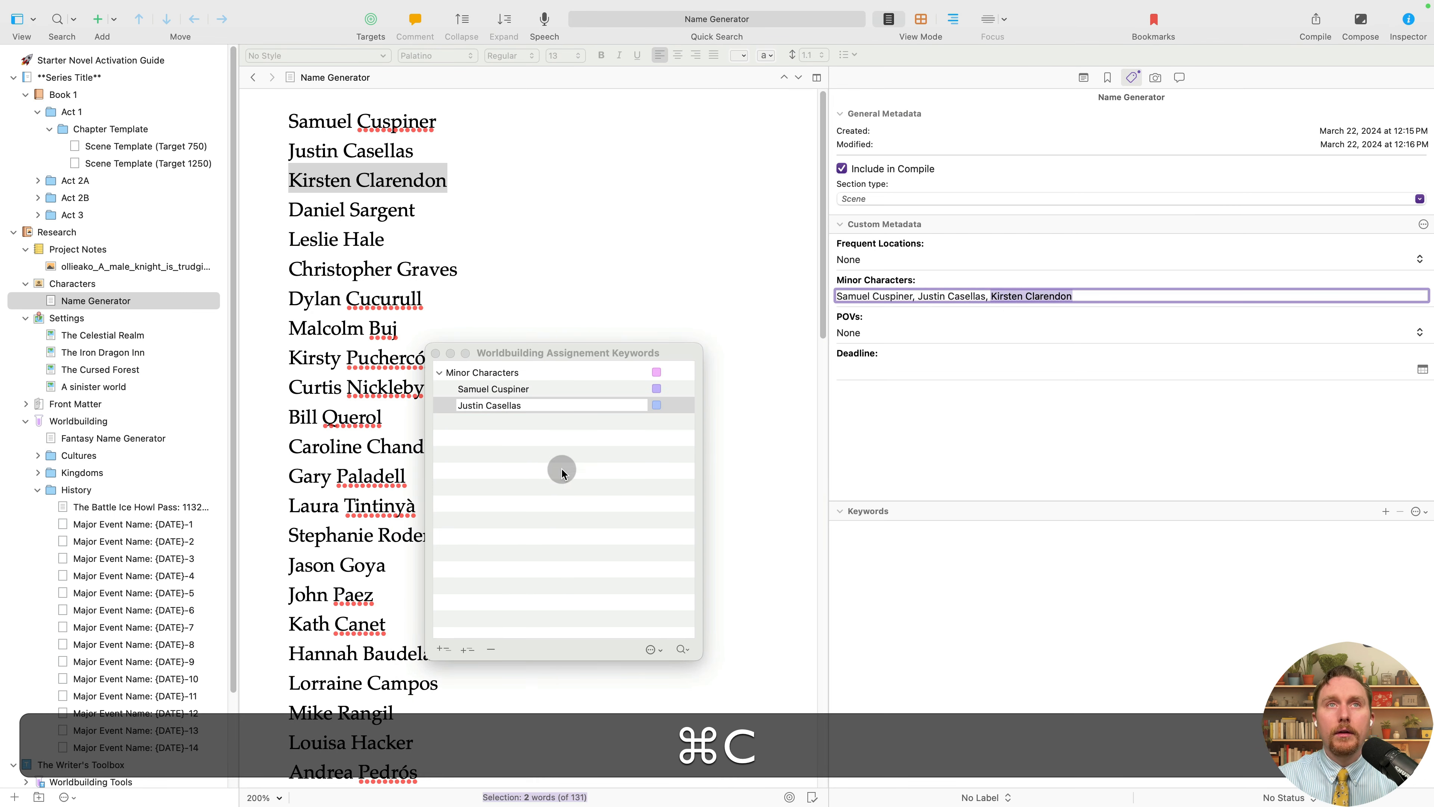
pyautogui.click(561, 469)
pyautogui.click(445, 648)
pyautogui.press('super+v')
pyautogui.press('super+Return')
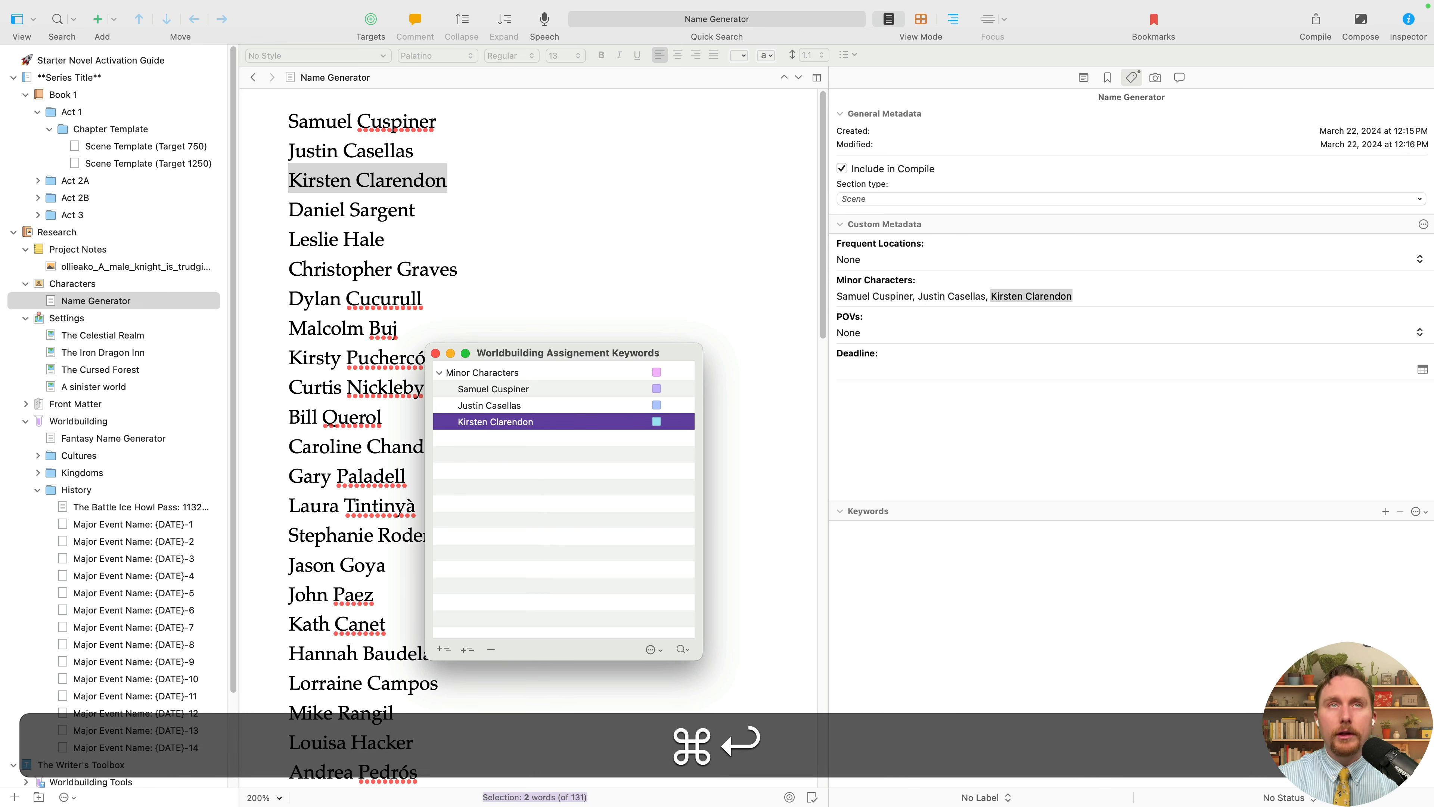
pyautogui.click(601, 520)
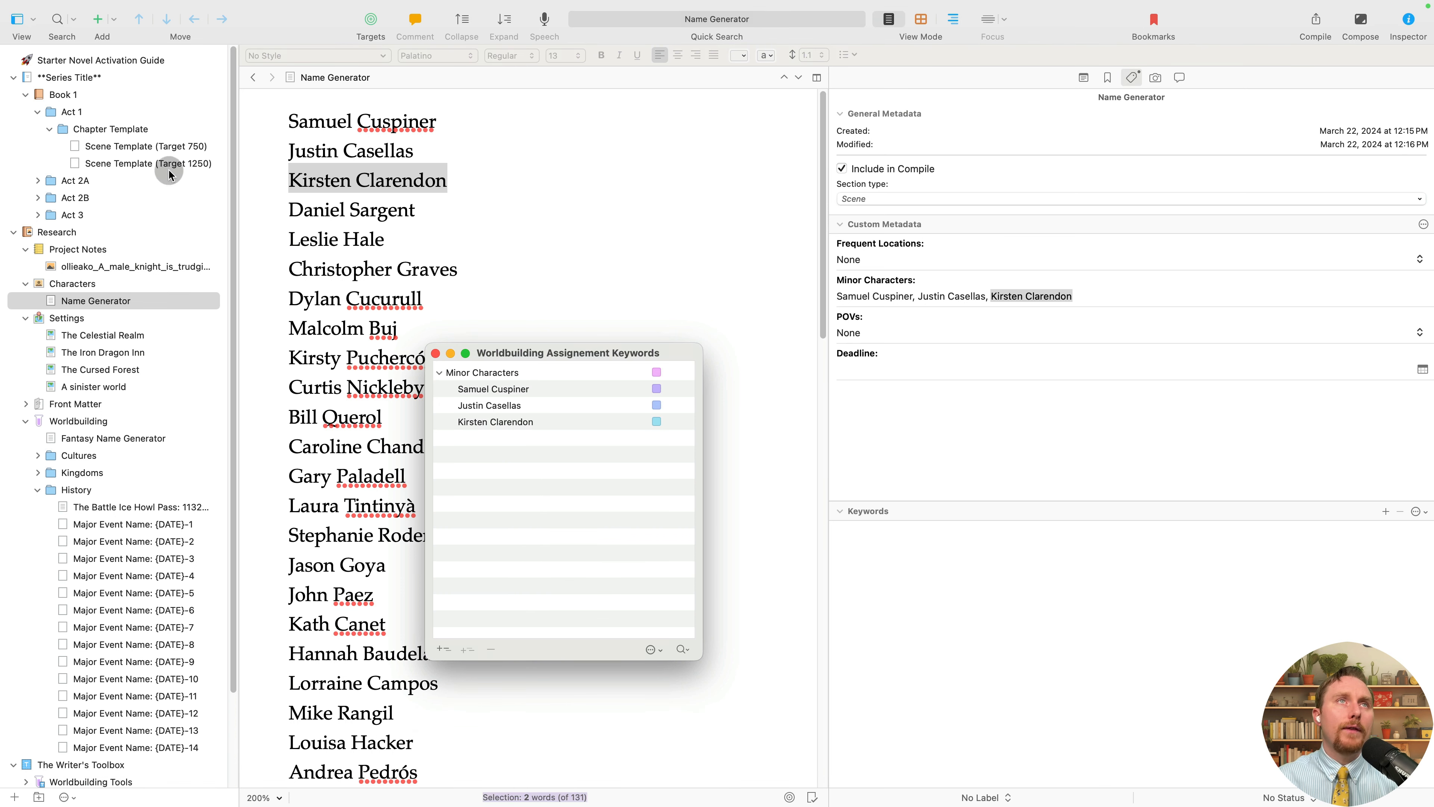
pyautogui.moveTo(562, 341); pyautogui.dragTo(673, 358)
pyautogui.click(936, 297)
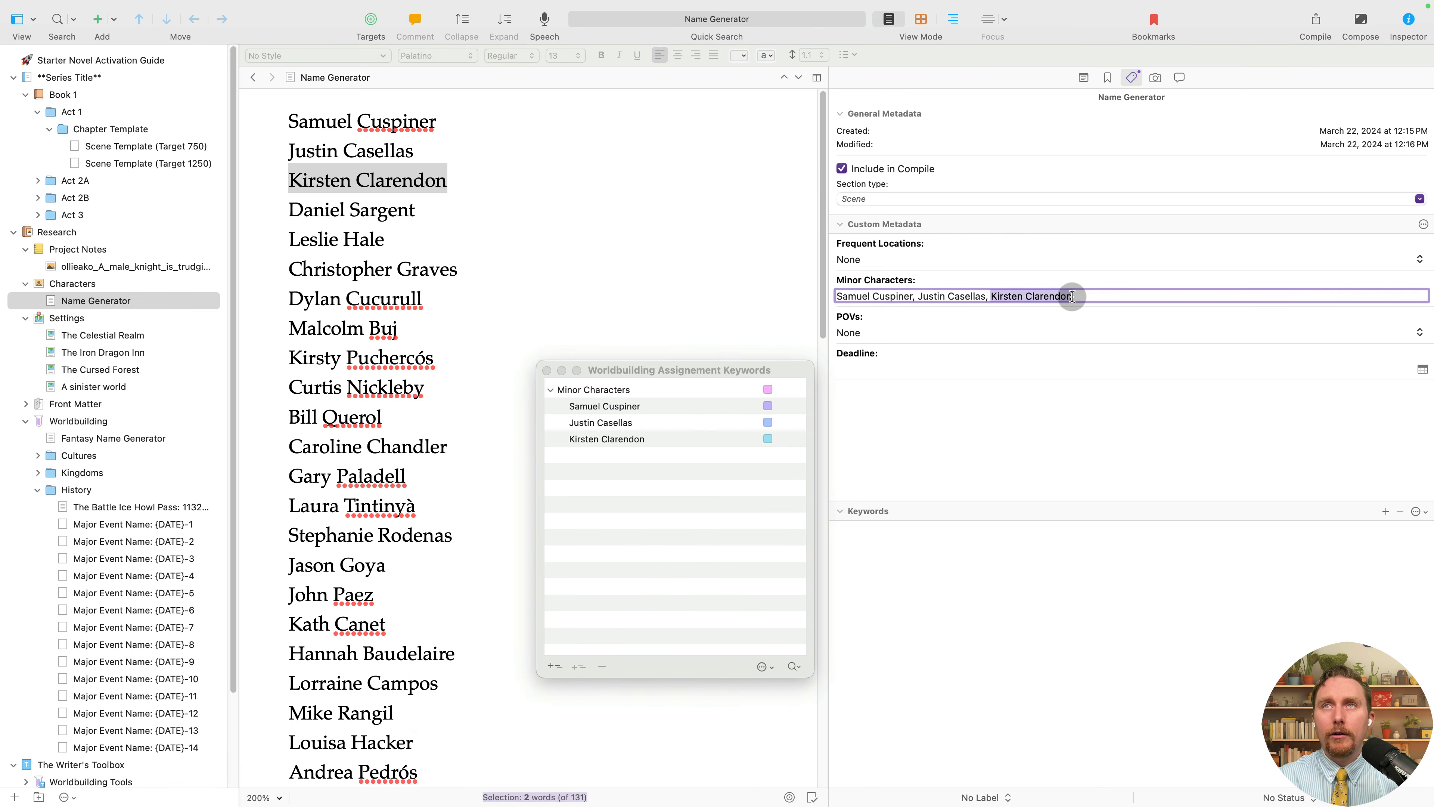
pyautogui.moveTo(1073, 296); pyautogui.dragTo(840, 293)
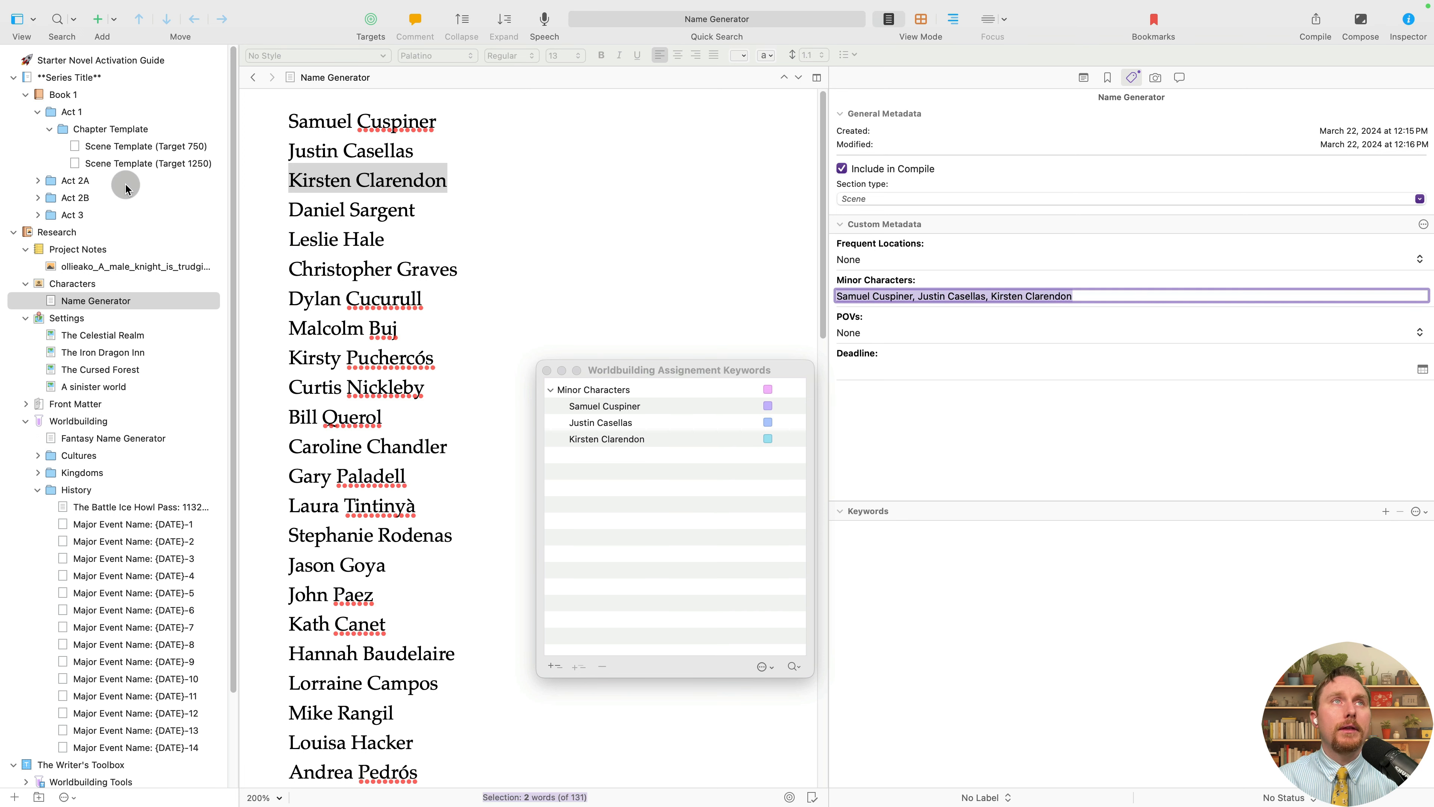
pyautogui.press('Return')
pyautogui.click(603, 247)
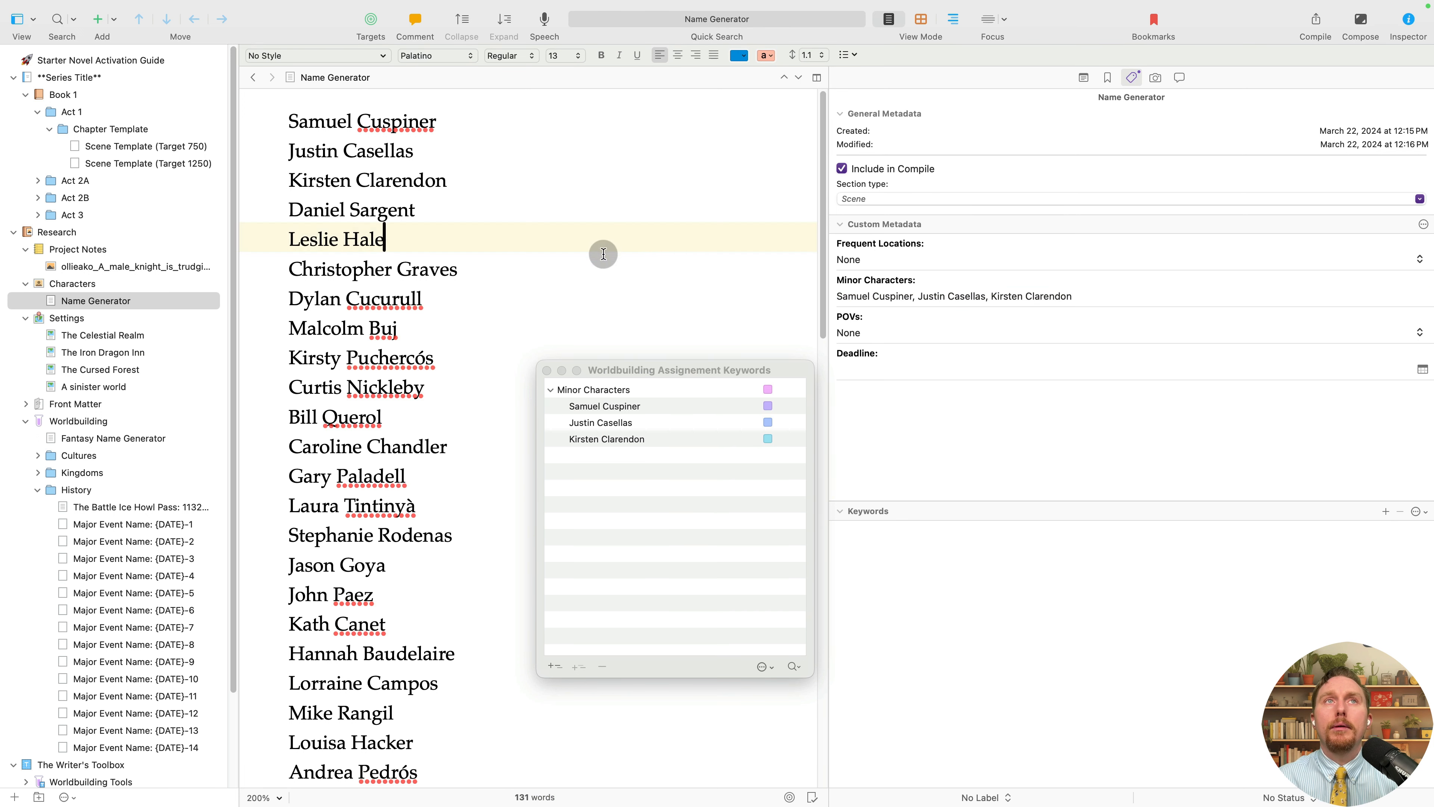
# Assign the first two minor character keywords to the Scene Template (Target 750) document.
pyautogui.click(145, 146)
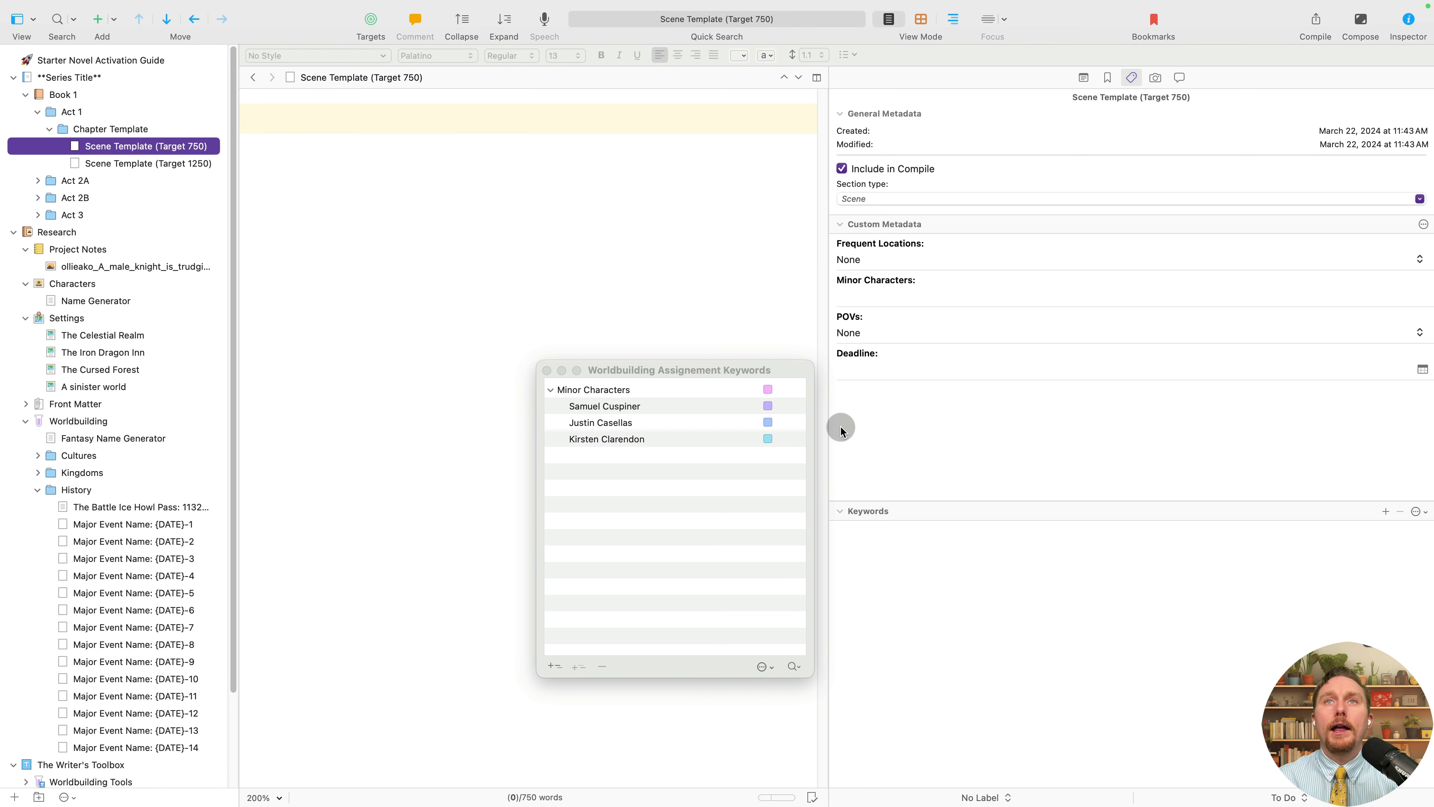
pyautogui.click(874, 293)
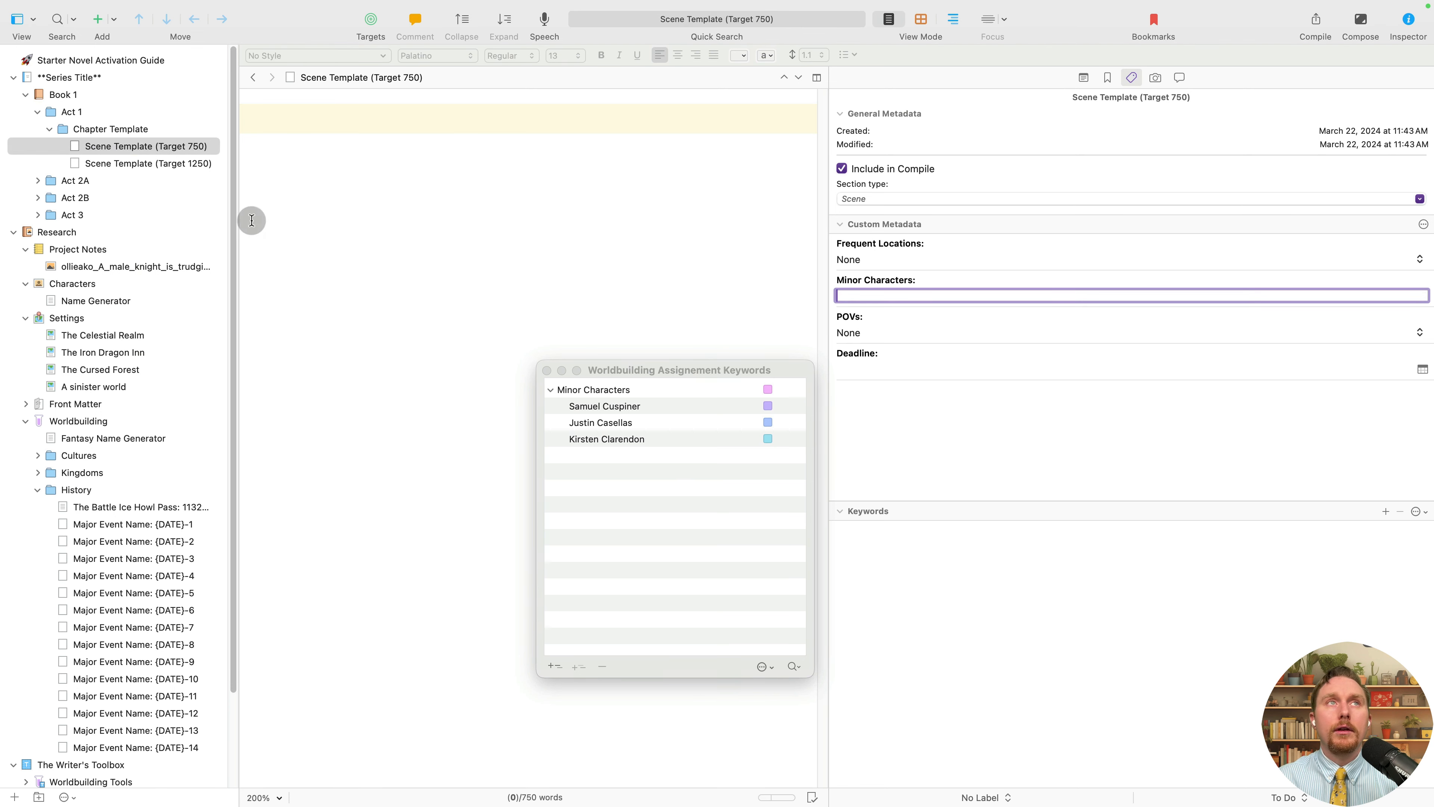
pyautogui.moveTo(665, 402); pyautogui.dragTo(940, 573)
pyautogui.moveTo(630, 422); pyautogui.dragTo(994, 607)
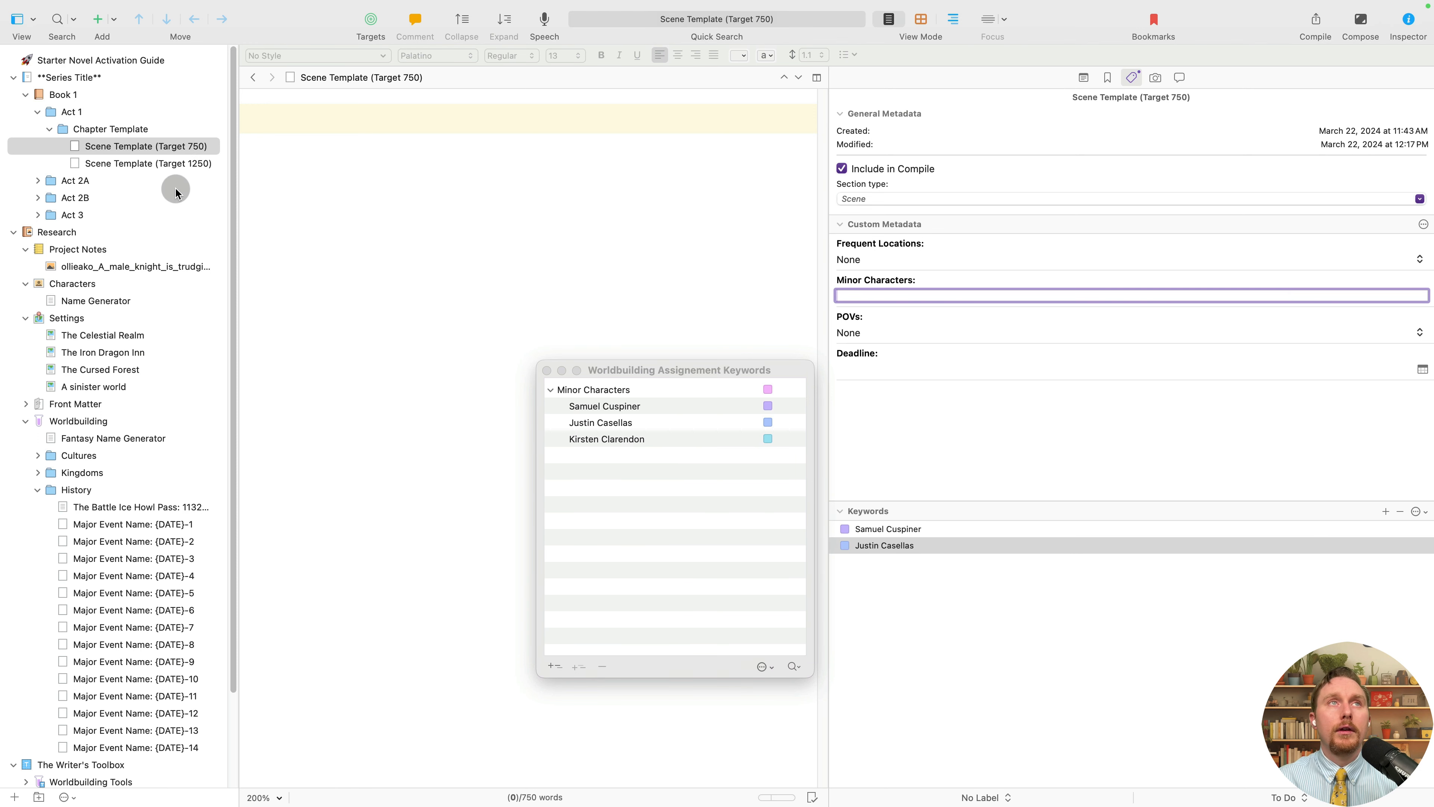
# Assign the third minor character keyword to Scene Template (Target 1250) and set its POVs field to the first listed character.
pyautogui.click(170, 164)
pyautogui.moveTo(643, 440); pyautogui.dragTo(932, 646)
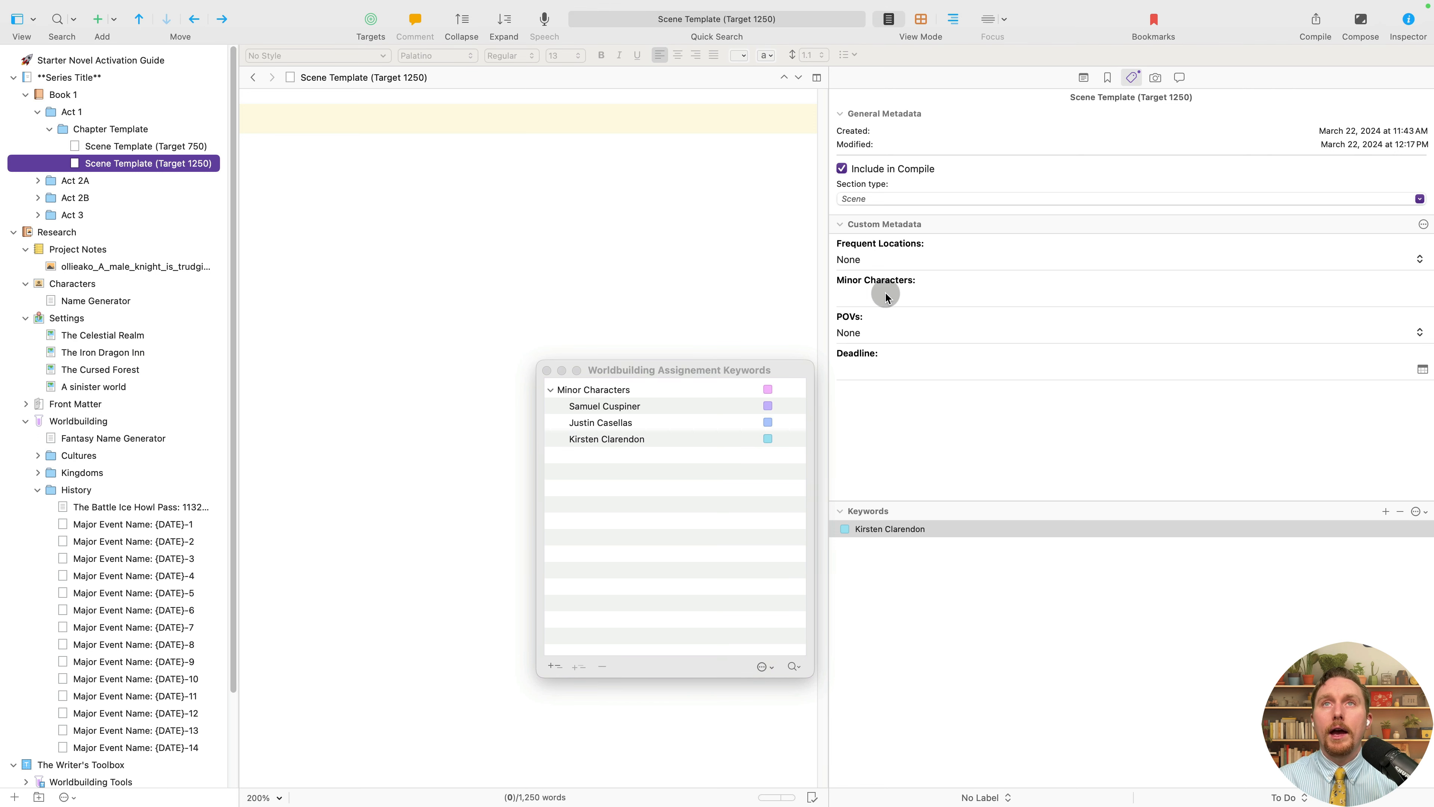
pyautogui.click(870, 337)
pyautogui.click(893, 353)
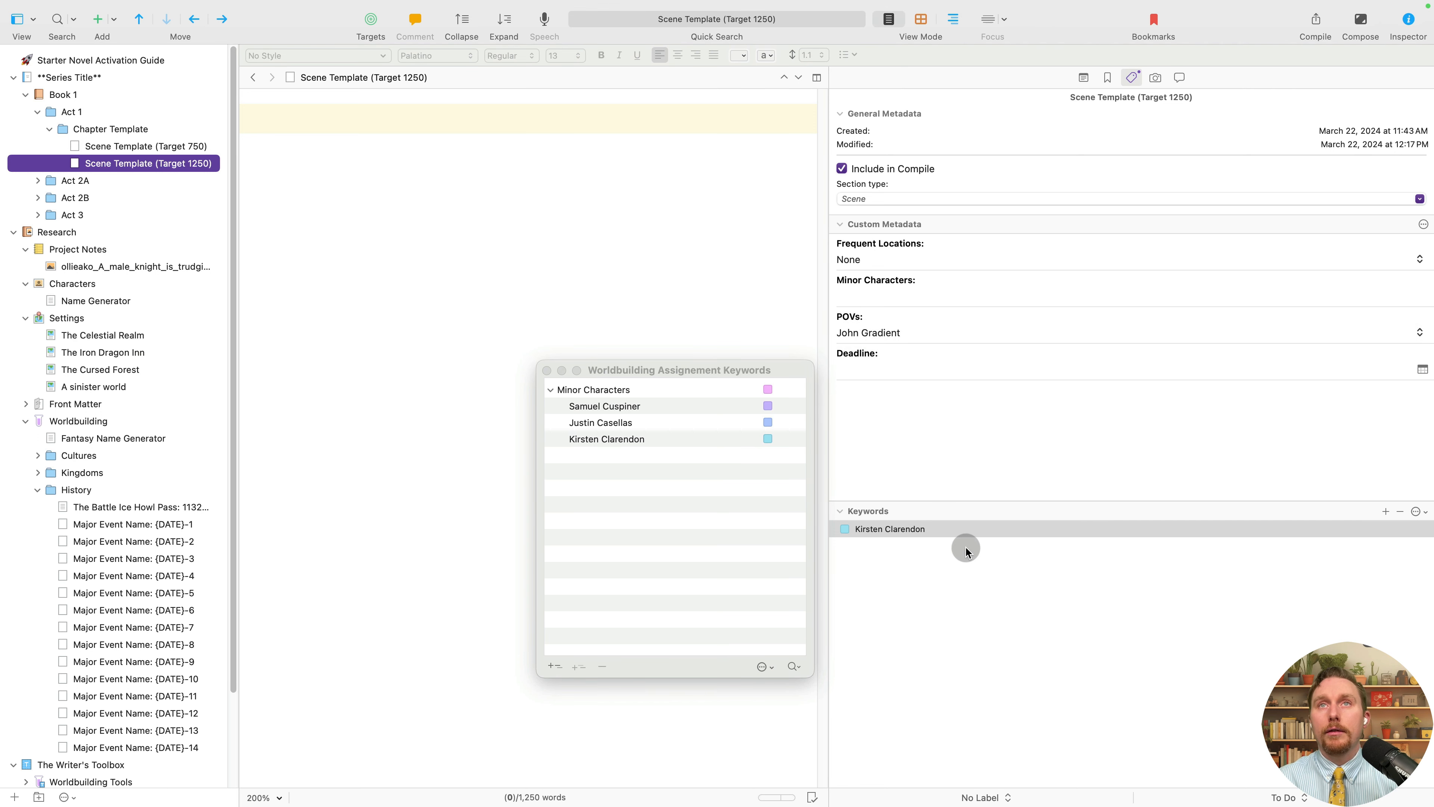
pyautogui.click(1018, 799)
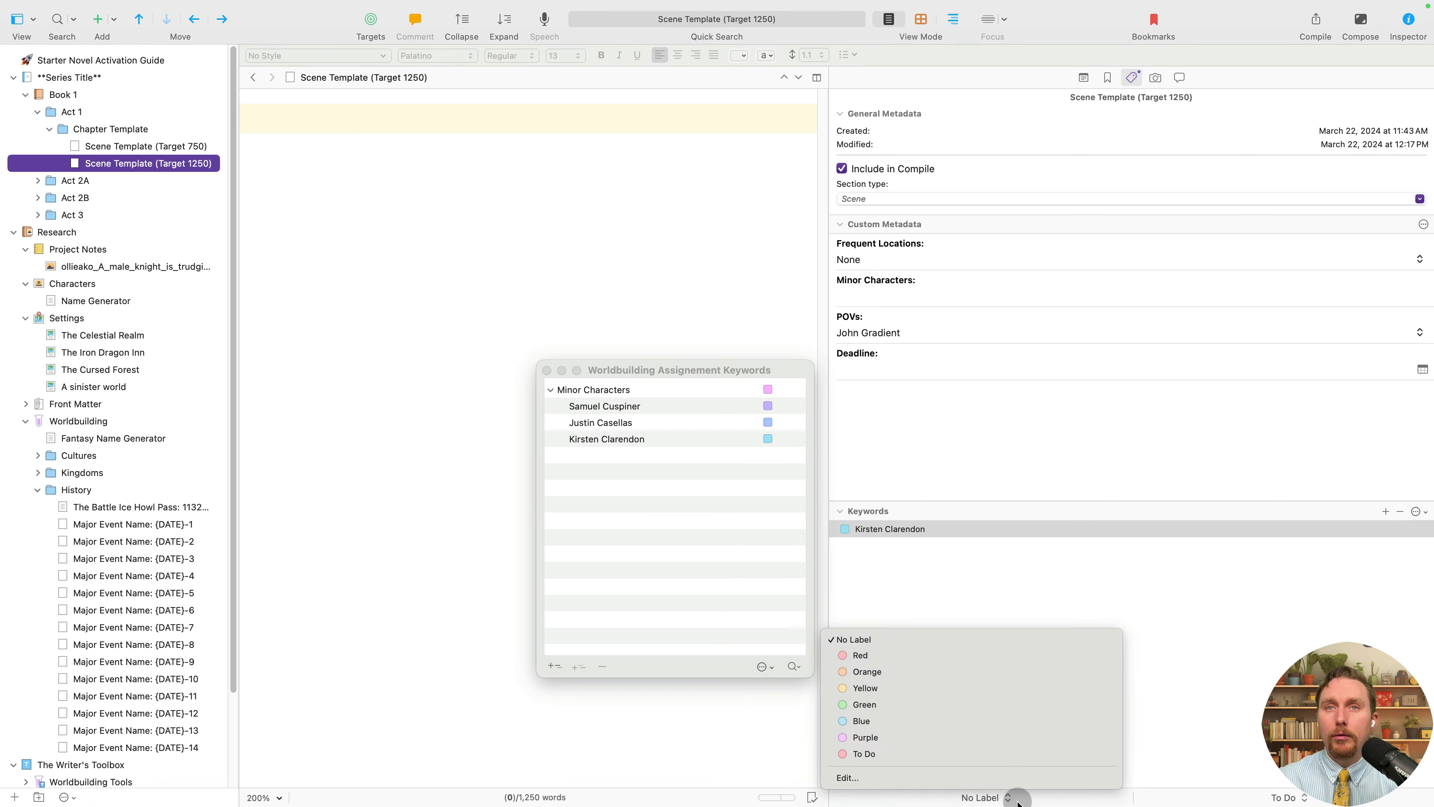
pyautogui.click(1018, 799)
pyautogui.click(902, 333)
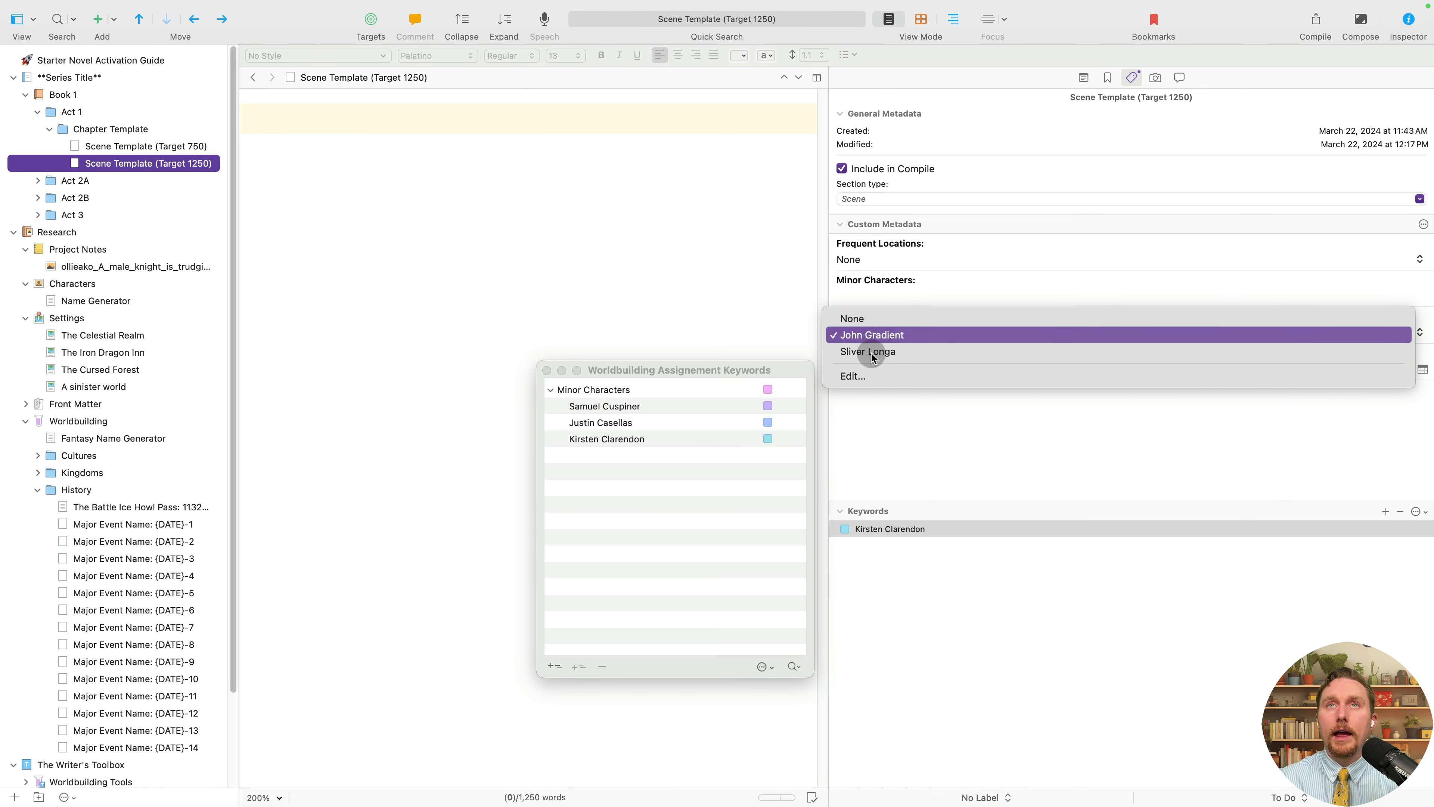
pyautogui.click(929, 460)
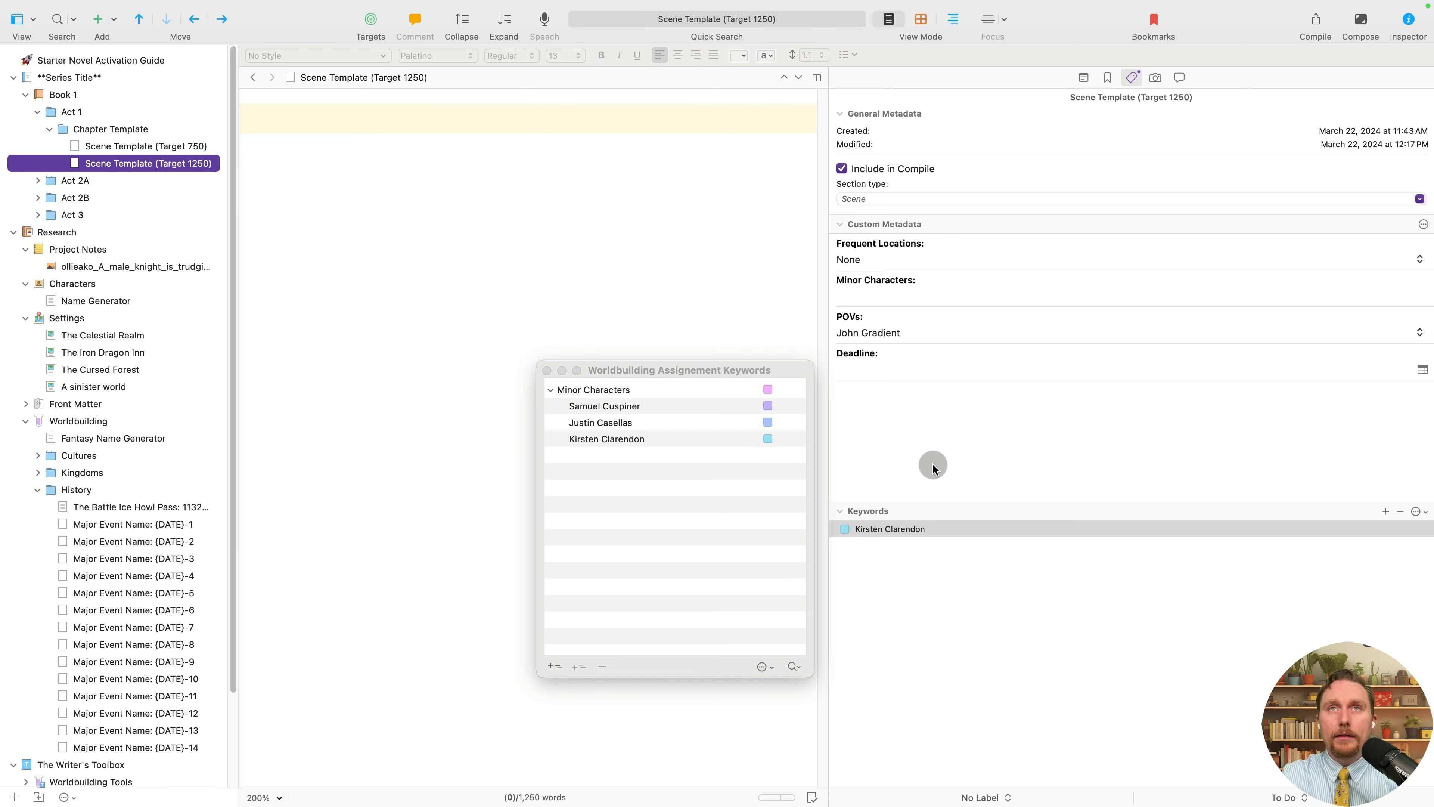
# Set the Deadline of Scene Template (Target 1250) to March 23, 2024.
pyautogui.click(1421, 371)
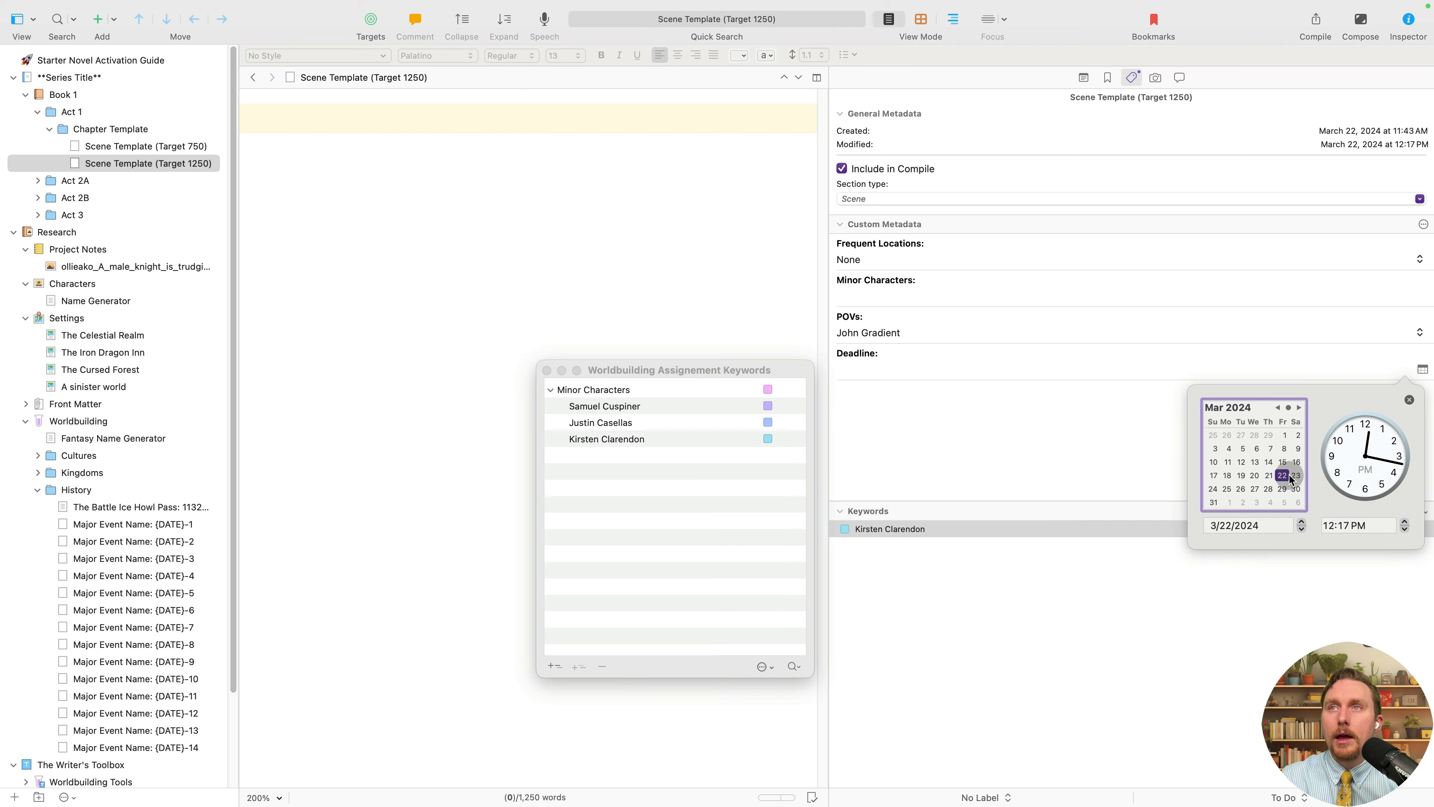
pyautogui.click(1296, 475)
pyautogui.click(1124, 514)
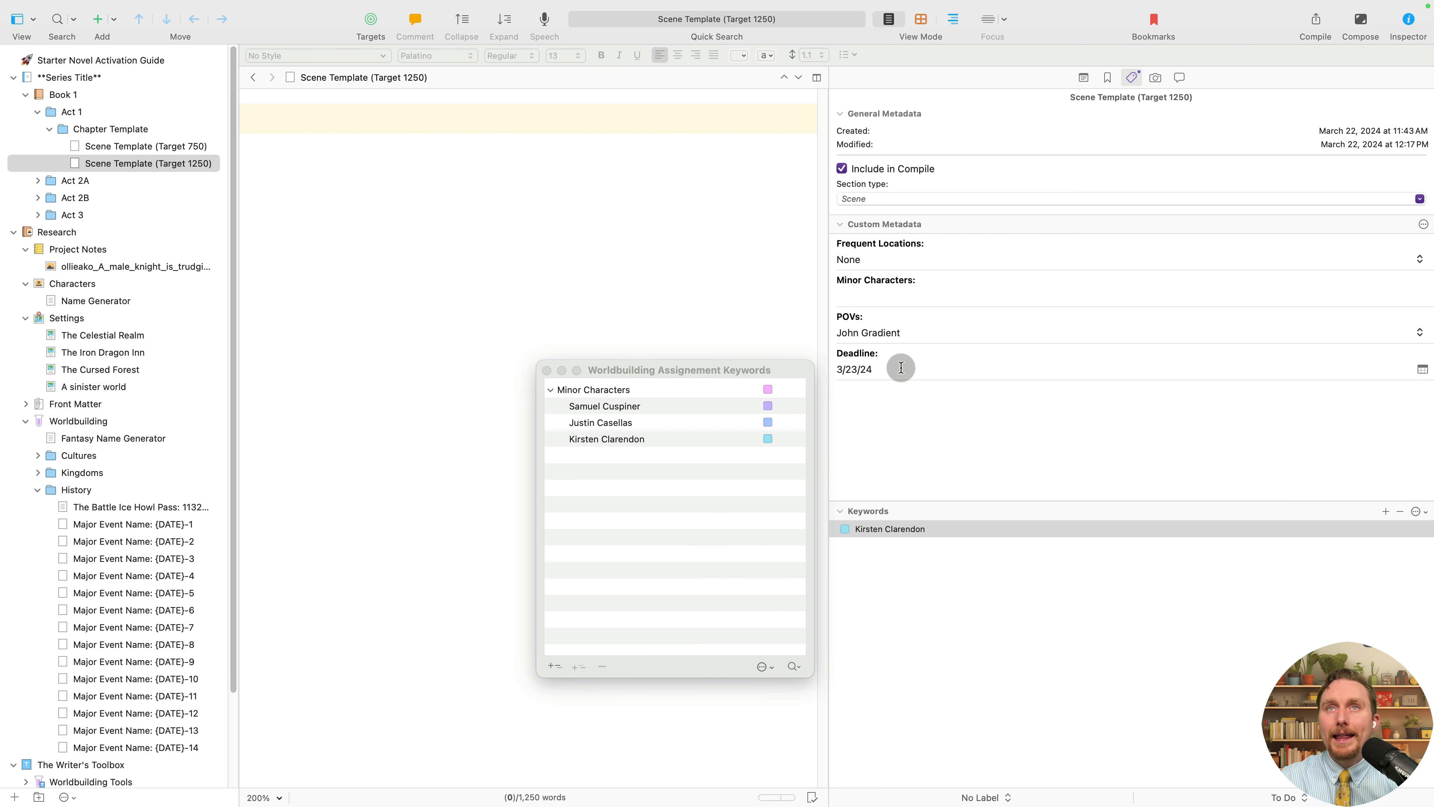
pyautogui.click(902, 367)
# Change the date format of the Deadline custom metadata field to Short+Time in the project settings.
pyautogui.click(1423, 224)
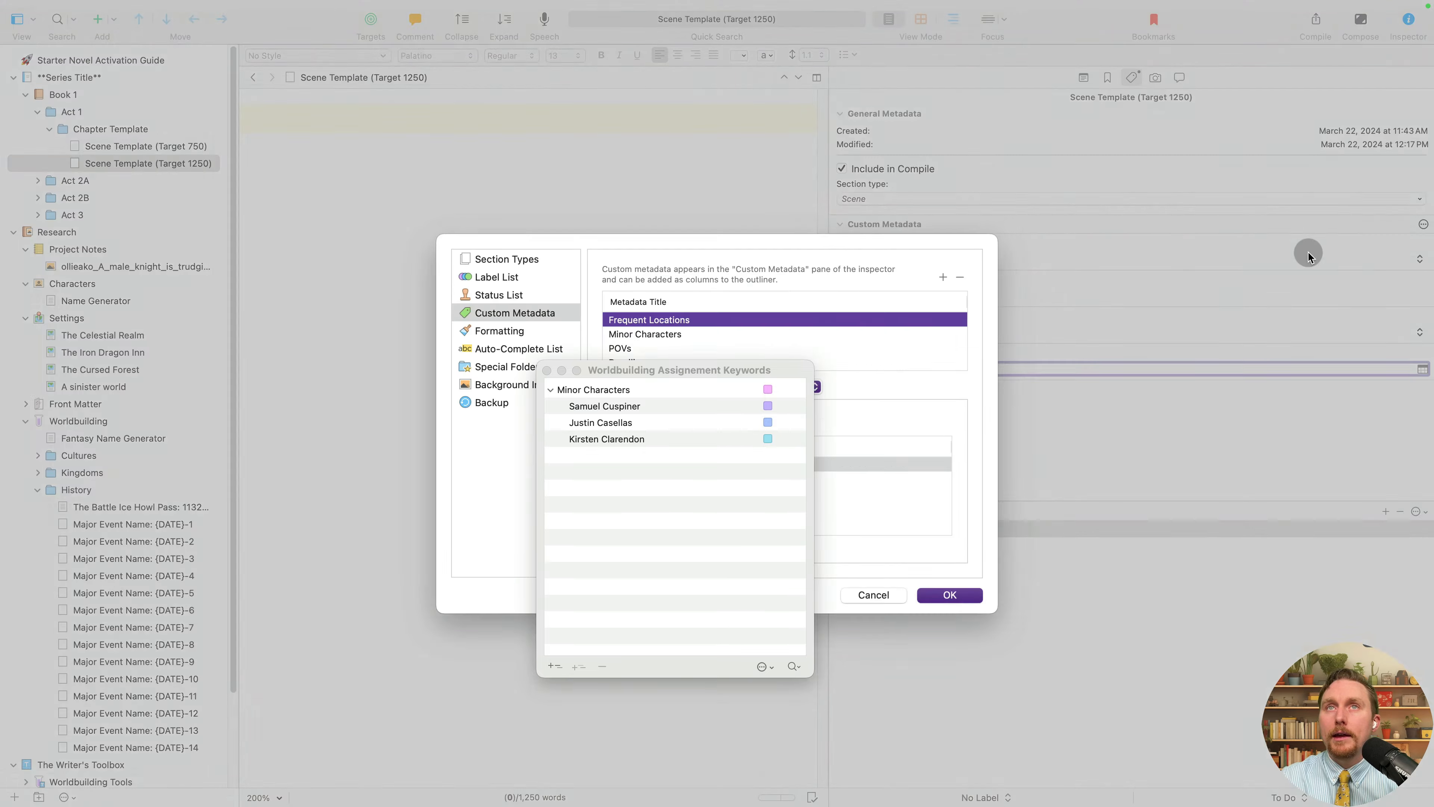
pyautogui.moveTo(725, 374); pyautogui.dragTo(298, 378)
pyautogui.click(761, 386)
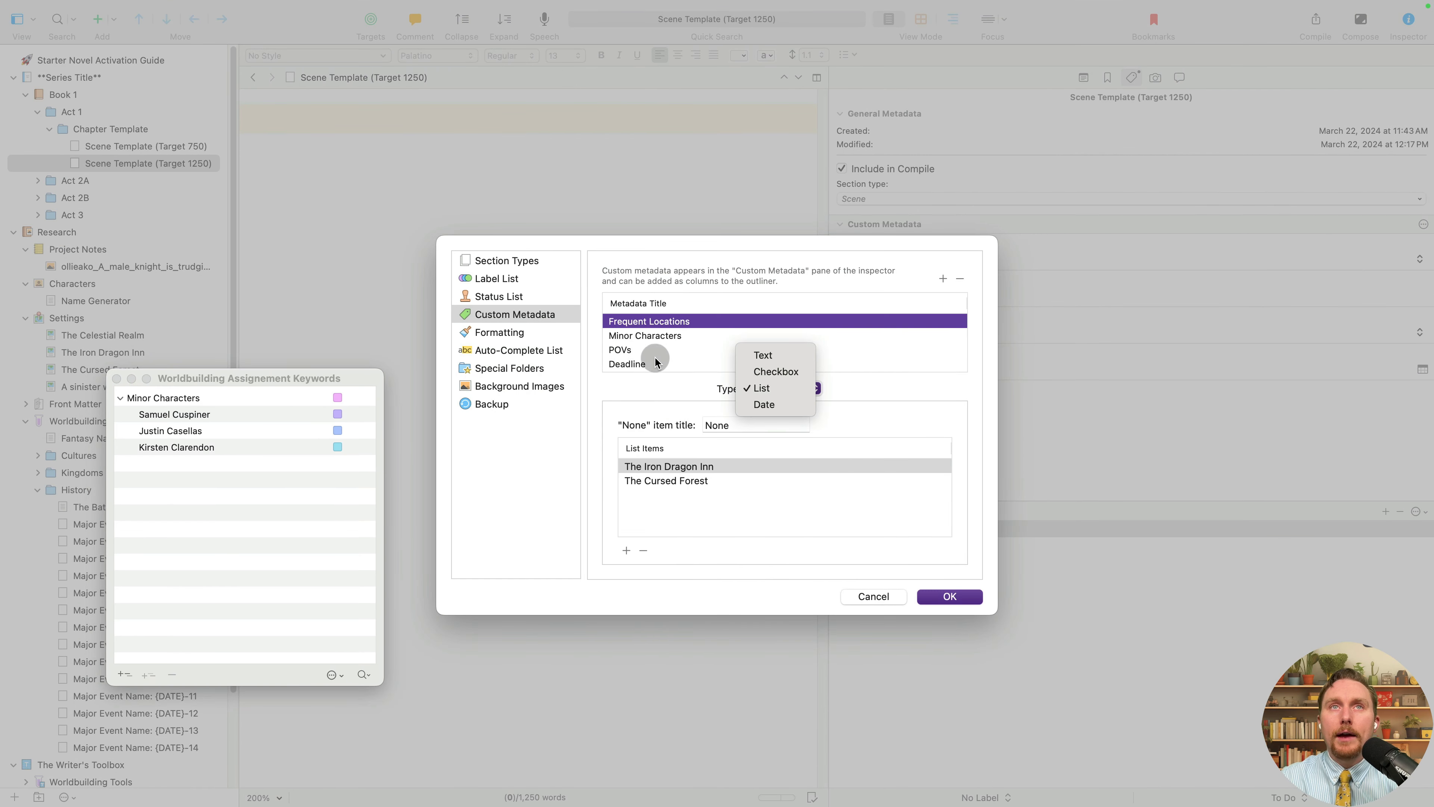
pyautogui.click(655, 362)
pyautogui.click(642, 362)
pyautogui.click(790, 383)
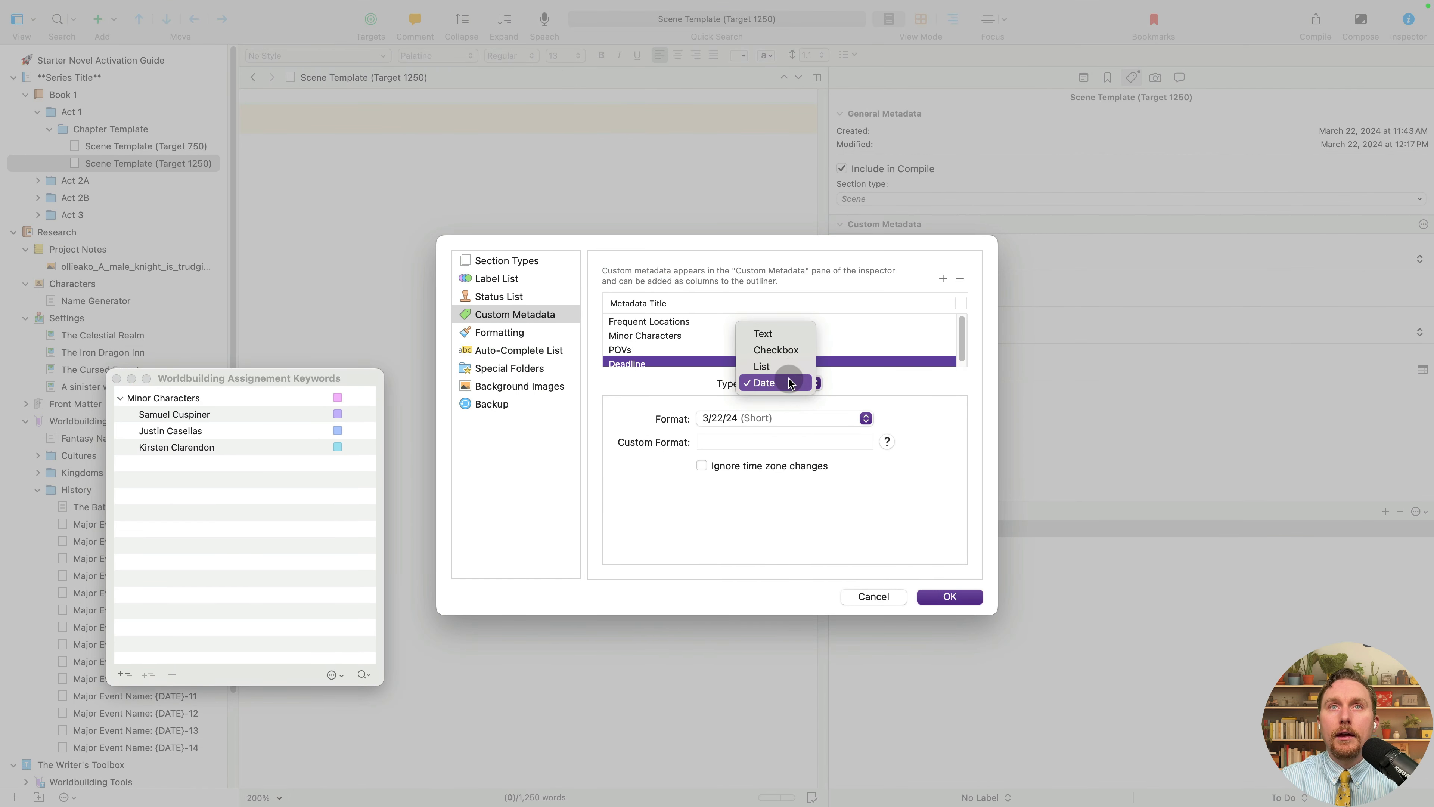
pyautogui.click(863, 419)
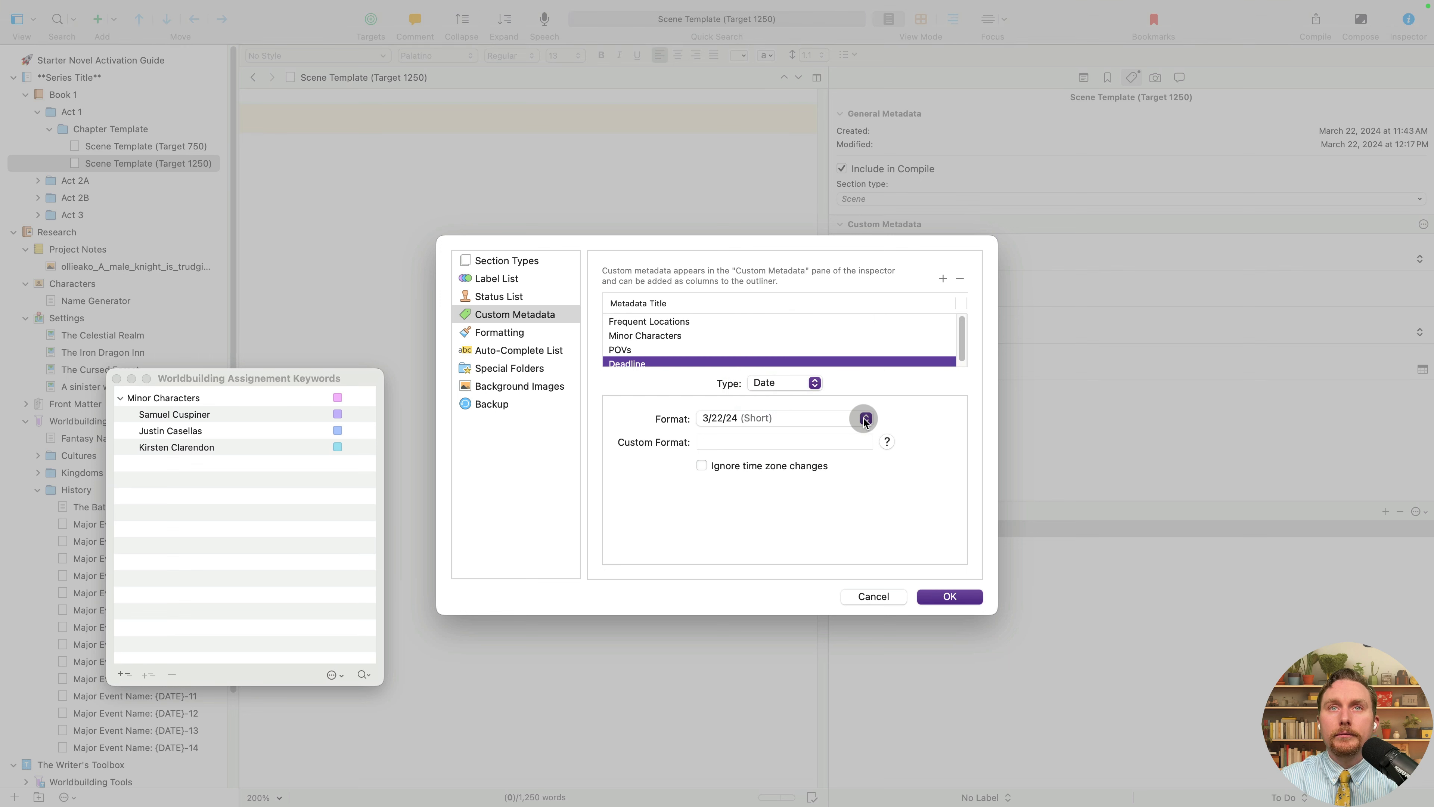
pyautogui.click(864, 418)
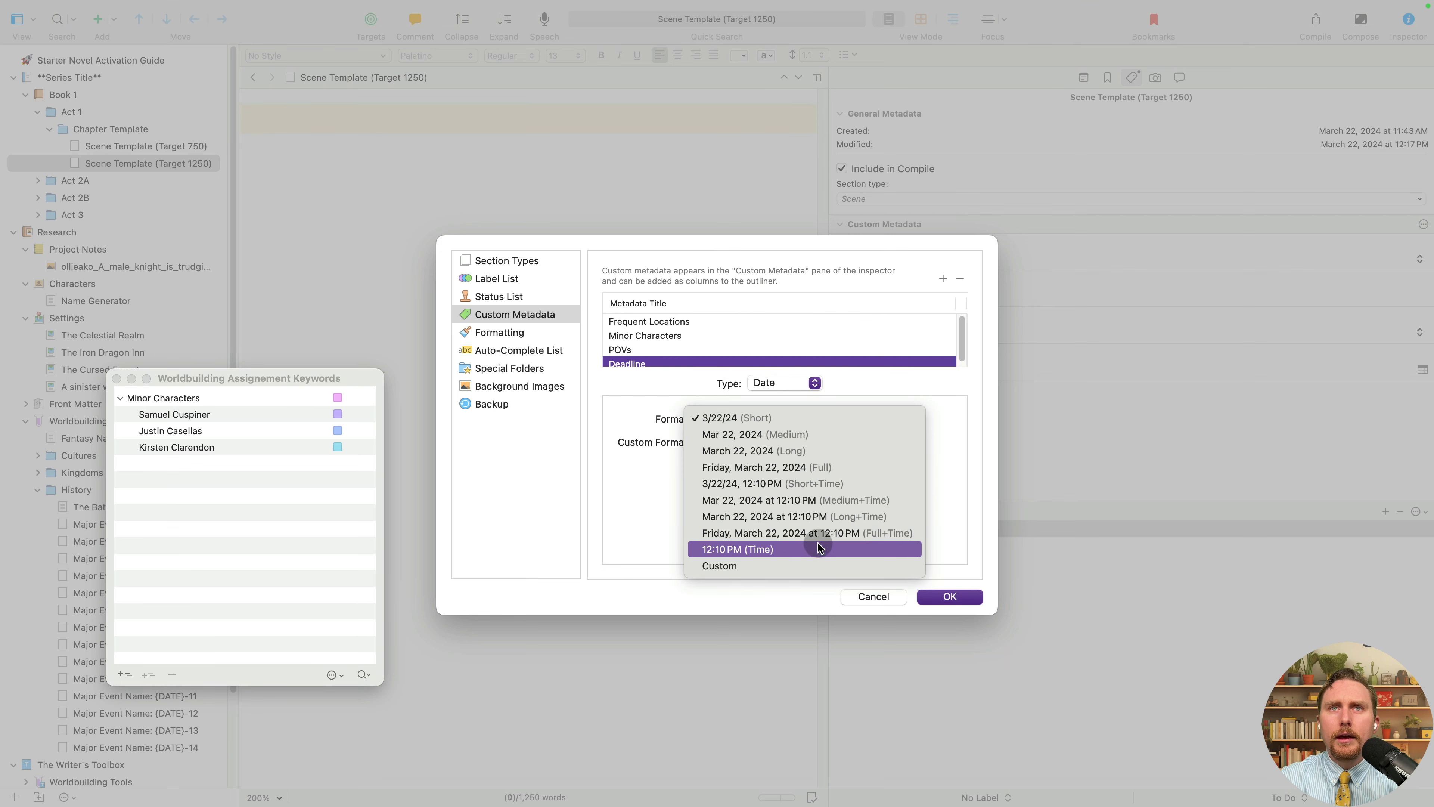
pyautogui.click(834, 484)
pyautogui.click(964, 597)
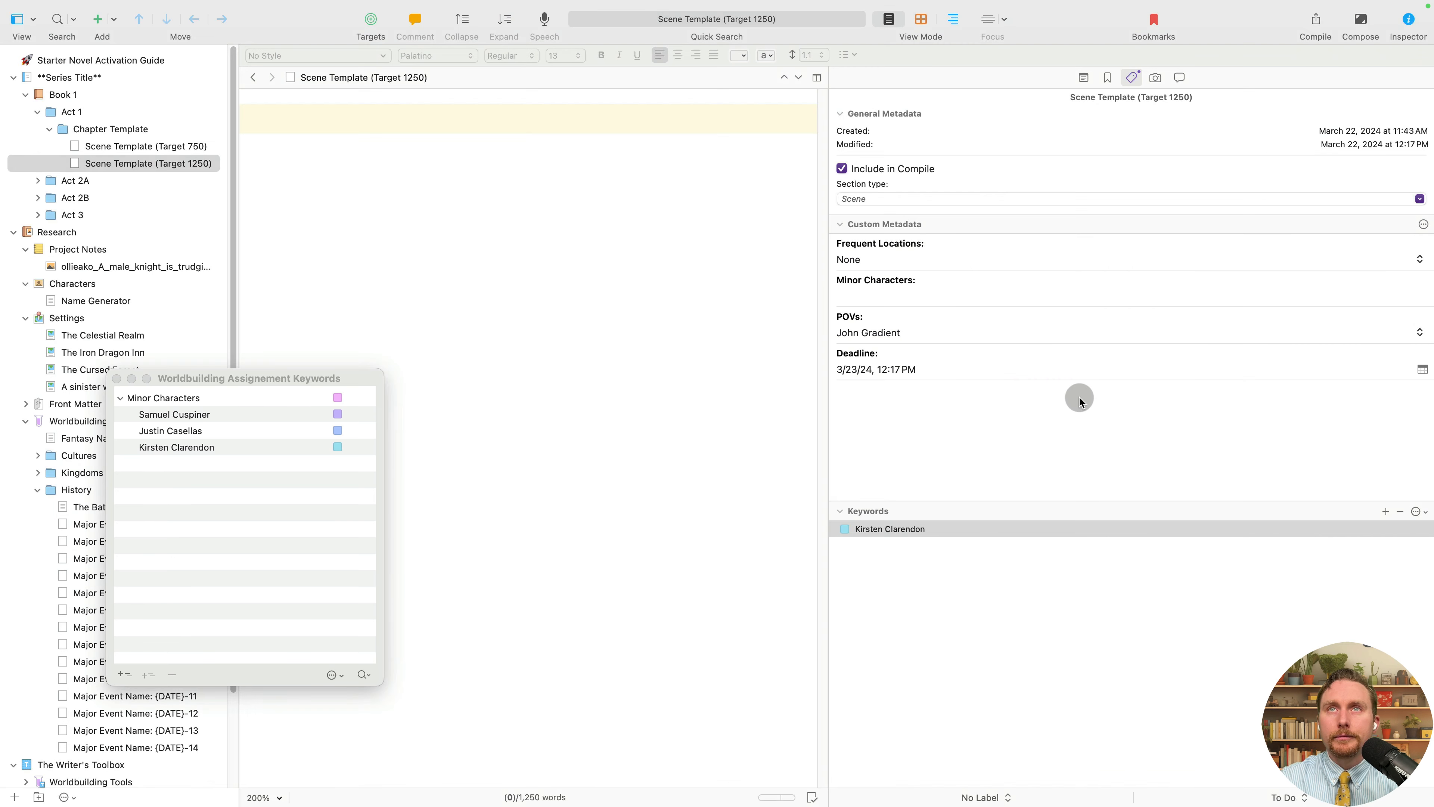
# Set the Deadline time of Scene Template (Target 1250) to 12:30 PM.
pyautogui.click(1422, 370)
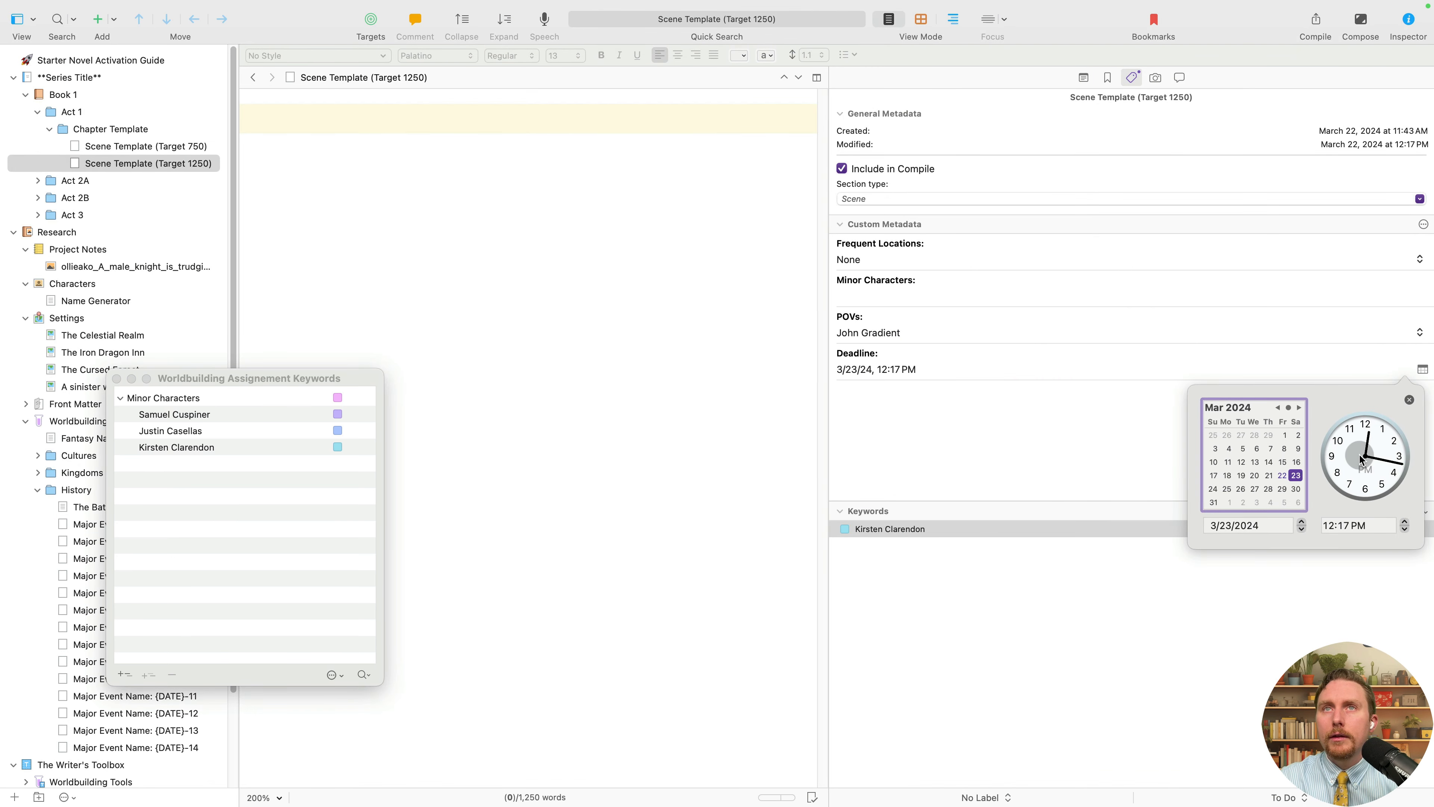
pyautogui.moveTo(1396, 466); pyautogui.dragTo(1371, 498)
pyautogui.click(1005, 636)
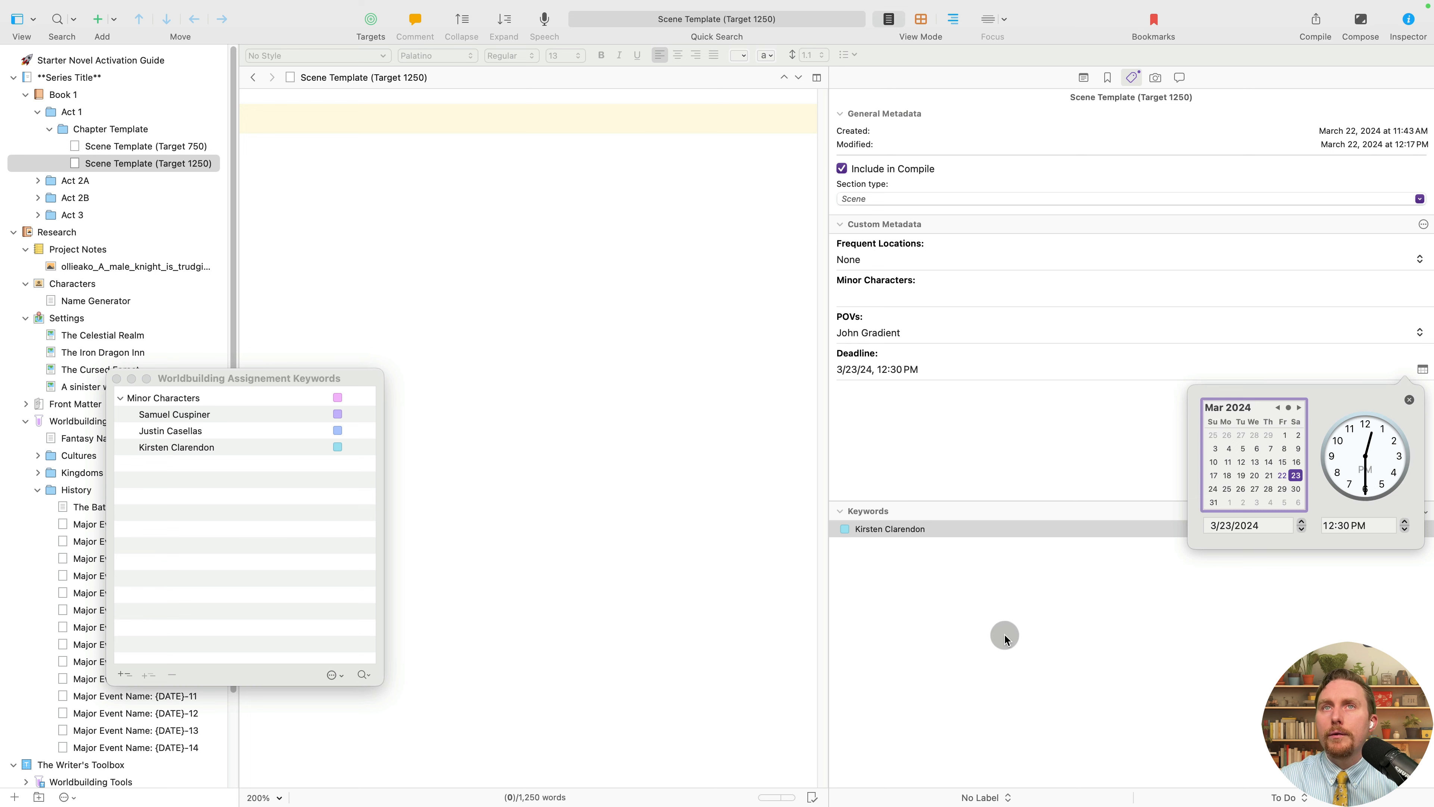
pyautogui.click(913, 369)
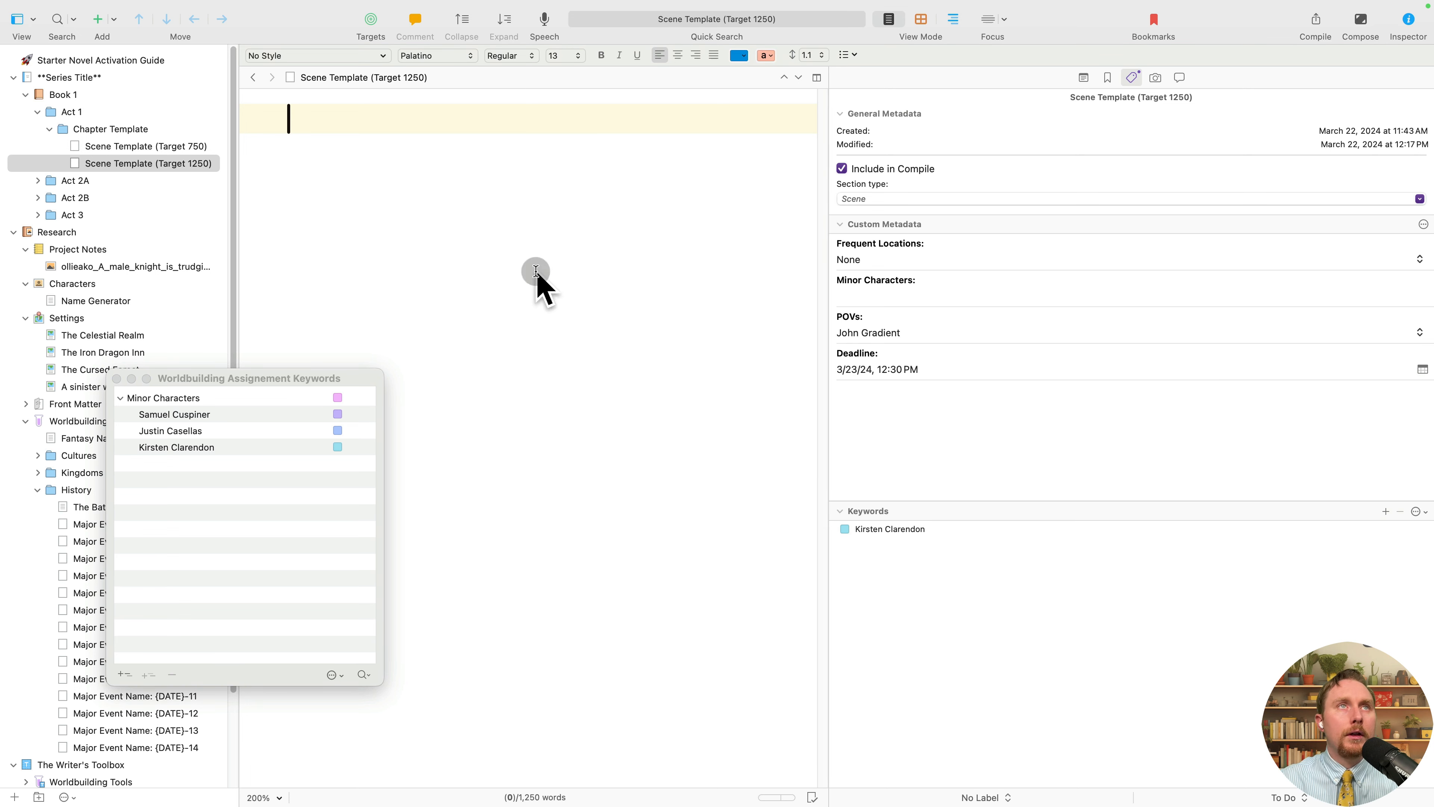
# Compare the keywords and custom metadata of Scene Template (Target 750) and Scene Template (Target 1250).
pyautogui.click(197, 147)
pyautogui.click(203, 162)
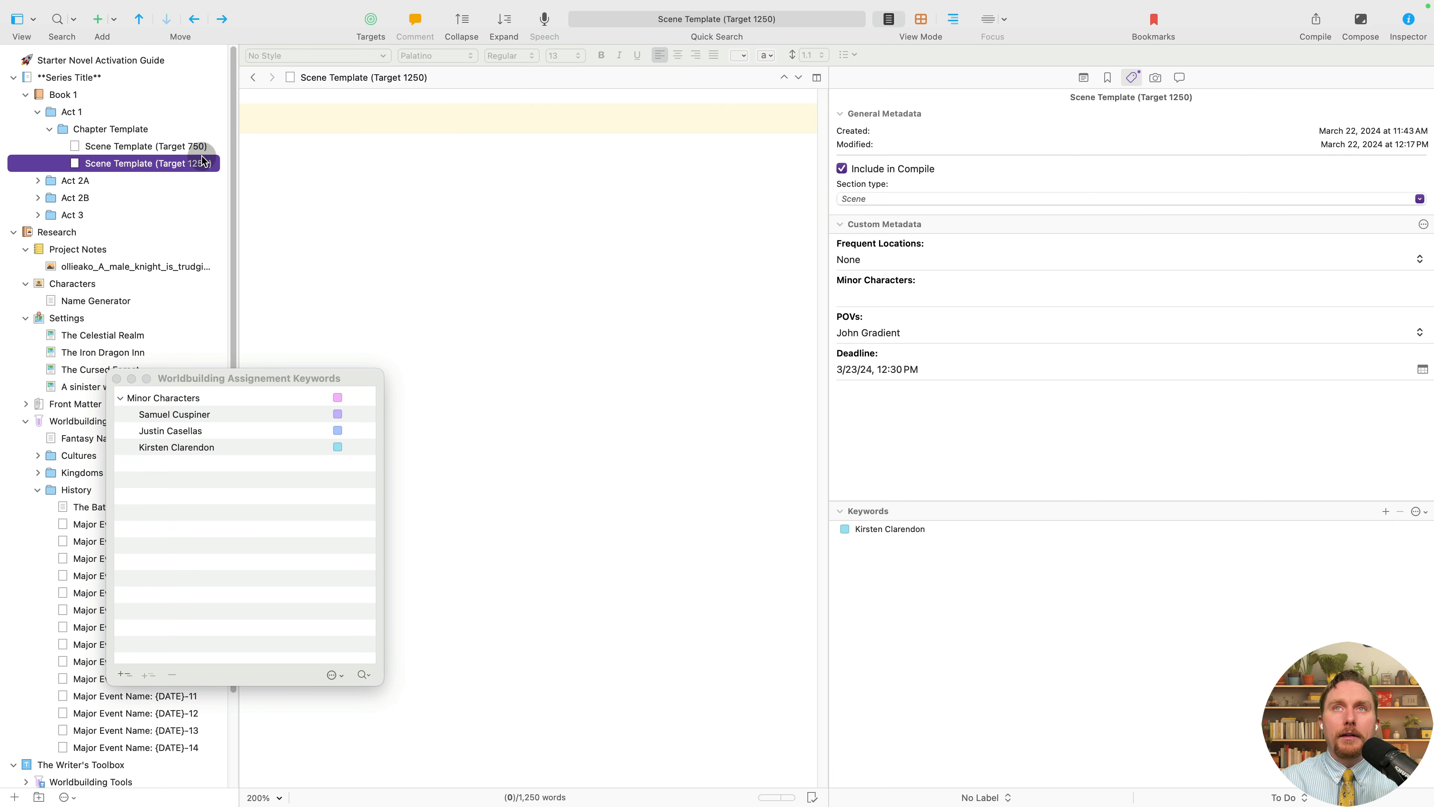
pyautogui.click(192, 146)
pyautogui.click(192, 163)
pyautogui.click(192, 147)
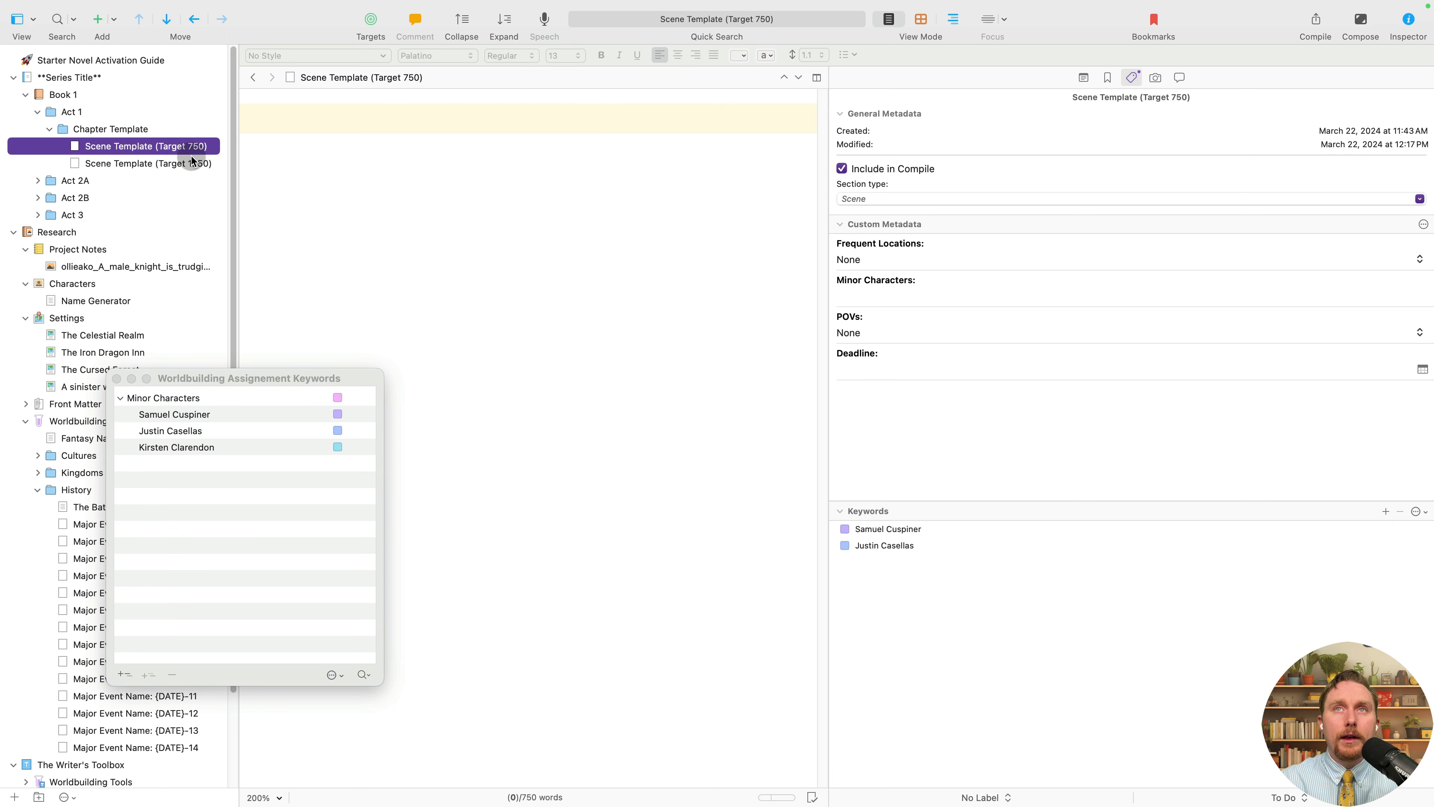
pyautogui.click(192, 163)
pyautogui.moveTo(919, 370); pyautogui.dragTo(814, 370)
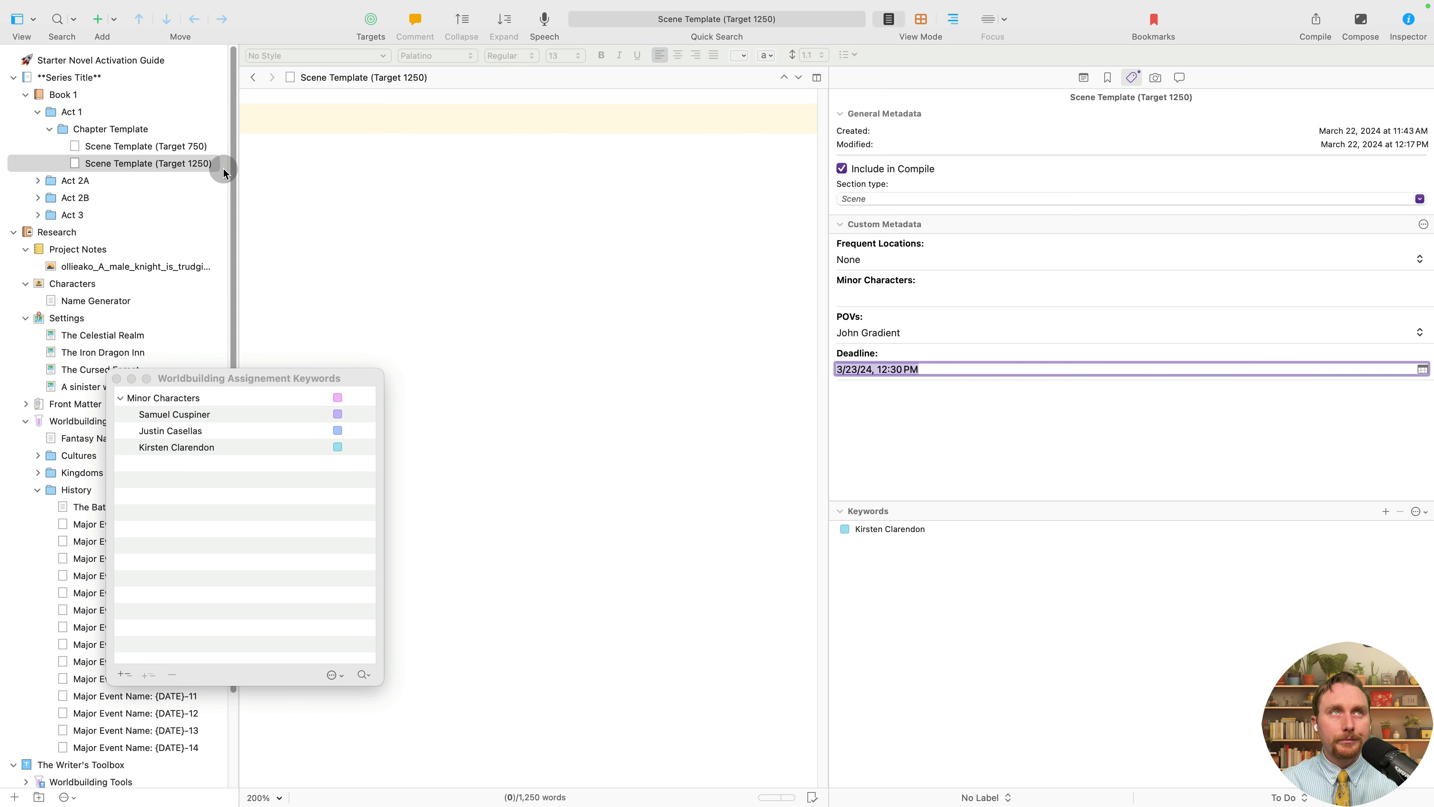
# Open the project search above the binder.
pyautogui.click(34, 21)
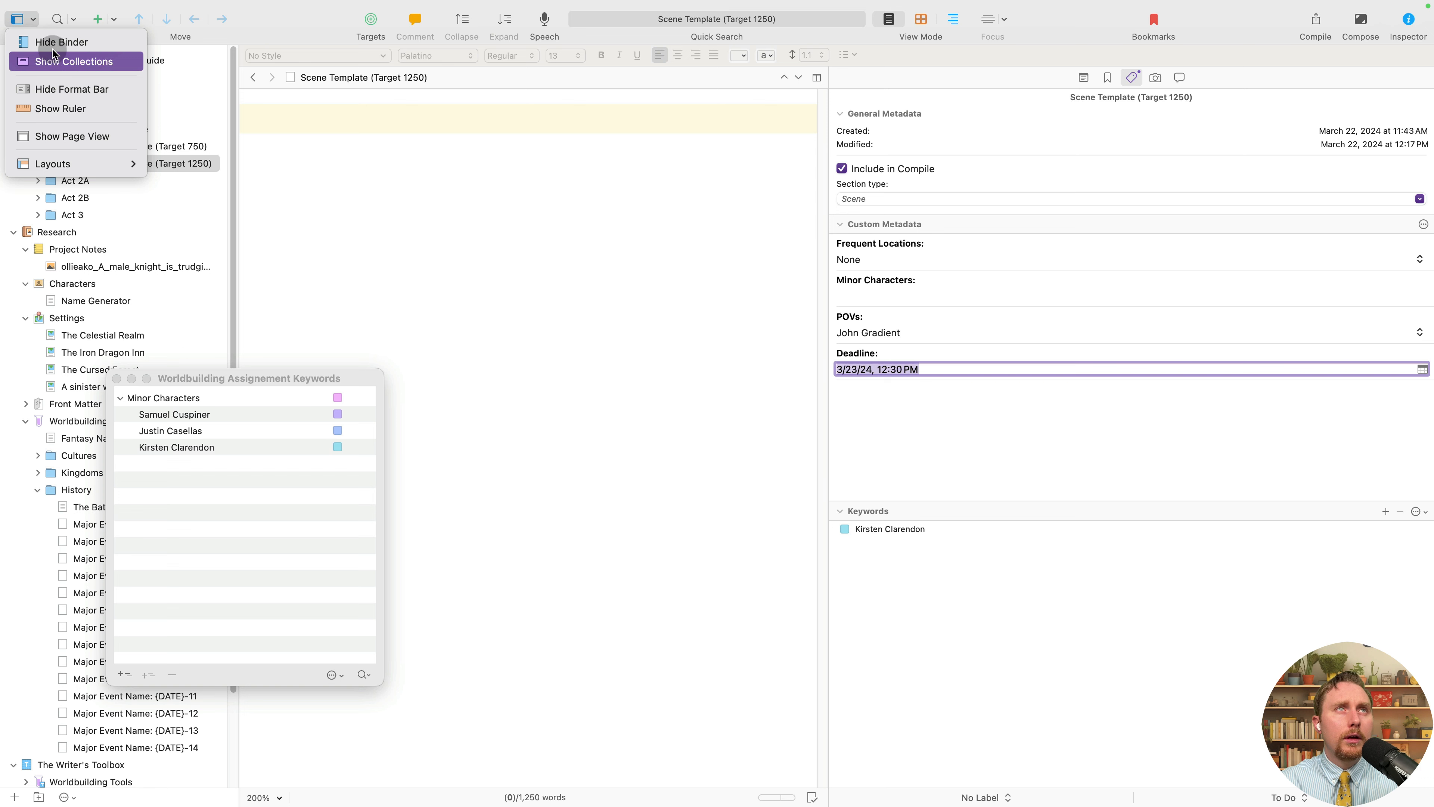
pyautogui.click(59, 23)
pyautogui.click(55, 19)
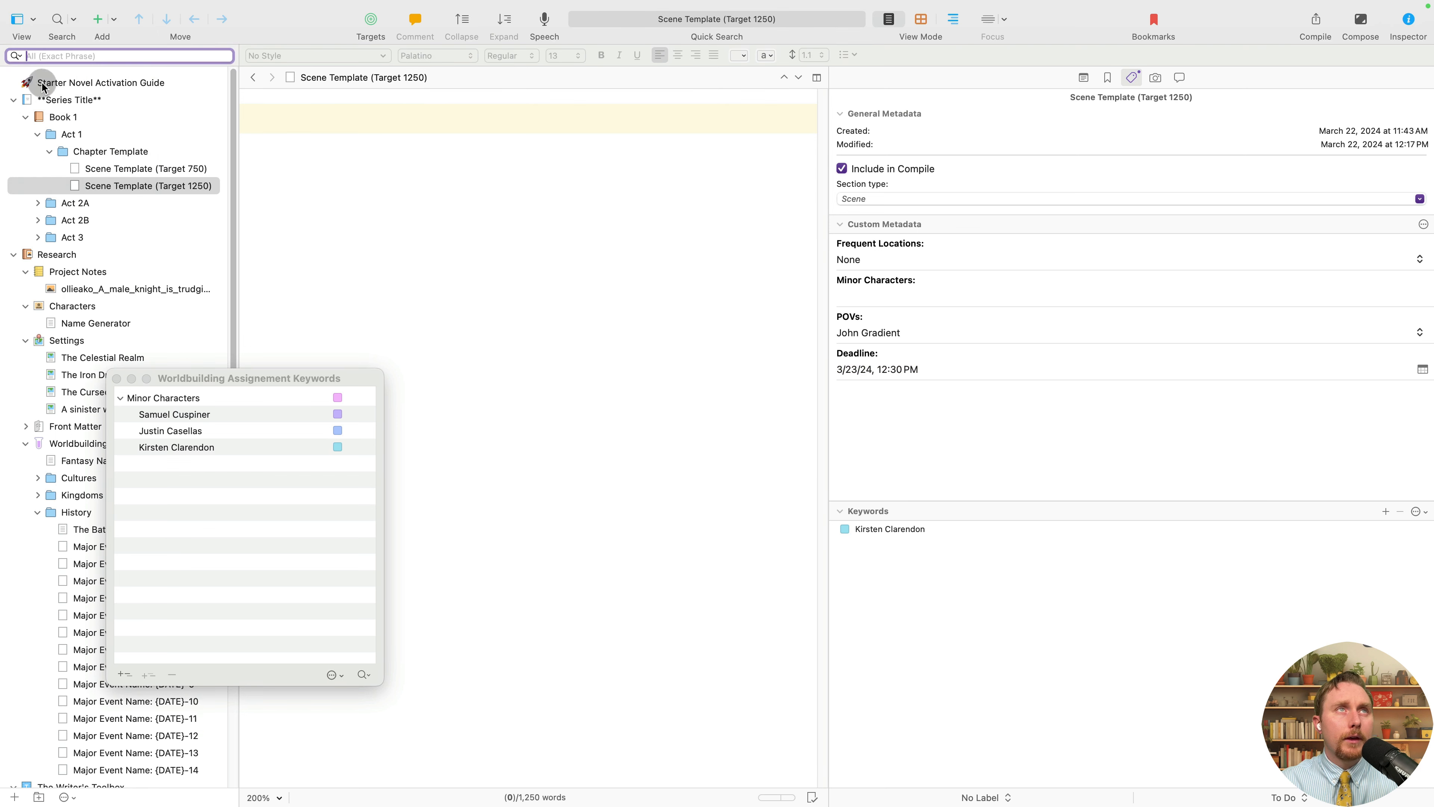